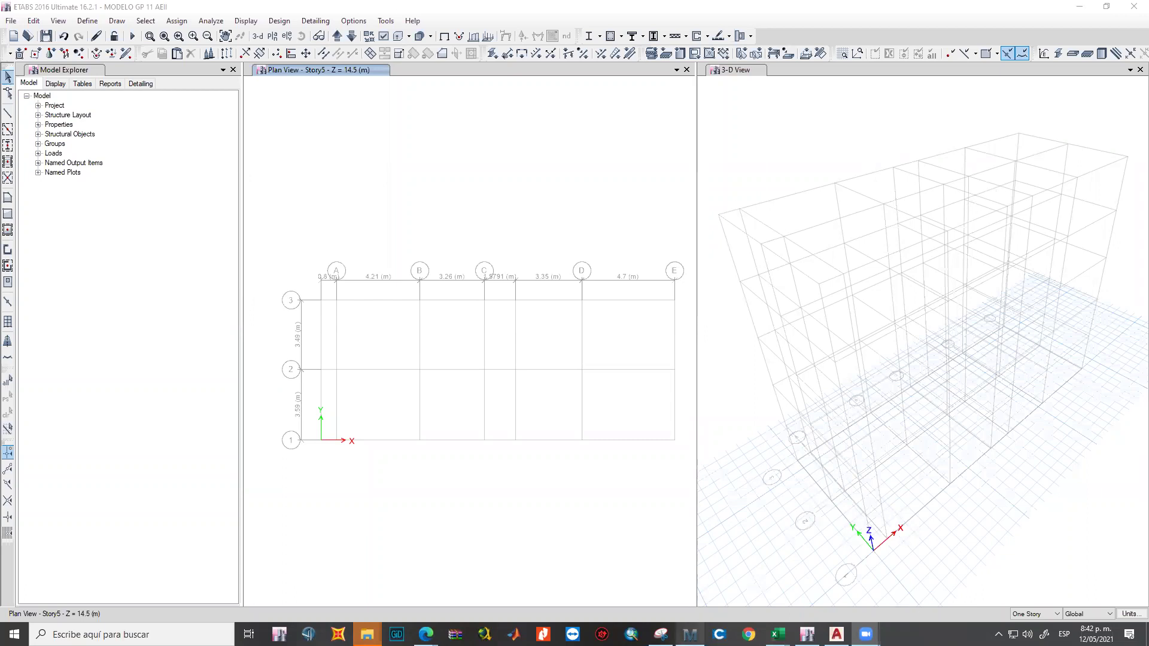
Switch to Mathcad and review the building weight calculations, from the lightened slab down to the seismic weight per level.
left_click(691, 634)
left_click(330, 35)
left_click(326, 49)
scroll(356, 382, "down", 10)
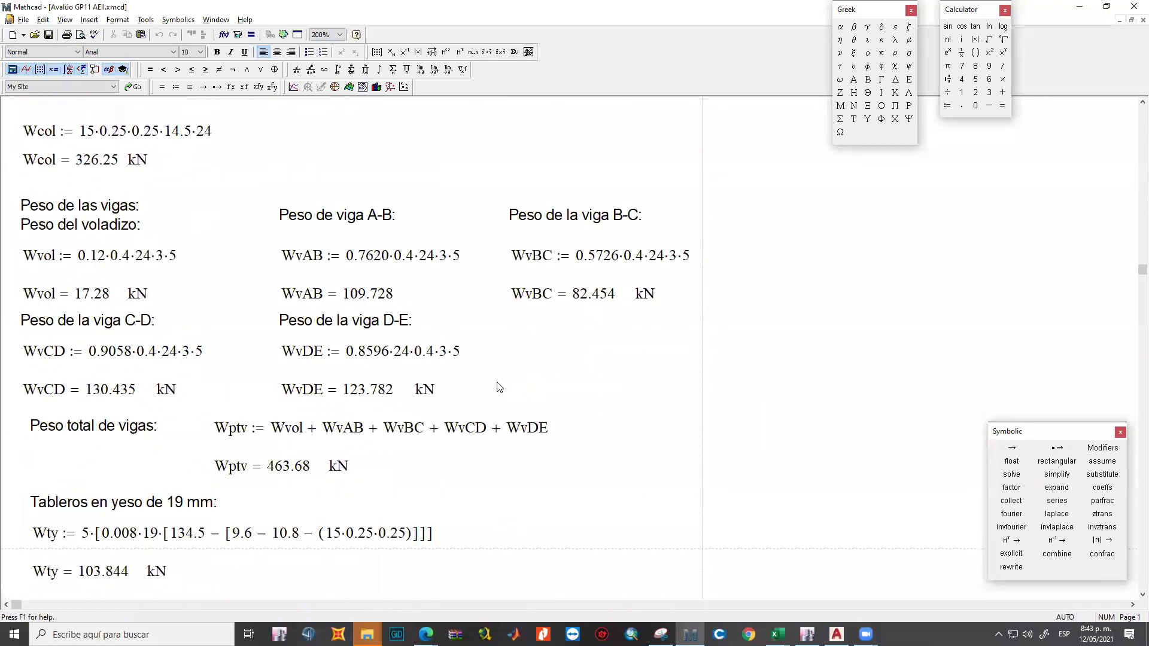
scroll(499, 387, "down", 5)
scroll(508, 390, "up", 10)
scroll(469, 399, "up", 8)
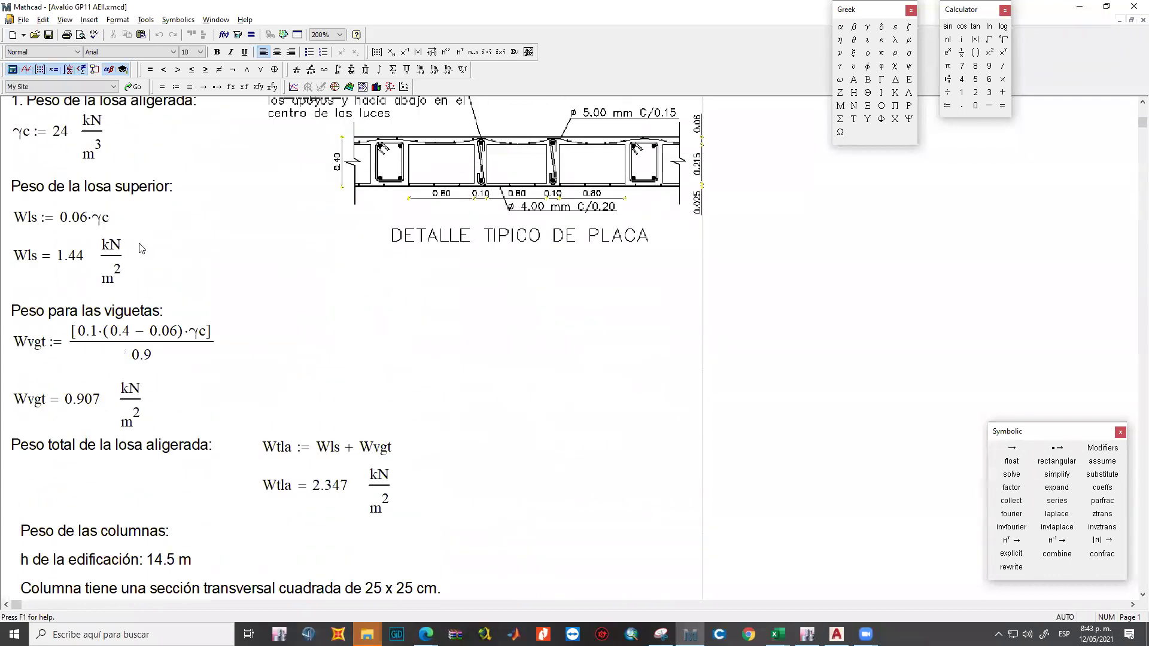
scroll(509, 344, "up", 1)
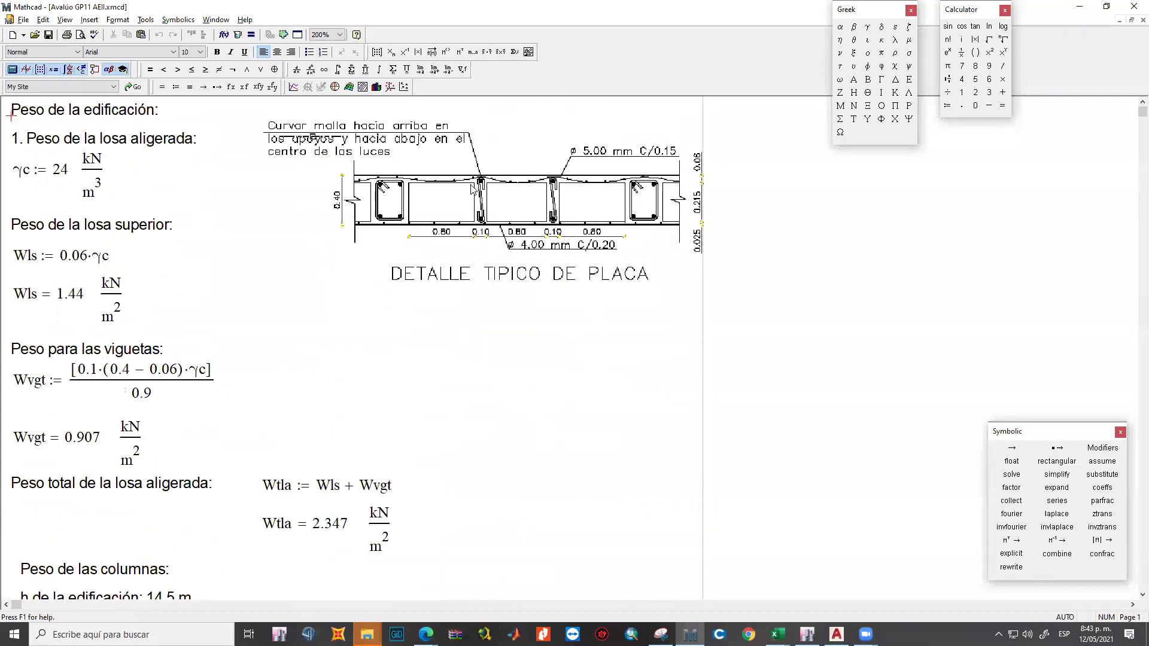
scroll(473, 188, "down", 7)
scroll(374, 494, "down", 7)
scroll(190, 468, "down", 8)
scroll(277, 430, "down", 6)
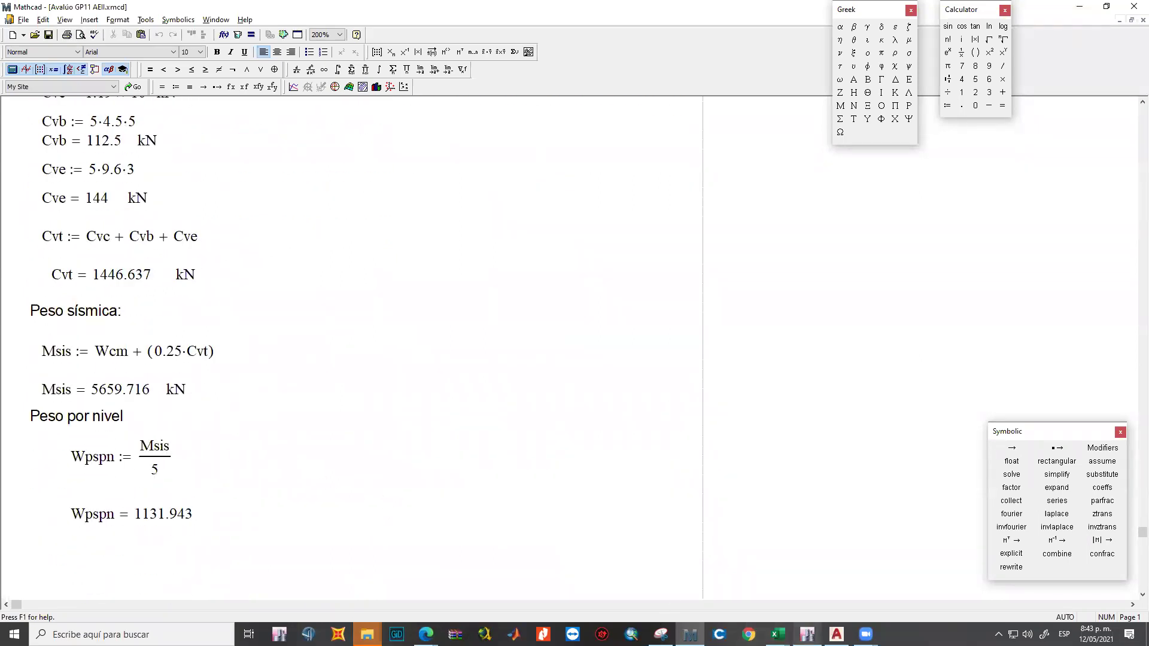
Switch back to ETABS and open the material property definitions.
left_click(808, 634)
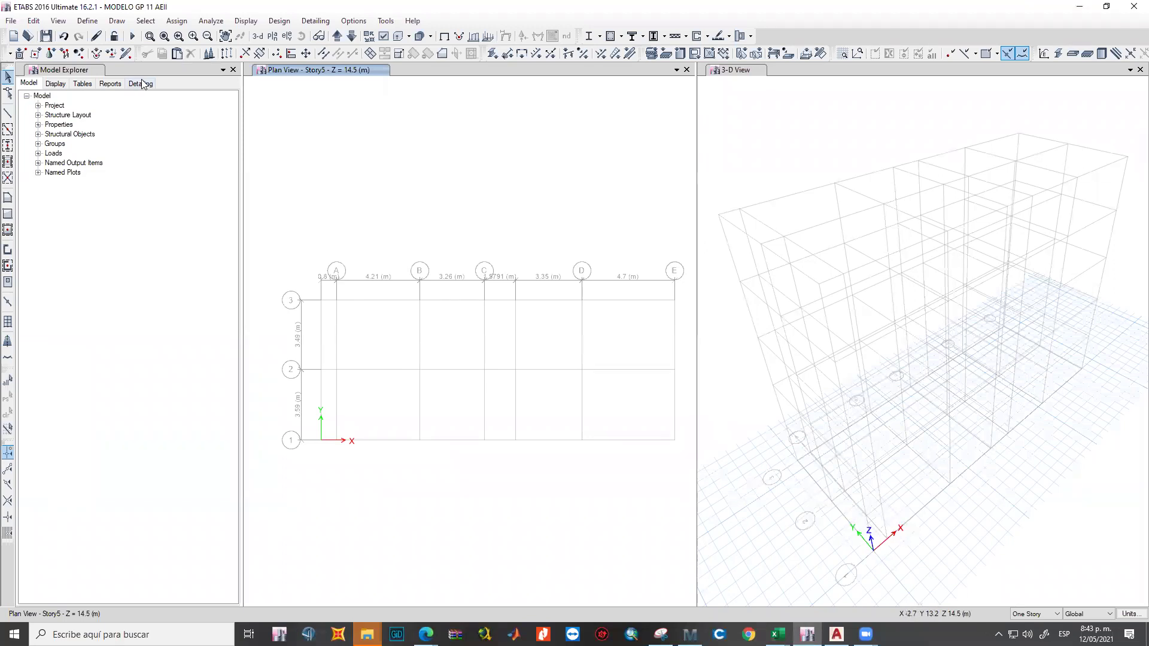
left_click(87, 21)
left_click(94, 37)
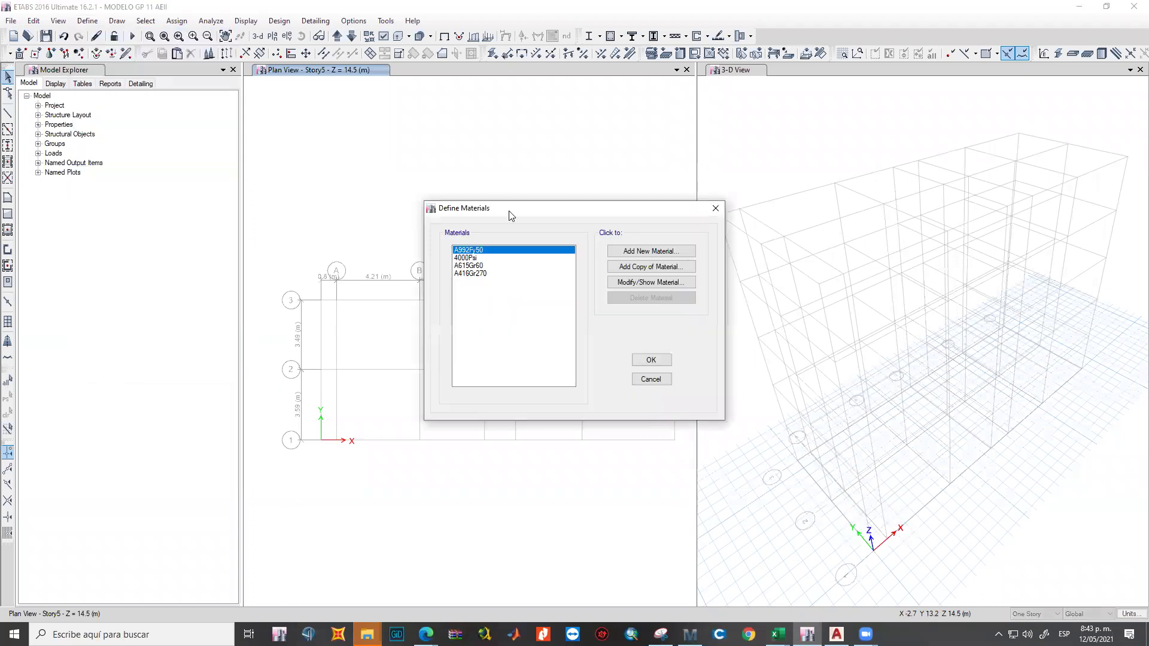
Examine the default materials A992Fy50, 4000Psi, A615Gr60 and A416Gr270 in the materials list.
left_click(497, 274)
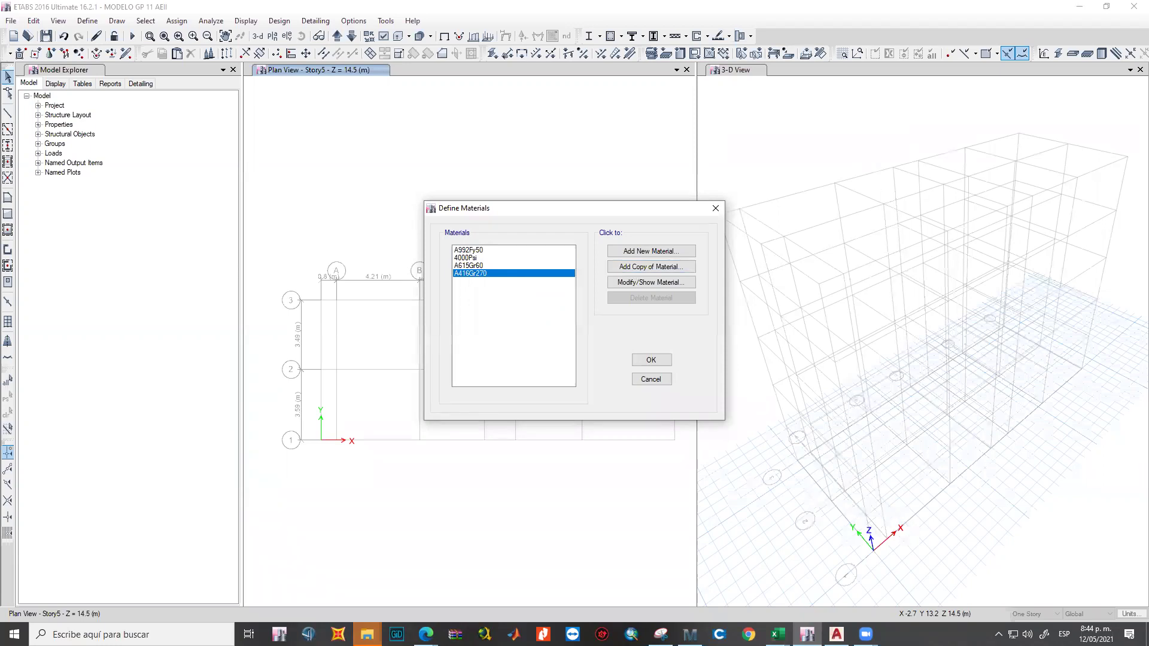
left_click(472, 249)
left_click(472, 273)
left_click(472, 250)
left_click(471, 274)
left_click(474, 250)
left_click(477, 273)
left_click(474, 250)
left_click(476, 273)
left_click(474, 258)
left_click(474, 274)
left_click(473, 251)
left_click(473, 258)
left_click(474, 266)
left_click(466, 258)
left_click(482, 273)
left_click(470, 258)
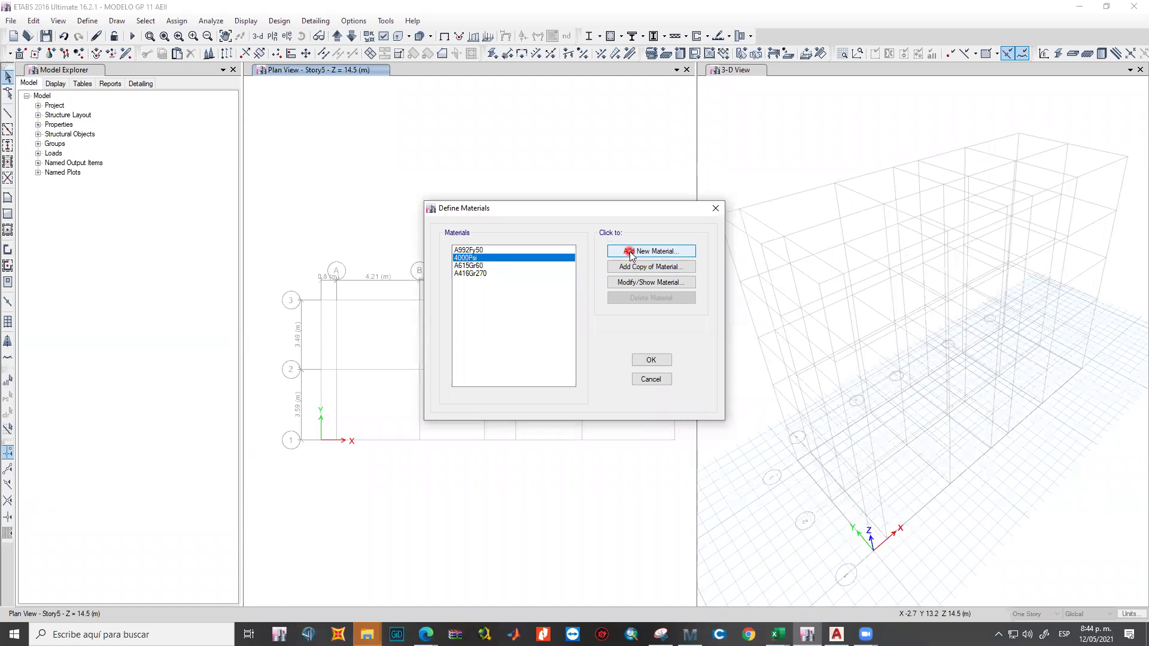
Add a new material with region User and material type Concrete.
left_click(631, 251)
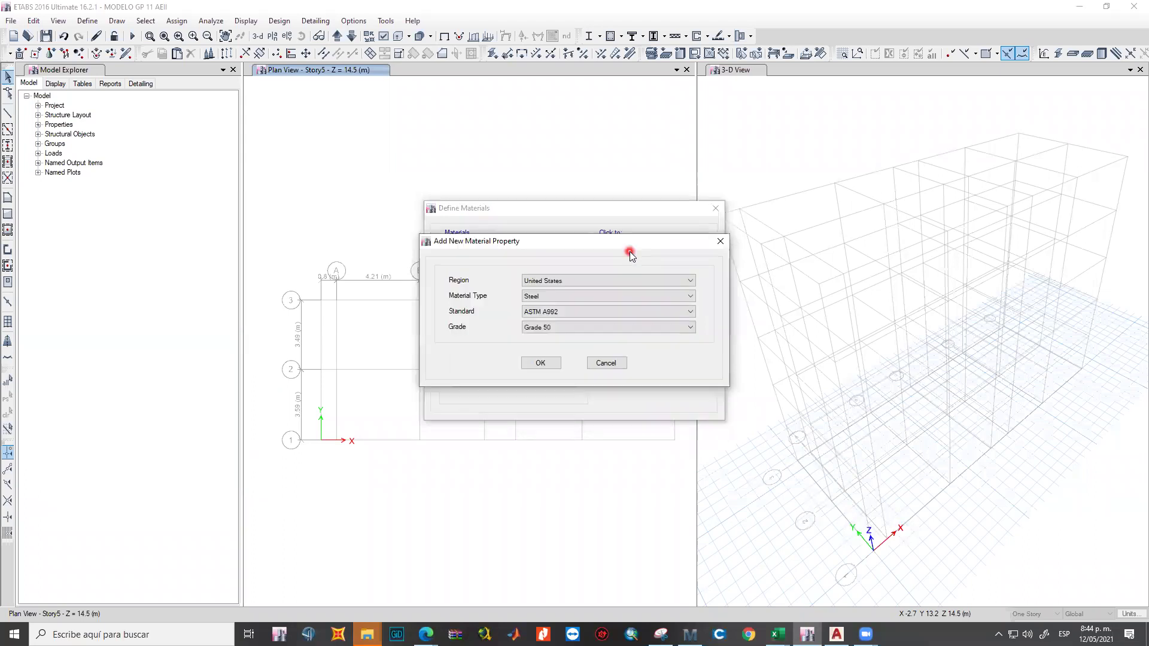
left_click(721, 242)
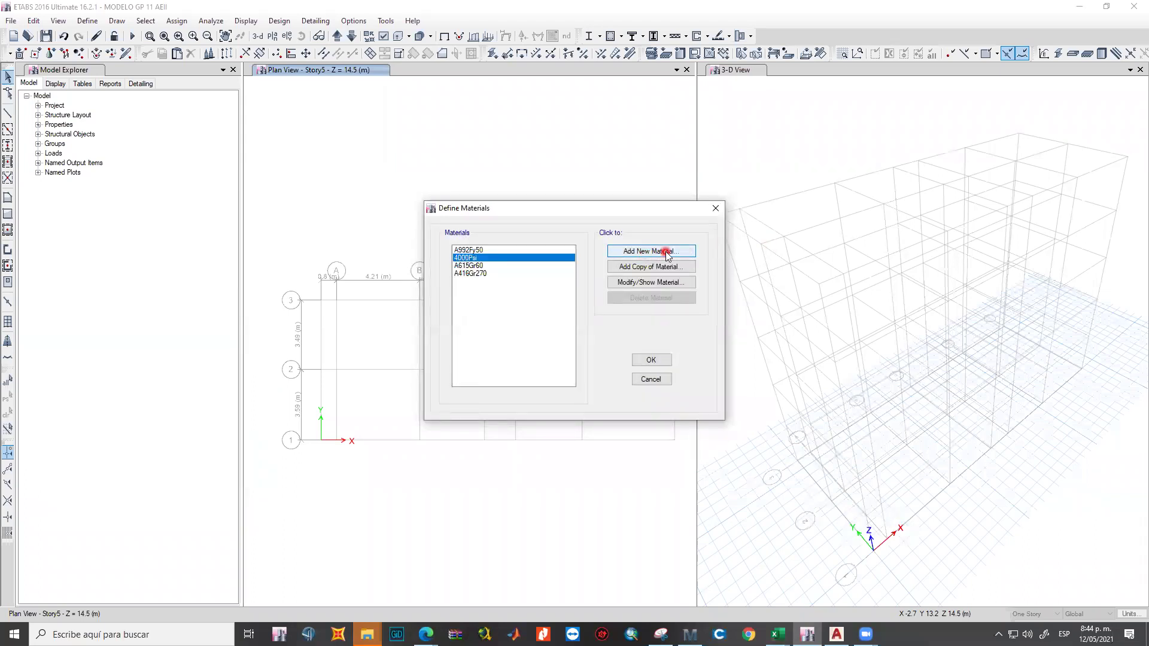
left_click(668, 252)
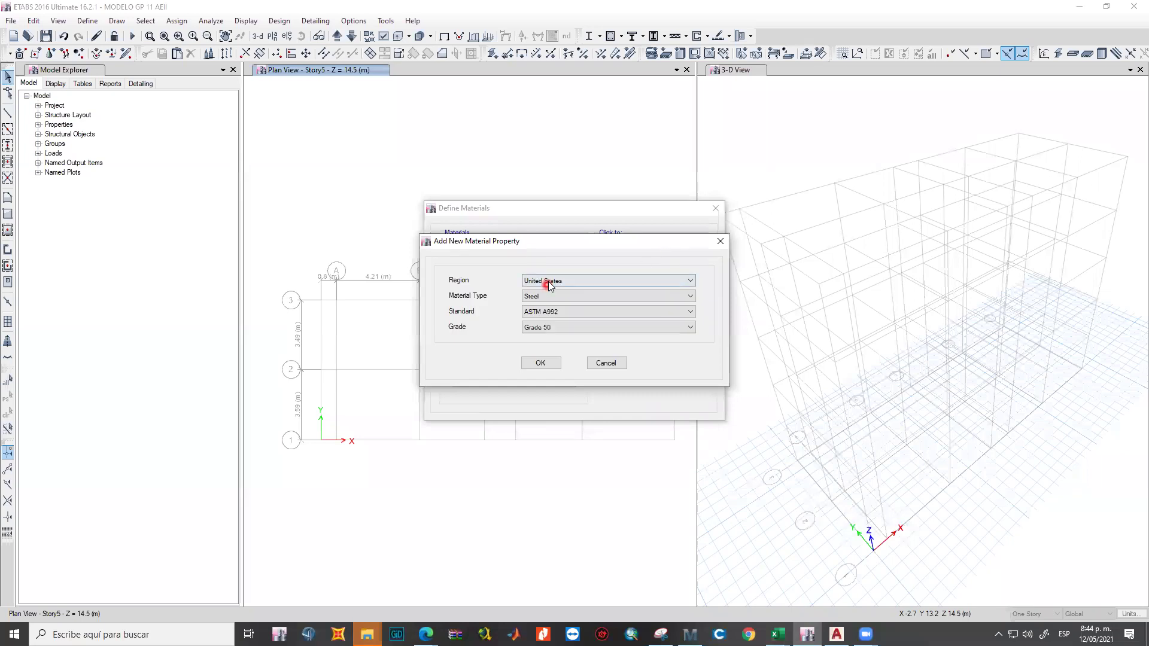
left_click(550, 286)
left_click(542, 361)
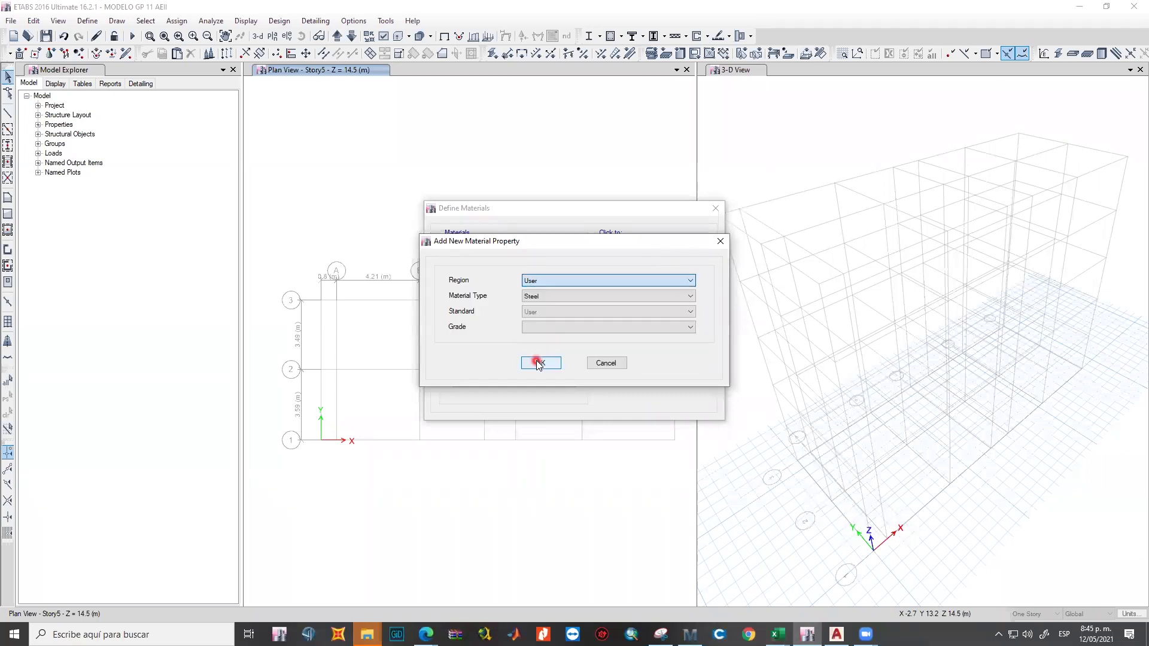
left_click(556, 294)
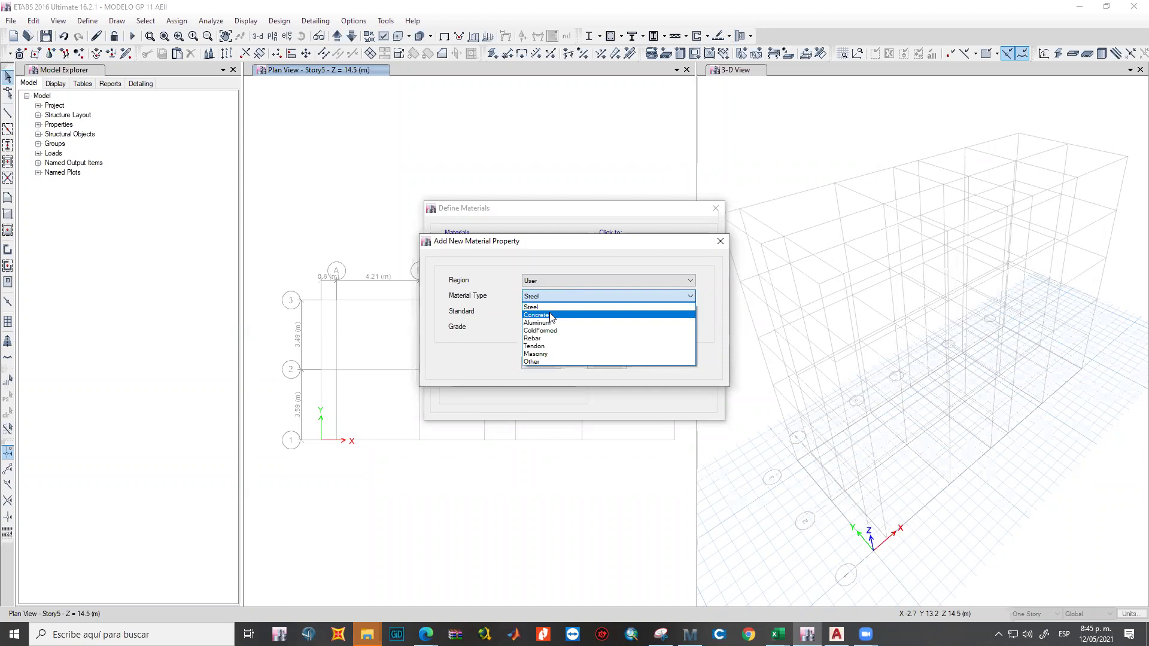
left_click(551, 315)
left_click(546, 363)
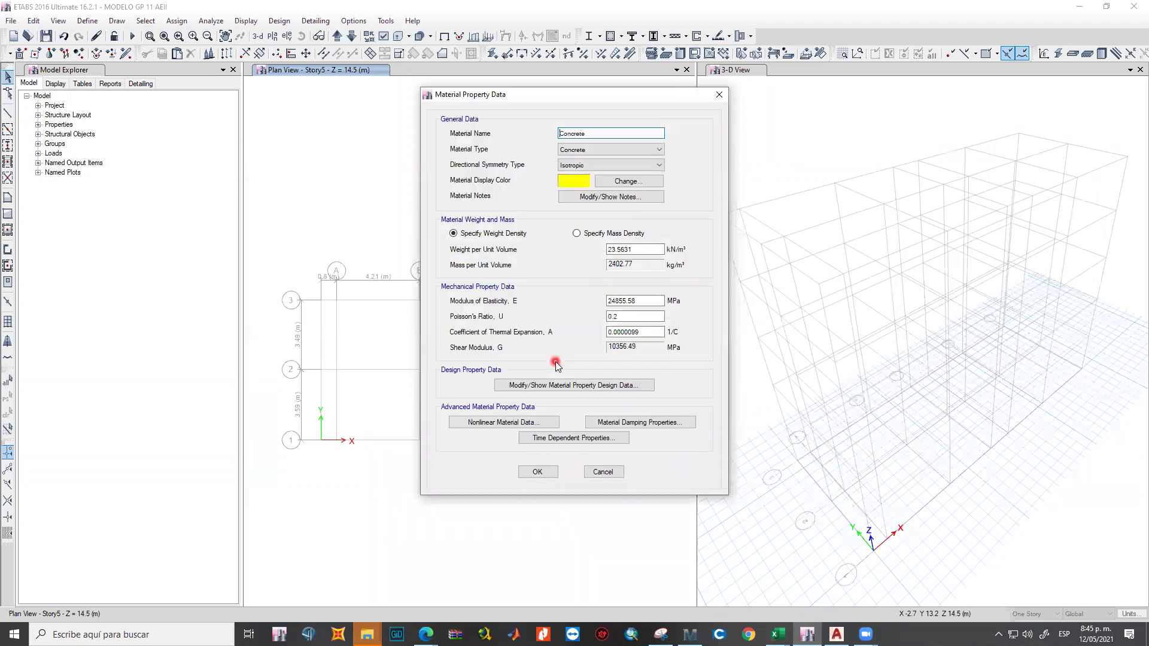
Name the material Concreto 21 MPa and set its weight per unit volume to 24 kN/m³.
left_click(598, 134)
key("BackSpace")
type("o 21 MPa")
left_click(639, 250)
left_click(562, 284)
type("24")
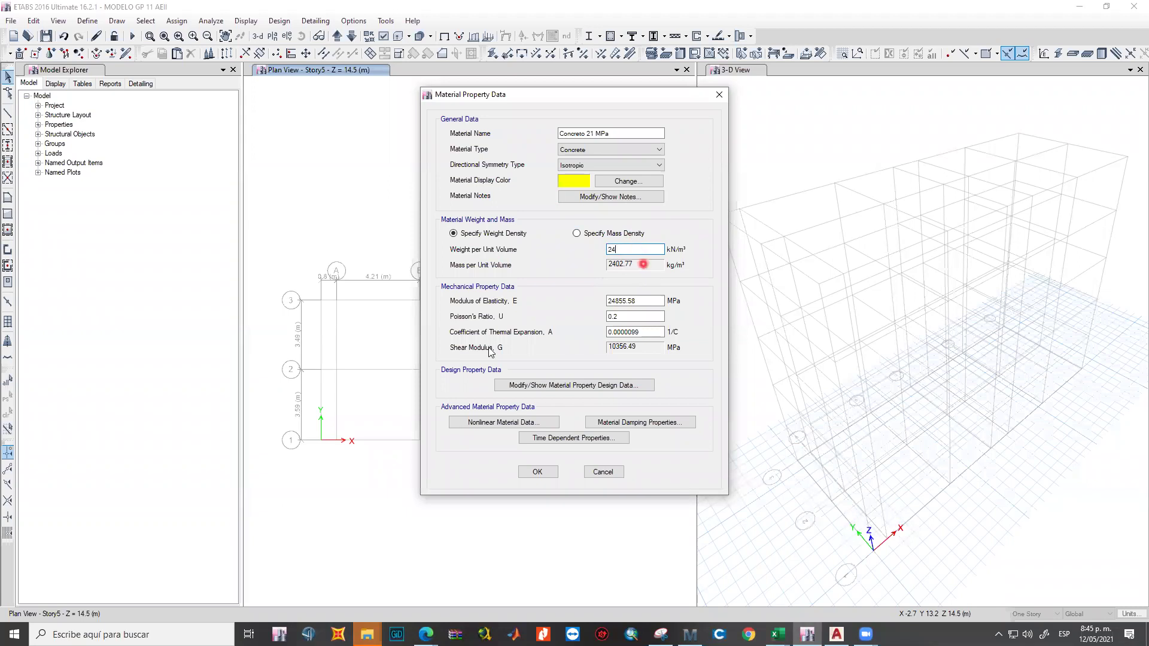
Start the modulus of elasticity formula with =4700*((21), and open the Windows on-screen keyboard for the missing exponent symbol.
left_click(620, 300)
type("=4700*((21")
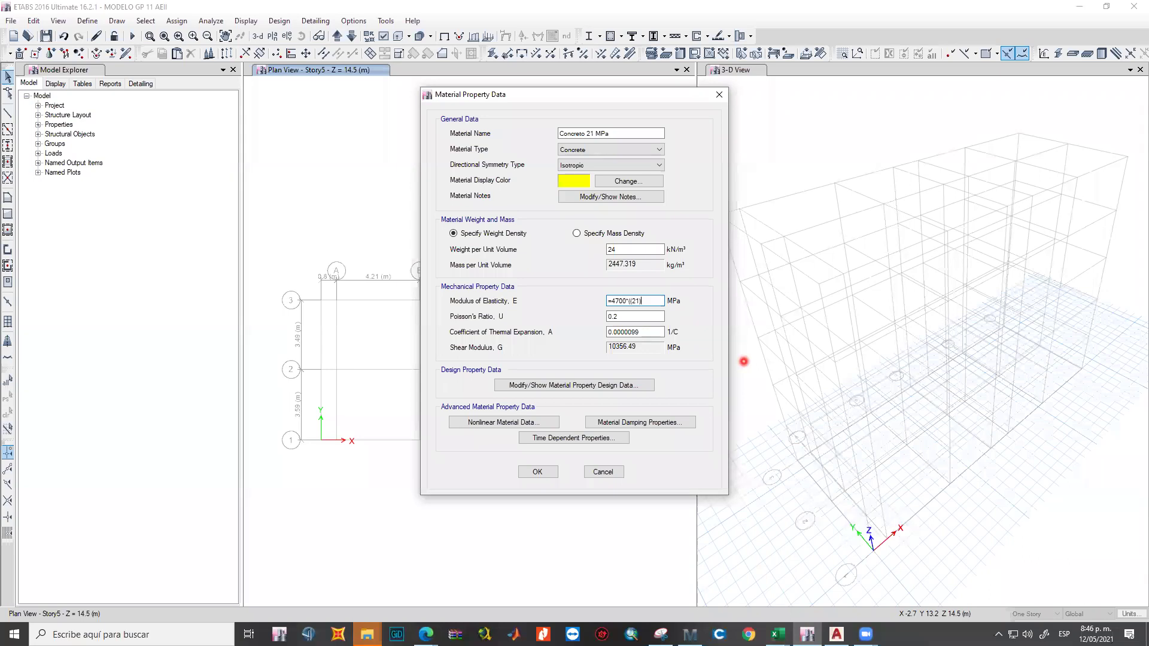
left_click(120, 633)
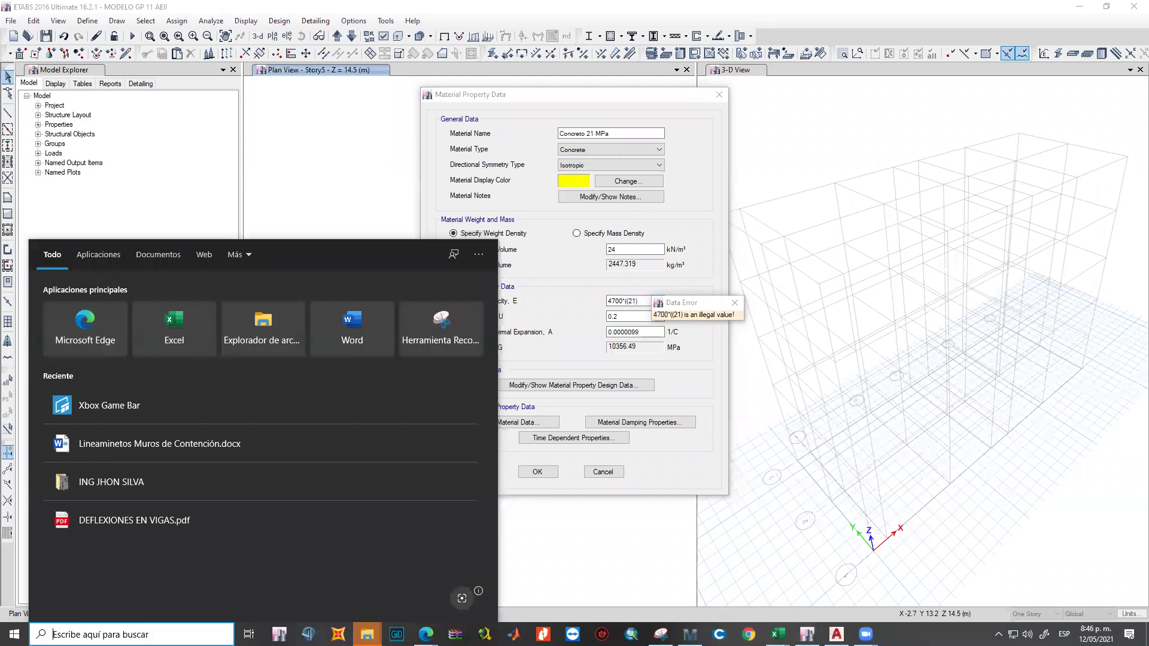
type("tecla")
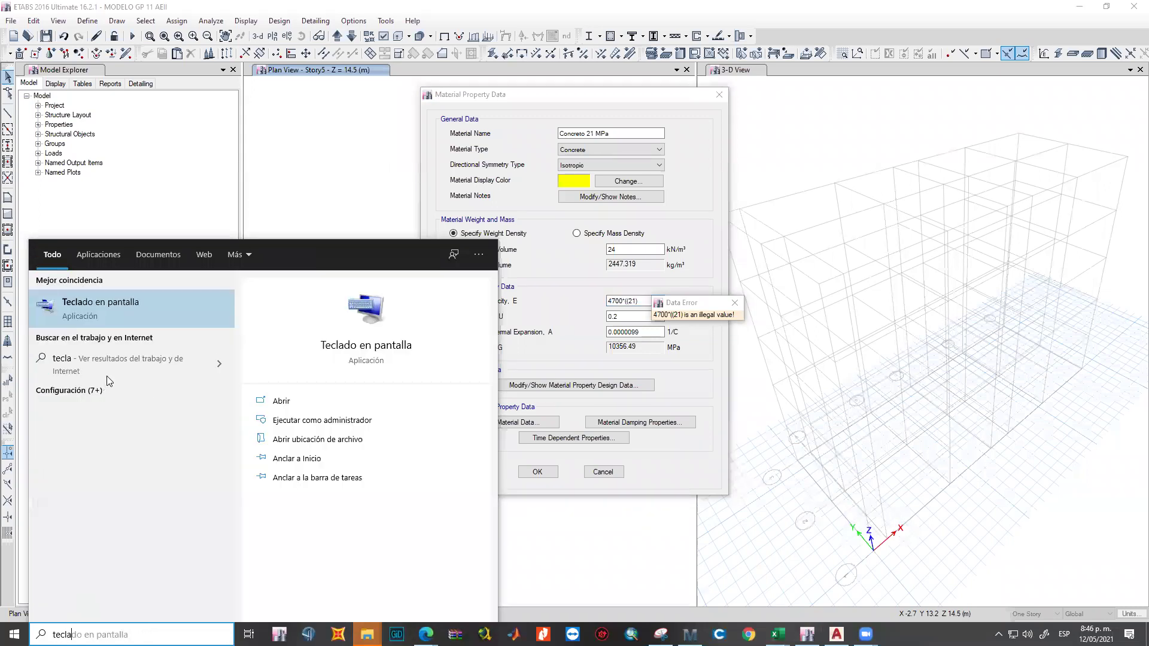
left_click(120, 361)
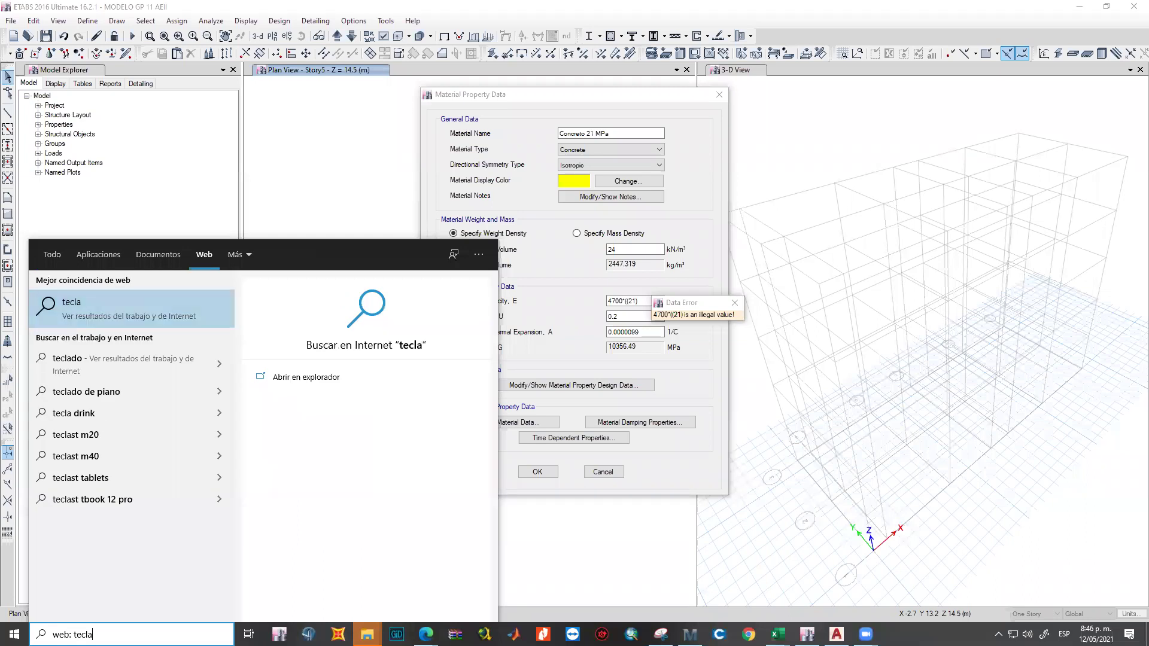
key("ctrl+a")
type("tecla")
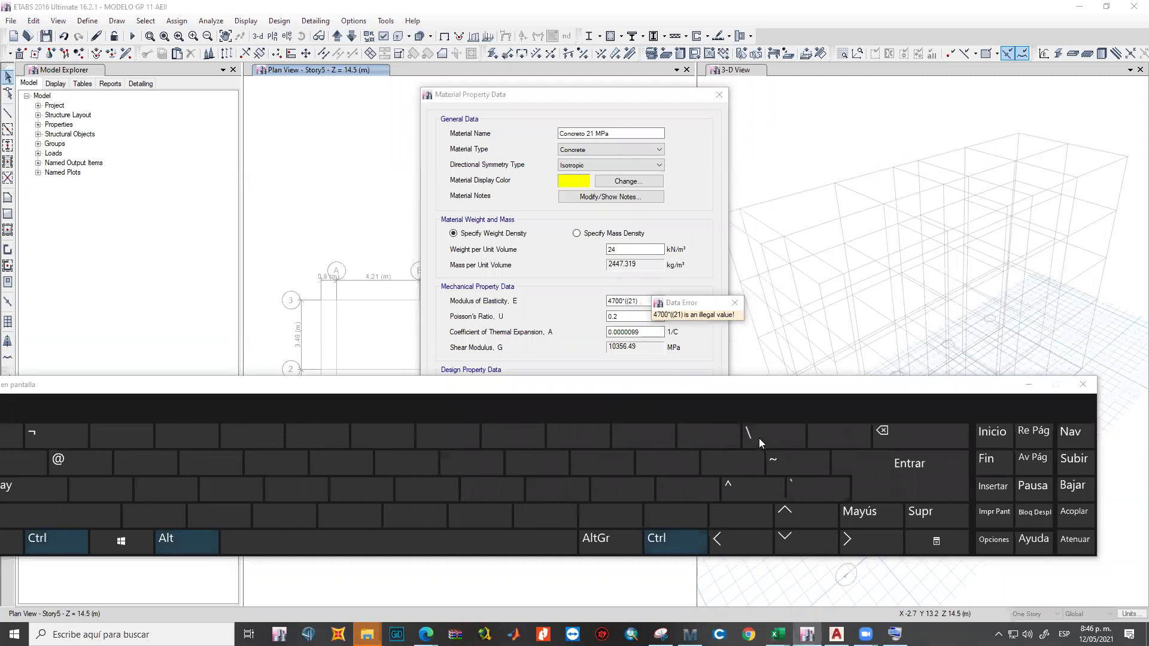
Clear the data error and set the modulus of elasticity with the formula =4700*((21)^(0.5)) in MPa.
left_click(648, 322)
left_click(735, 303)
left_click(641, 301)
double_click(641, 301)
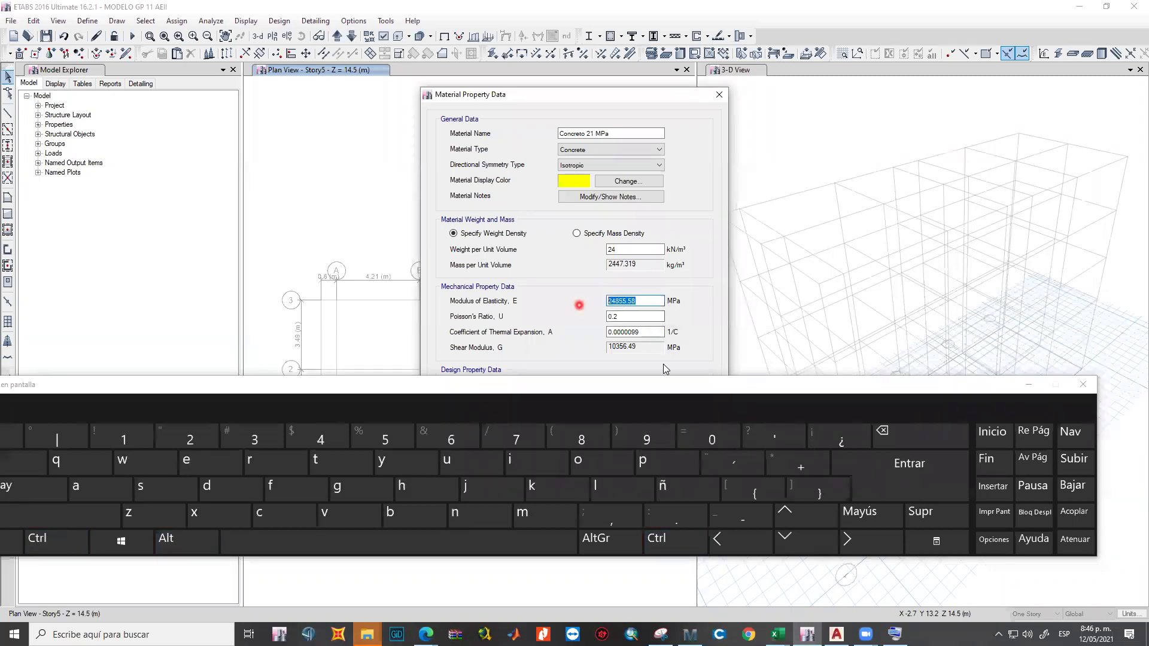
left_click(717, 419)
type("4700^^")
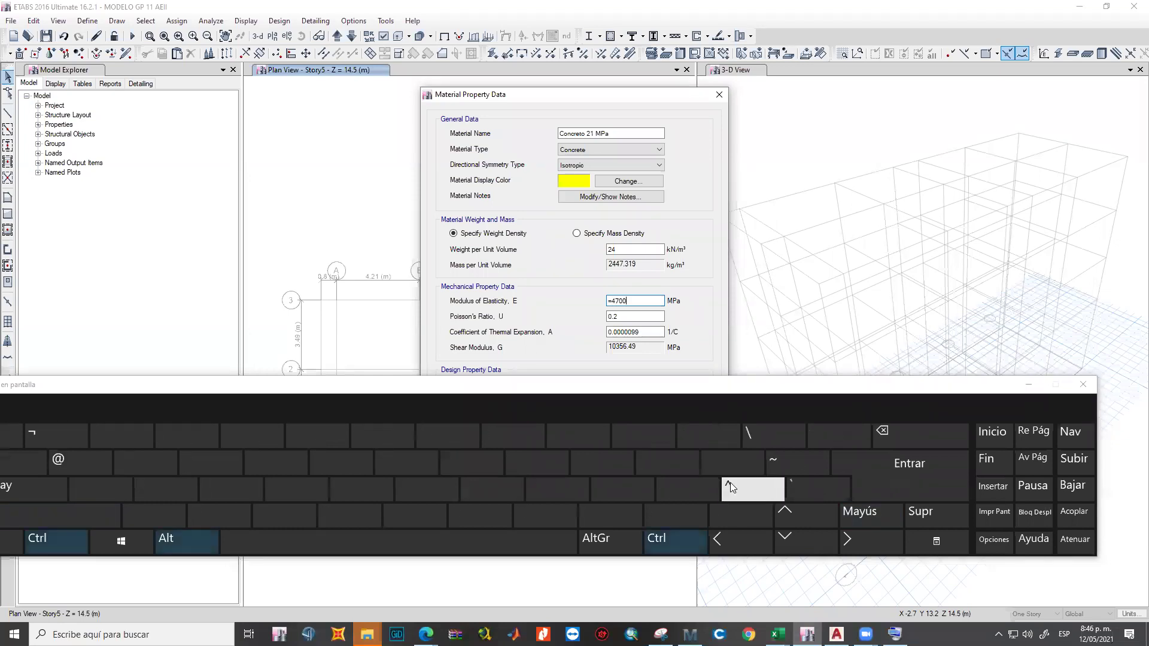
left_click(669, 299)
key("BackSpace")
key("shift")
type("(")
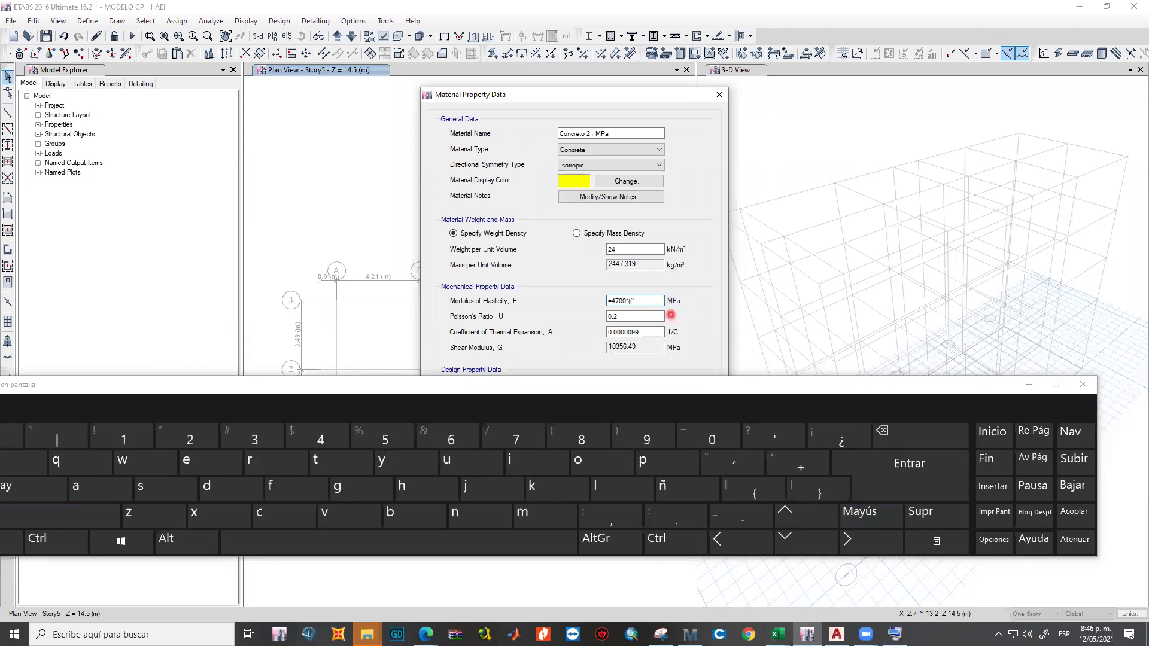
type("(21)^(0.5))")
left_click(651, 317)
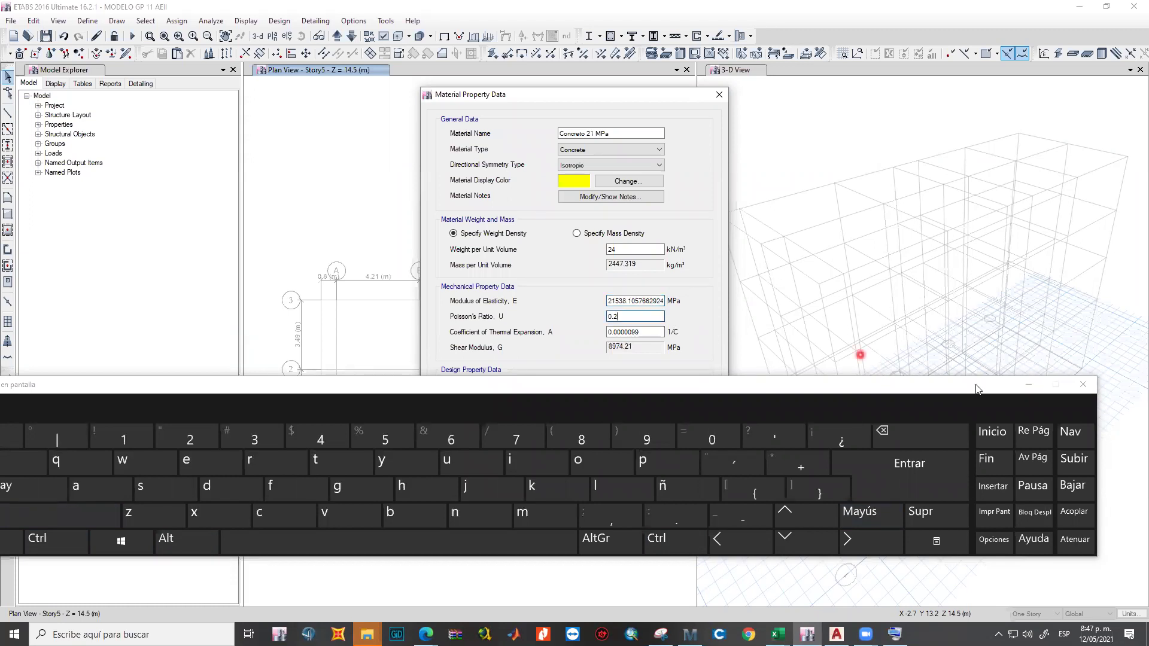
Minimise the on-screen keyboard and check the Poisson's ratio and thermal expansion coefficient of the concrete.
left_click(630, 315)
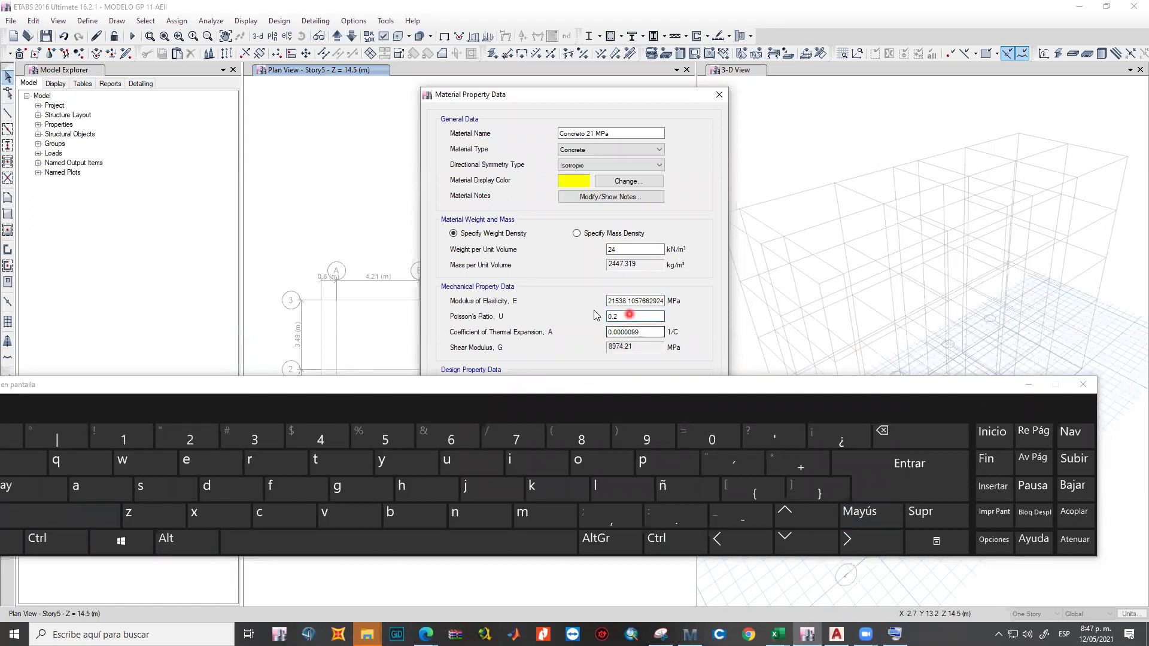
left_click(1029, 385)
left_click(597, 386)
left_click(640, 325)
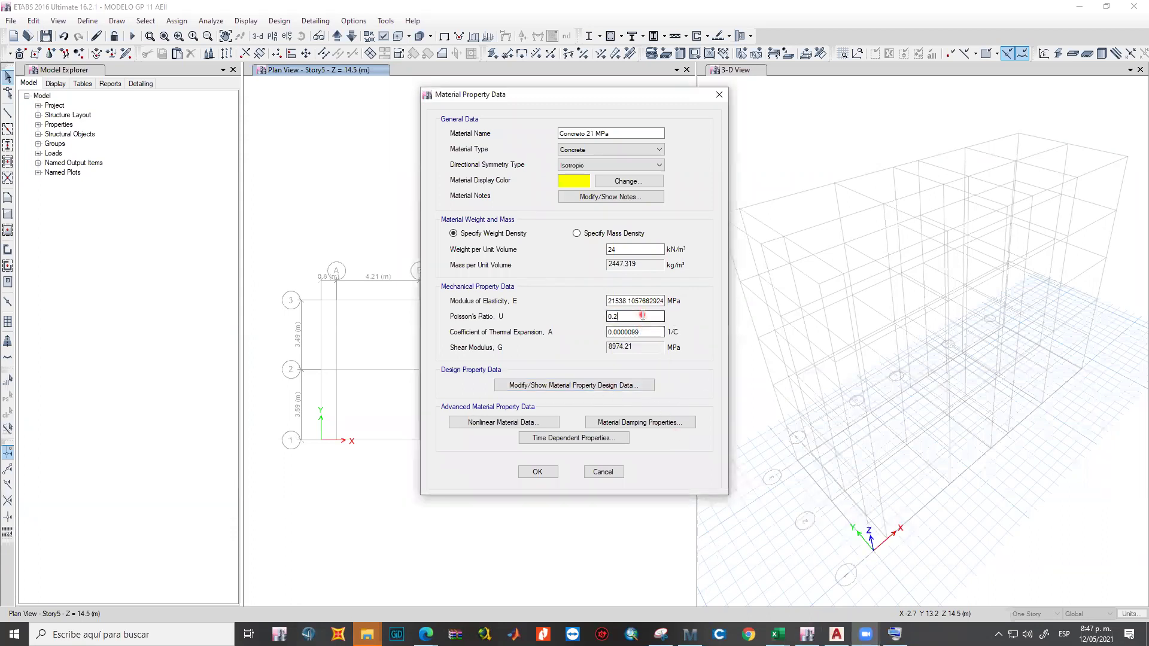
left_click(650, 370)
left_click(655, 300)
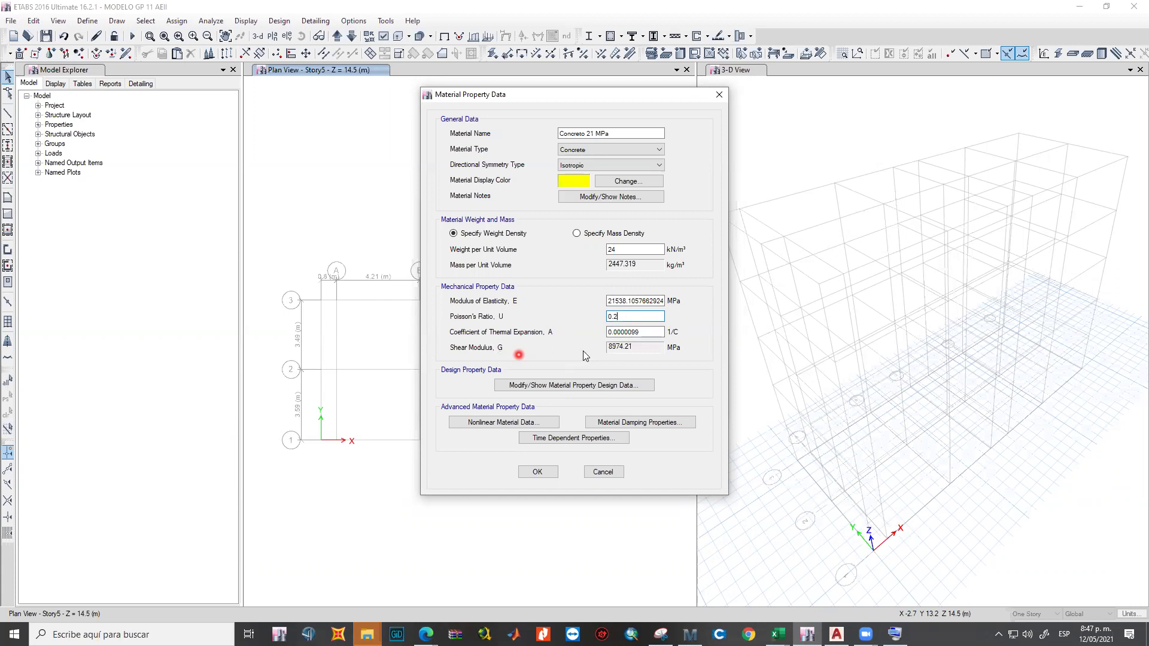
left_click(650, 334)
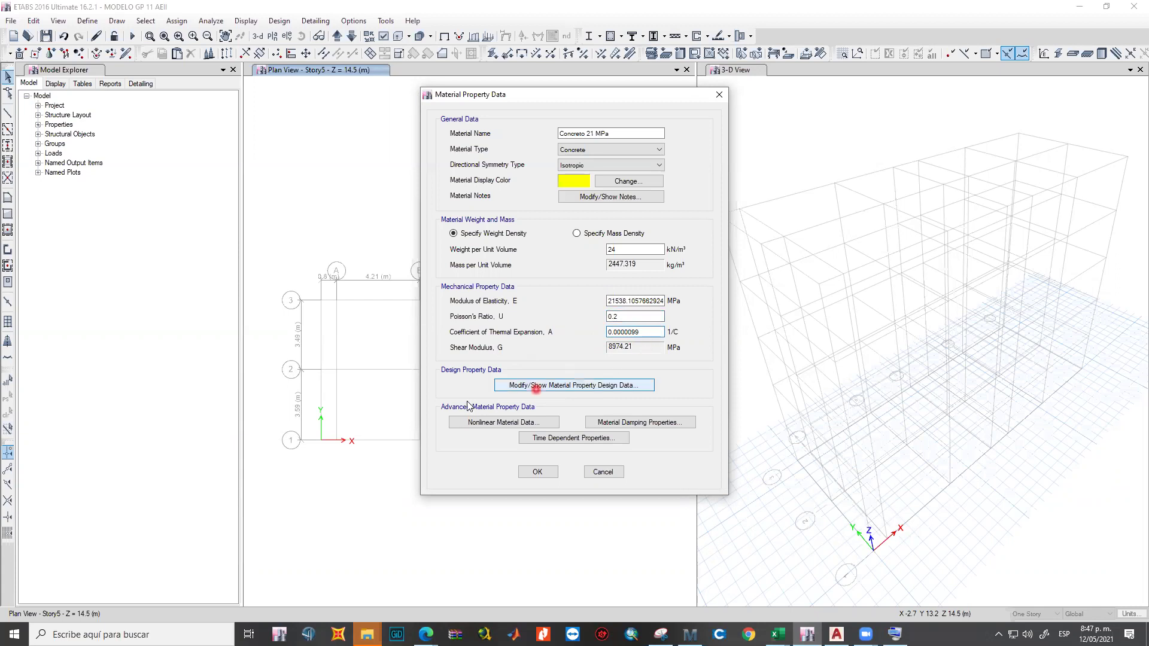
Set the specified concrete compressive strength f'c to 21 MPa, and accept the new material and the materials list.
left_click(581, 391)
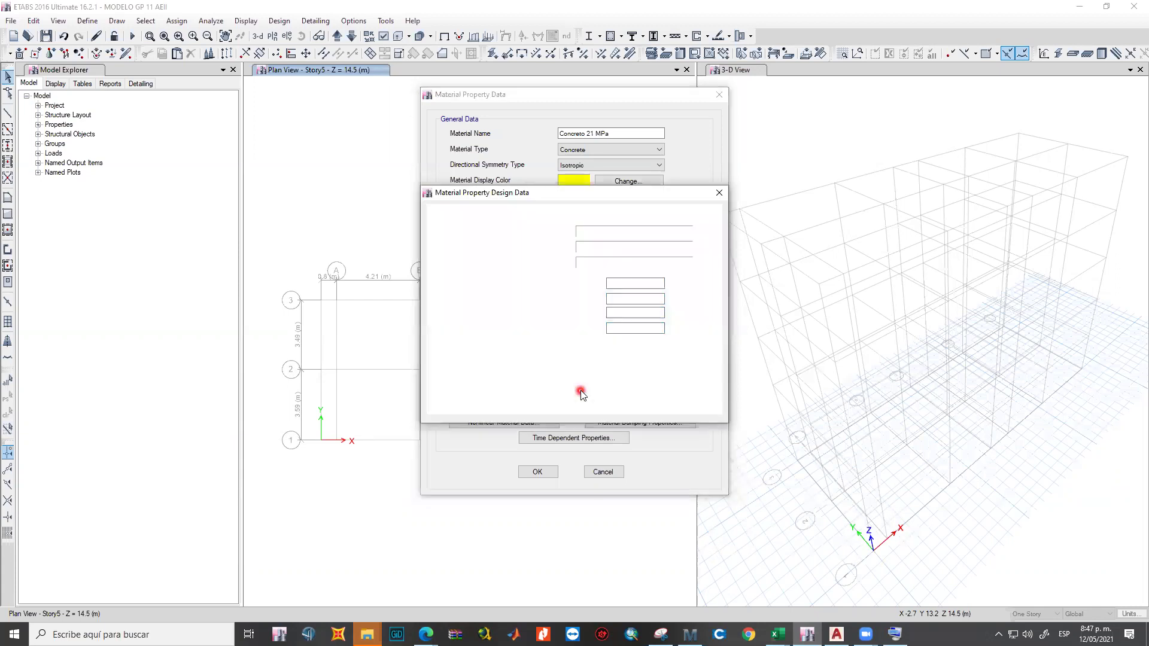
double_click(639, 284)
type("21")
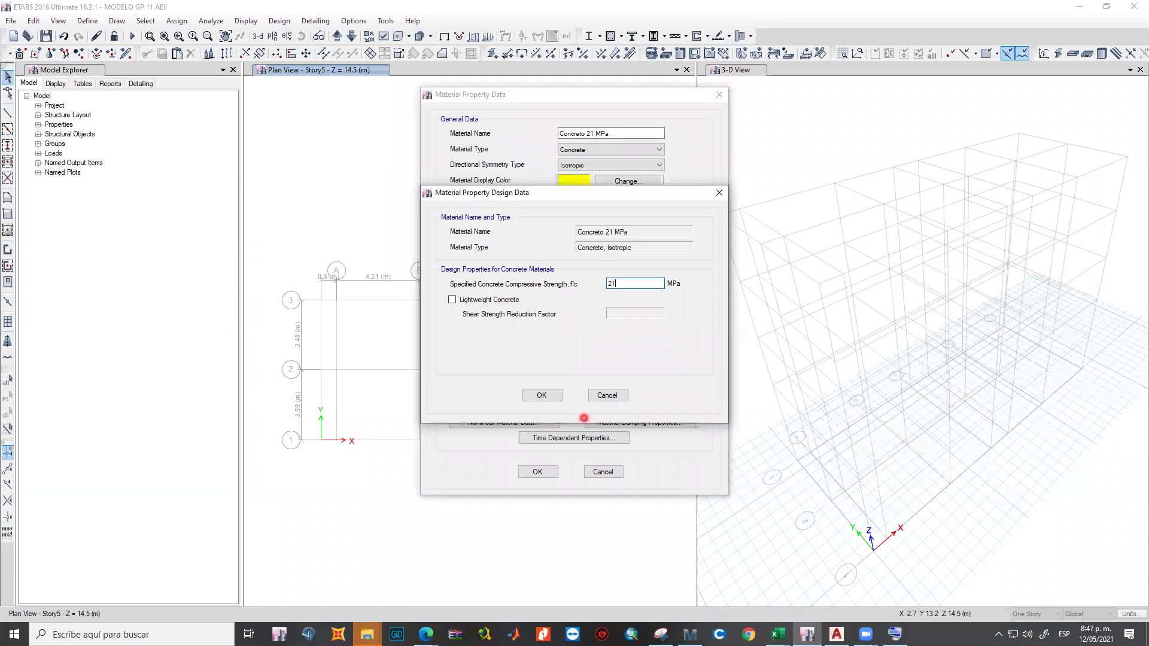
left_click(540, 398)
left_click(550, 398)
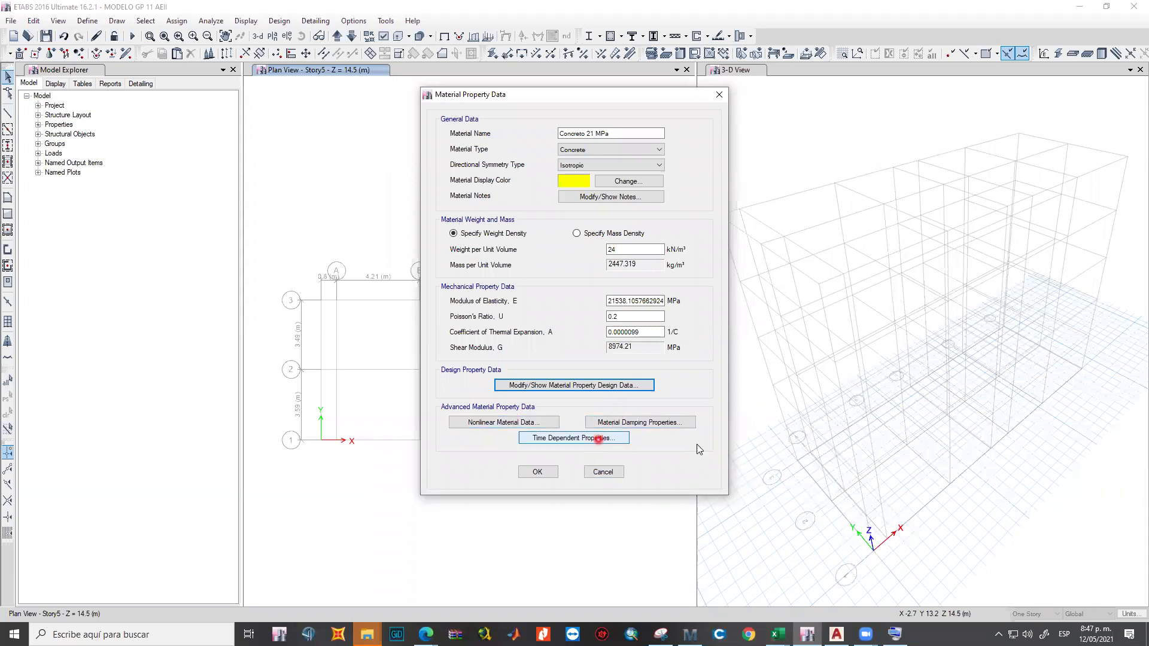
left_click(538, 473)
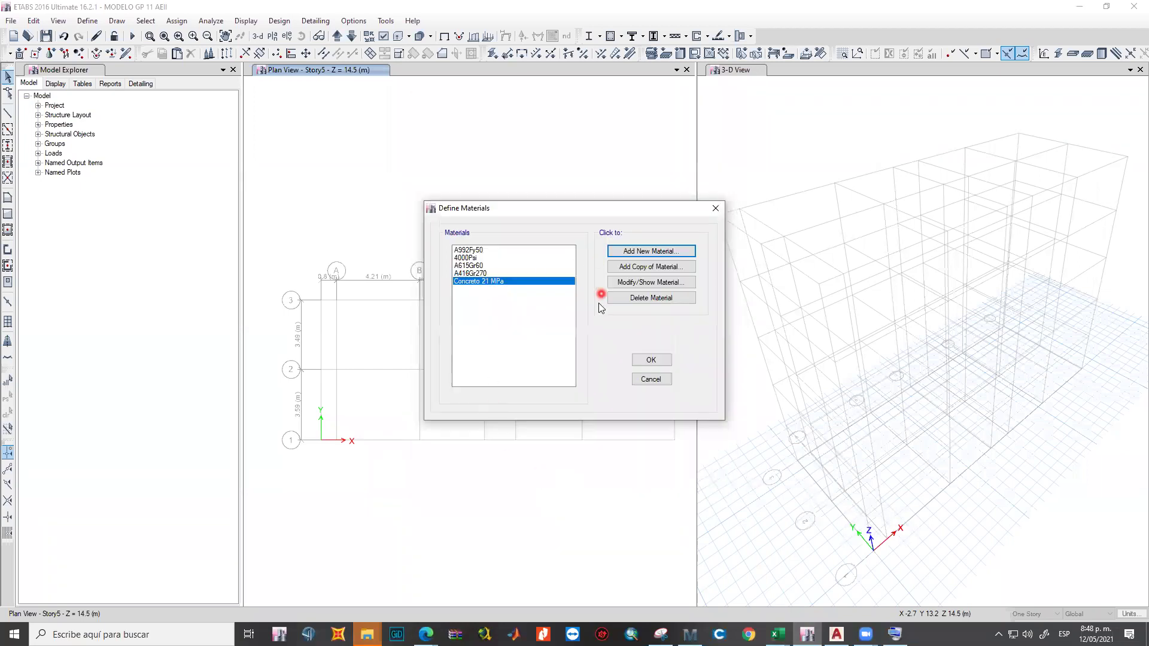
left_click(493, 287)
left_click(670, 380)
left_click(643, 362)
Open the frame section properties and look through the list of predefined sections from A-CompBm to the W shapes.
left_click(90, 21)
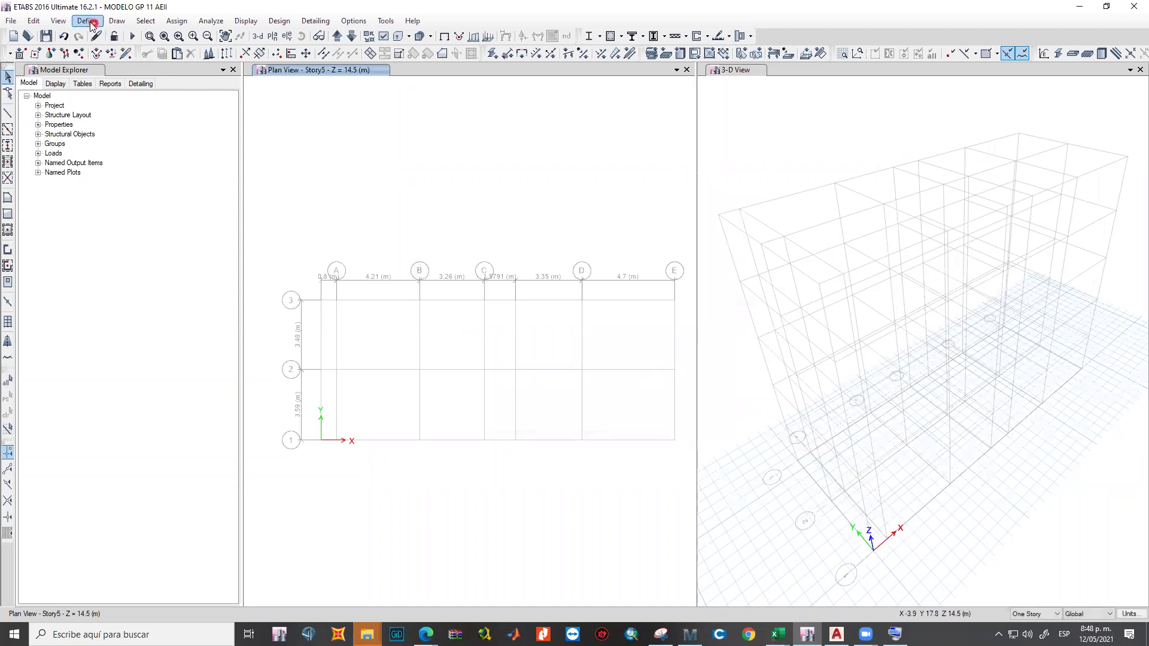
mouse_move(130, 59)
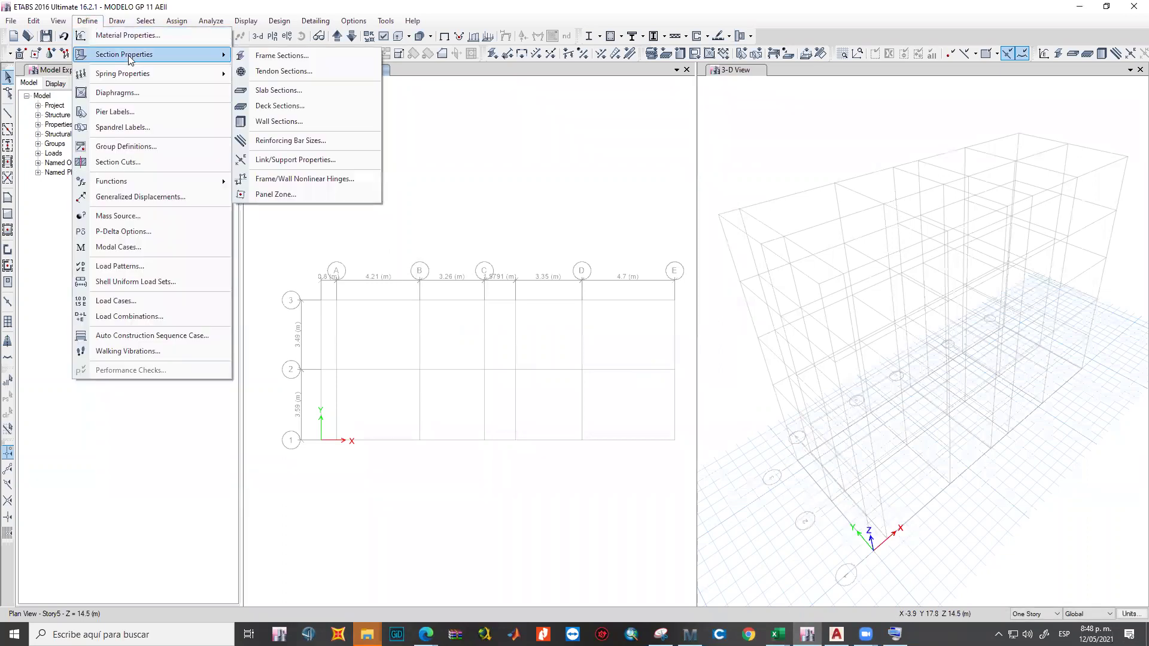
left_click(303, 64)
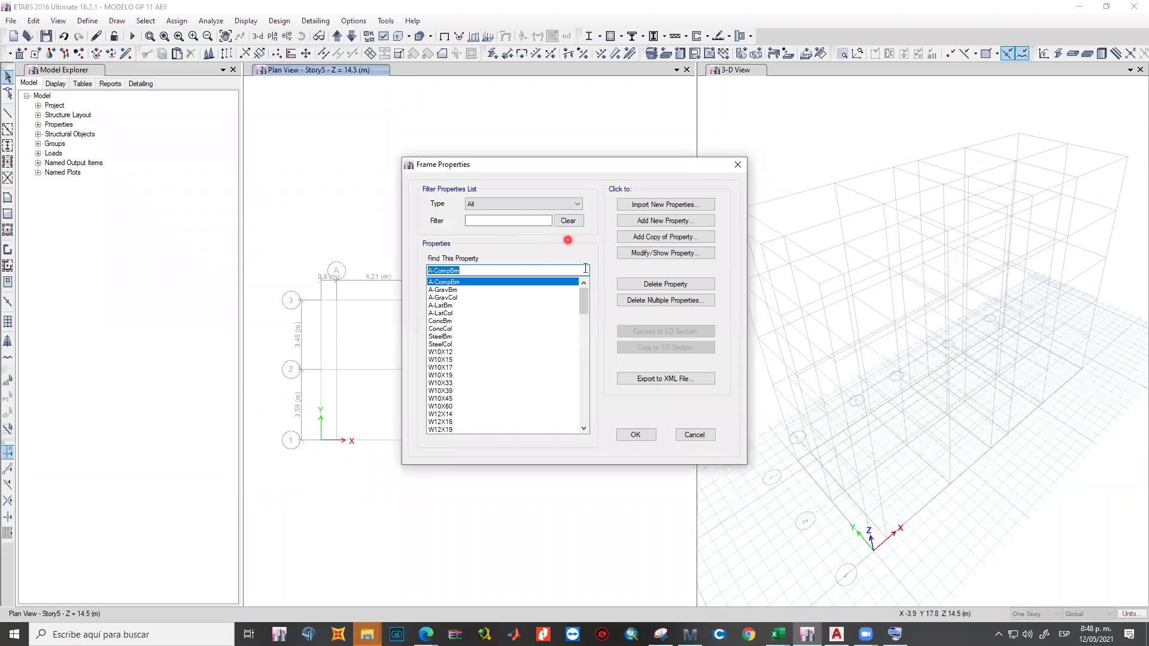
scroll(473, 376, "down", 20)
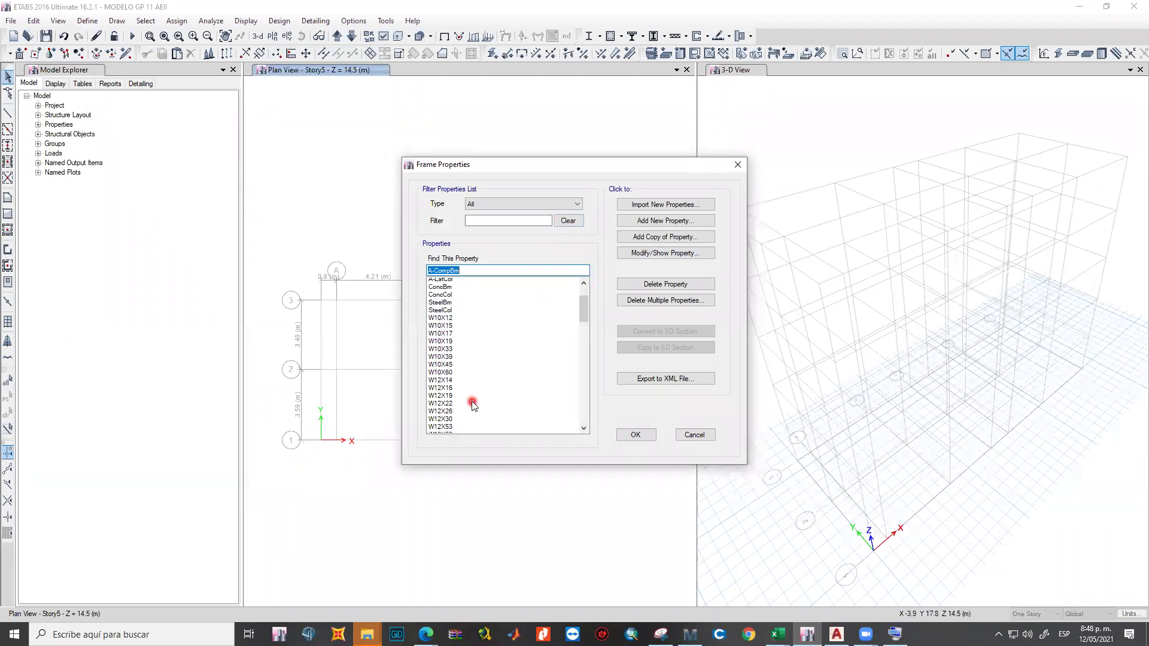
scroll(509, 410, "down", 10)
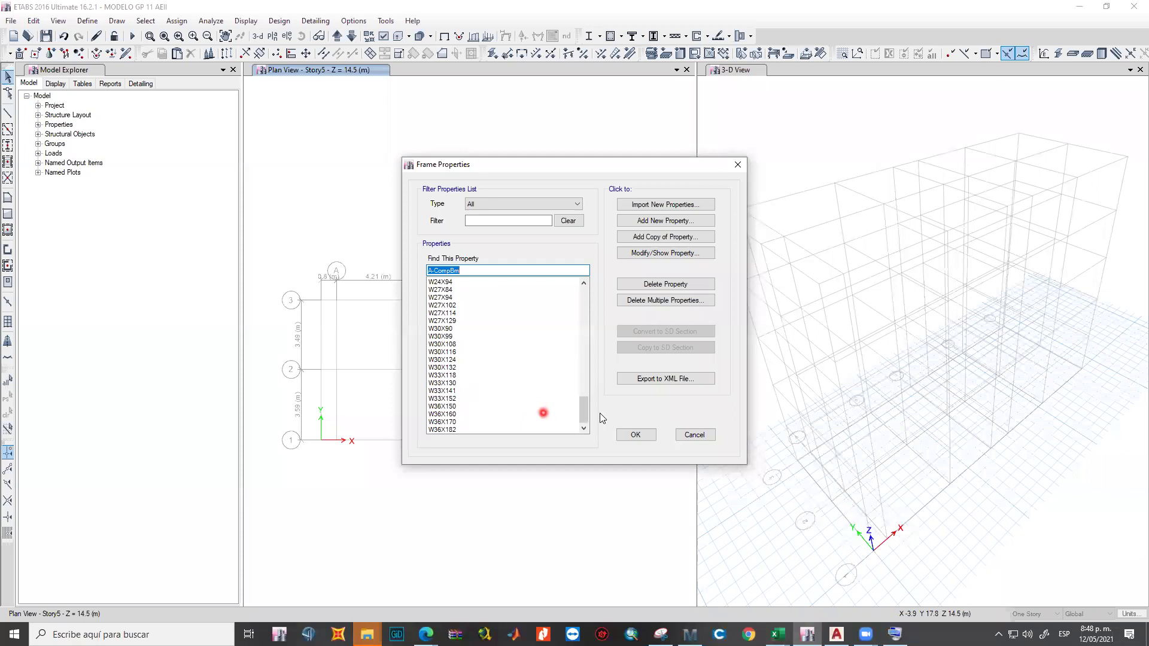
left_click_drag(585, 407, 579, 292)
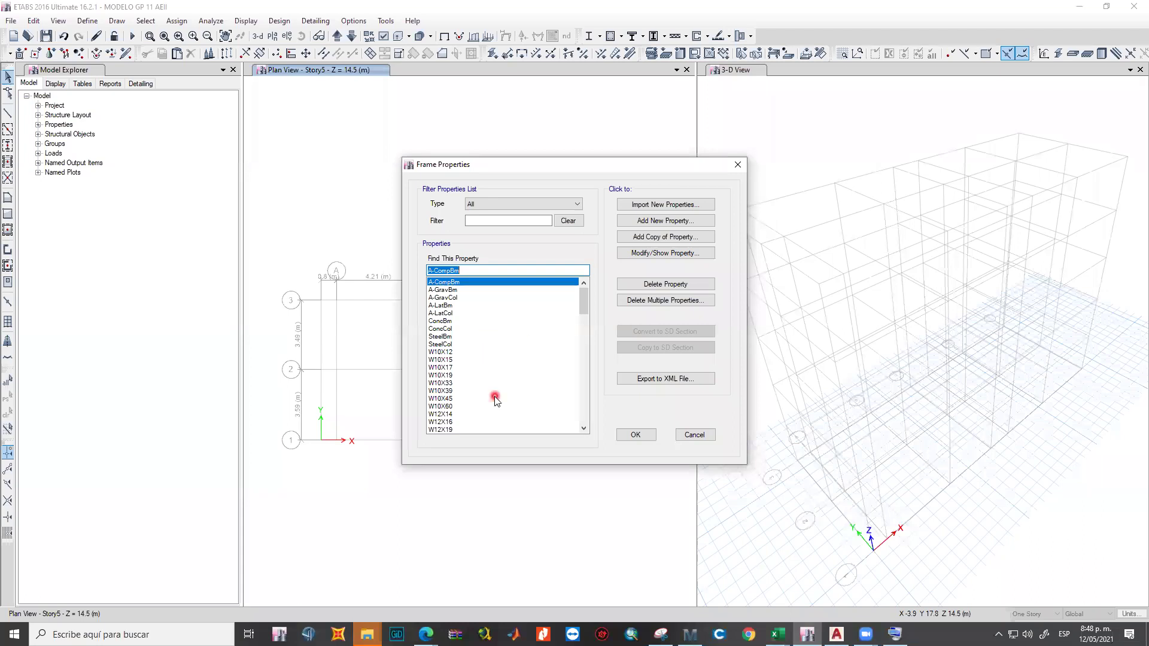
left_click(446, 430)
scroll(458, 431, "down", 10)
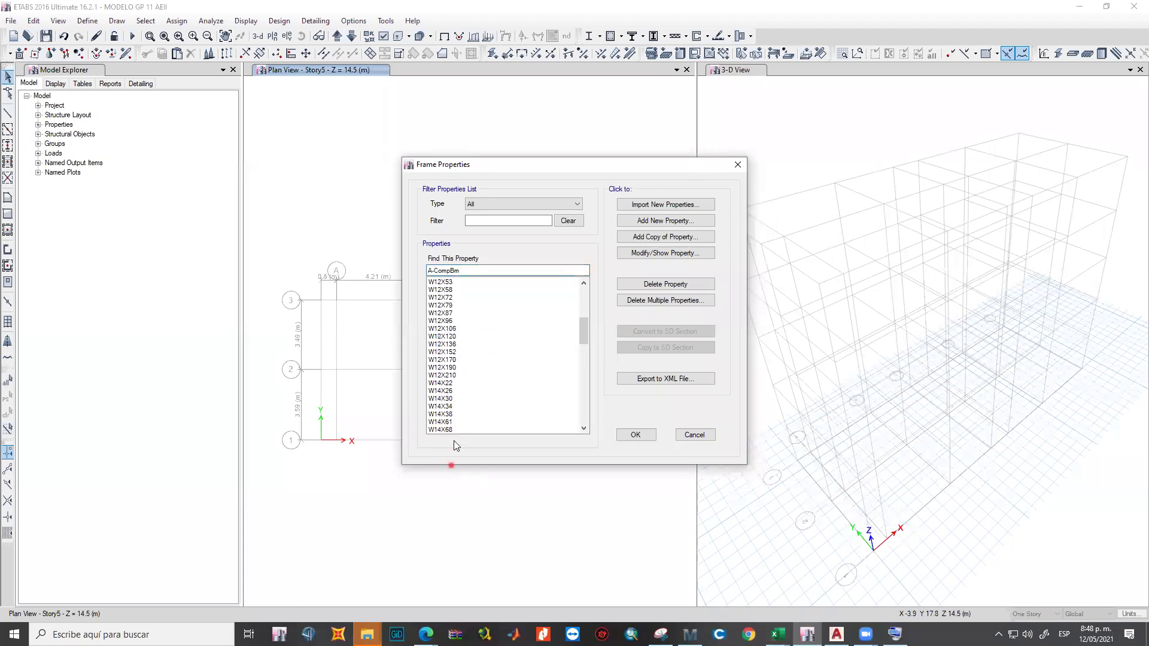
left_click(460, 414)
scroll(502, 381, "up", 6)
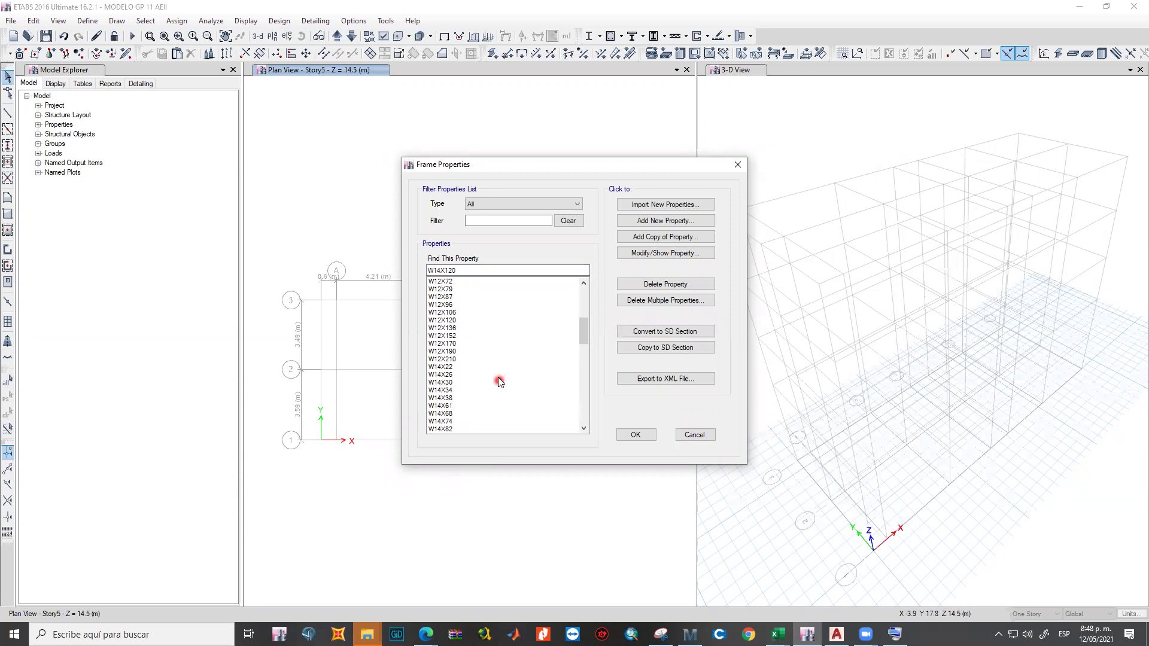
scroll(514, 384, "up", 4)
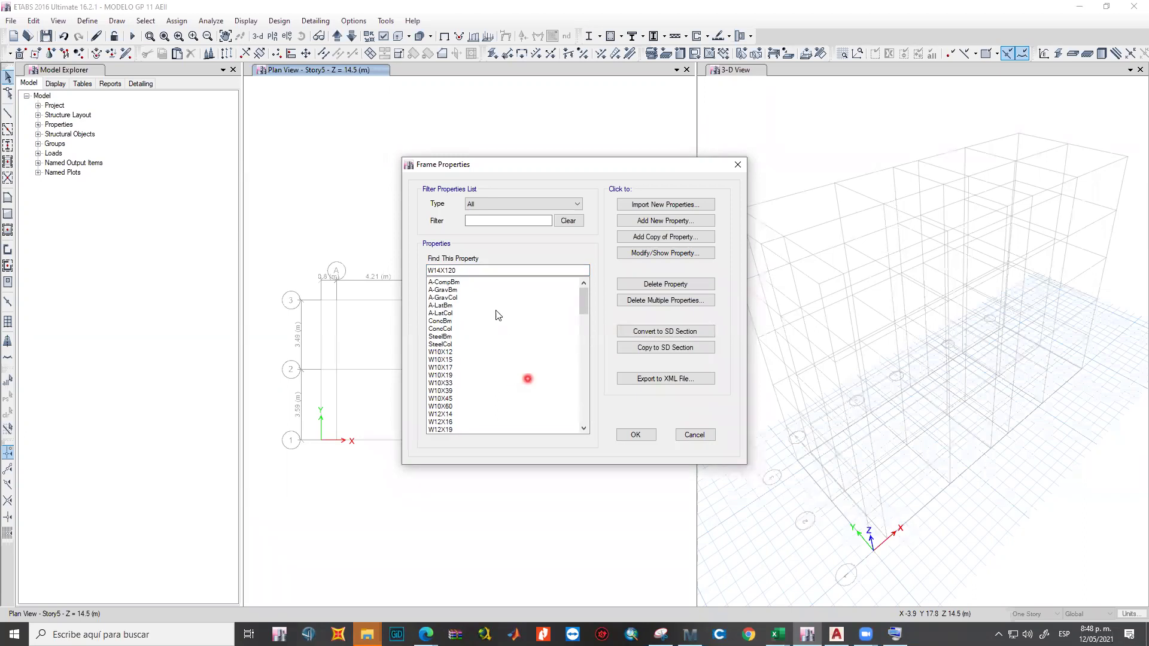
mouse_move(466, 286)
left_mouse_down()
mouse_move(469, 344)
mouse_move(482, 281)
left_mouse_up()
left_click(476, 344)
left_click_drag(475, 332, 484, 282)
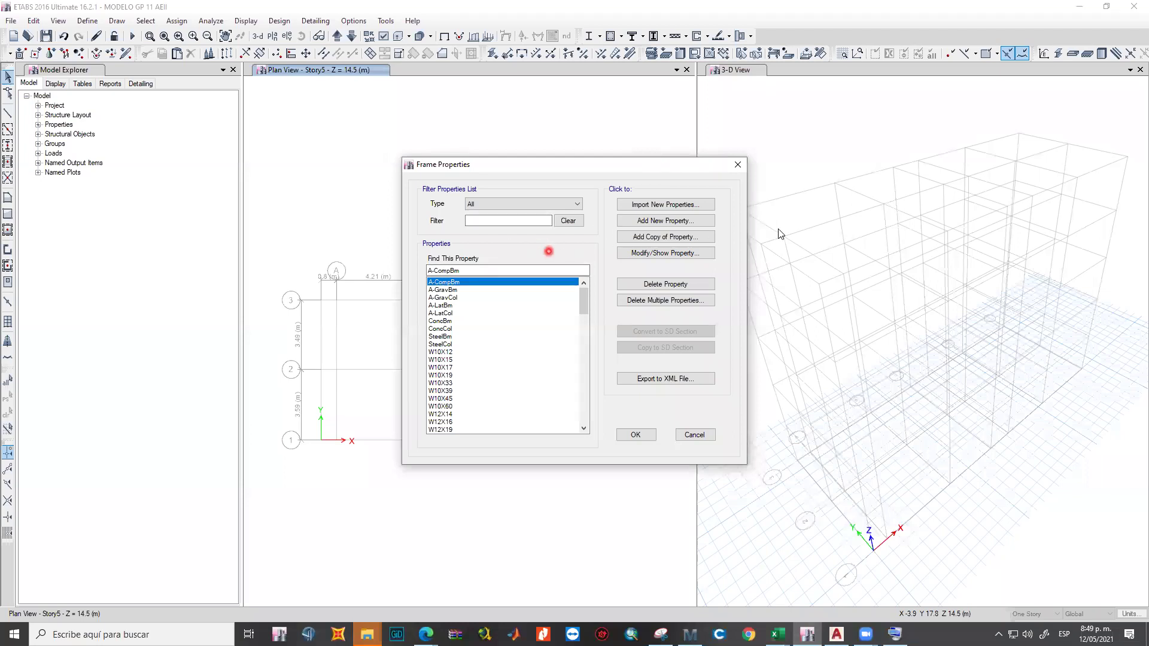
Add a concrete rectangular frame section named Viga 20x40 cm with the material Concreto 21 MPa.
left_click(688, 228)
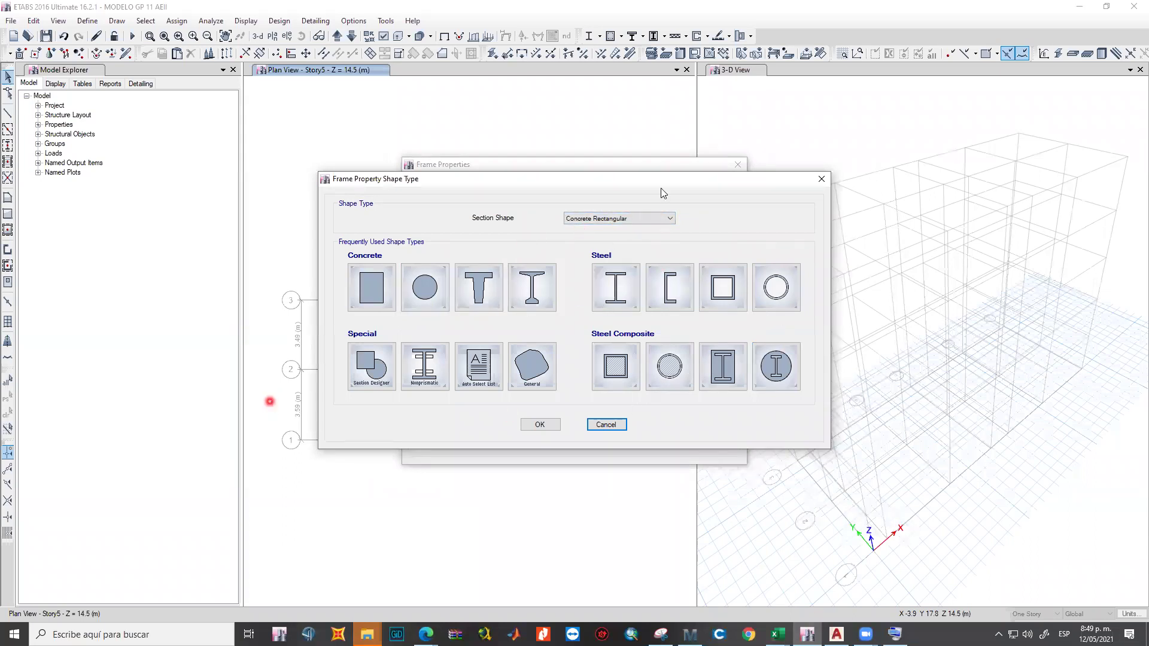
left_click(632, 218)
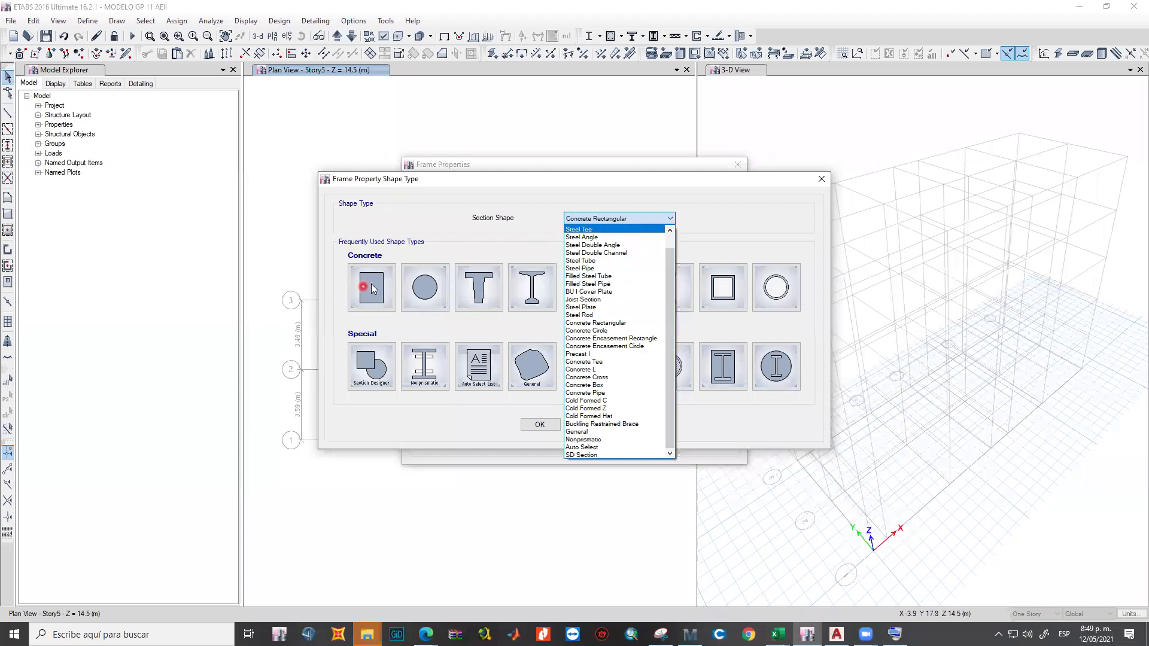
left_click(422, 256)
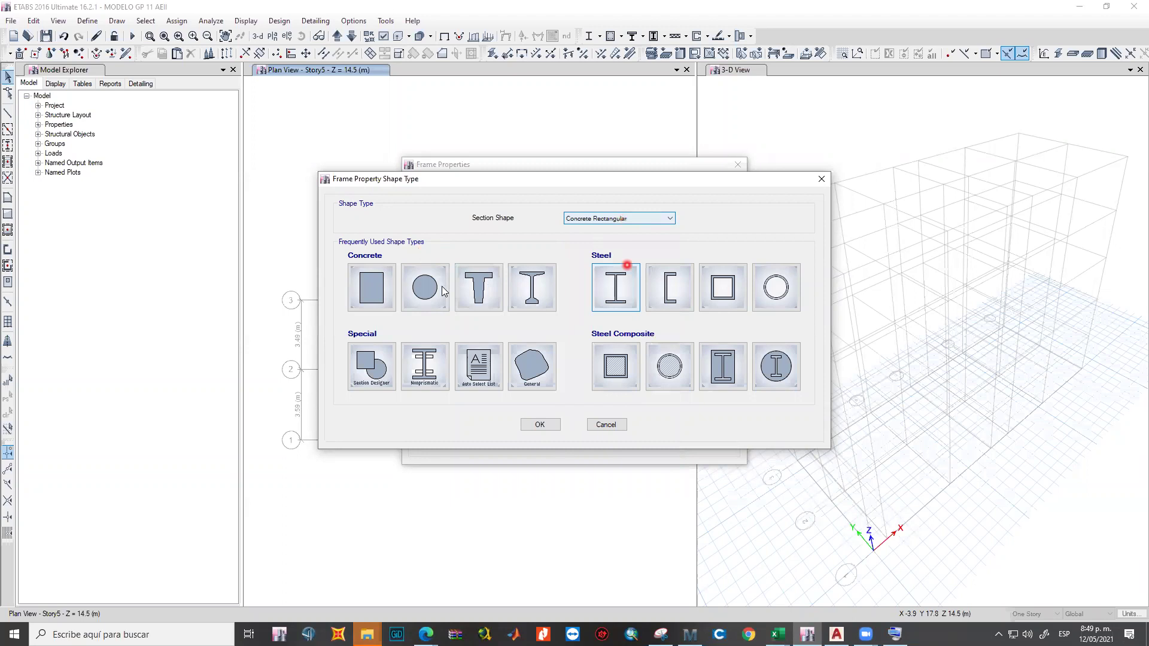
left_click(372, 292)
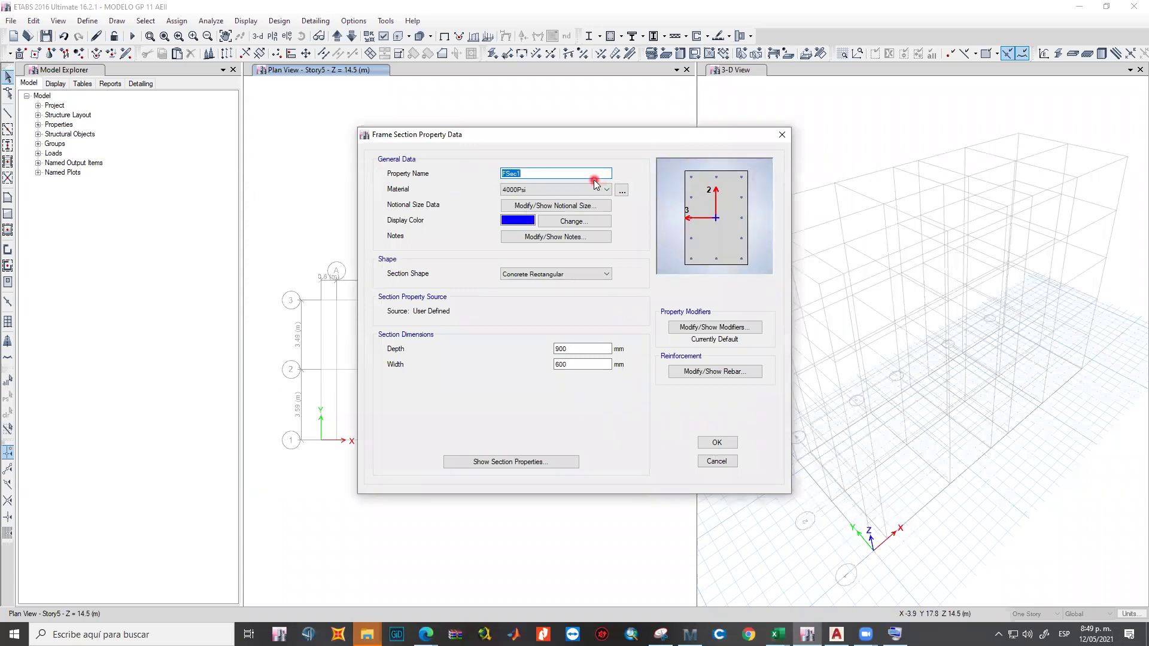
type("v")
left_click(524, 190)
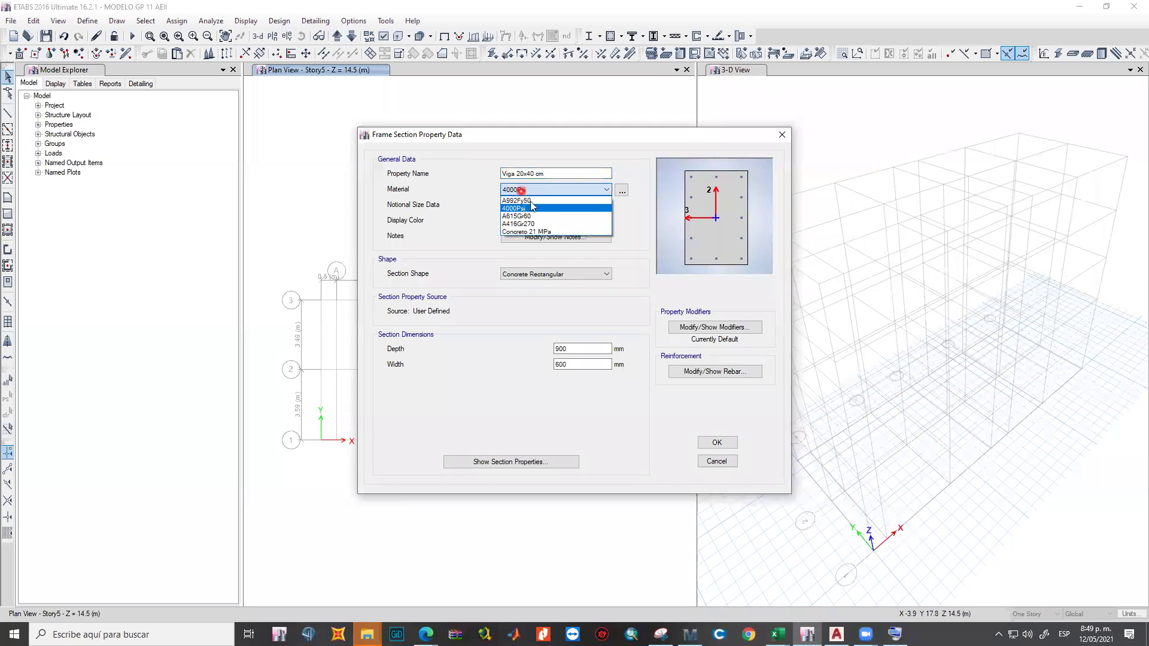
left_click(542, 232)
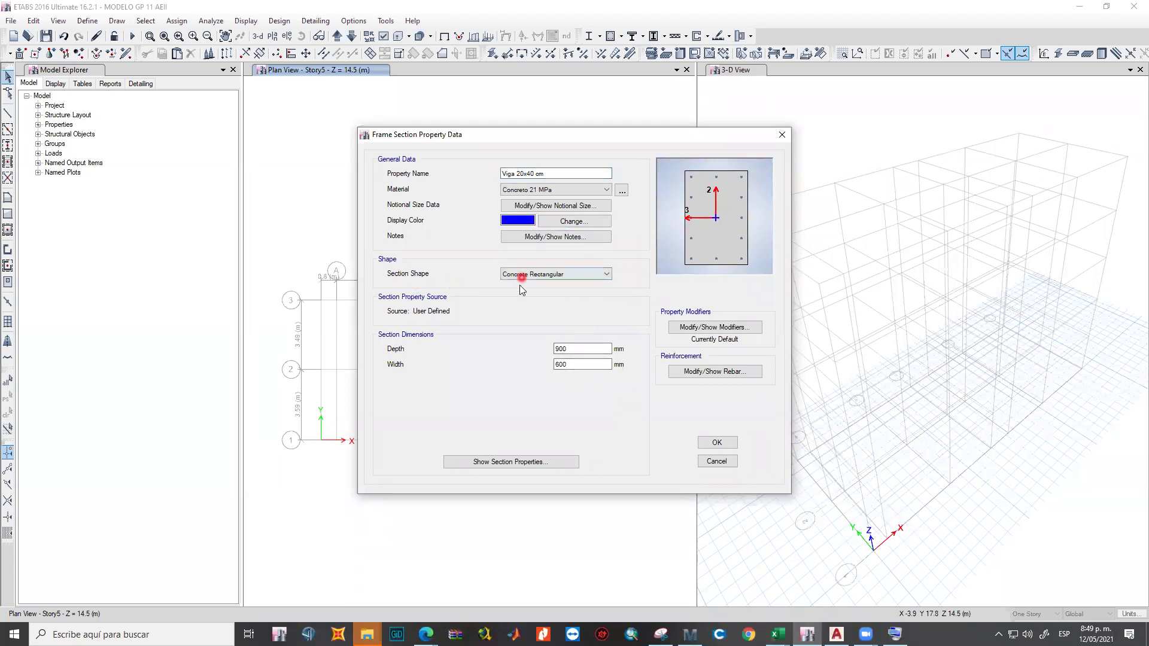
Set the beam section's depth to 400 mm and its width to 200 mm.
double_click(575, 349)
type("400")
double_click(571, 363)
type("200")
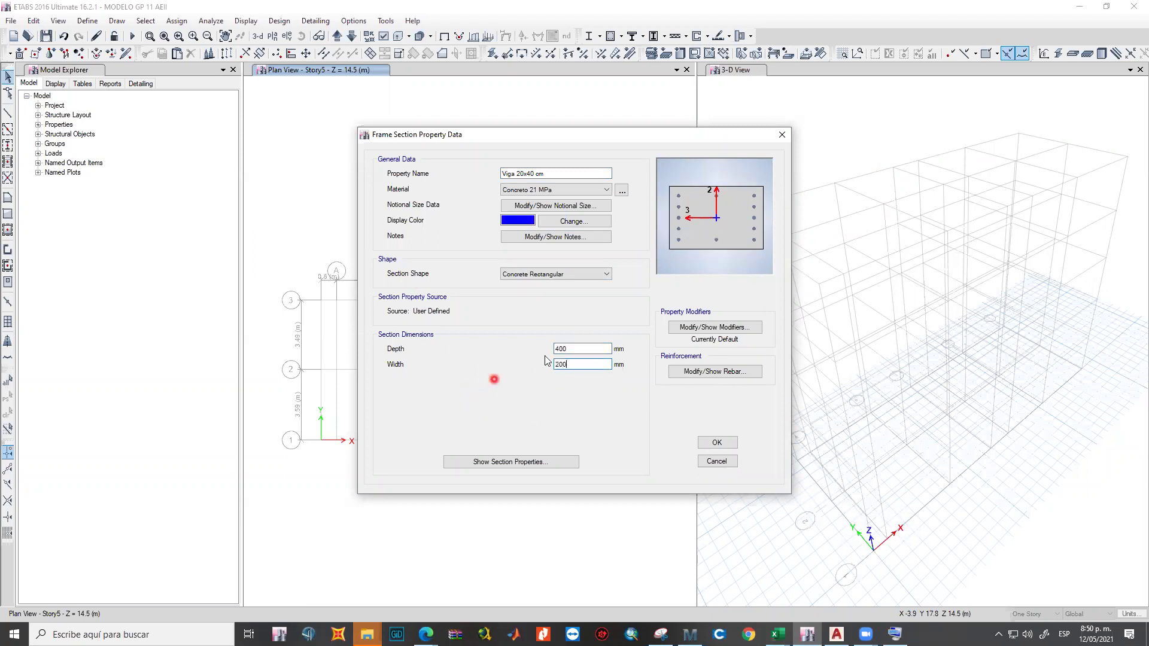
left_click(576, 350)
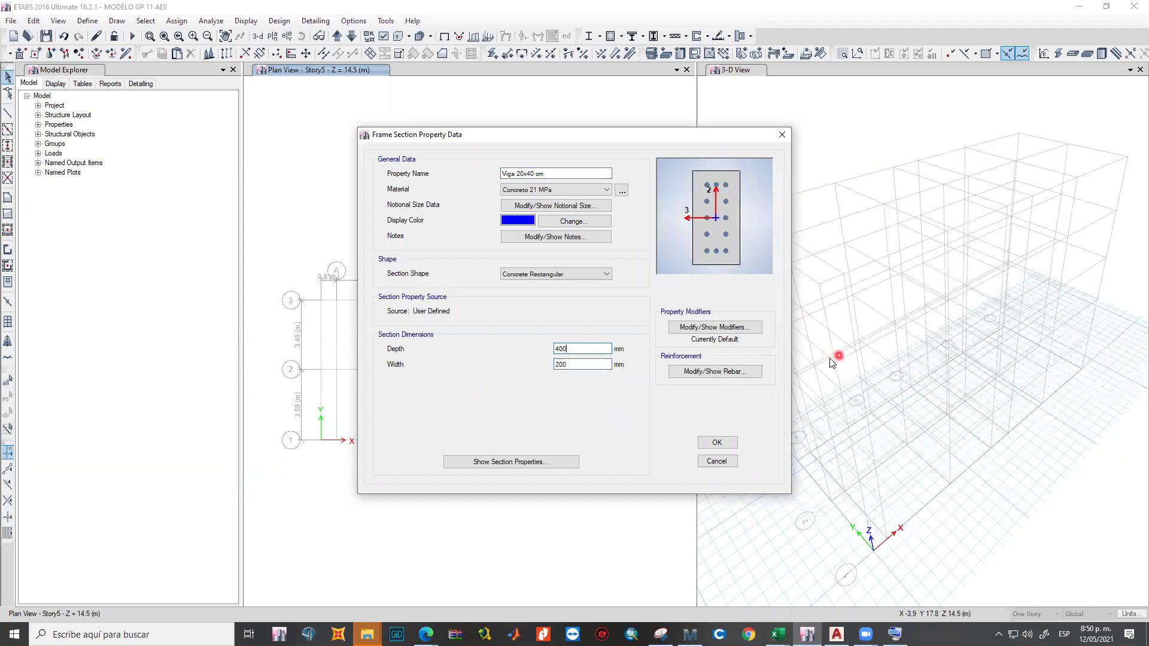
Set the beam's reinforcement design type to M3 Design Only (Beam), keep A615Gr60 for both rebar materials, and accept the section.
left_click(721, 374)
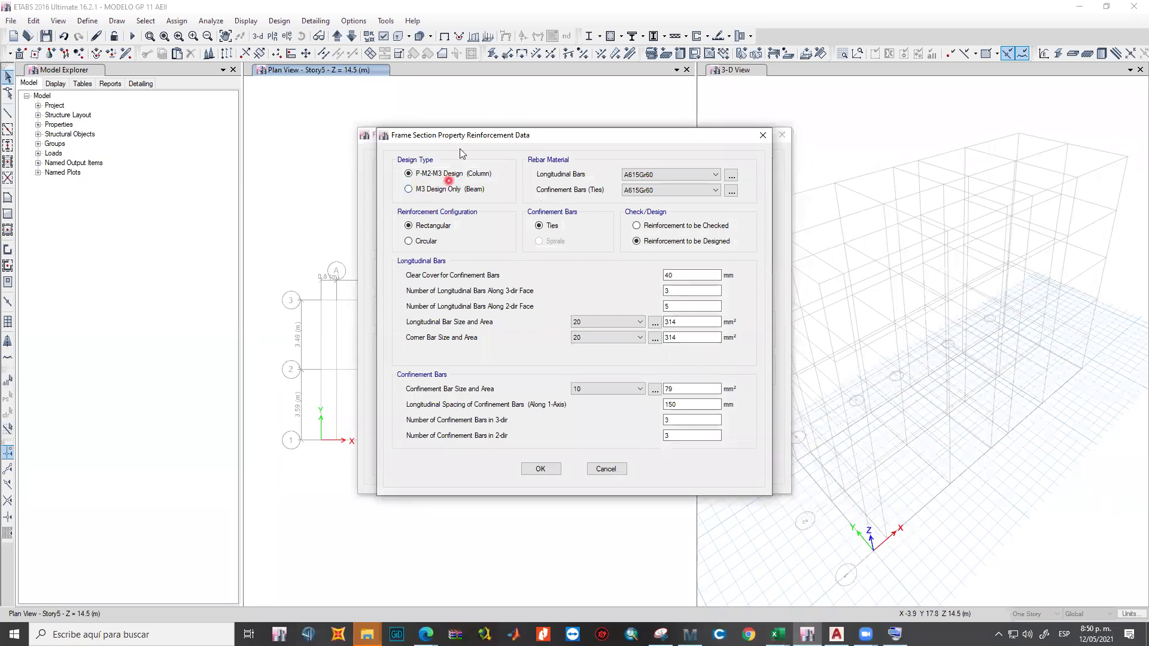
left_click_drag(464, 136, 508, 178)
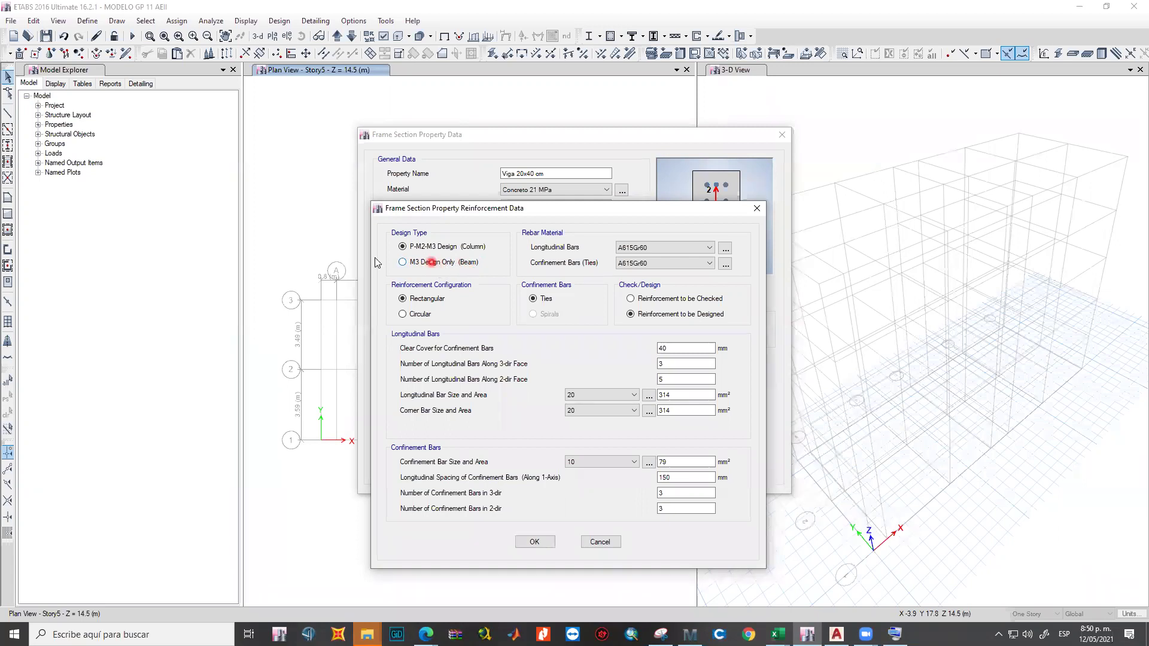
left_click(403, 262)
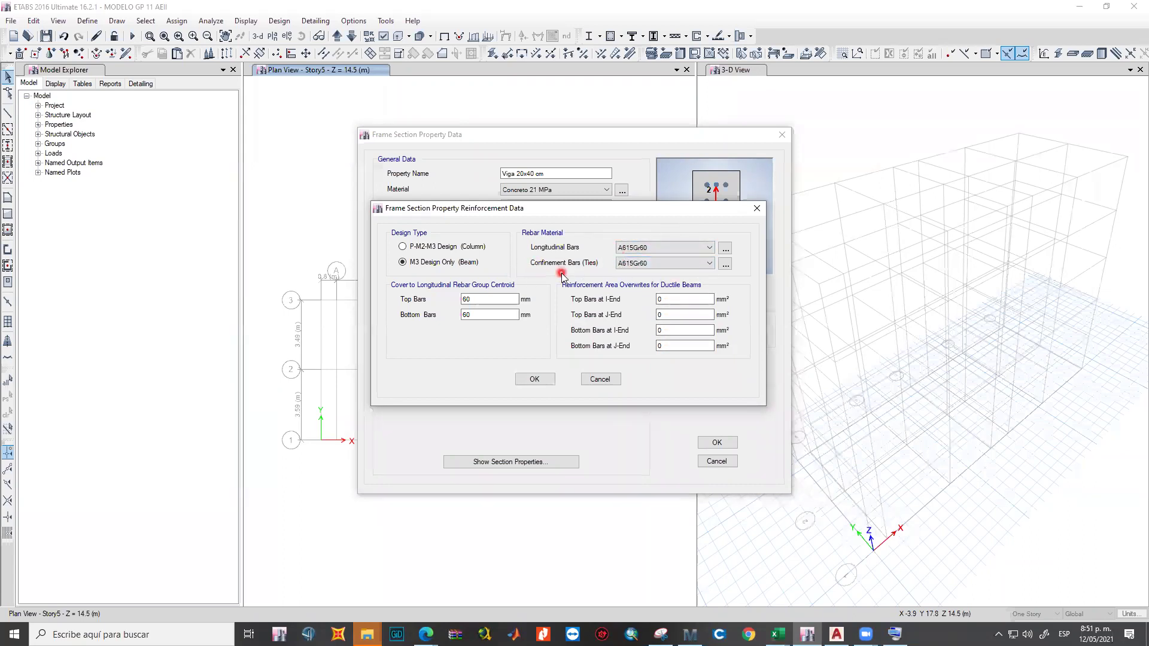
left_click(647, 267)
left_click(649, 245)
left_click(653, 262)
left_click(659, 251)
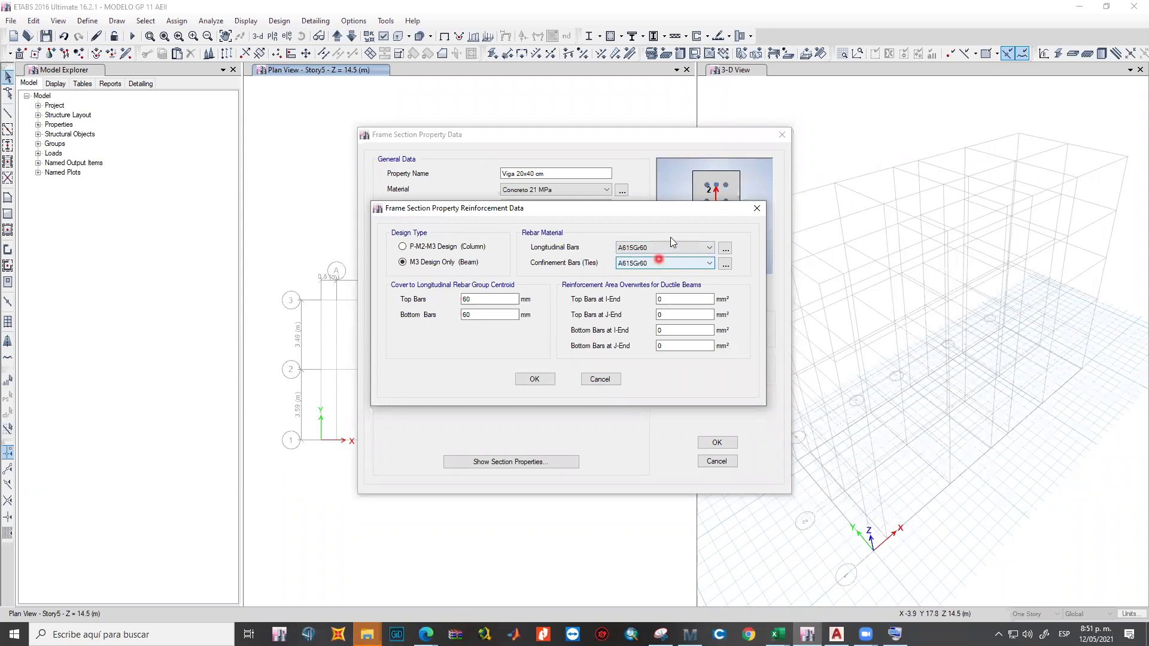
left_click(646, 245)
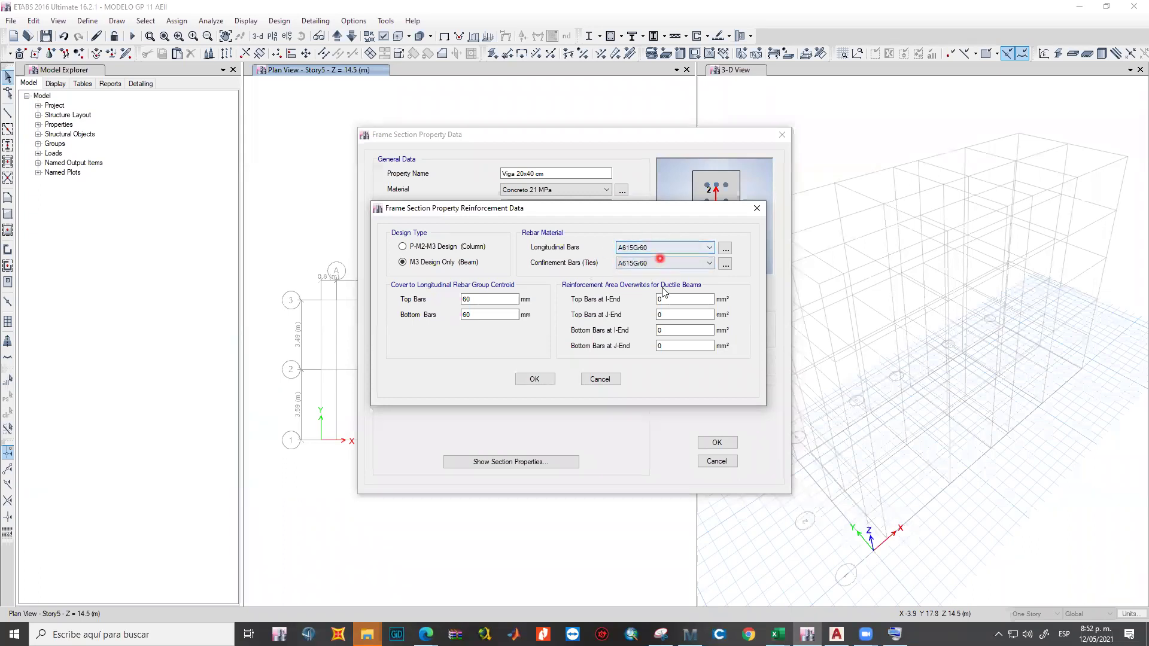
left_click(535, 379)
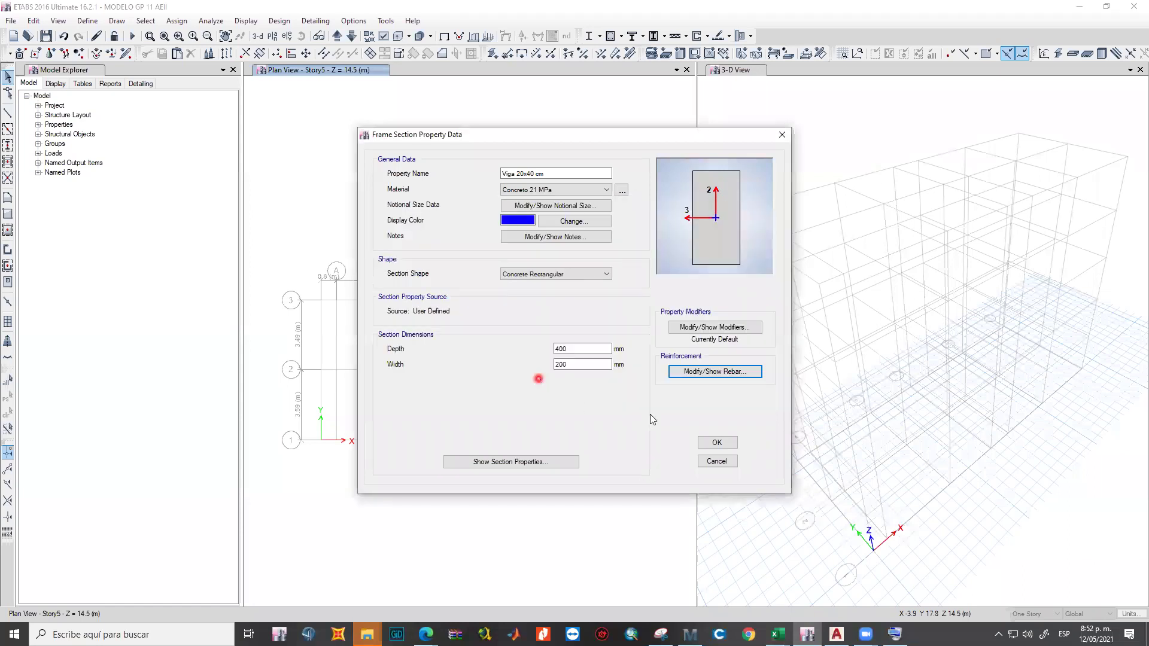
left_click(717, 443)
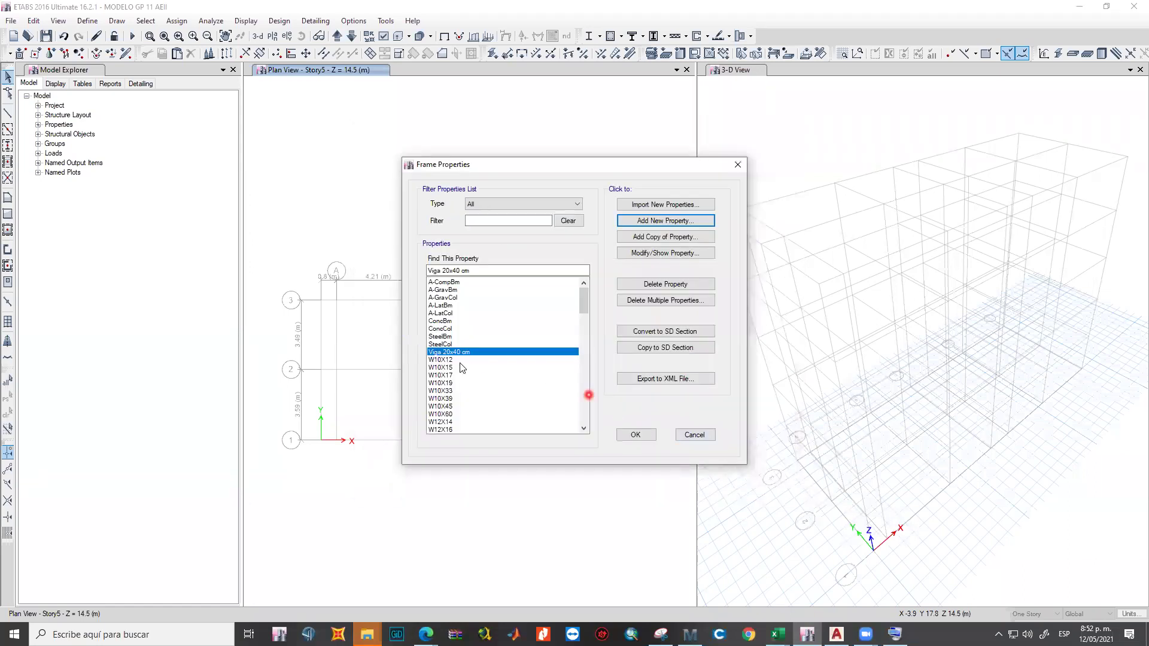
Add another concrete rectangular frame section named Columnas 25x25 cm with the material Concreto 21 MPa.
left_click(435, 354)
left_click(474, 362)
left_click(687, 222)
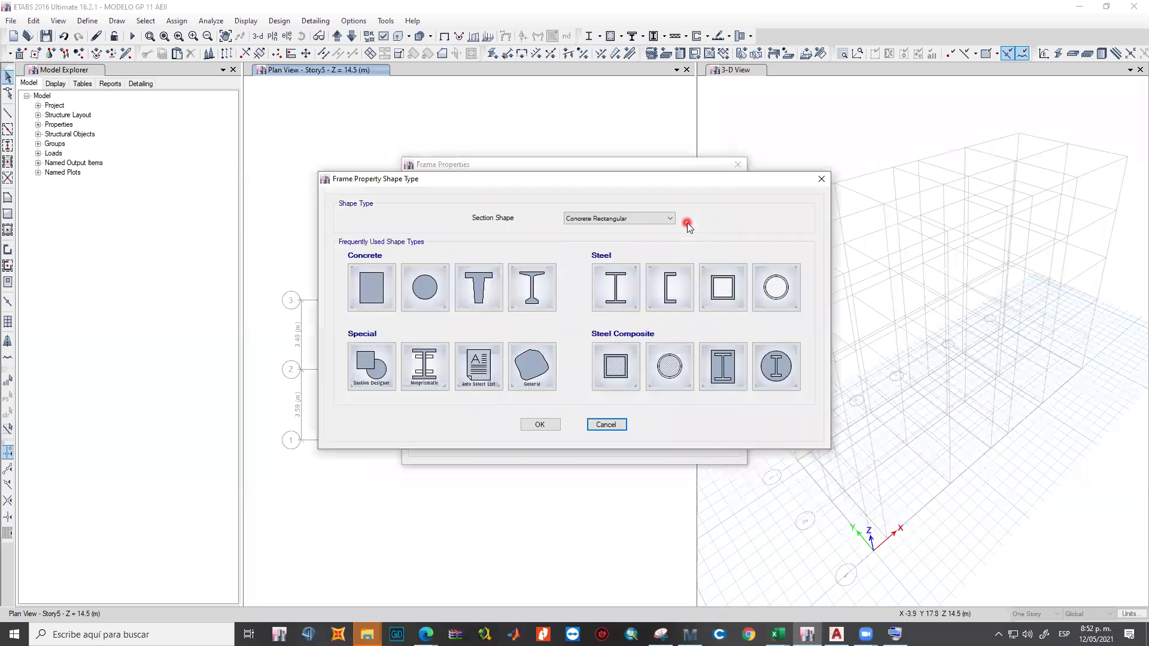
left_click(385, 300)
left_click(502, 348)
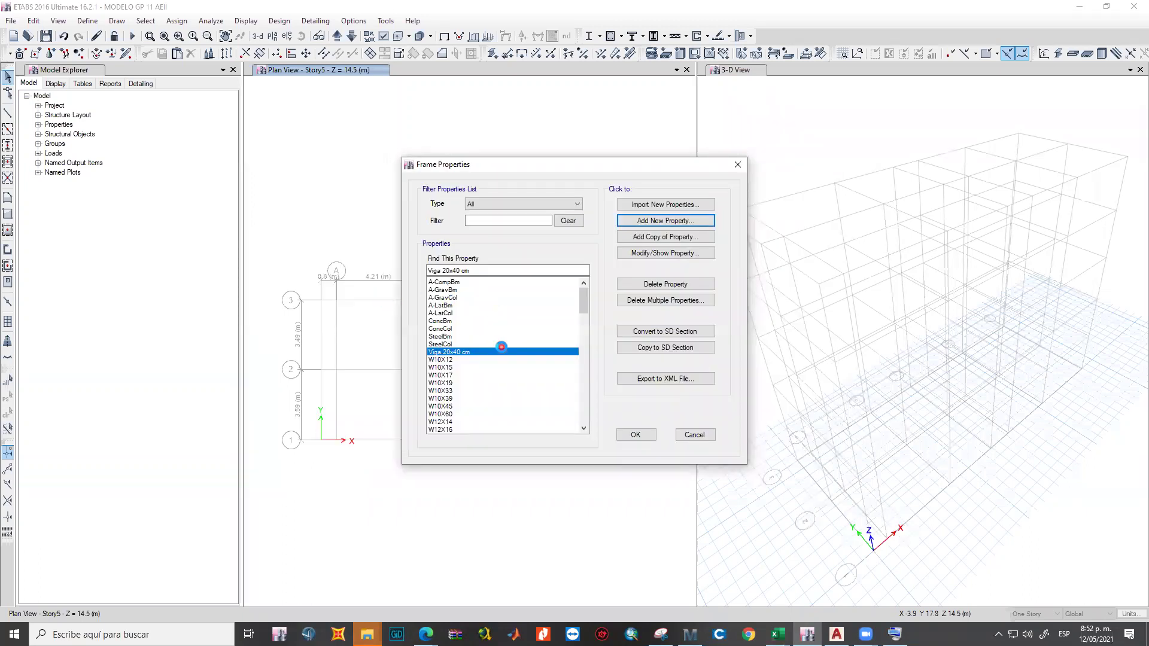
type("Columnas 25x25 cm")
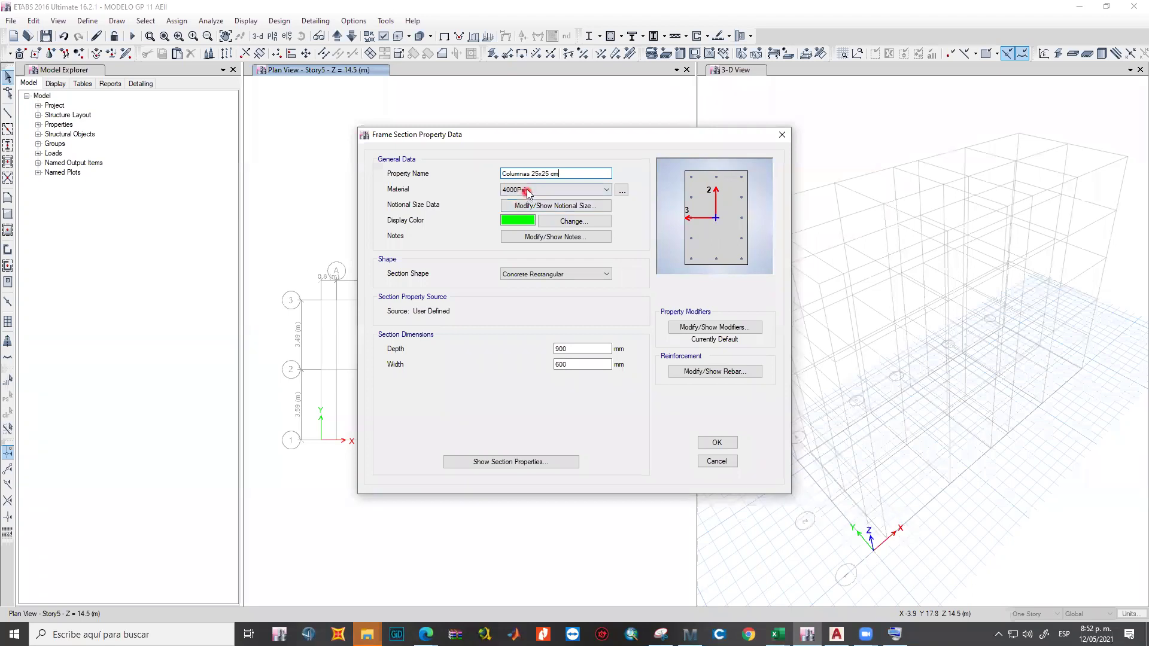
left_click(529, 190)
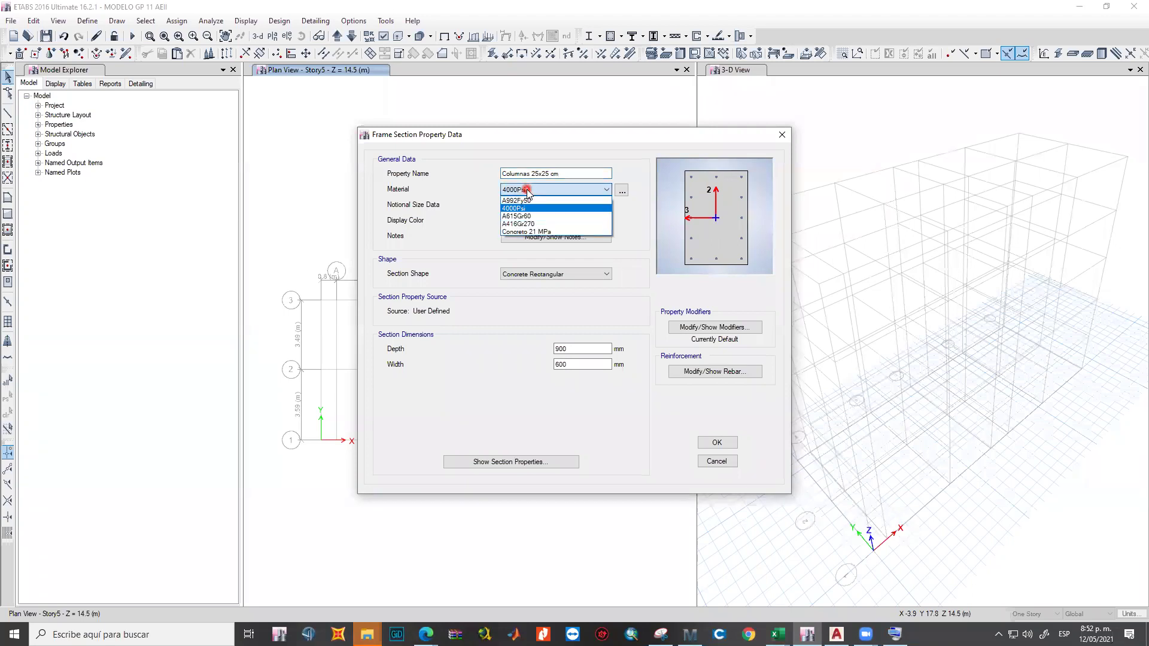
left_click(529, 232)
Set the column section's depth and width to 250 mm each.
left_click_drag(585, 348, 504, 349)
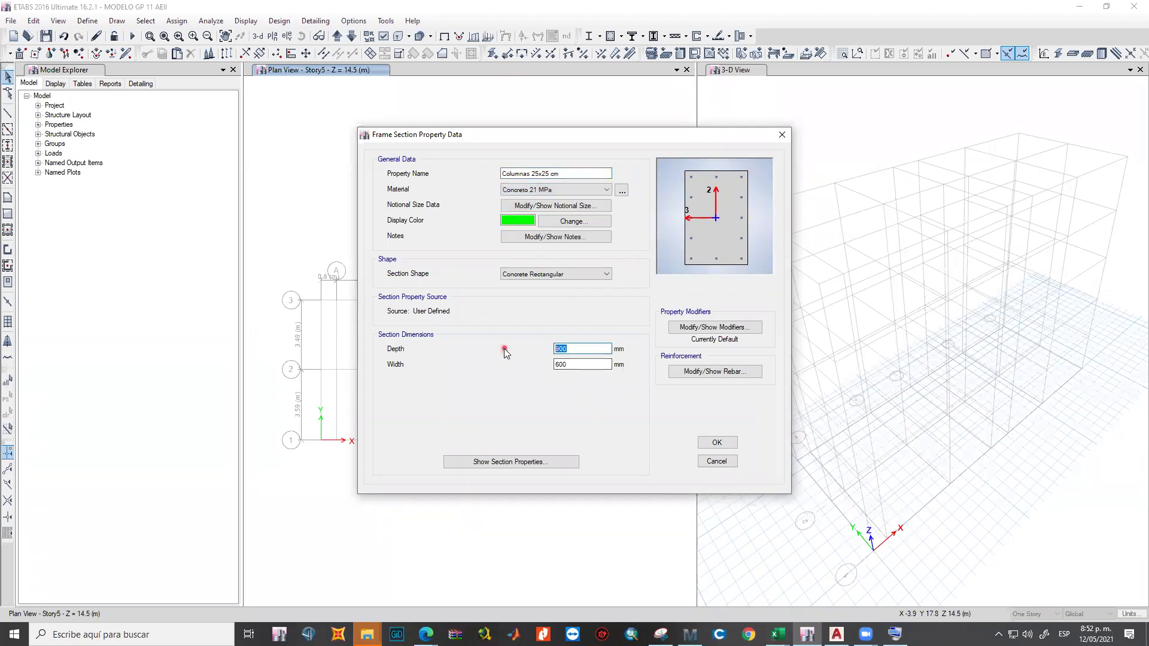
type("250")
key("Tab")
type("2")
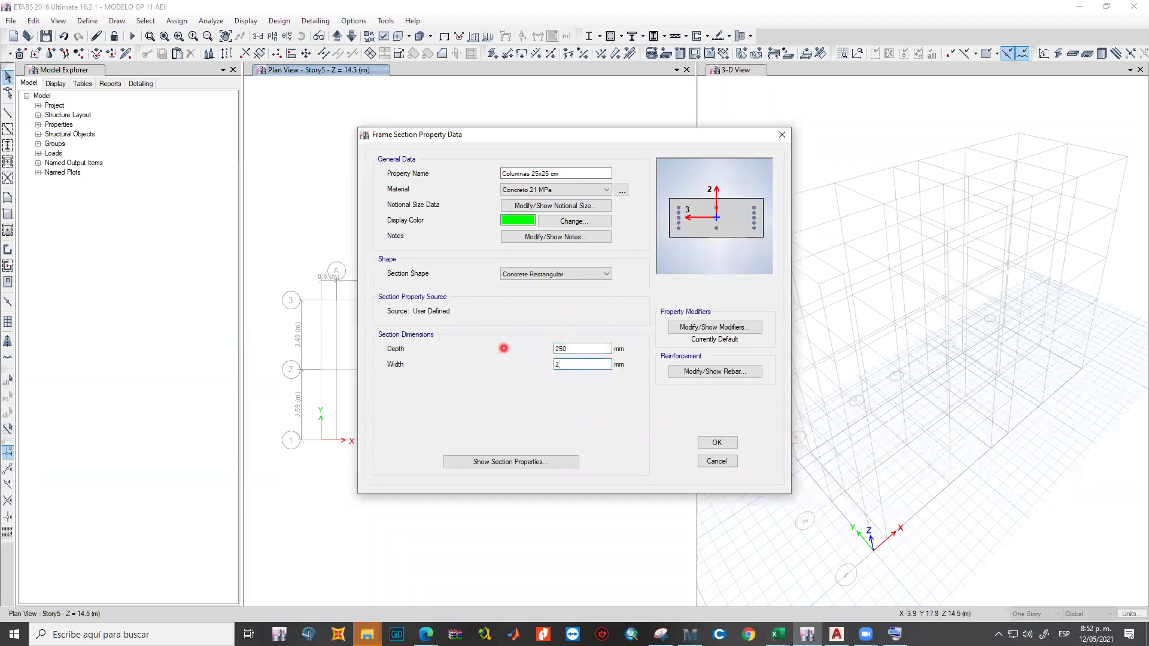
type("50")
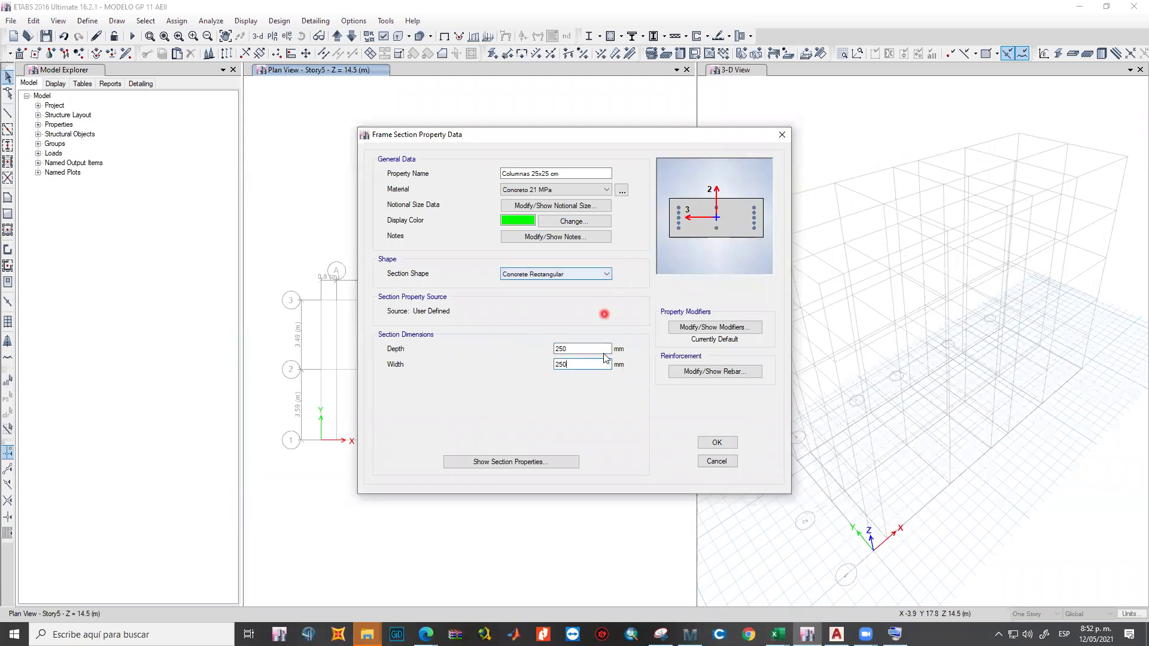
left_click(563, 350)
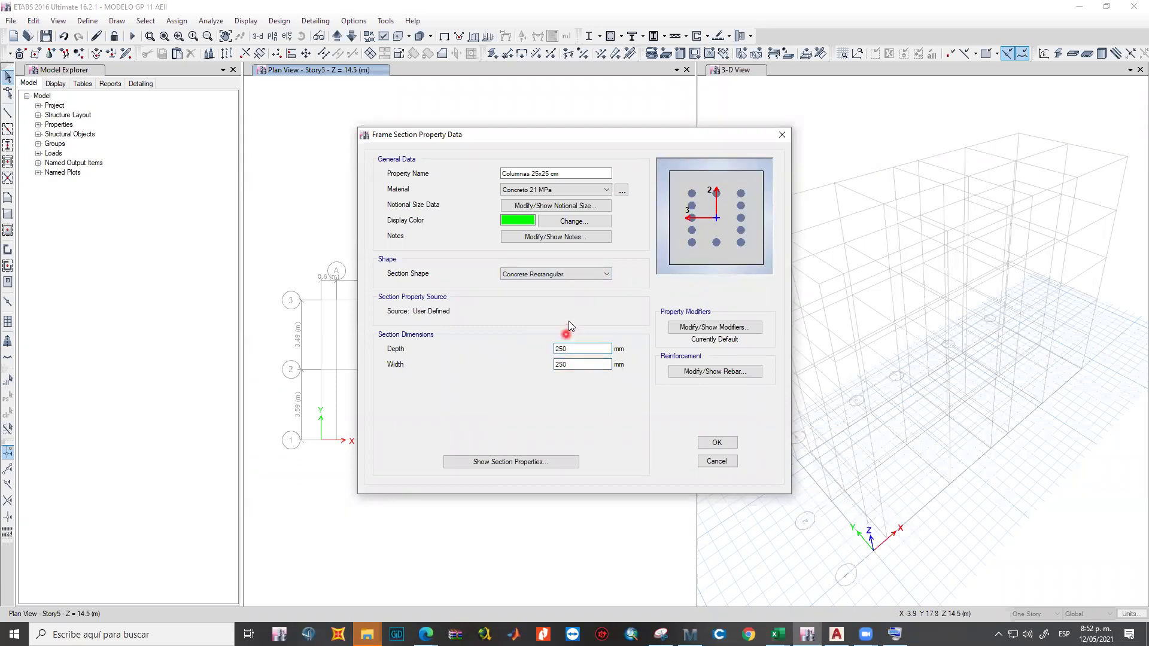
Open the column section's reinforcement data and compare the Circular configuration with Rectangular, leaving Rectangular selected.
left_click(683, 371)
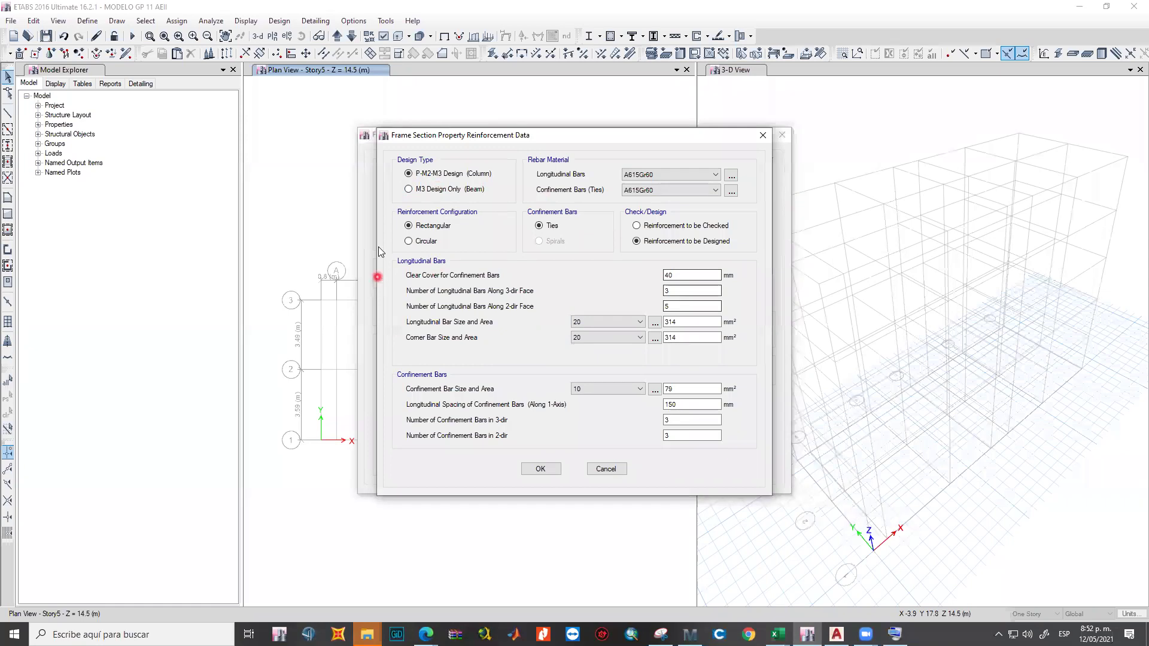
left_click(424, 242)
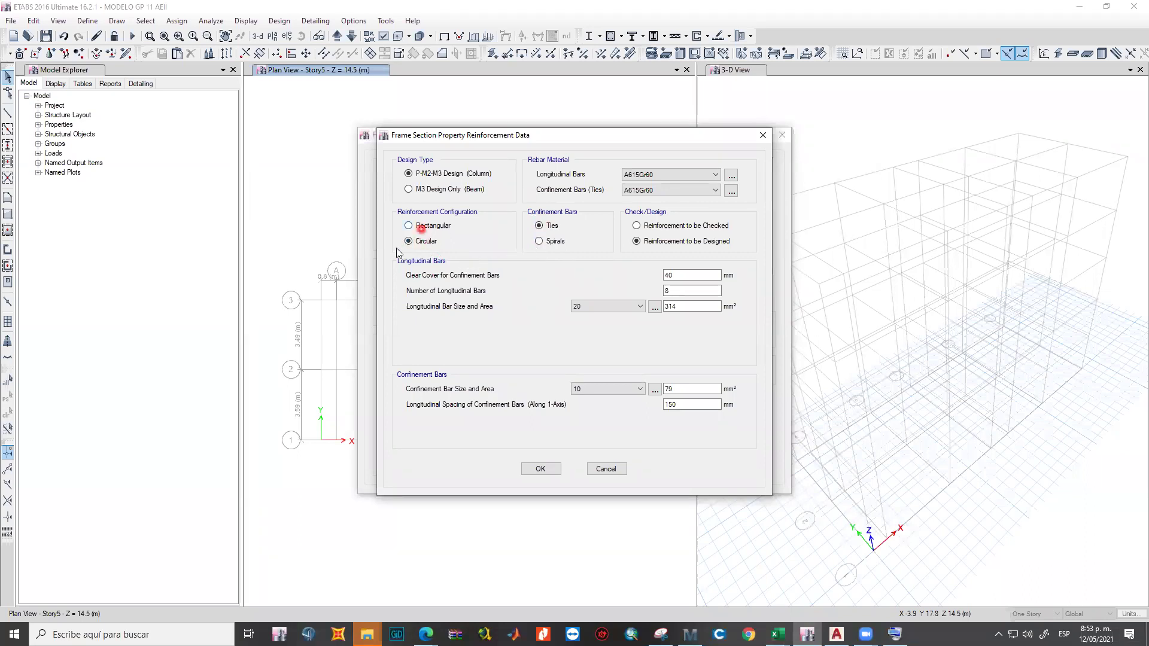
left_click(410, 226)
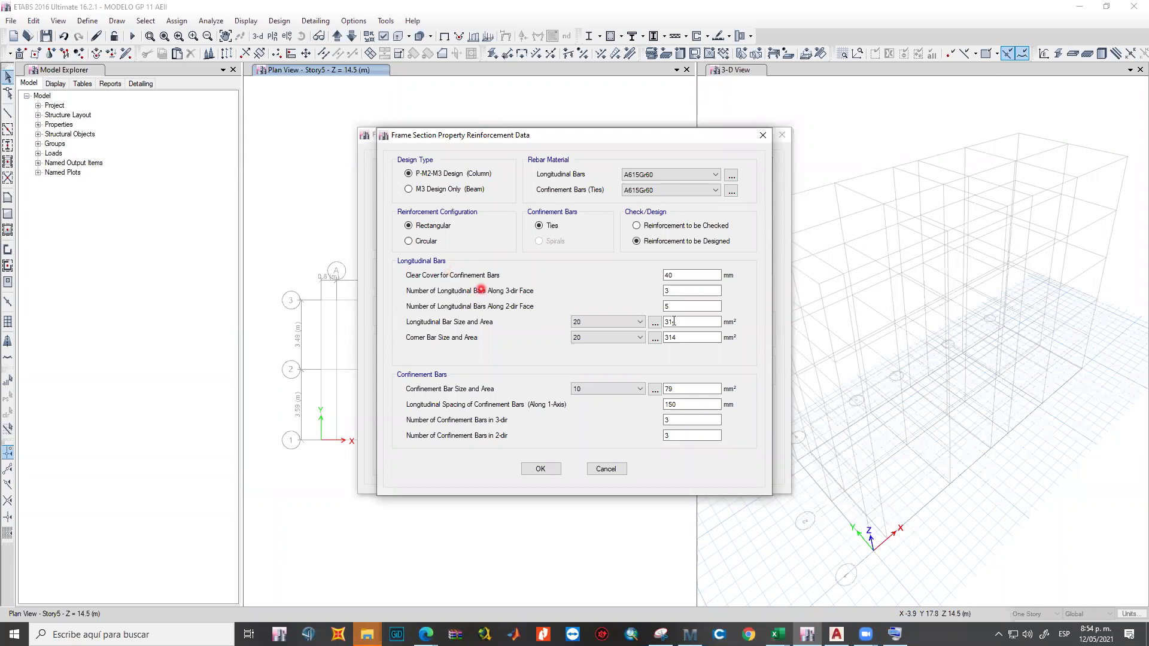
Examine the column's longitudinal bar settings: clear cover, number of bars along each face, and longitudinal and corner bar areas.
double_click(695, 274)
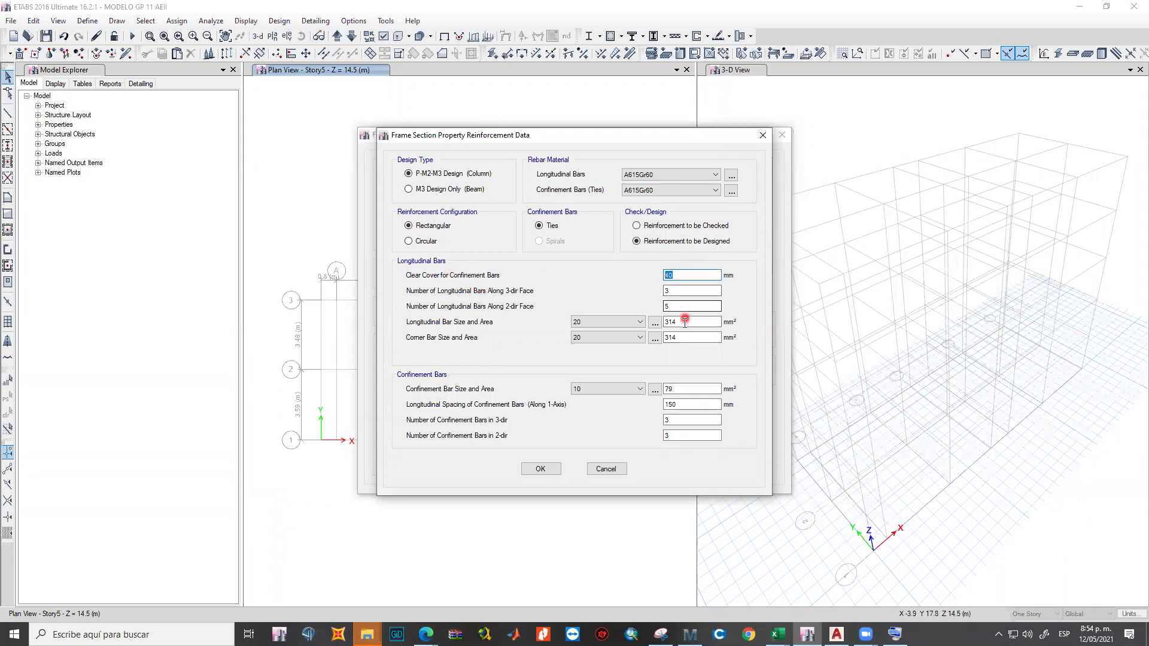
key("Tab")
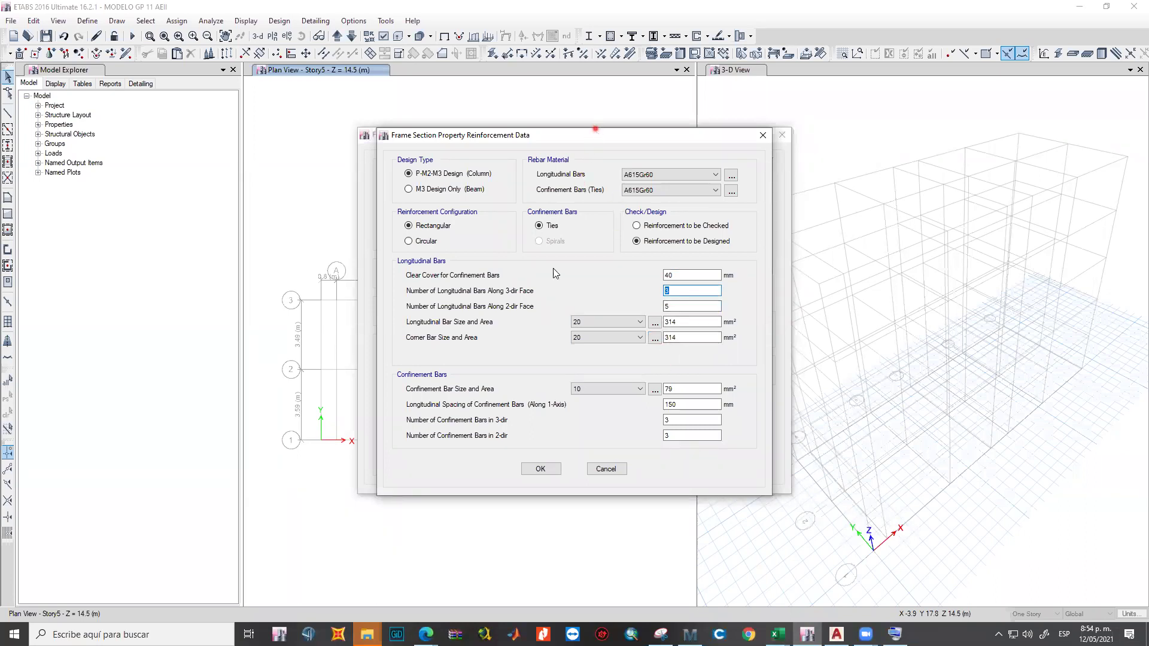
left_click_drag(596, 128, 553, 280)
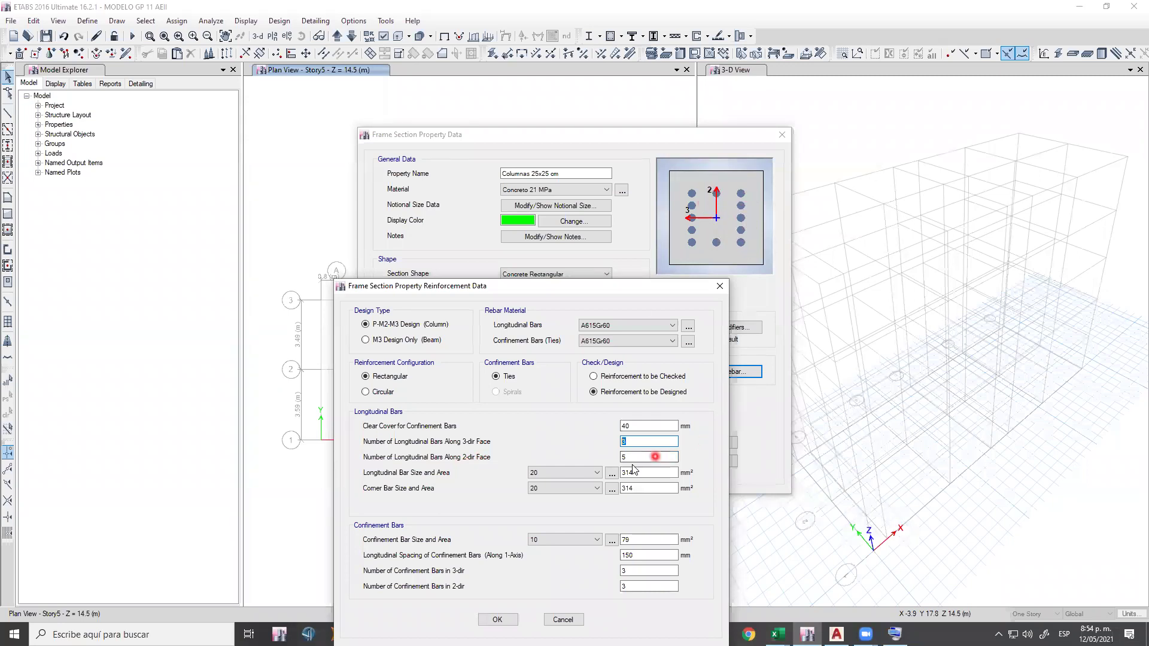
left_click(631, 441)
double_click(630, 441)
double_click(622, 473)
left_click(678, 609)
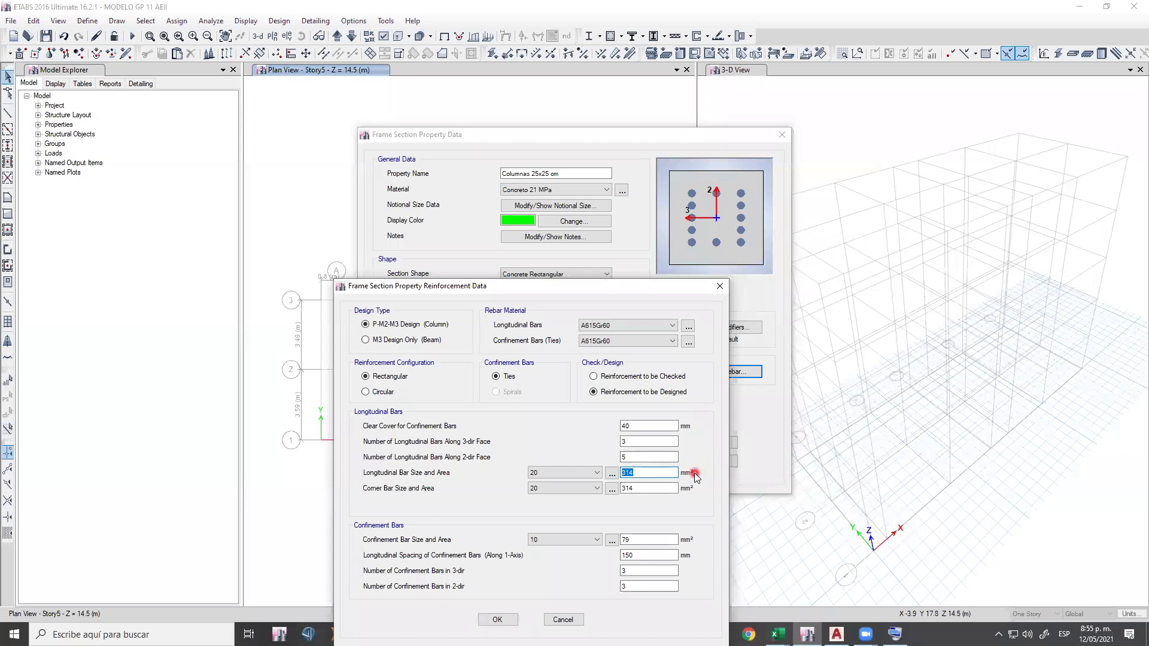
left_click(635, 491)
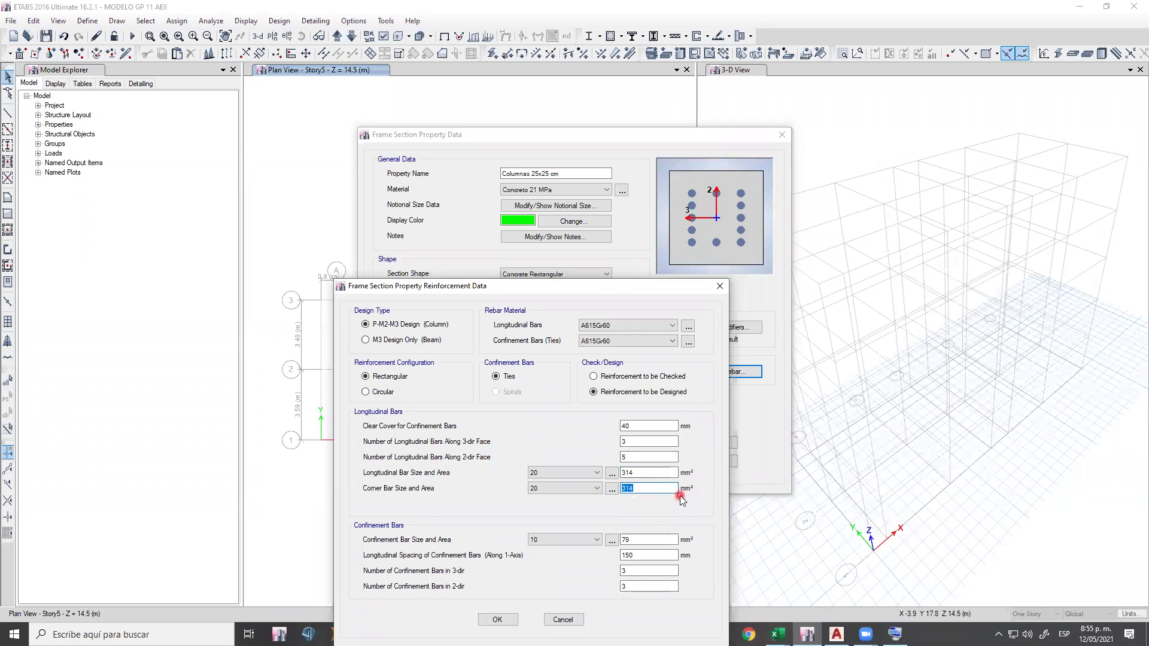
left_click(639, 491)
left_click(636, 473)
left_click(637, 491)
left_click(674, 542)
left_click(650, 489)
left_click_drag(577, 289, 590, 167)
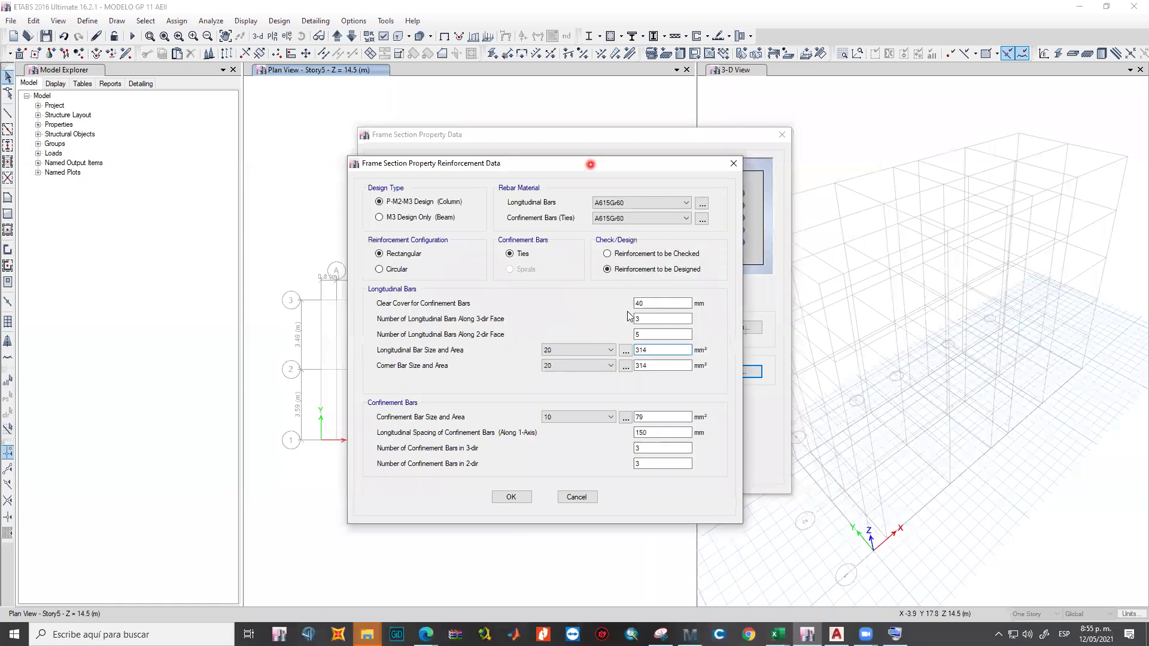
left_click(665, 366)
Examine the column's confinement bar area and longitudinal spacing, and move the reinforcement dialog aside to expose the section preview.
left_click(658, 417)
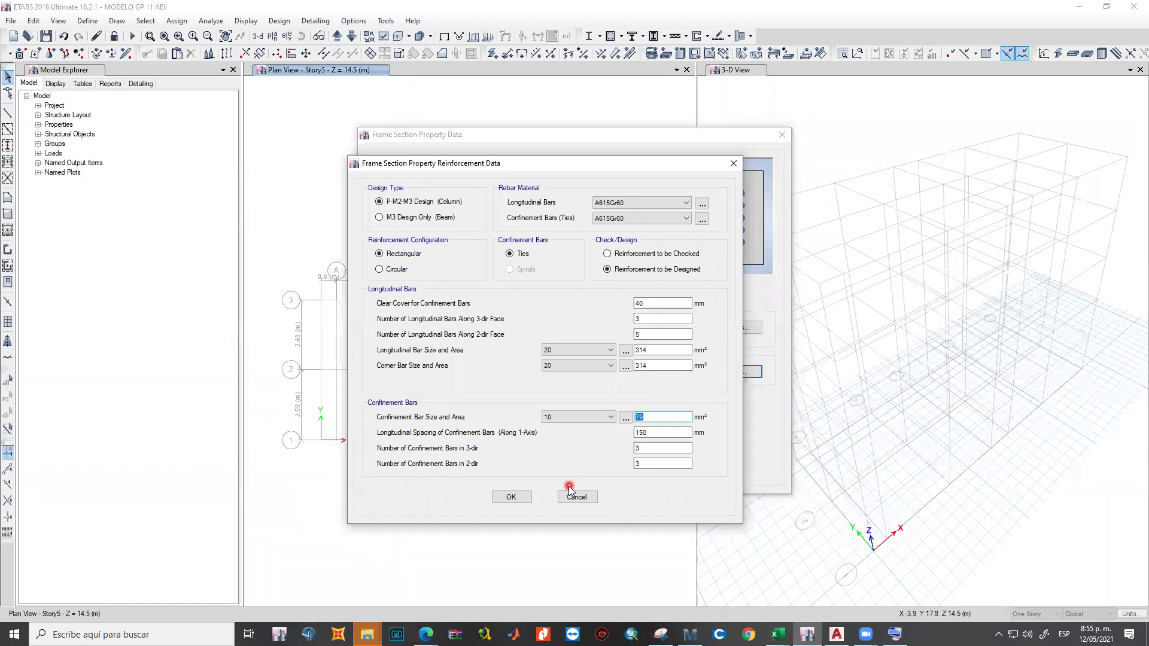
left_click(645, 418)
left_click_drag(654, 432, 626, 435)
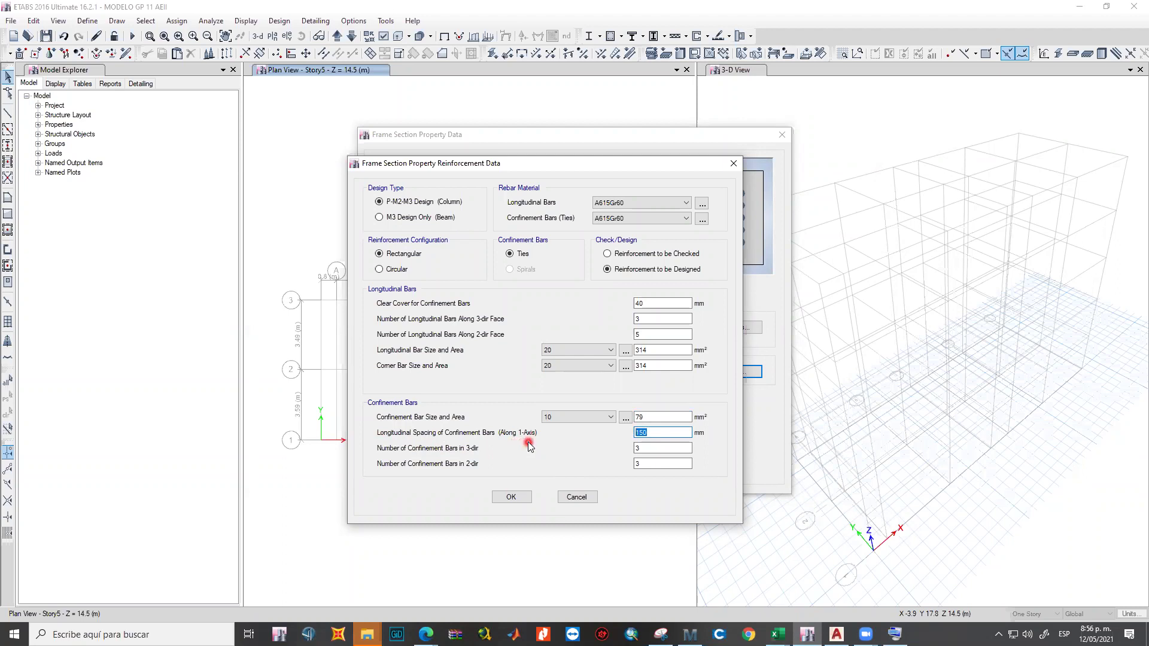
left_click_drag(627, 166, 481, 170)
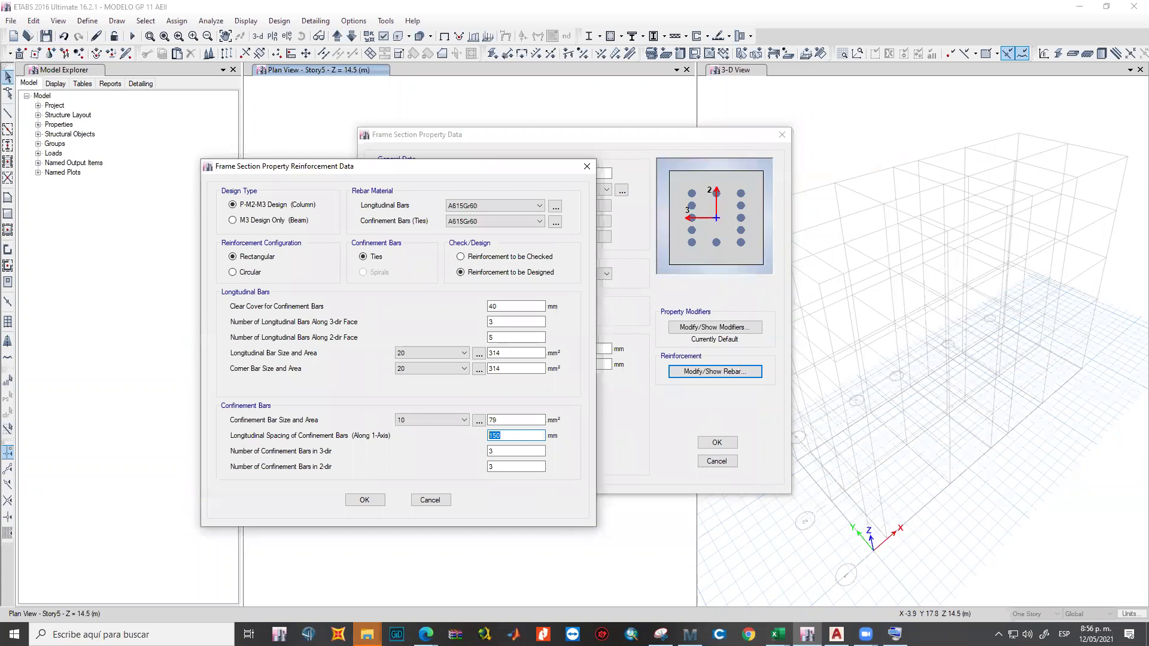
left_click_drag(754, 213, 904, 148)
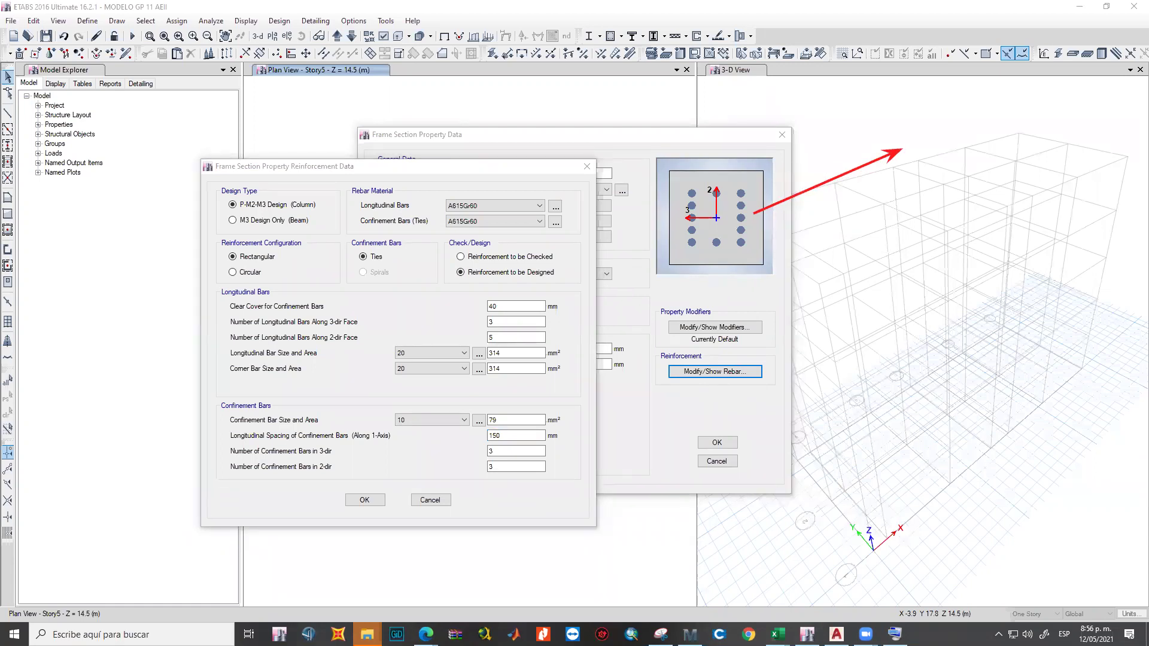
left_click_drag(764, 173, 935, 104)
left_click_drag(764, 261, 932, 173)
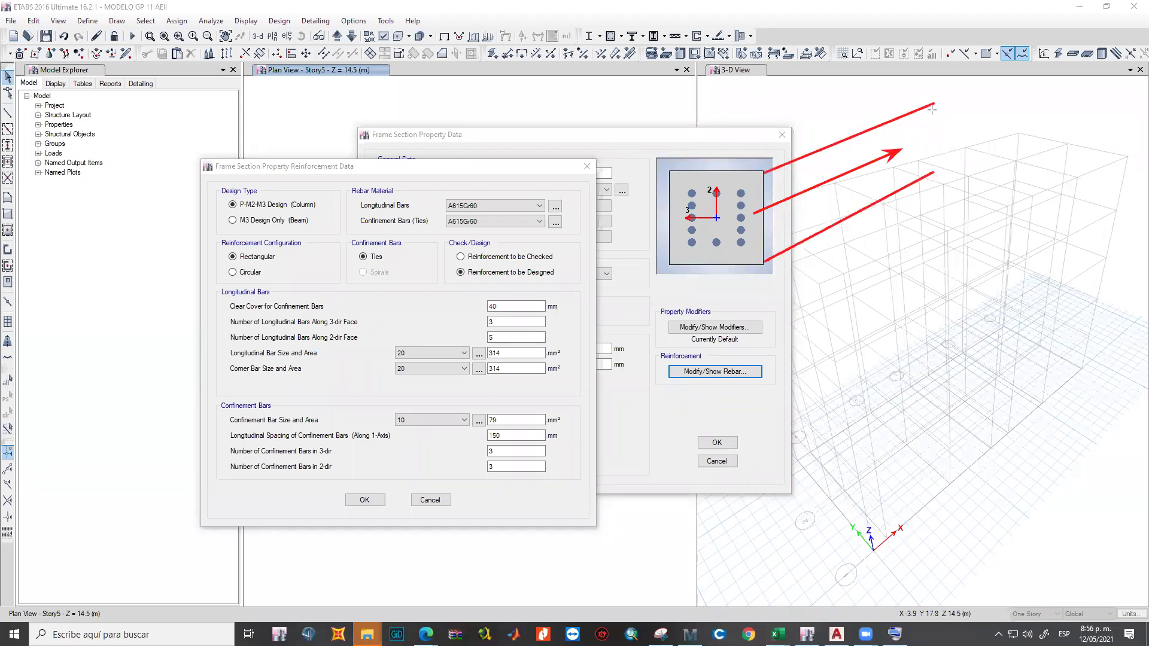
left_click_drag(934, 105, 932, 173)
mouse_move(668, 170)
left_mouse_down()
mouse_move(895, 93)
mouse_move(877, 94)
mouse_move(934, 104)
left_mouse_up()
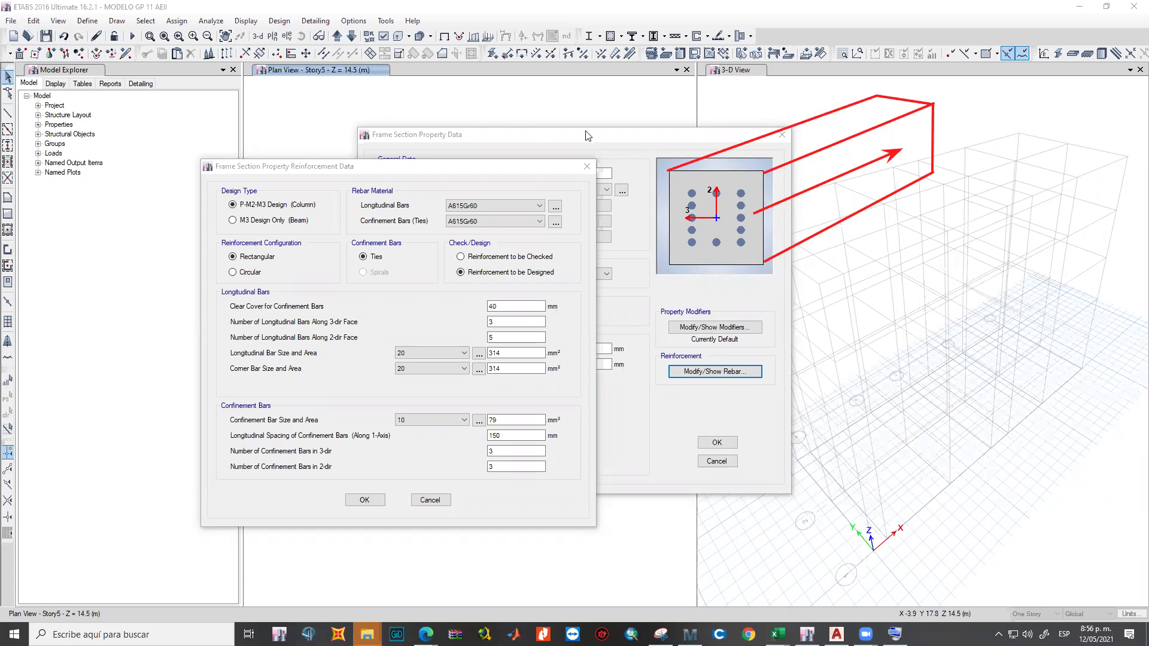
left_click(695, 190)
mouse_move(690, 190)
left_mouse_down()
mouse_move(688, 231)
mouse_move(704, 247)
mouse_move(745, 249)
mouse_move(748, 186)
mouse_move(687, 184)
mouse_move(717, 228)
mouse_move(725, 213)
left_mouse_up()
left_click_drag(786, 169, 789, 223)
left_click_drag(807, 161, 809, 214)
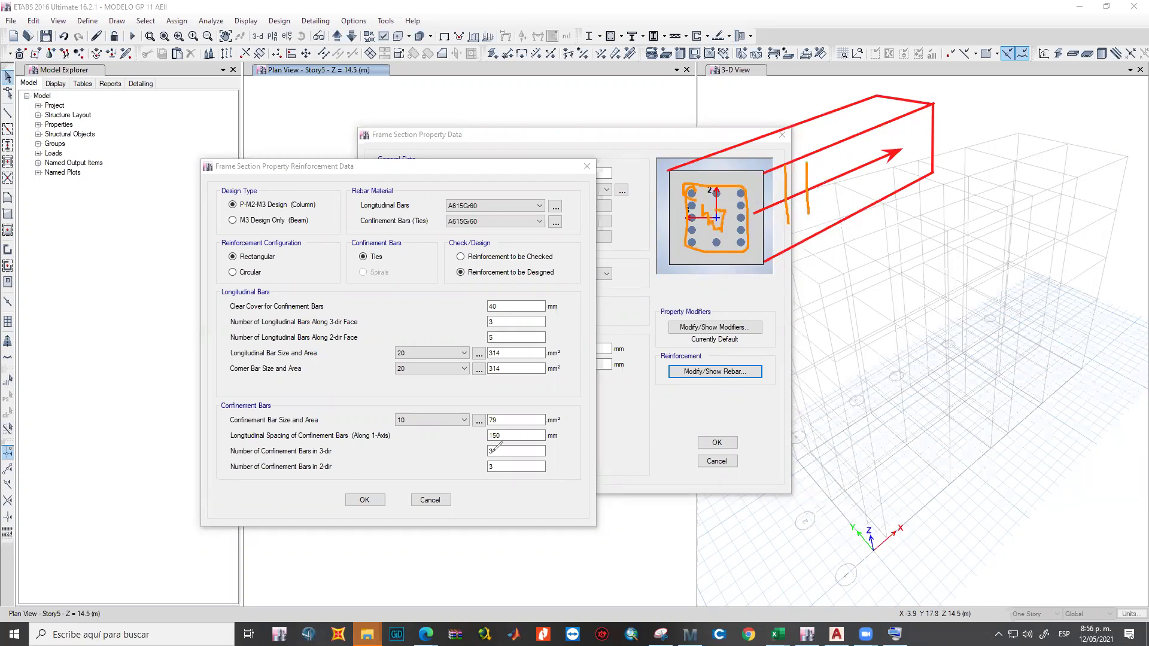
mouse_move(493, 426)
left_mouse_down()
mouse_move(491, 445)
mouse_move(494, 428)
left_mouse_up()
mouse_move(795, 231)
left_mouse_down()
mouse_move(797, 246)
mouse_move(817, 242)
mouse_move(794, 268)
left_mouse_up()
mouse_move(815, 268)
left_mouse_down()
mouse_move(830, 273)
mouse_move(845, 251)
mouse_move(853, 271)
mouse_move(868, 246)
mouse_move(892, 266)
mouse_move(918, 266)
left_mouse_up()
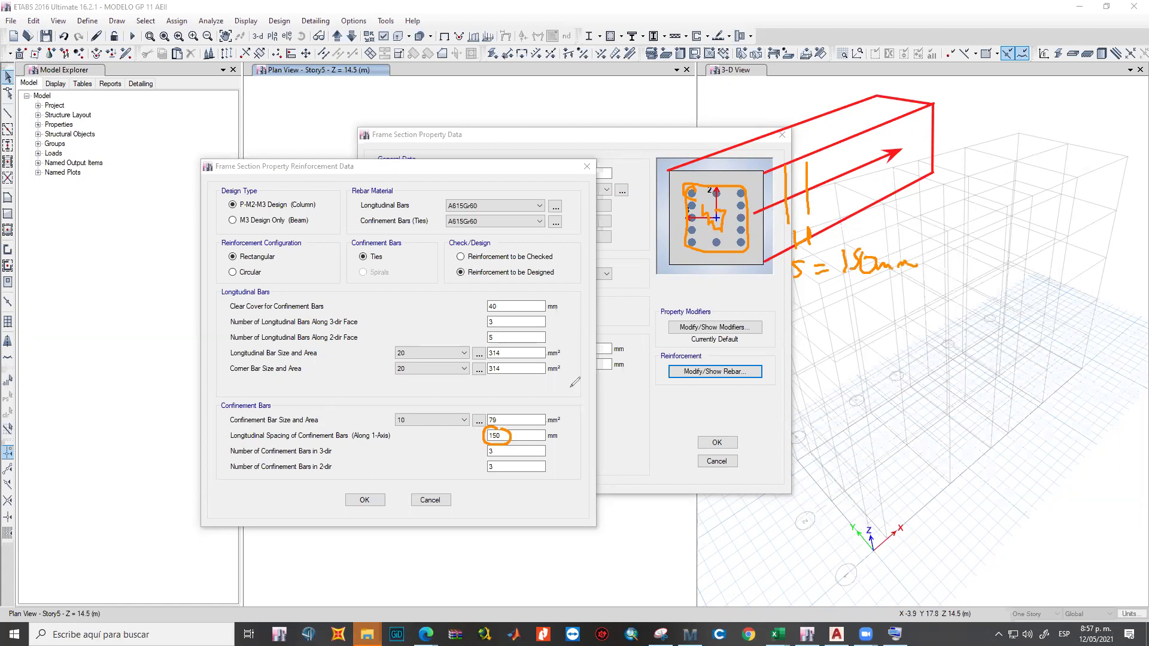
left_click_drag(493, 446, 503, 471)
mouse_move(690, 216)
left_mouse_down()
mouse_move(812, 270)
mouse_move(910, 266)
left_mouse_up()
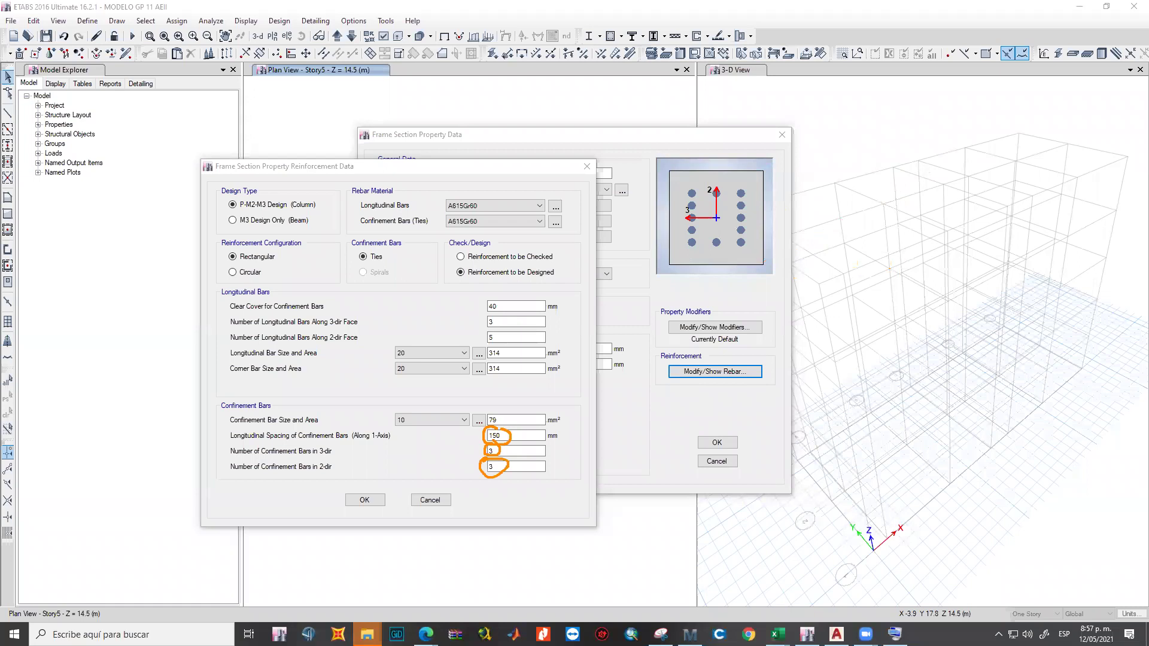
left_click_drag(546, 214, 670, 214)
left_click_drag(716, 90, 717, 171)
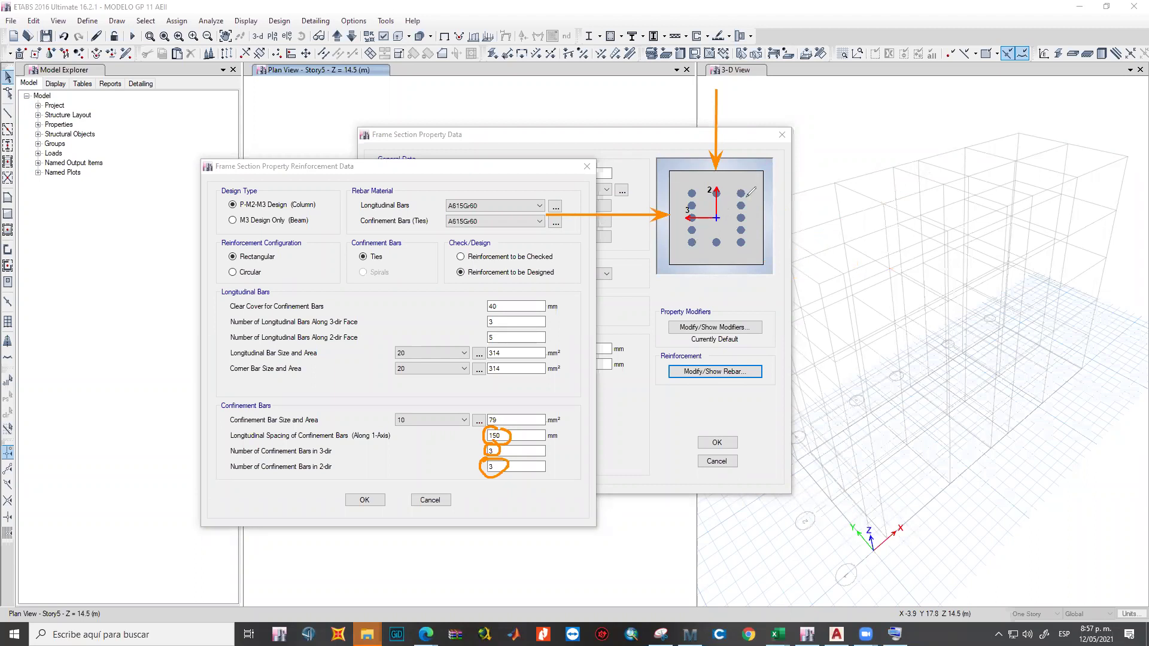
mouse_move(697, 222)
left_mouse_down()
mouse_move(686, 216)
mouse_move(741, 213)
mouse_move(688, 200)
mouse_move(686, 236)
mouse_move(746, 252)
mouse_move(747, 187)
mouse_move(690, 185)
mouse_move(711, 203)
left_mouse_up()
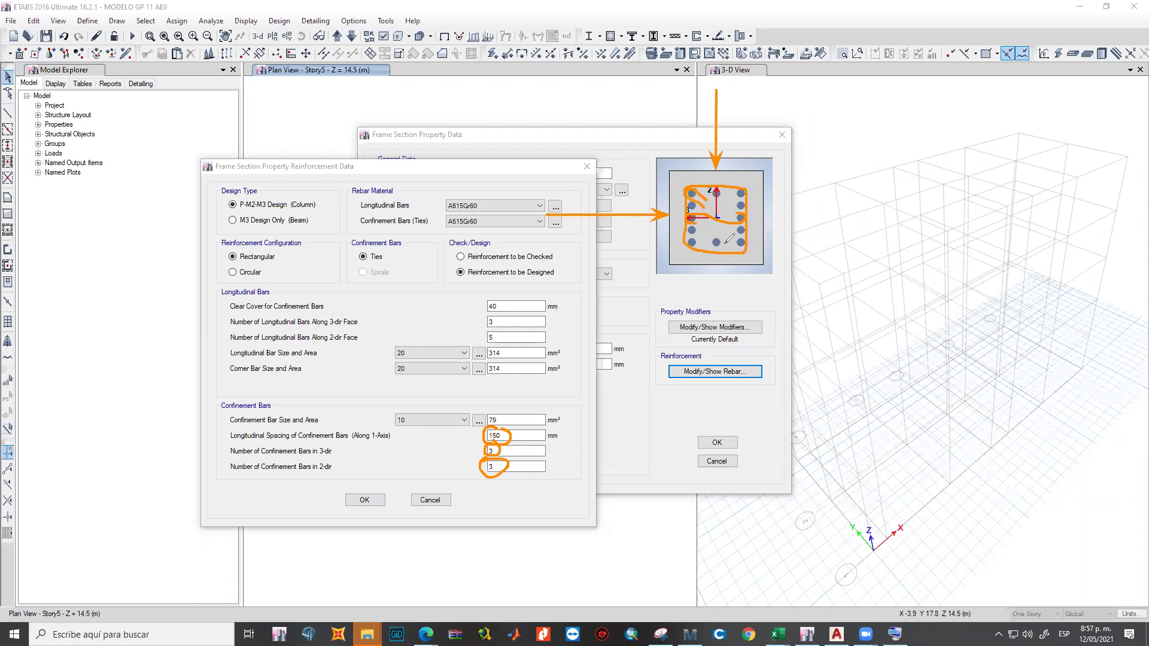
left_click_drag(717, 245, 726, 184)
mouse_move(511, 449)
left_mouse_down()
mouse_move(529, 433)
mouse_move(527, 457)
left_mouse_up()
mouse_move(630, 197)
left_mouse_down()
mouse_move(626, 175)
mouse_move(653, 167)
mouse_move(659, 193)
left_mouse_up()
left_click_drag(745, 122, 755, 102)
left_click_drag(744, 115, 762, 123)
left_click_drag(768, 110, 759, 139)
left_click_drag(735, 181, 725, 266)
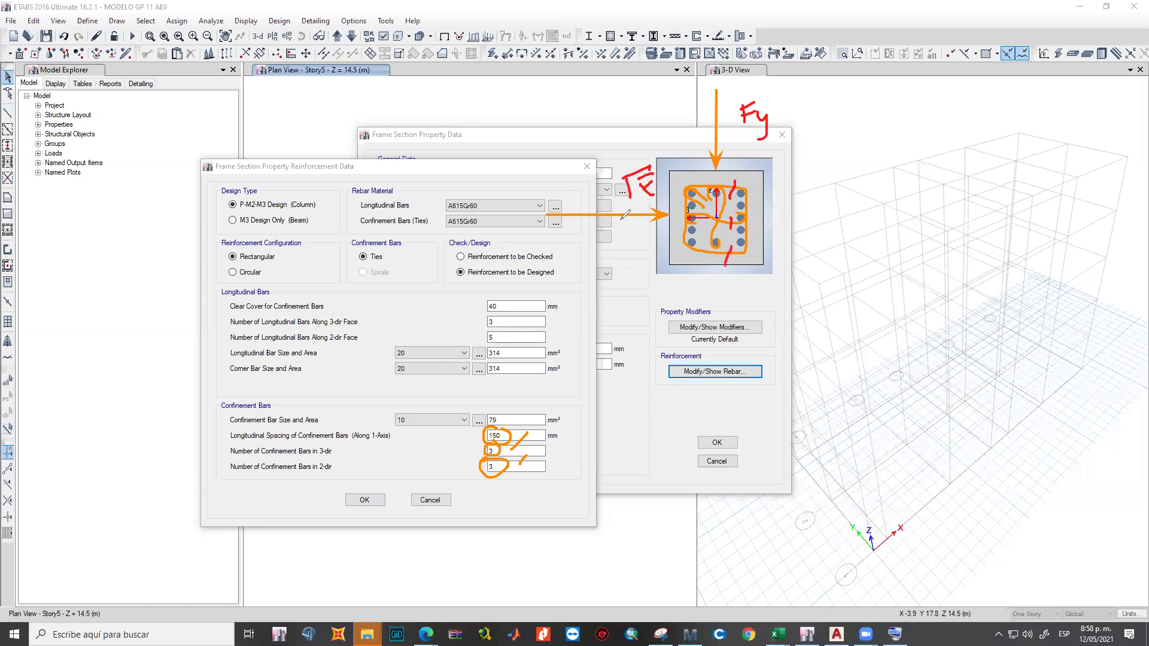
left_click_drag(683, 233, 768, 215)
mouse_move(515, 433)
left_mouse_down()
mouse_move(476, 486)
mouse_move(526, 446)
left_mouse_up()
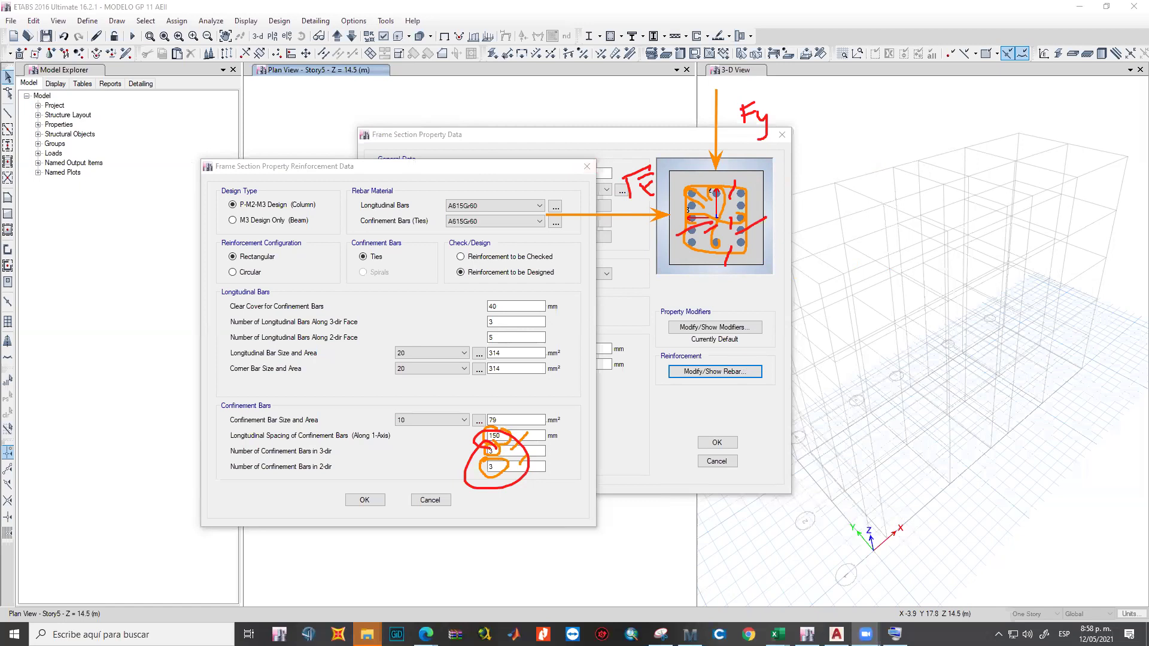
left_click(486, 460)
left_click_drag(485, 460, 523, 455)
left_click(659, 214)
mouse_move(693, 167)
left_mouse_down()
mouse_move(674, 189)
mouse_move(705, 198)
mouse_move(705, 237)
mouse_move(718, 242)
mouse_move(764, 124)
mouse_move(732, 113)
mouse_move(627, 191)
left_mouse_up()
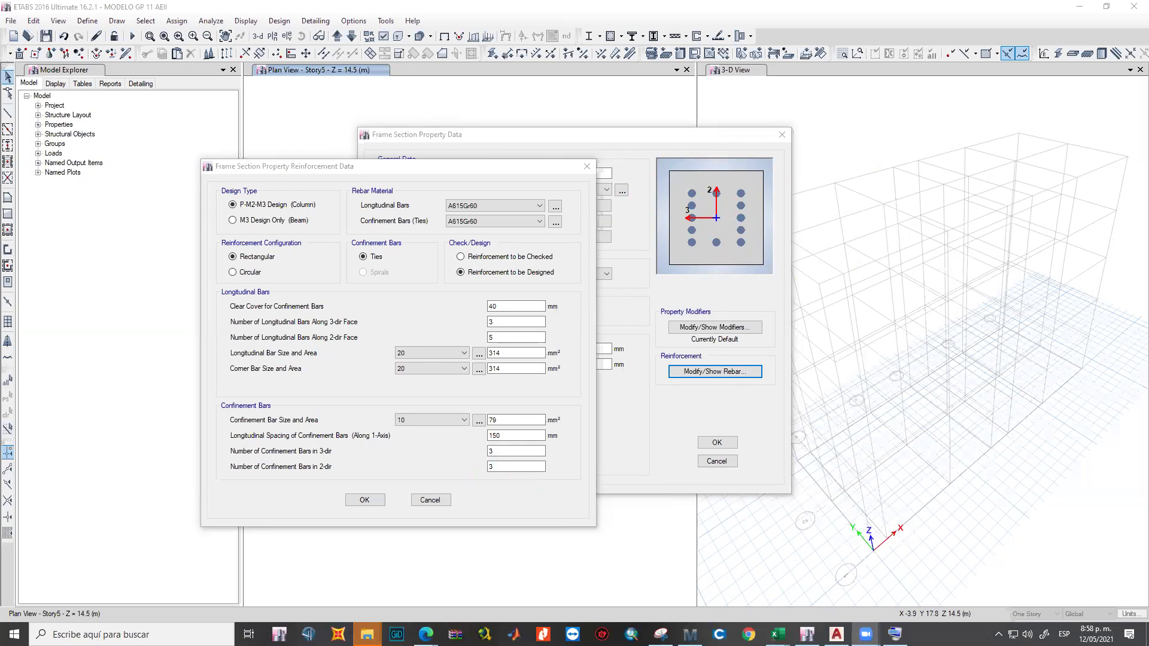
Accept the column's reinforcement data and review the section's calculated properties.
left_click(370, 501)
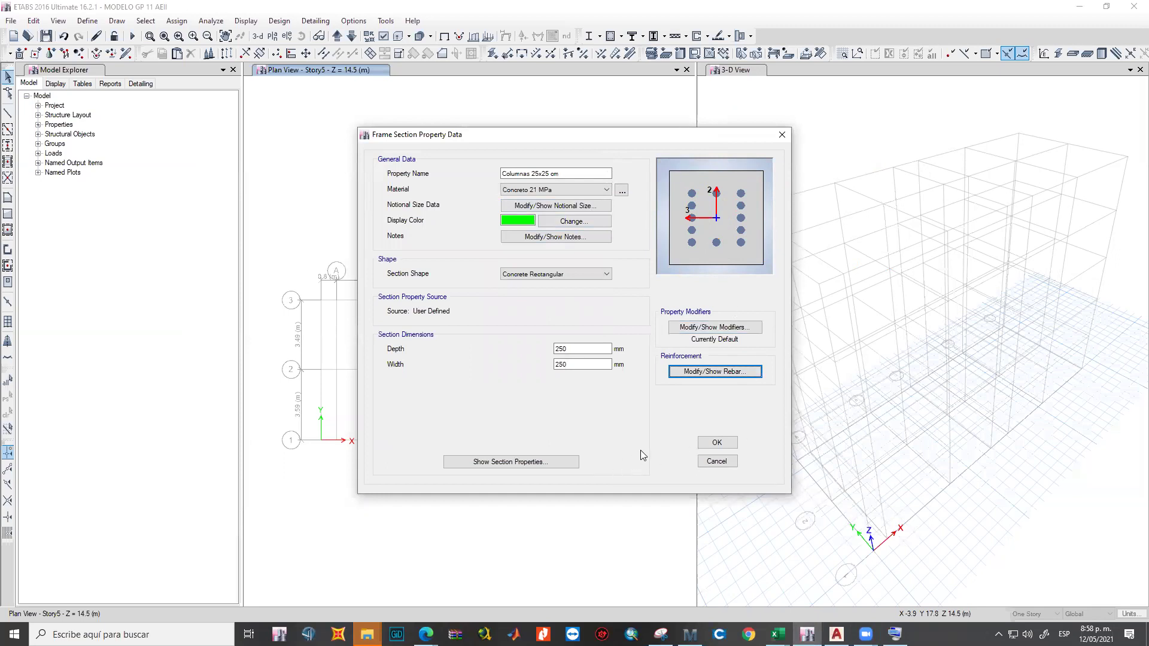
left_click(534, 462)
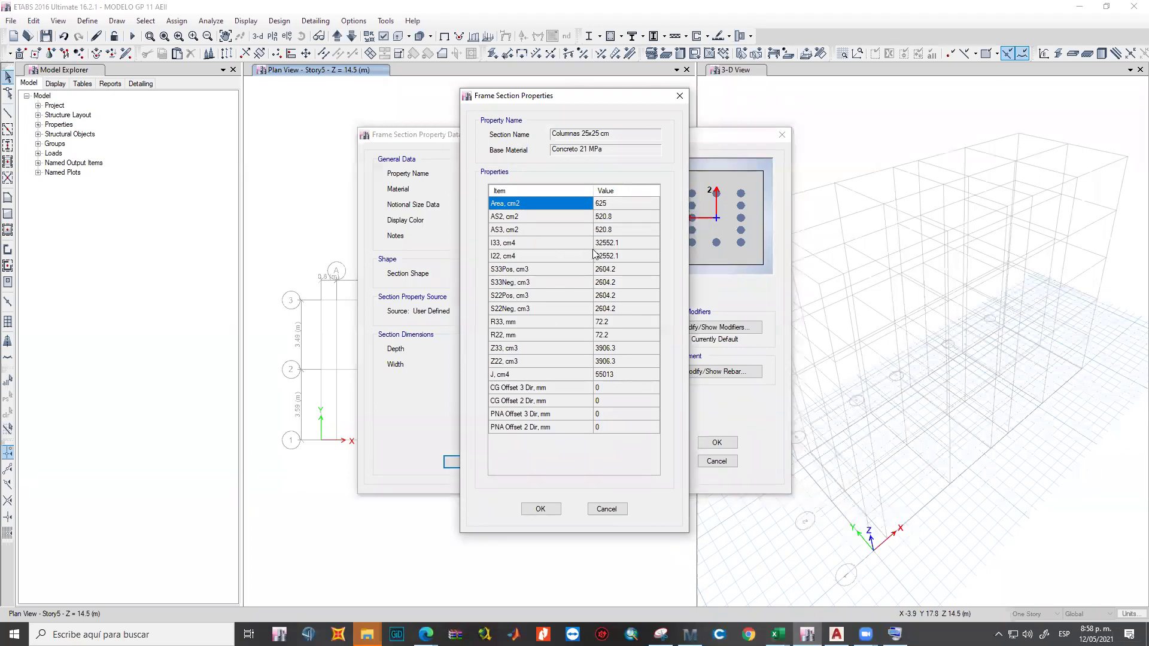
left_click(618, 243)
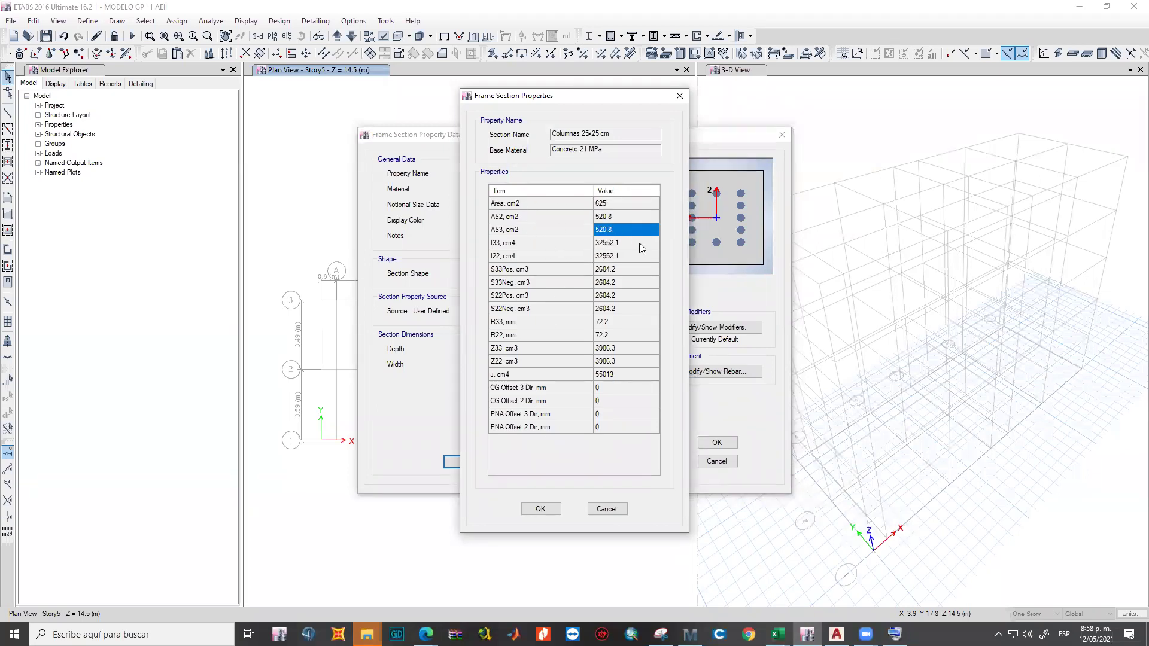
left_click(538, 510)
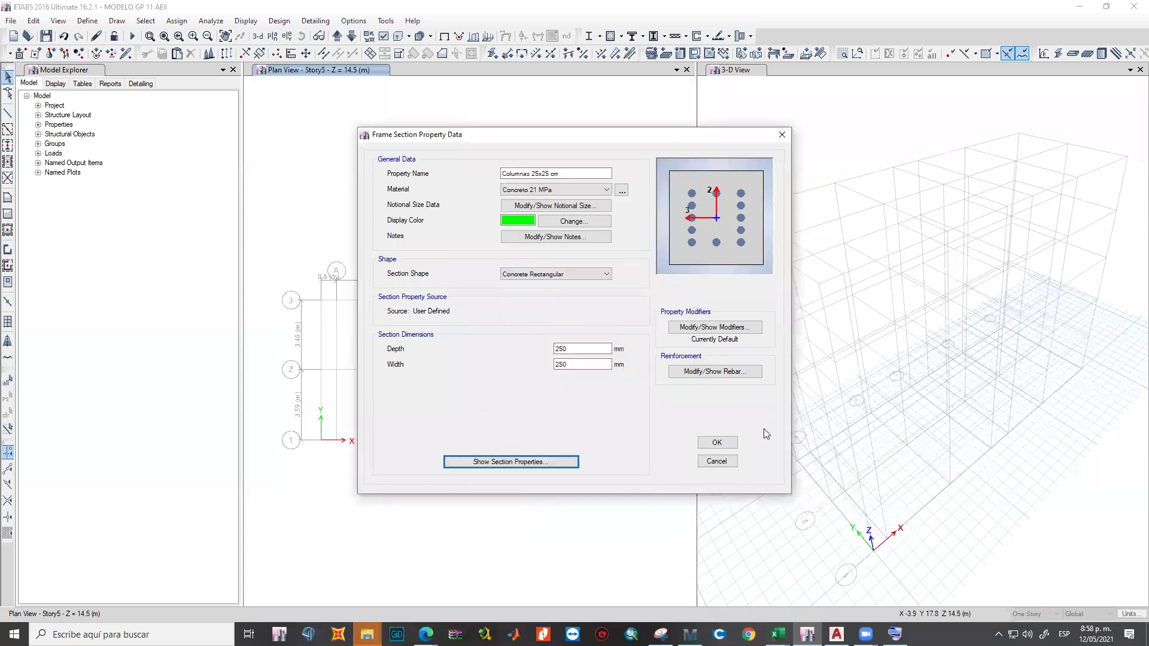
Accept the Columnas 25x25 cm section, select it in the property list, and confirm the frame properties.
left_click(734, 446)
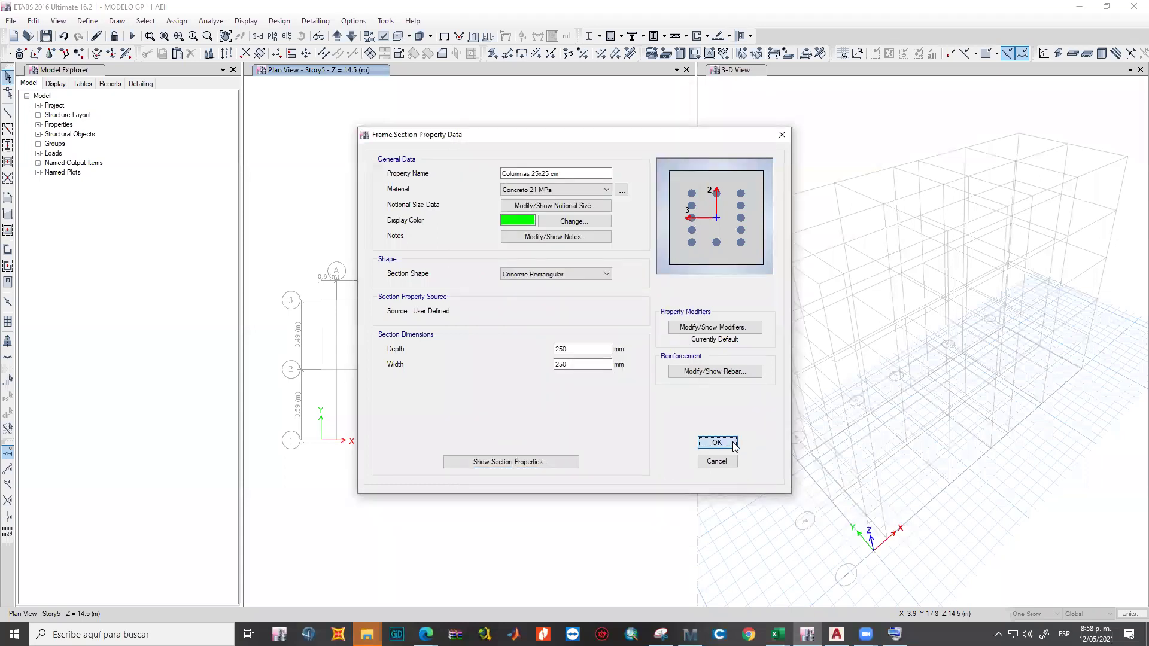
left_click(464, 361)
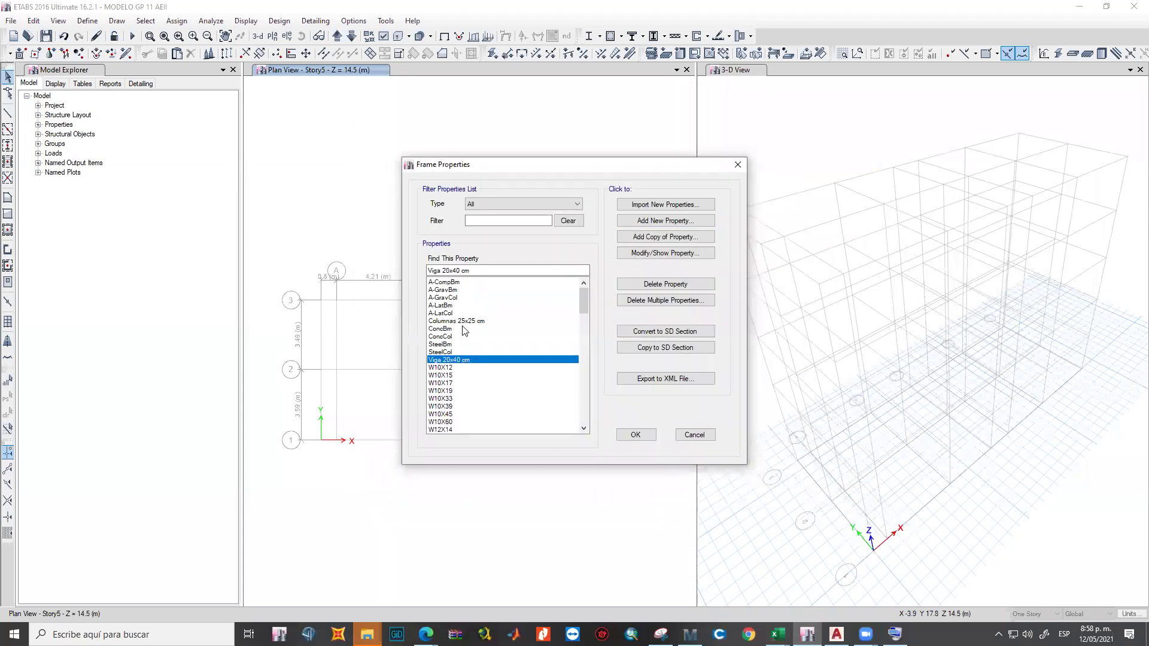
left_click(464, 322)
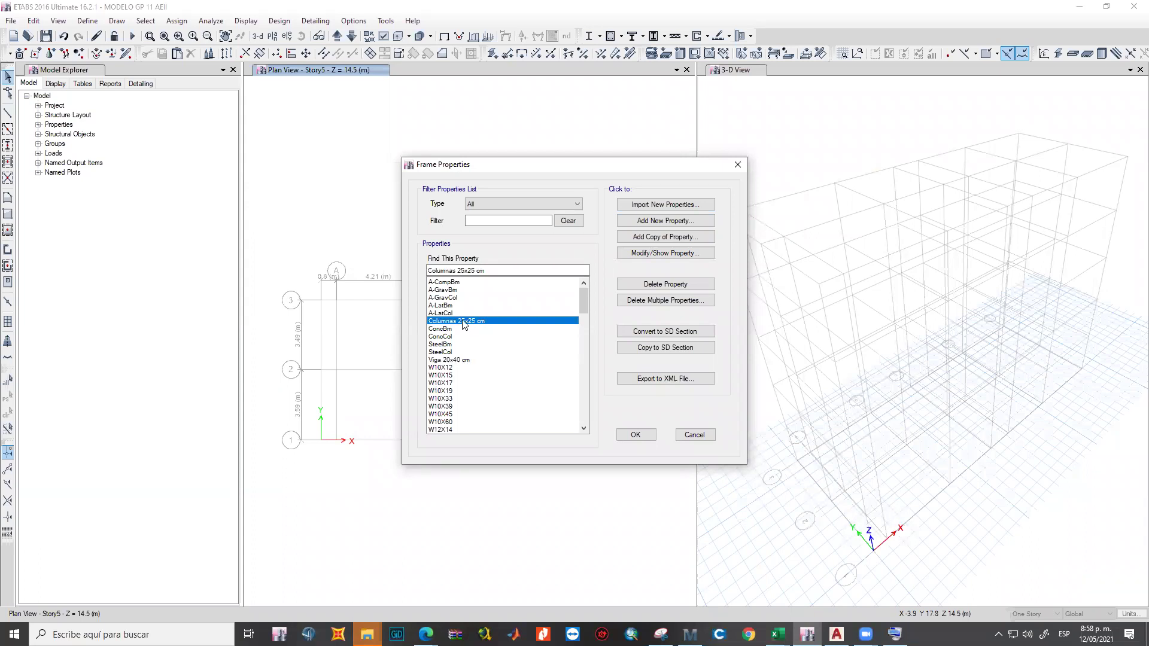
left_click(636, 435)
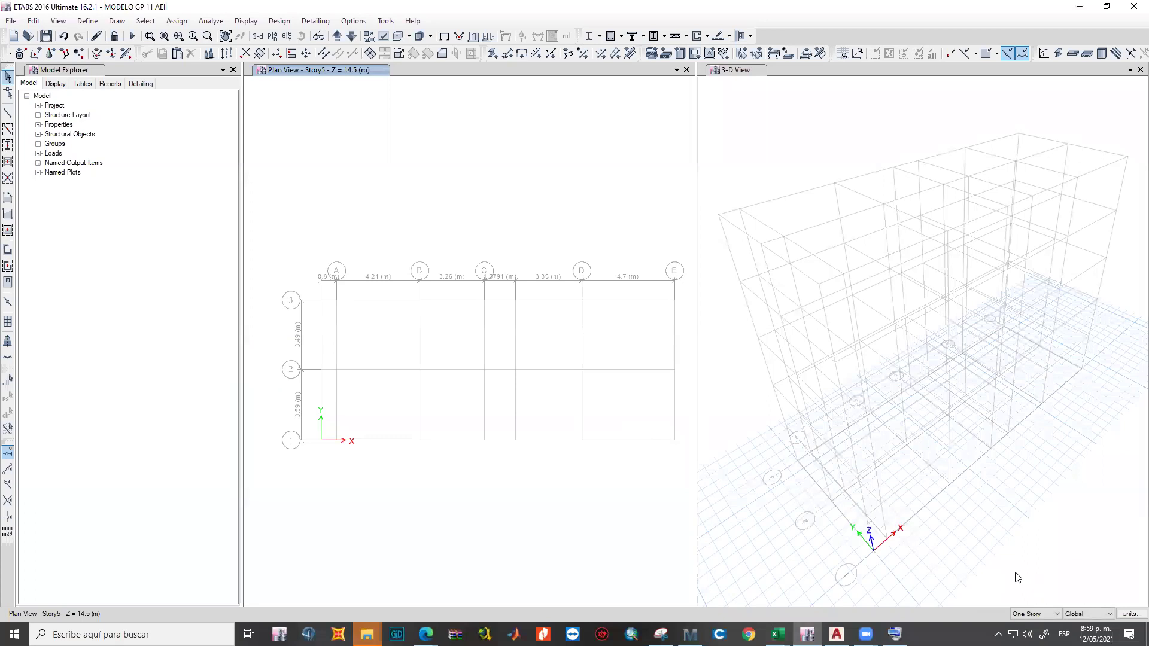
Open the story data of the model's story and grid system to examine the story heights and elevations.
right_click(425, 177)
left_click(467, 184)
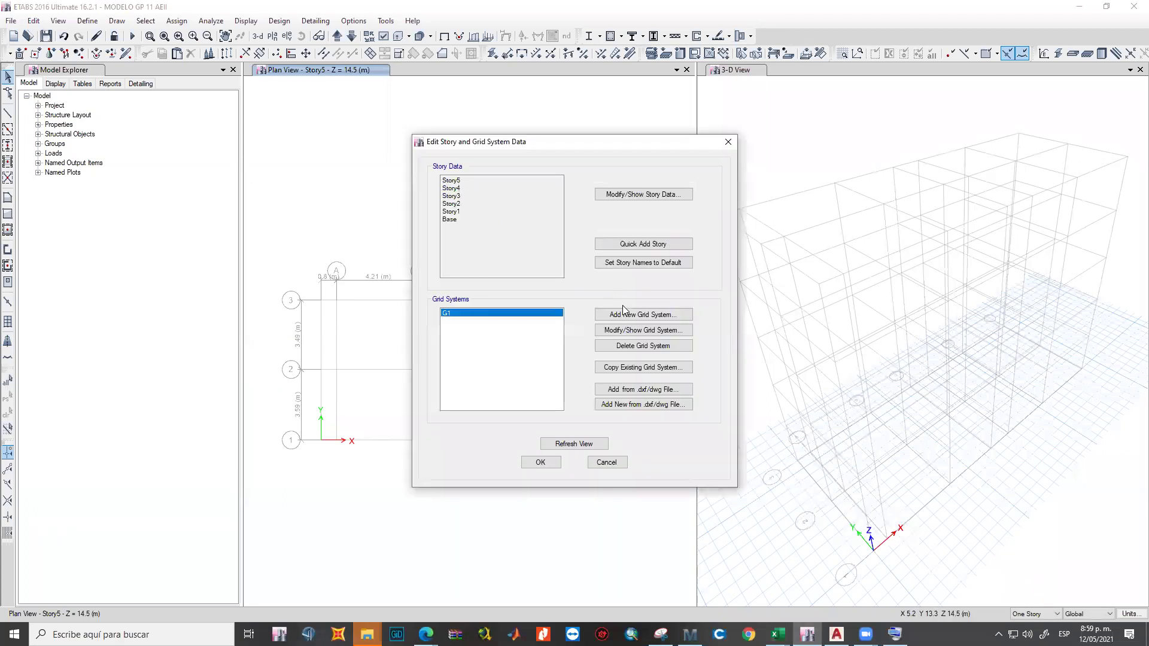
left_click(607, 197)
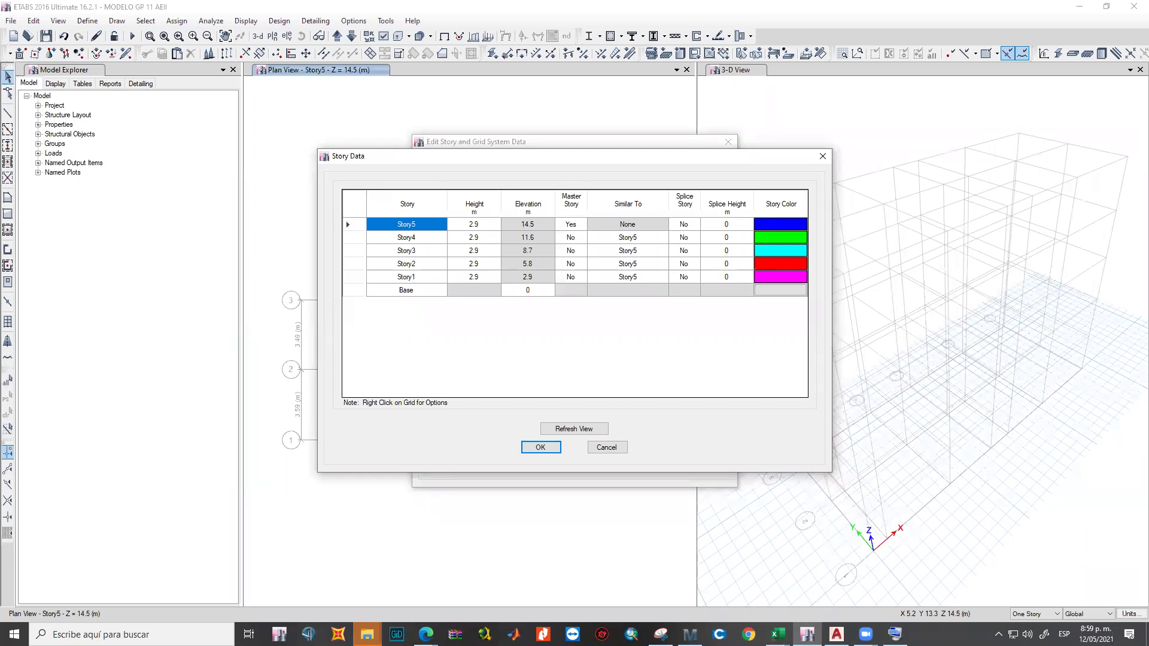
Switch to the architectural drawing in AutoCAD and examine the floor levels and storey heights on the building's facade elevations.
left_click(837, 634)
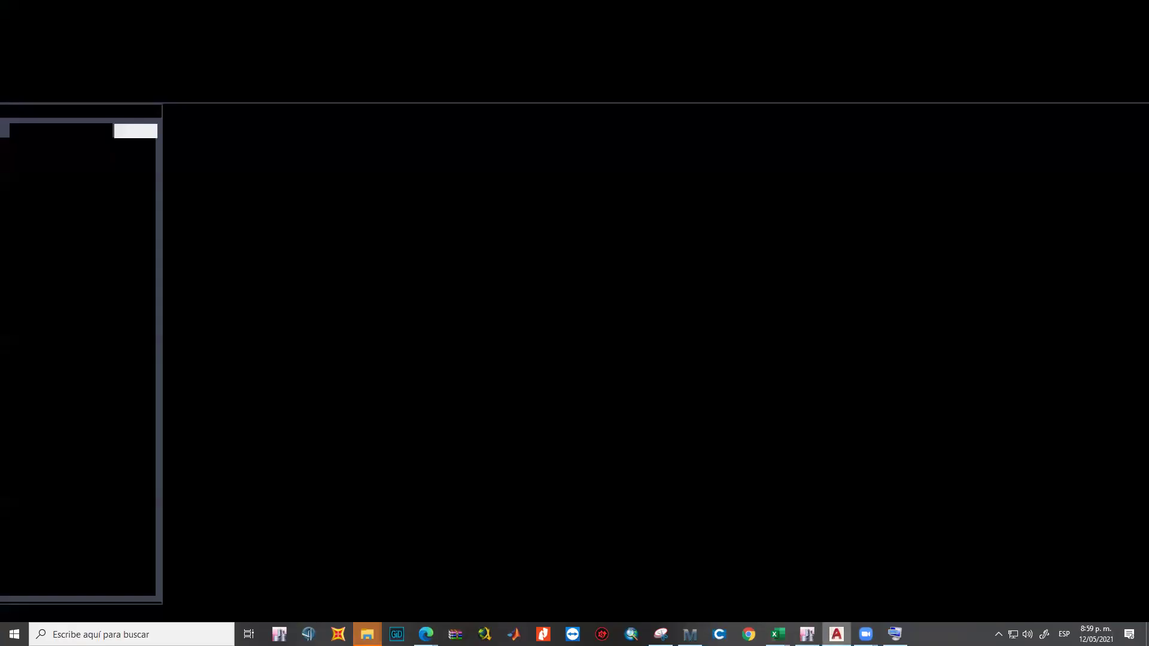
scroll(639, 329, "down", 3)
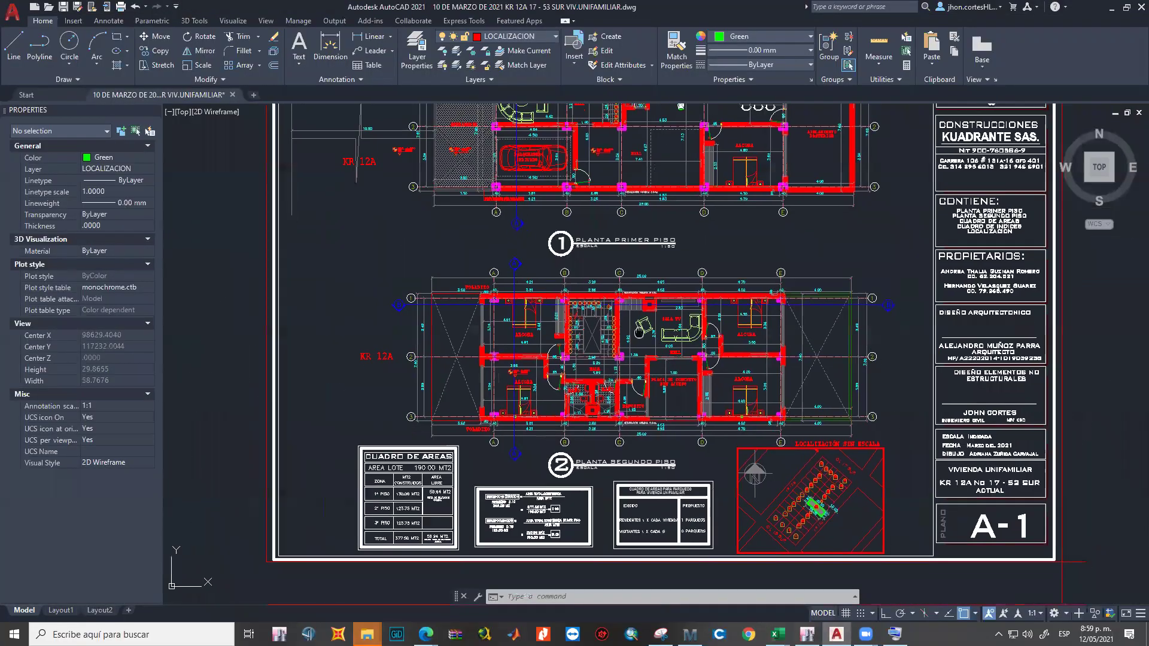
scroll(639, 330, "down", 3)
middle_click_drag(639, 329, 653, 168)
middle_click_drag(665, 526, 665, 191)
mouse_move(598, 527)
middle_mouse_down()
mouse_move(592, 347)
mouse_move(561, 349)
mouse_move(587, 487)
middle_mouse_up()
scroll(556, 326, "up", 5)
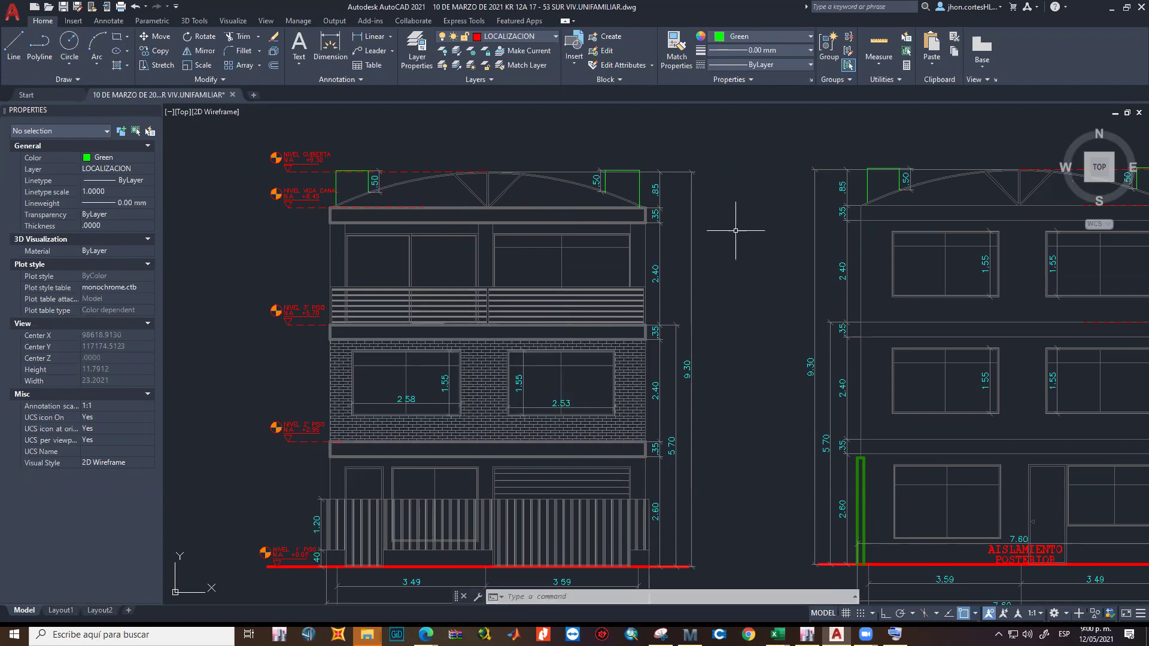
Return to ETABS, accept the story and grid system data, and set the plan's drawing scope to Similar Stories.
left_click(807, 635)
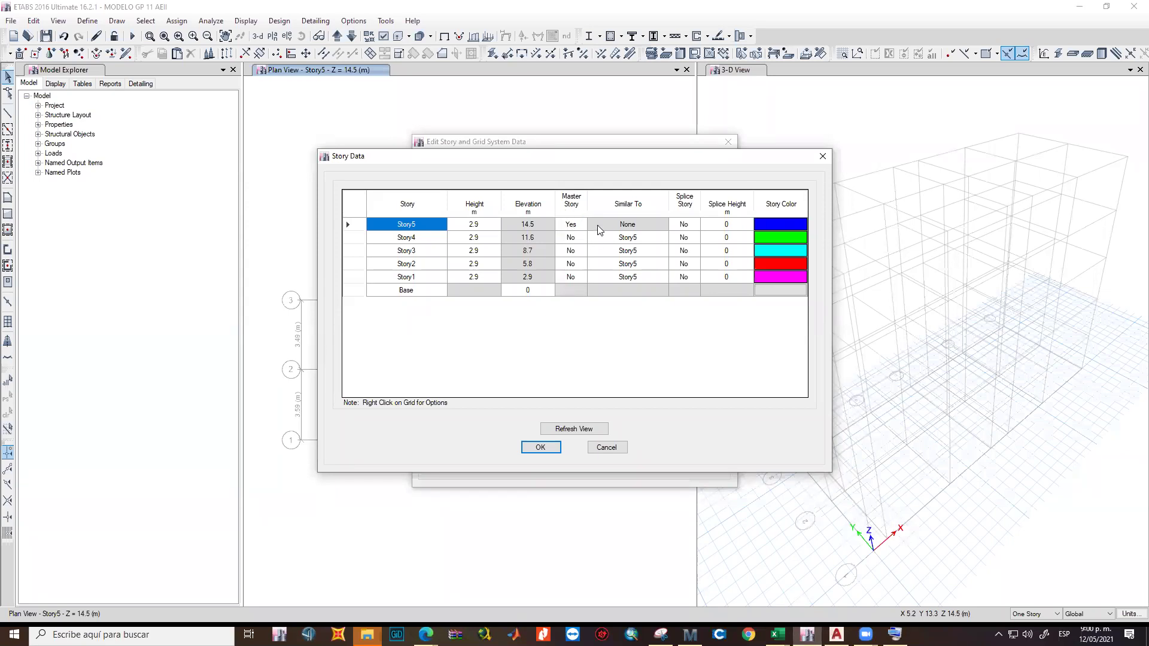
left_click(540, 448)
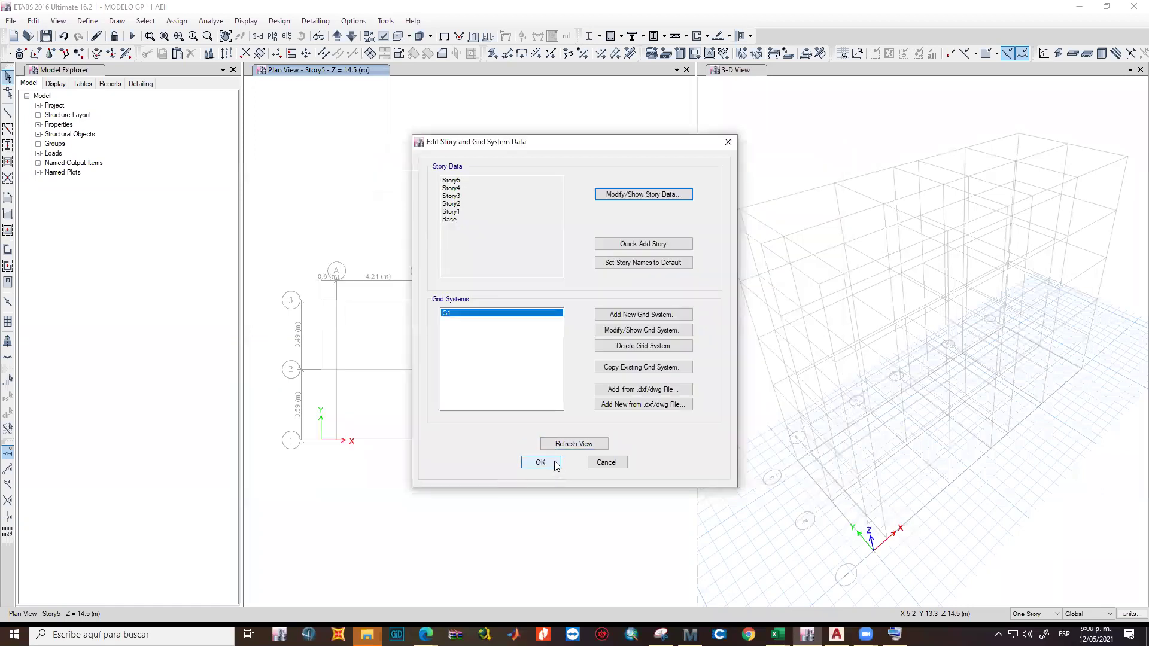
left_click(555, 463)
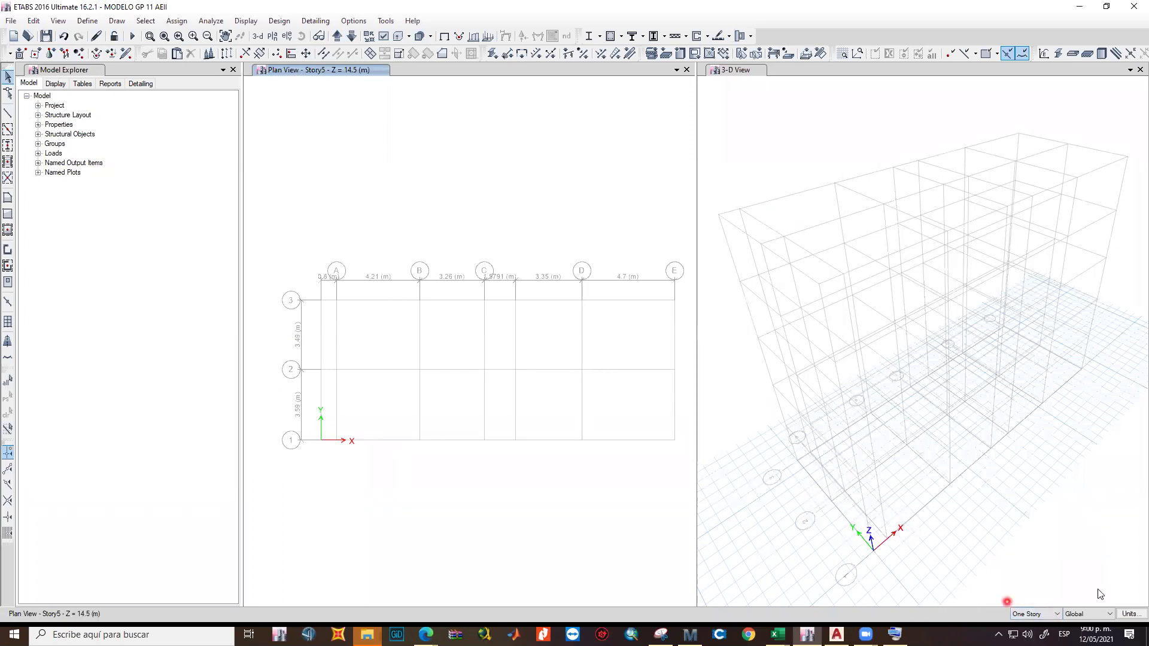
left_click(1029, 614)
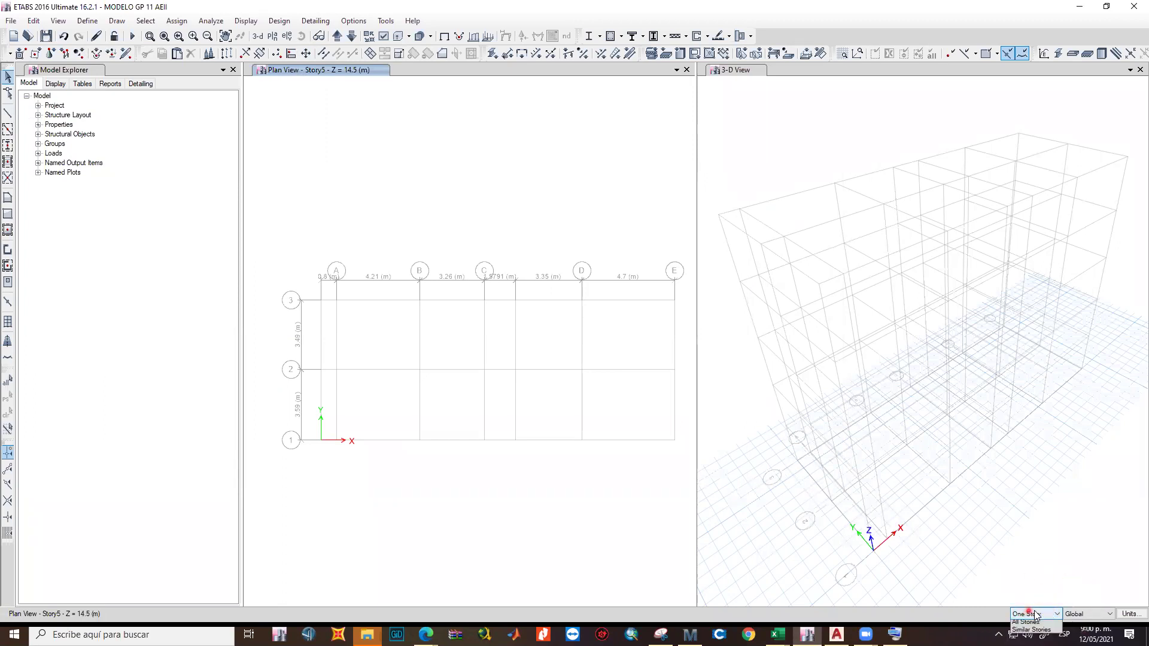
left_click(1032, 641)
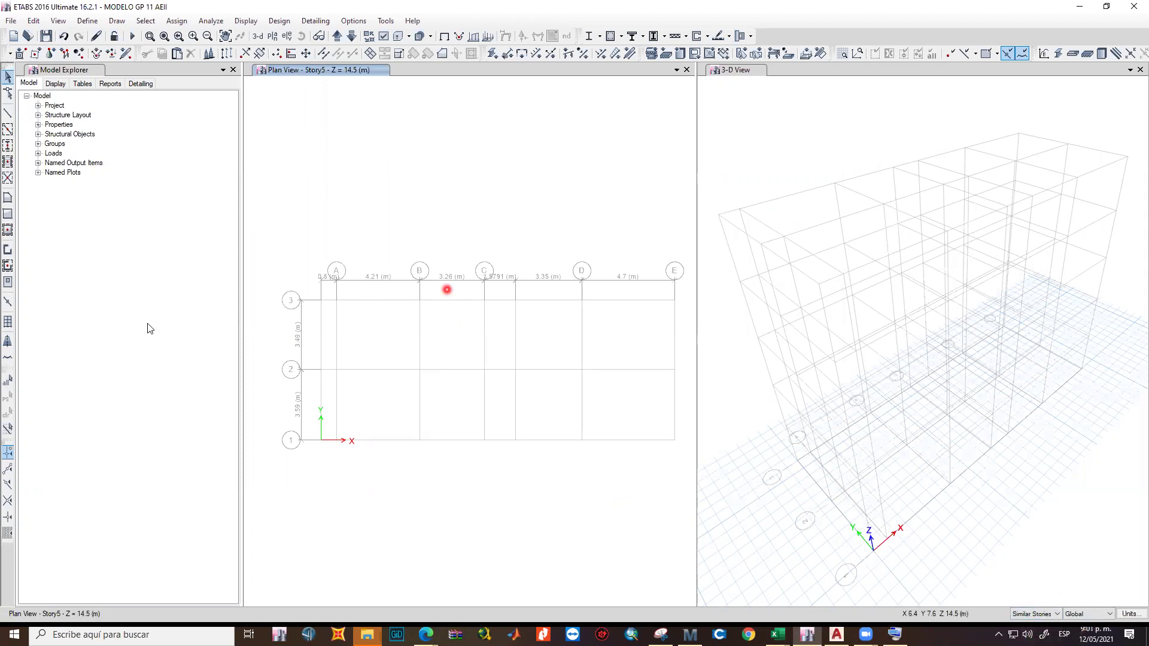
left_click(8, 129)
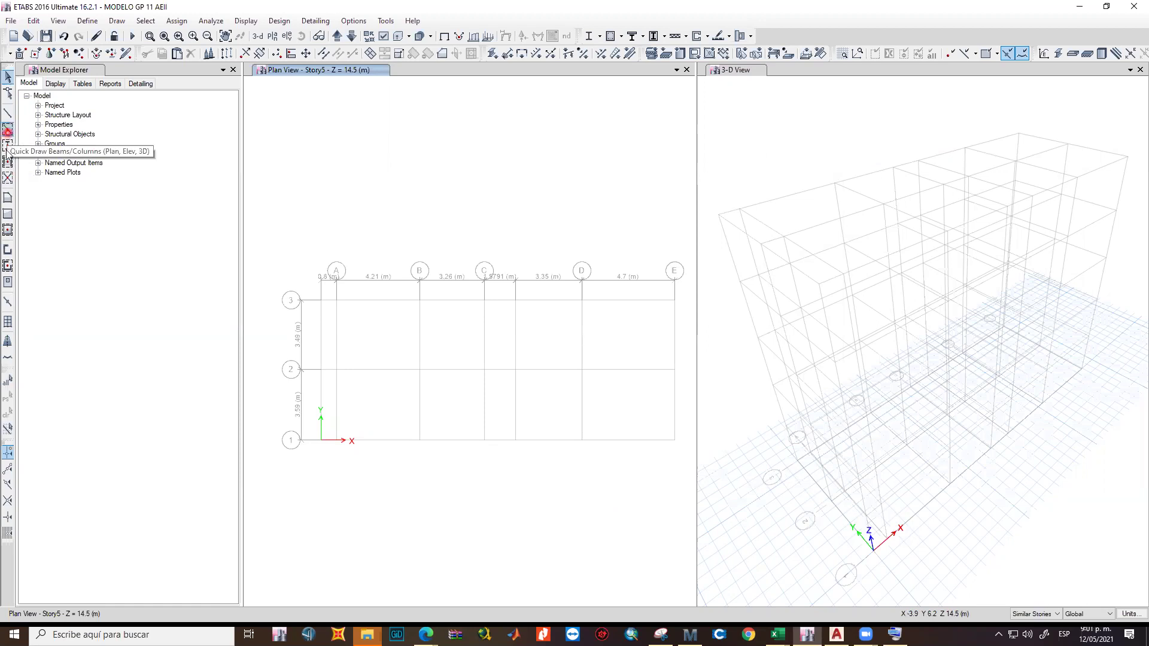
left_click(7, 147)
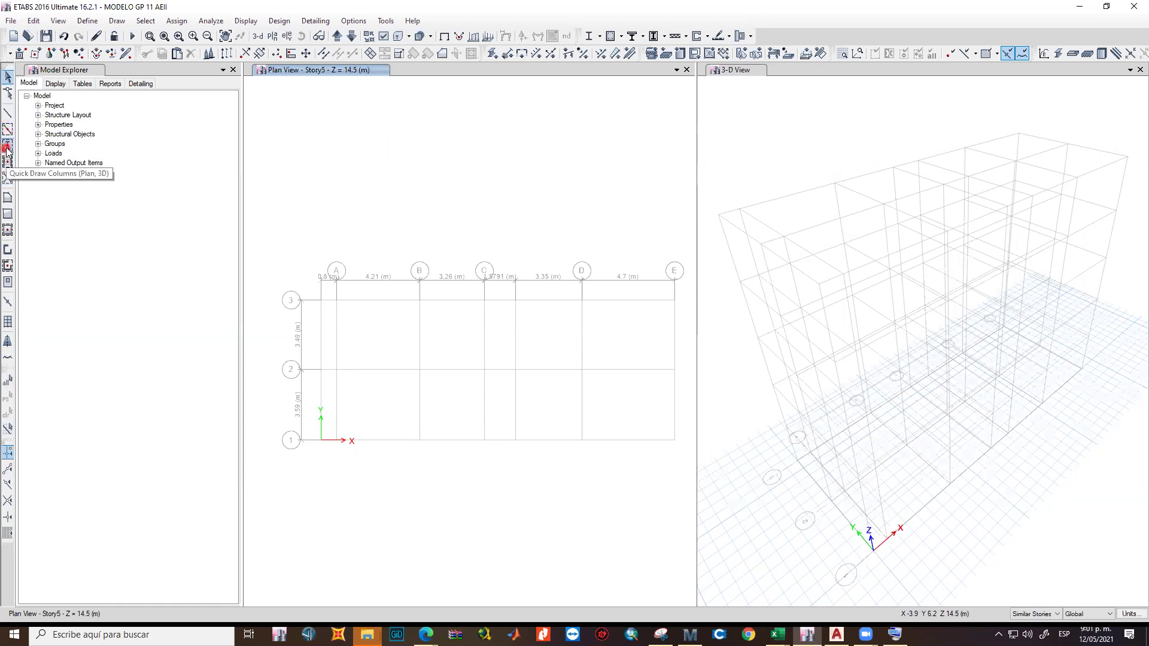
left_click(7, 132)
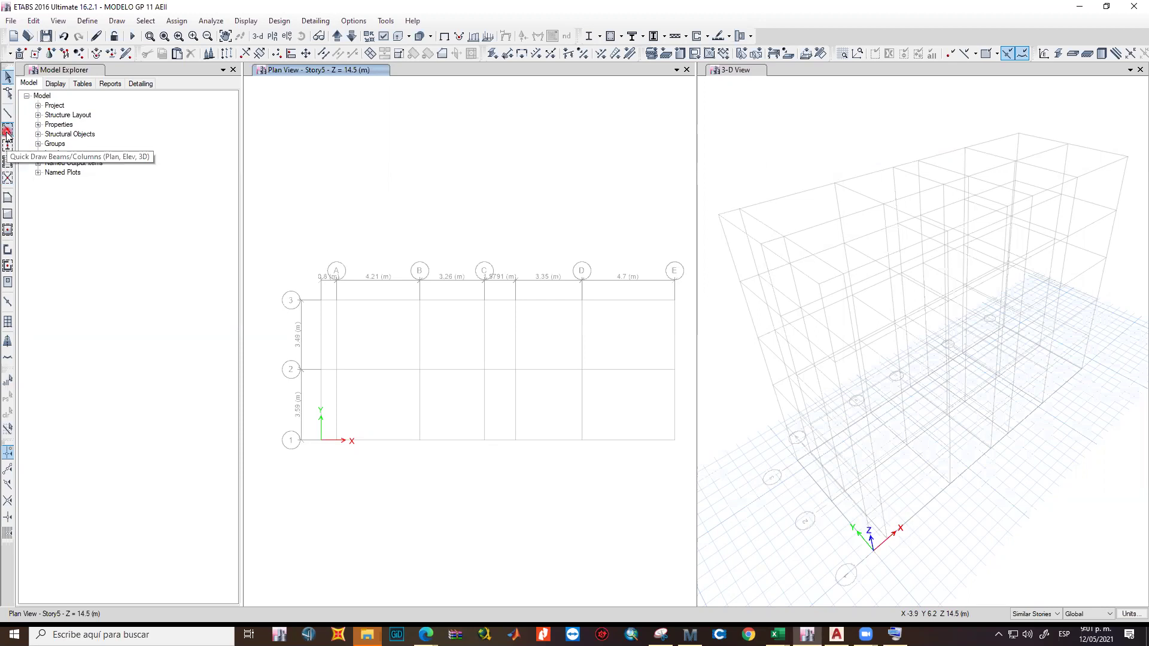
left_click(8, 147)
left_click(7, 132)
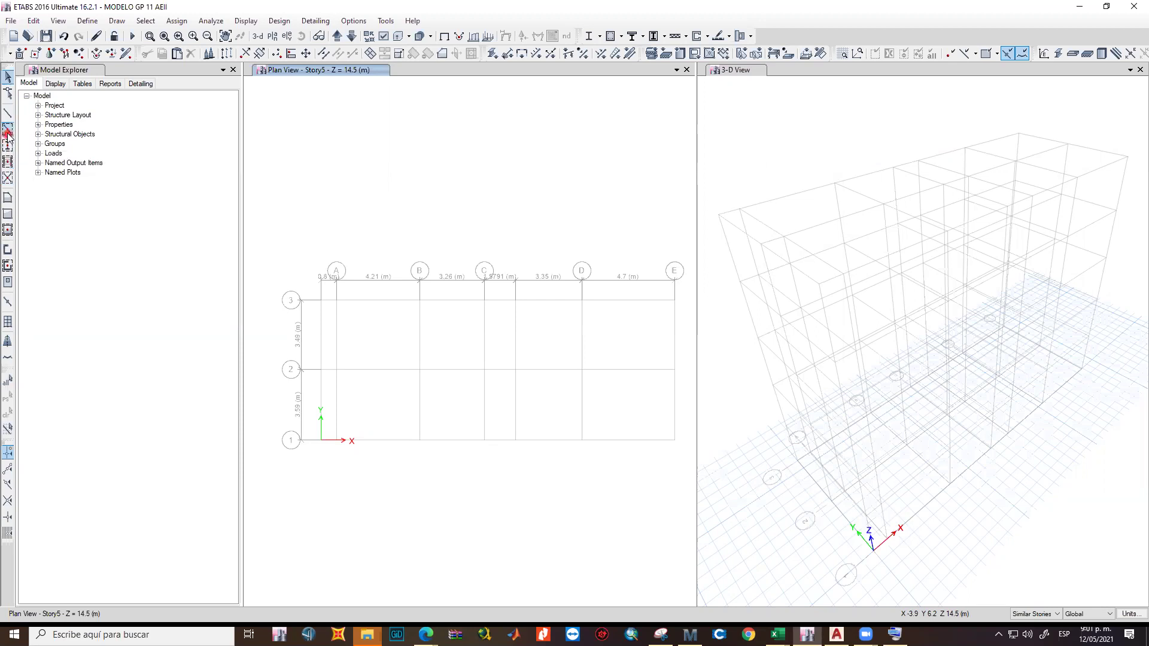
left_click(7, 147)
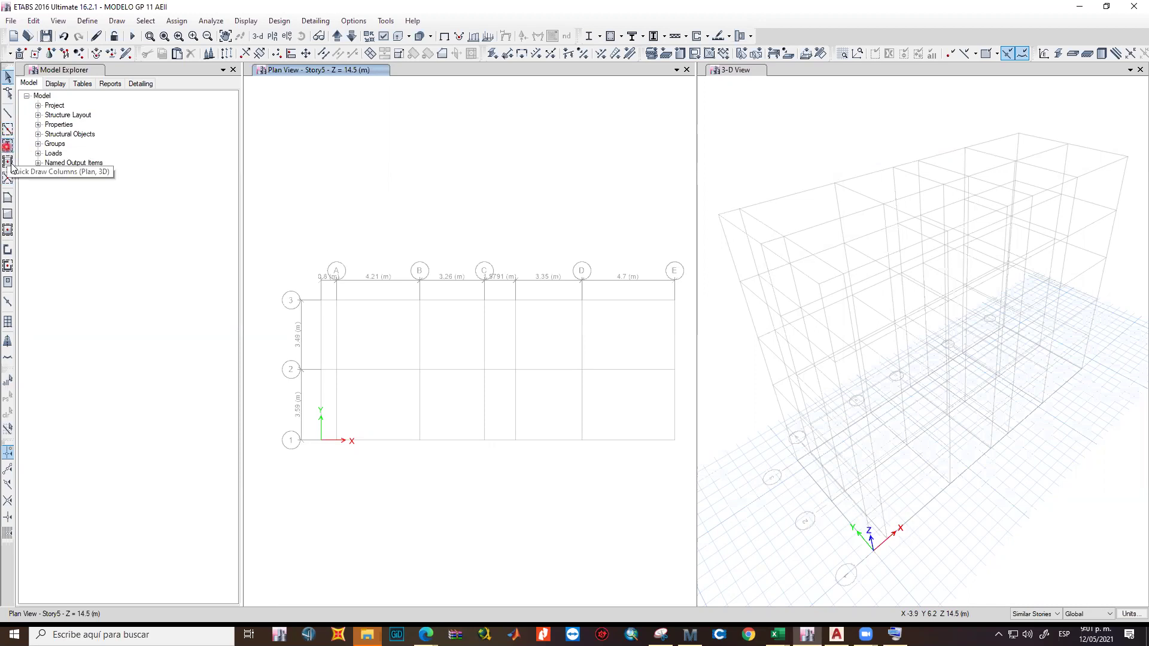
left_click(7, 162)
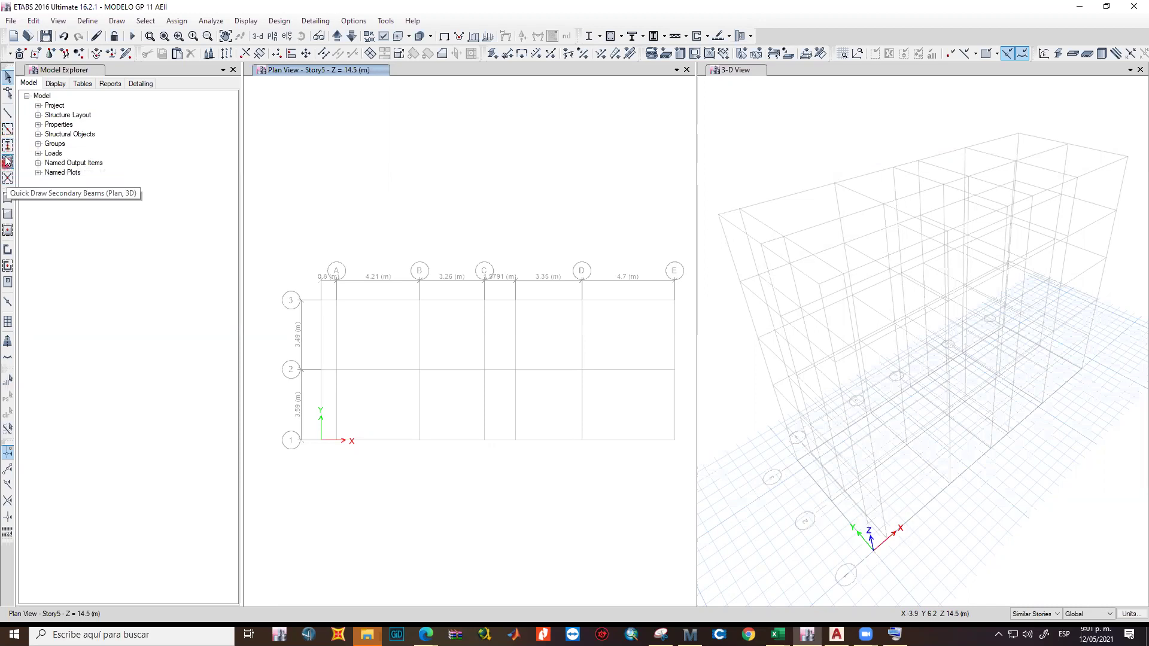
left_click(7, 147)
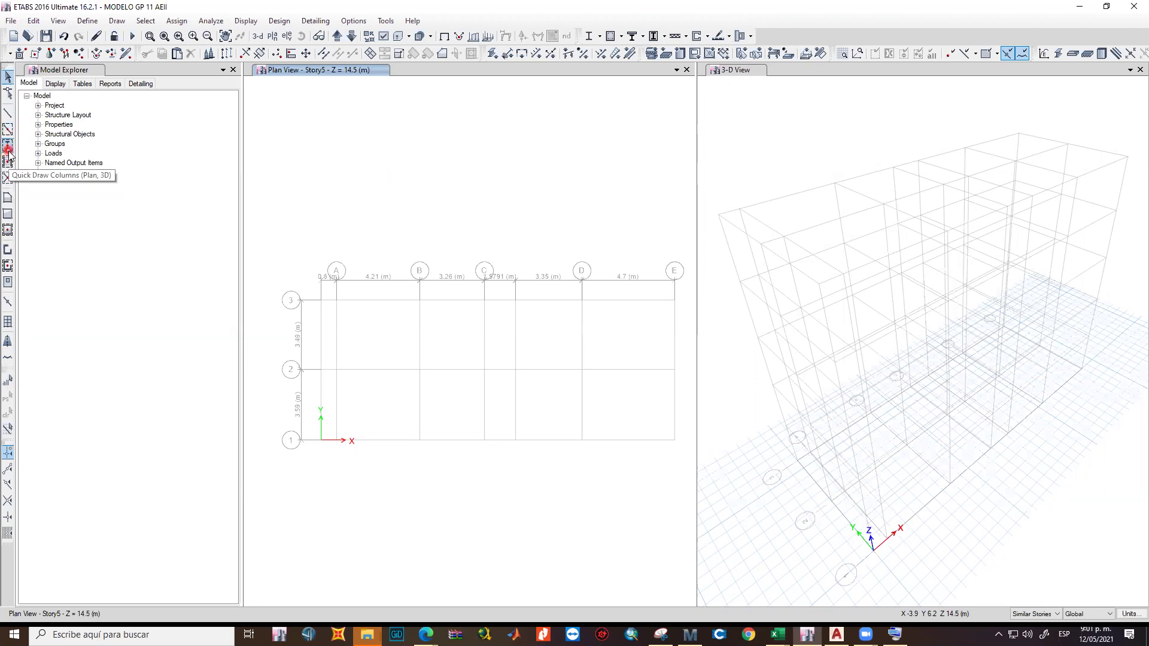
left_click(8, 132)
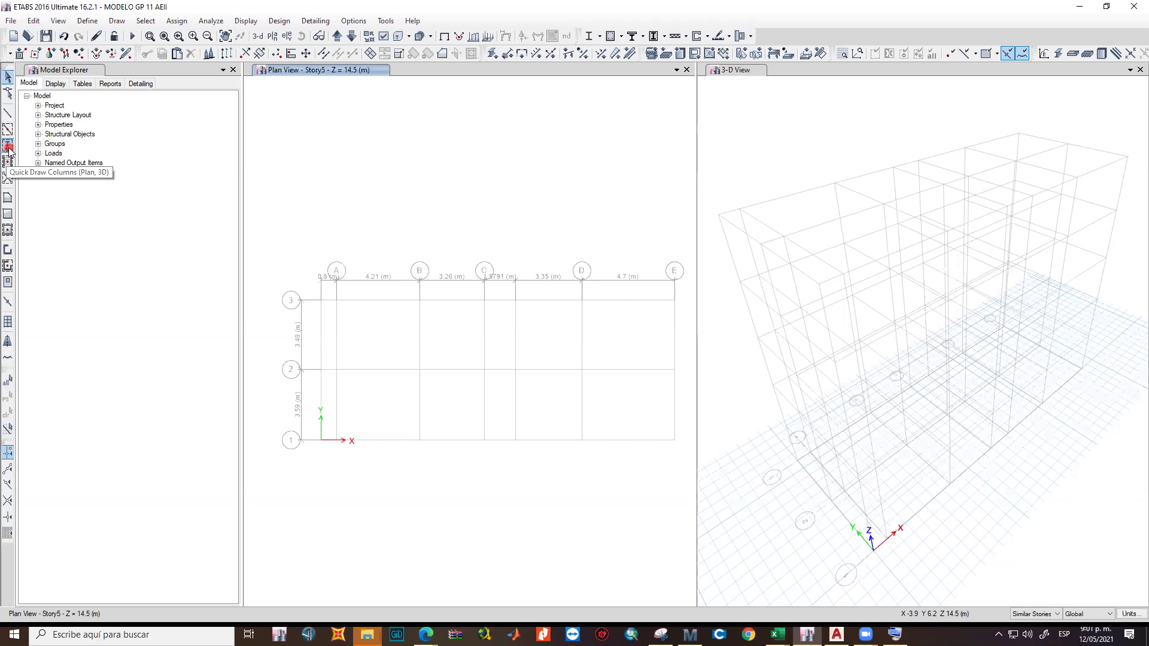
Start Quick Draw Columns with the Columnas 25x25 cm property and Continuous moment releases.
left_click(8, 147)
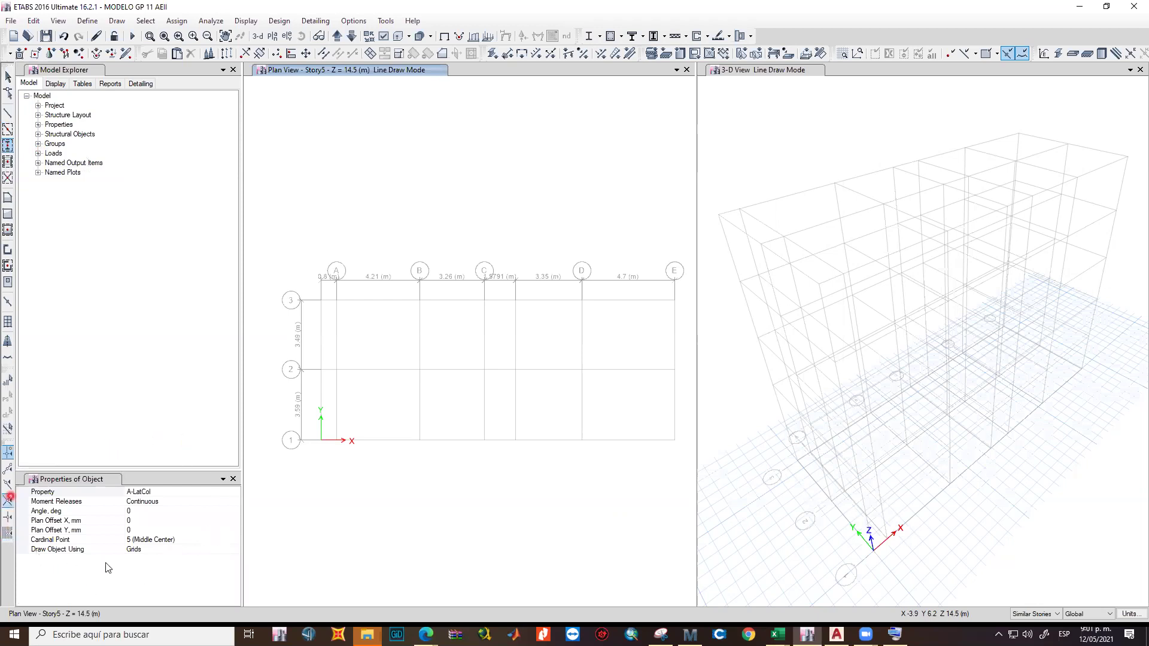
left_click(154, 492)
left_click(235, 492)
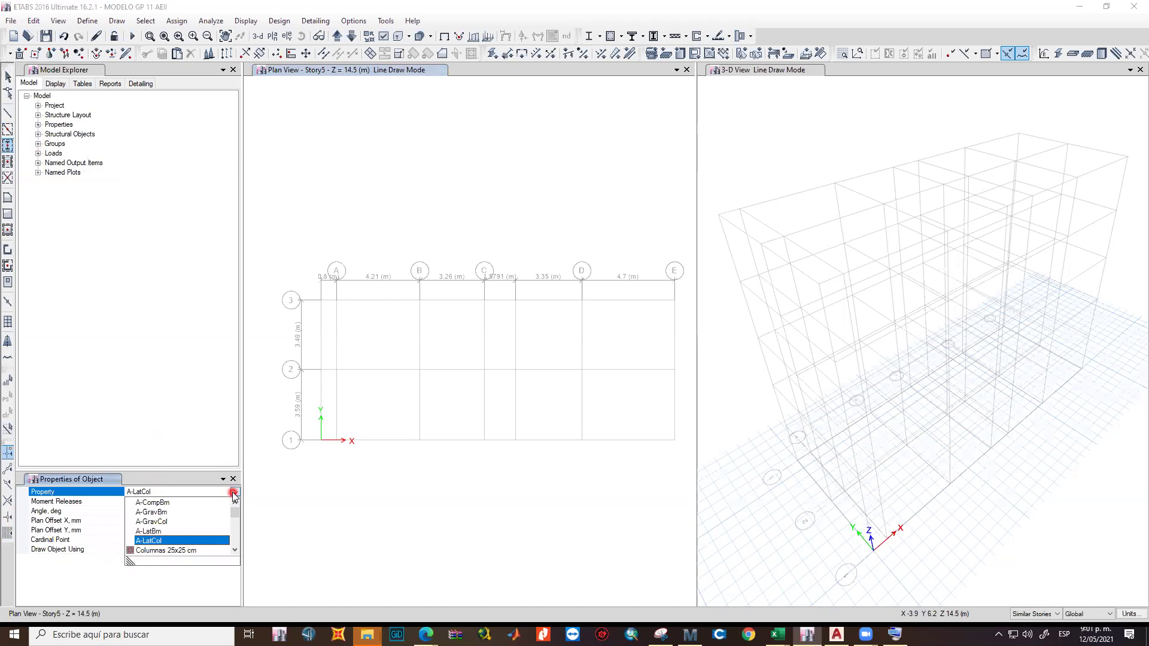
left_click(161, 550)
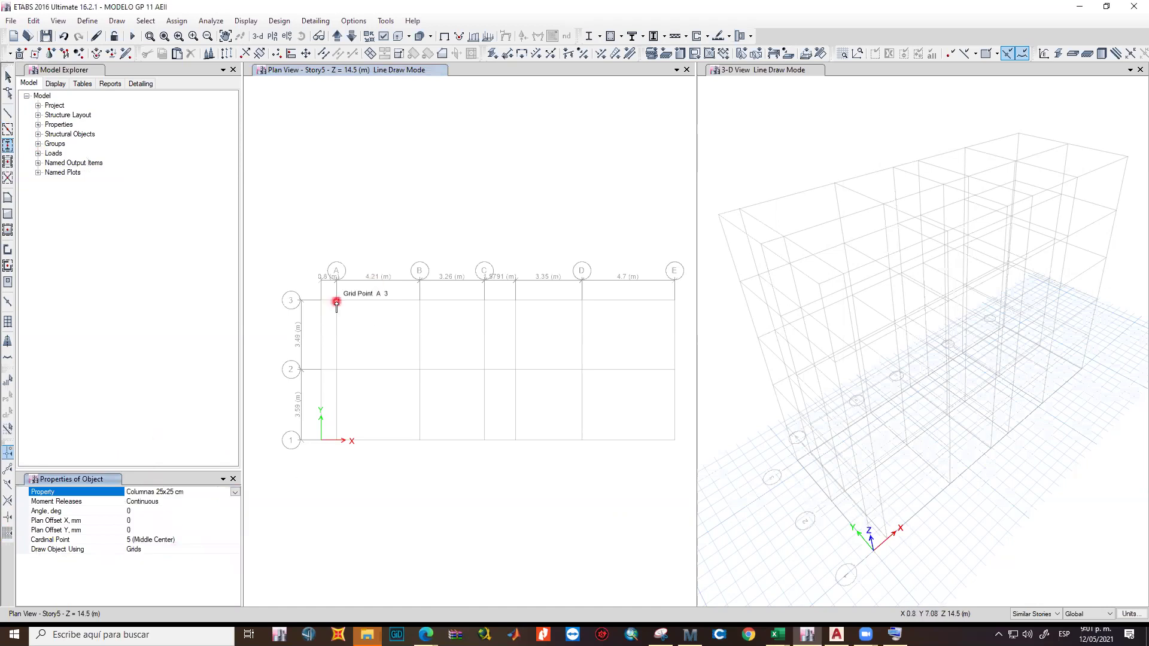
left_click(171, 503)
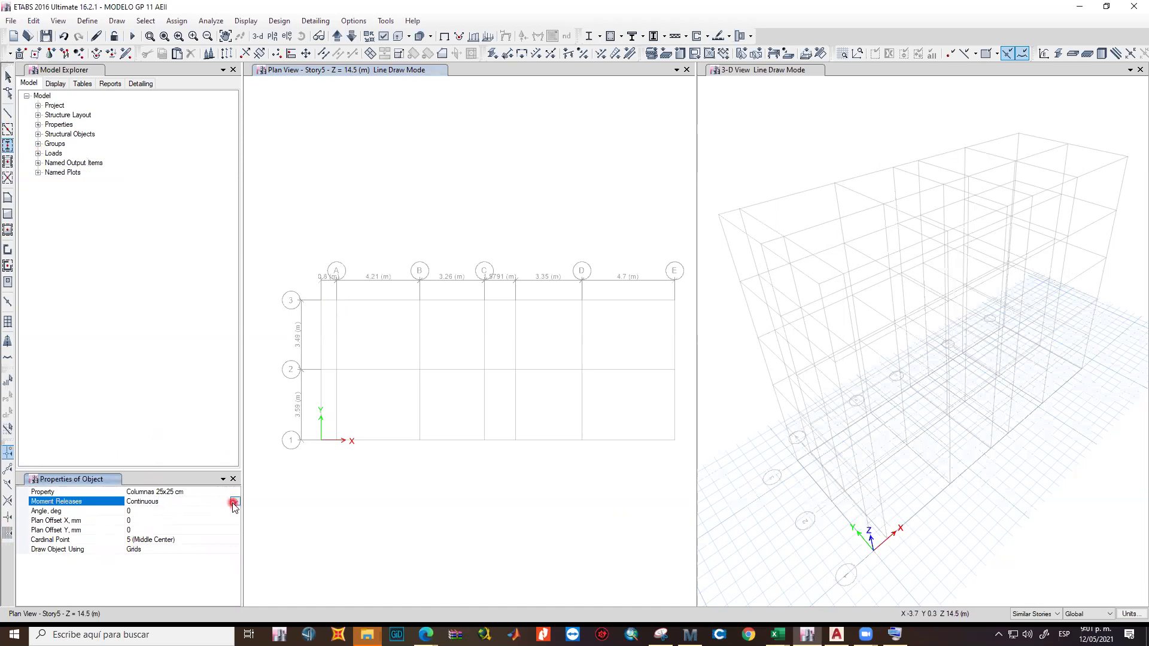
left_click(234, 503)
left_click(155, 511)
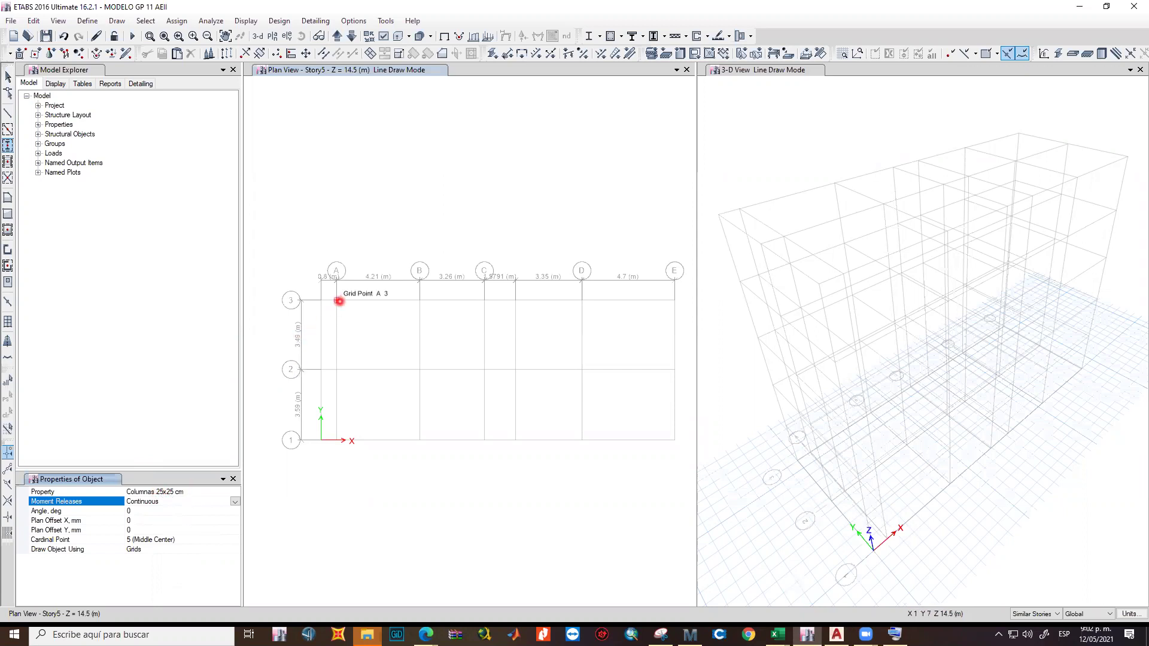
Switch to the AutoCAD drawing and examine the column locations along the grid axes of the third-floor plan.
left_click(837, 635)
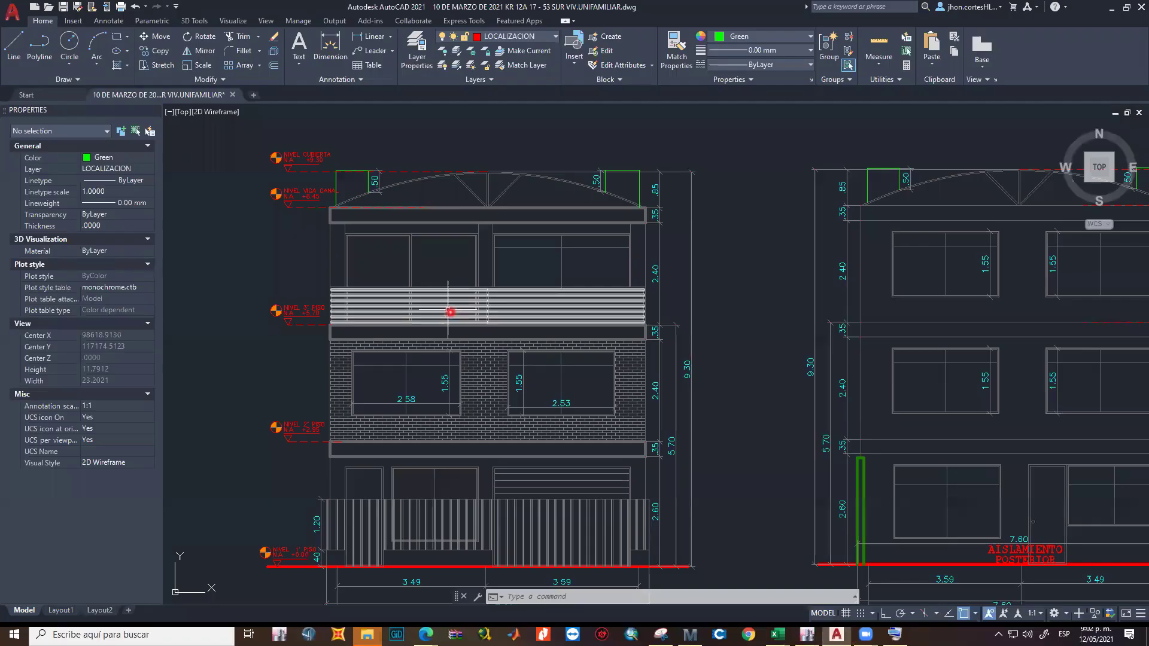
scroll(475, 321, "down", 3)
middle_click_drag(475, 321, 446, 443)
scroll(461, 310, "up", 7)
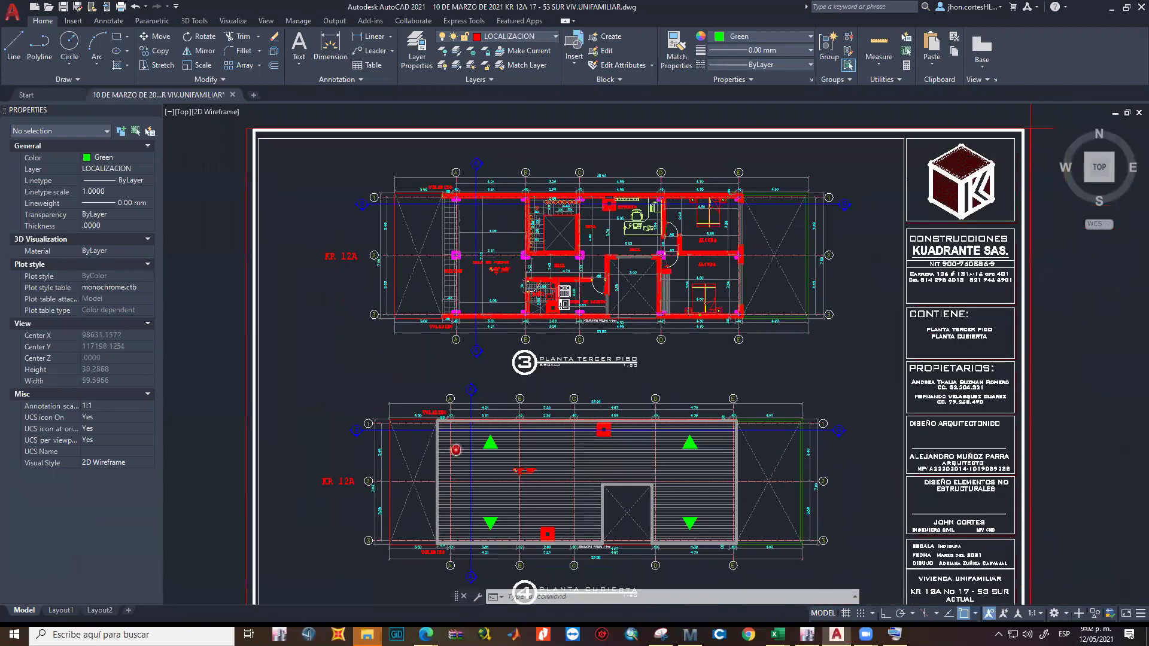
scroll(461, 310, "down", 2)
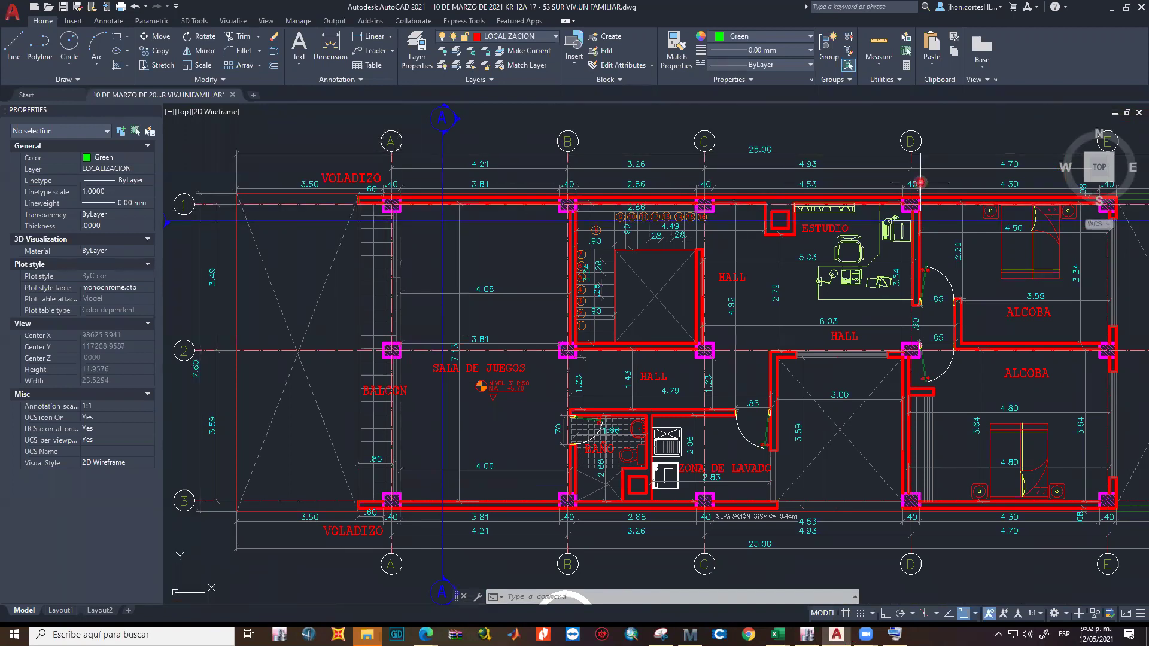
middle_click_drag(986, 252, 972, 299)
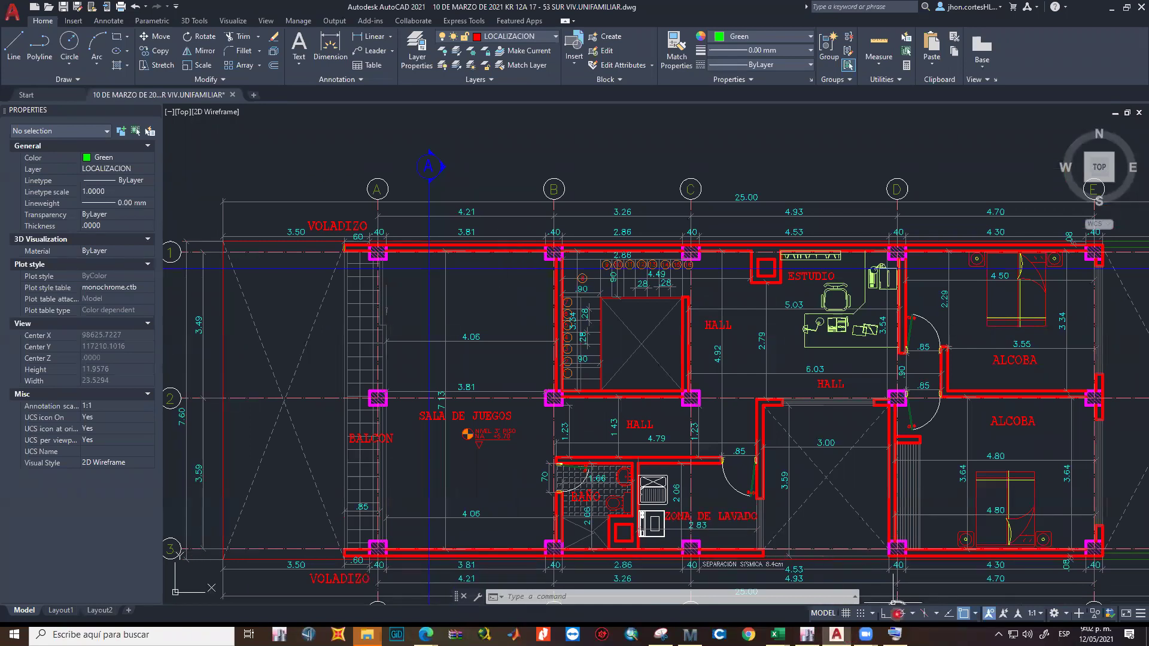
Return to ETABS and place Columnas 25x25 cm columns on grid line 3 at axes A, B and C.
left_click(806, 634)
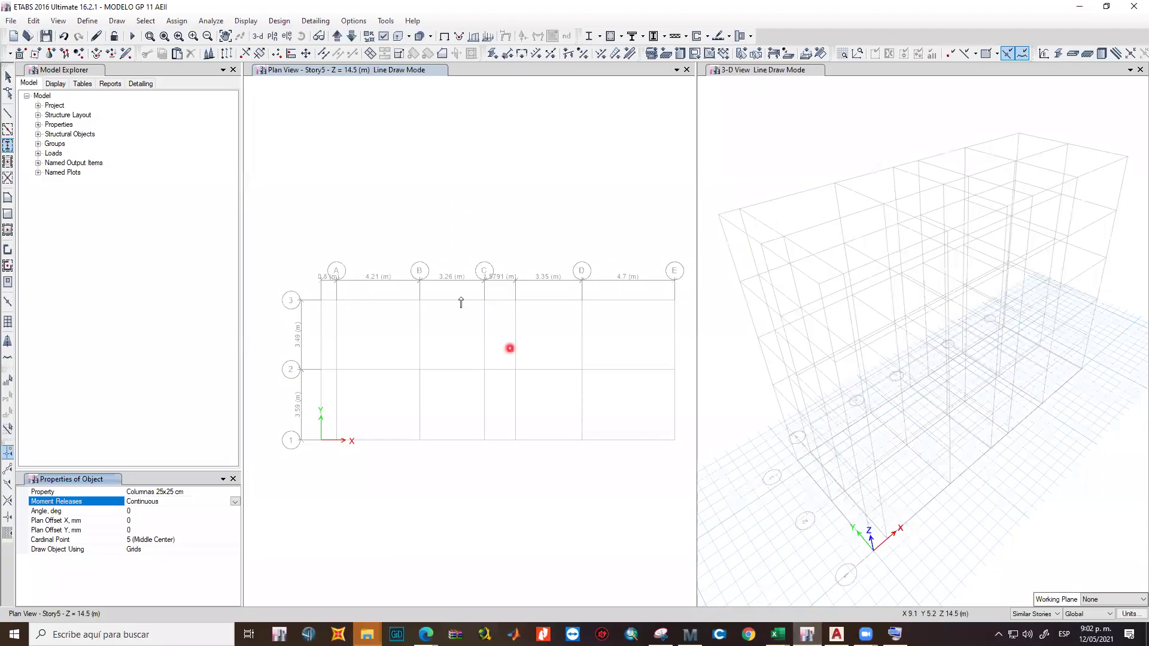
scroll(338, 304, "up", 10)
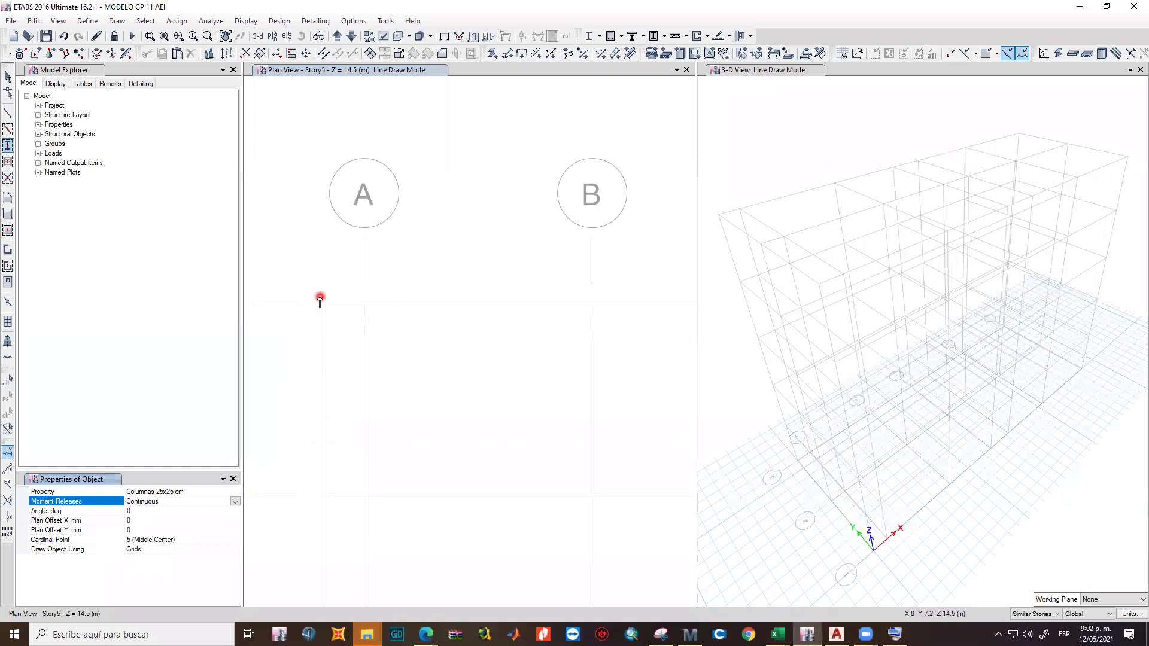
scroll(448, 362, "down", 4)
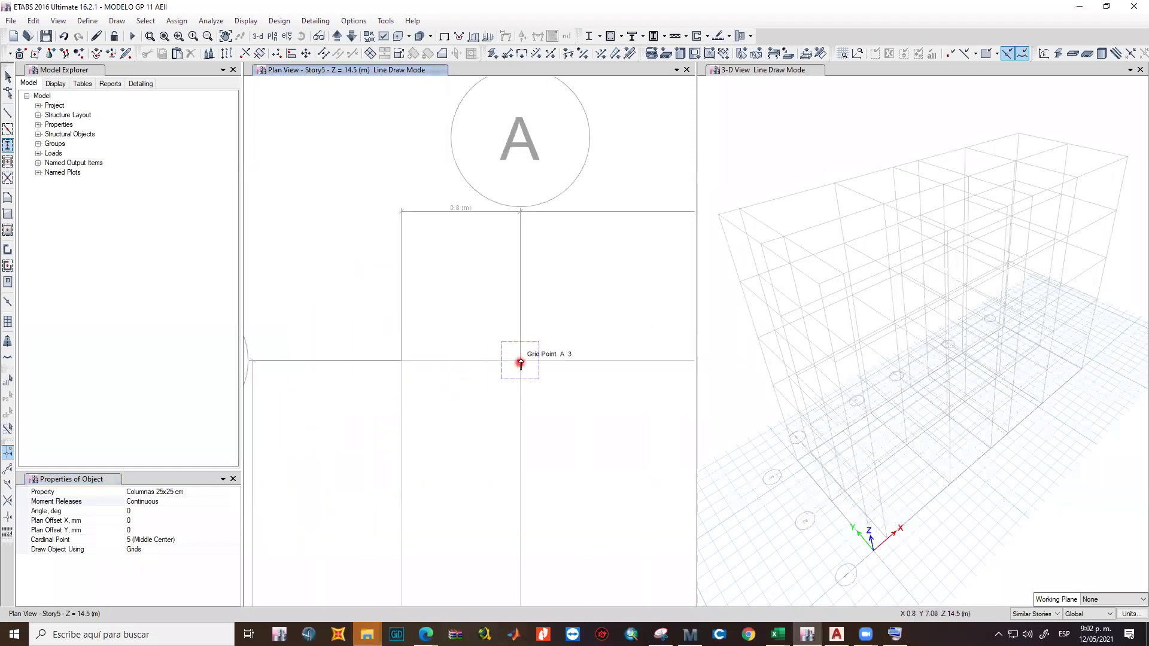
left_click(521, 362)
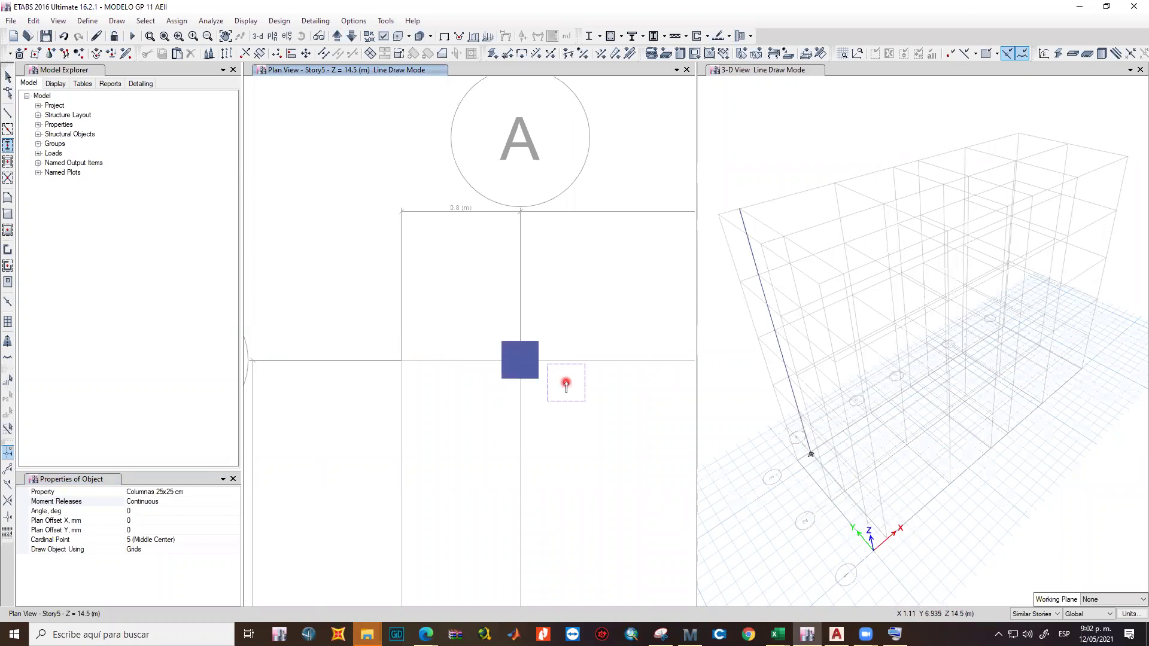
scroll(565, 387, "down", 3)
left_click(537, 373)
middle_click_drag(601, 381, 436, 385)
left_click(551, 369)
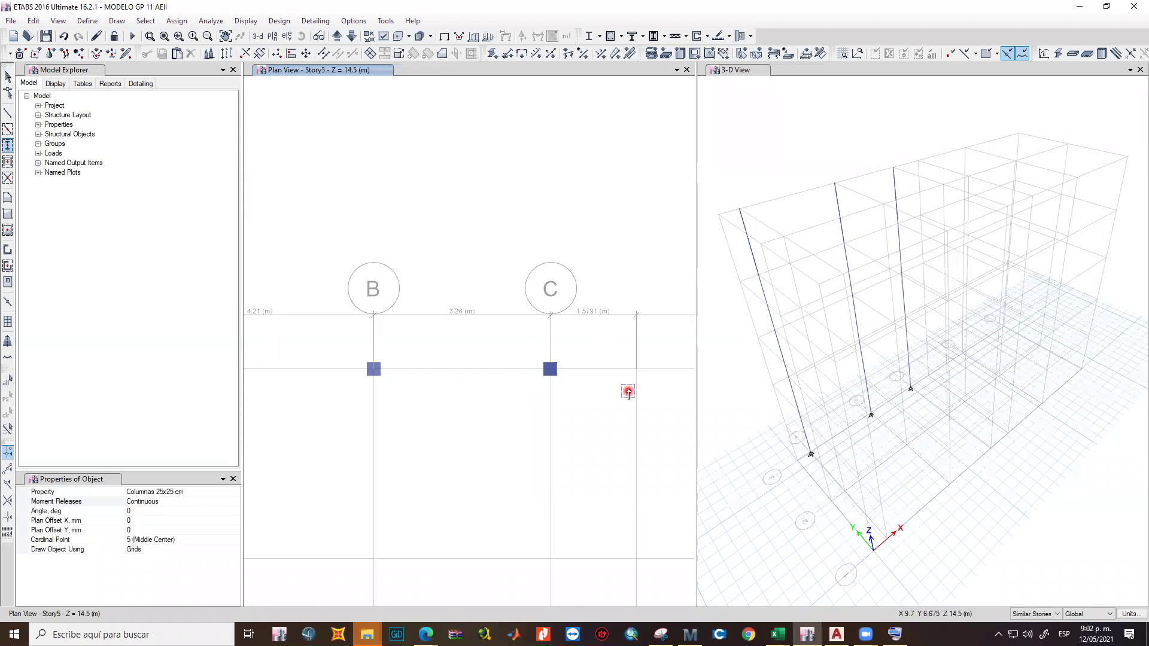
Place the remaining grid line 3 columns at axes D and E.
scroll(627, 393, "down", 3)
scroll(526, 370, "up", 5)
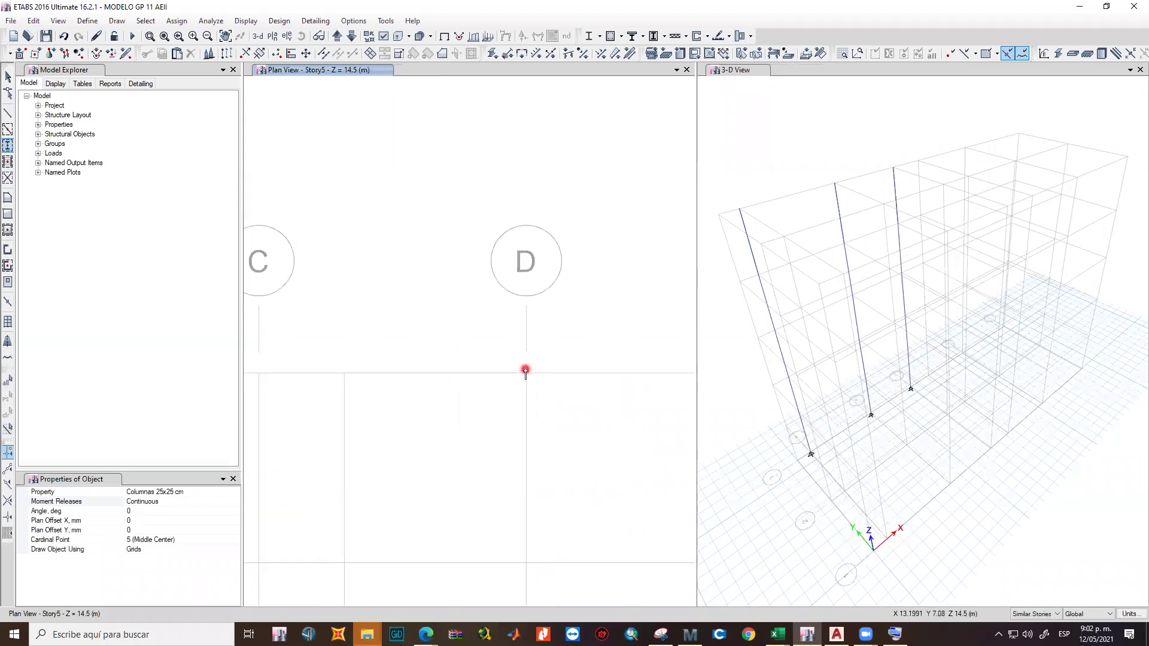
left_click(548, 358)
scroll(547, 357, "down", 4)
scroll(644, 362, "up", 5)
left_click(637, 373)
scroll(520, 389, "down", 4)
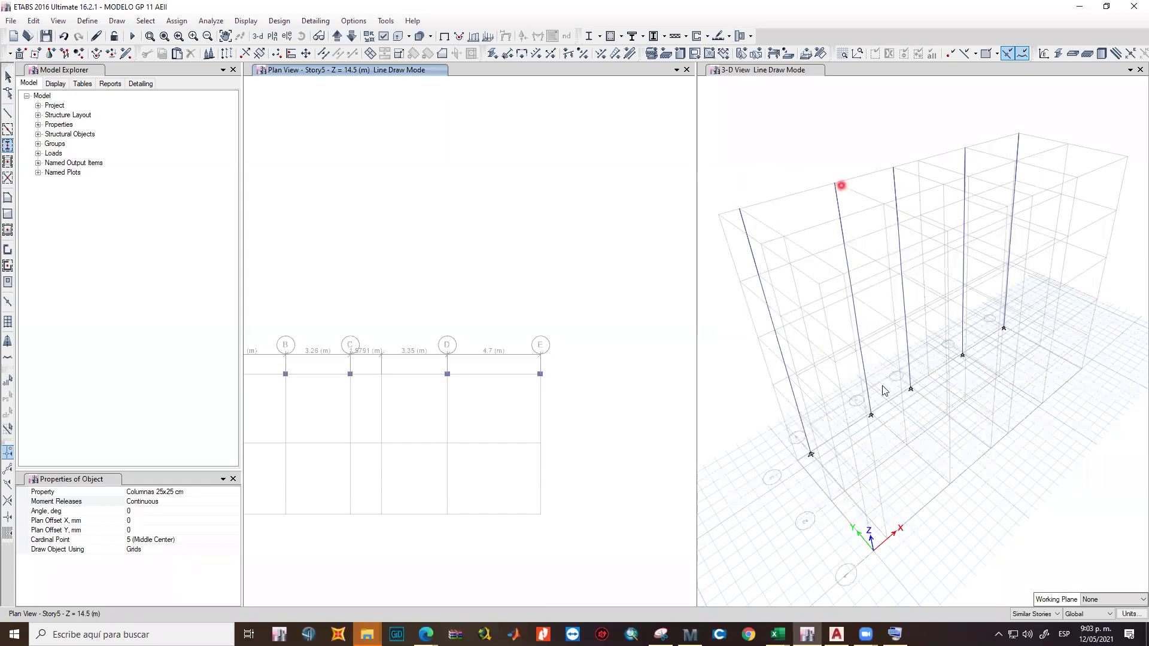
Place Columnas 25x25 cm columns along grid line 2 at axes A, B, C, D and E.
middle_click_drag(303, 446, 407, 352)
left_click(306, 349)
left_click(390, 350)
left_click(455, 349)
left_click(551, 349)
left_click(644, 349)
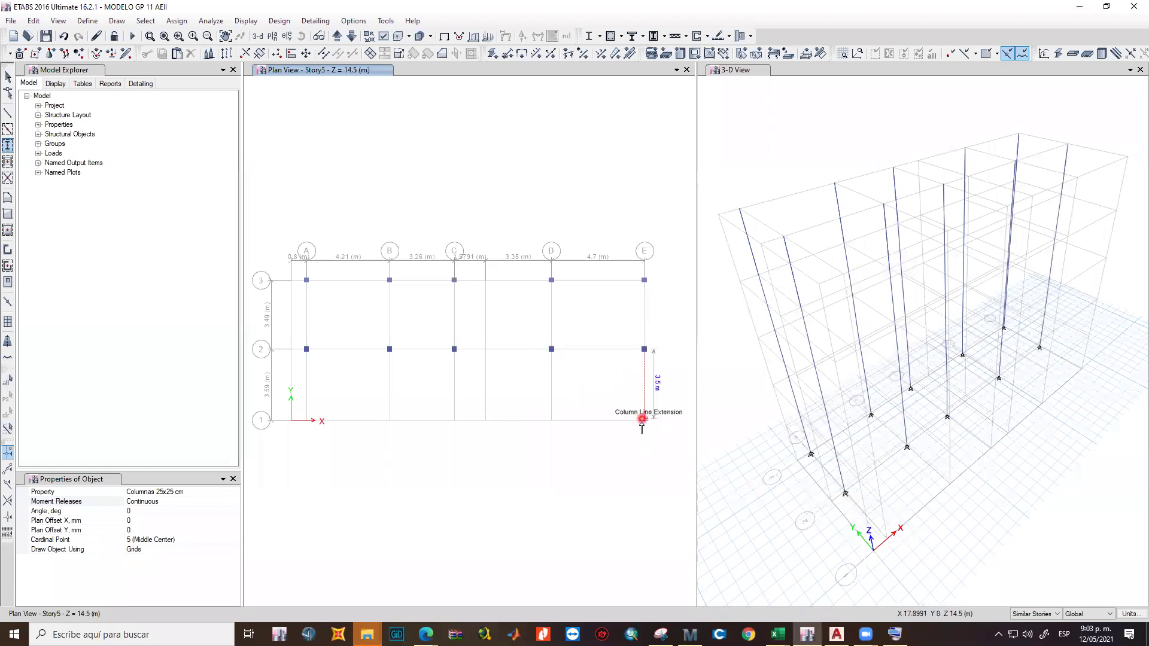
Place Columnas 25x25 cm columns along grid line 1 at axes E, D, C, B and A.
left_click(643, 421)
left_click(552, 420)
left_click(454, 420)
left_click(390, 421)
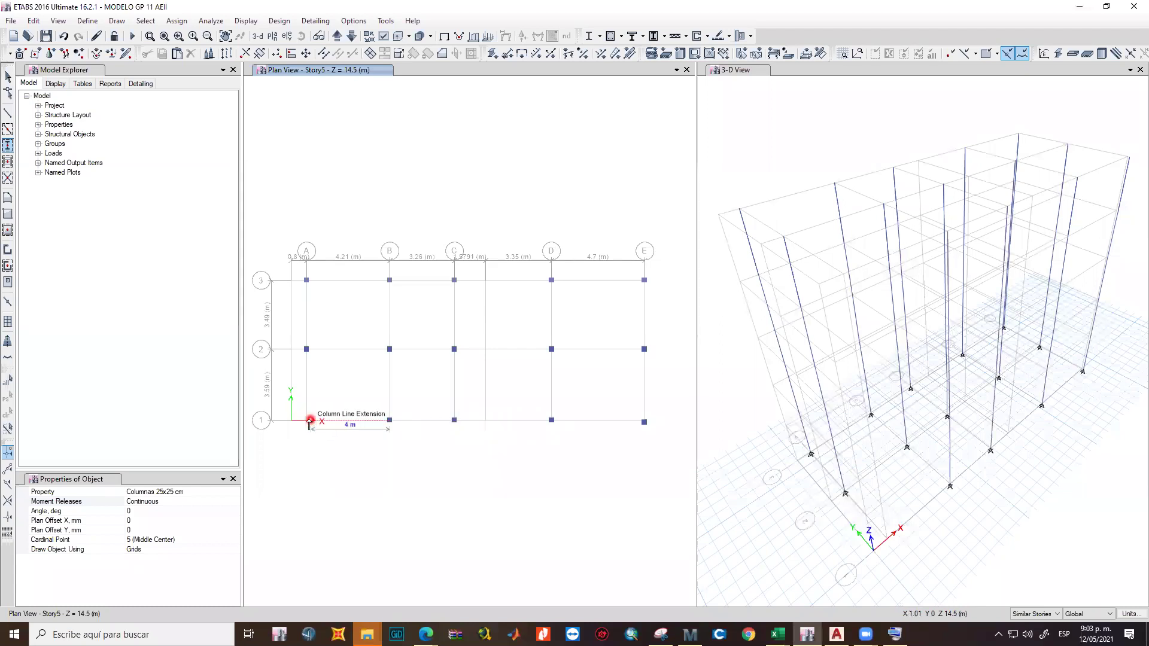
left_click(306, 421)
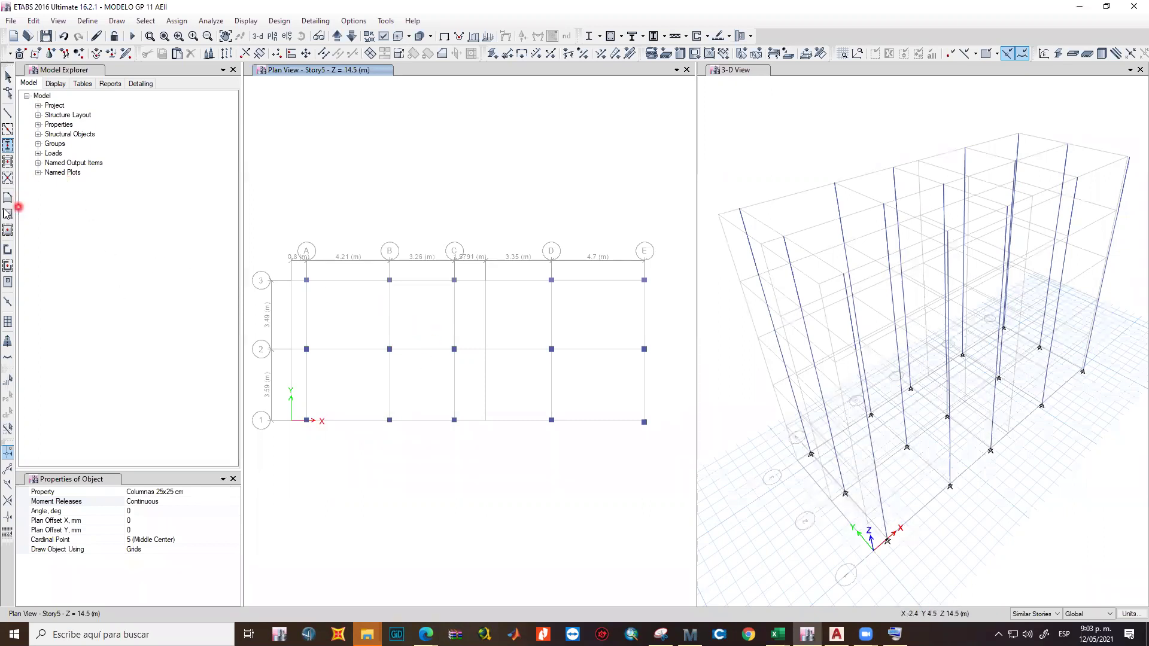
Start quick-drawing frames with the Viga 20x40 cm property and place beams along grid line 3 from A to C.
left_click(6, 130)
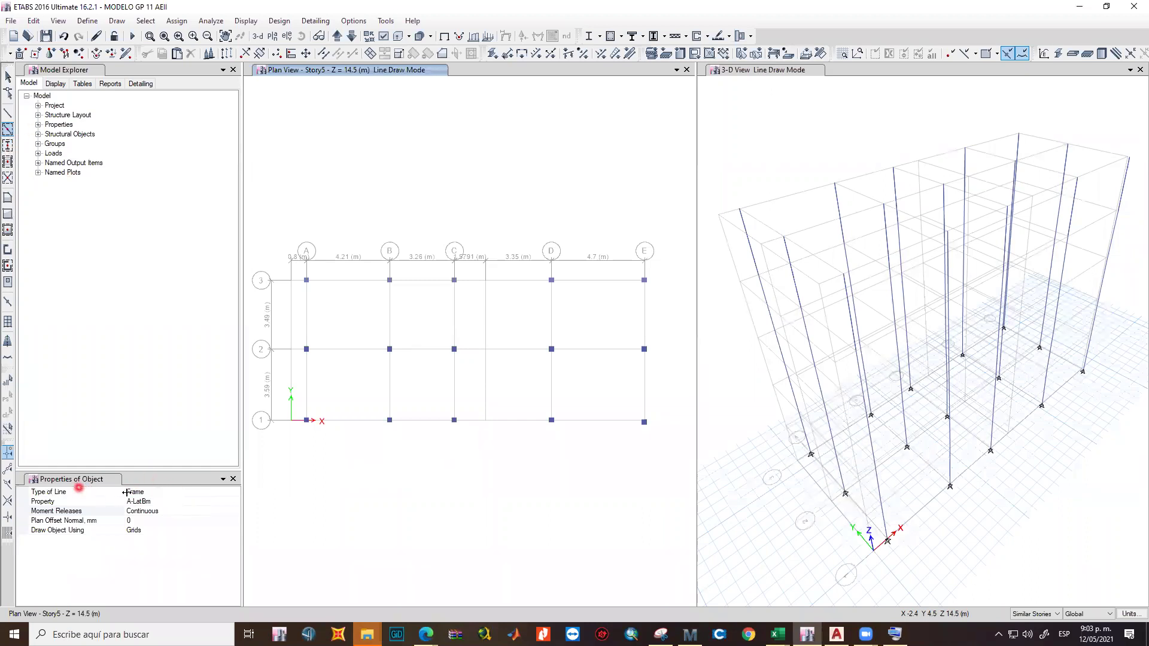
left_click(163, 502)
left_click(234, 503)
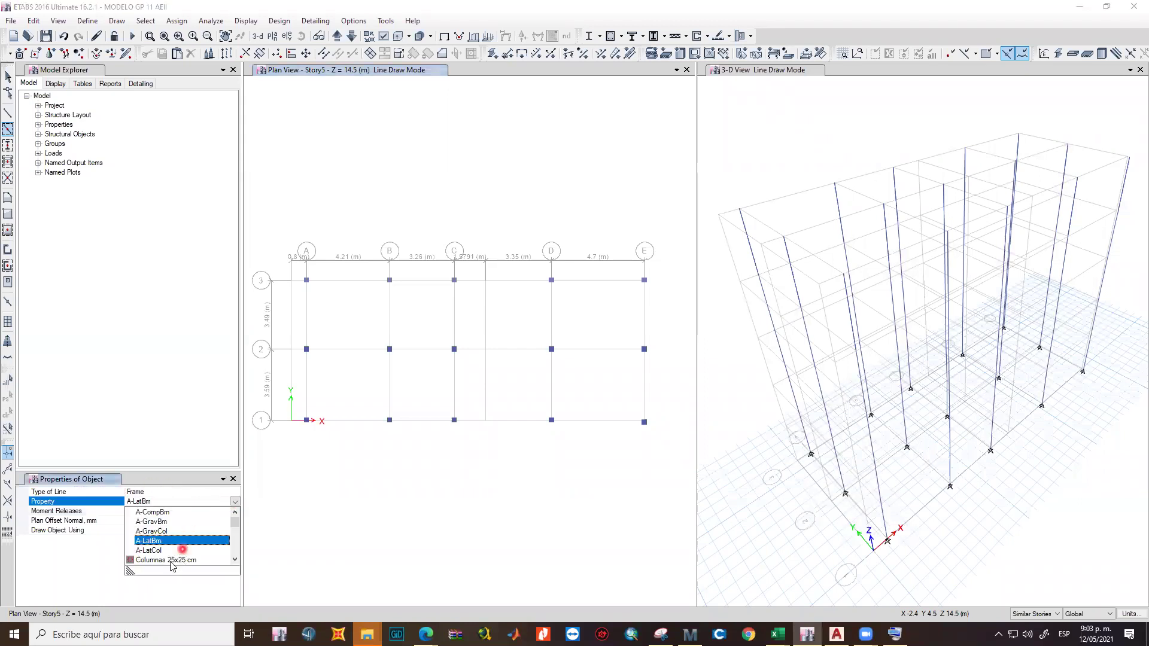
scroll(151, 560, "down", 2)
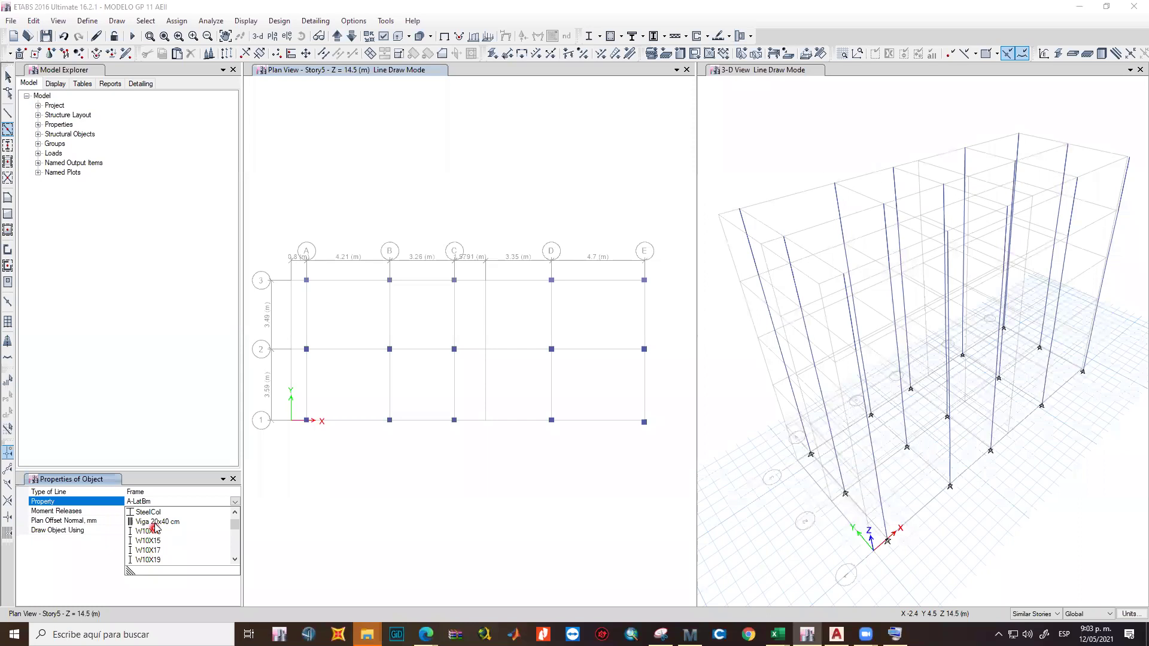
left_click(155, 521)
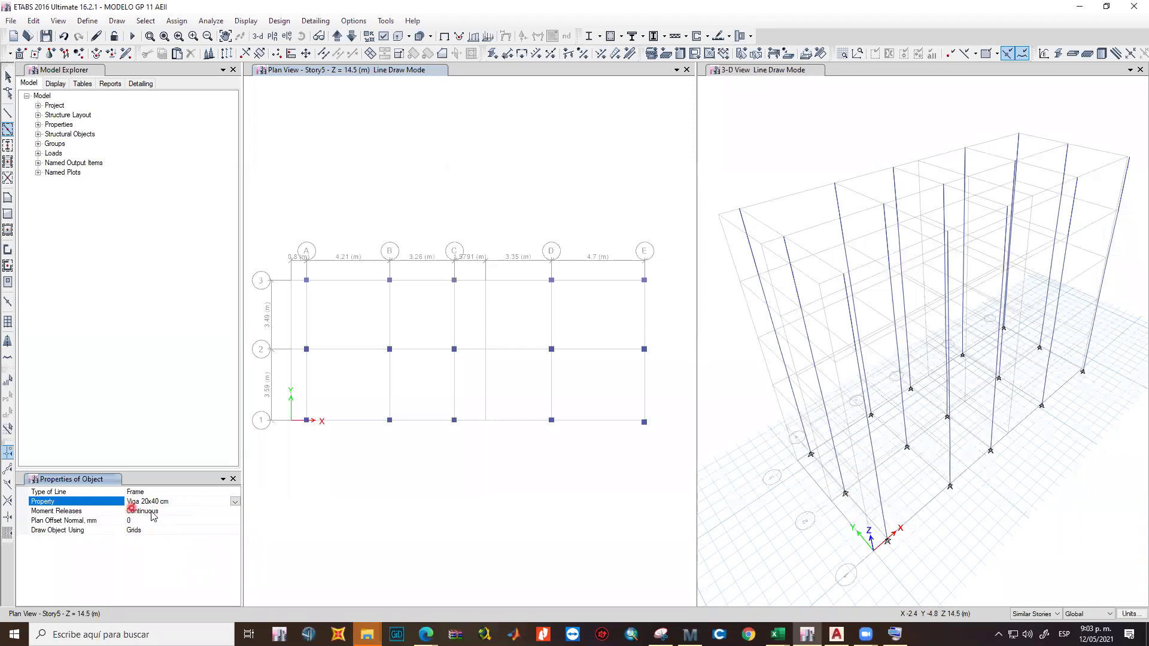
left_click(354, 281)
left_click(405, 281)
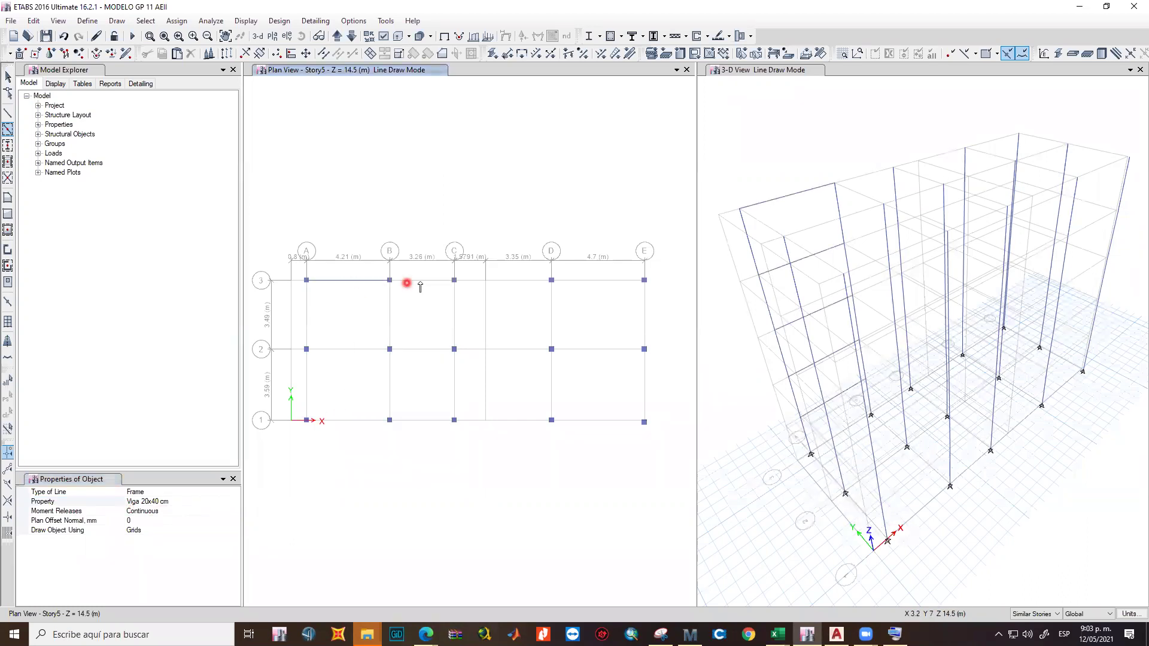
Add Viga 20x40 cm beams on grid line 2 between B and C, and on axes B and C between grid lines 2 and 3.
left_click(430, 323)
left_click(429, 350)
left_click(393, 314)
left_click(453, 323)
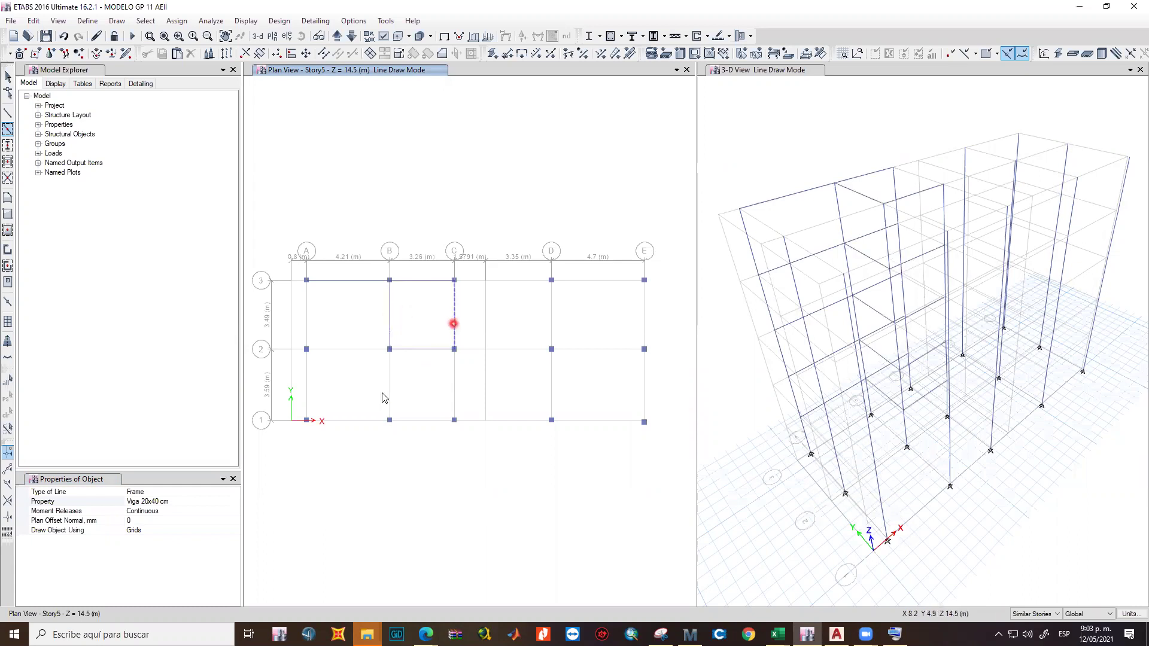
Complete the Viga 20x40 cm beams in the bays between axes A and C, covering grid lines 1 and 2 and axes A, B and C.
left_click_drag(467, 389, 303, 378)
left_click(307, 381)
left_click(391, 378)
left_click(346, 349)
left_click(305, 310)
left_click(340, 418)
left_click(419, 419)
left_click(448, 403)
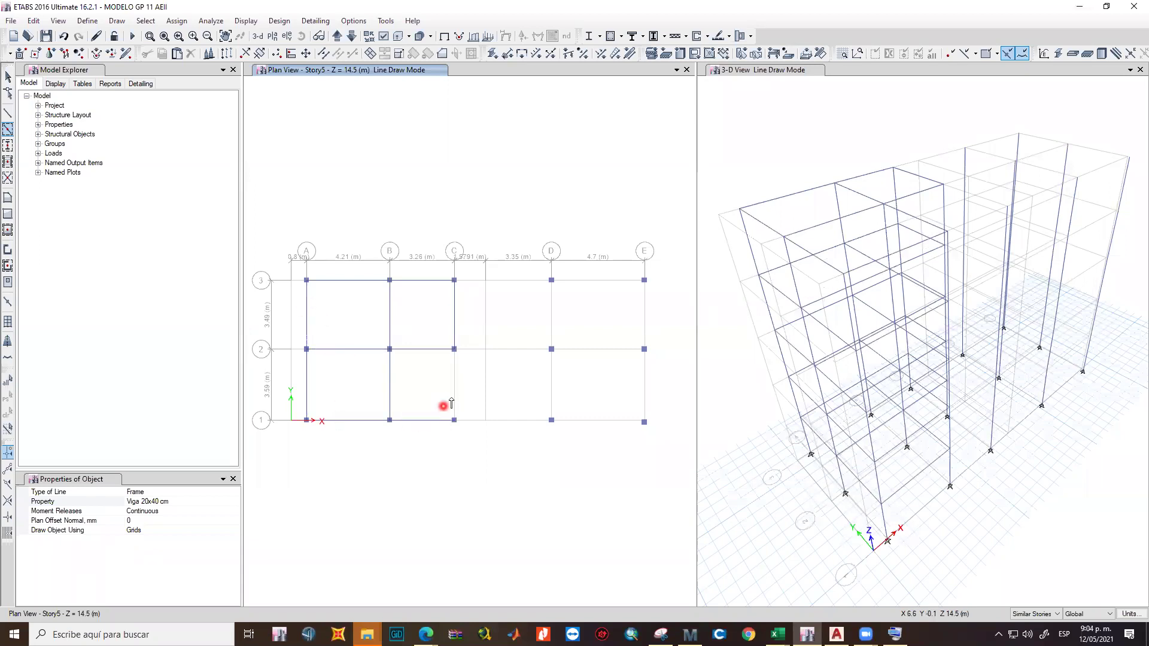
Place Viga 20x40 cm beams on axes D and E and along grid lines 1, 2 and 3 between D and E.
left_click(476, 396)
left_click(552, 394)
left_click(550, 326)
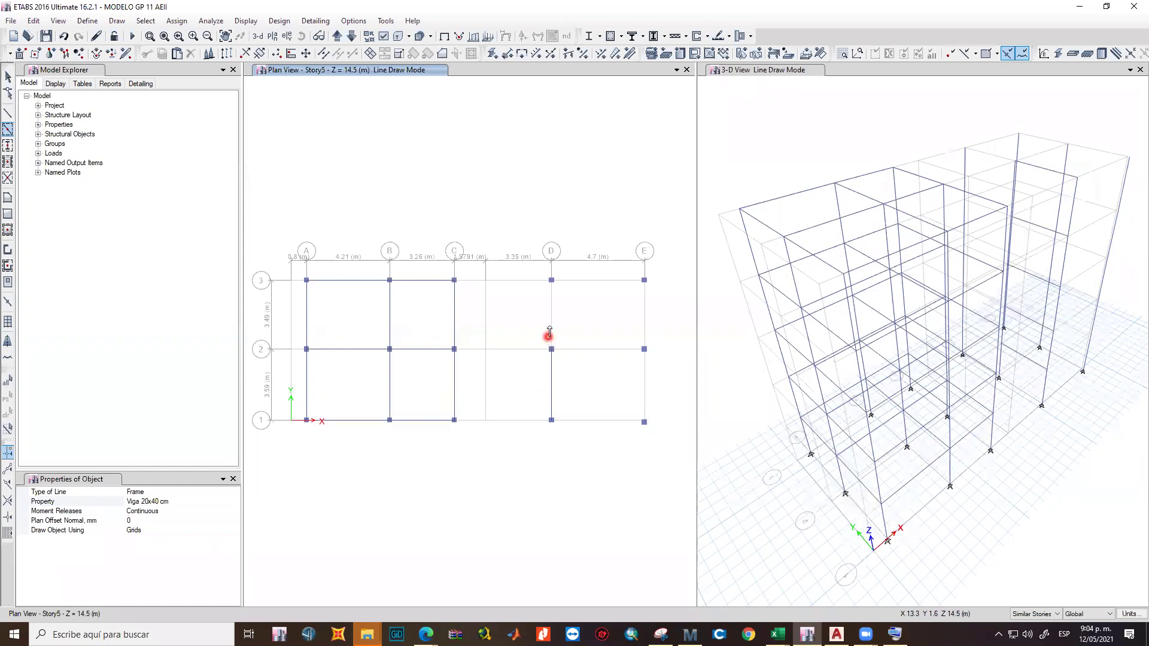
left_click(590, 355)
left_click(598, 280)
left_click(645, 315)
left_click(643, 385)
left_click(612, 418)
Place Viga 20x40 cm overhang beams on grid lines 3, 2 and 1, extending outward from axis A.
left_click(303, 303)
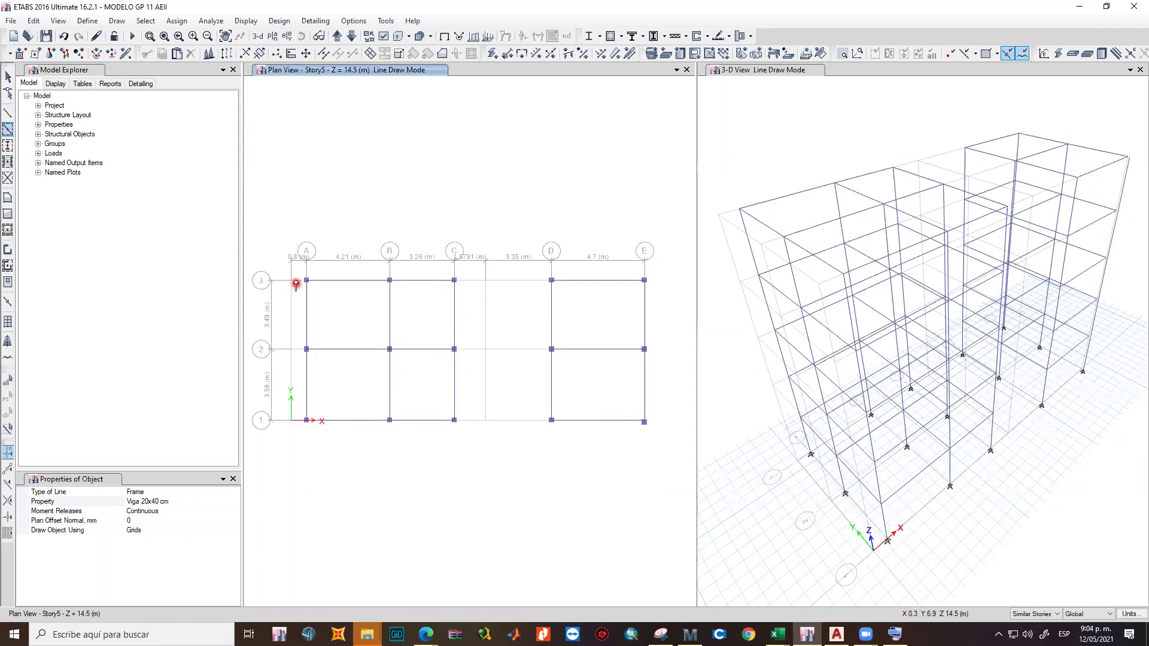
left_click(303, 345)
left_click(297, 350)
left_click(342, 422)
left_click(496, 389)
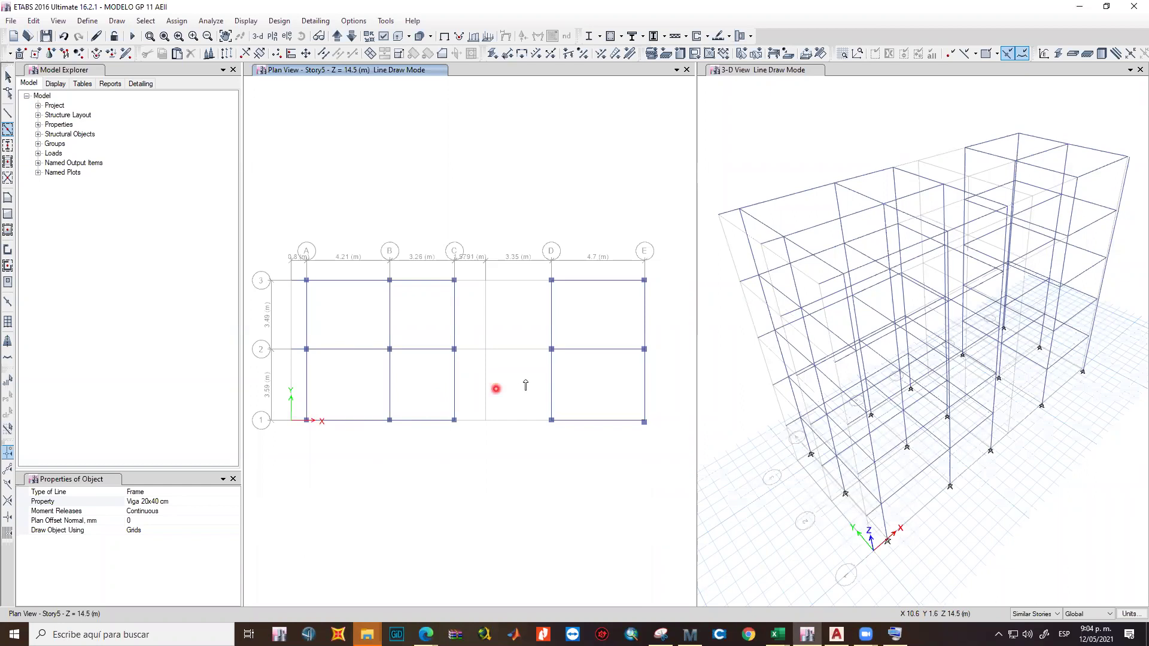
left_click(474, 420)
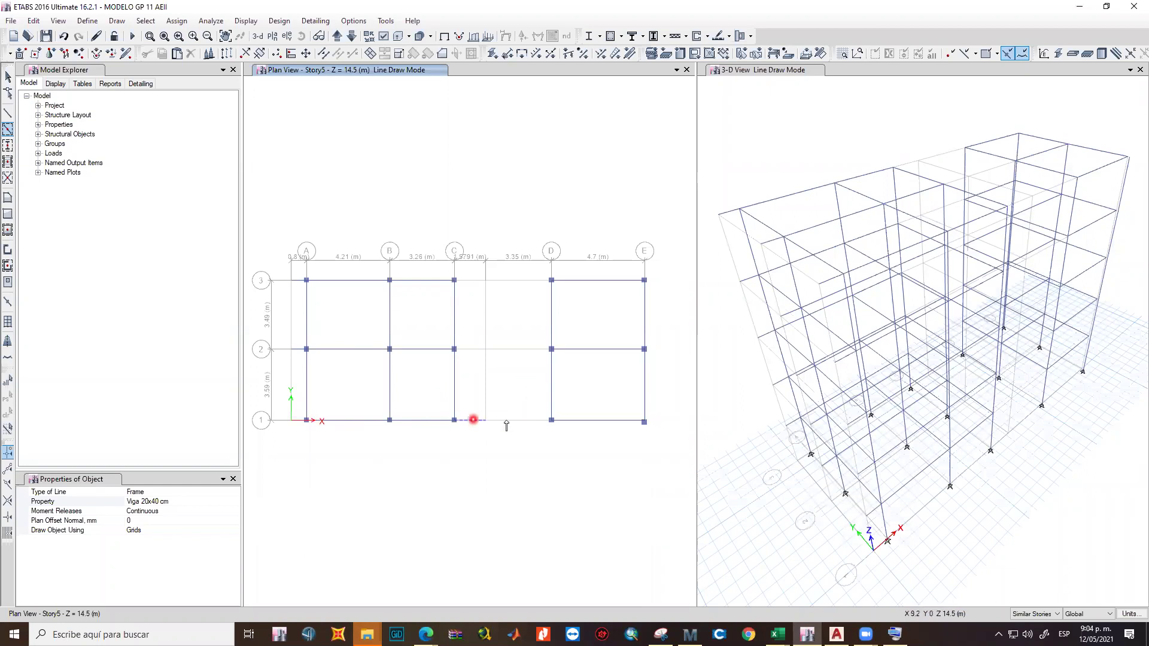
left_click(503, 419)
left_click(502, 419)
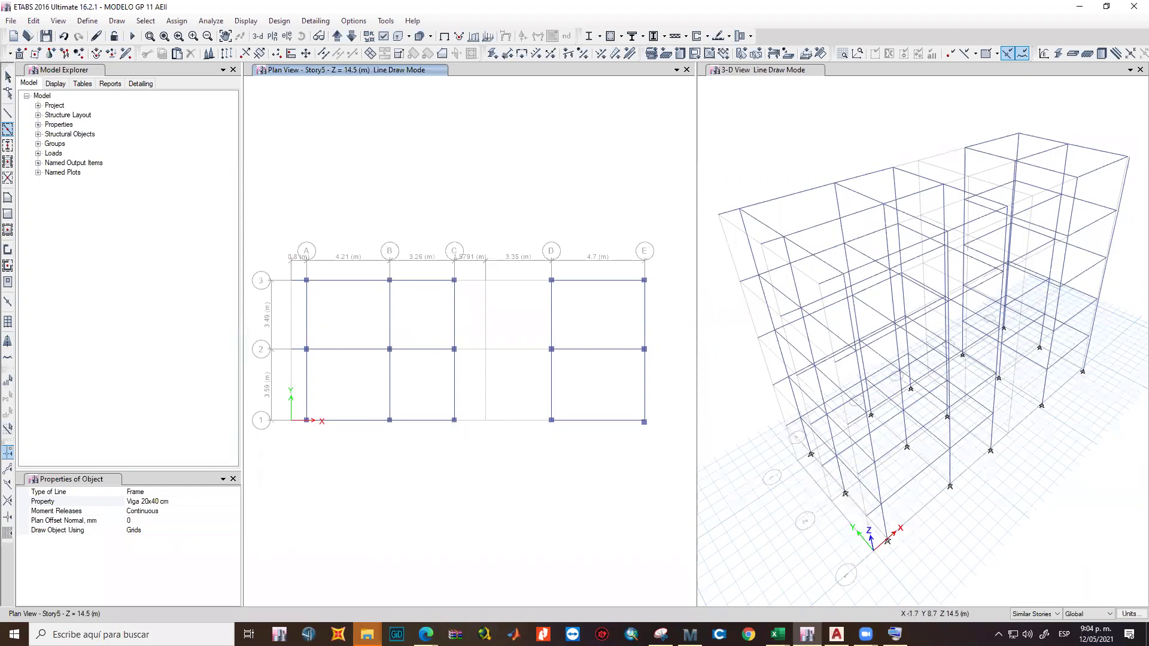
Draw a straight frame with the A-LatBm property between grid points C-3 and D-3, and end the line there.
left_click(8, 116)
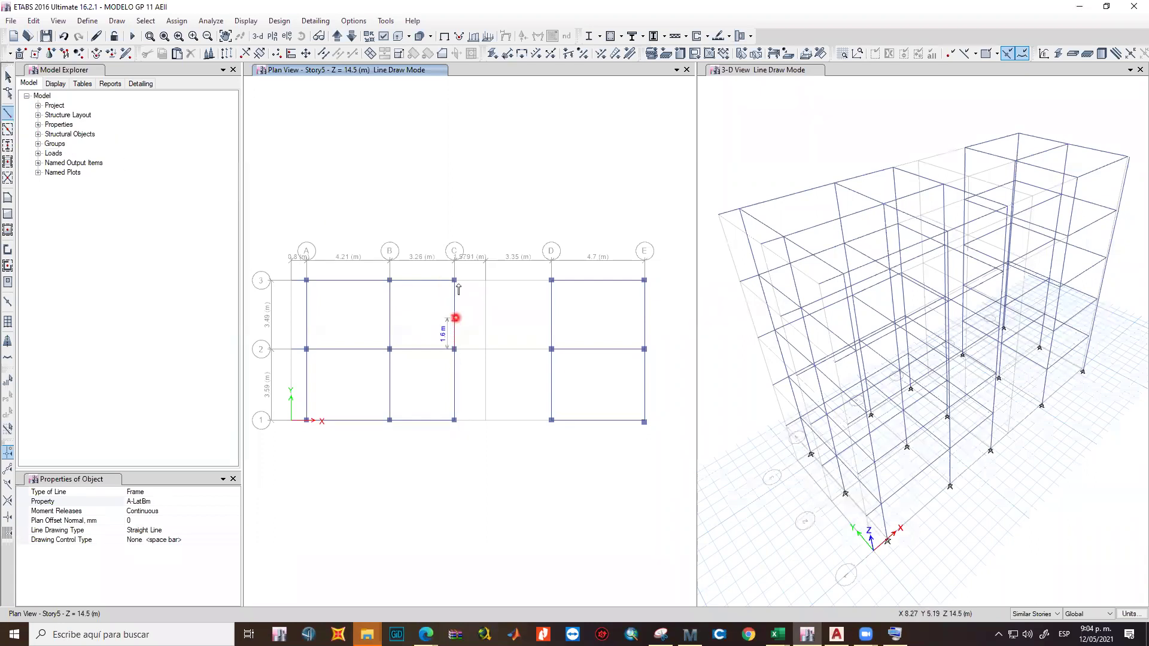
scroll(458, 290, "up", 3)
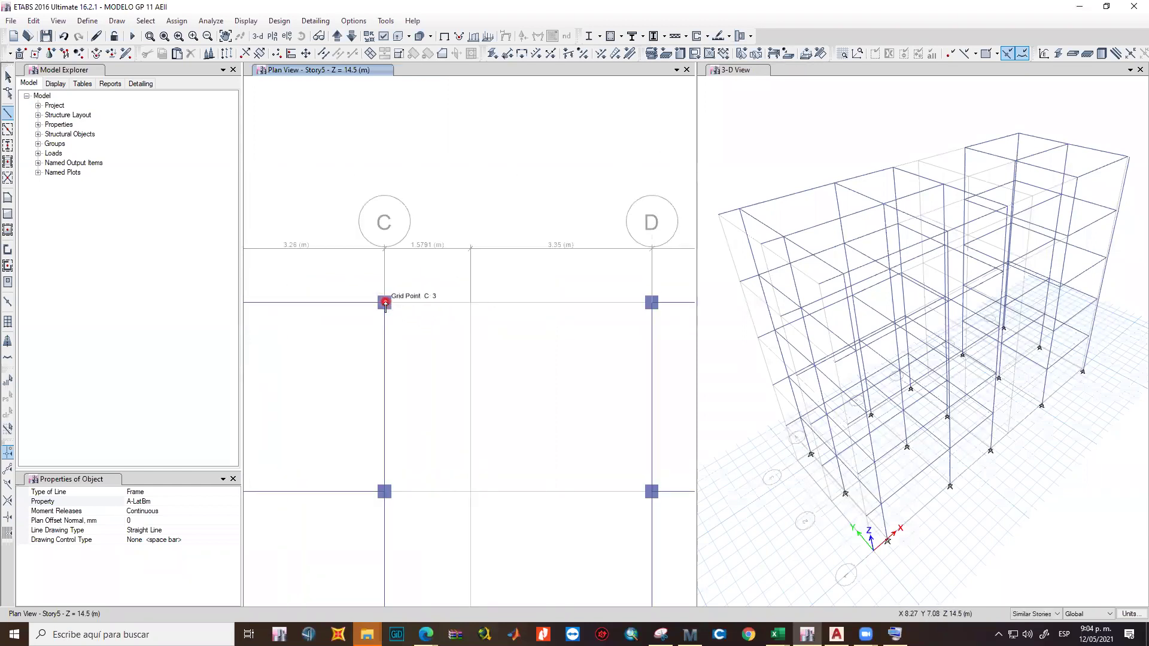
left_click(385, 303)
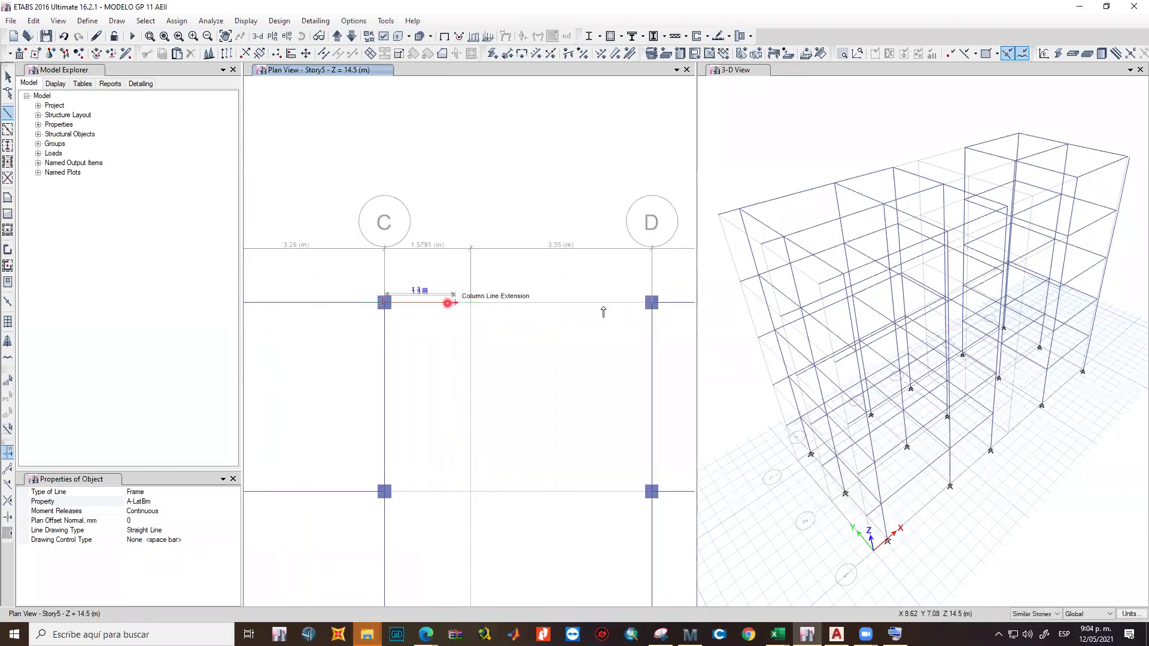
left_click(652, 303)
key("Escape")
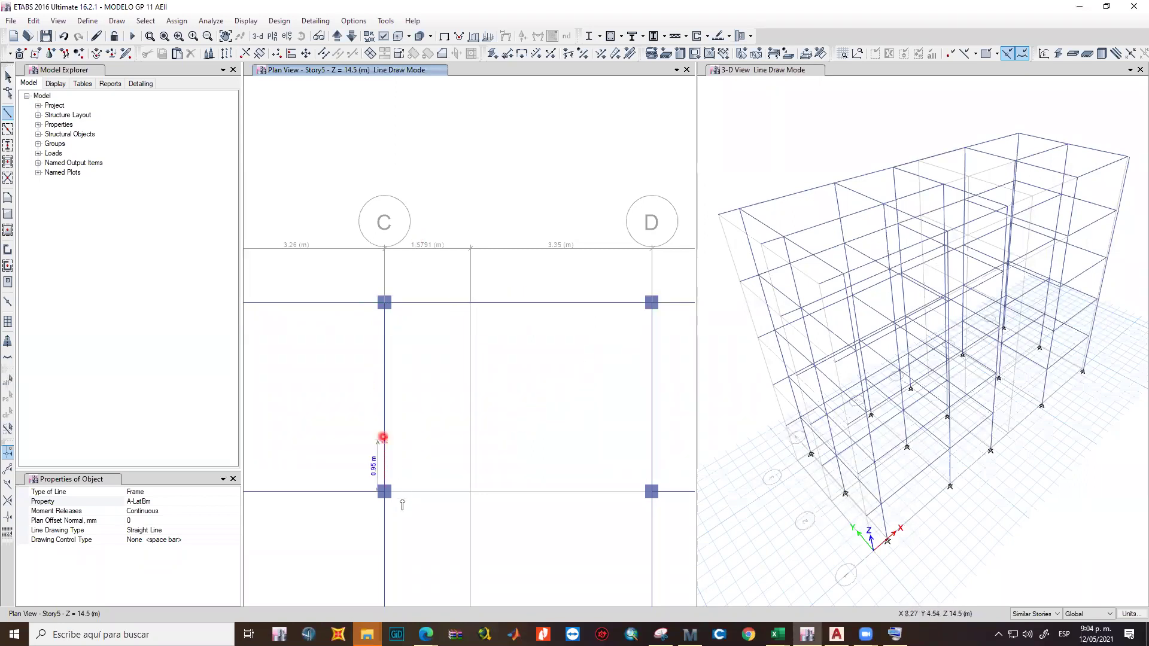
key("Escape")
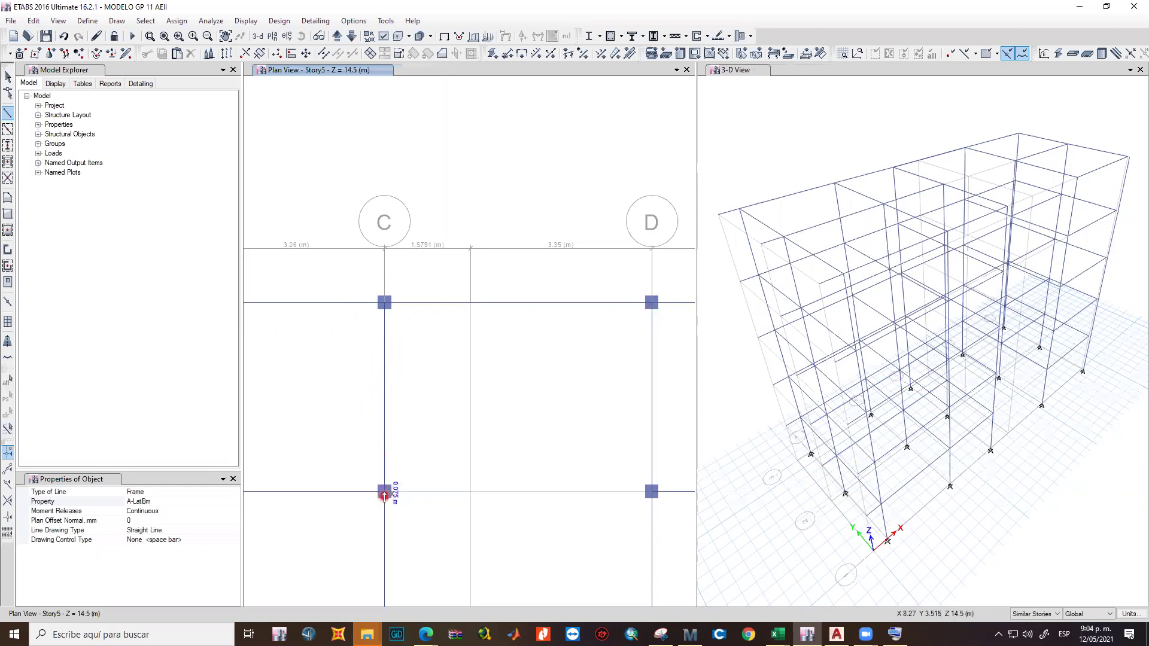
Draw straight A-LatBm frames from axis C to axis D on grid lines 2 and 1, and return to object selection.
left_click(385, 493)
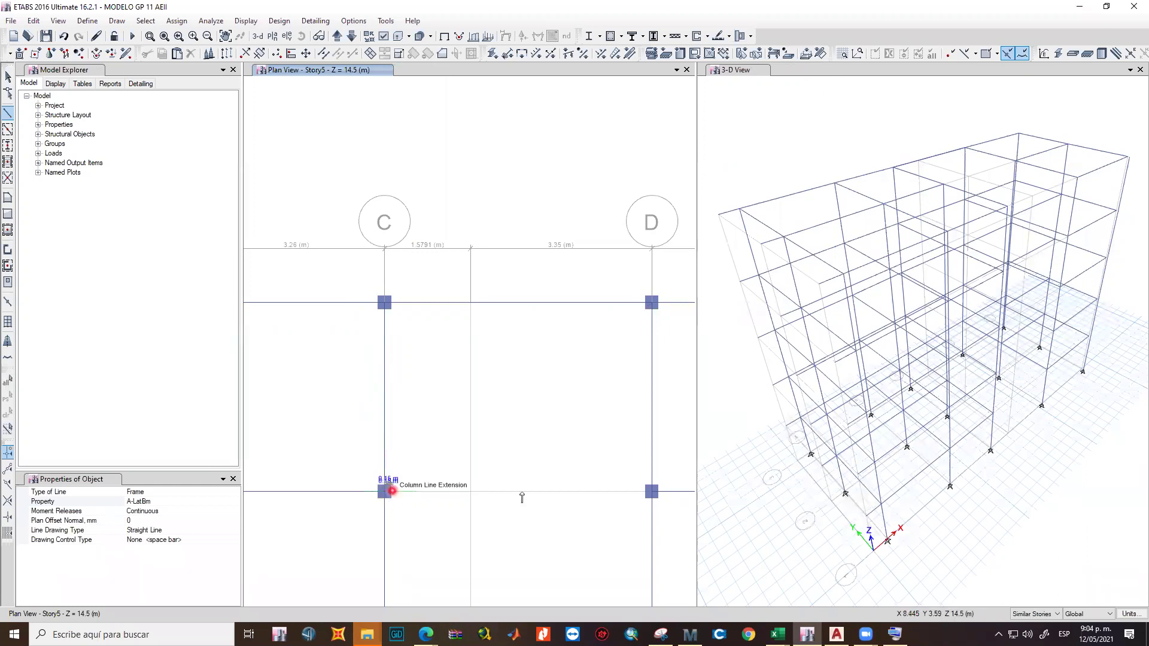
left_click(653, 492)
mouse_move(481, 443)
middle_mouse_down()
mouse_move(420, 248)
mouse_move(410, 293)
middle_mouse_up()
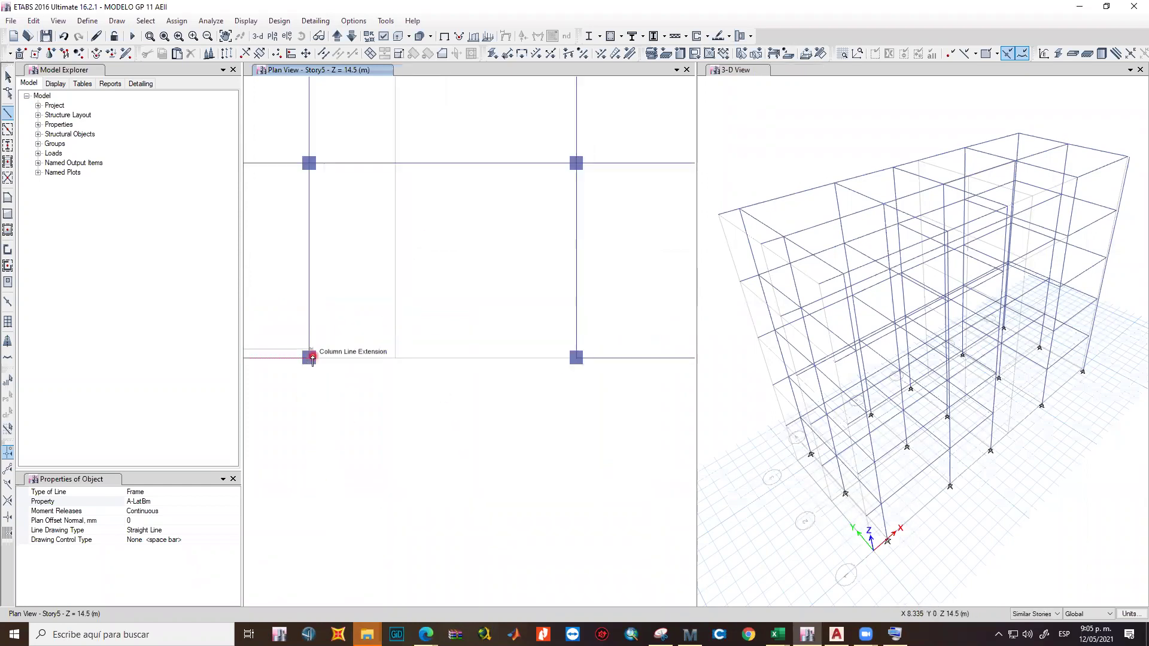
left_click(309, 359)
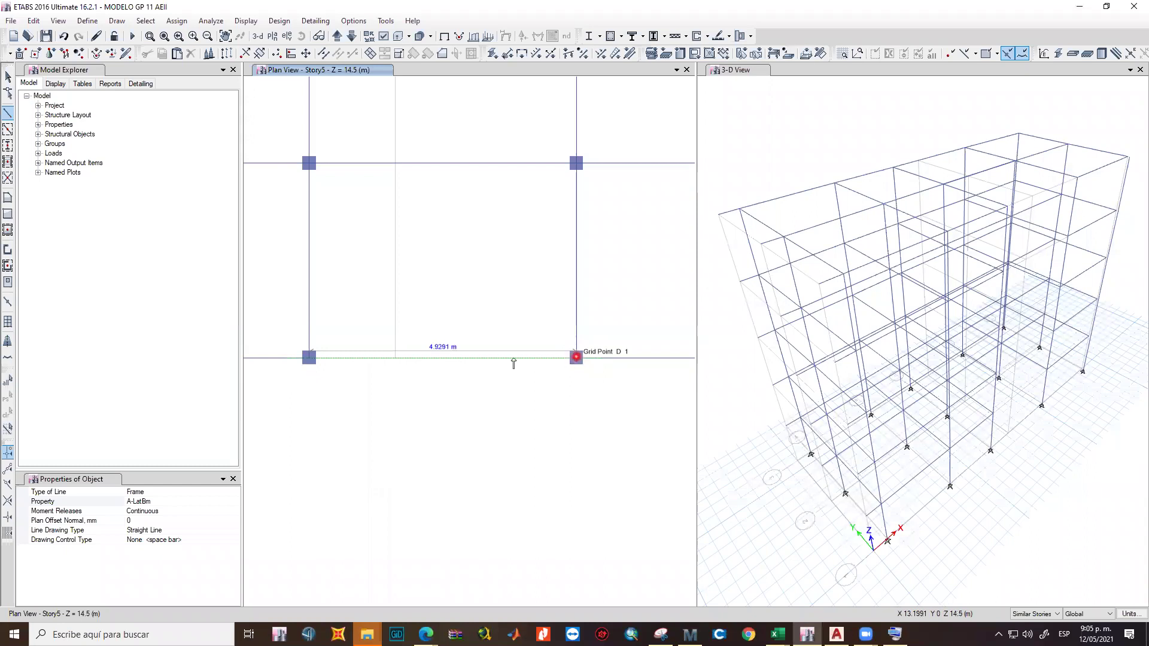
left_click(577, 359)
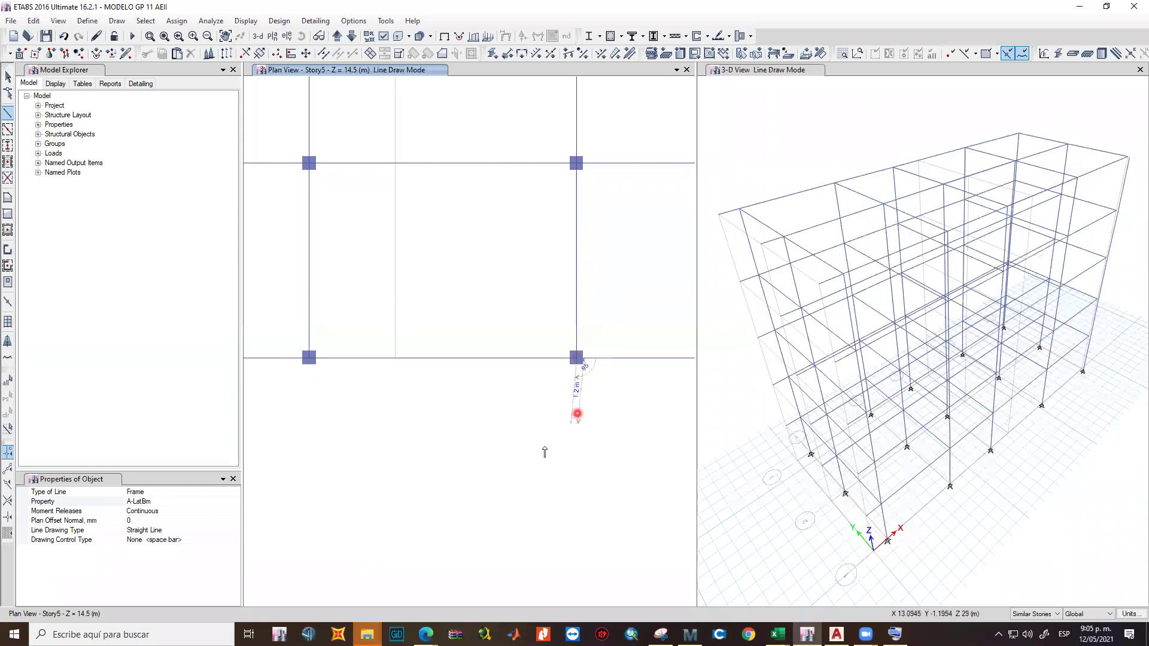
scroll(487, 282, "down", 5)
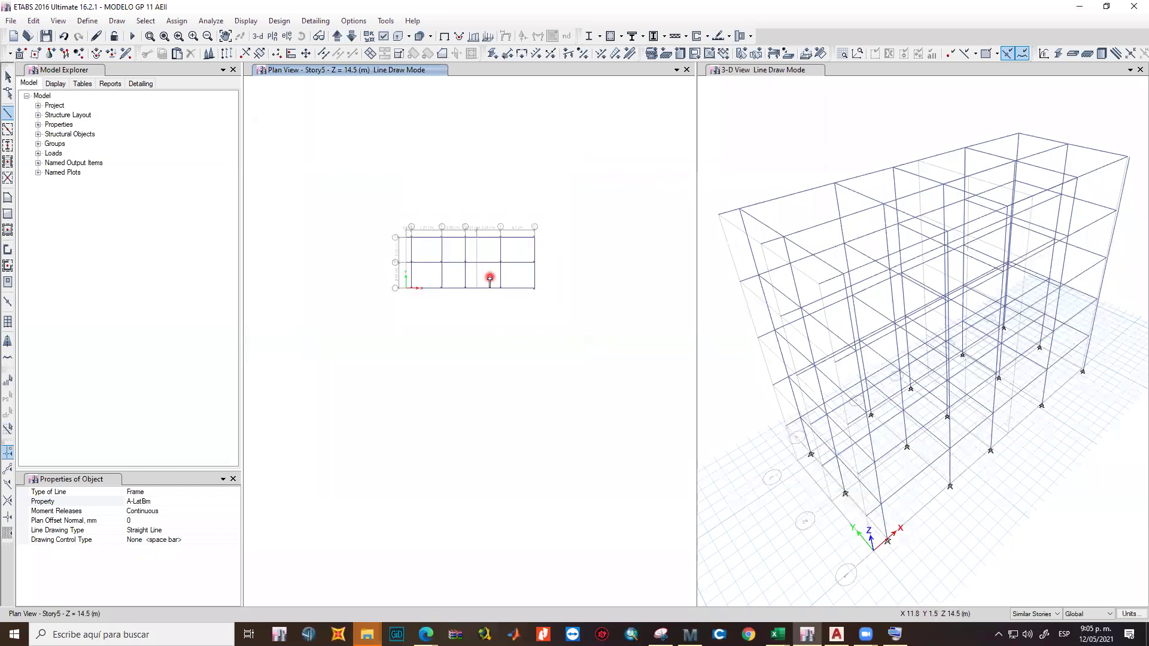
scroll(485, 277, "up", 4)
mouse_move(482, 274)
middle_mouse_down()
mouse_move(559, 366)
mouse_move(515, 406)
middle_mouse_up()
key("Escape")
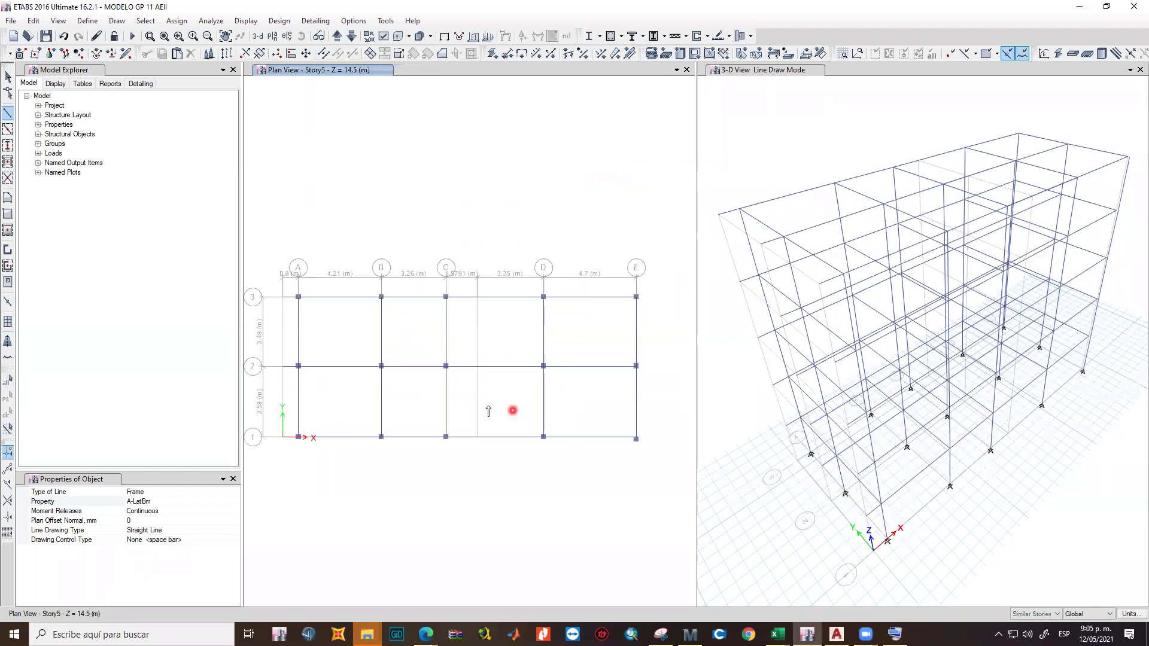
left_click(7, 78)
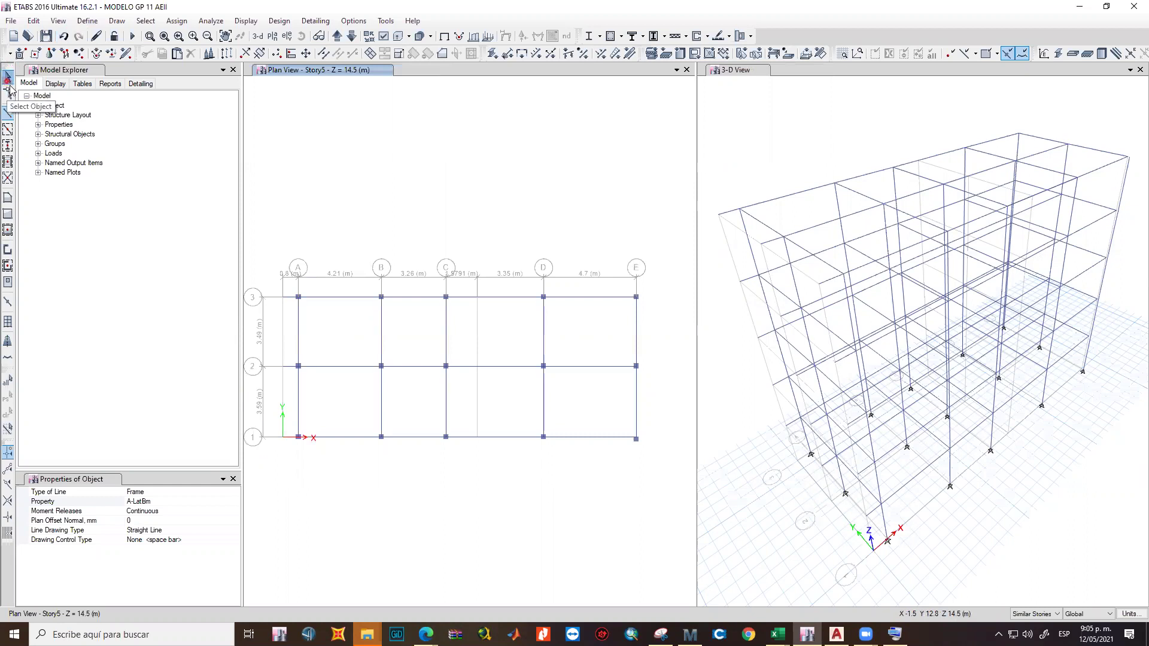
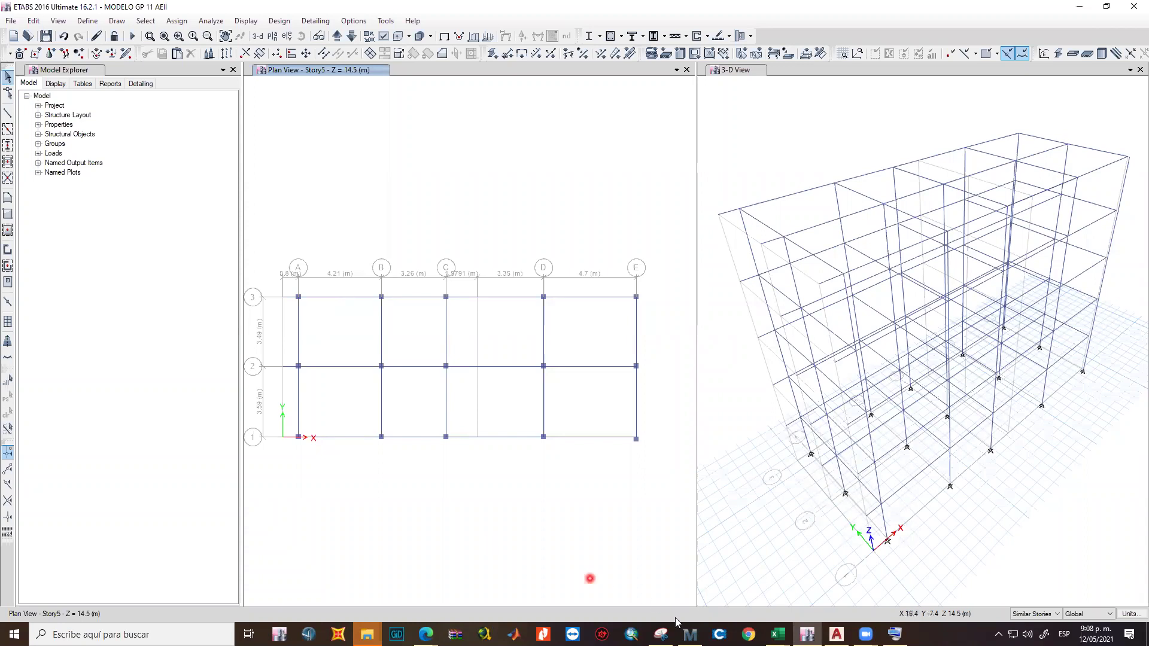
Switch to Mathcad and review the building weight worksheet, from the weight per level back through the live and dead loads to the beam and column weights.
left_click(690, 634)
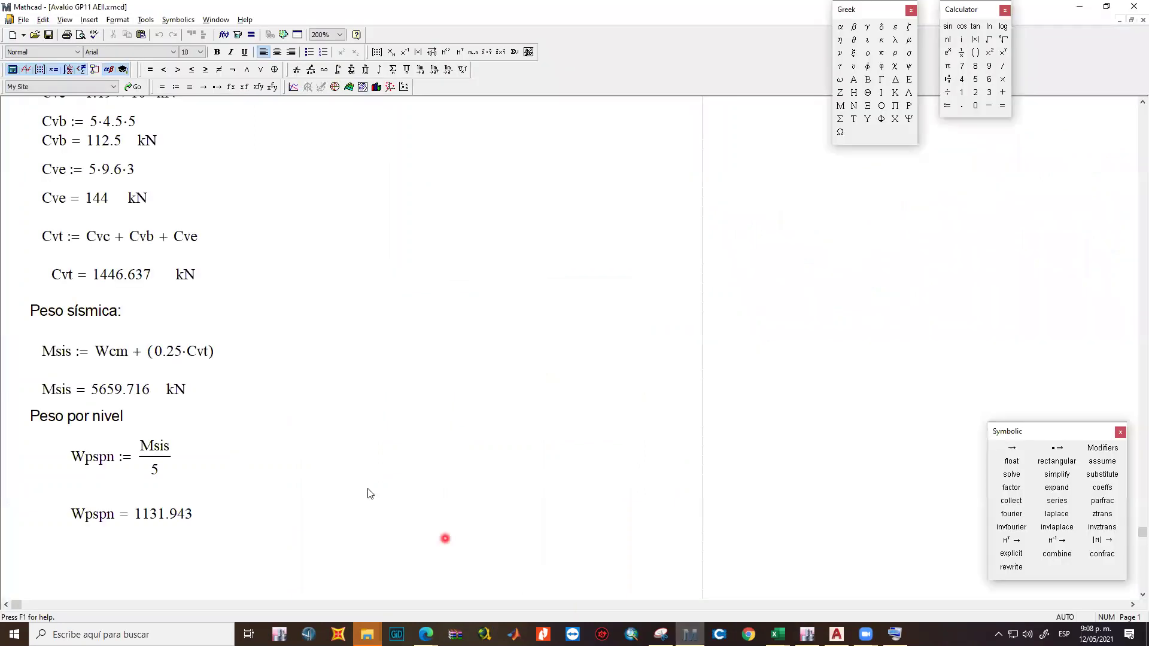
scroll(275, 539, "down", 1)
scroll(270, 531, "up", 2)
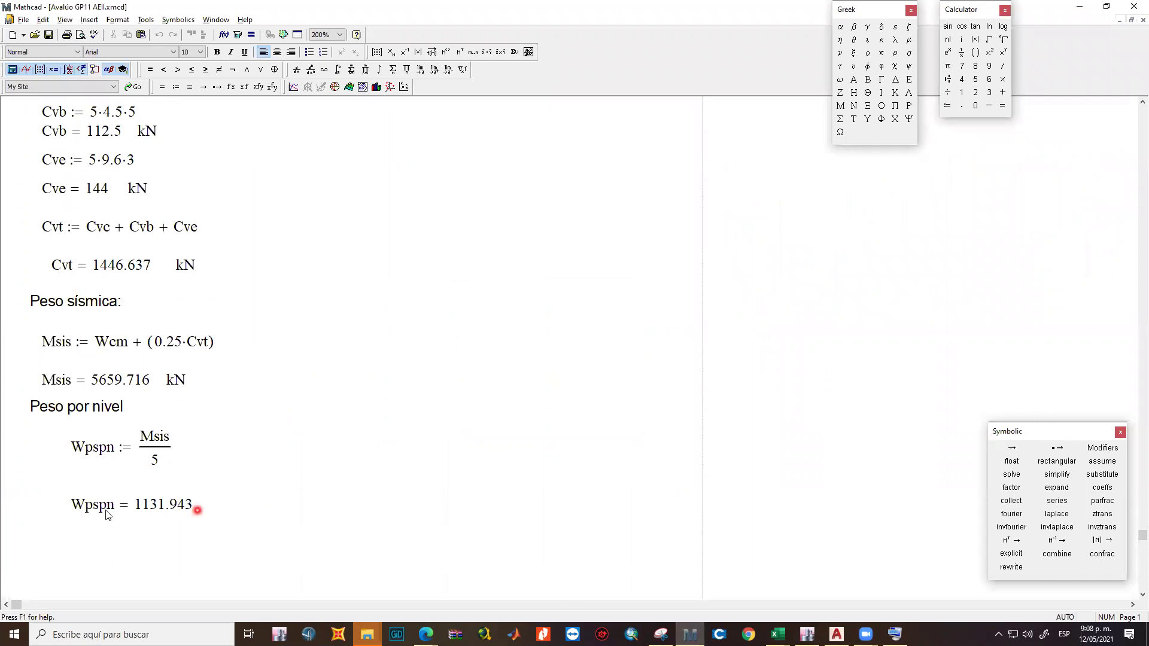
left_click_drag(123, 510, 311, 508)
left_click(308, 499)
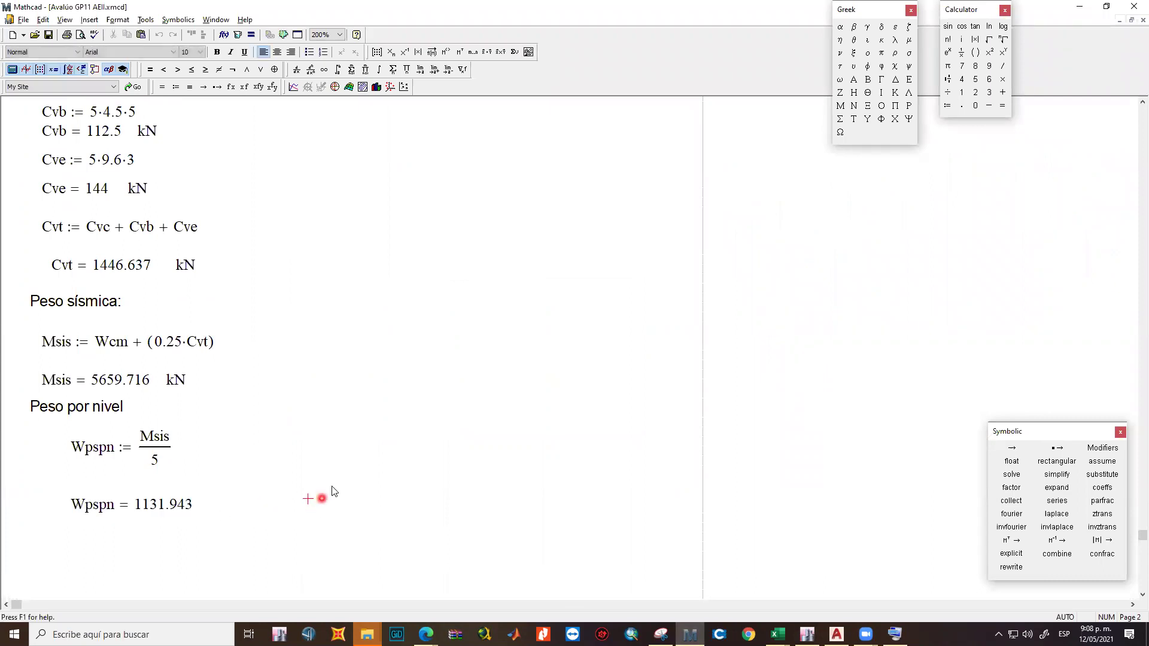
scroll(331, 487, "up", 1)
scroll(356, 497, "up", 8)
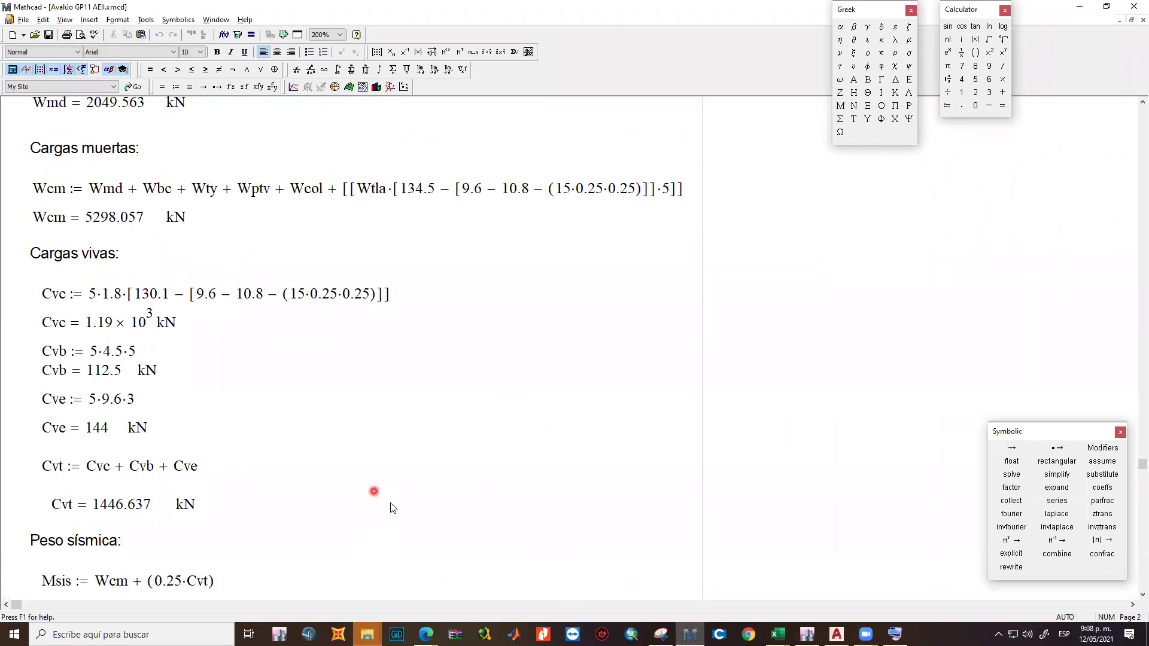
scroll(455, 525, "up", 11)
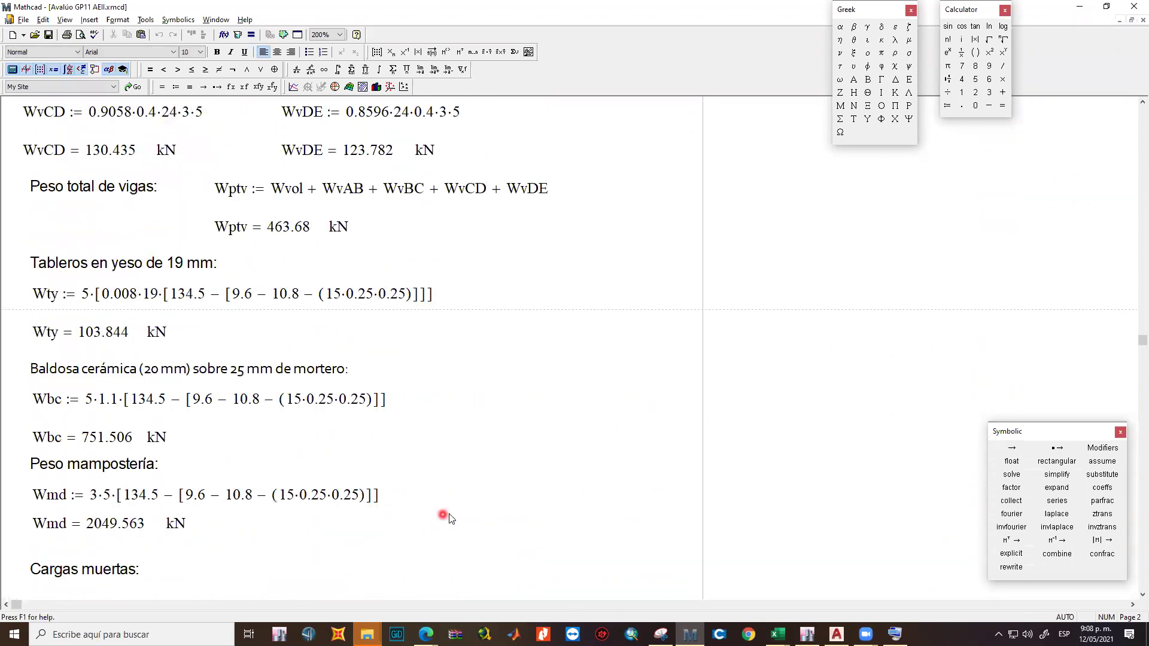
scroll(453, 519, "up", 5)
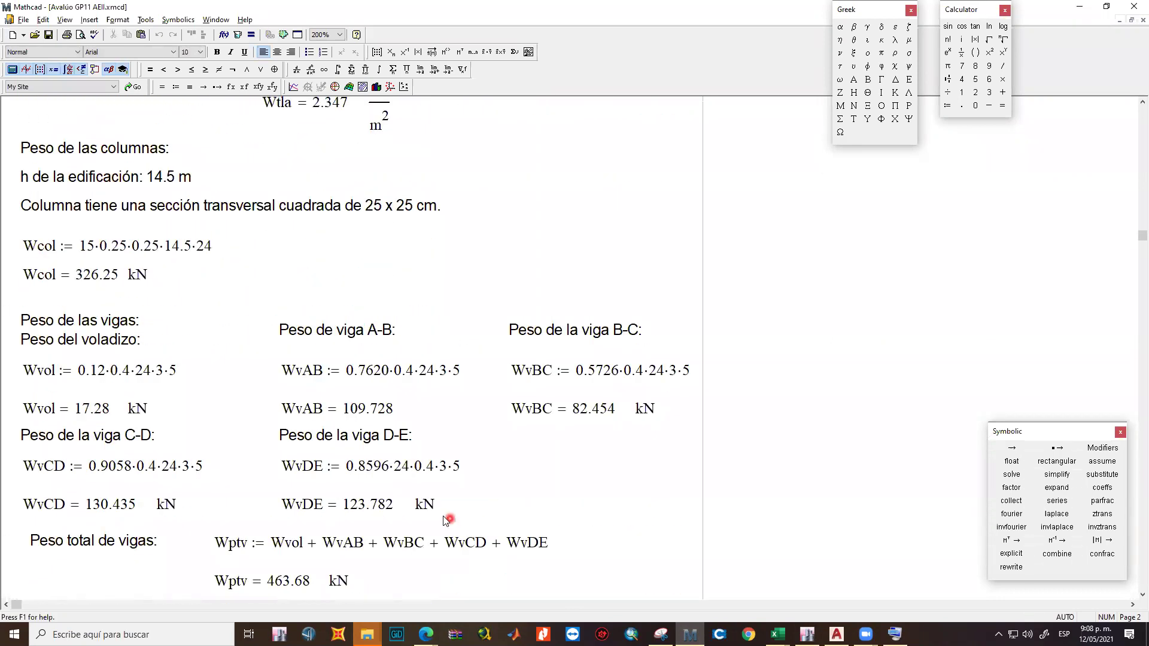
scroll(443, 516, "up", 2)
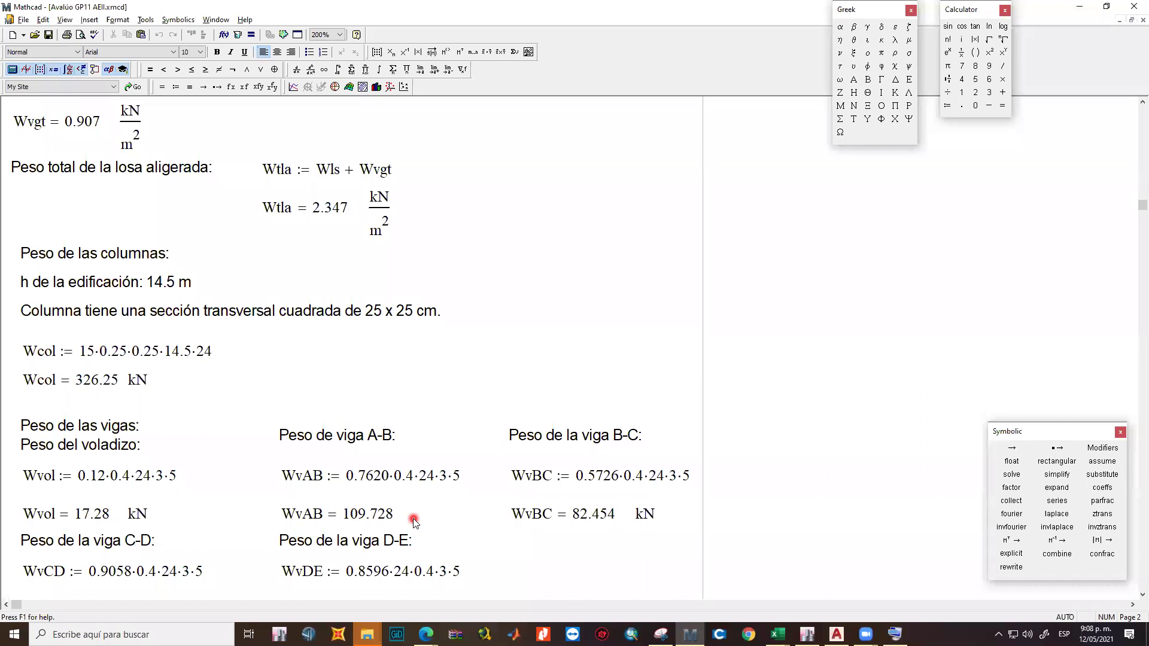
scroll(416, 520, "down", 3)
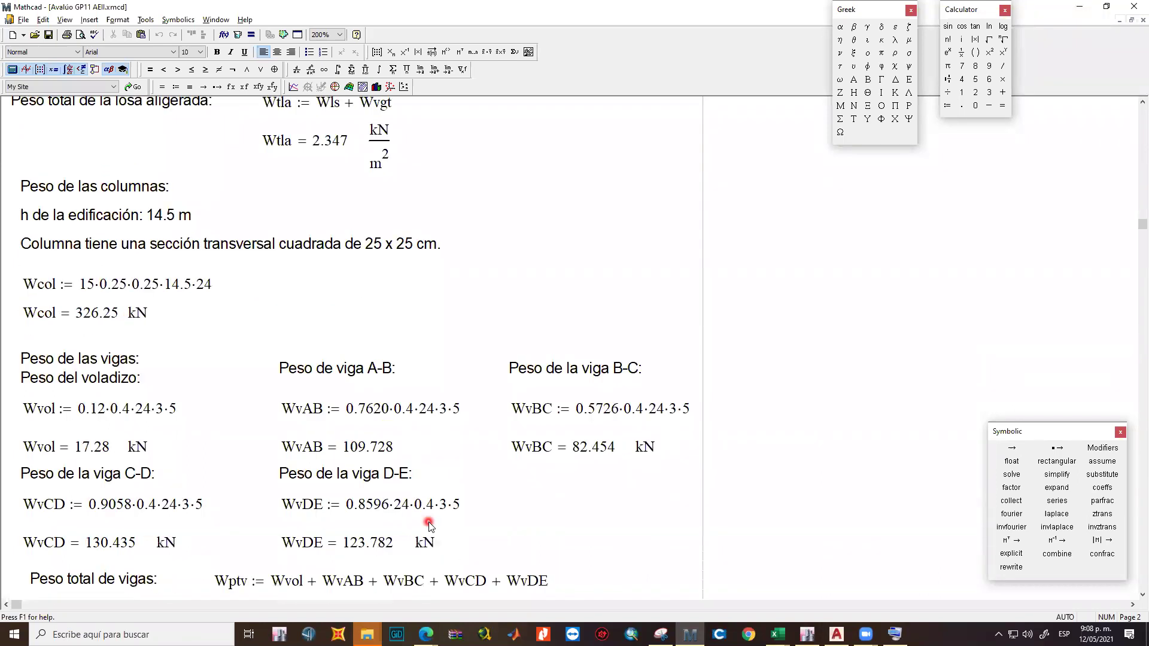
scroll(290, 435, "down", 3)
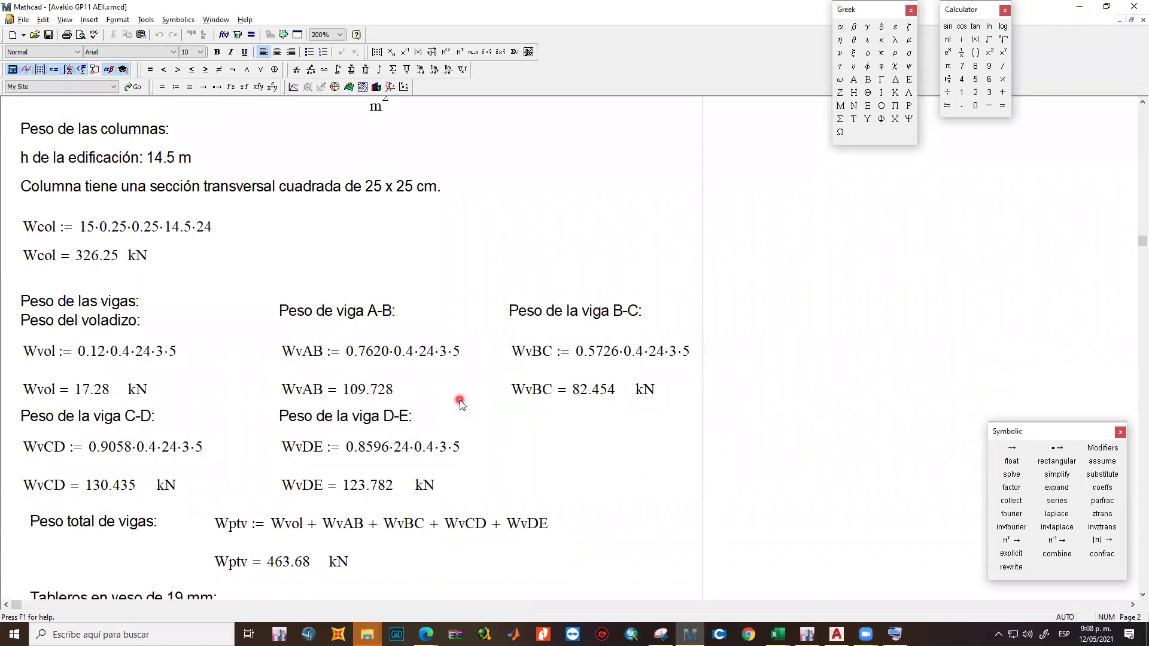
scroll(456, 441, "up", 6)
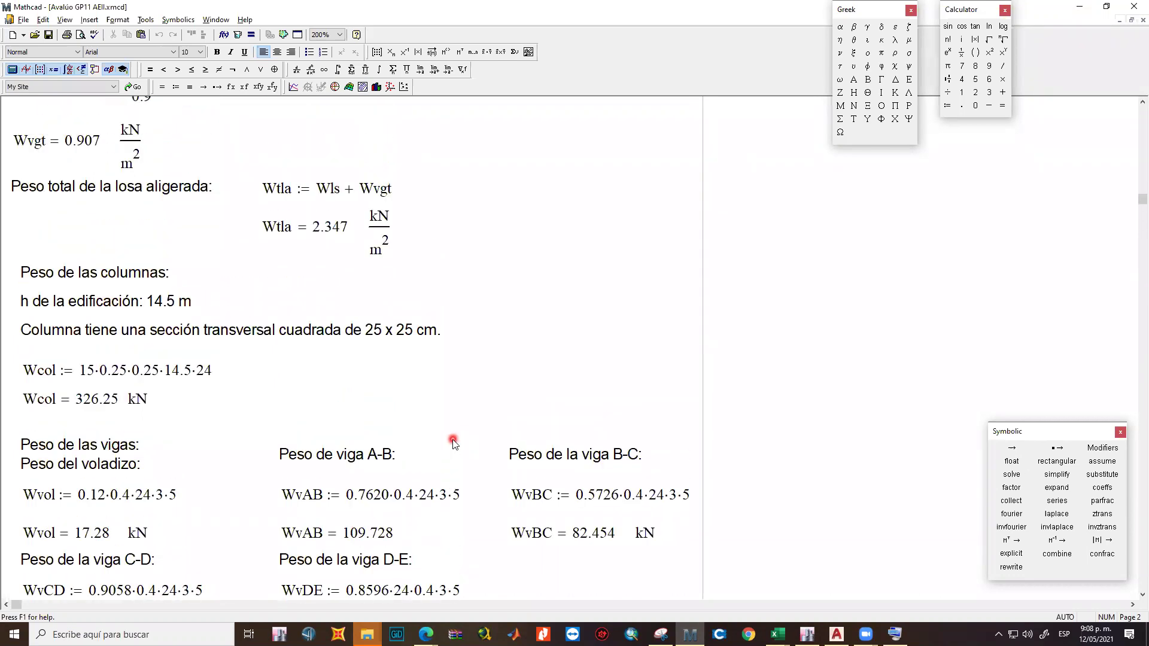
Examine the column weight calculation and the ribbed slab weight above it in the Mathcad worksheet.
left_click(211, 375)
left_click(277, 400)
scroll(370, 443, "up", 3)
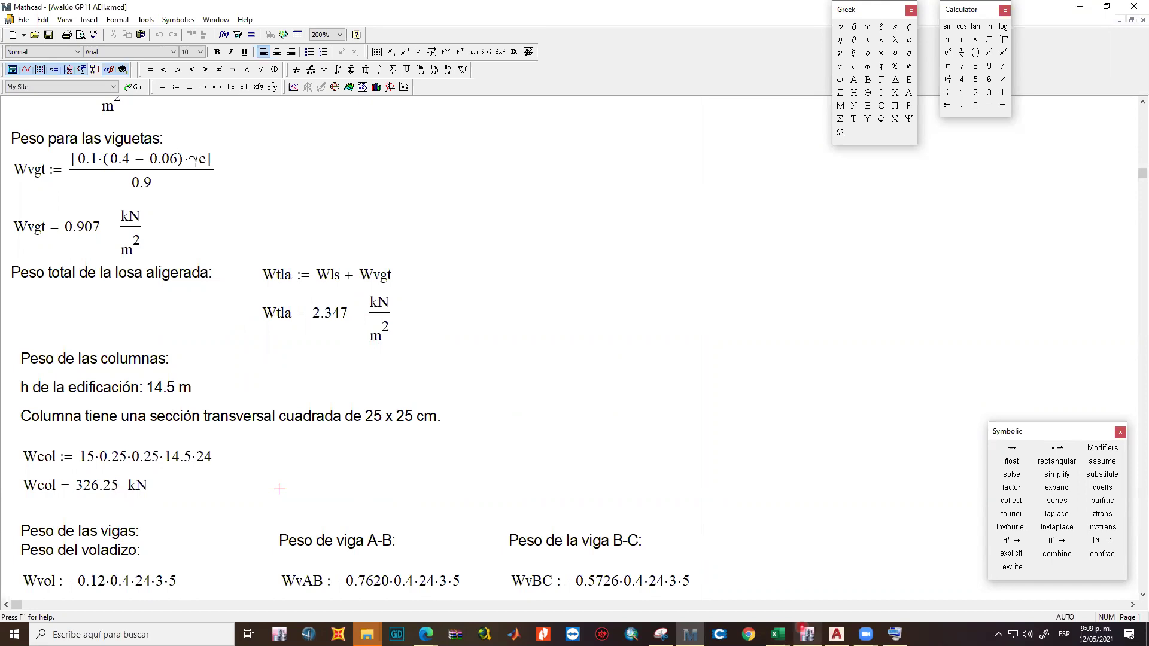
Switch to ETABS and add a new slab property named Placa entrepiso.
left_click(808, 634)
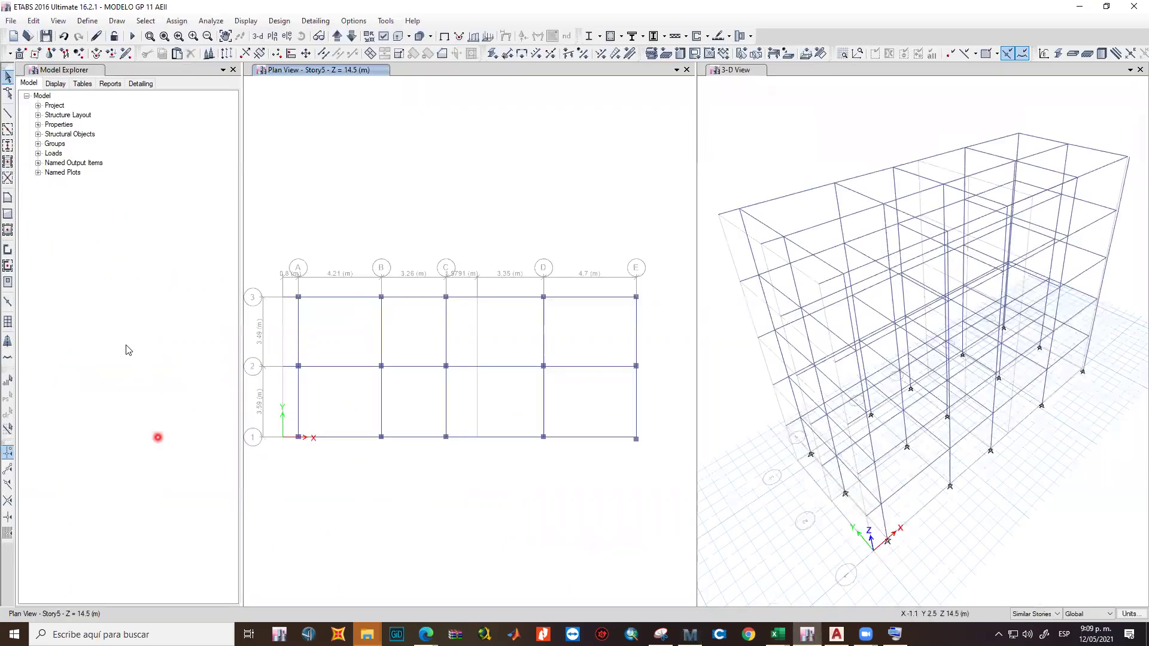
left_click(88, 20)
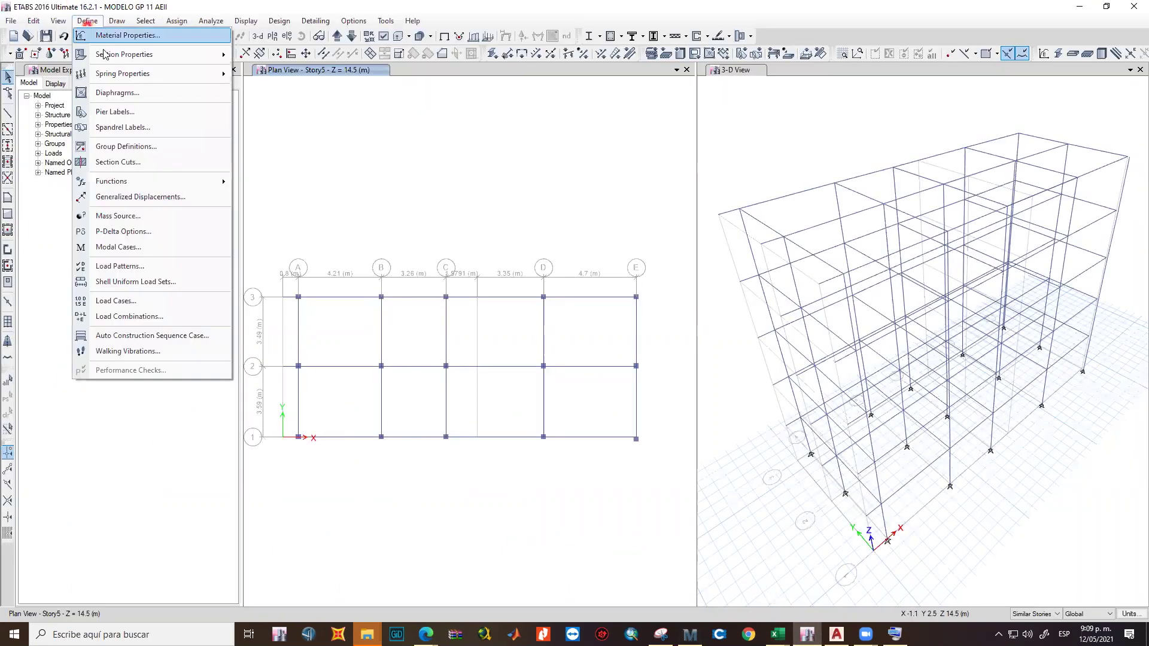
mouse_move(126, 55)
left_click(279, 91)
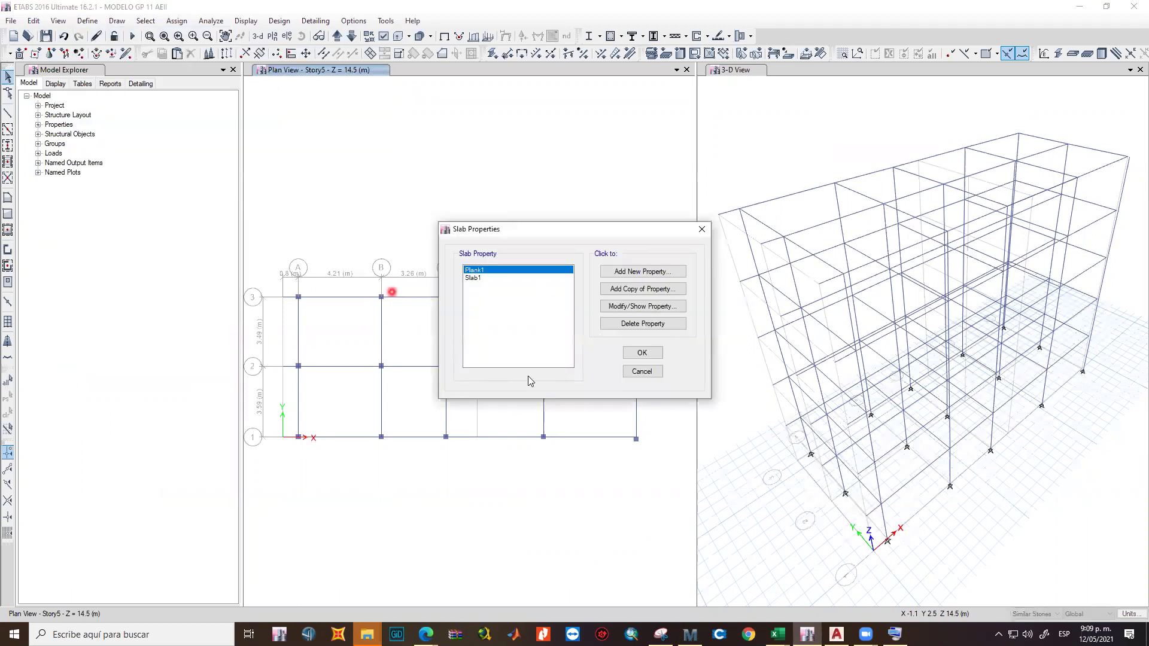
left_click(629, 274)
left_click_drag(591, 186, 539, 187)
type("Placa entrepiso")
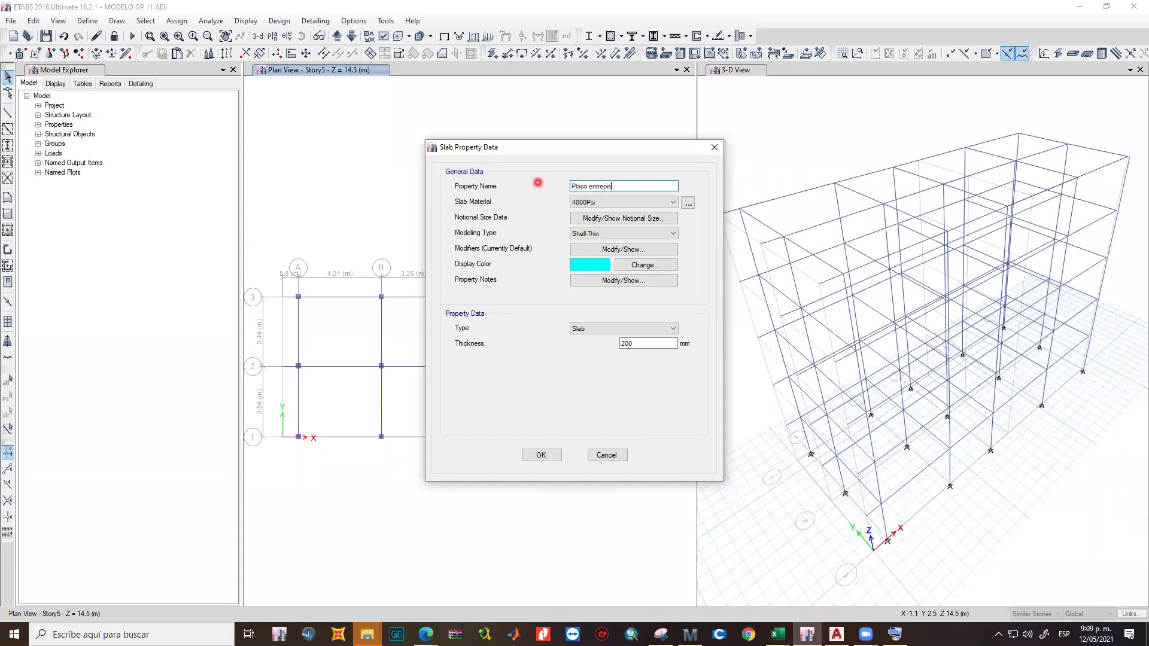
Give the Placa entrepiso slab a 100 mm thickness and the Concreto 21 MPa material.
double_click(626, 344)
type("1")
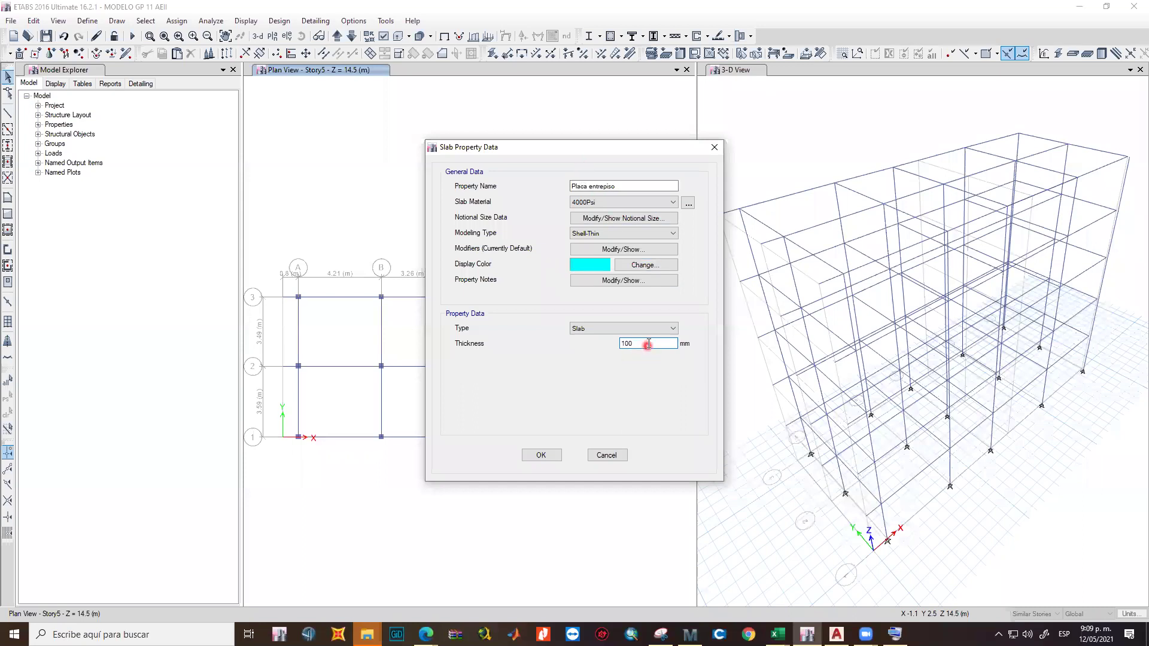
left_click(609, 202)
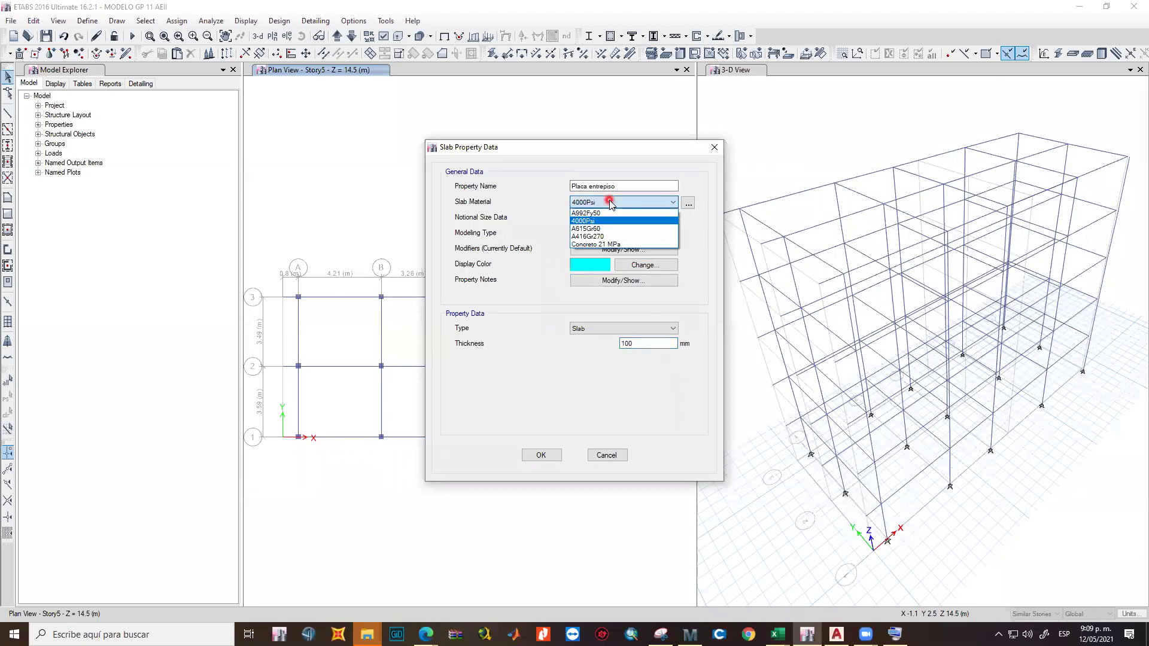
left_click(605, 244)
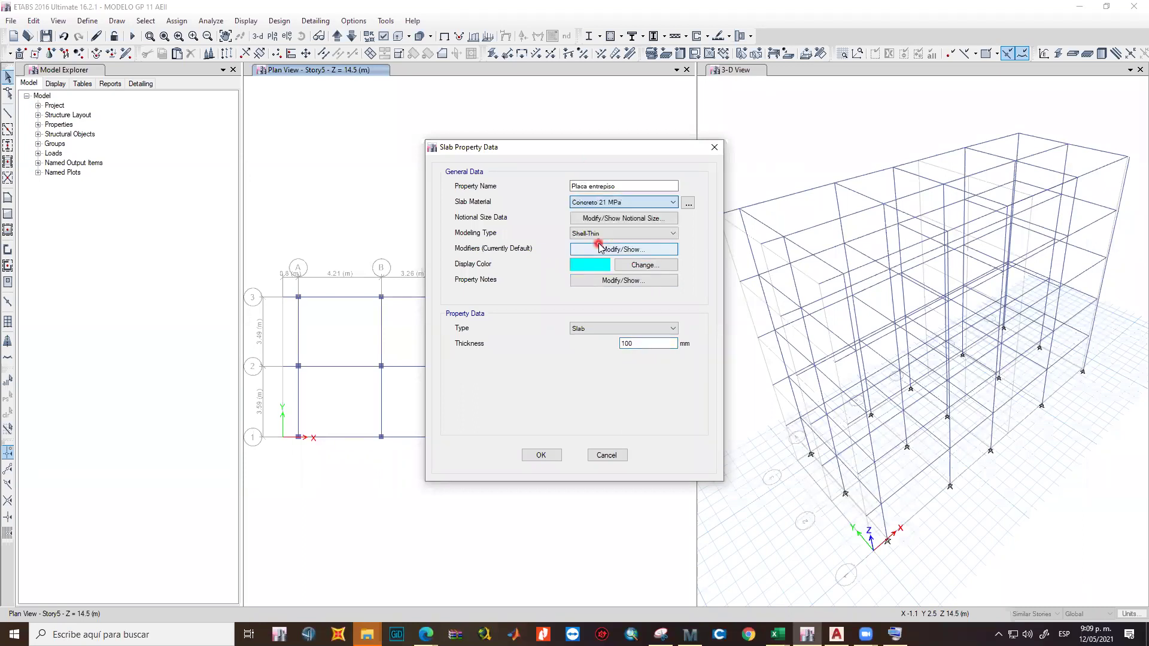
Check the weight per unit volume of the Concreto 21 MPa material, and save the Placa entrepiso slab property.
left_click(688, 203)
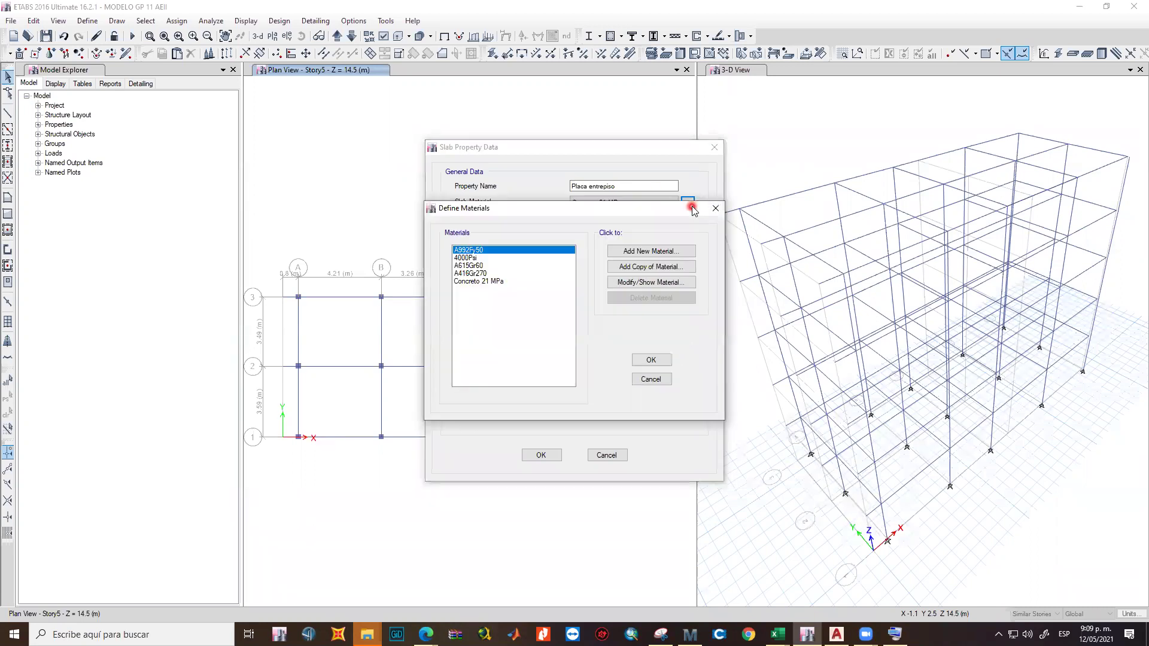
left_click(514, 282)
left_click(629, 282)
double_click(619, 249)
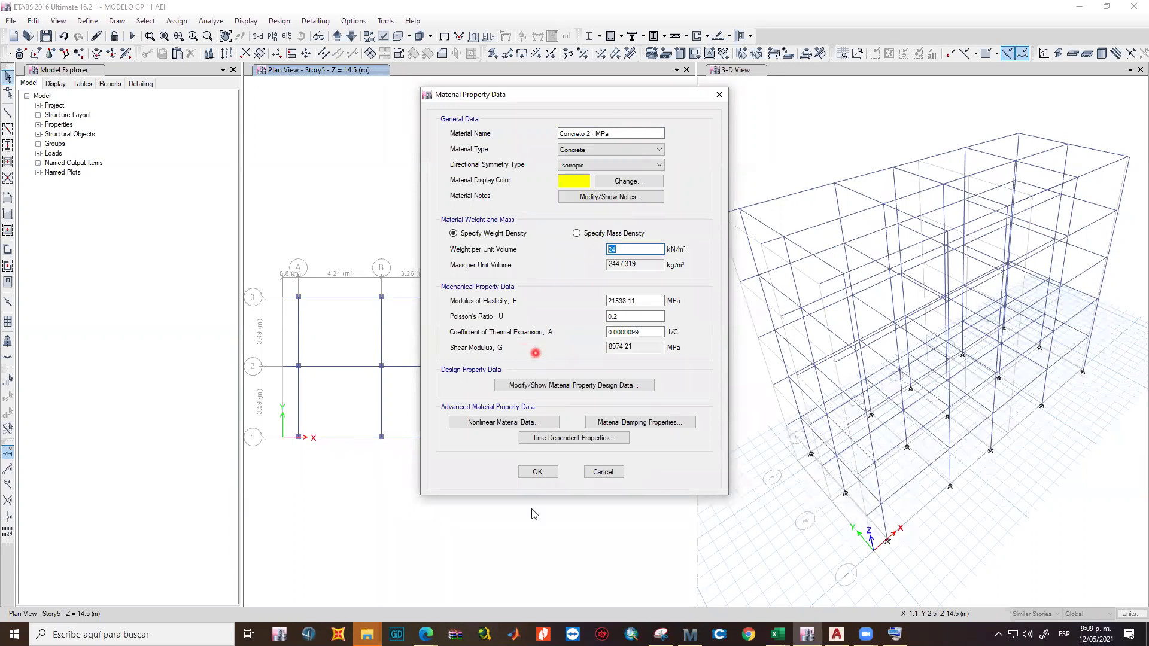
left_click(537, 473)
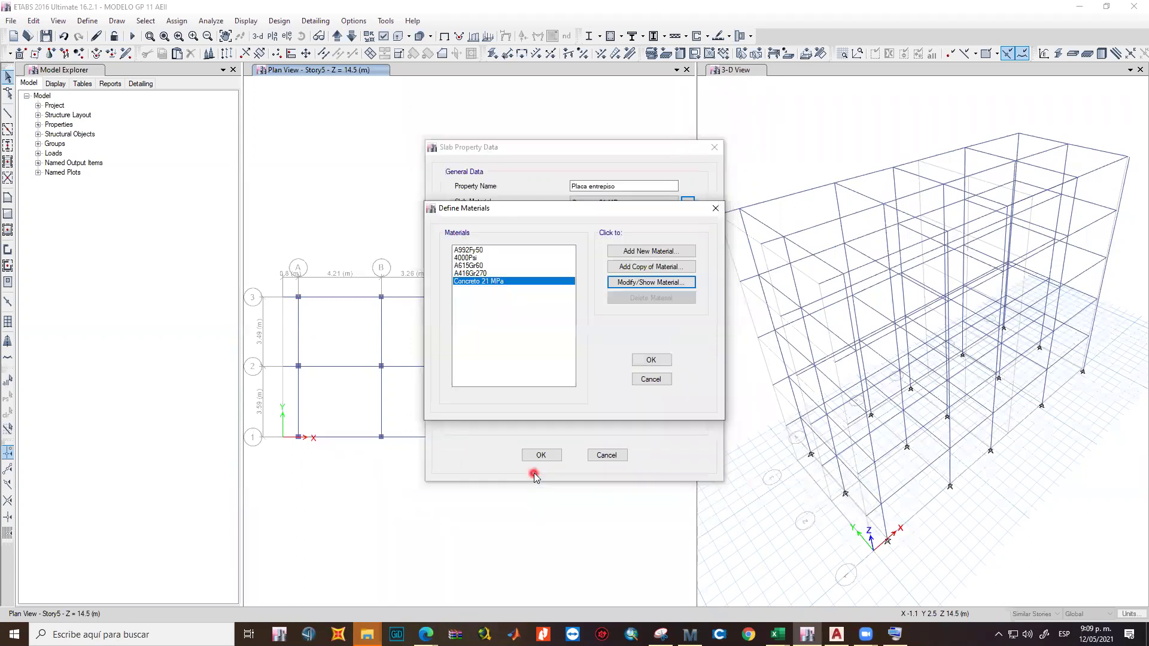
left_click(646, 360)
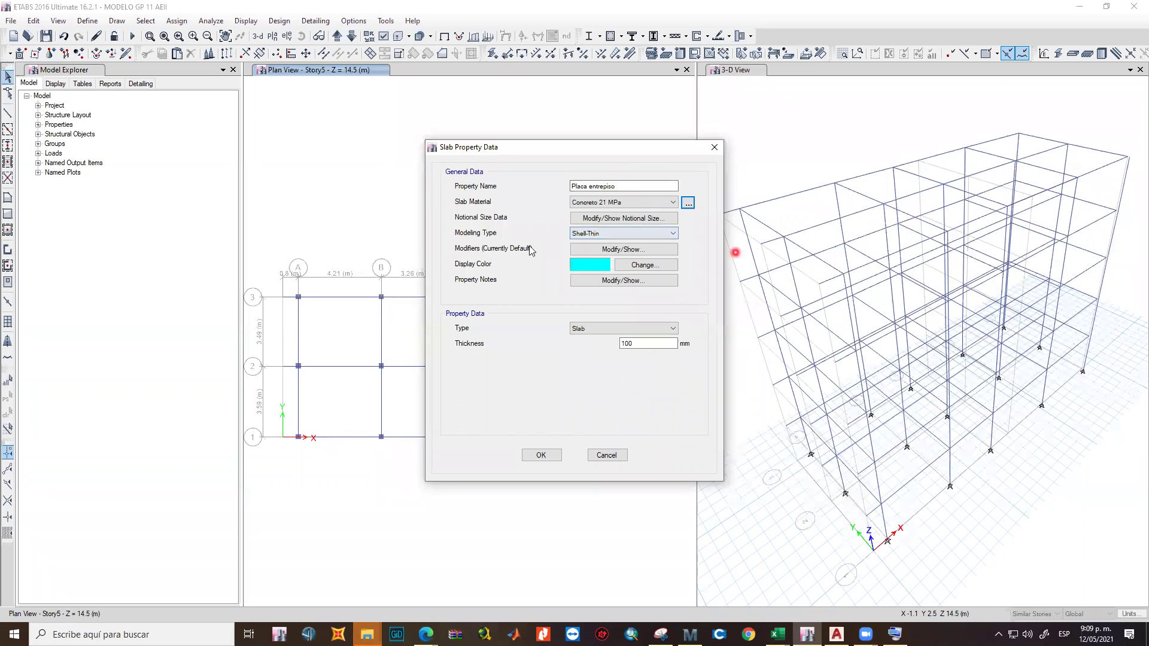
left_click(548, 456)
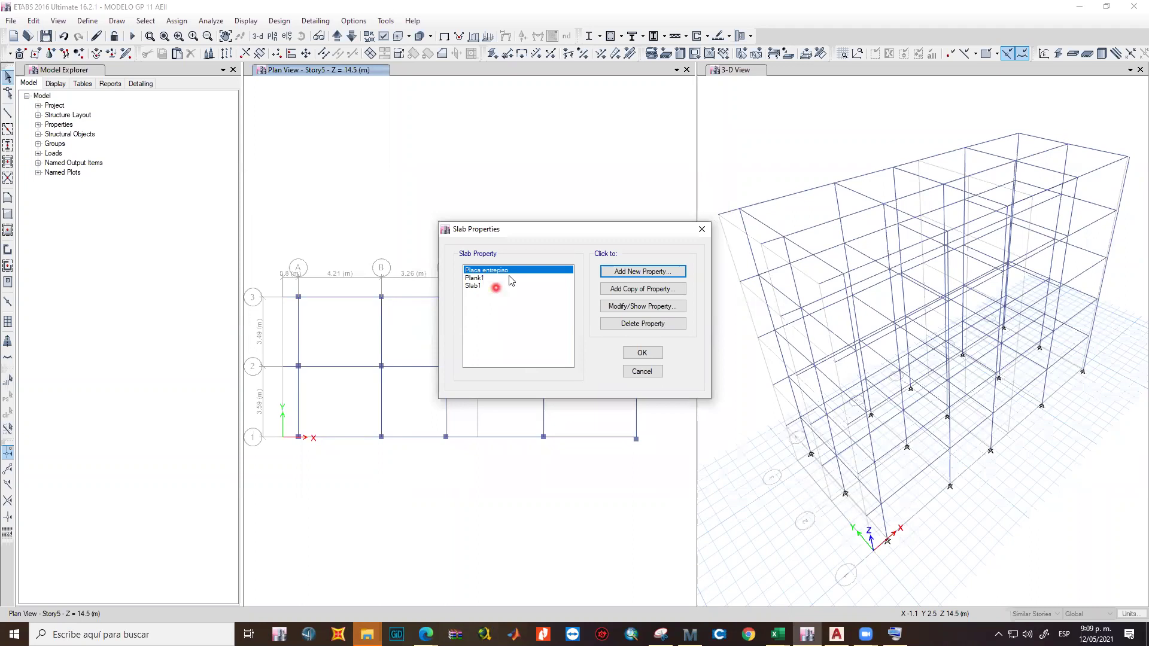
left_click(641, 354)
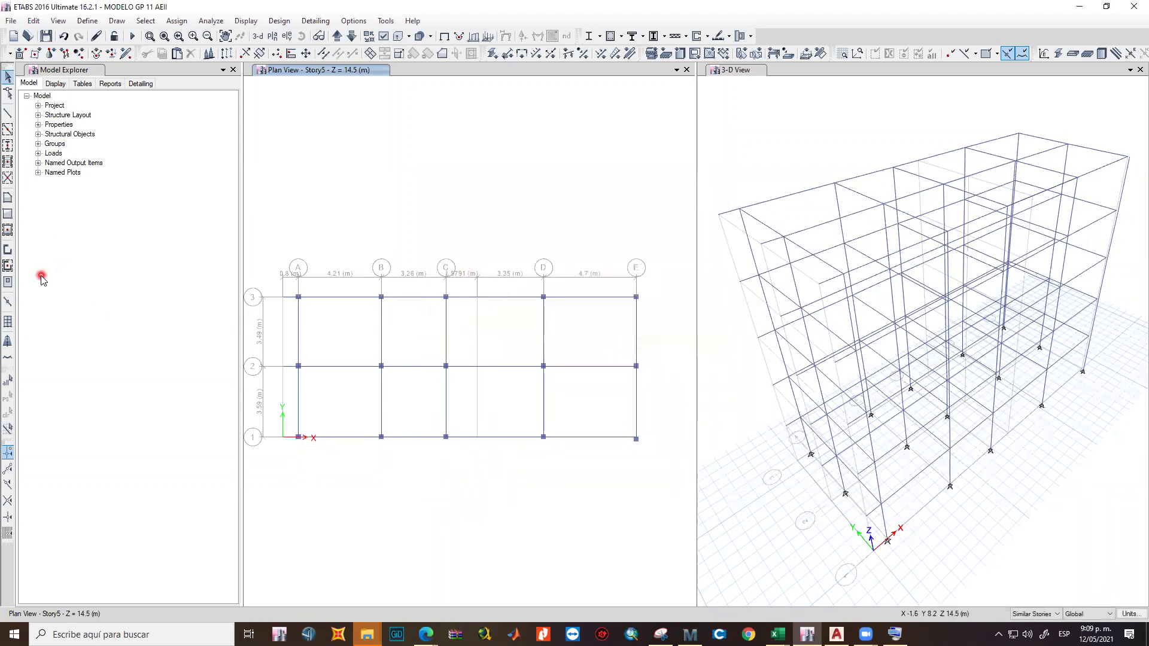
Start the floor area drawing tool and choose Placa entrepiso as the property, dropping the outline begun at grid point A-1.
left_click(8, 202)
left_click(7, 229)
left_click(9, 198)
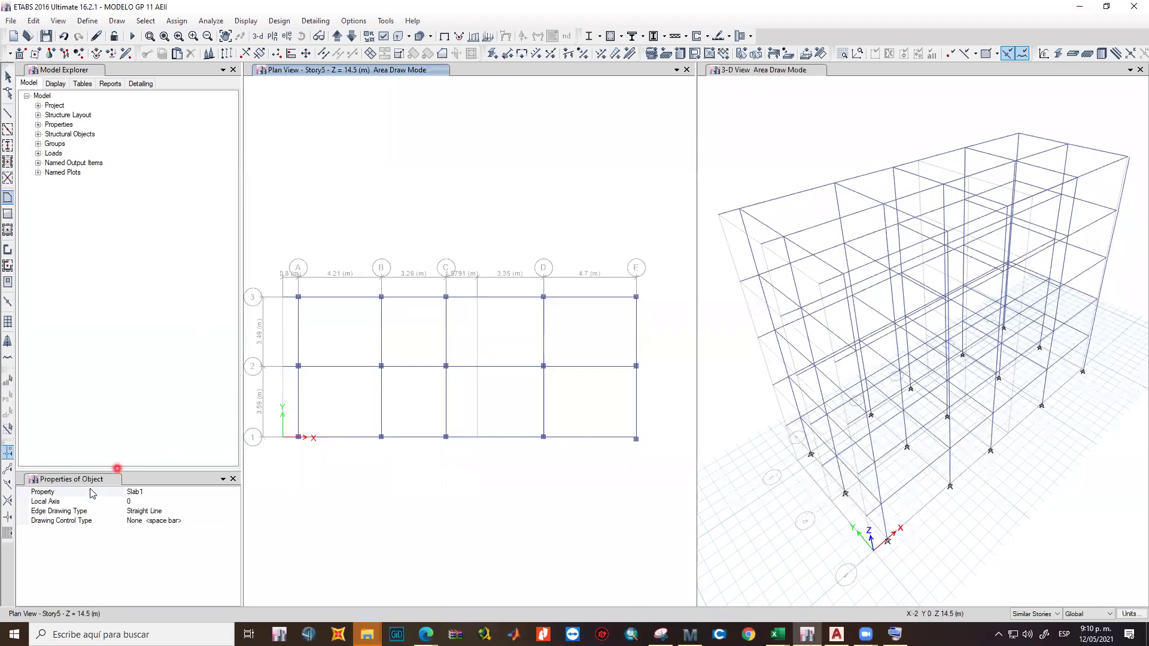
left_click(157, 496)
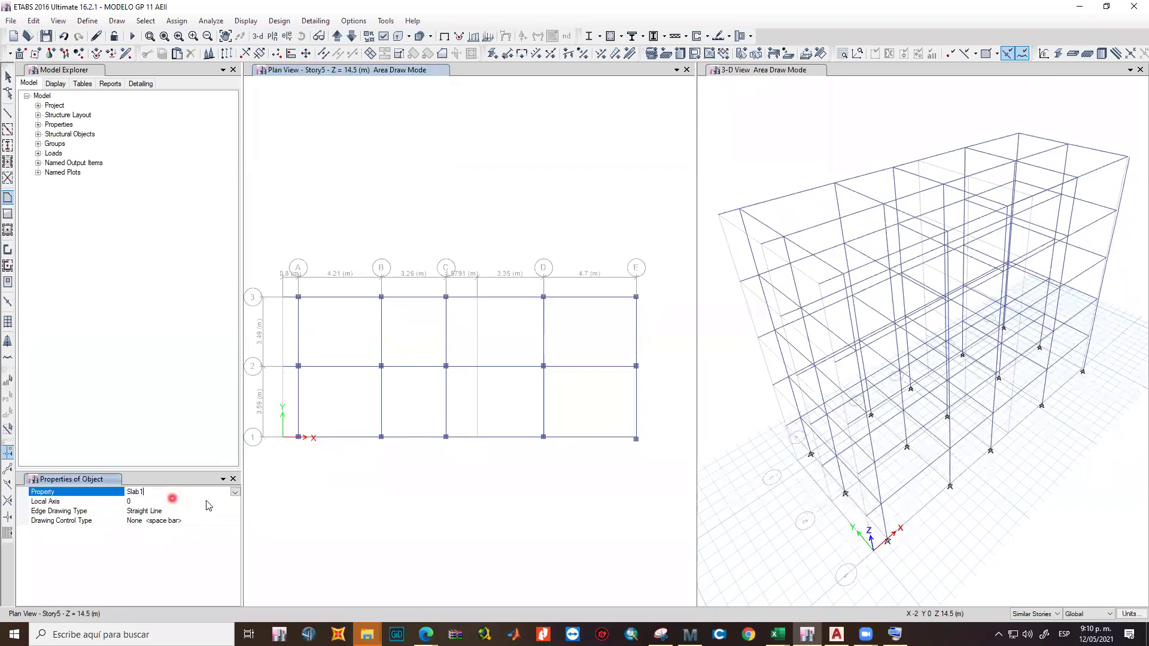
left_click(235, 493)
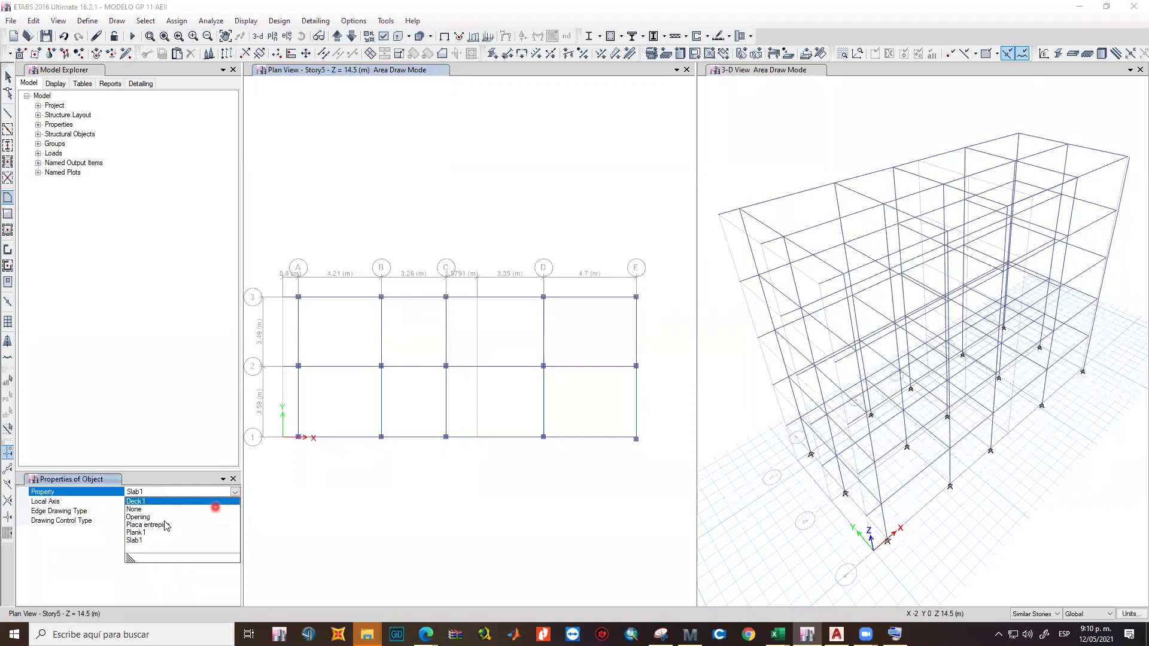
left_click(196, 527)
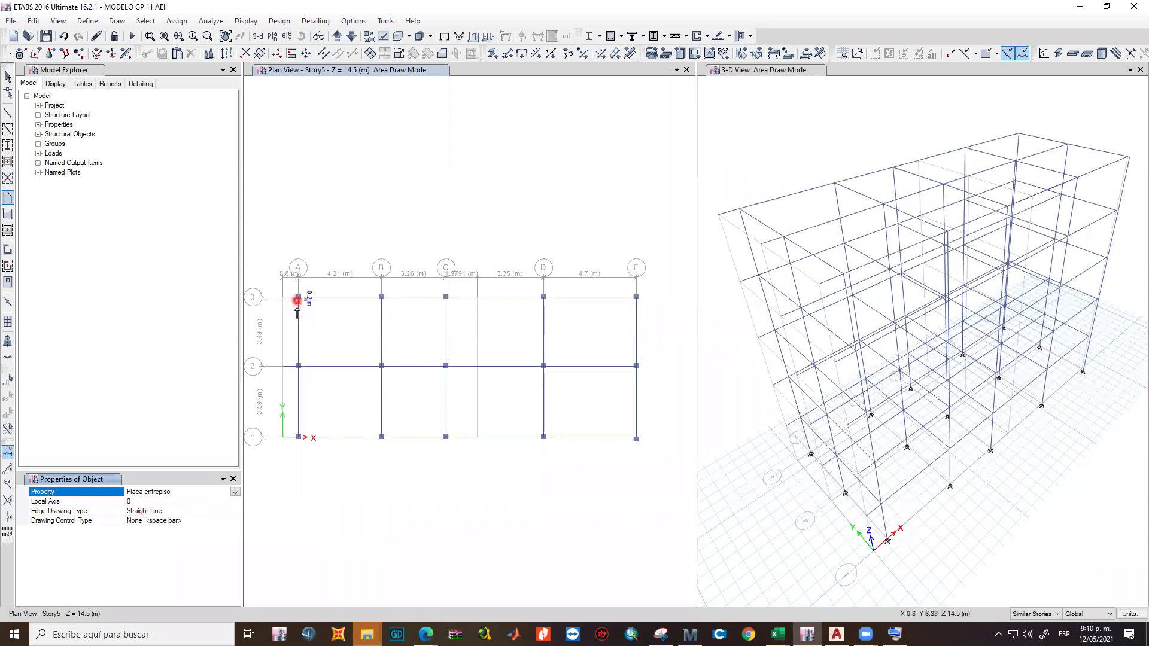
left_click(298, 437)
key("Escape")
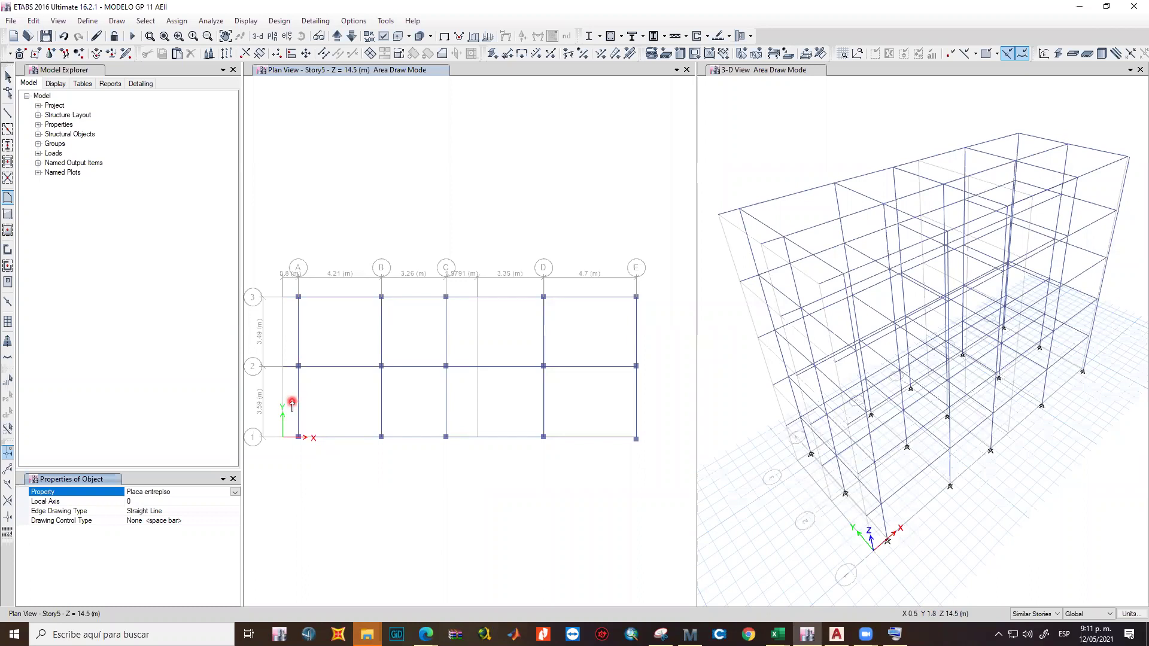
Open NSR 10 titulo B.pdf and find Tabla B.4.2.1-1 with the minimum uniformly distributed live loads.
left_click(369, 636)
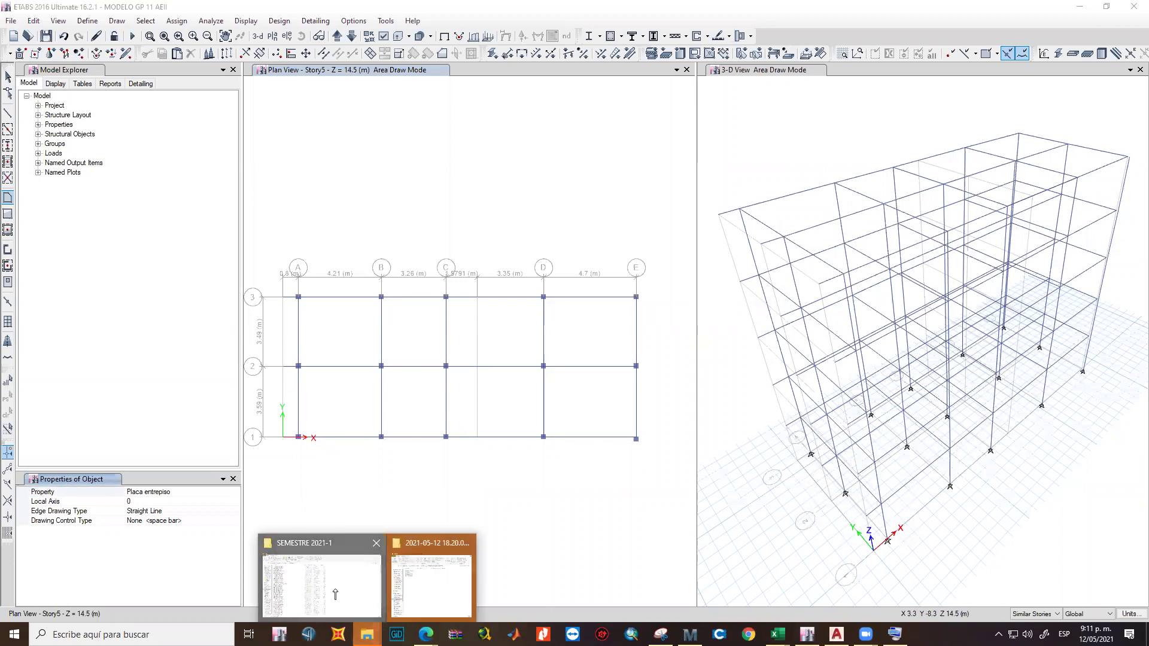
left_click(39, 408)
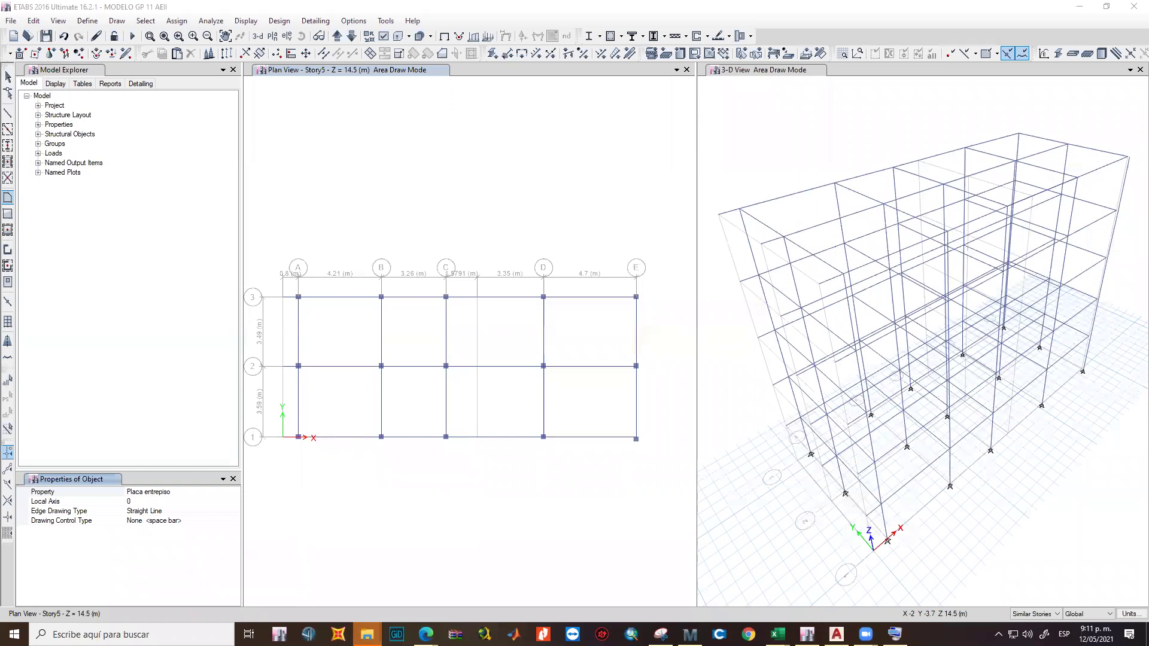
left_click(279, 344)
key("alt+Tab")
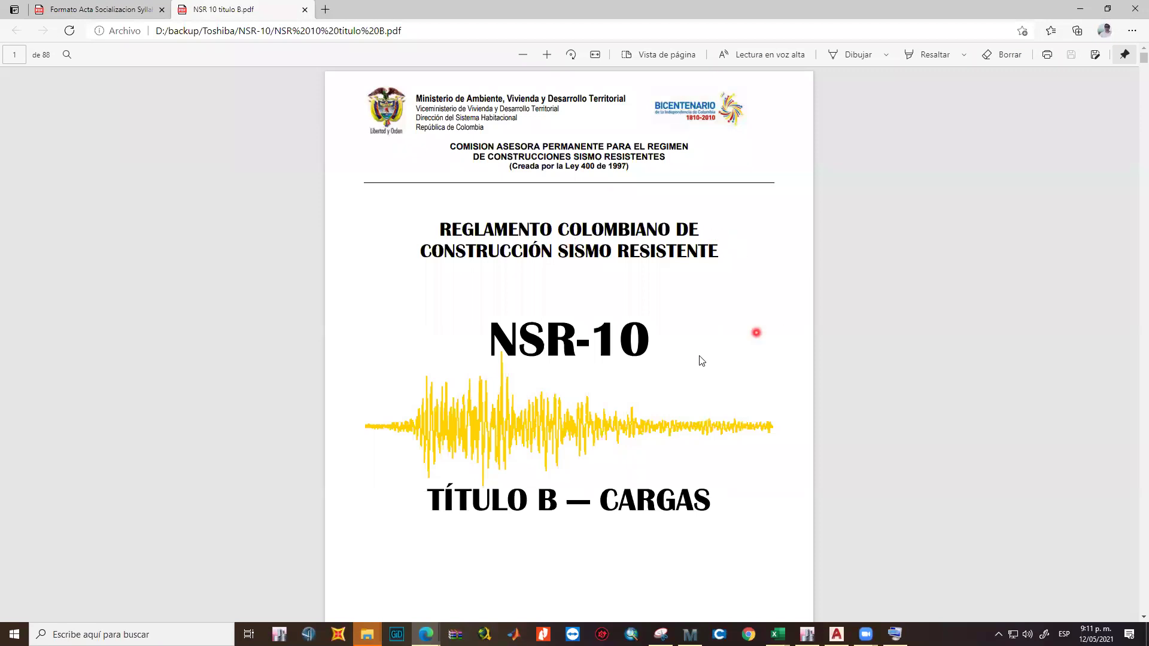
scroll(631, 442, "down", 10)
scroll(631, 441, "down", 20)
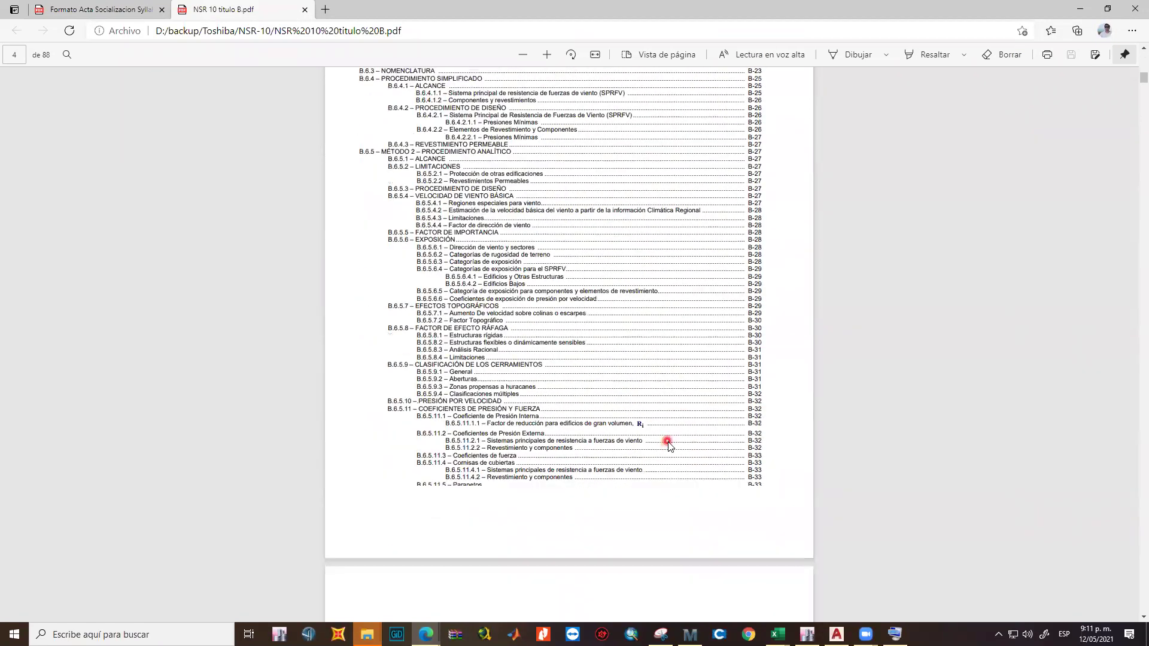
scroll(692, 451, "down", 20)
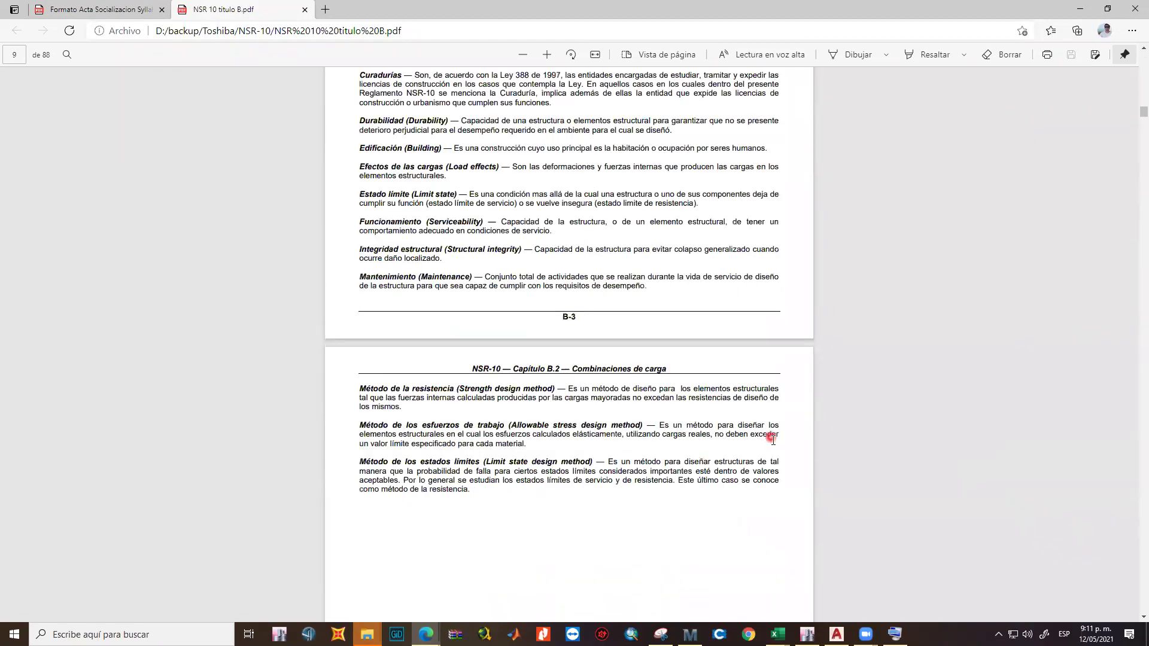
scroll(707, 459, "down", 20)
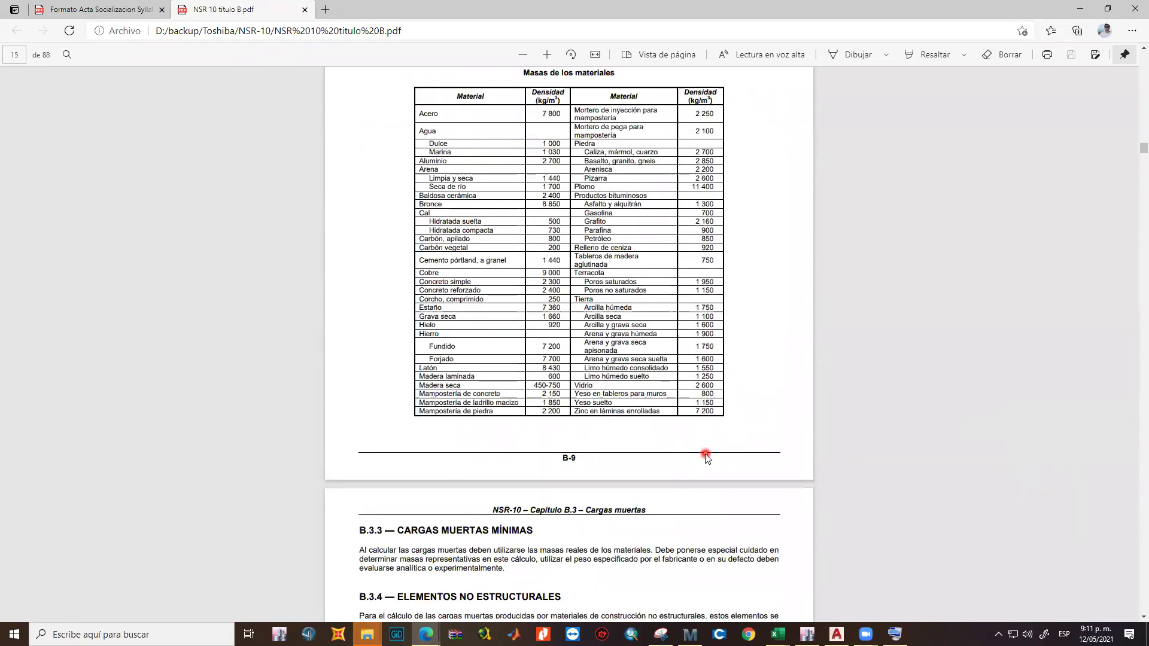
scroll(708, 459, "down", 20)
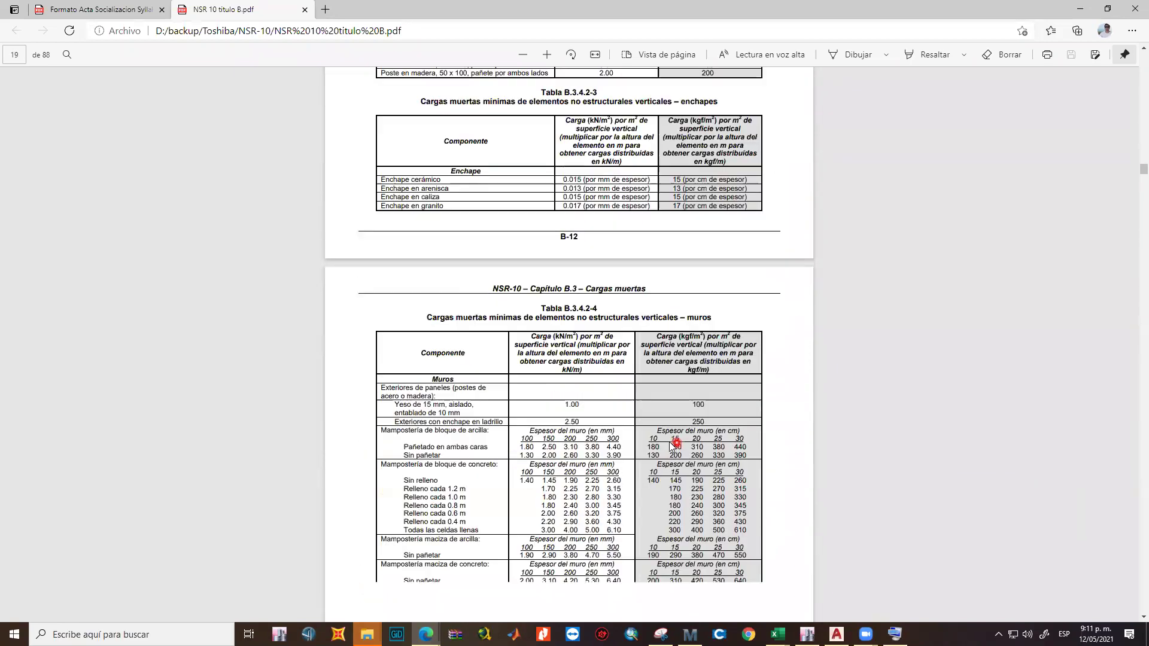
scroll(662, 442, "up", 9)
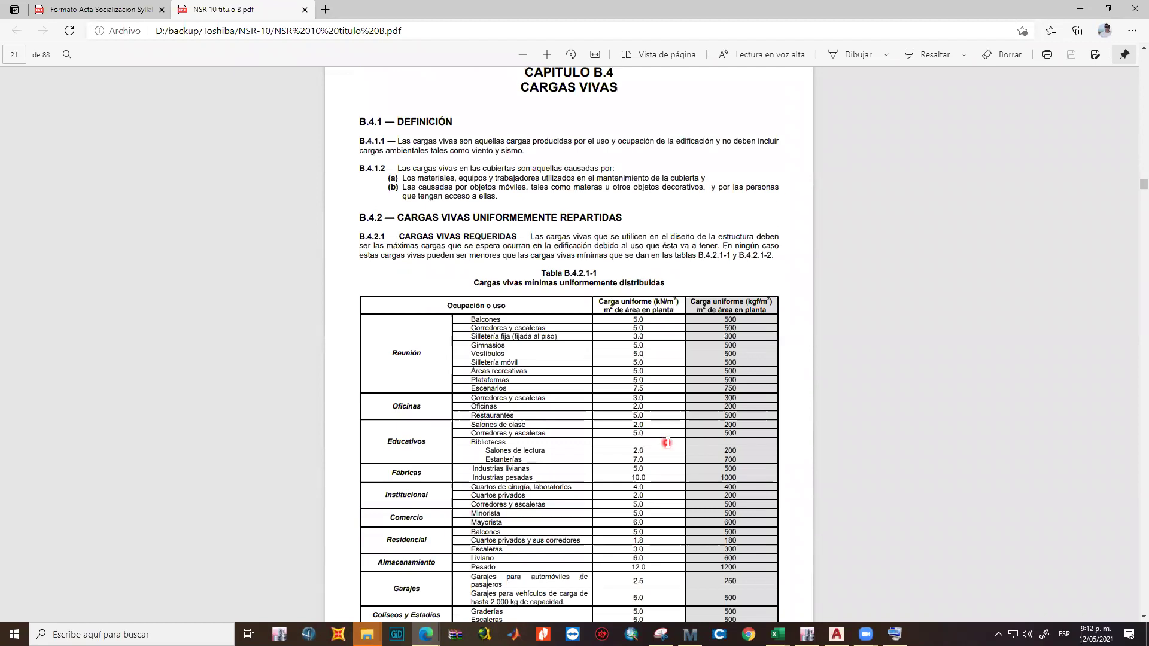
Examine the Residencial live loads for balconies, private rooms with their corridors, and stairs in Tabla B.4.2.1-1.
scroll(672, 448, "up", 5, "ctrl")
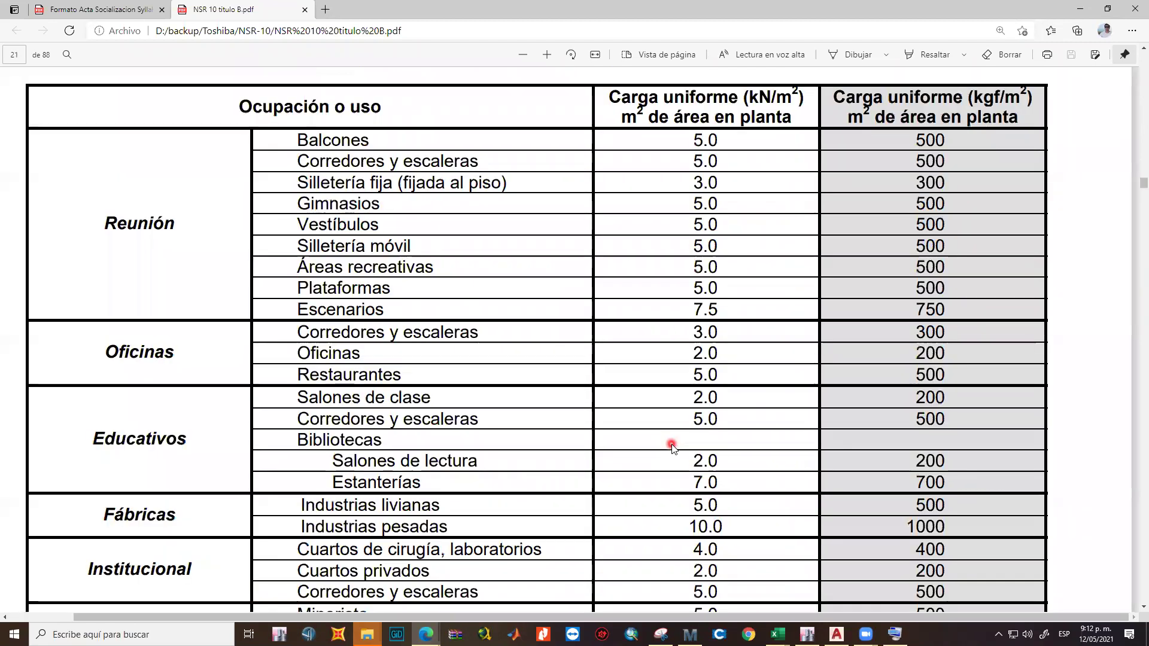
scroll(238, 437, "up", 1)
scroll(238, 437, "down", 5)
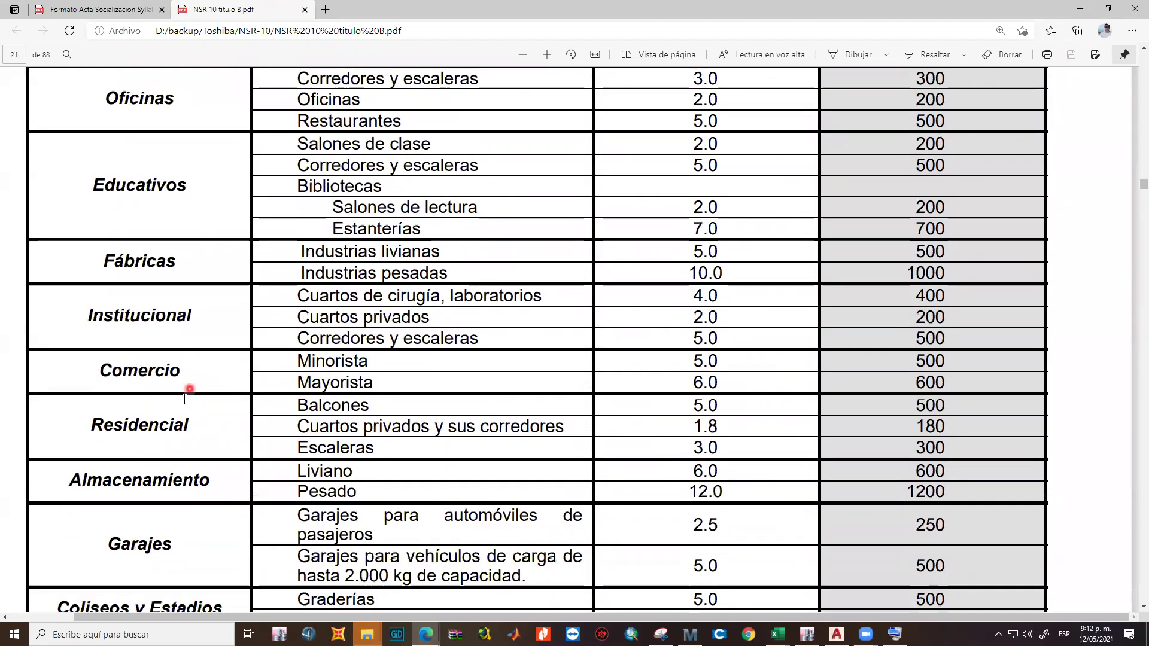
mouse_move(91, 423)
left_mouse_down()
mouse_move(203, 421)
mouse_move(69, 427)
left_mouse_up()
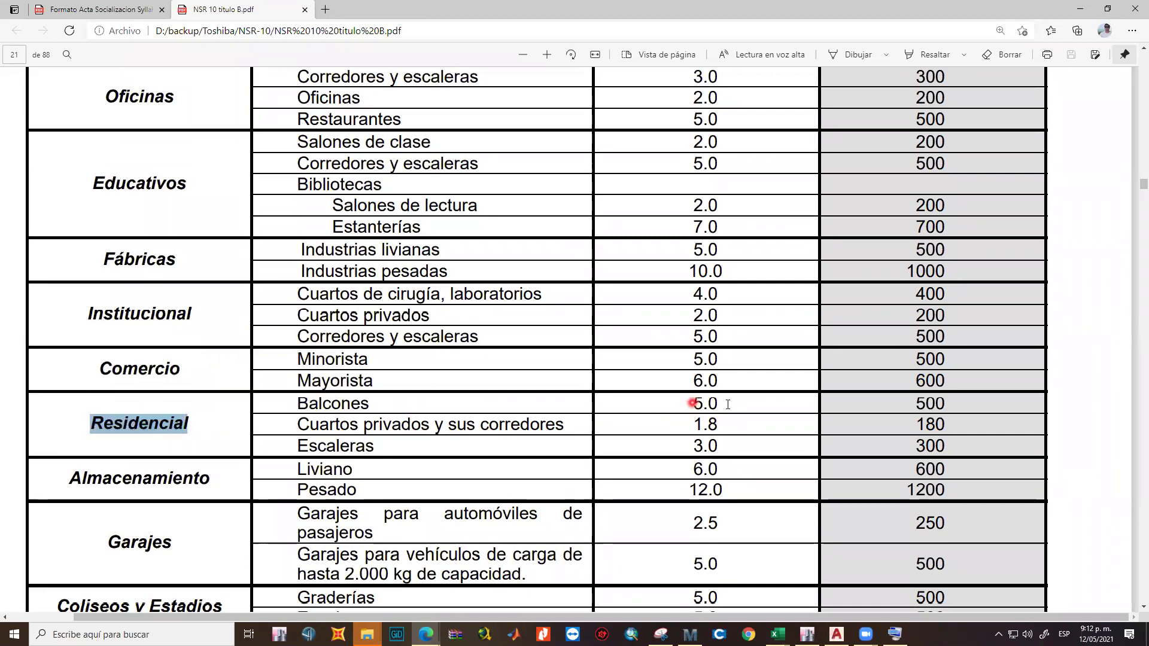
left_click_drag(692, 402, 727, 404)
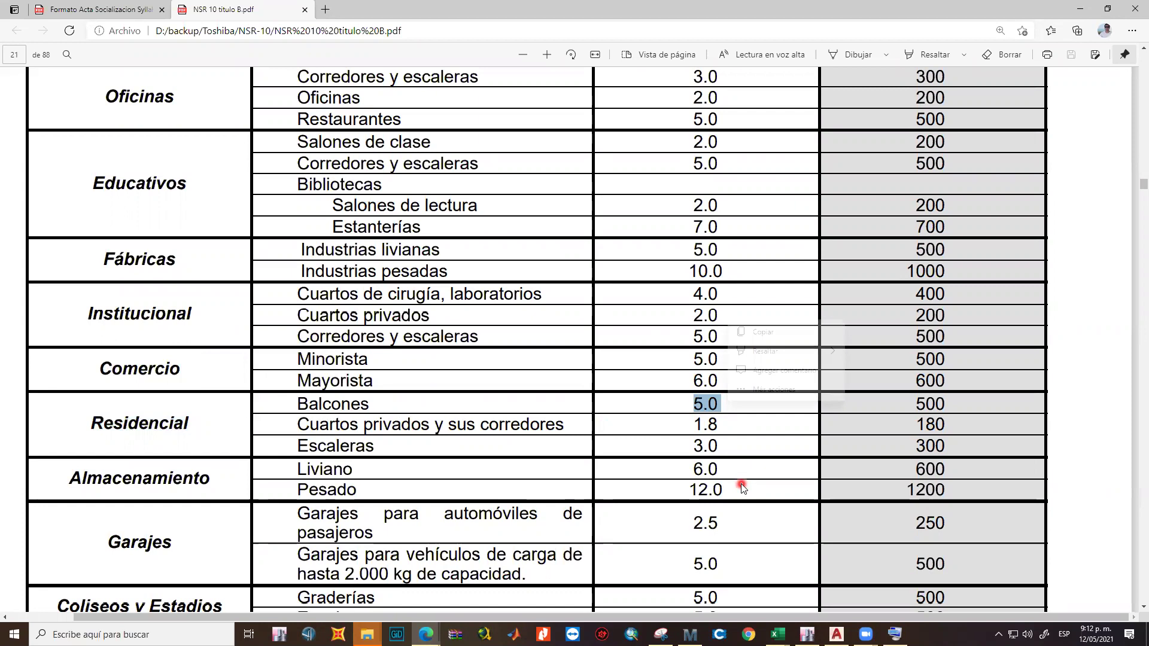
left_click_drag(708, 422, 718, 447)
left_click(718, 447)
left_click_drag(791, 420, 637, 405)
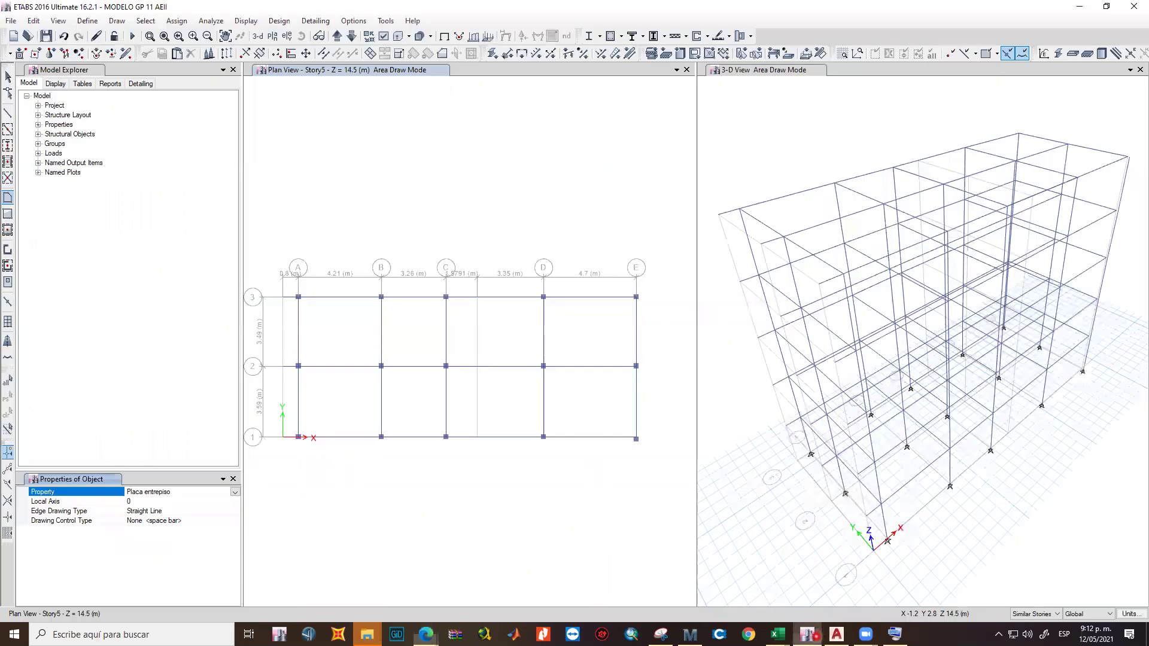
Return to ETABS, inspect the Story5 plan between axes A and E, and leave the area drawing mode.
left_click(807, 634)
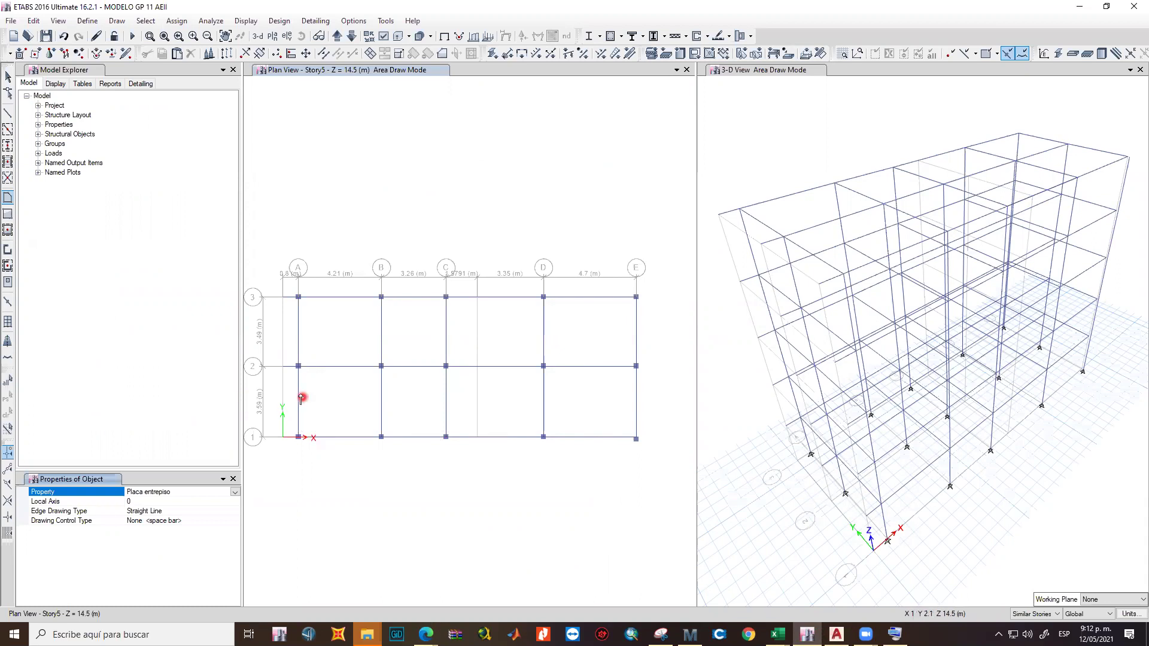
scroll(299, 296, "up", 5)
left_click(304, 326)
scroll(379, 359, "down", 3)
scroll(419, 369, "up", 4)
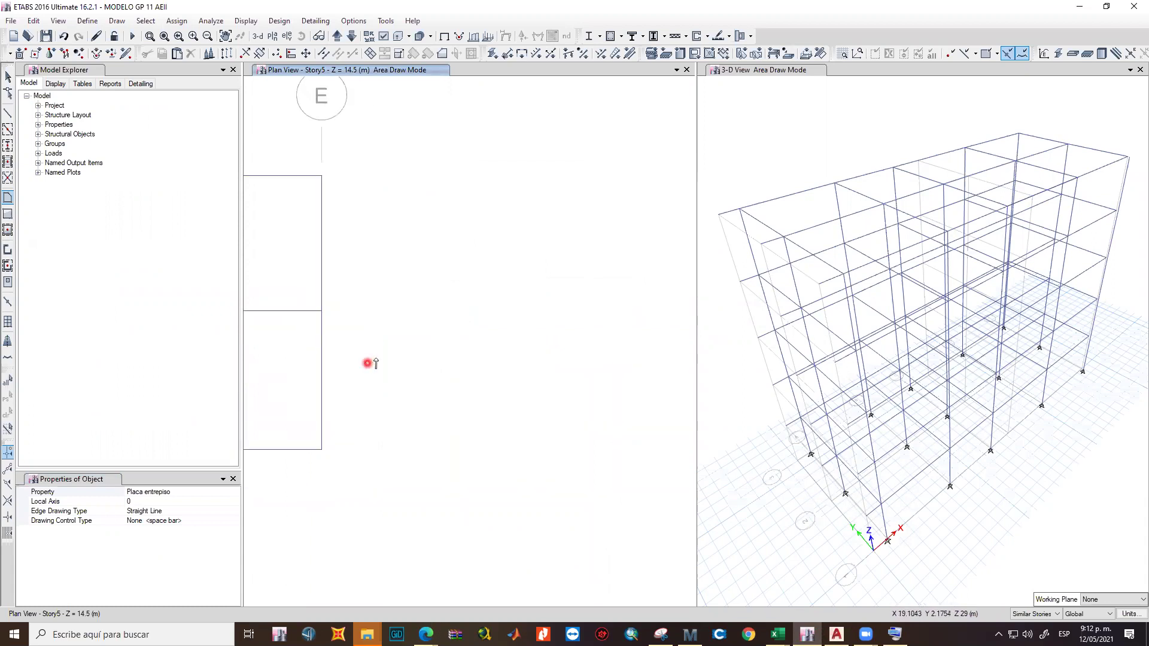
scroll(367, 363, "down", 4)
left_click(741, 333)
key("Escape")
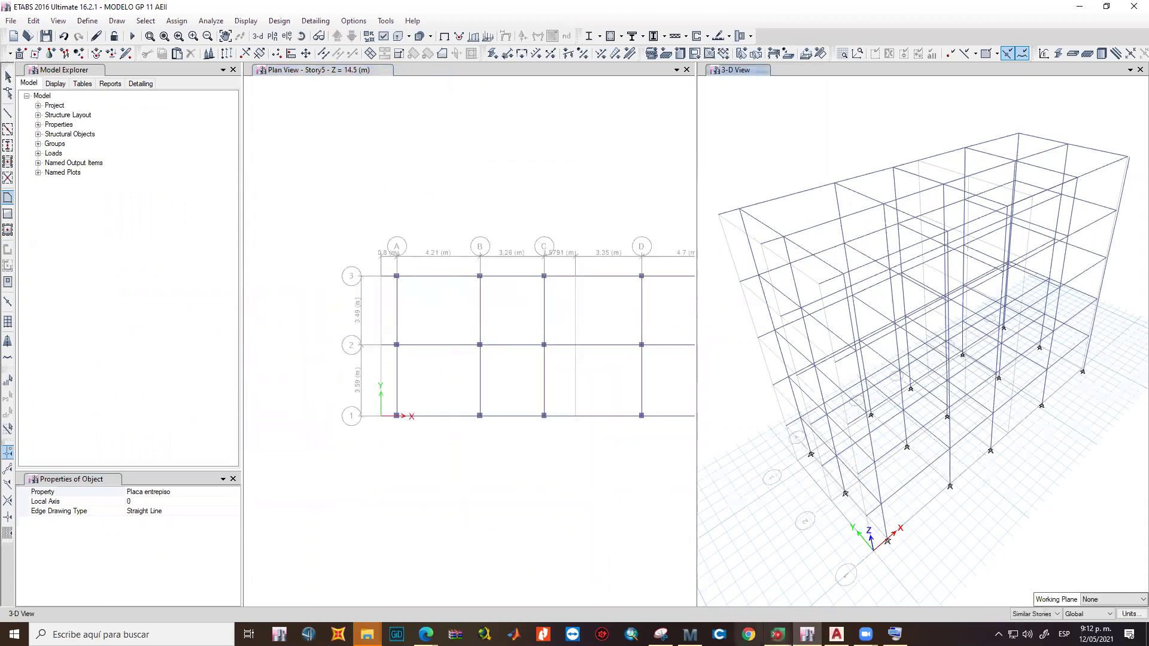
Switch to AutoCAD and examine the Planta Tercer Piso and Planta Segundo Piso for openings around the stairs and between axes C and D.
left_click(837, 634)
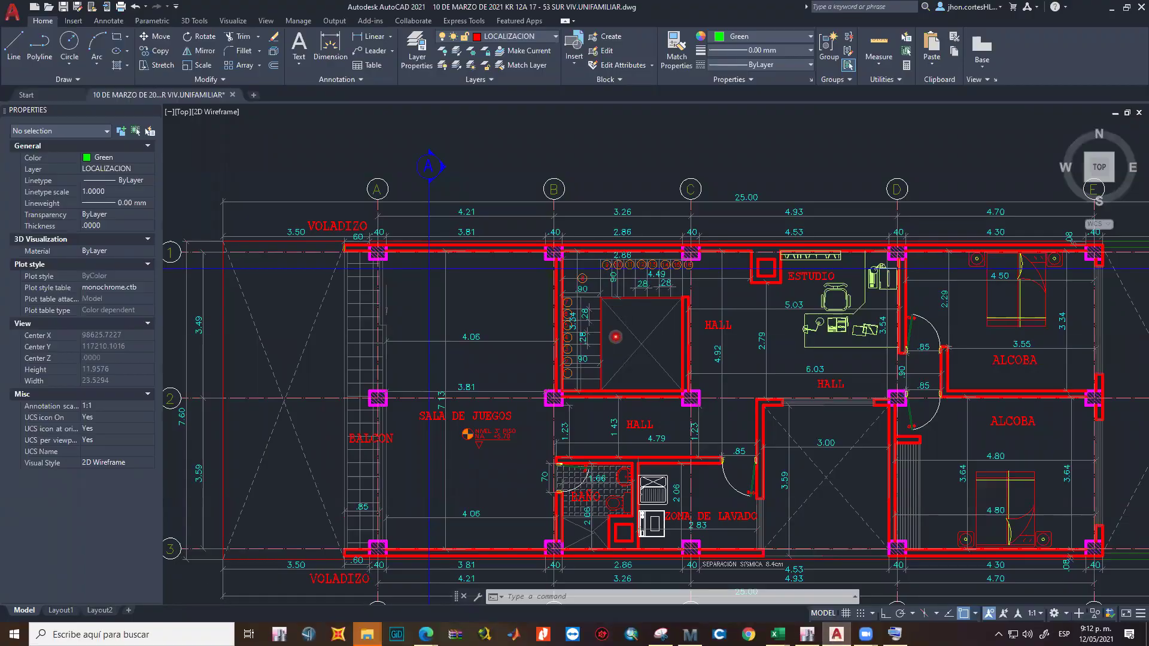
scroll(615, 337, "up", 2)
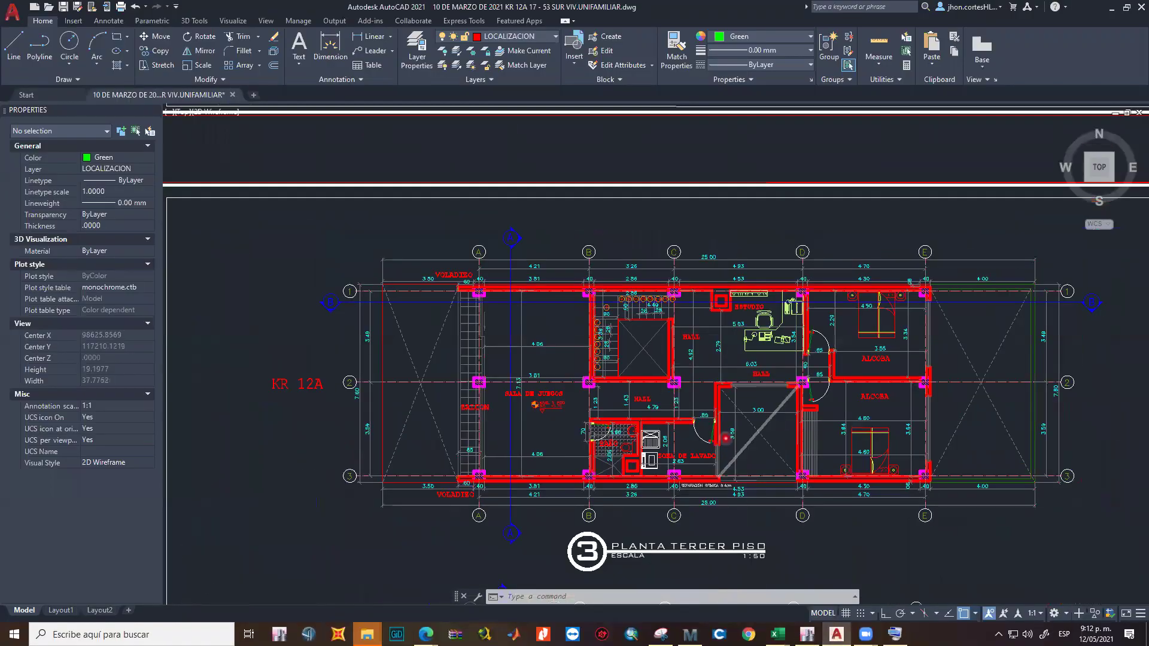
scroll(662, 364, "down", 4)
scroll(647, 375, "up", 4)
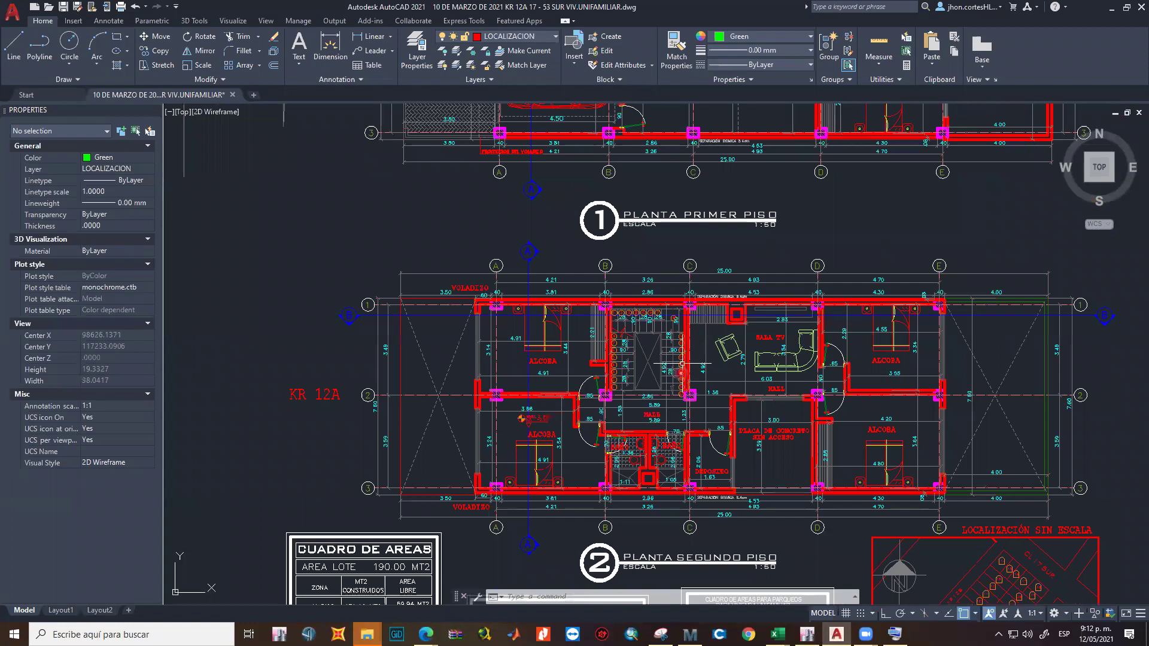
scroll(788, 431, "up", 4)
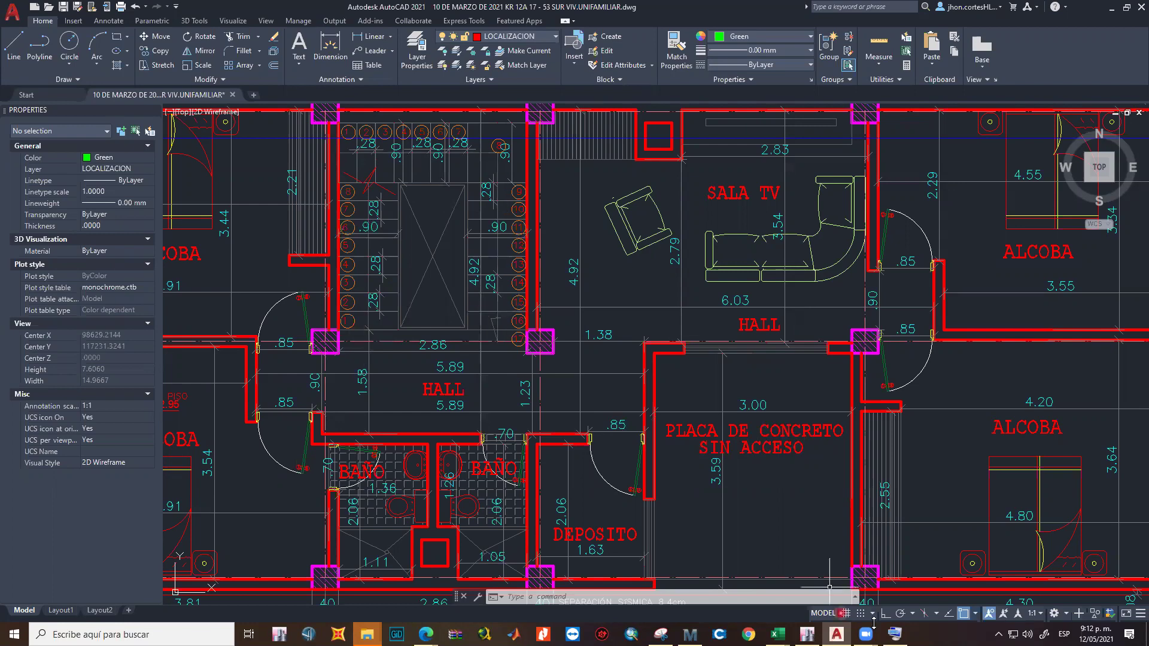
Return to ETABS and start the Placa entrepiso outline on Story5 at grid point A-3, continuing through B-3, B-2 and C-2.
left_click(808, 635)
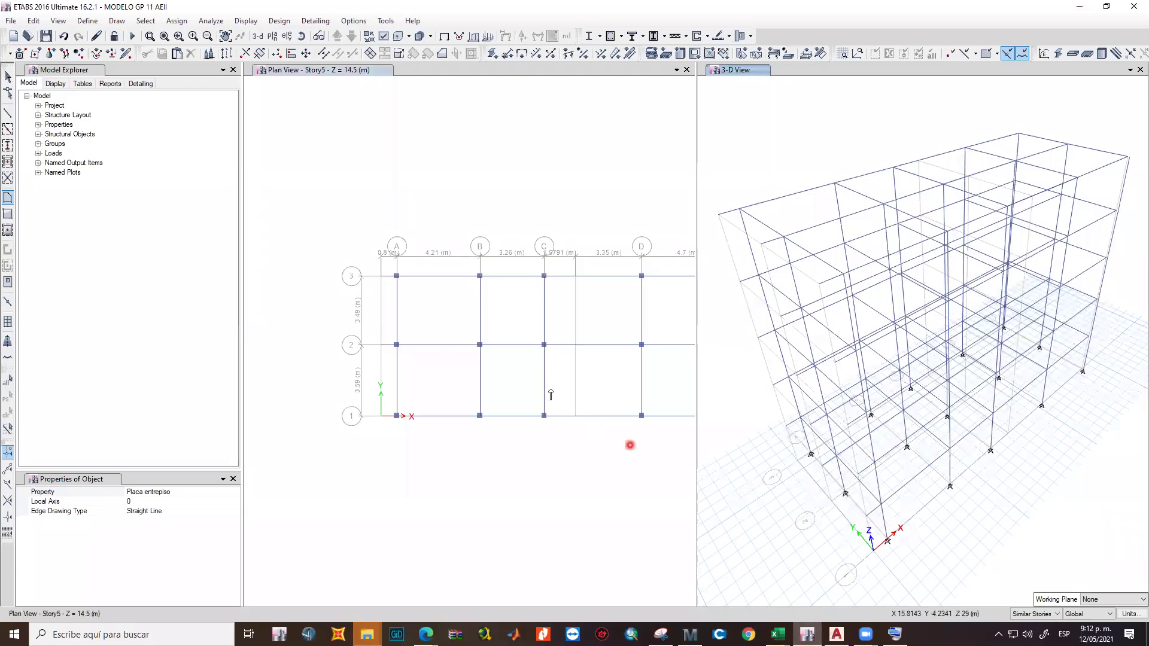
left_click(599, 419)
scroll(400, 281, "up", 3)
left_click(390, 276)
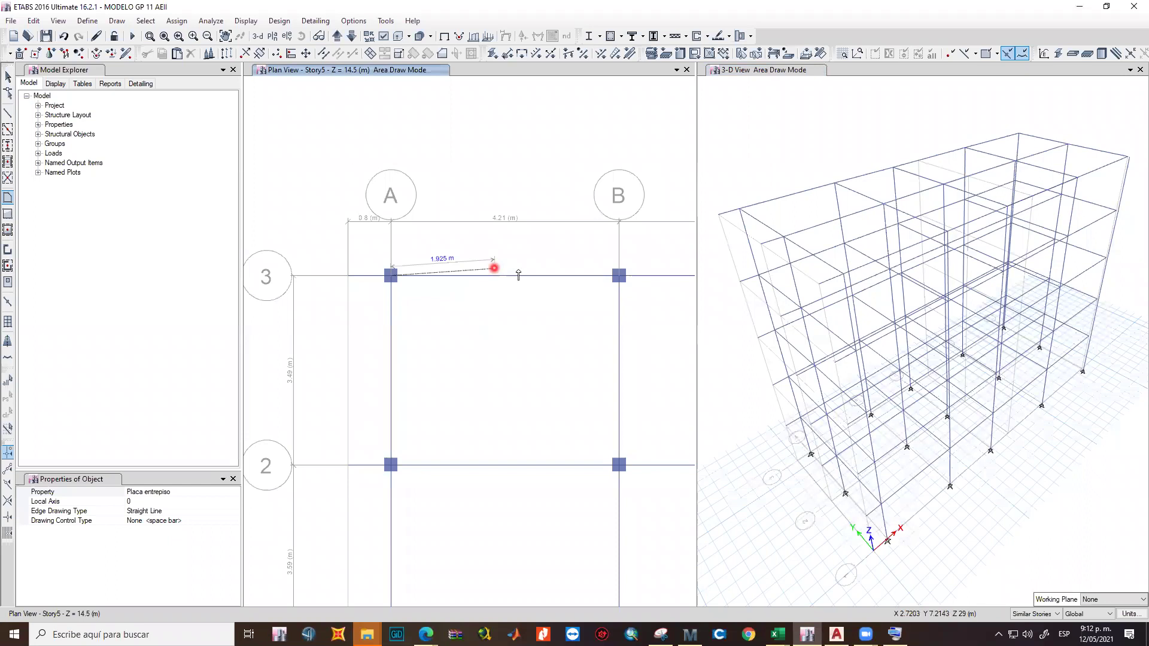
left_click(620, 276)
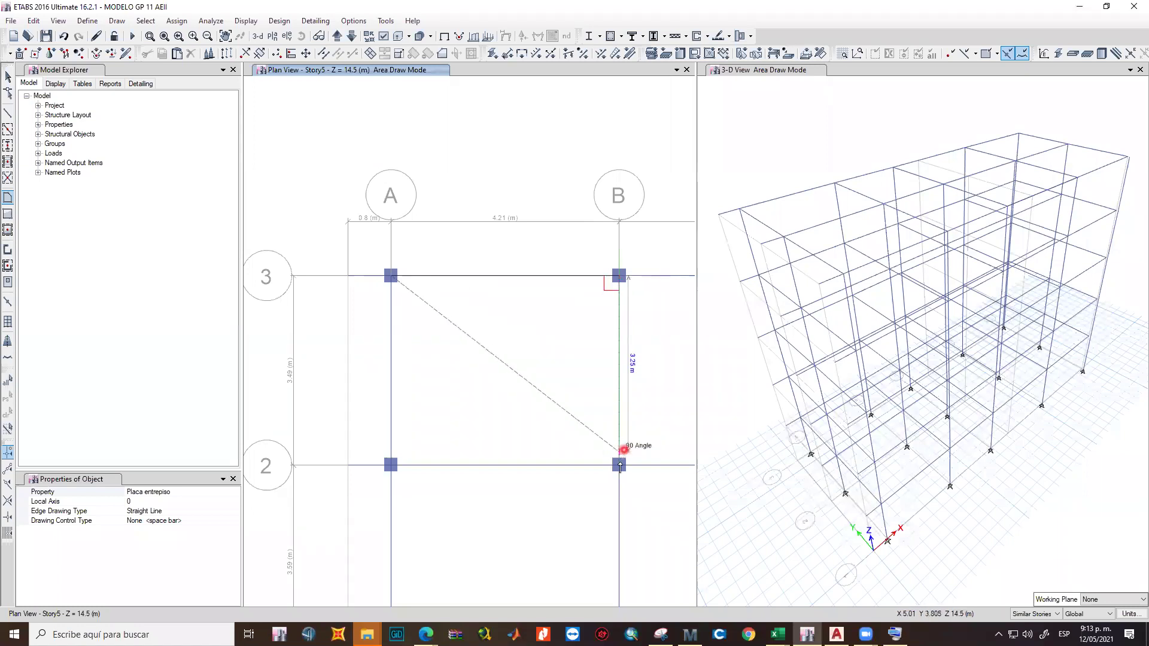
scroll(620, 467, "down", 3)
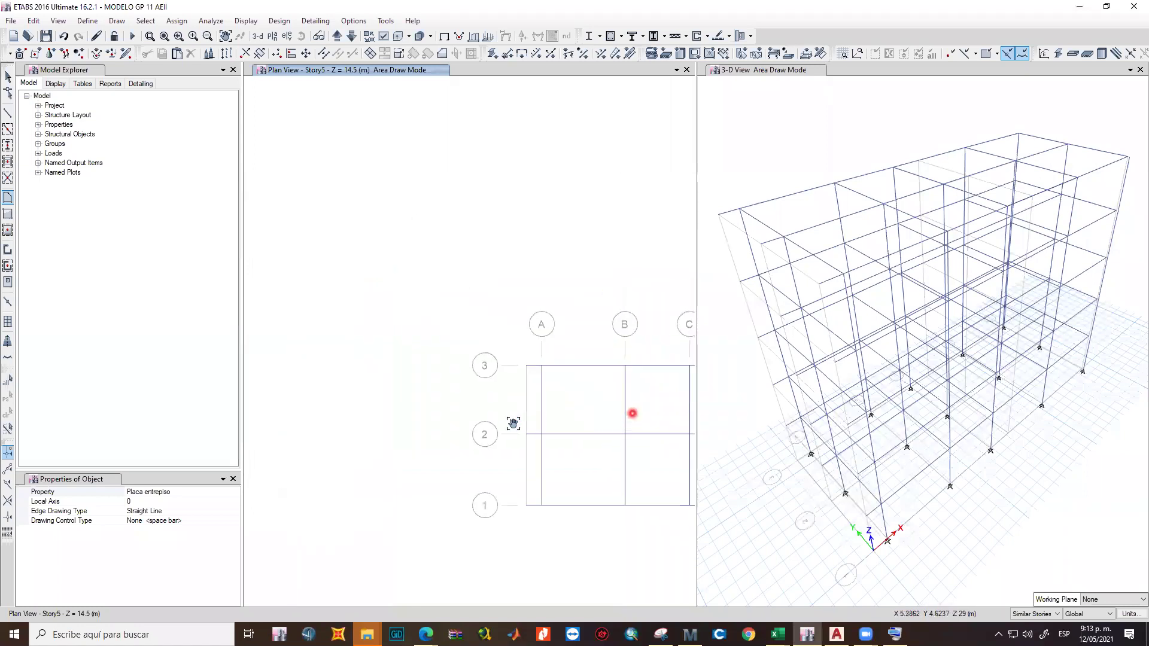
key("Escape")
scroll(513, 423, "up", 3)
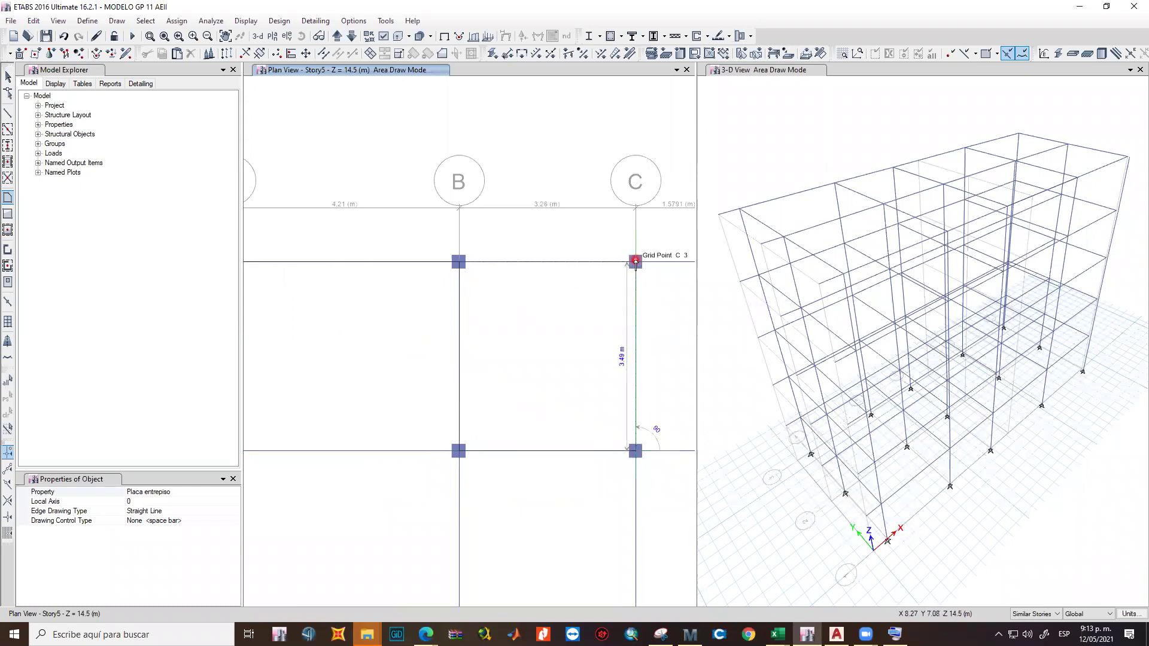
Extend the slab outline from C-2 to C-3 and along axis 3 to the column at E-3.
scroll(644, 350, "down", 3)
middle_click_drag(644, 351, 498, 377)
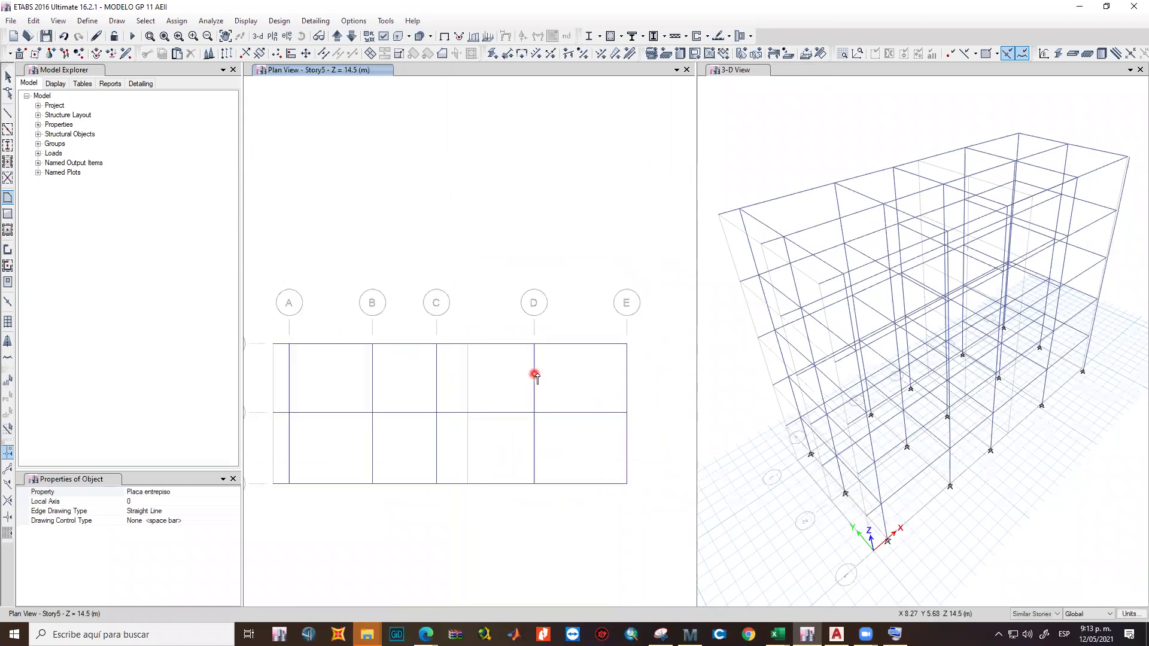
scroll(534, 325, "up", 3)
scroll(580, 303, "down", 3)
scroll(580, 304, "up", 2)
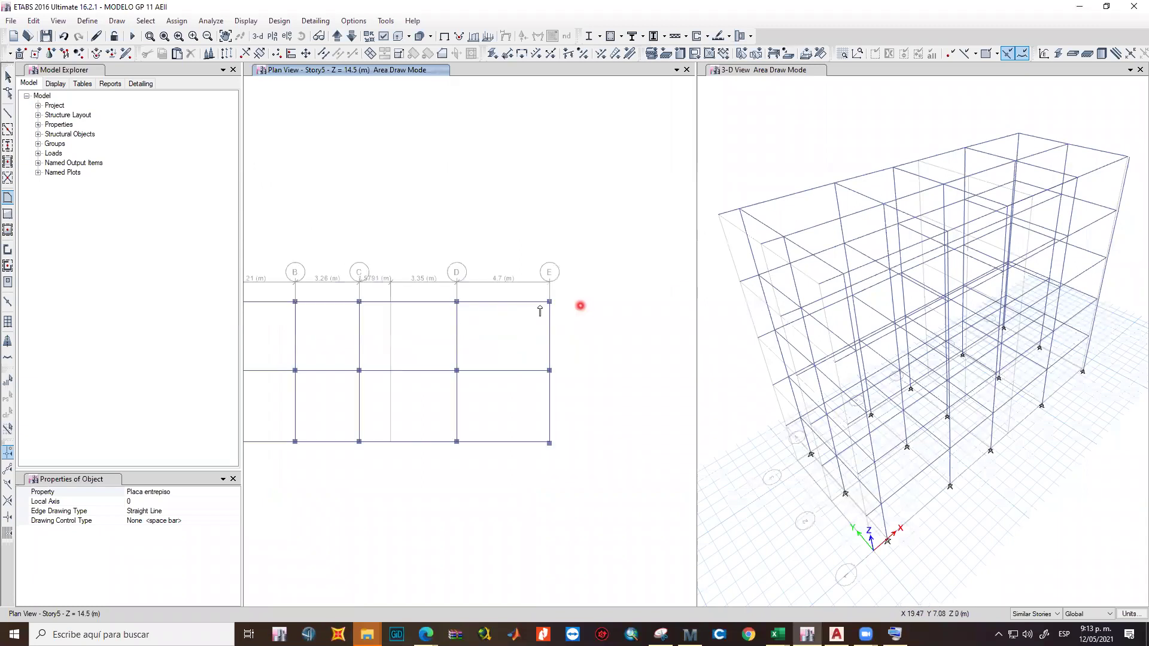
scroll(549, 302, "up", 5)
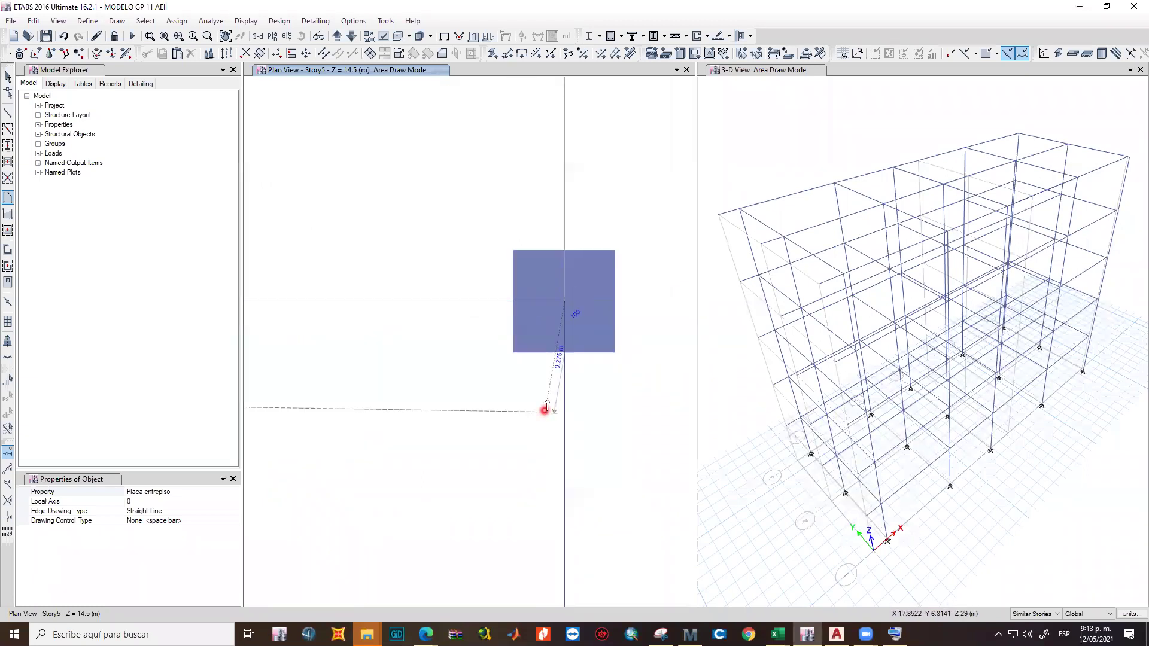
Carry the slab outline along axis E to the beam corner at E-1.
scroll(544, 405, "down", 3)
middle_click_drag(539, 431, 632, 380)
scroll(632, 380, "up", 1)
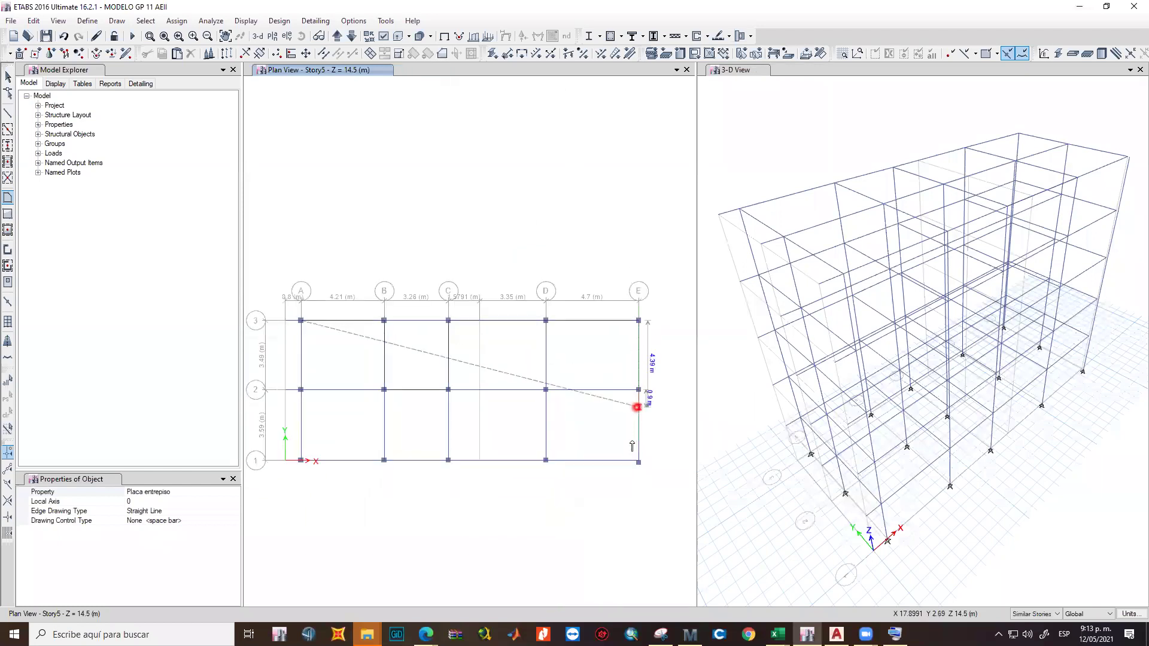
scroll(623, 467, "up", 4)
middle_click_drag(605, 494, 489, 487)
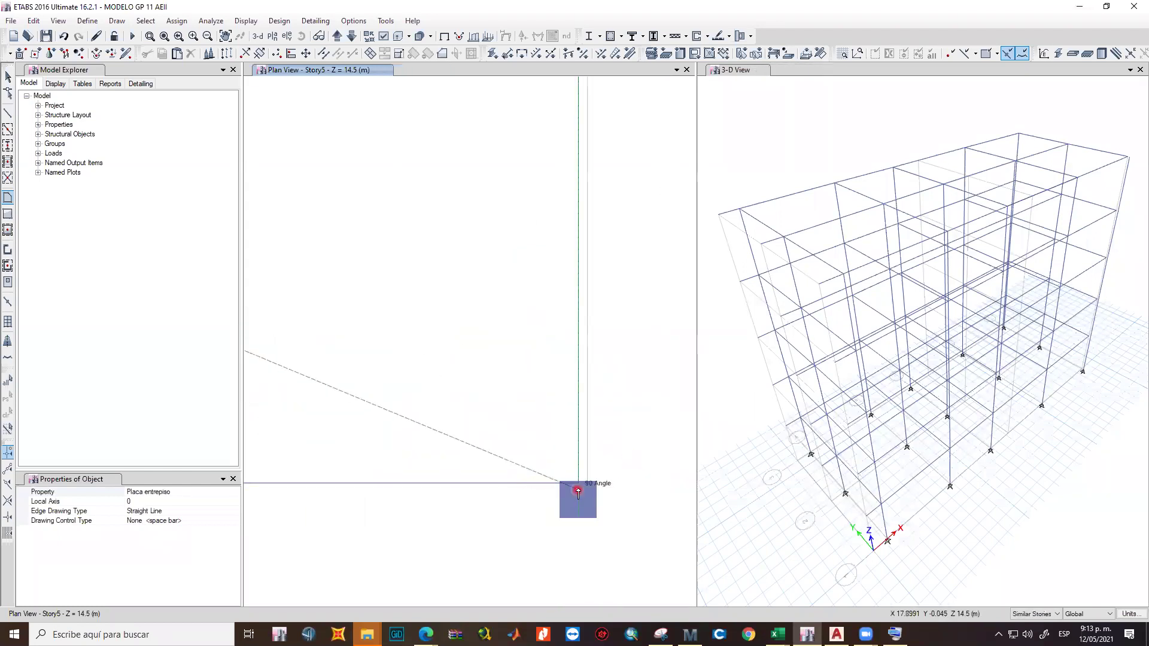
scroll(577, 513, "up", 3)
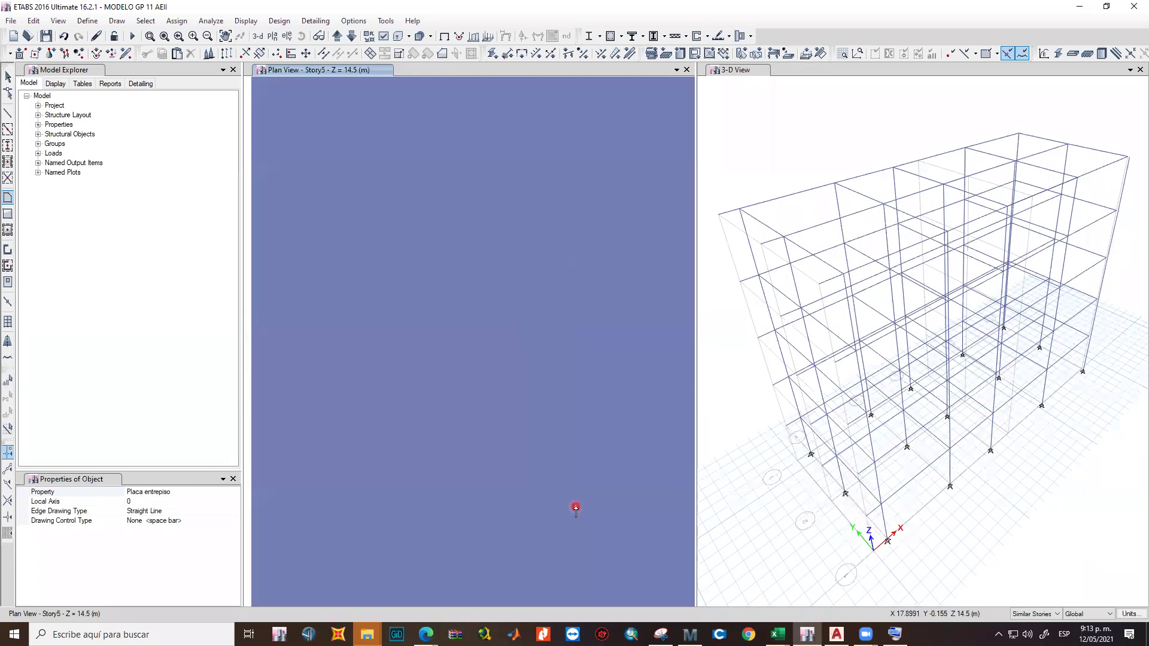
scroll(577, 509, "down", 2)
scroll(579, 505, "down", 2)
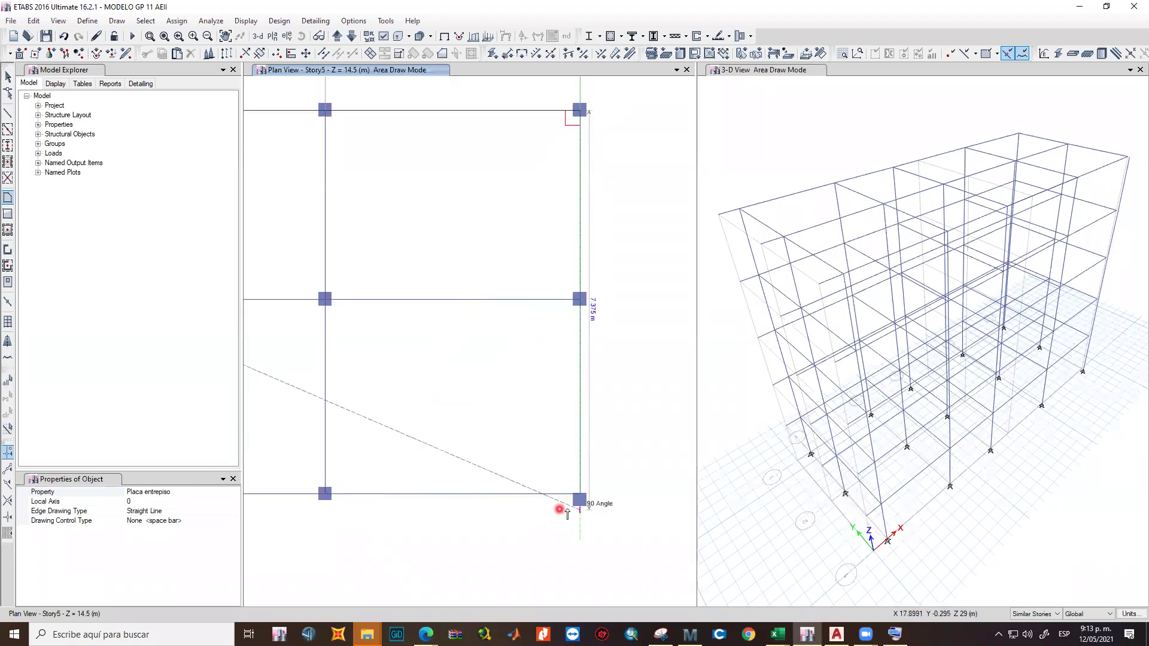
scroll(577, 501, "up", 3)
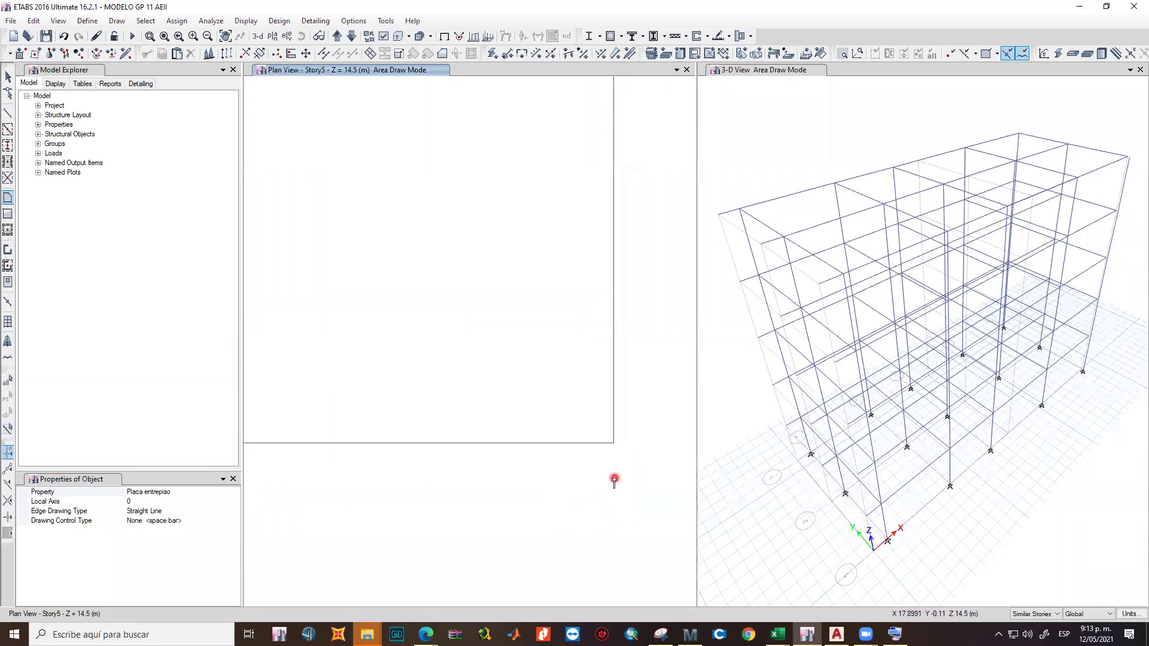
scroll(618, 483, "down", 3)
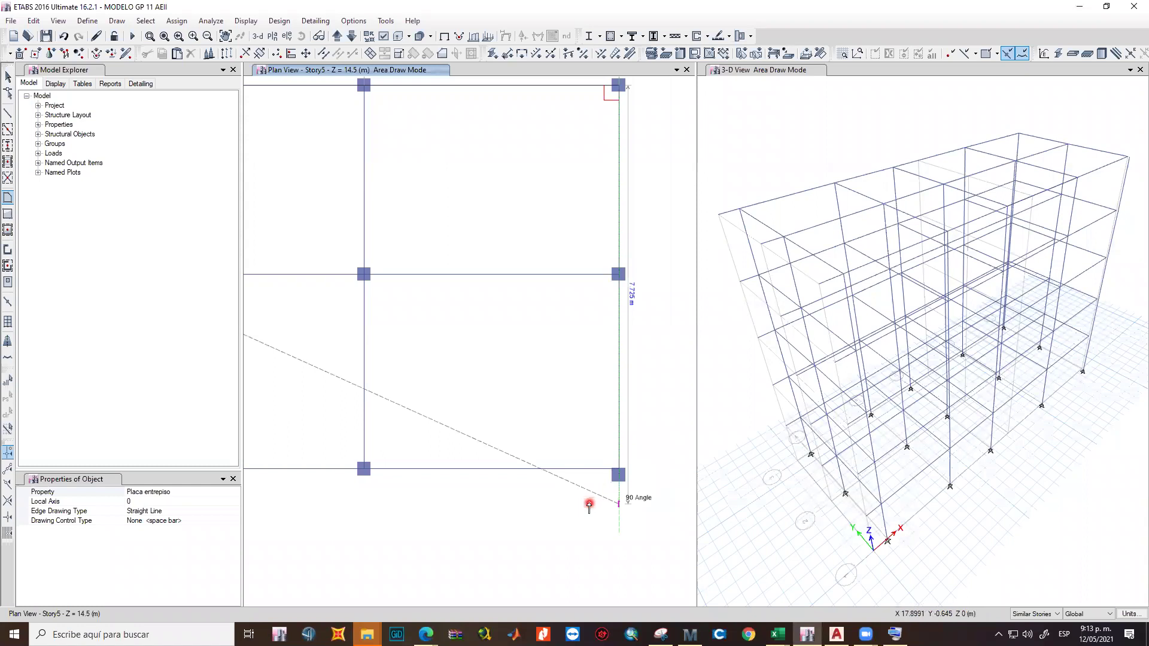
scroll(662, 413, "up", 5)
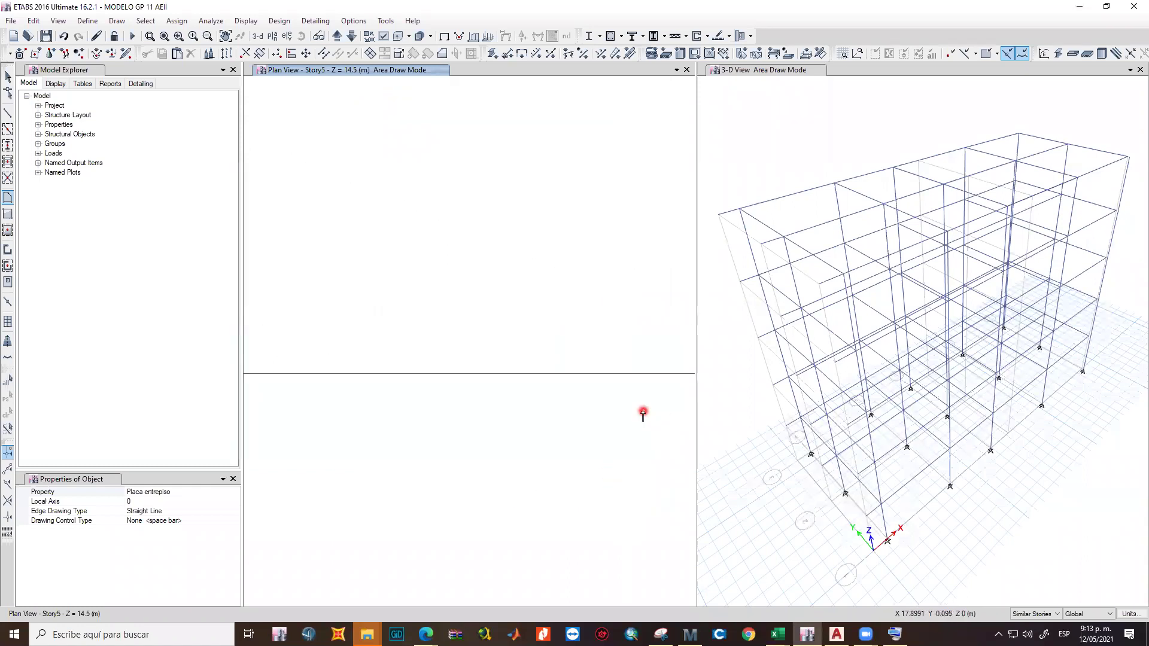
scroll(688, 398, "down", 3)
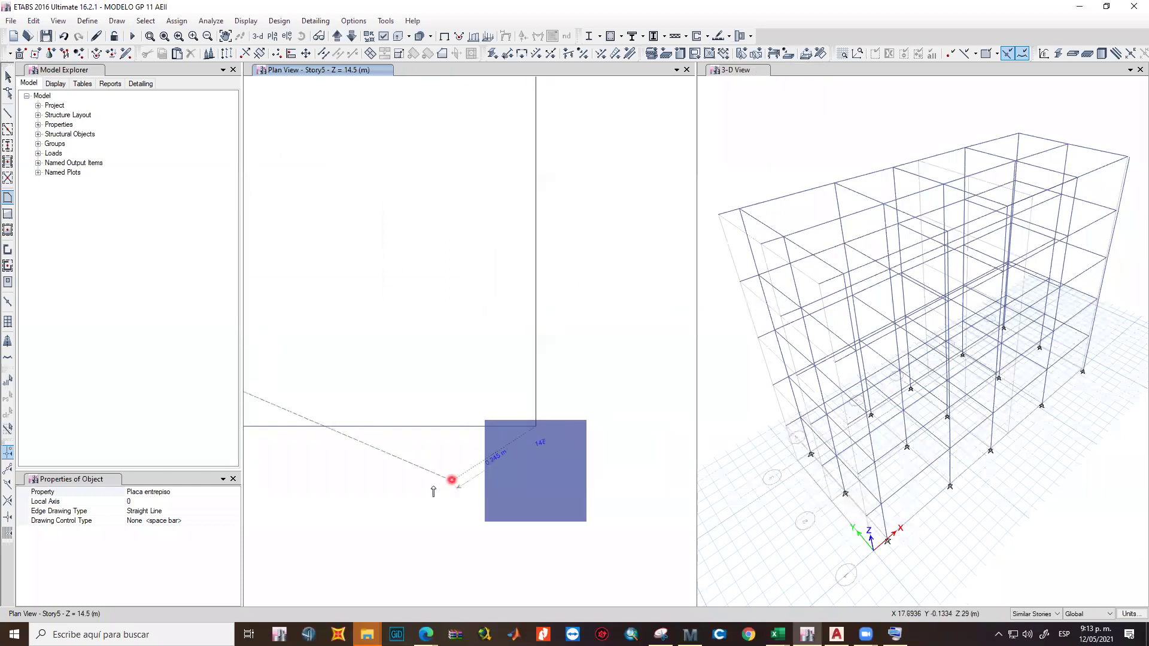
Continue the slab outline along axis 1 to grid point D-1.
scroll(443, 486, "down", 3)
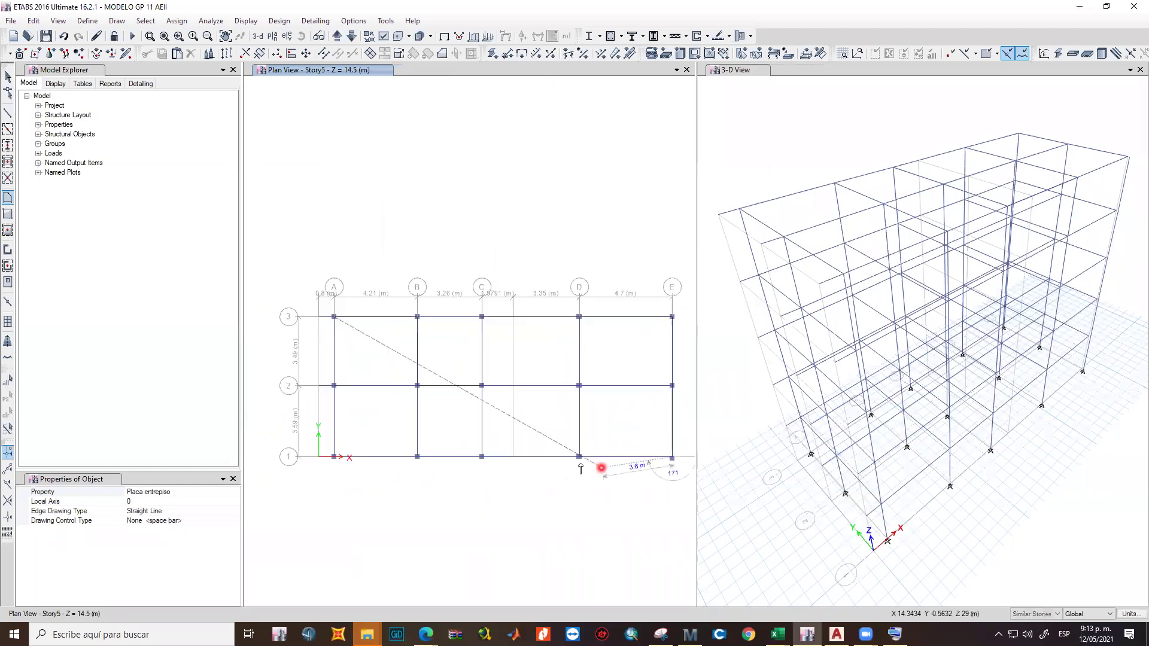
scroll(575, 457, "up", 5)
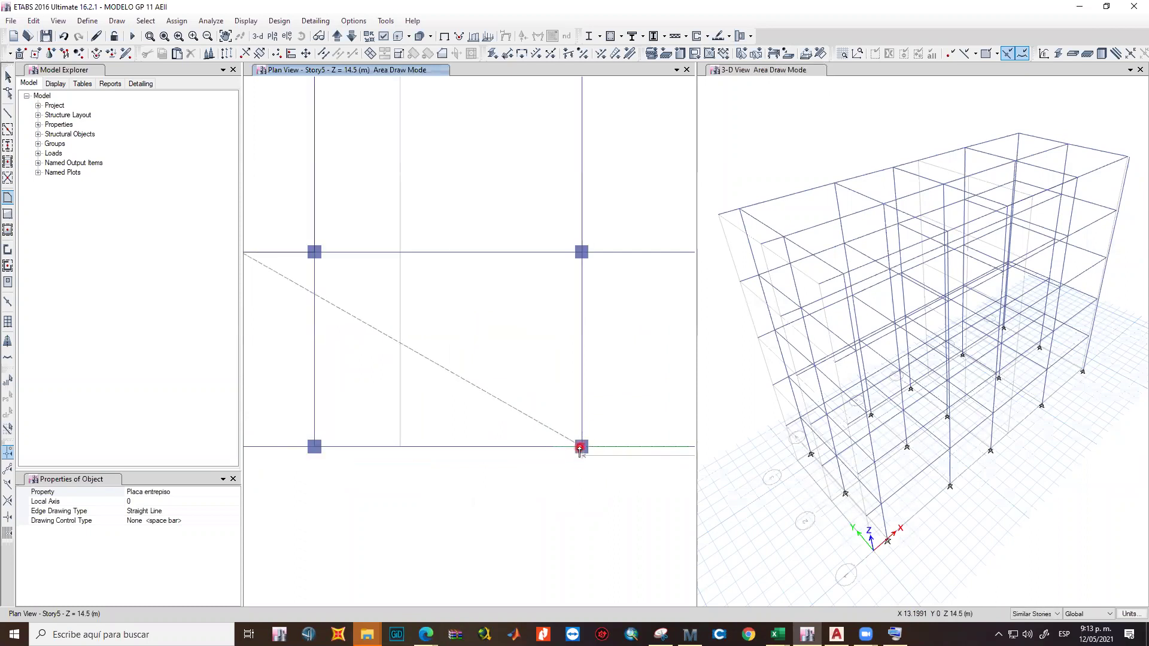
left_click(580, 449)
scroll(580, 449, "down", 4)
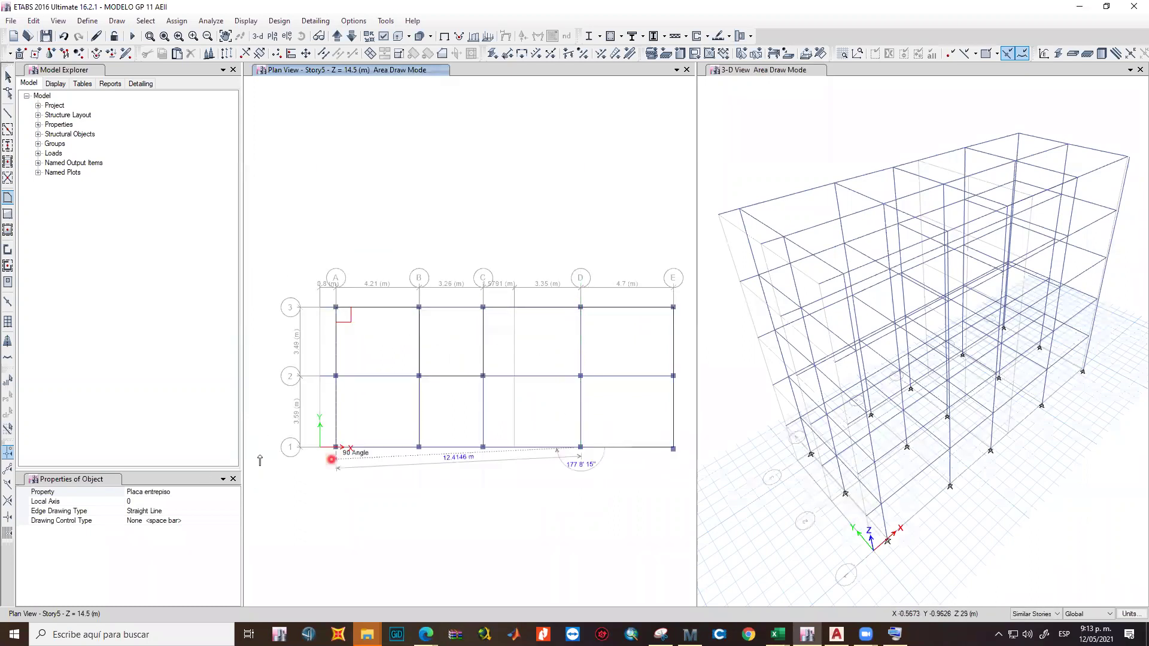
Check the opening between axes C and D on the Planta Segundo Piso in AutoCAD.
key("Escape")
left_click(836, 633)
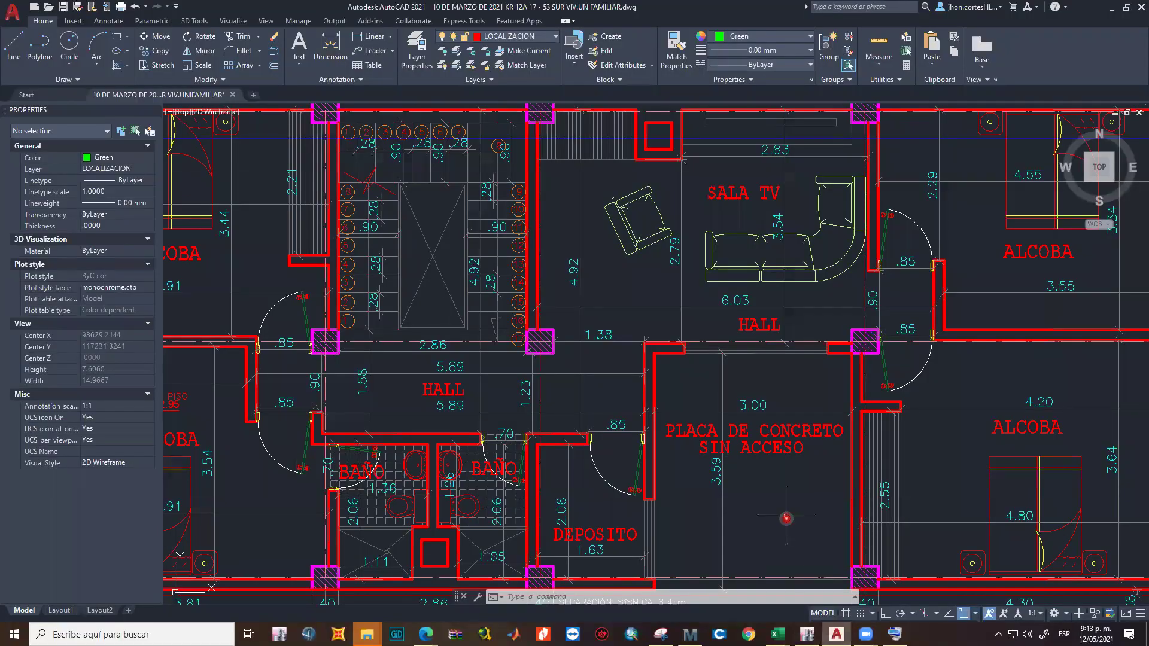
scroll(786, 518, "down", 4)
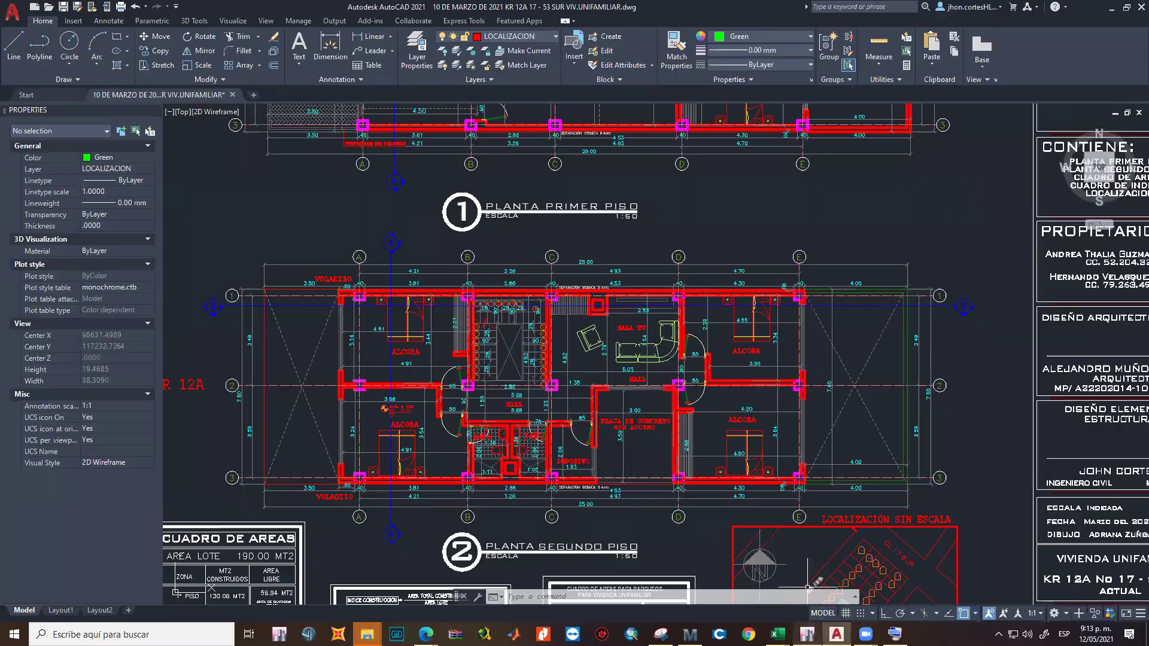
Back in ETABS, run the outline through D-2 and along axis 2 to the intermediate grid line between C and D, then to axis 1.
key("alt+Tab")
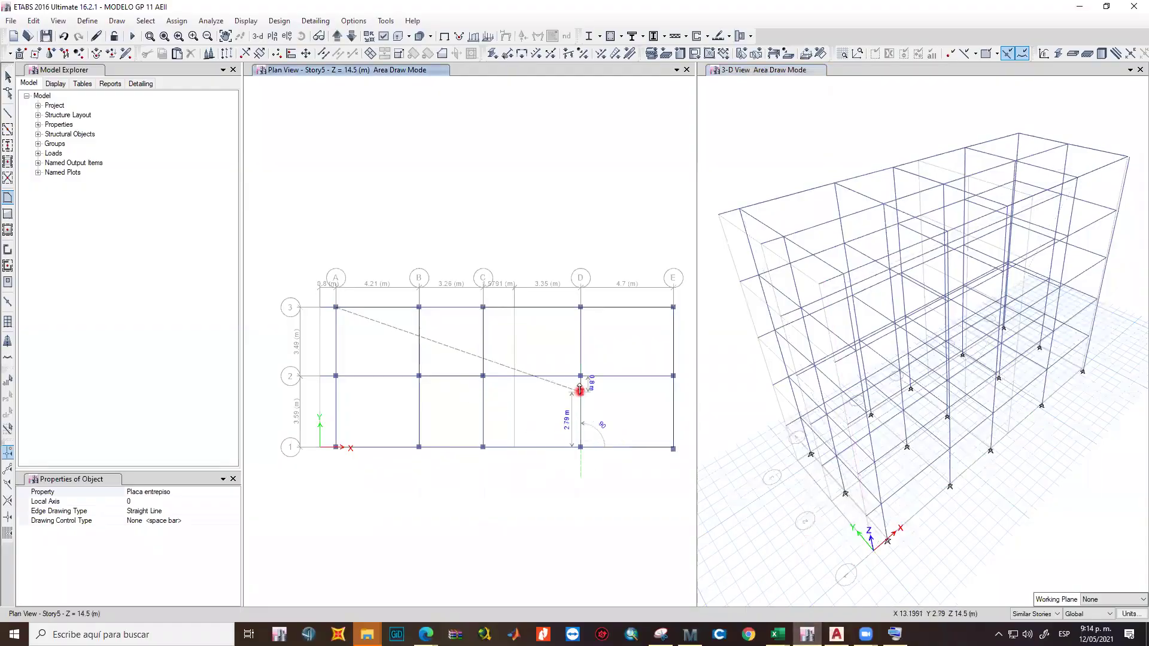
scroll(580, 390, "up", 6)
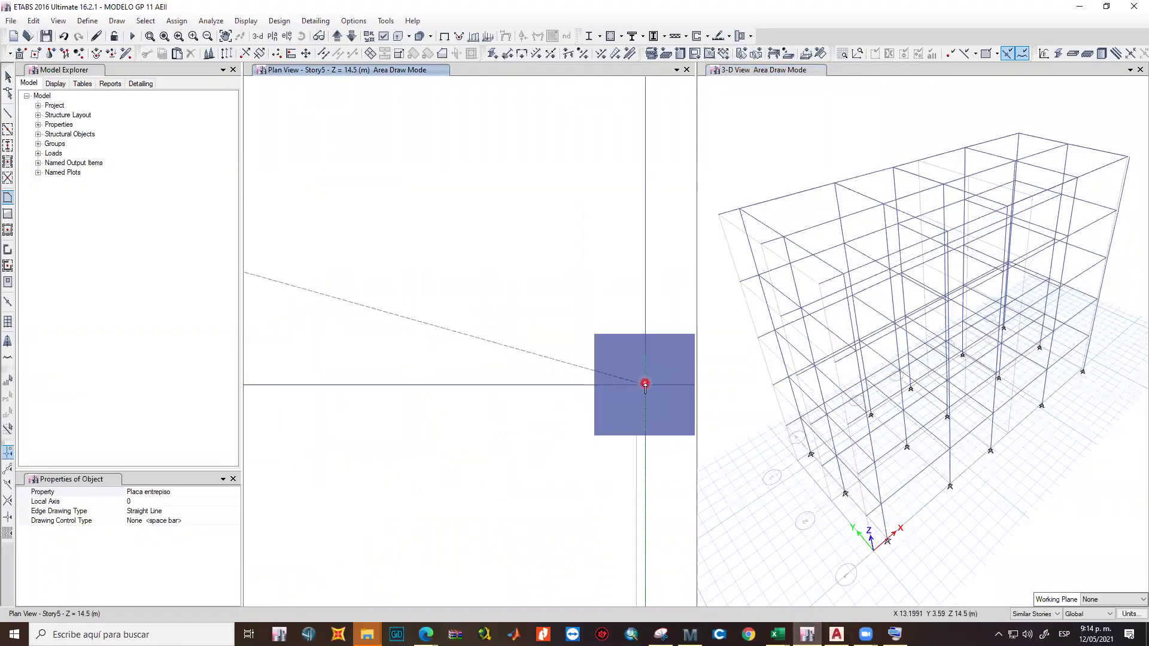
scroll(565, 419, "down", 5)
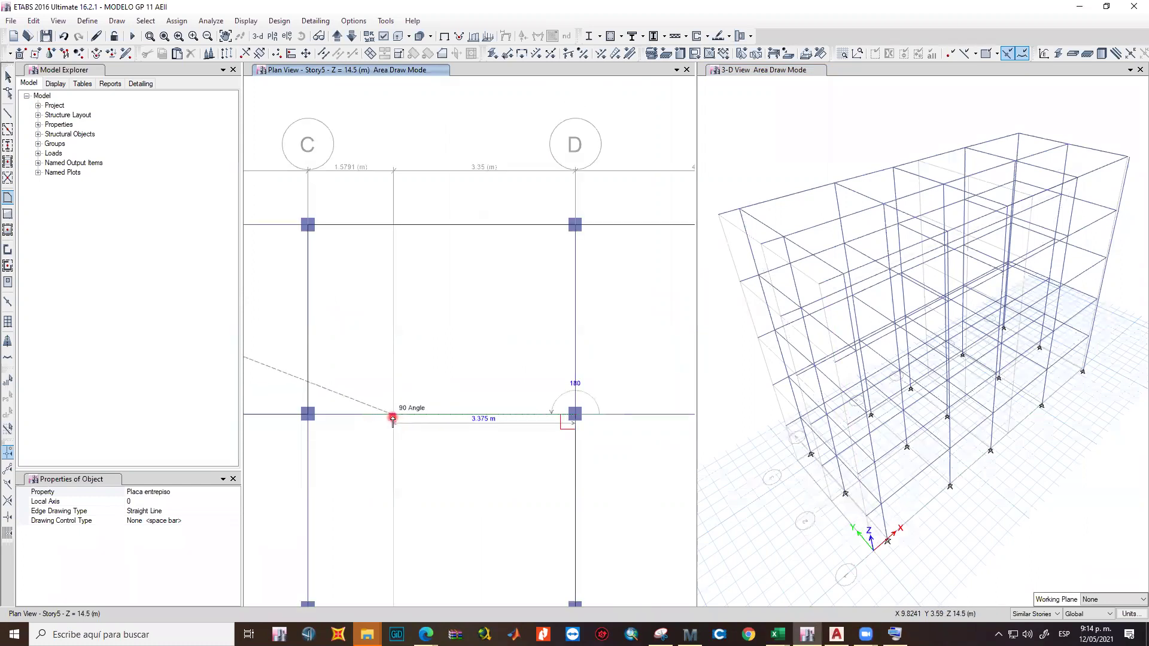
left_click(392, 414)
middle_click_drag(390, 531, 395, 397)
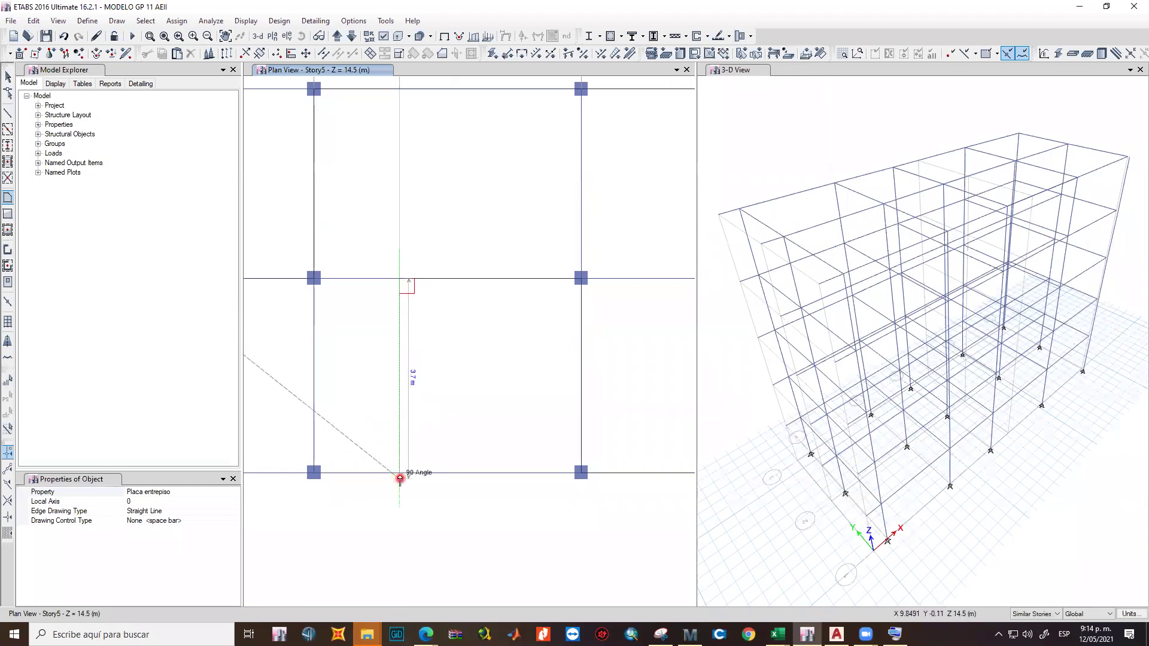
left_click(400, 473)
Complete the slab outline through A-1 and back to A-3, and leave the area drawing mode.
scroll(443, 450, "down", 5)
scroll(379, 453, "up", 5)
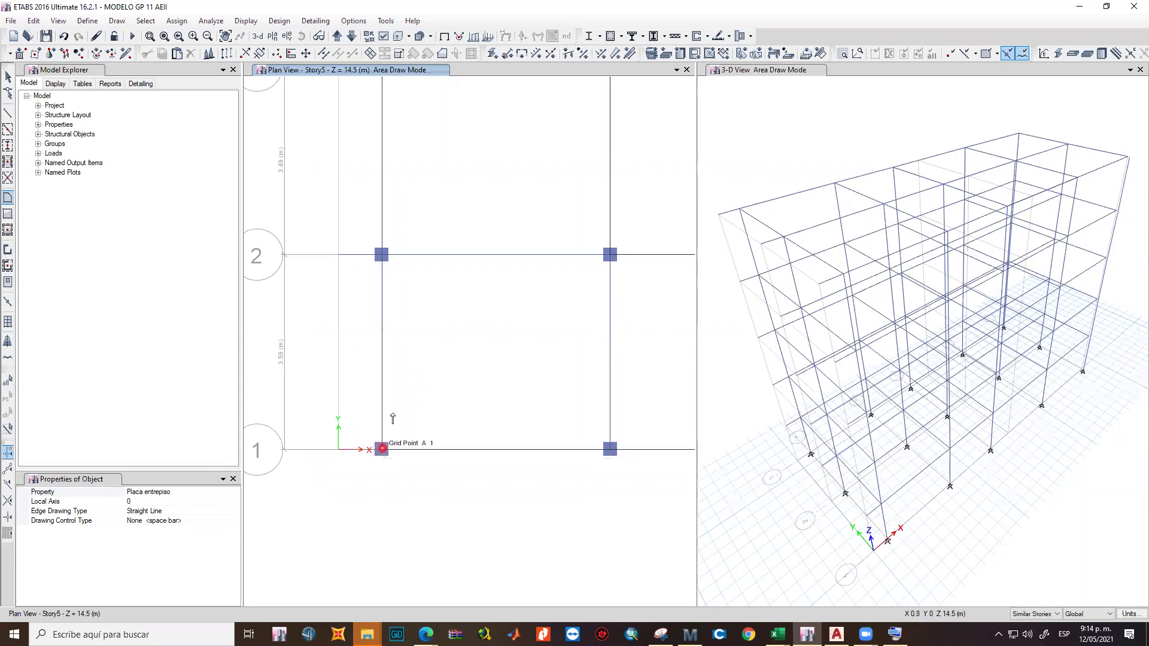
scroll(401, 365, "down", 5)
key("Return")
scroll(398, 353, "up", 8)
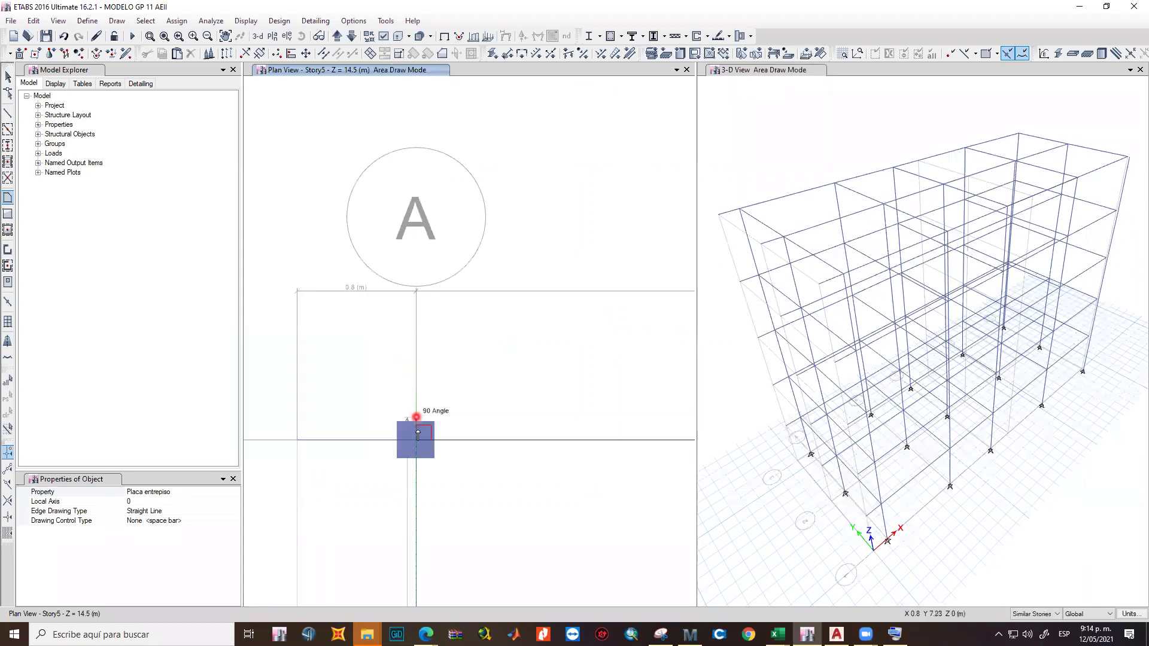
left_click(432, 435)
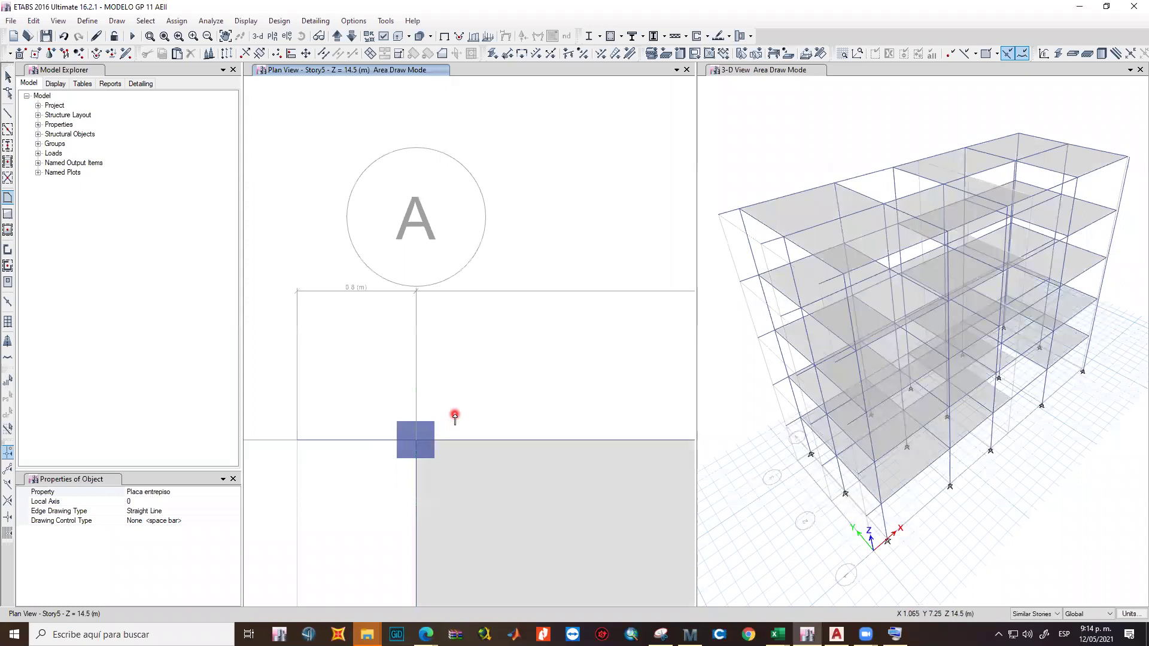
key("Escape")
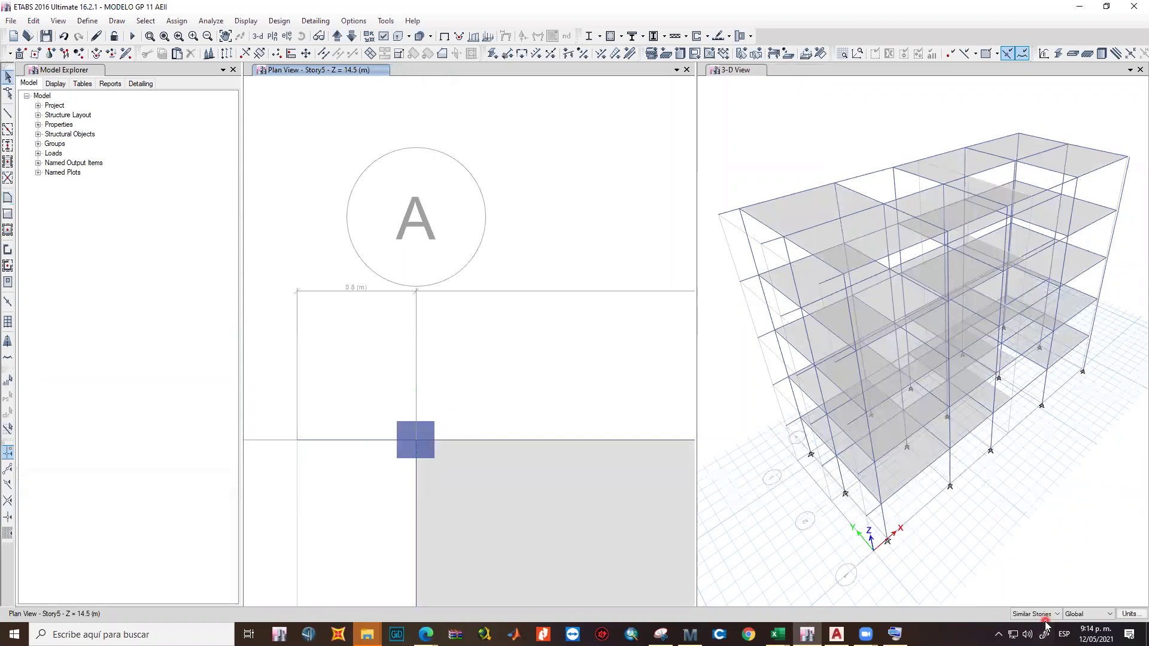
Inspect the slab on the Story5 plan, including its two openings and the corner at E-1.
left_click(949, 402)
scroll(620, 443, "down", 5)
scroll(367, 407, "down", 2)
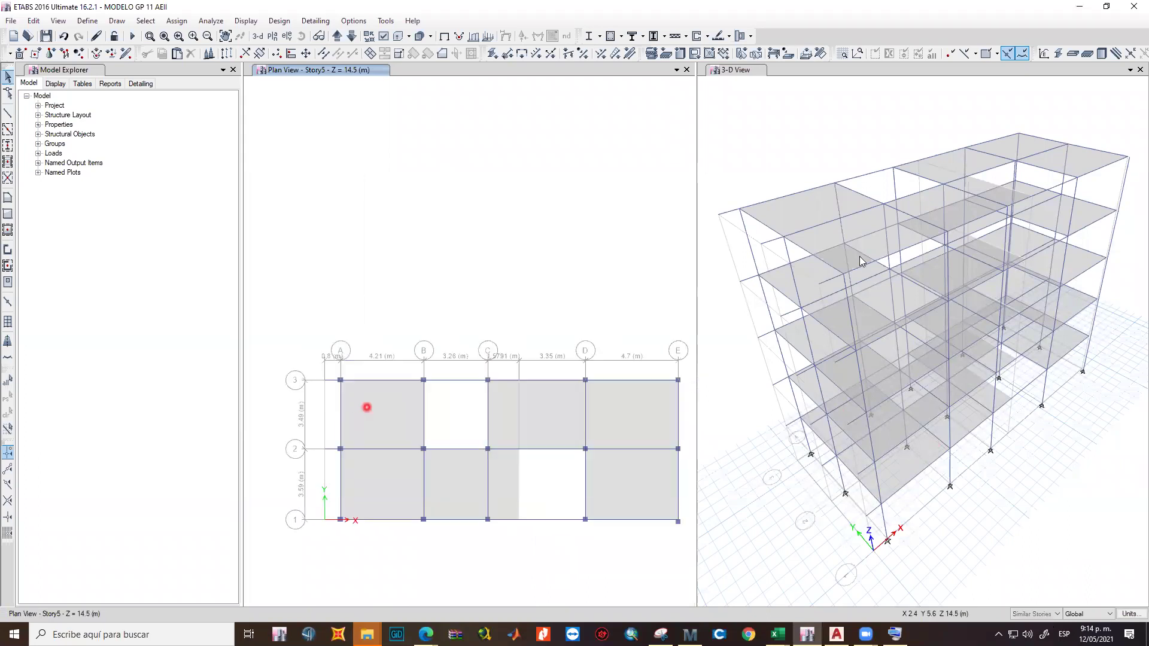
left_click(668, 541)
scroll(620, 506, "up", 6)
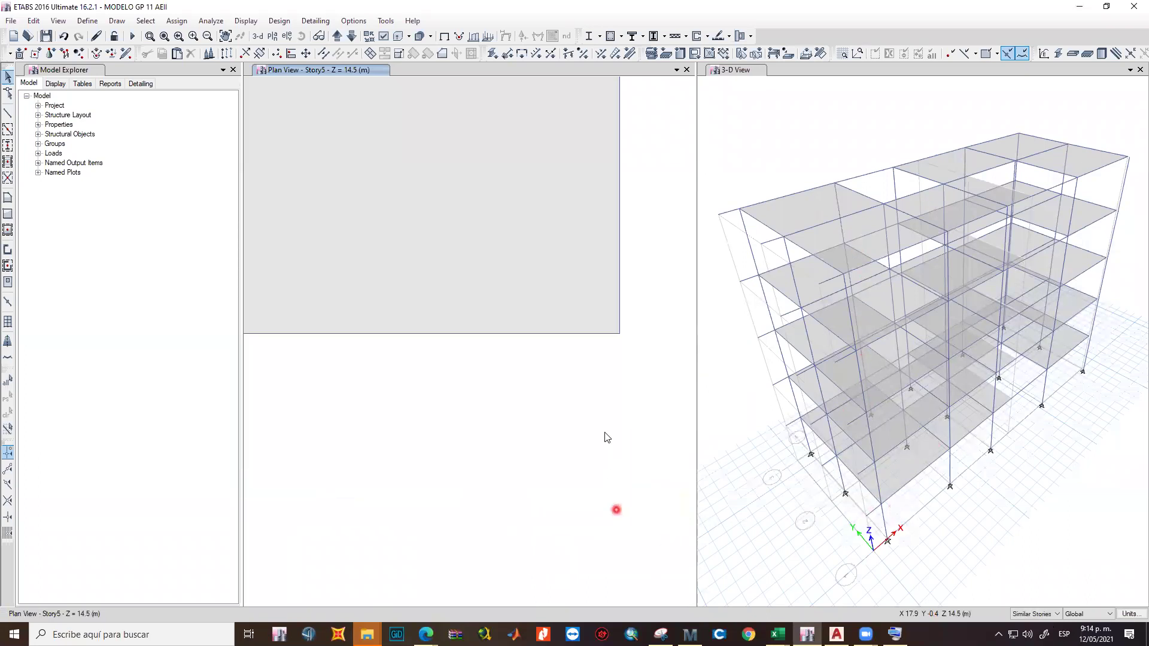
Delete the offset column at E-1 and redraw it with Columnas 25x25 cm centred on the grid intersection on all similar stories.
left_click(1126, 186)
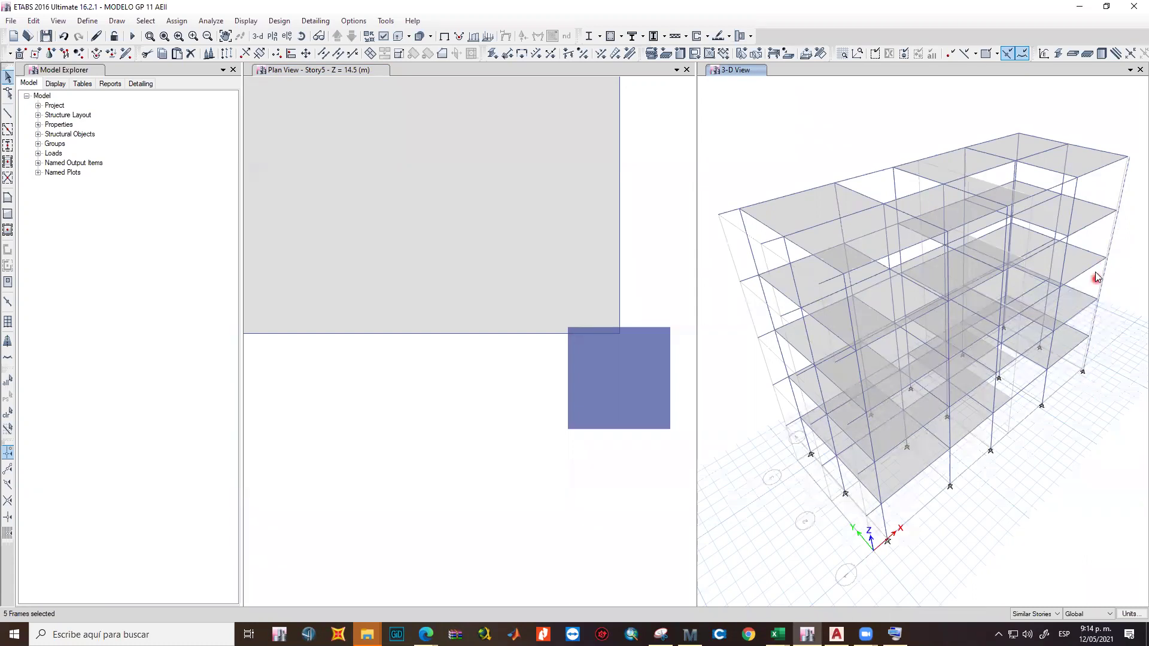
left_click(34, 21)
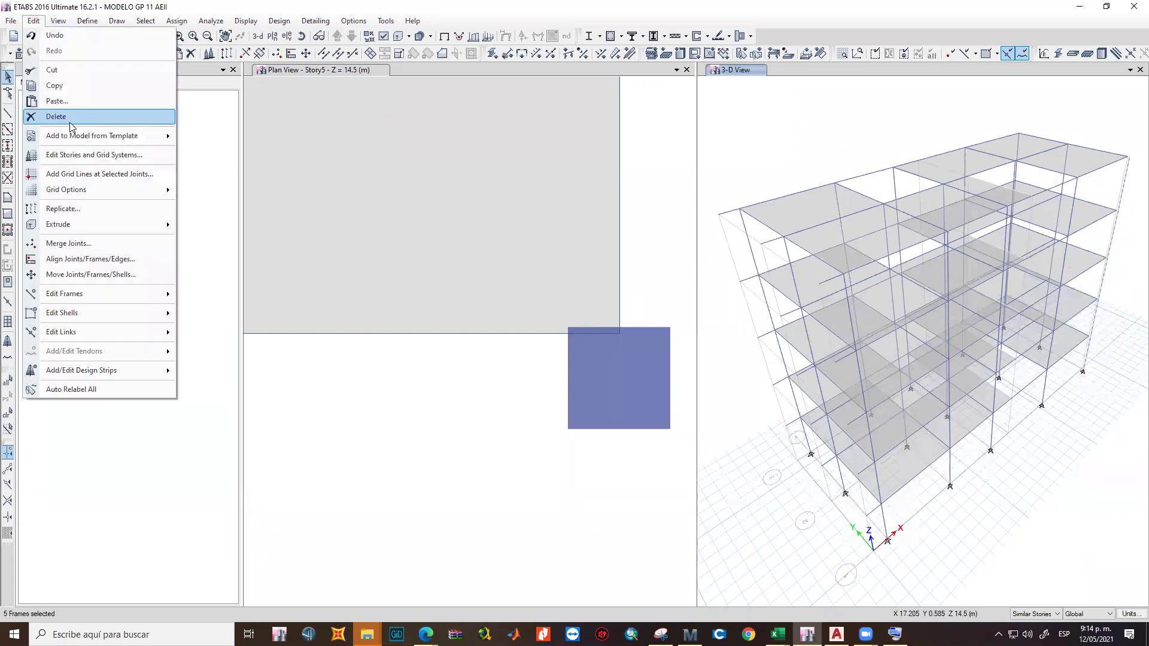
left_click(72, 118)
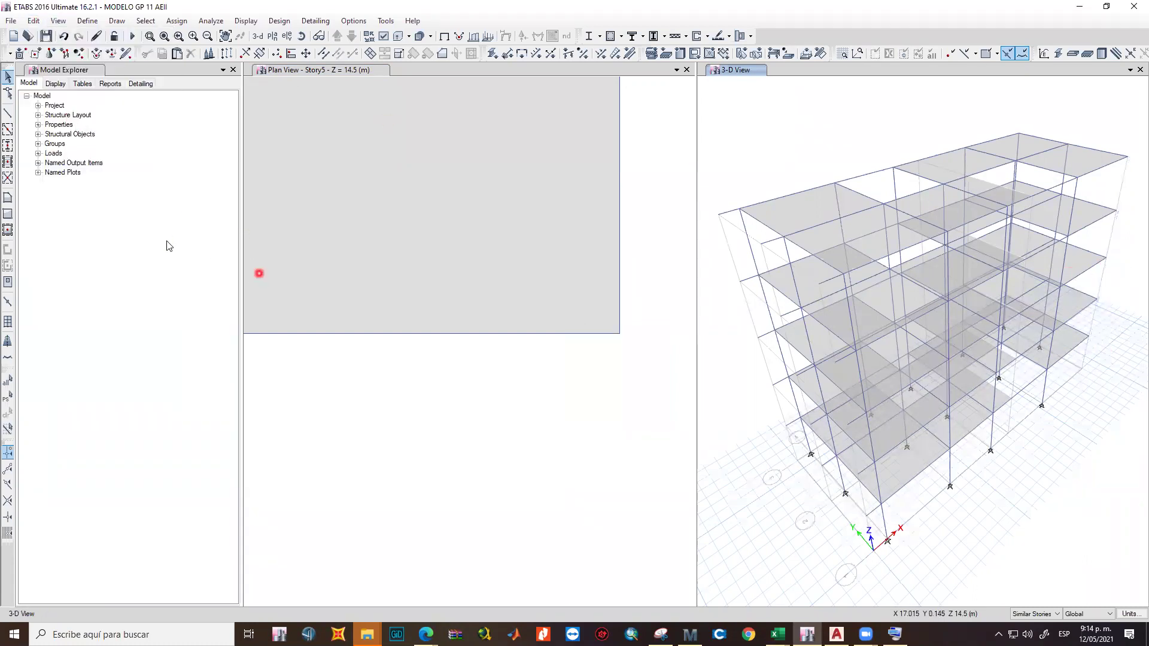
left_click(9, 149)
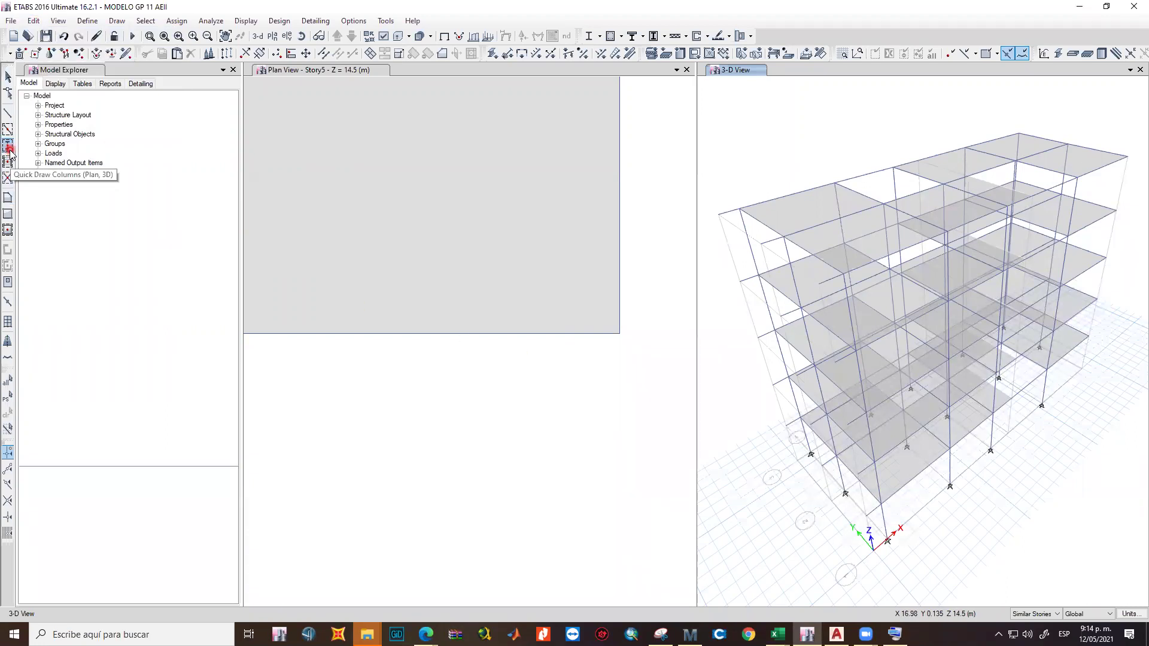
left_click(620, 333)
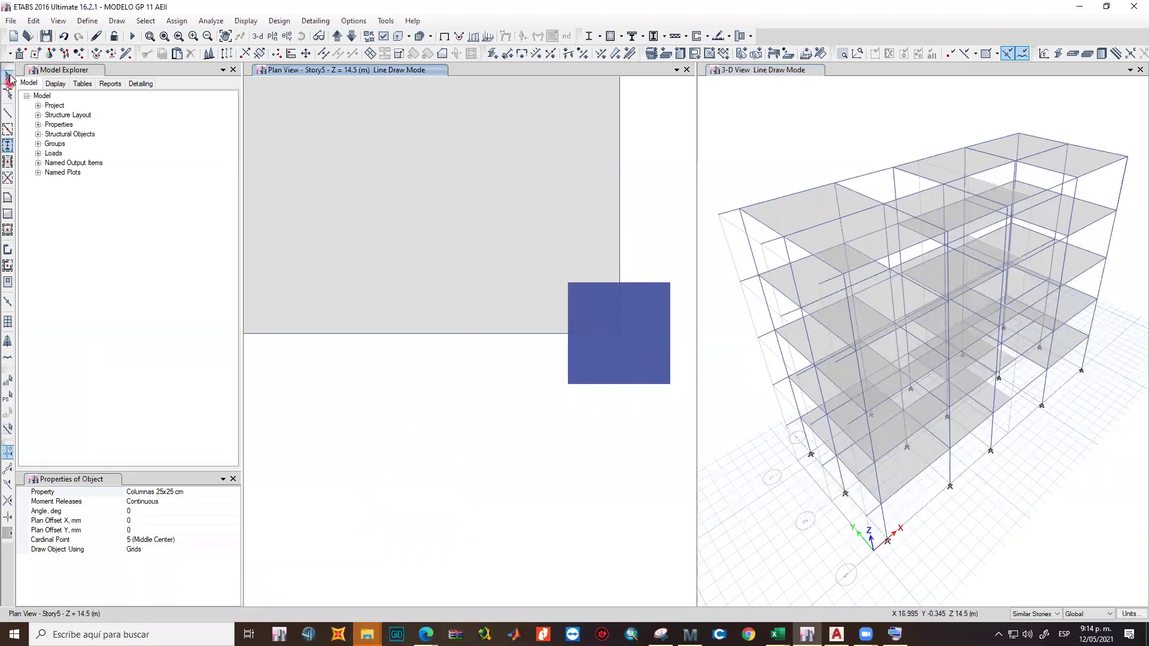
left_click(8, 77)
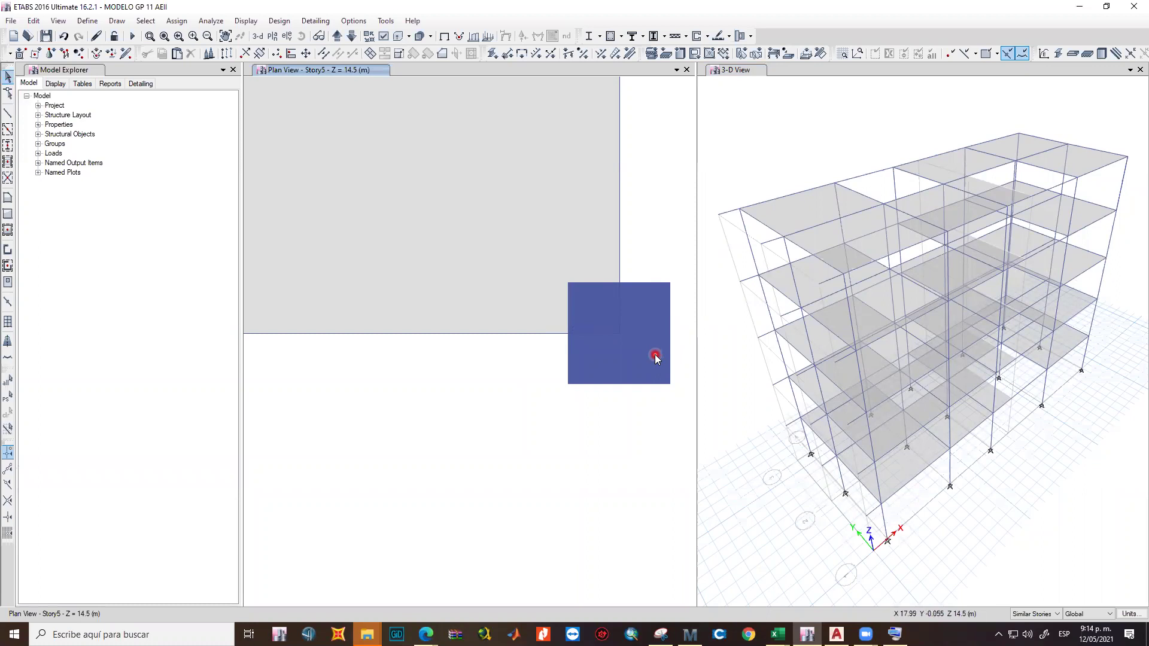
scroll(655, 358, "down", 4)
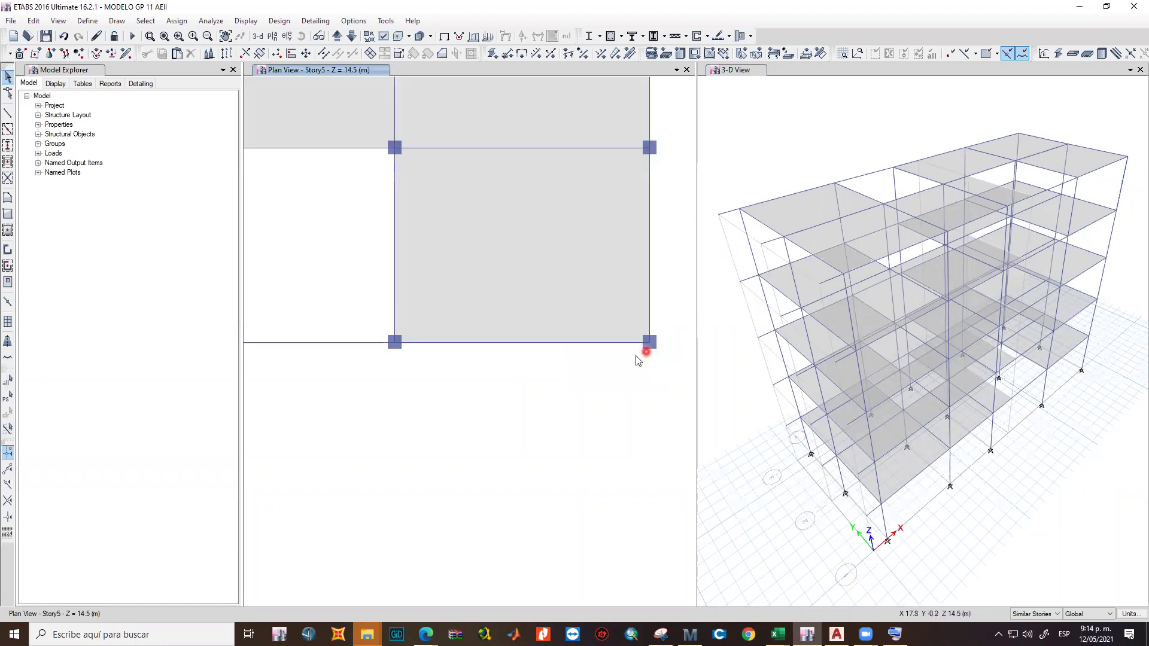
middle_click_drag(488, 372, 503, 407)
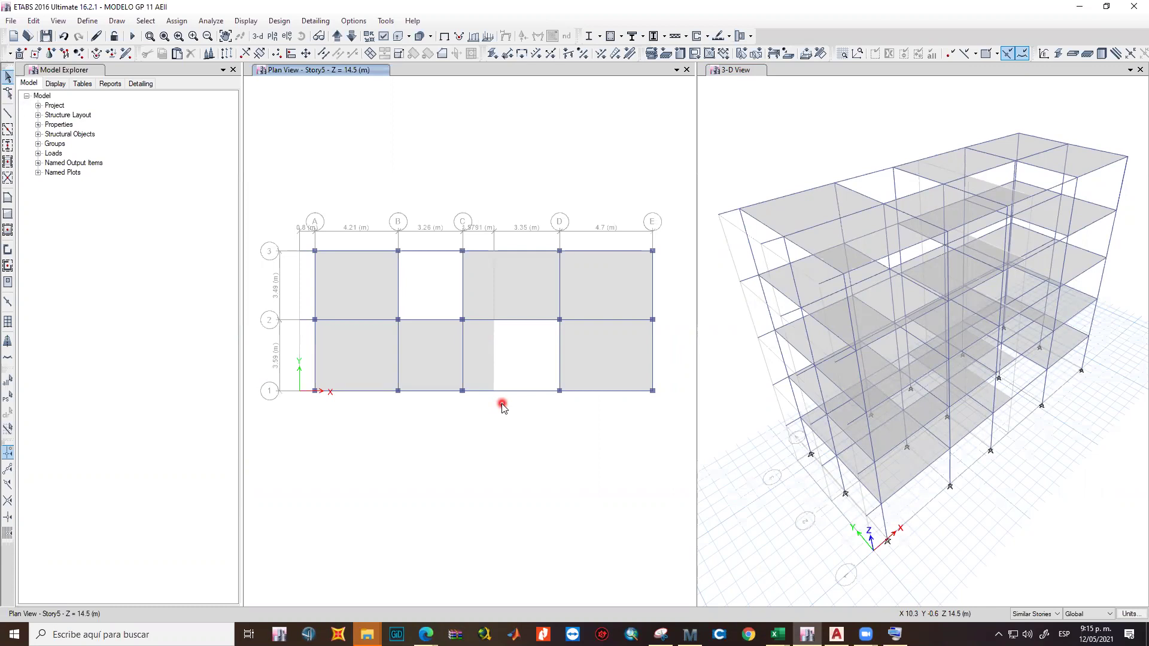
On the Base plan, select all column base joints and assign them fixed restraints in every translation and rotation.
left_click(352, 37)
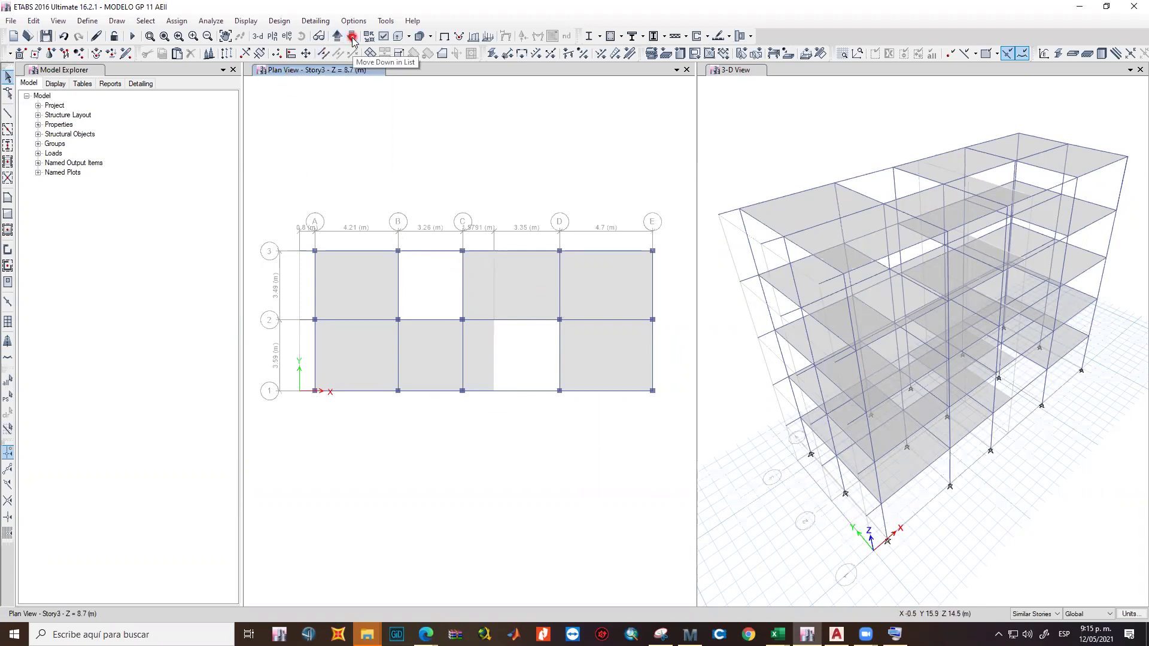
left_click(352, 37)
left_click(335, 37)
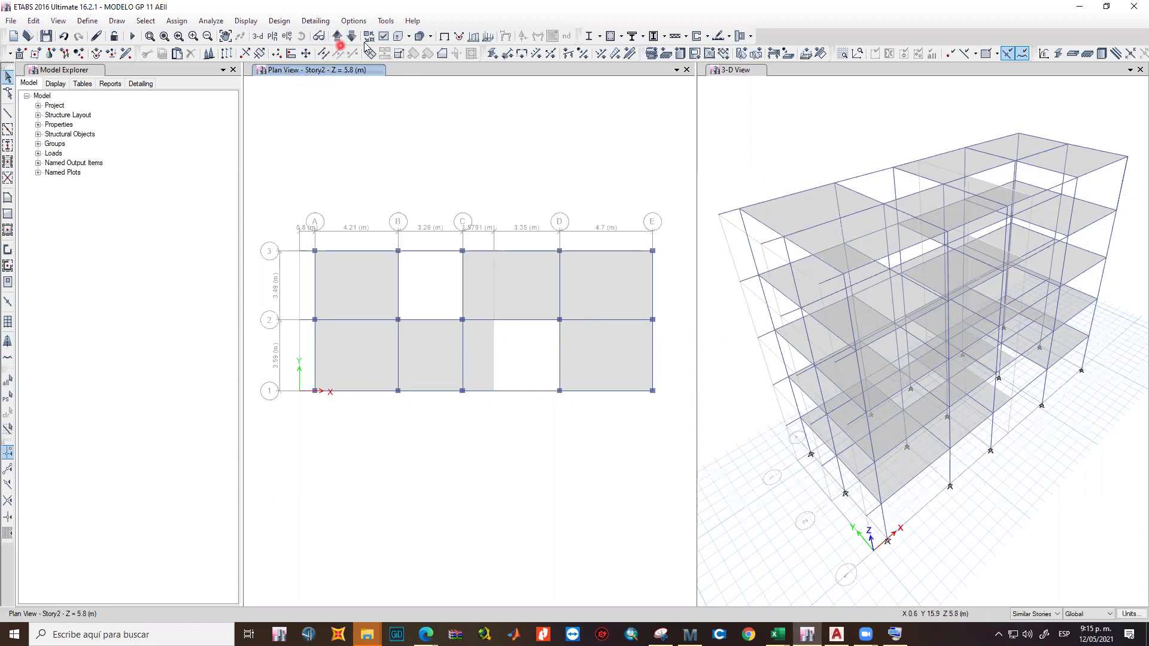
left_click(352, 37)
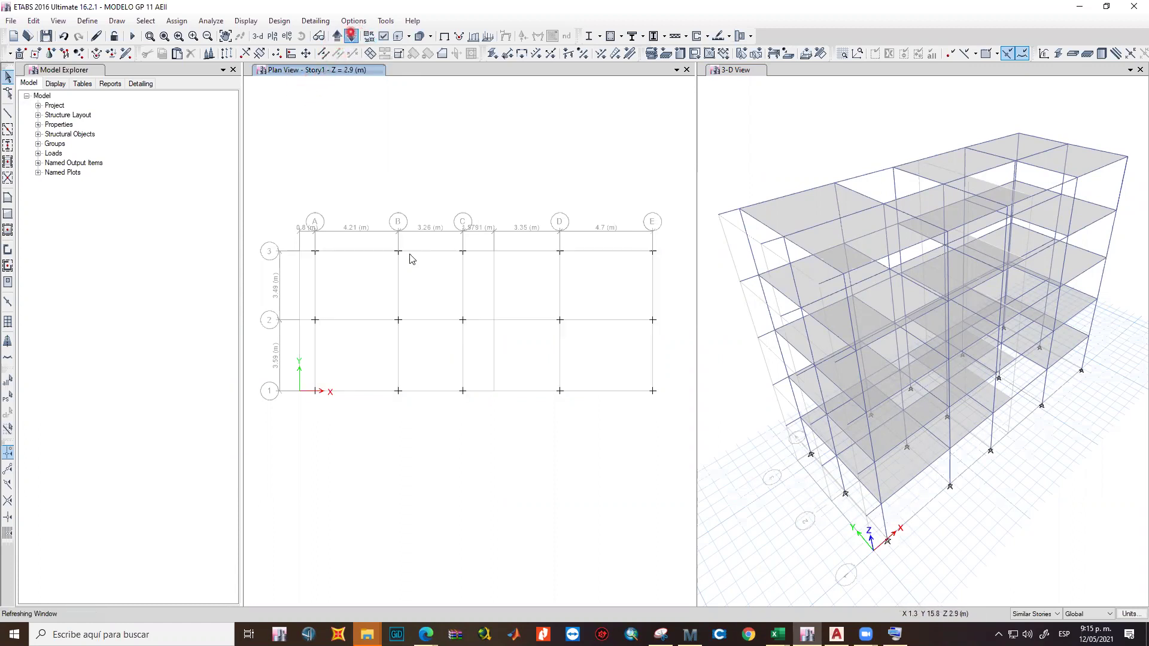
left_click_drag(303, 251, 661, 438)
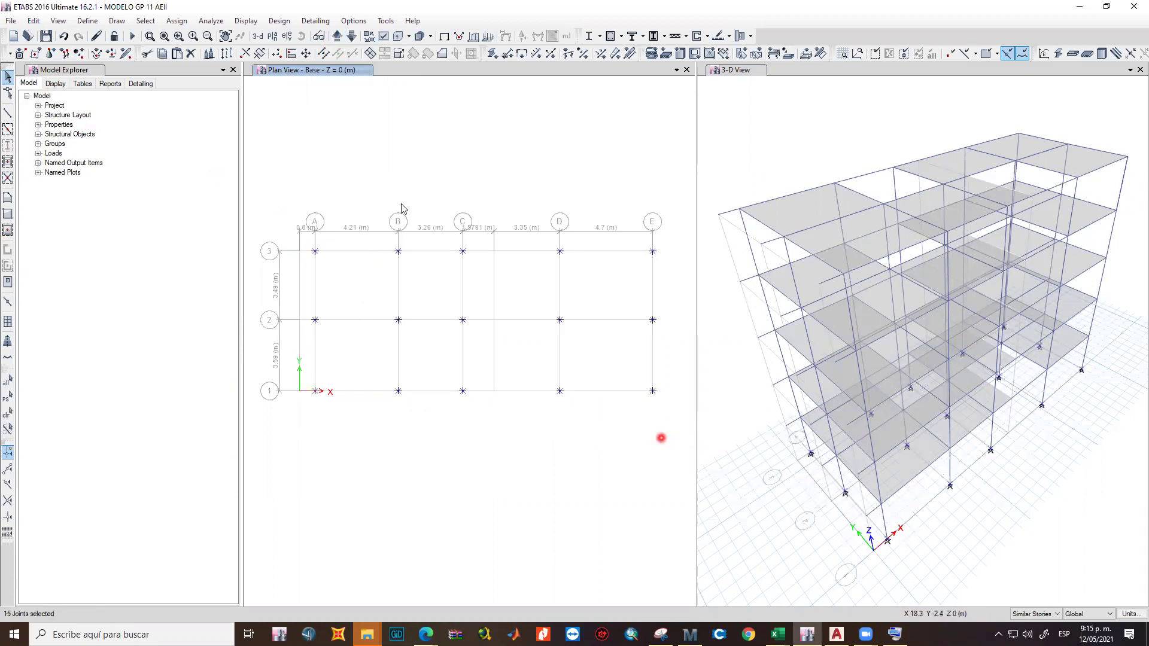
left_click(176, 20)
mouse_move(188, 43)
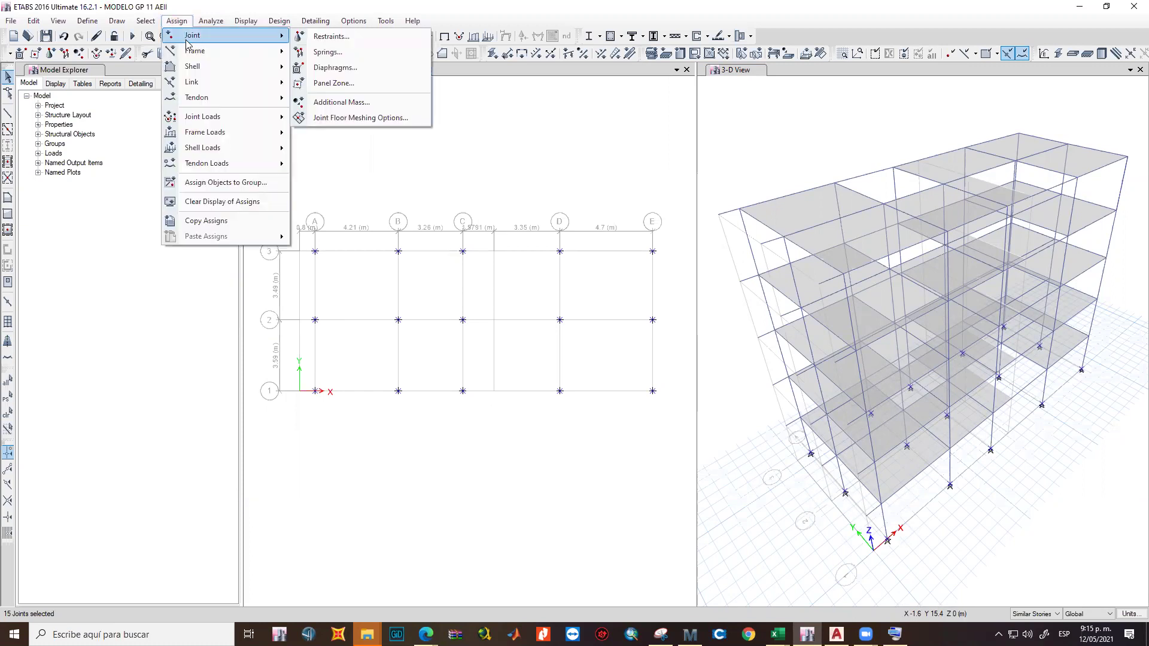
left_click(324, 36)
left_click(510, 318)
left_click(537, 364)
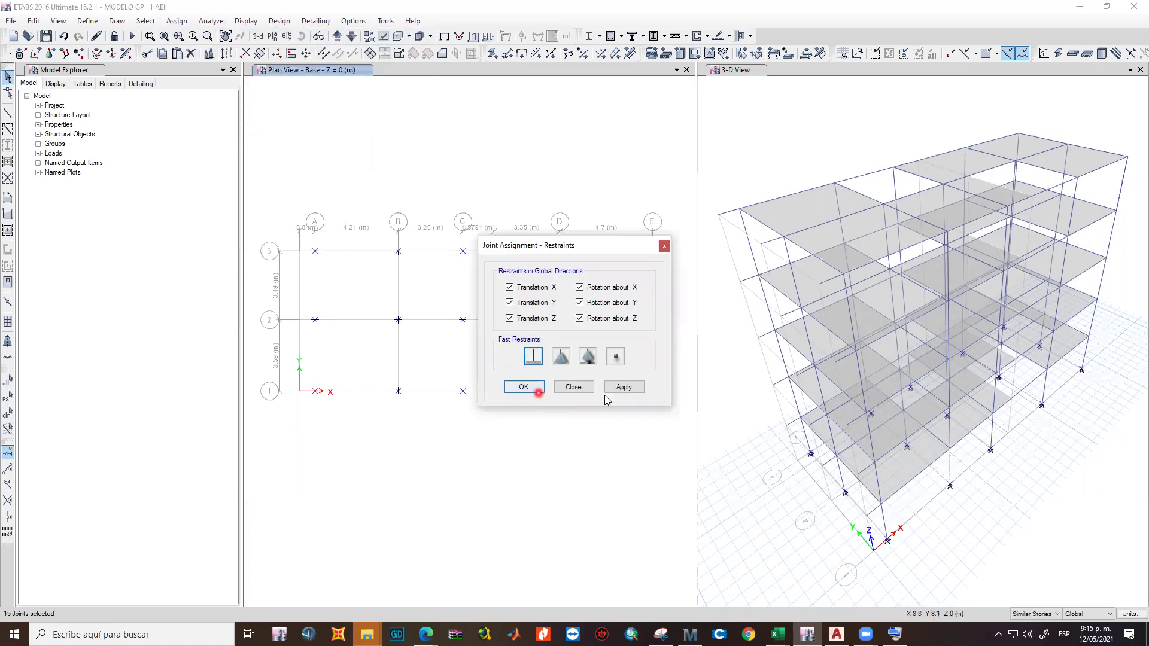
left_click(518, 389)
left_click(760, 129)
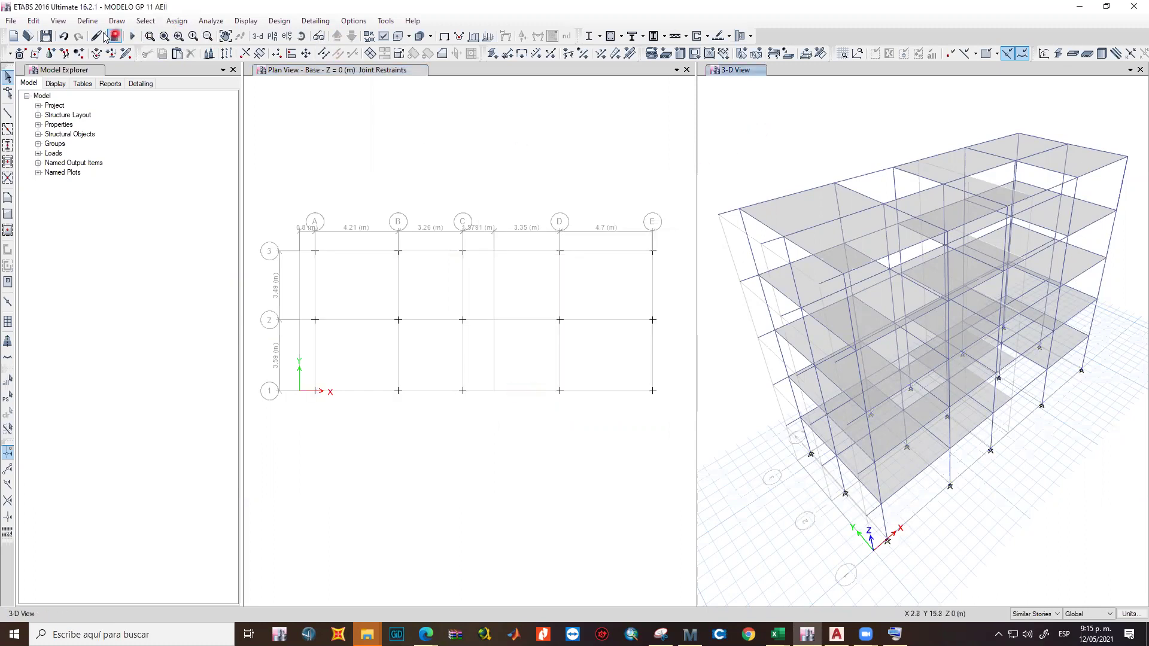
left_click(100, 36)
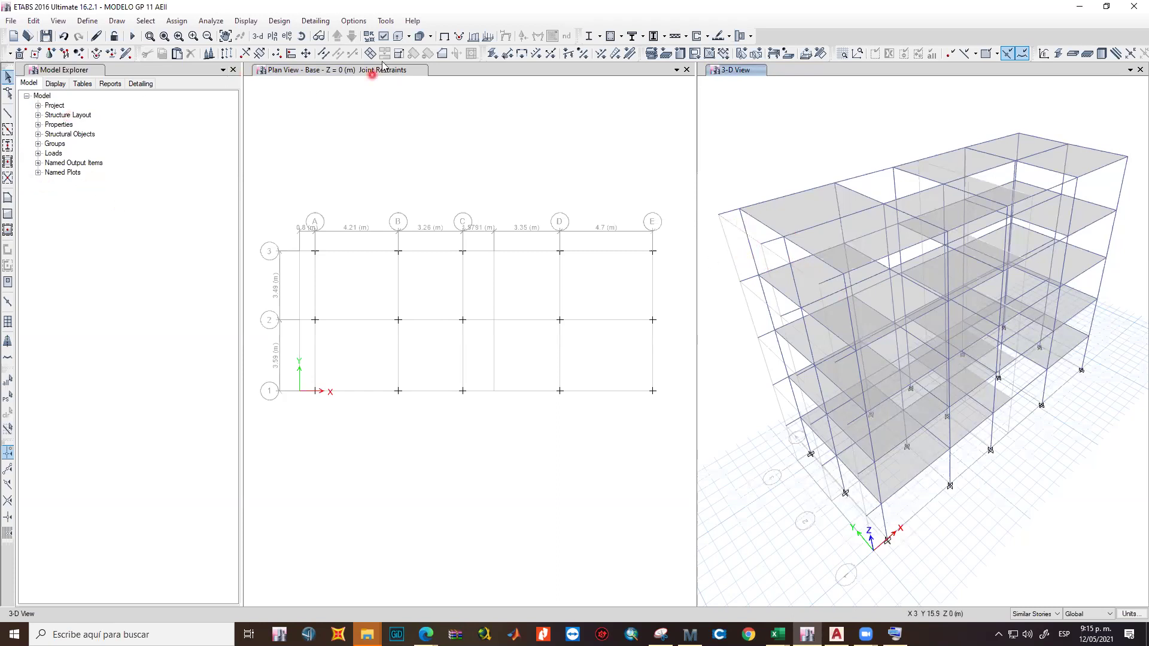
On the Story5 plan, draw a Placa entrepiso slab over the 0.8 m overhang outside axis A, between axes 3 and 1.
left_click(352, 121)
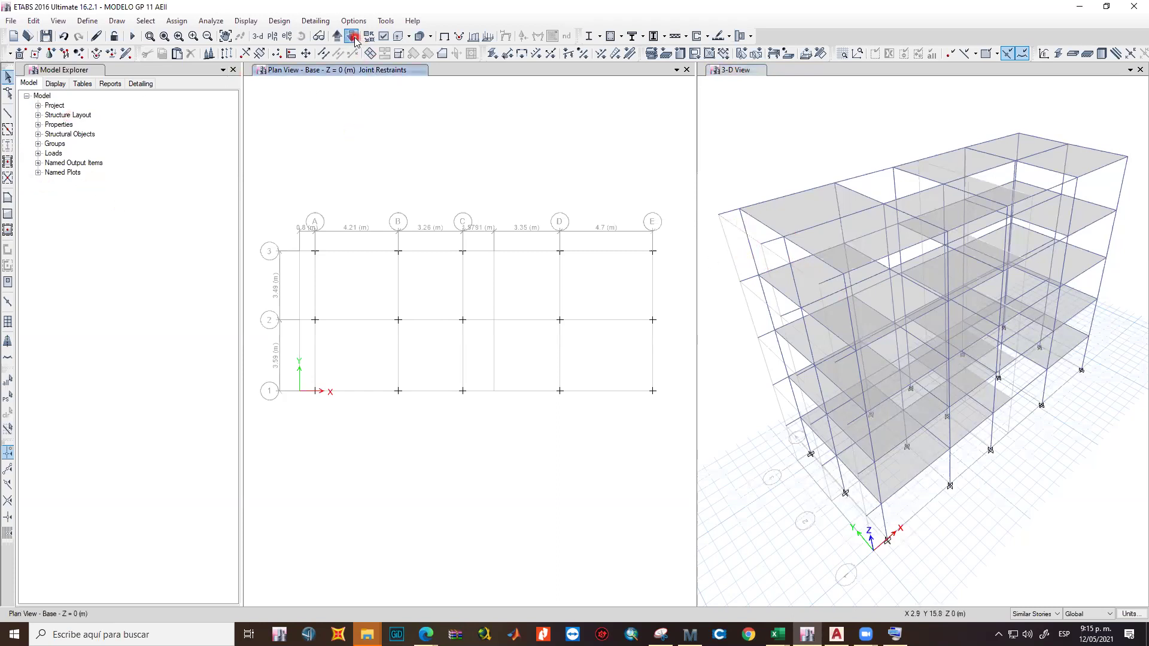
left_click(353, 38)
left_click(324, 84)
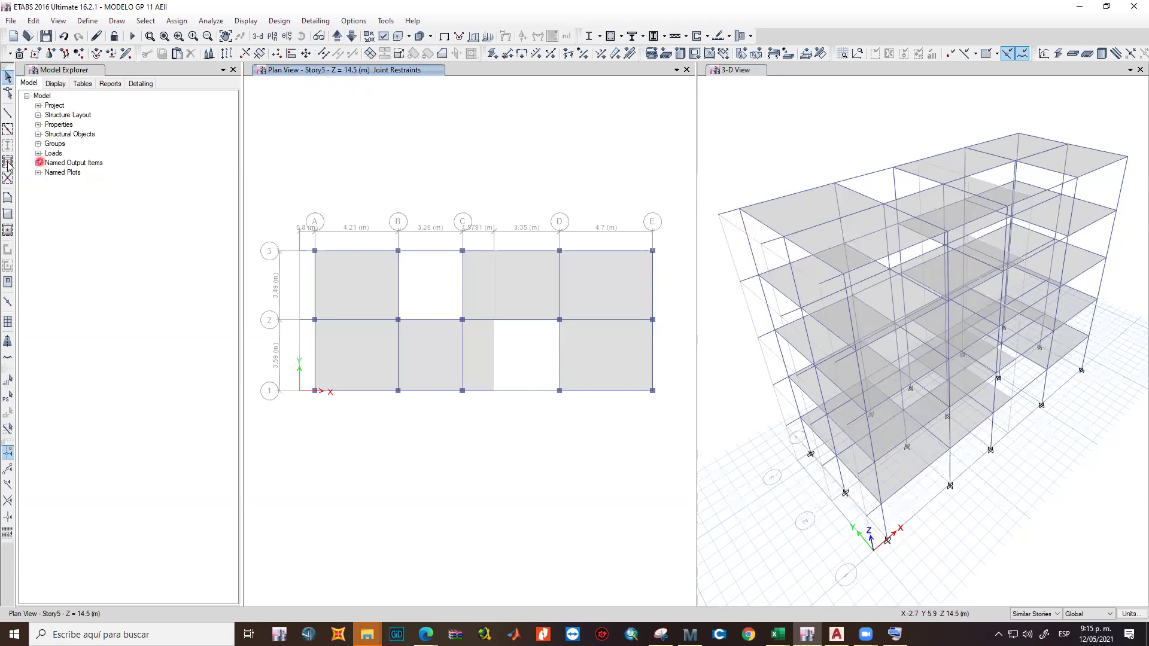
left_click(8, 199)
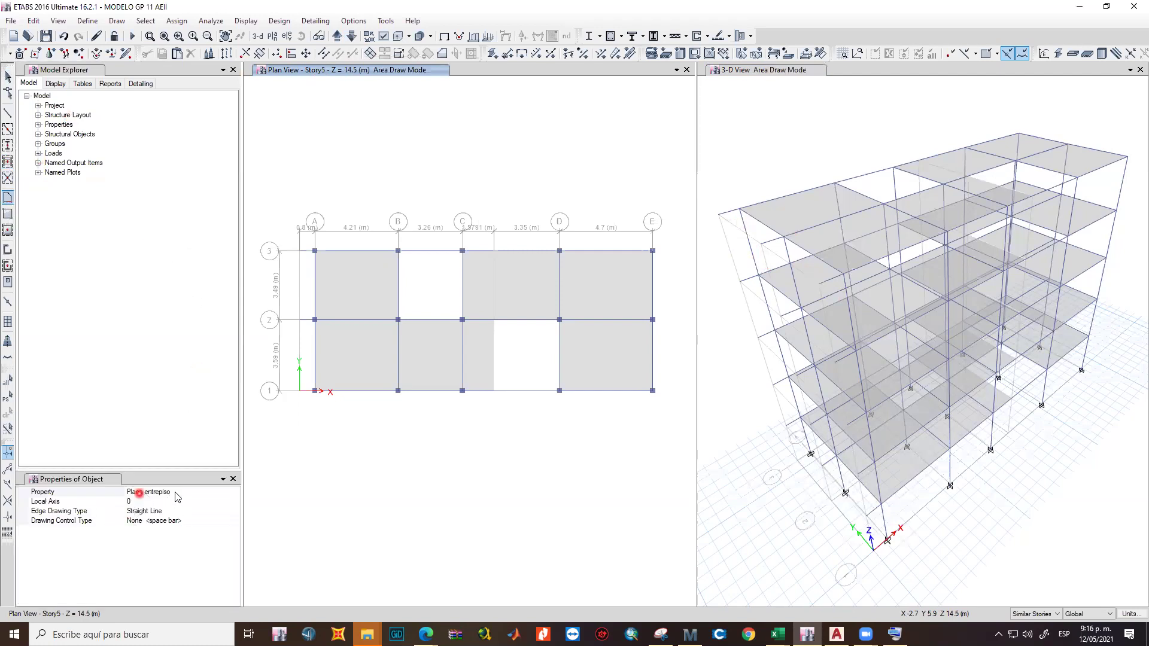
left_click(315, 249)
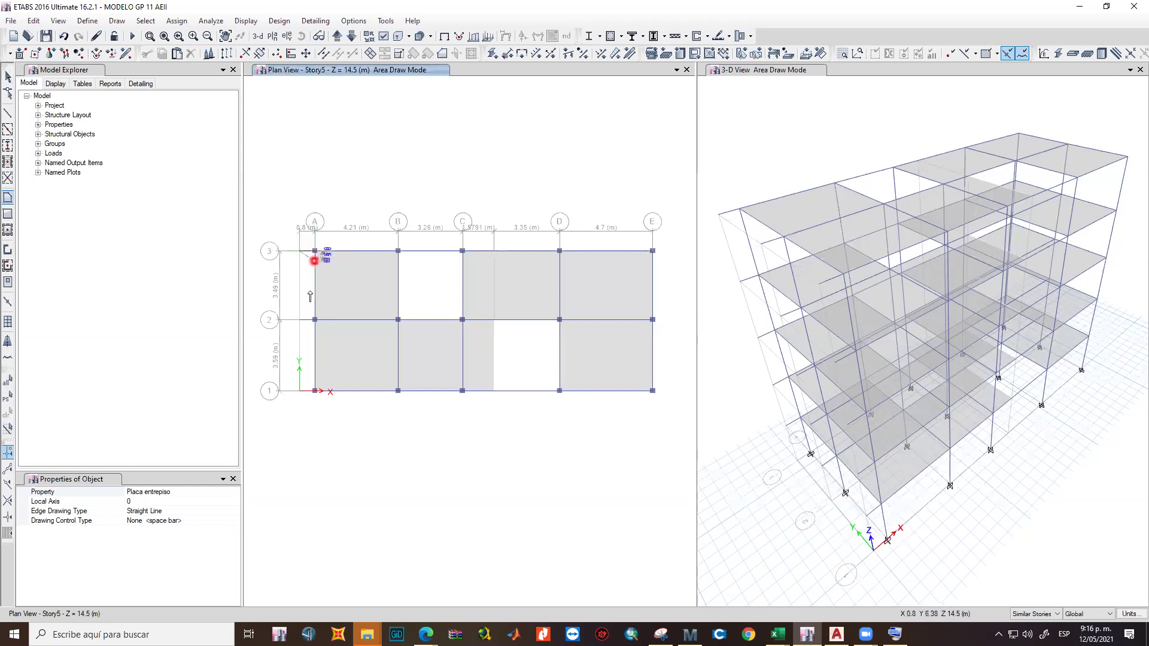
scroll(313, 392, "up", 3)
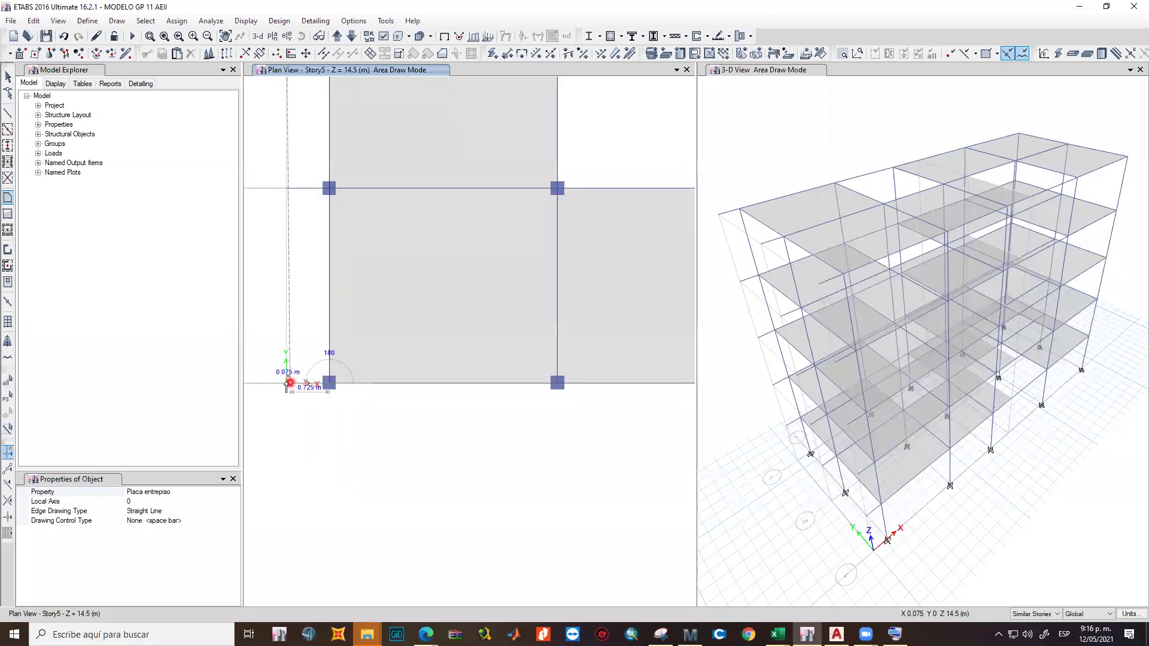
scroll(291, 329, "down", 4)
scroll(294, 326, "up", 5)
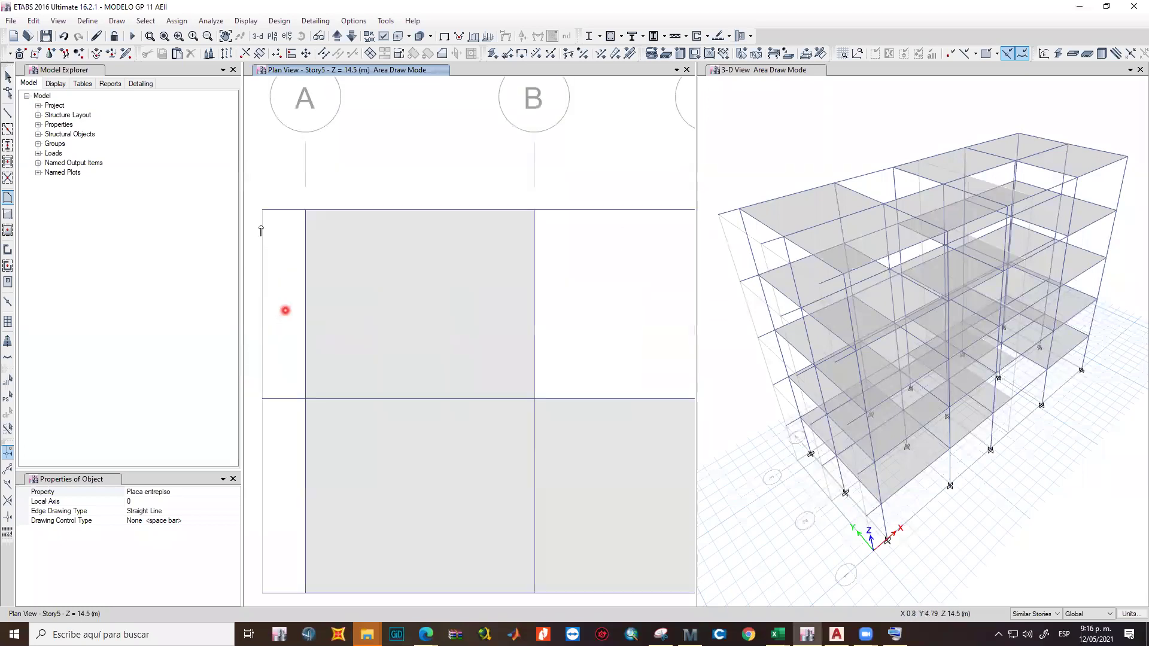
left_click(261, 210)
key("Return")
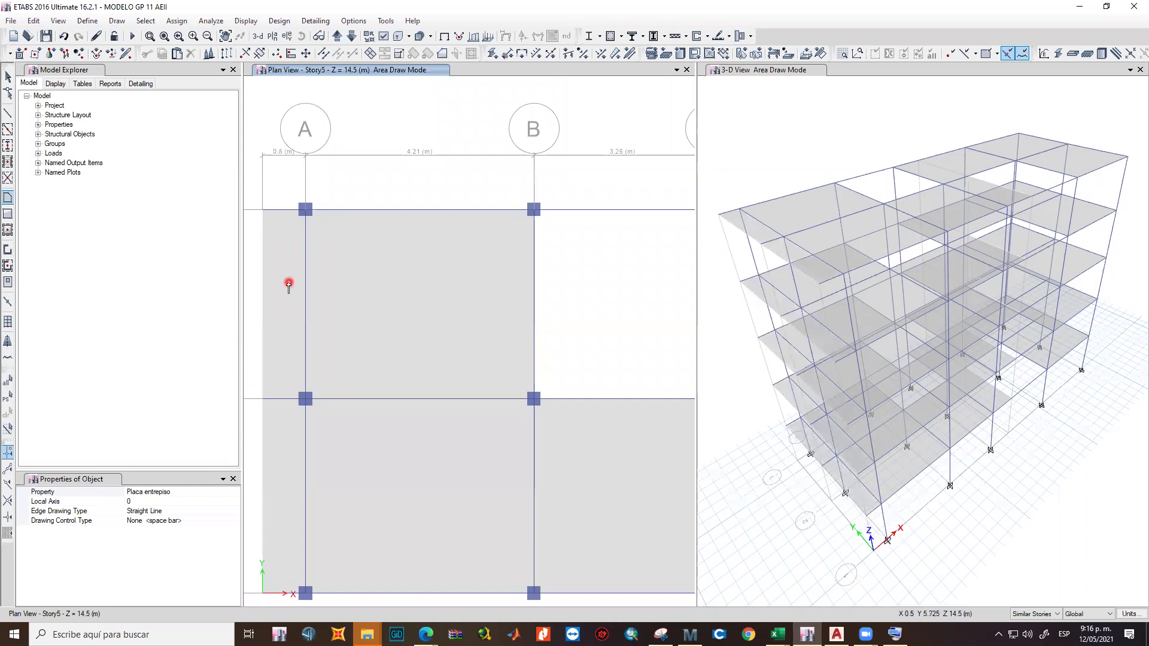
key("Escape")
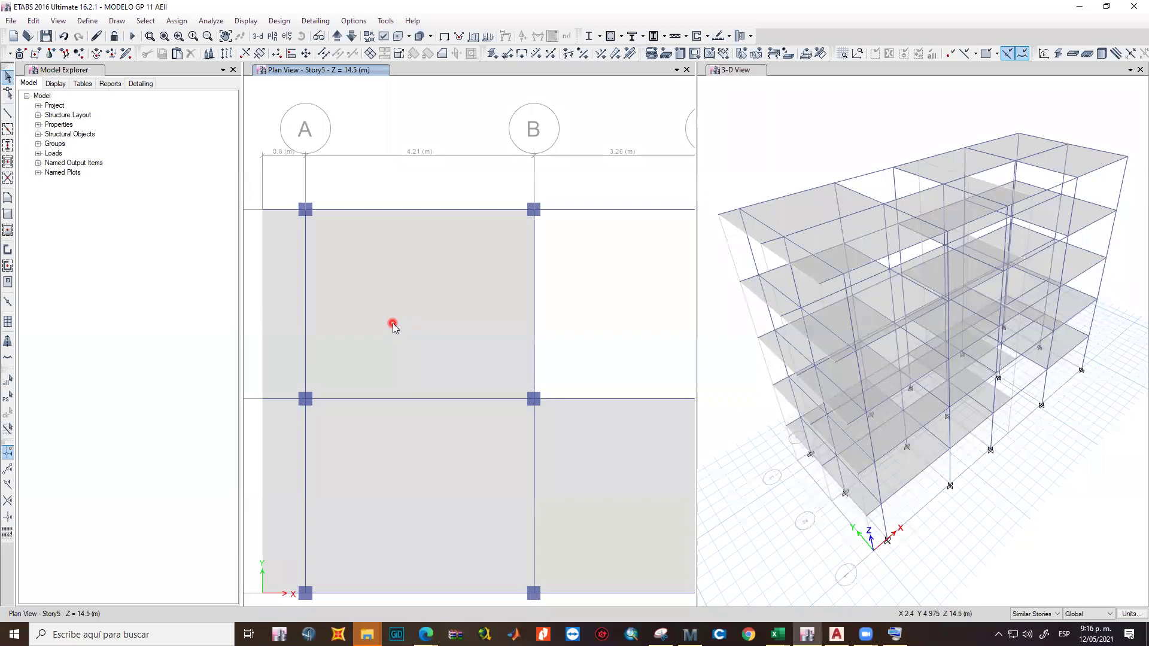
scroll(401, 311, "down", 4)
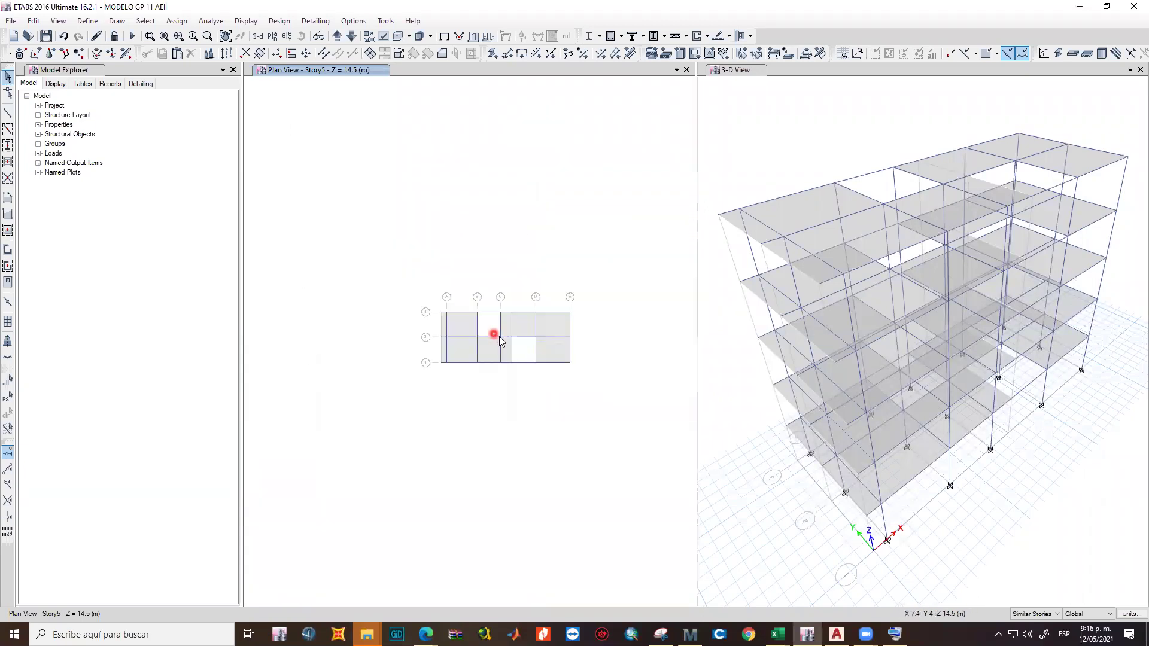
scroll(533, 353, "up", 3)
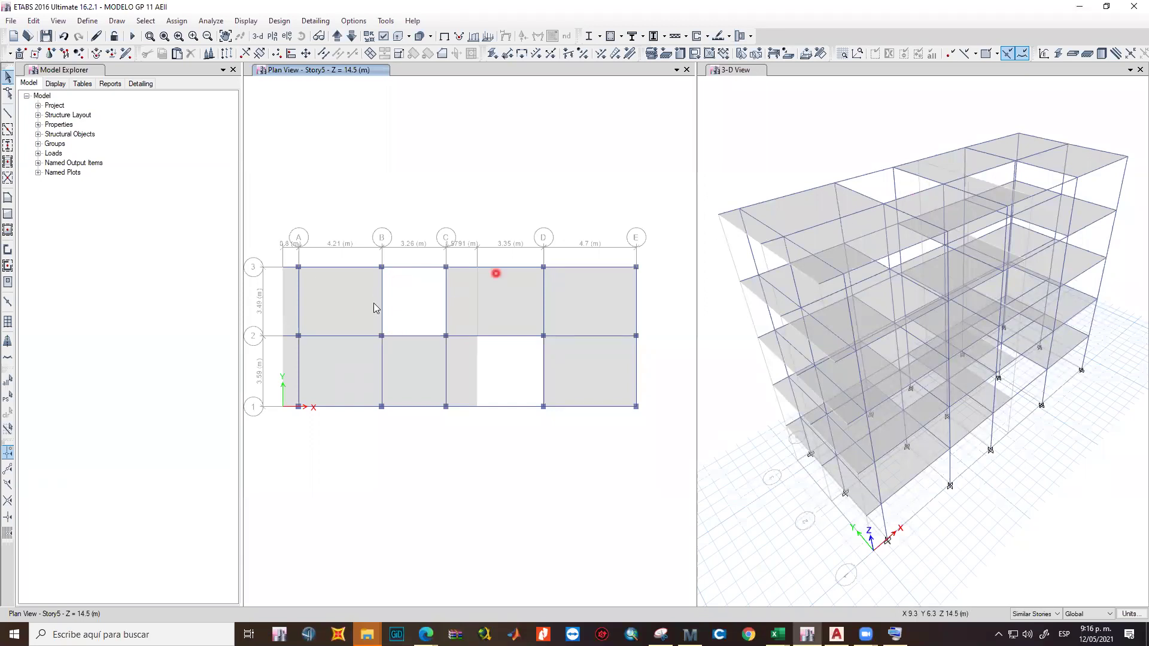
Select the main floor slab between axes A and E on all similar stories.
left_click(338, 317)
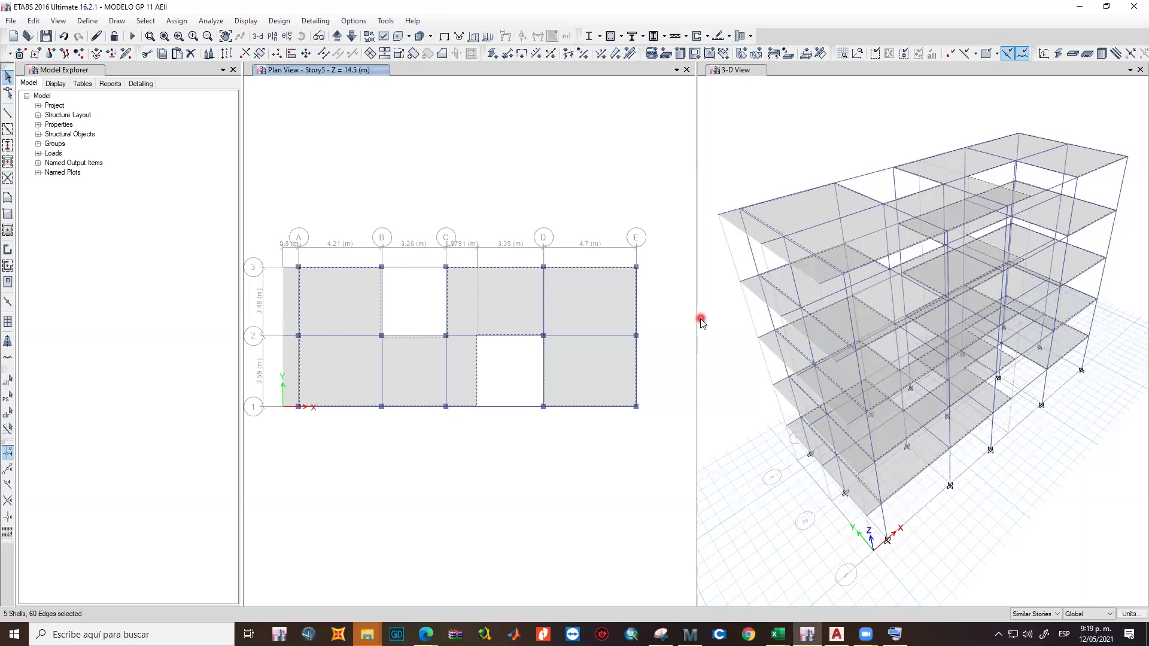
left_click(456, 316)
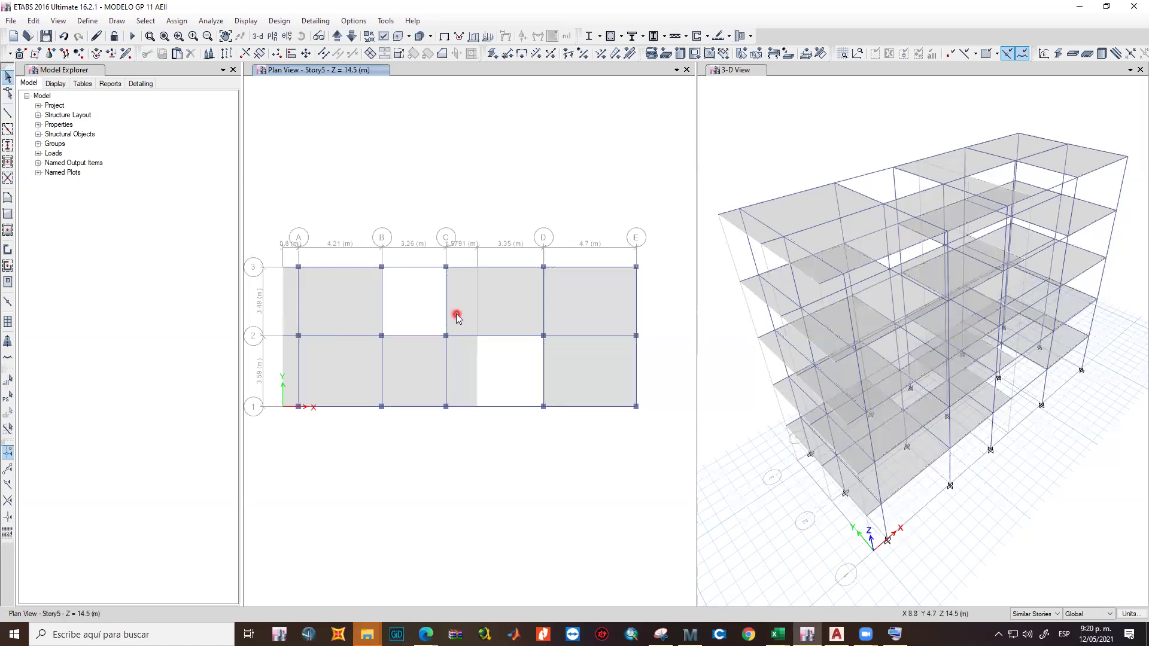
key("ctrl+p")
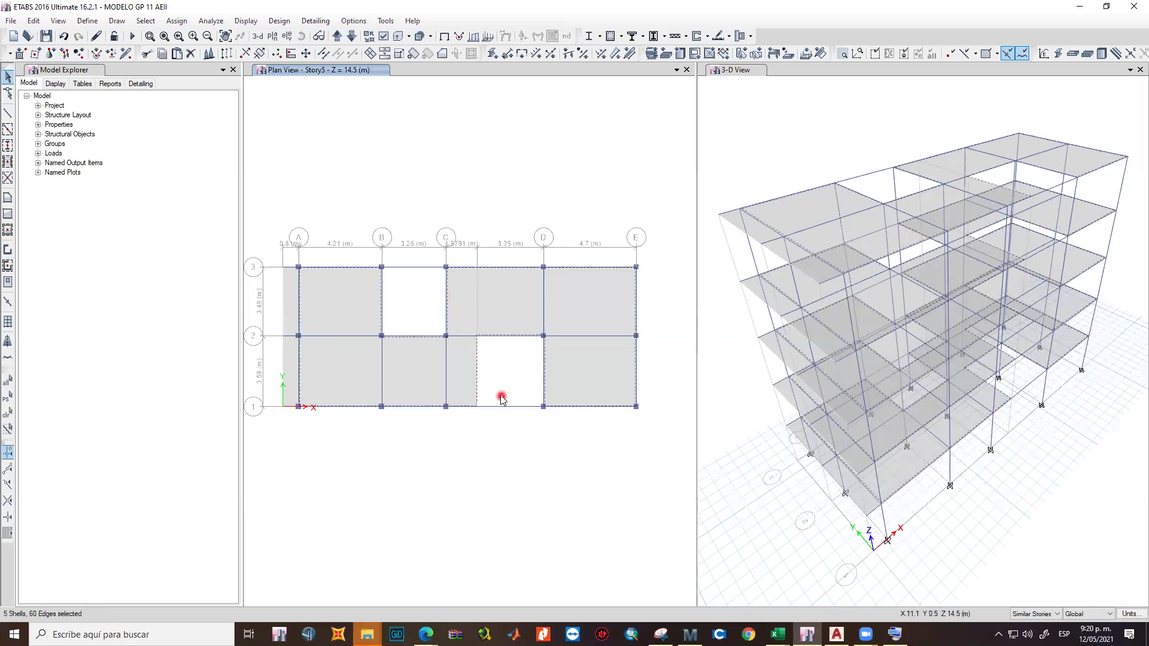
In the load pattern definitions, rename the Dead pattern as MUERTA and keep its type as Dead.
left_click(88, 22)
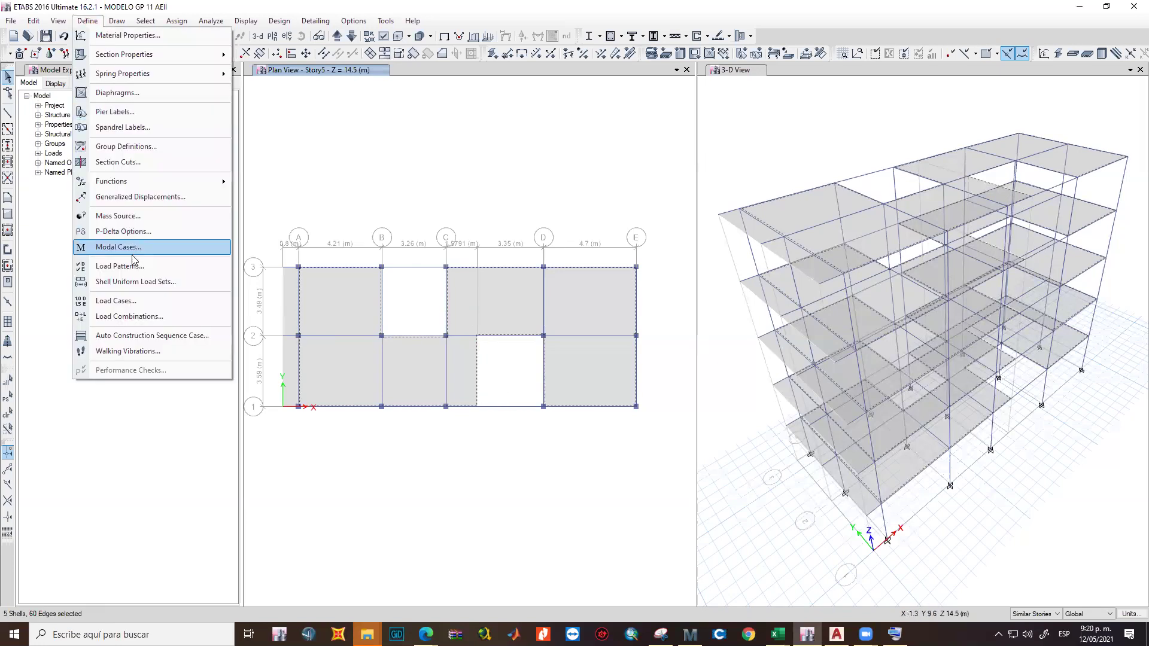
left_click(126, 267)
left_click(367, 298)
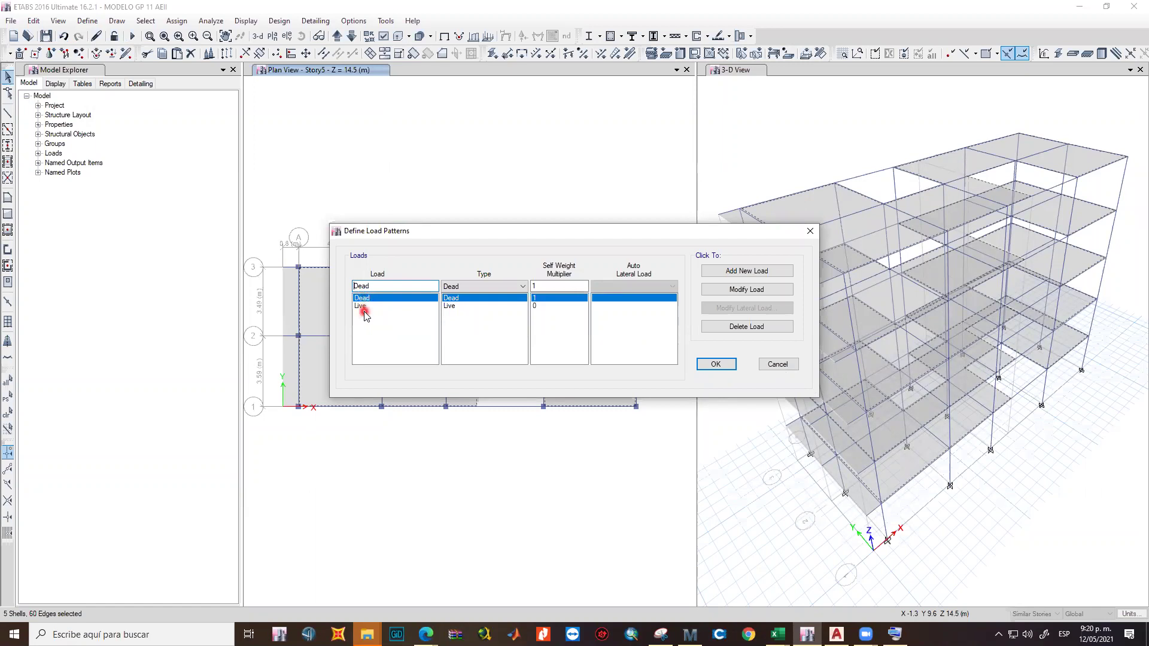
left_click_drag(377, 286, 319, 294)
key("Caps_Lock")
type("M")
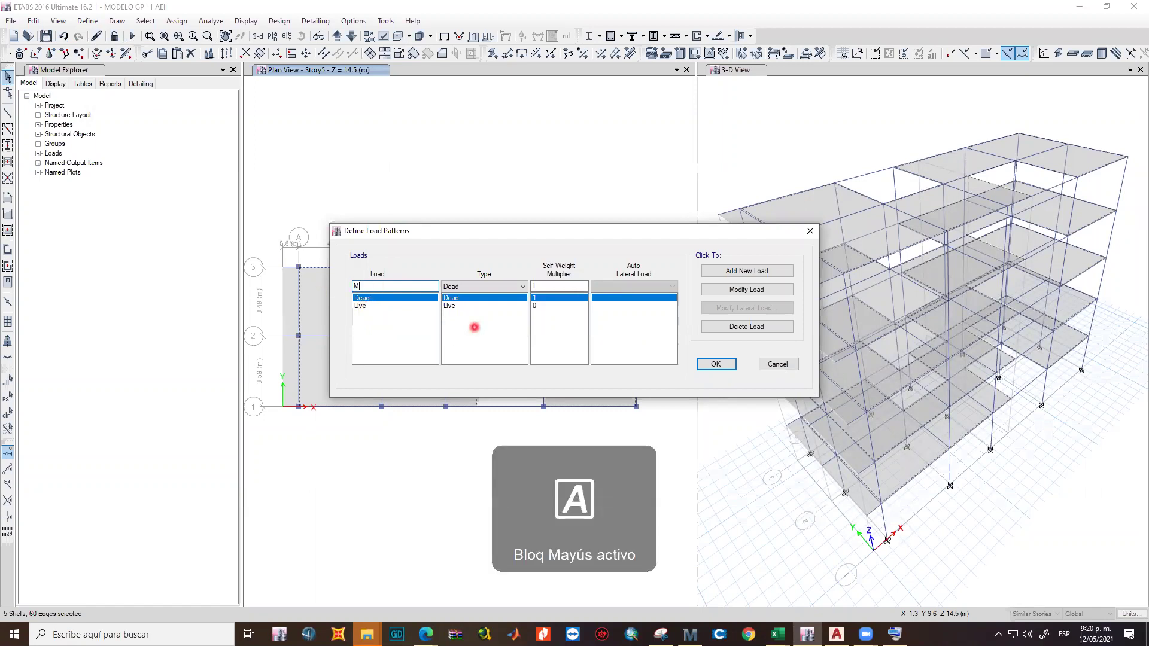
type("UERTA")
left_click(728, 291)
left_click(740, 290)
left_click(537, 287)
left_click(540, 290)
double_click(540, 290)
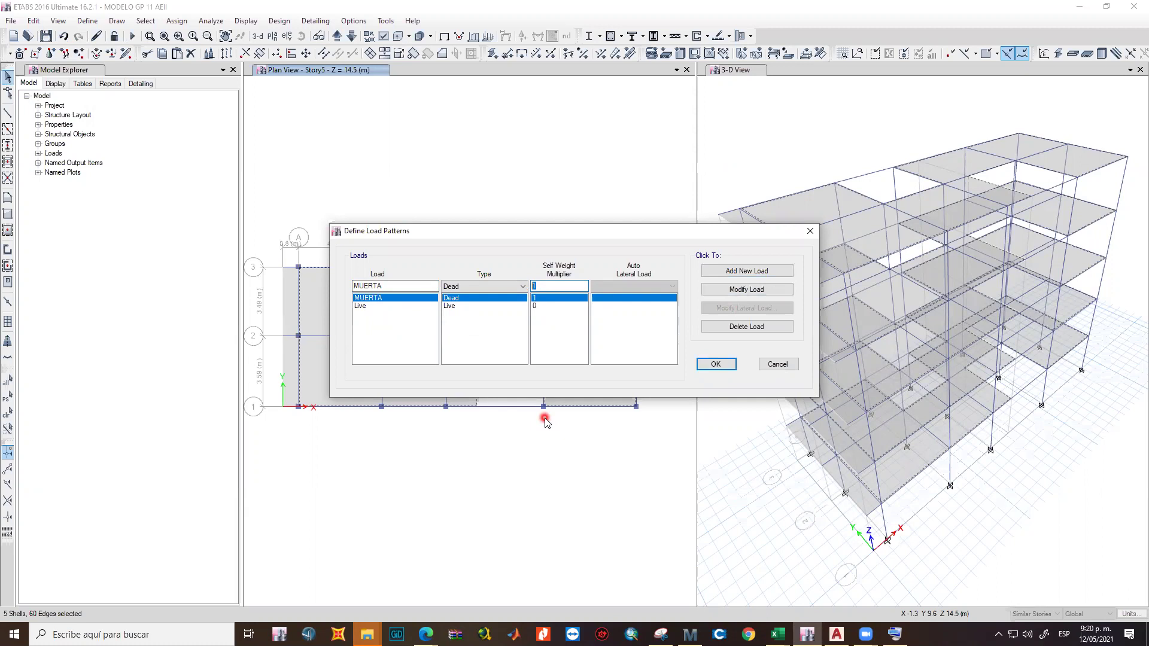
Rename the Live load pattern as VIVA, keeping its type as Live.
left_click(361, 307)
type("VIA")
key("BackSpace")
type("VA")
left_click(734, 291)
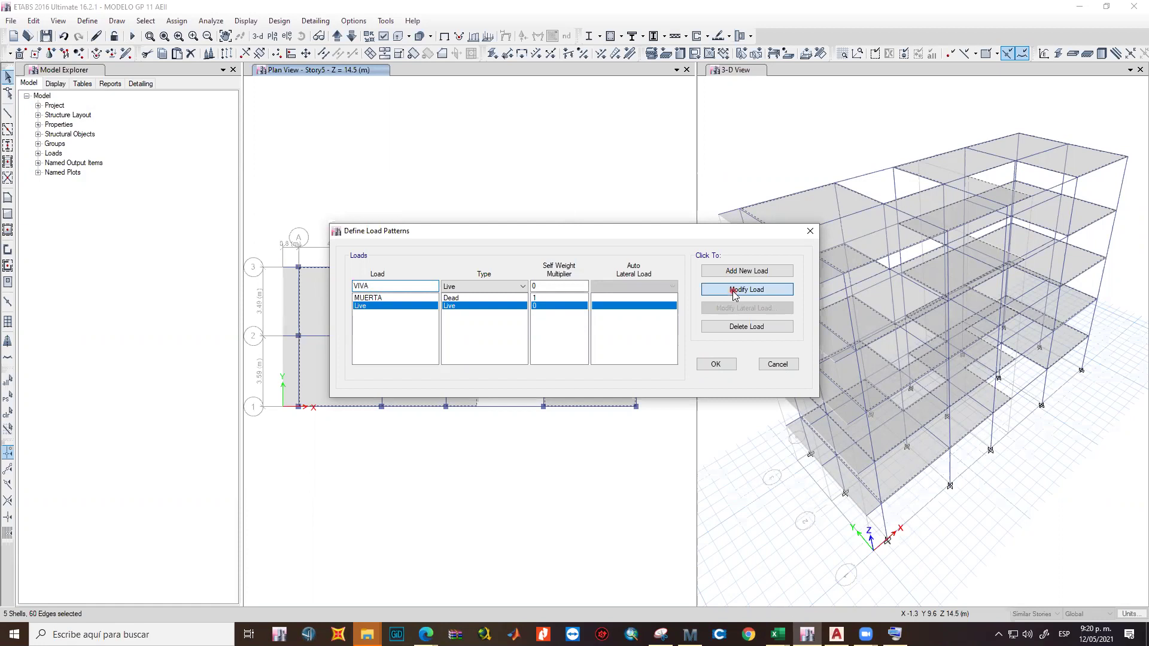
left_click(465, 311)
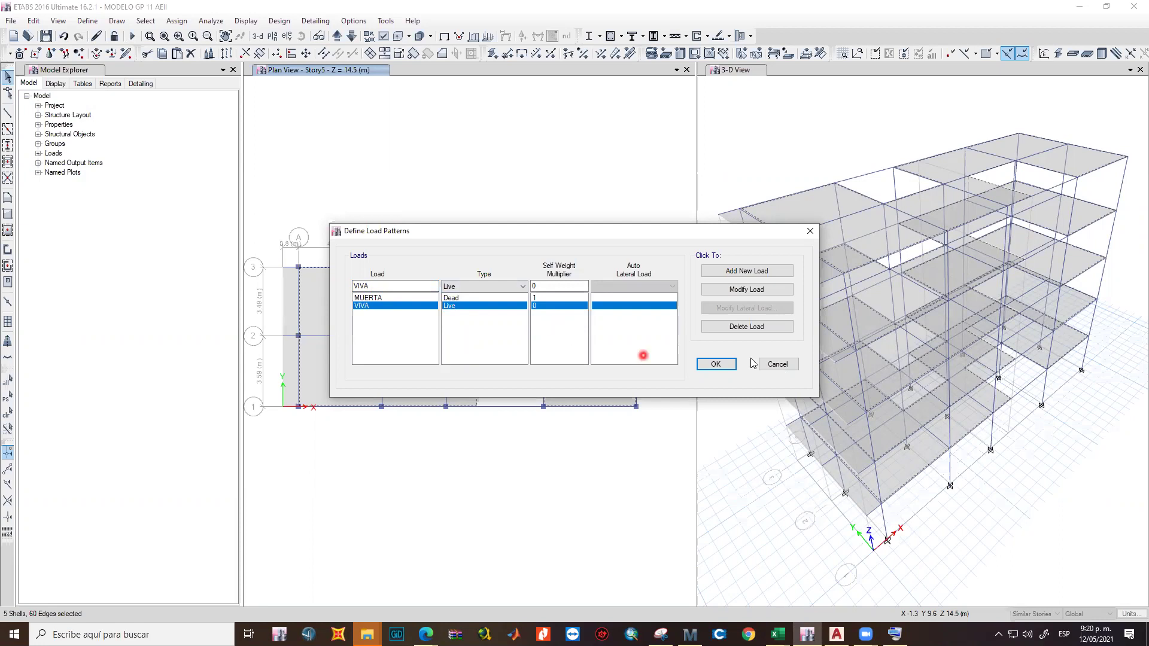
Accept the load pattern definitions and assign a 1.8 kN/m² uniform gravity load in pattern VIVA to the selected main floor slabs.
left_click(716, 364)
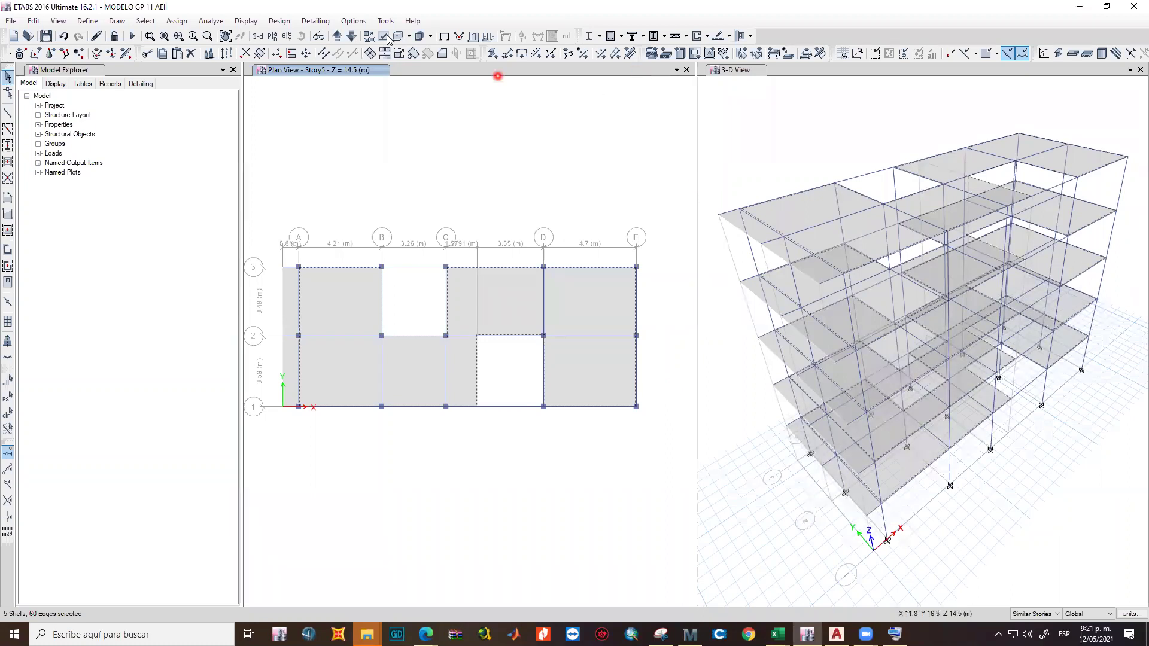
left_click(183, 25)
mouse_move(246, 152)
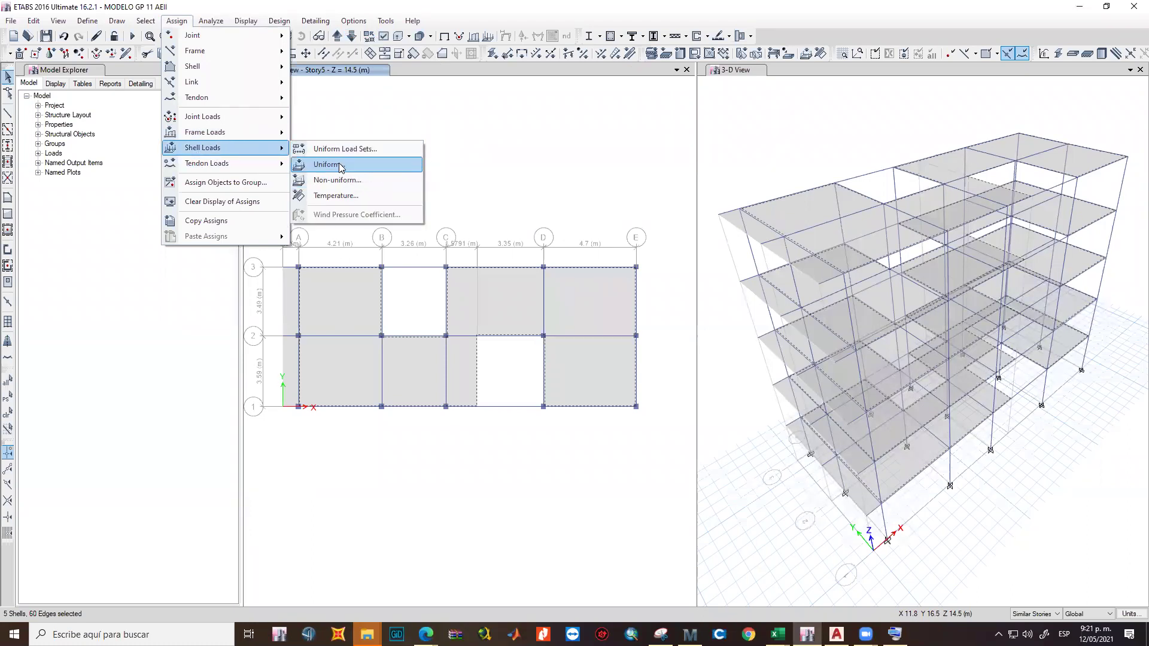
left_click(341, 165)
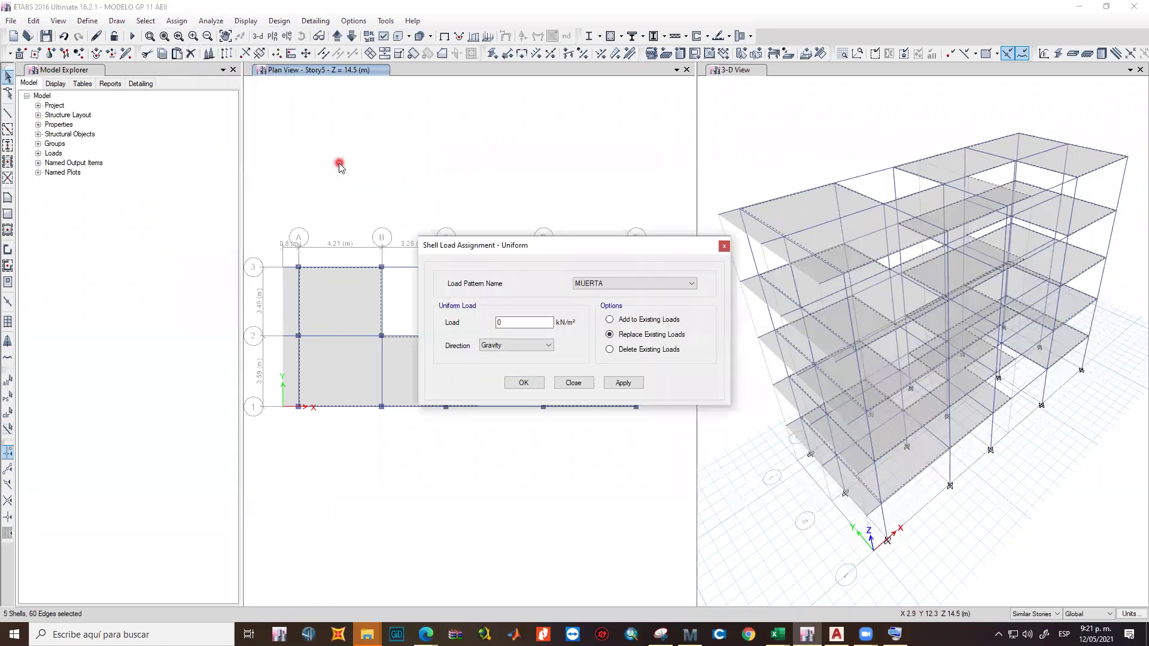
left_click(619, 286)
left_click(597, 307)
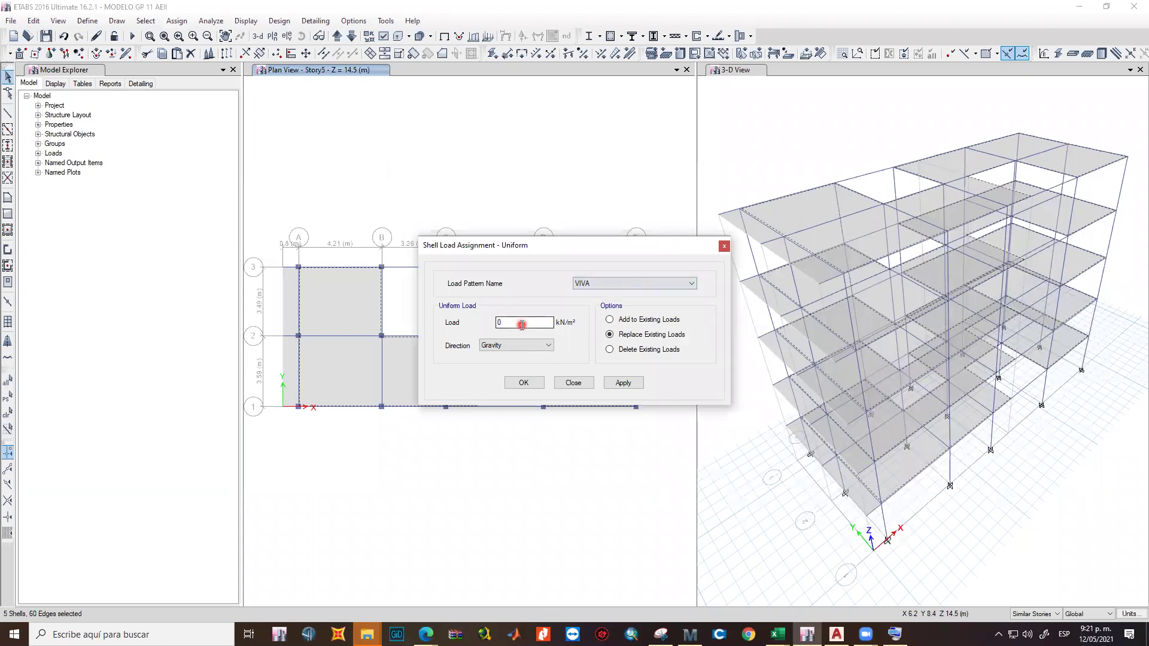
left_click(522, 325)
type("1.8")
left_click(623, 388)
left_click(622, 383)
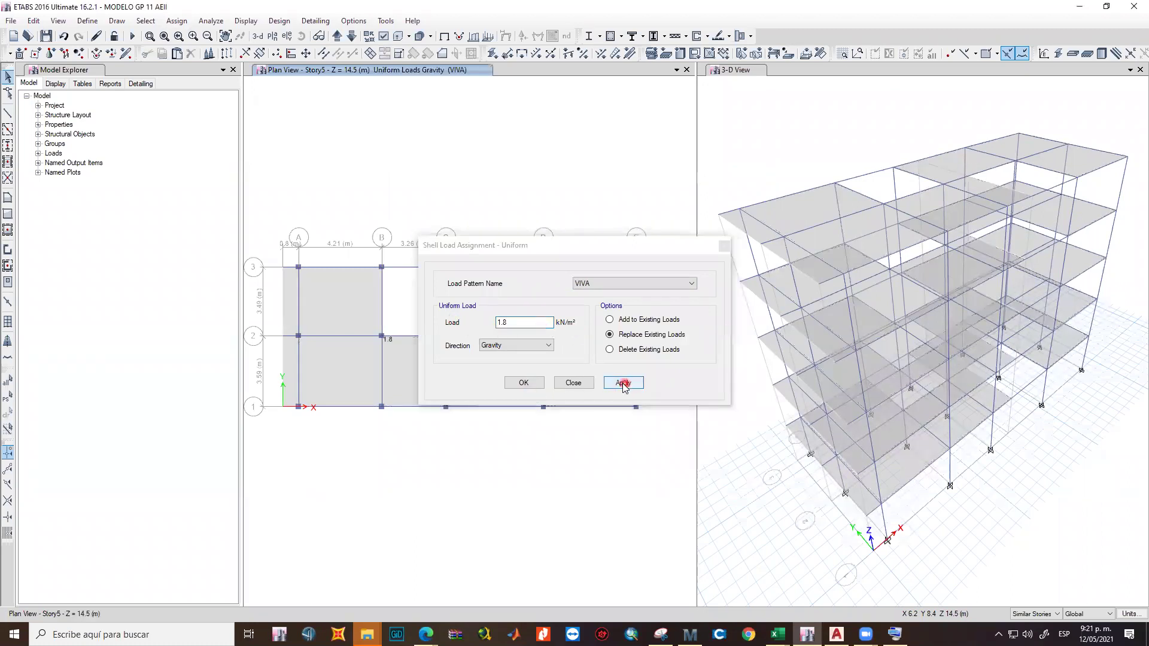
Assign a 5 kN/m² uniform VIVA load to the overhang slabs outside axis A on all similar stories.
left_click(292, 292)
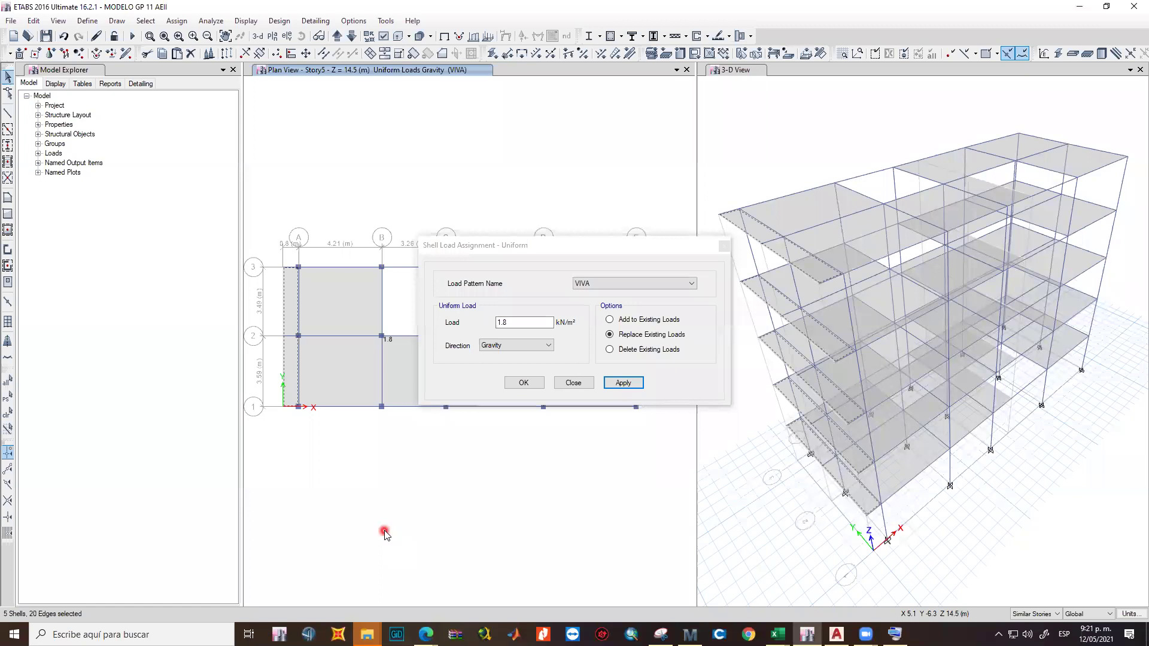
left_click(505, 324)
type("5")
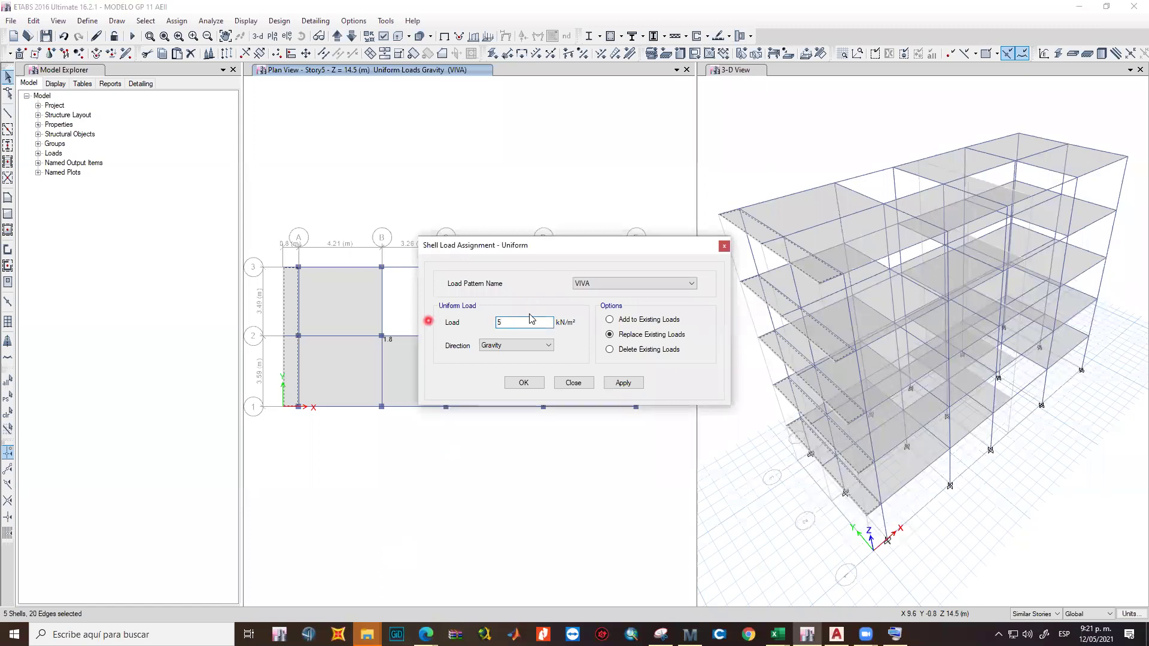
left_click(625, 384)
left_click(523, 382)
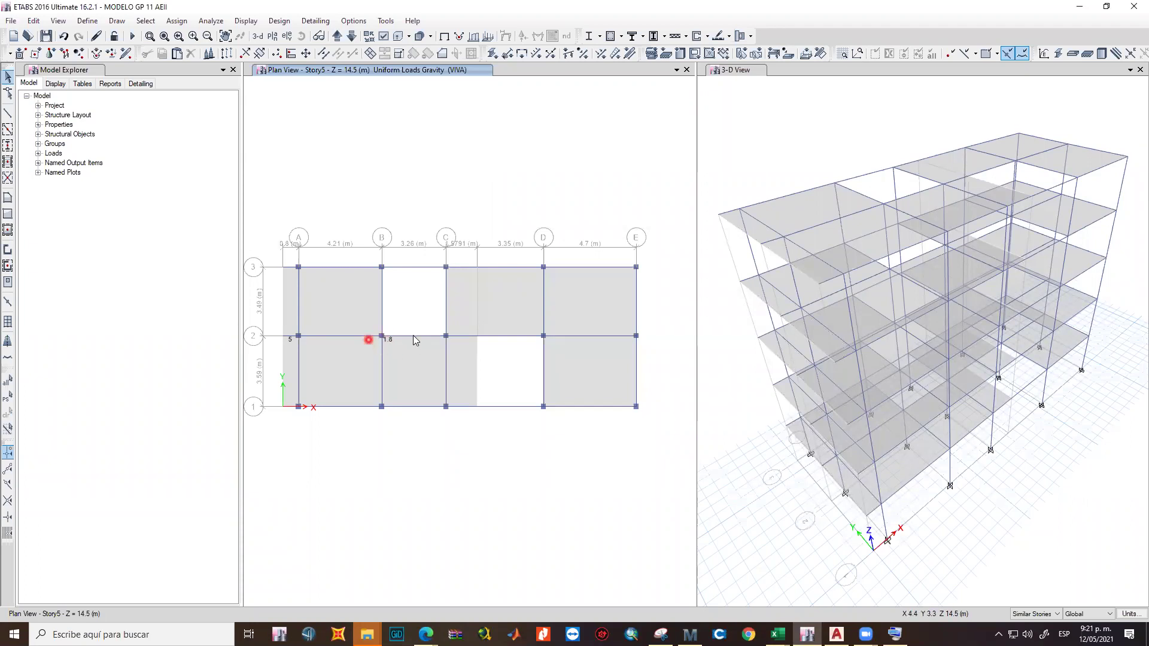
Check the loads assigned to the Story5 main slab and overhang slab in their slab information, and clear the selection.
right_click(342, 314)
left_click(589, 206)
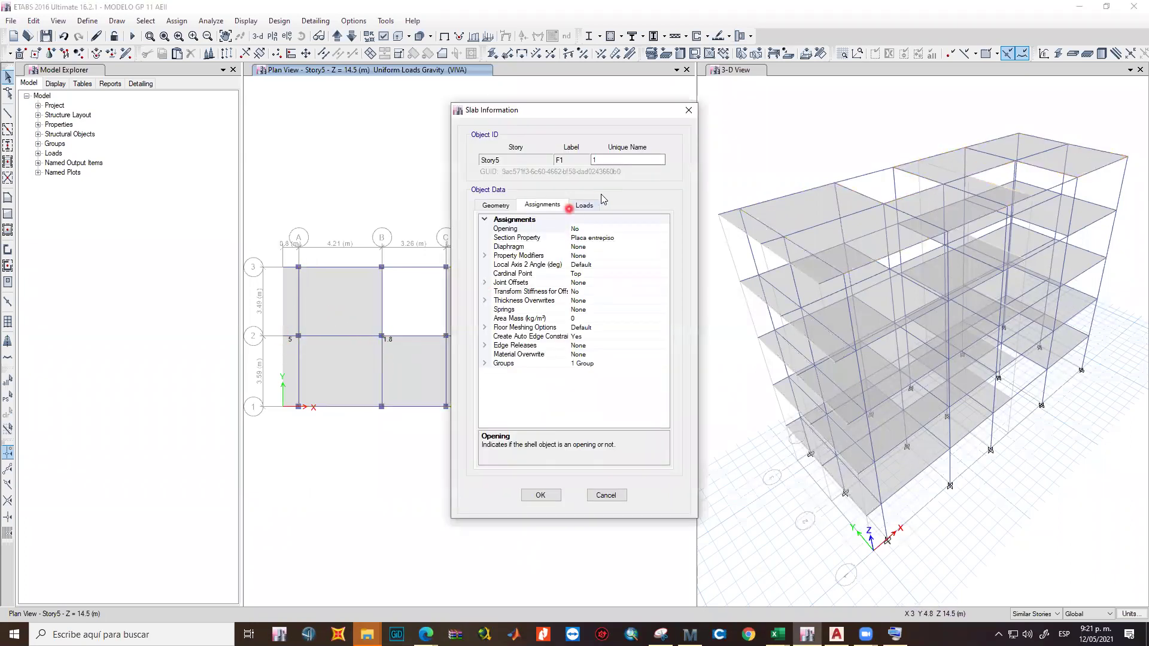
left_click(583, 238)
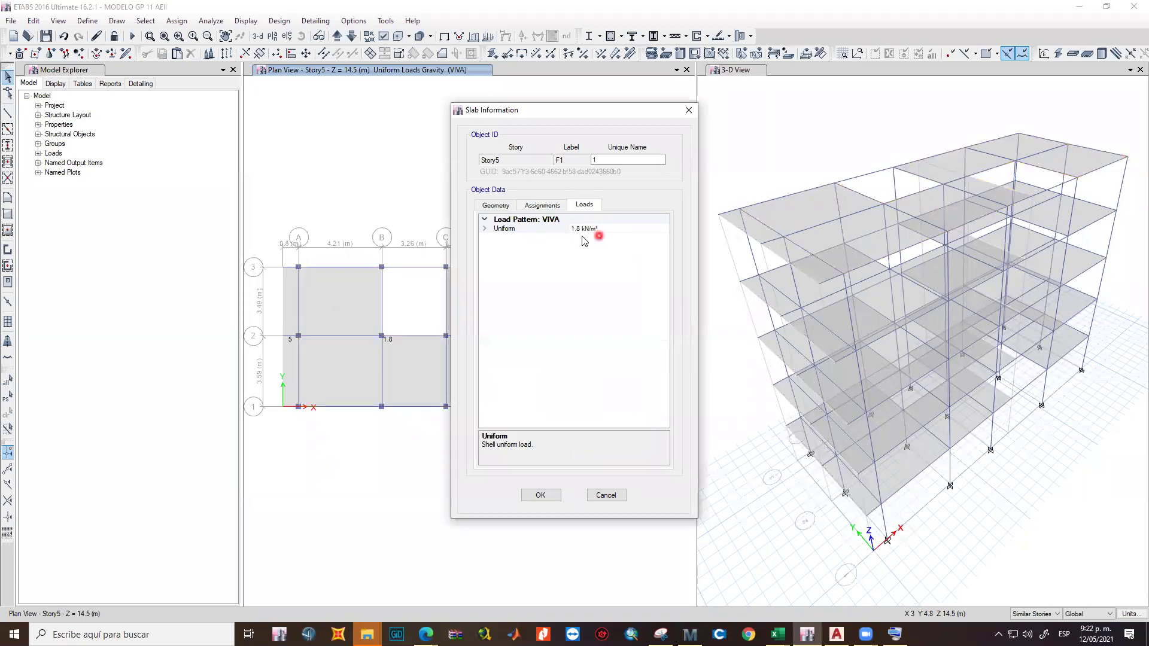
left_click(594, 232)
left_click(688, 110)
left_click(288, 287)
right_click(288, 287)
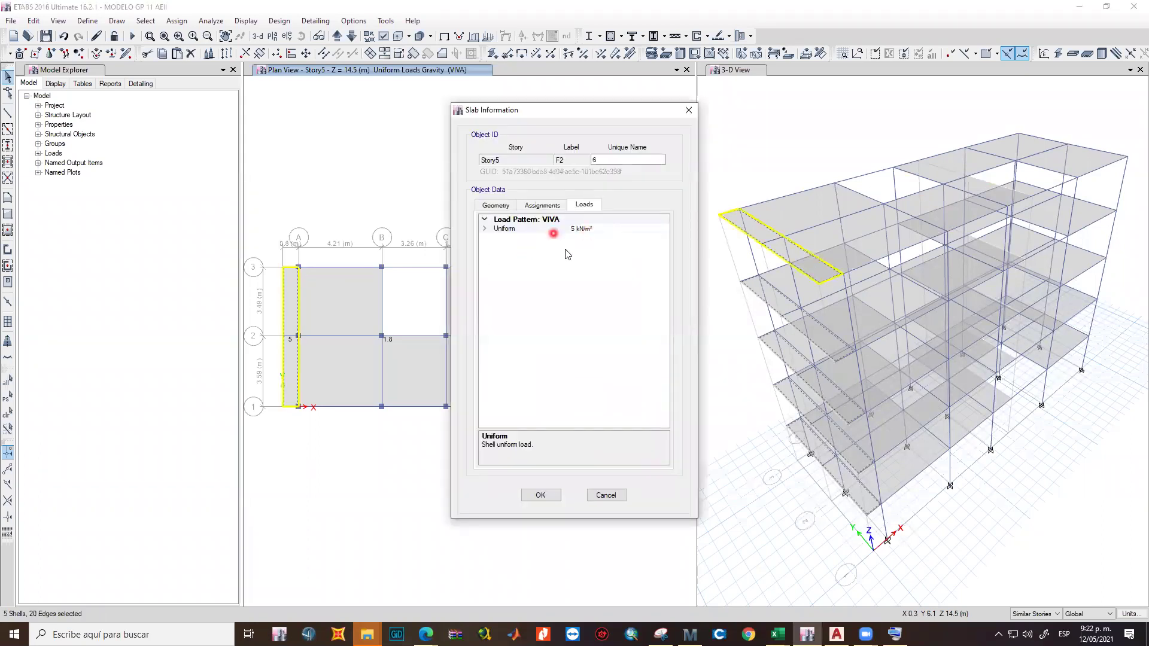
left_click(689, 110)
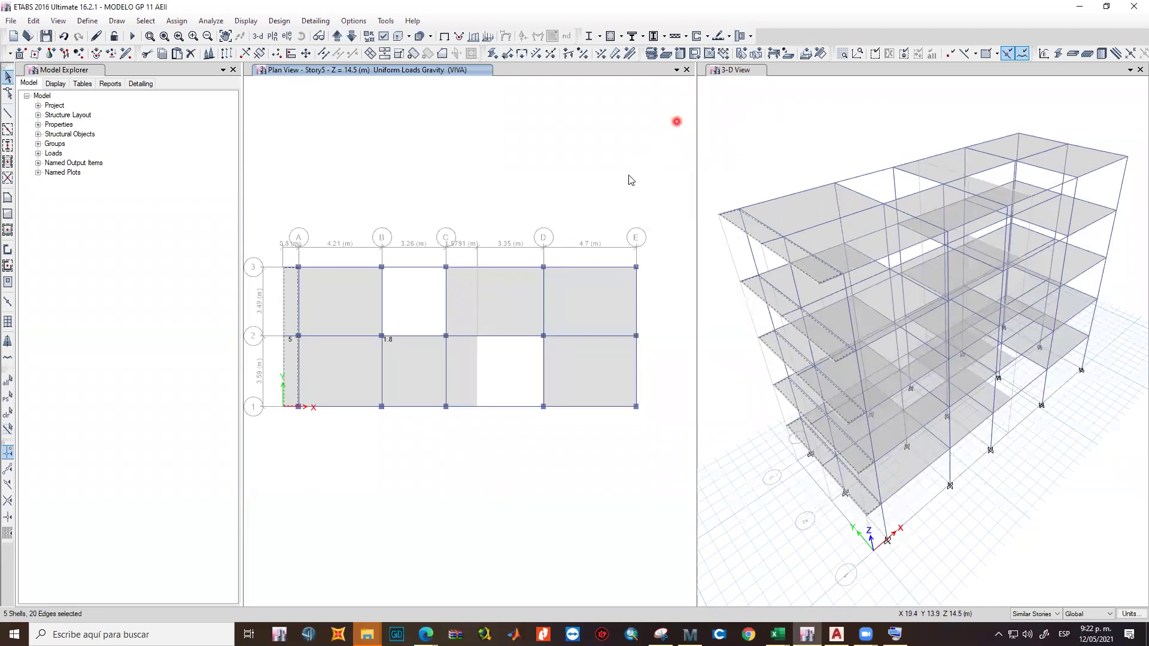
key("ctrl+q")
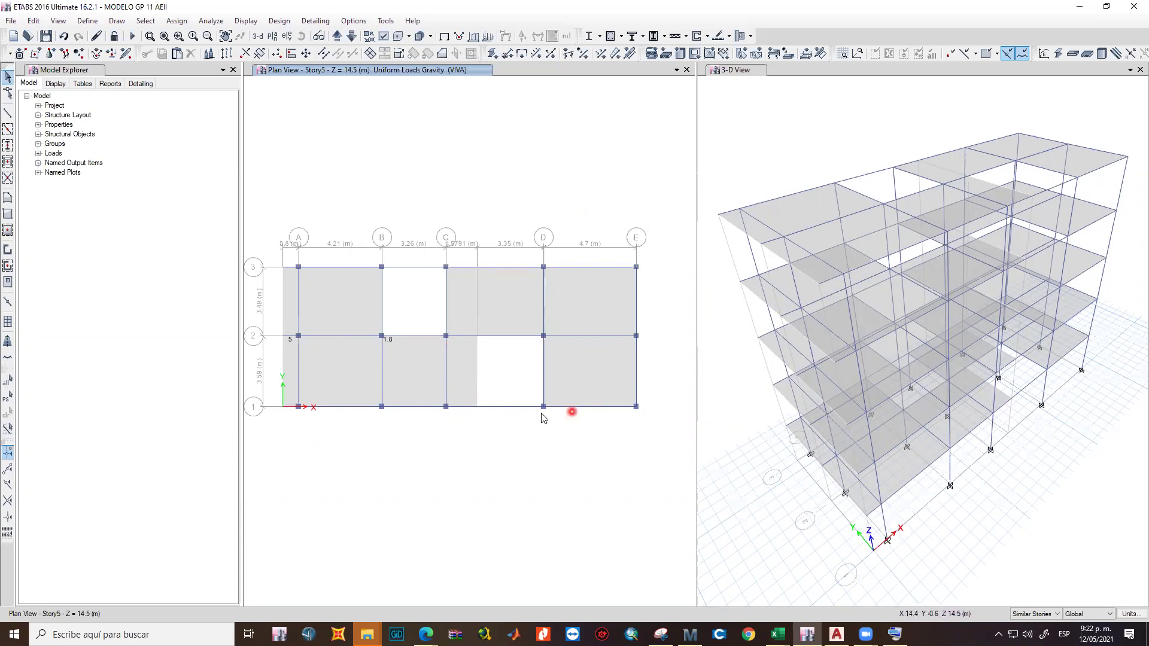
Examine the geometry data of the Story5 overhang slab and main slab, including joint coordinates and total area.
left_click(293, 310)
right_click(292, 300)
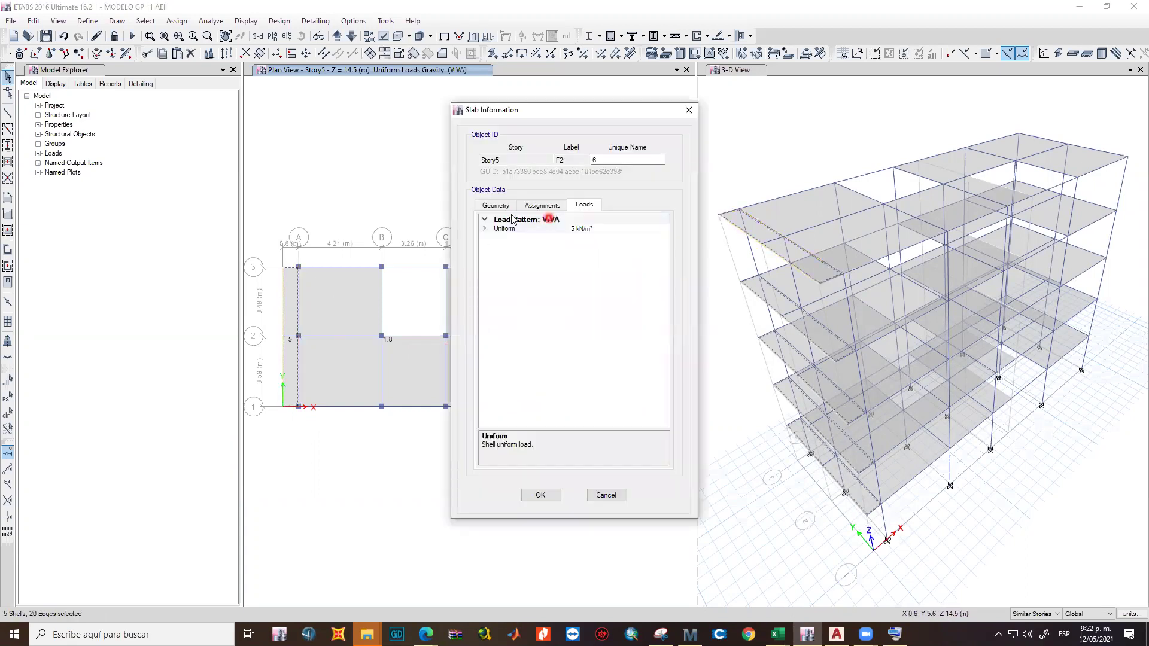
left_click(496, 206)
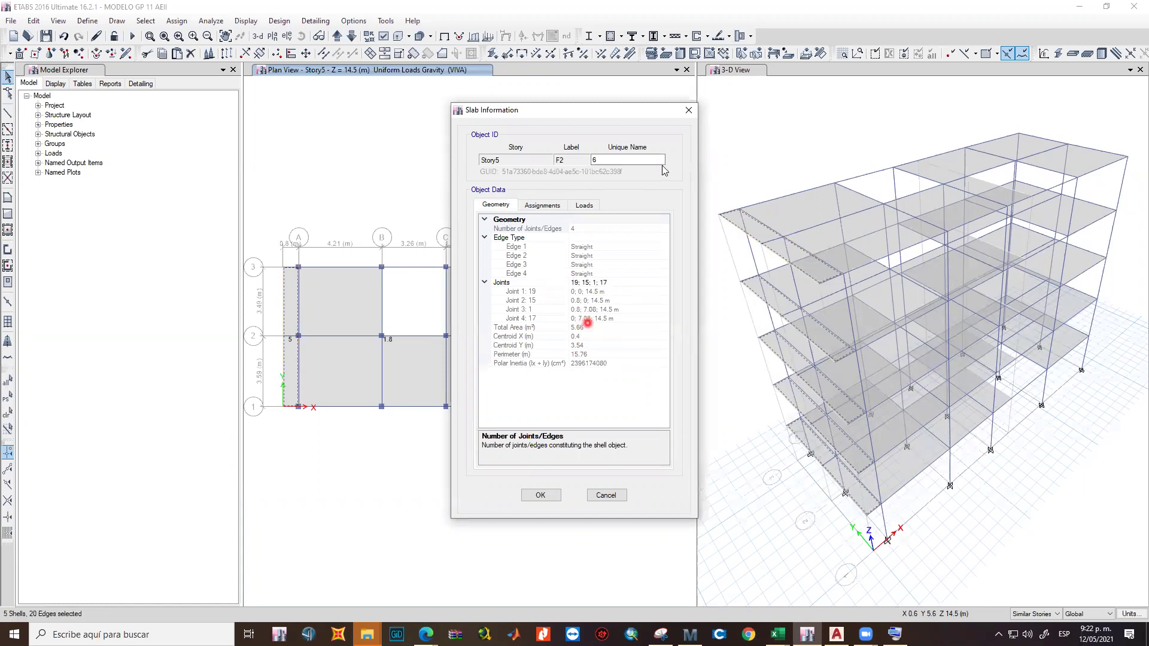
left_click(689, 111)
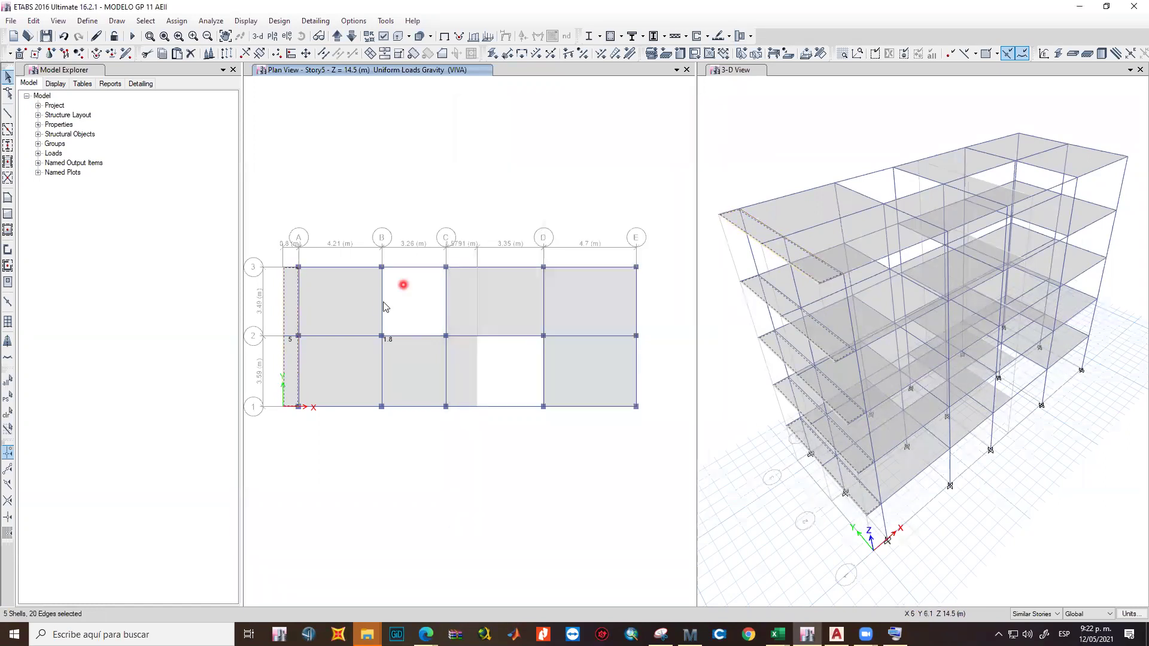
right_click(334, 316)
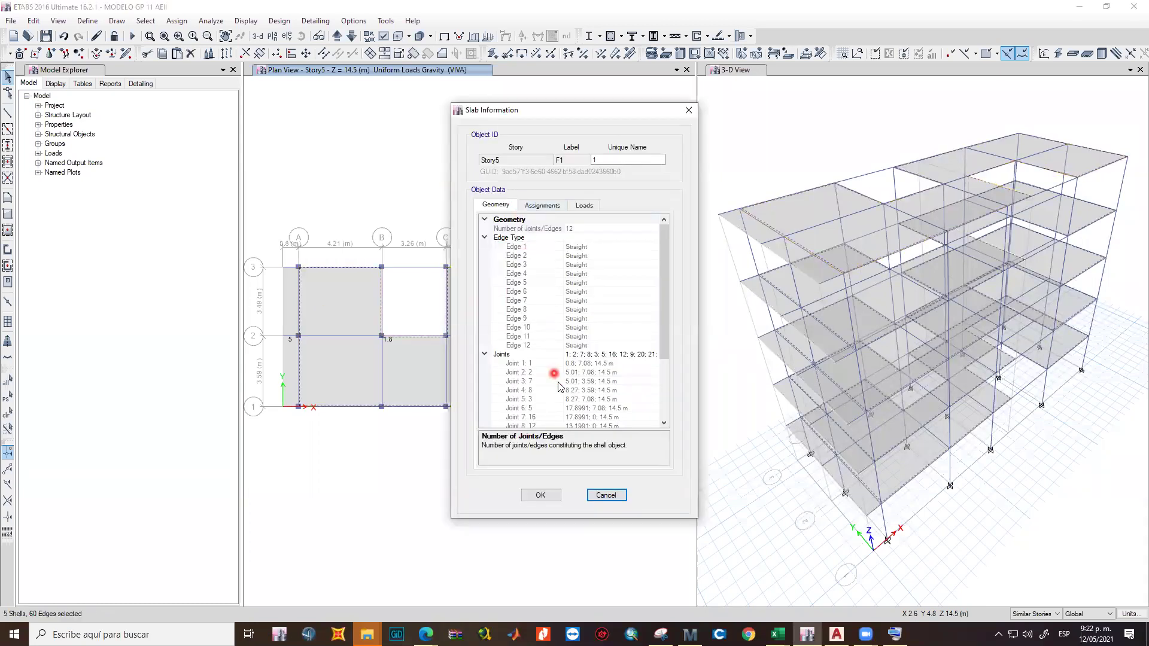
scroll(559, 386, "down", 4)
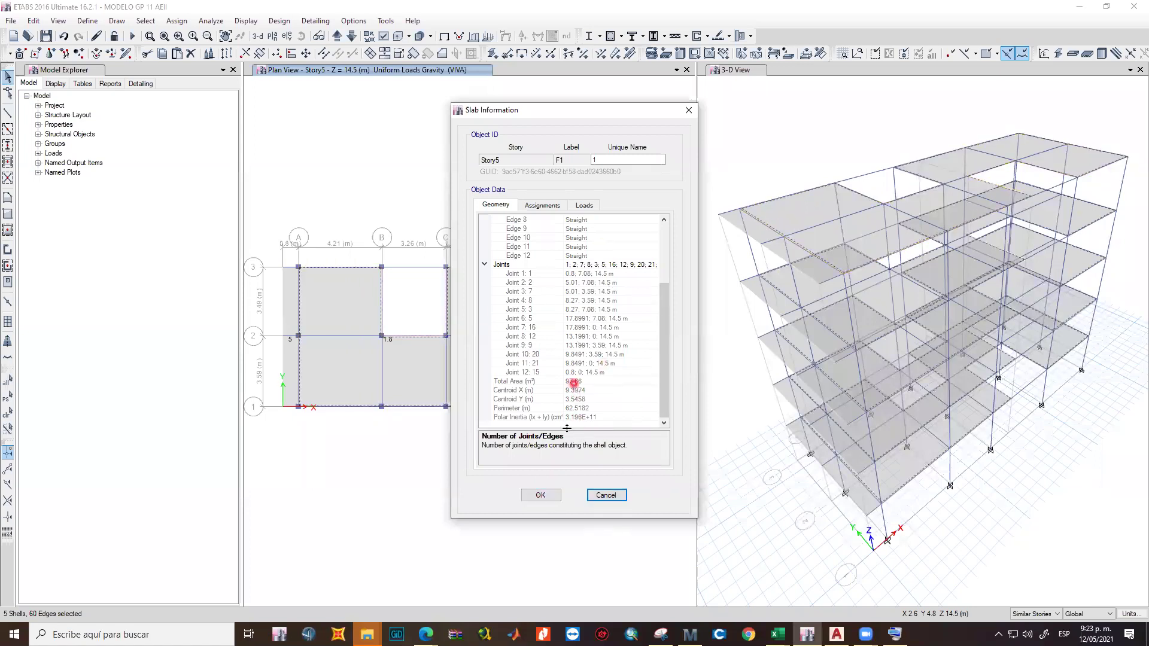
left_click(541, 495)
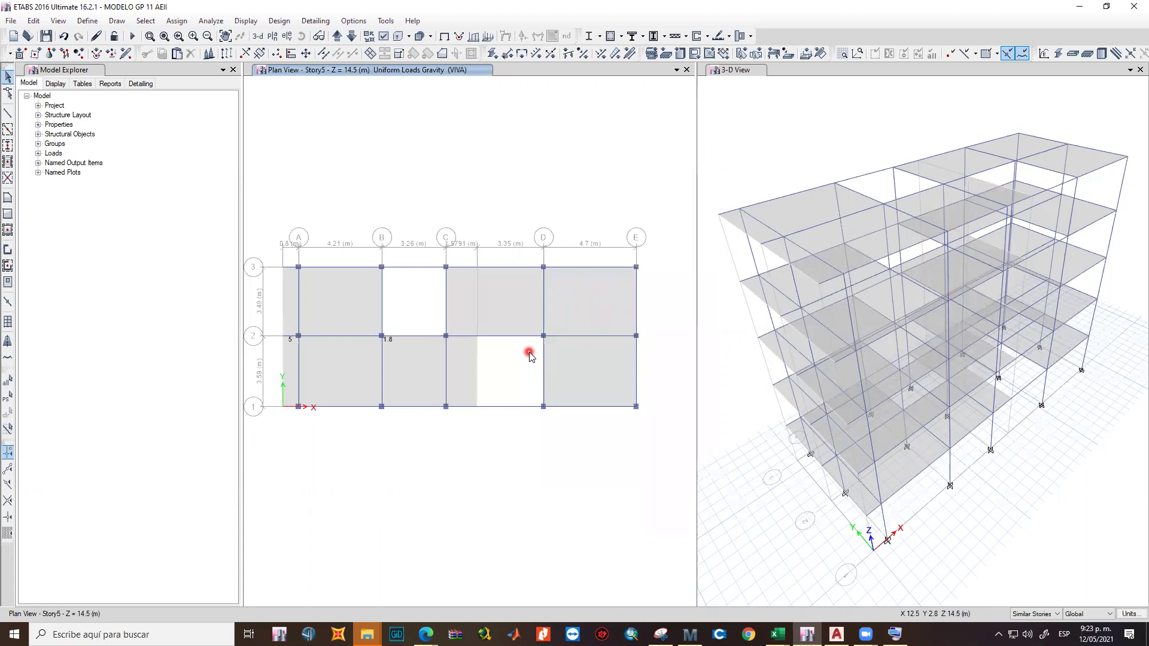
left_click(502, 324)
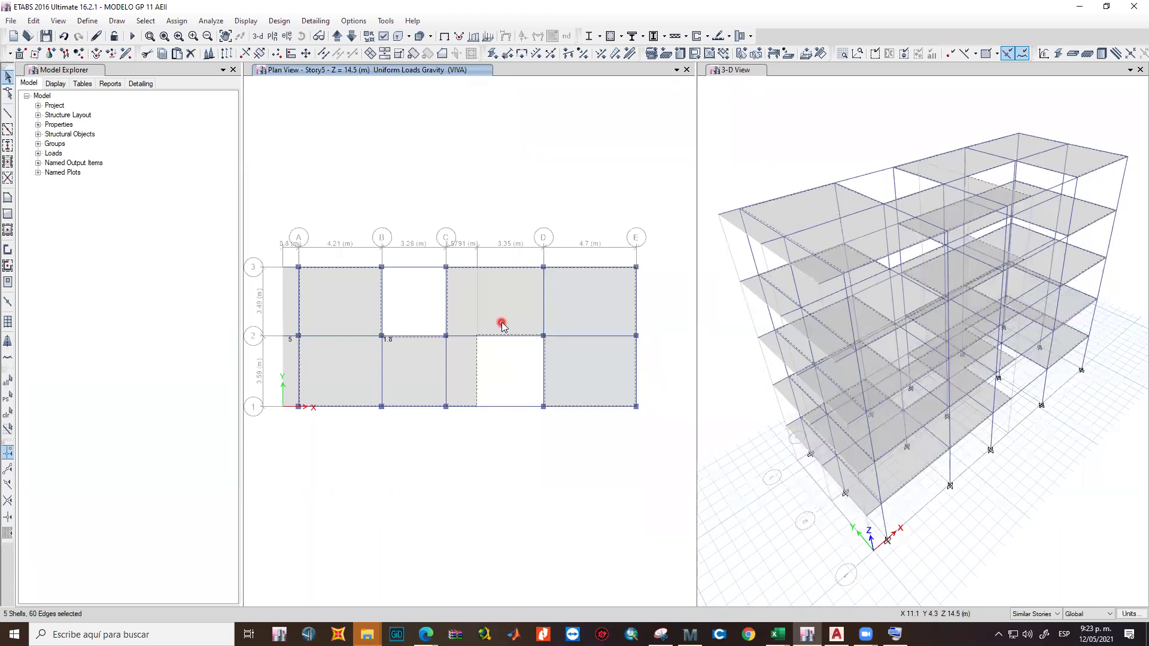
left_click(462, 318)
left_click(289, 318)
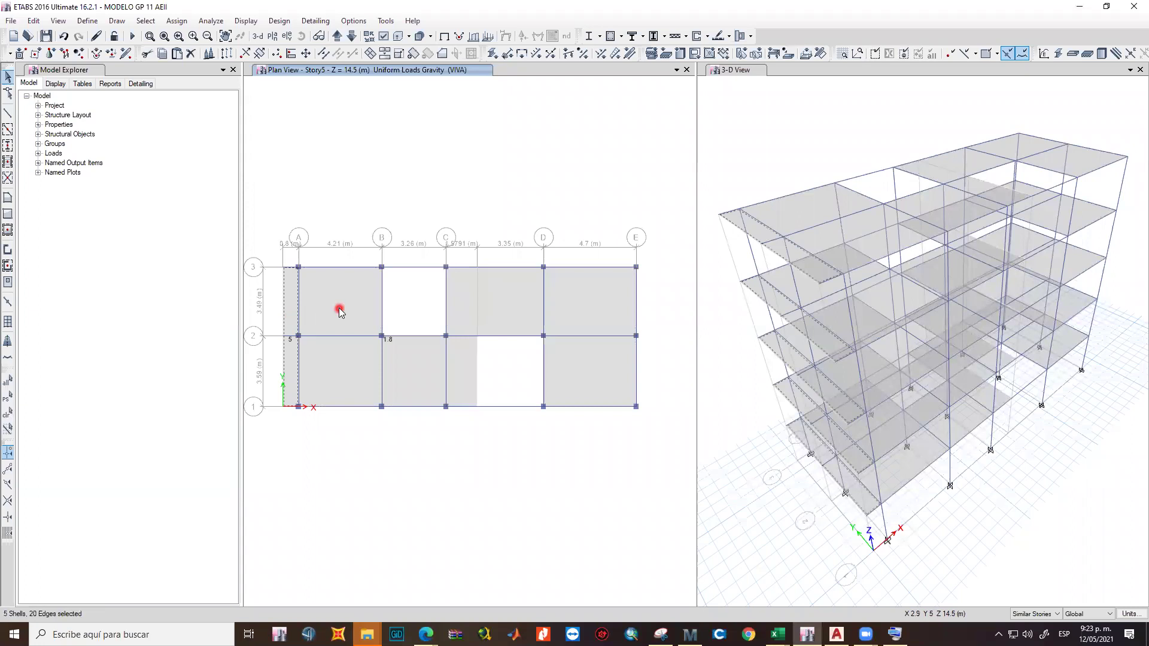
key("ctrl+q")
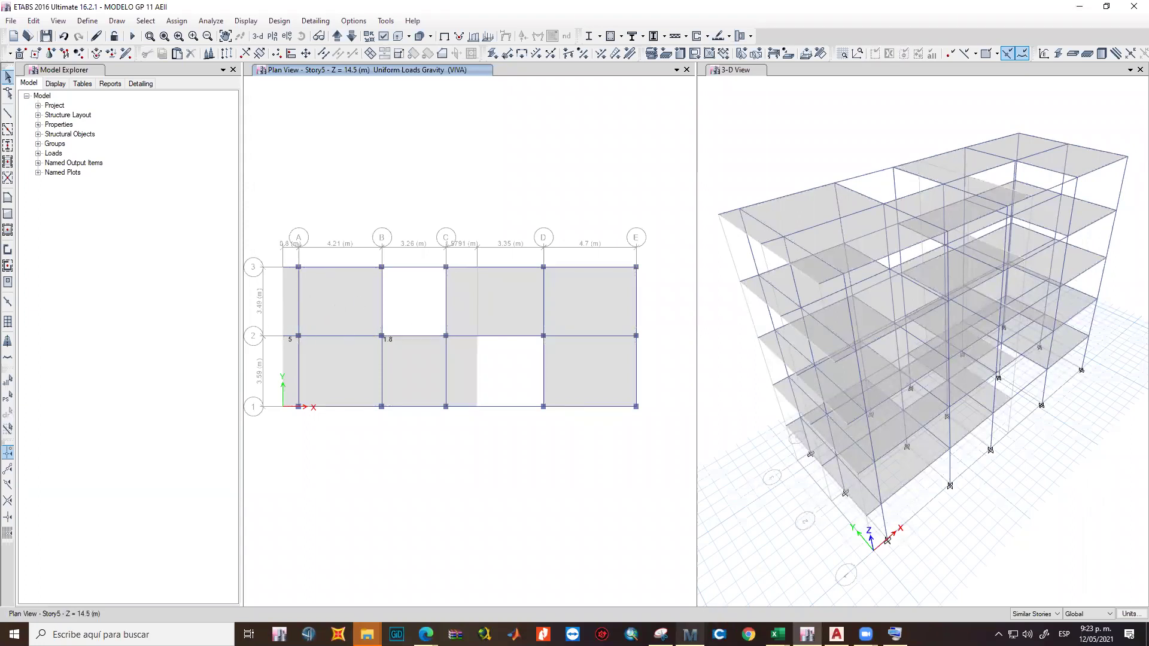
Switch to the Mathcad sheet and review the lightened slab weight calculation, highlighting the total weight Wtla.
left_click(690, 634)
scroll(303, 317, "up", 5)
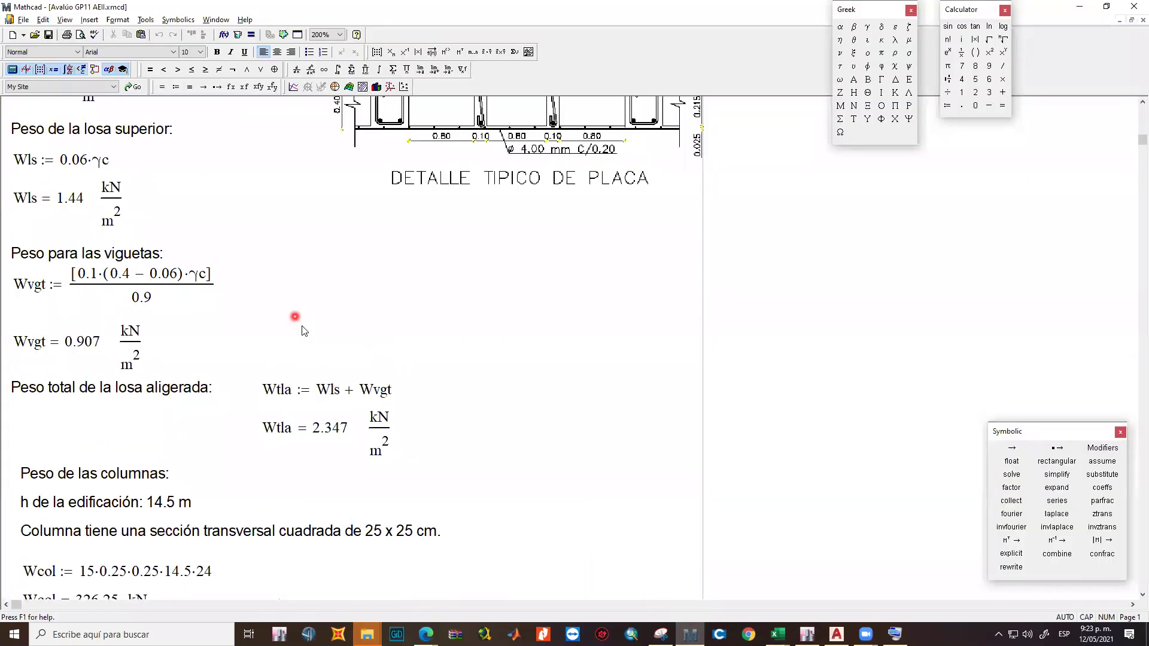
scroll(309, 332, "up", 4)
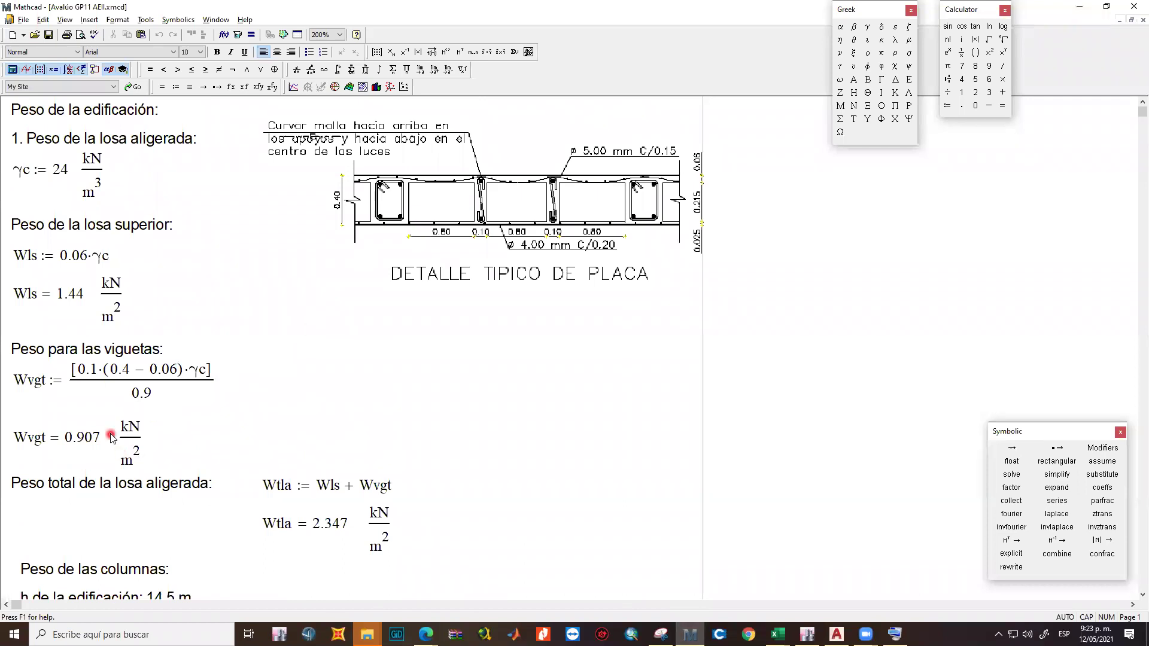
scroll(238, 445, "down", 2)
double_click(320, 467)
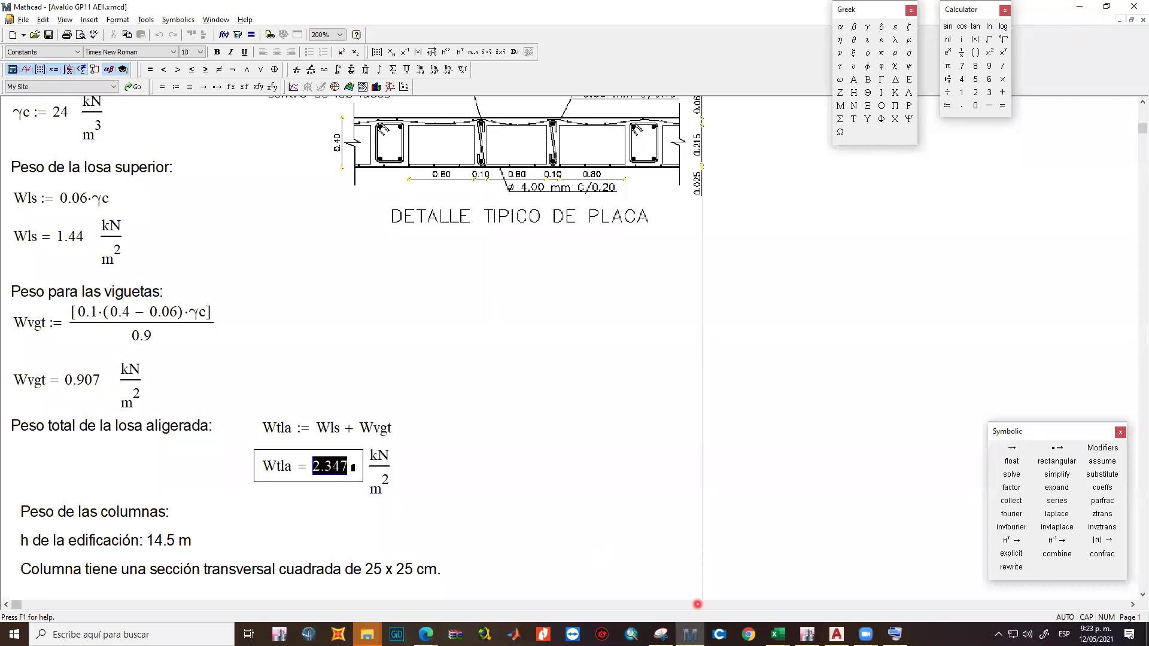
Switch to the Libro1 workbook in Excel and select the title cell of the "Cuadro de cargas muertas" table.
left_click(778, 634)
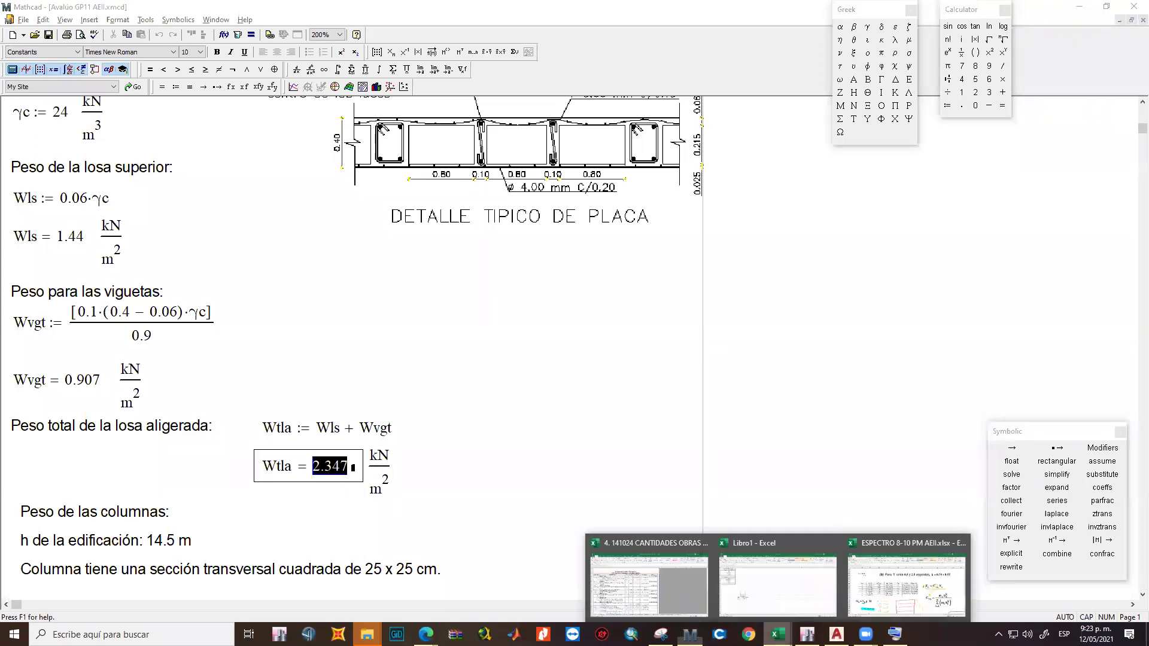
left_click(756, 592)
left_click(281, 261)
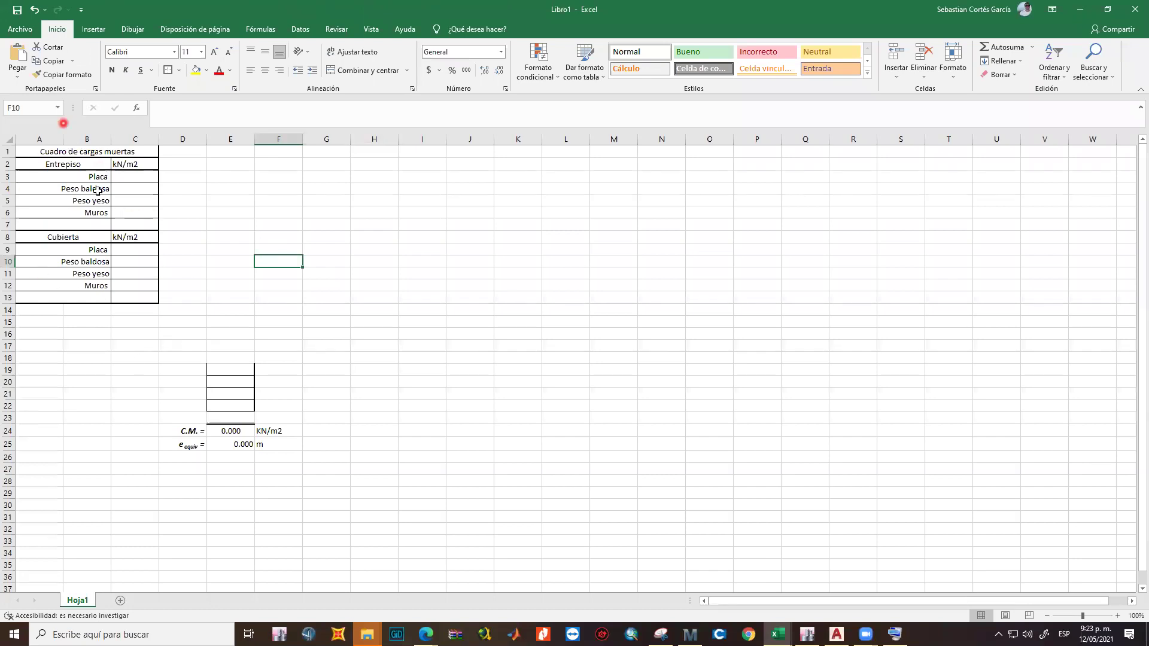
left_click(88, 153)
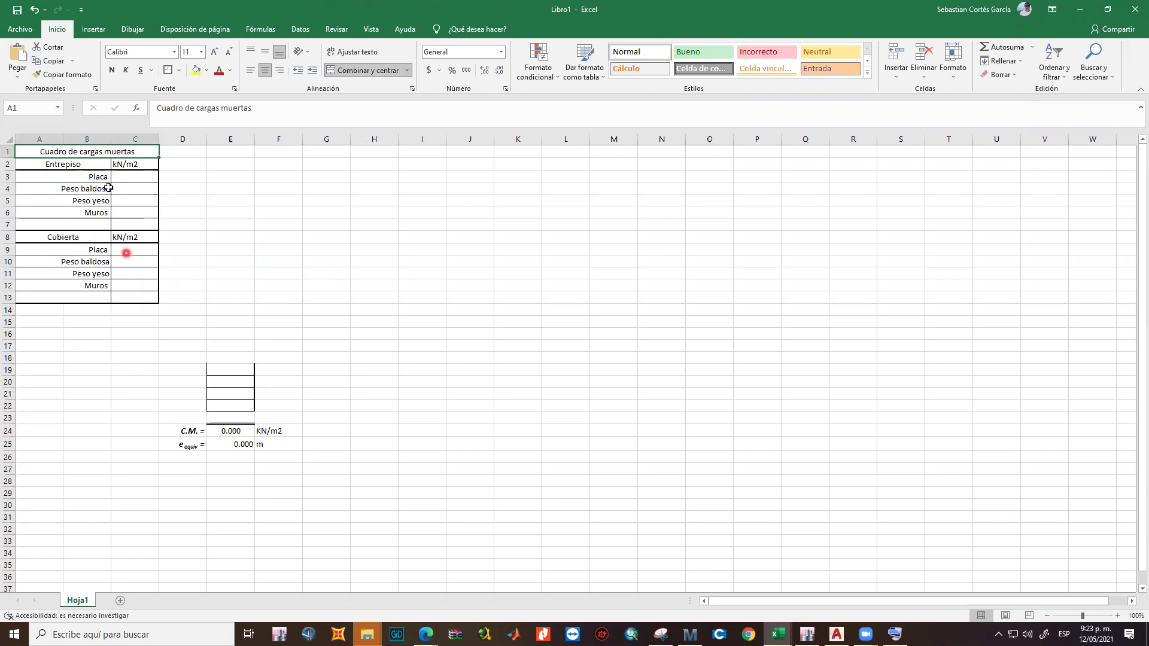
Look up the total ribbed slab weight Wtla in Mathcad and enter 2.347 as the Entrepiso Placa load in Excel.
left_click(205, 224)
key("alt+Tab")
left_click(337, 477)
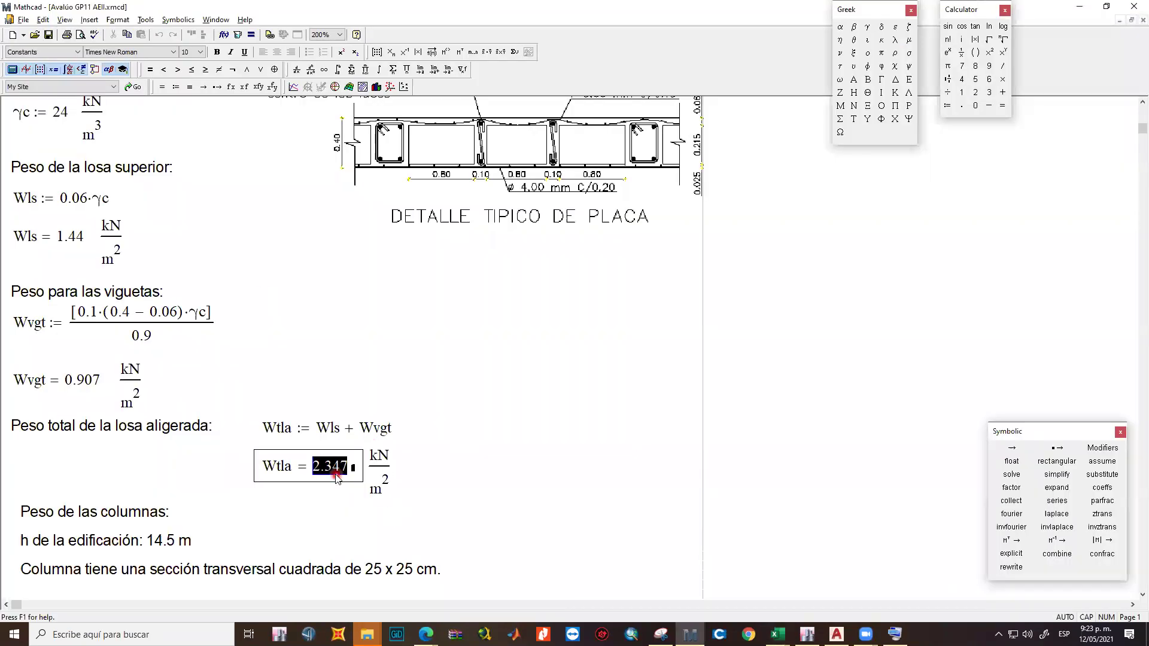
key("alt+Tab")
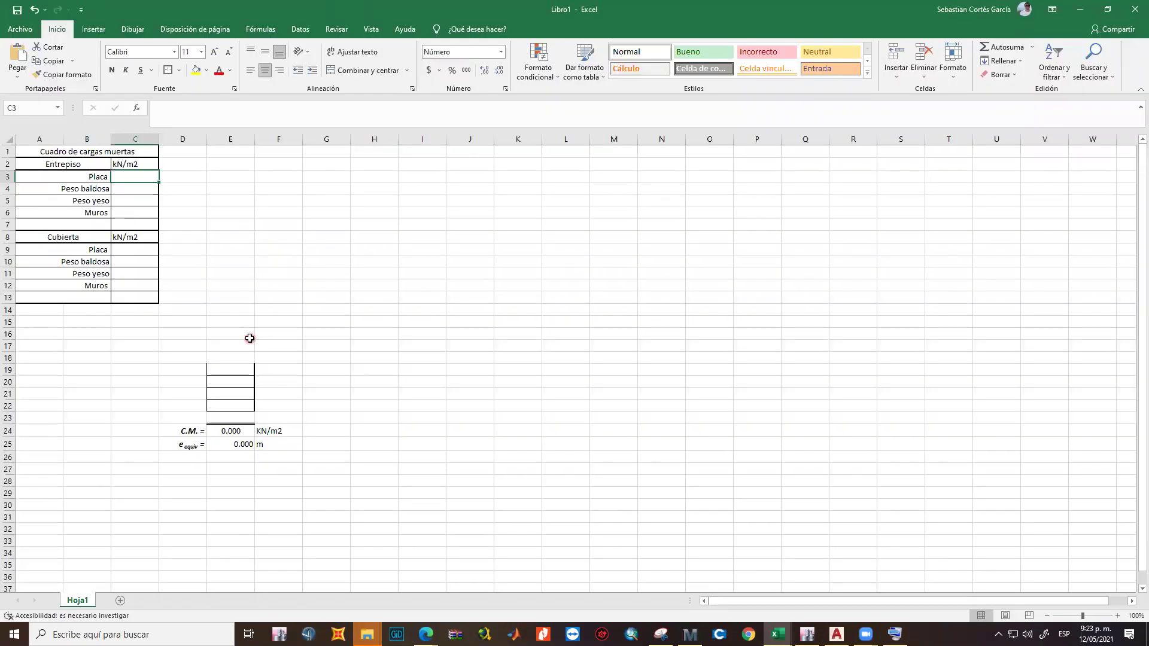
type("2.347")
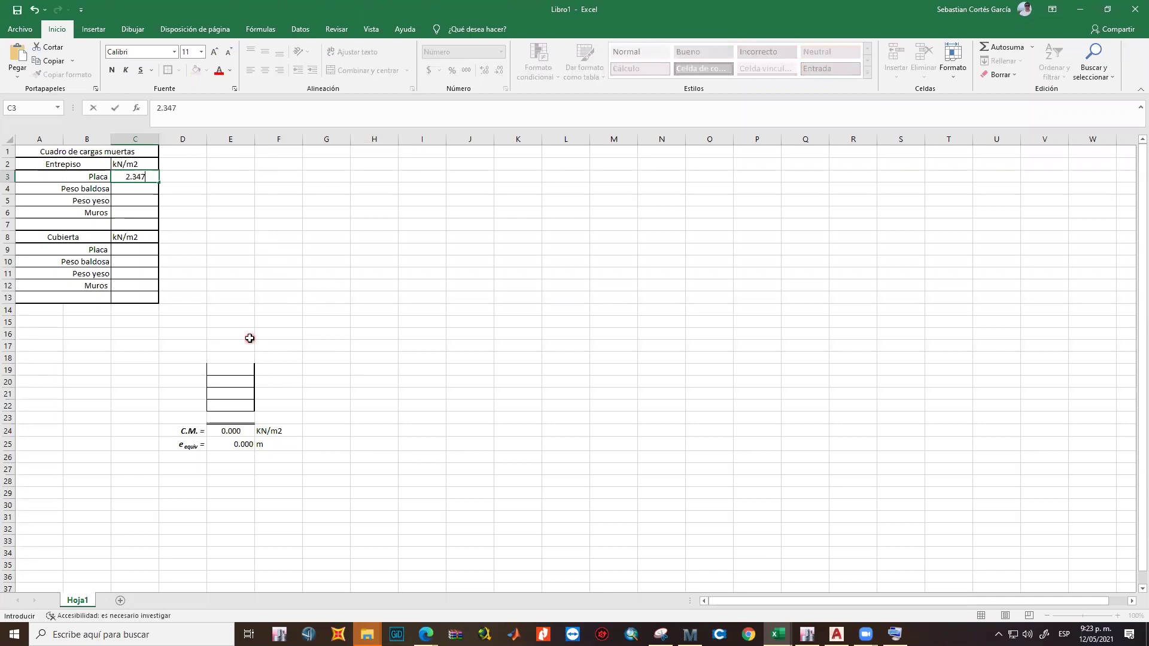
key("ctrl+Return")
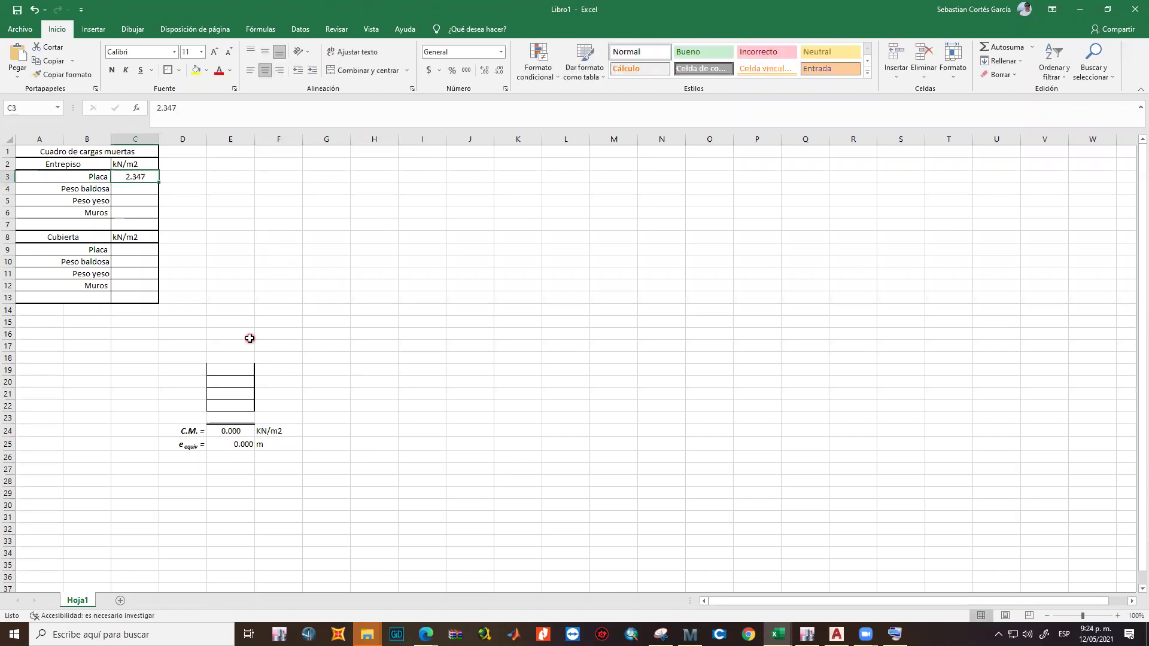
Copy the Entrepiso Placa load into the Cubierta Placa cell, and return to the Entrepiso Peso baldosa cell.
key("ctrl+c")
key("Down")
key("Down")
key("Down")
key("Down")
key("Down")
key("Down")
key("ctrl+v")
key("Escape")
key("Up")
key("Up")
key("Up")
key("Up")
key("Up")
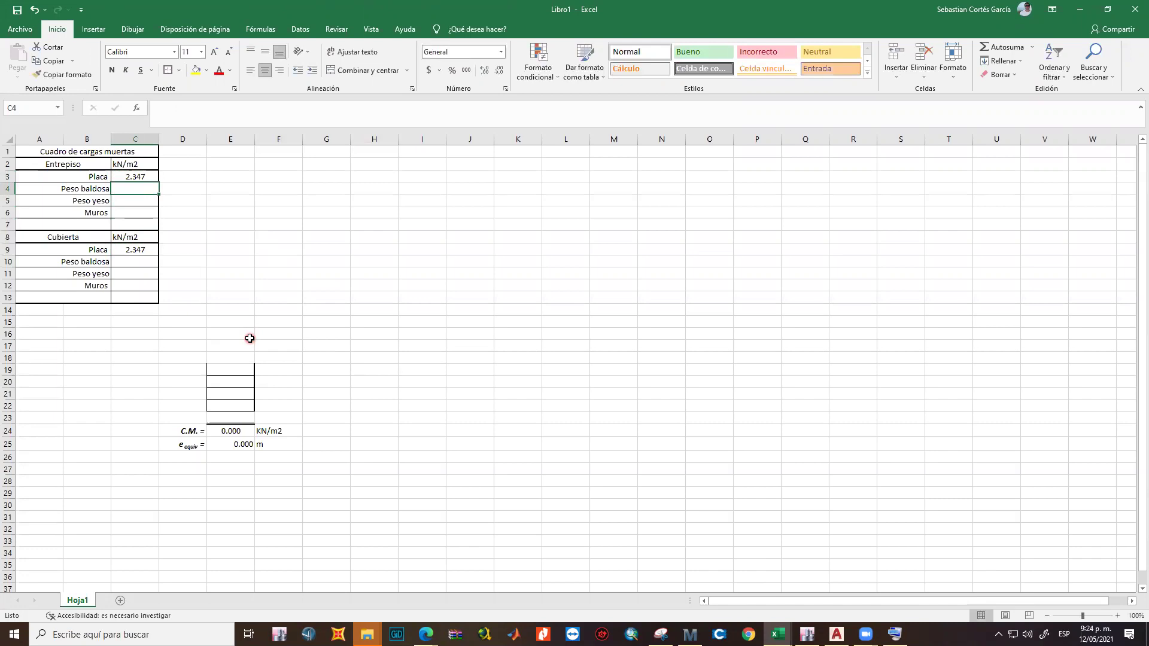
Switch to Mathcad and review the column, beam, plaster, ceramic tile and masonry weight calculations.
key("alt+Tab")
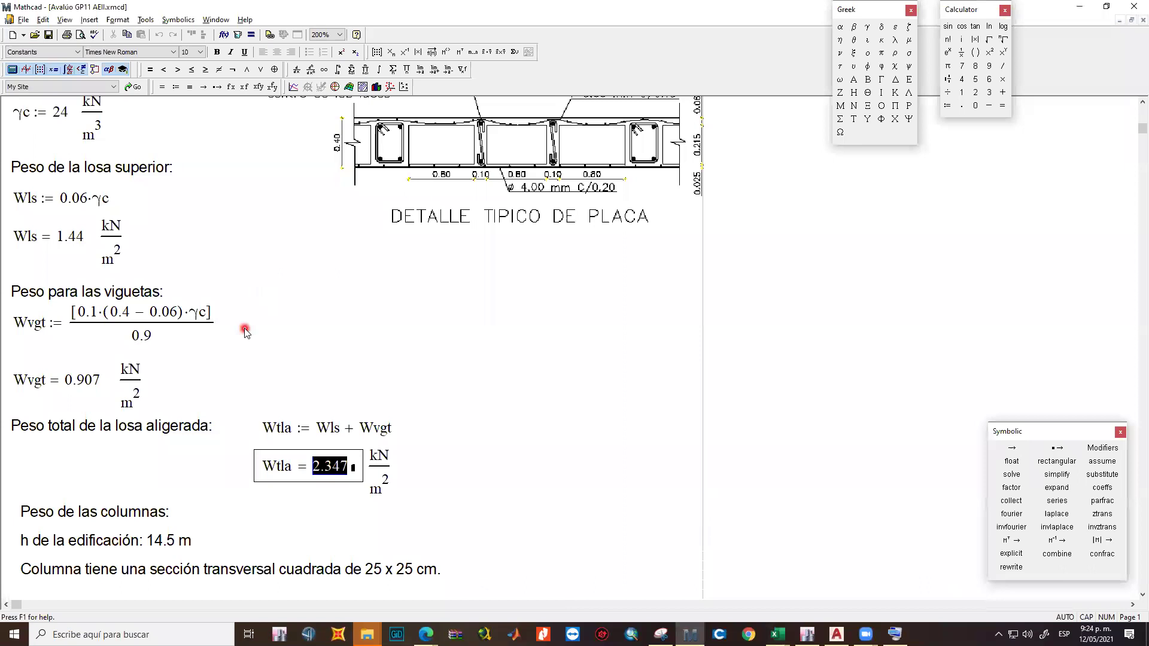
scroll(436, 385, "down", 3)
scroll(479, 385, "down", 5)
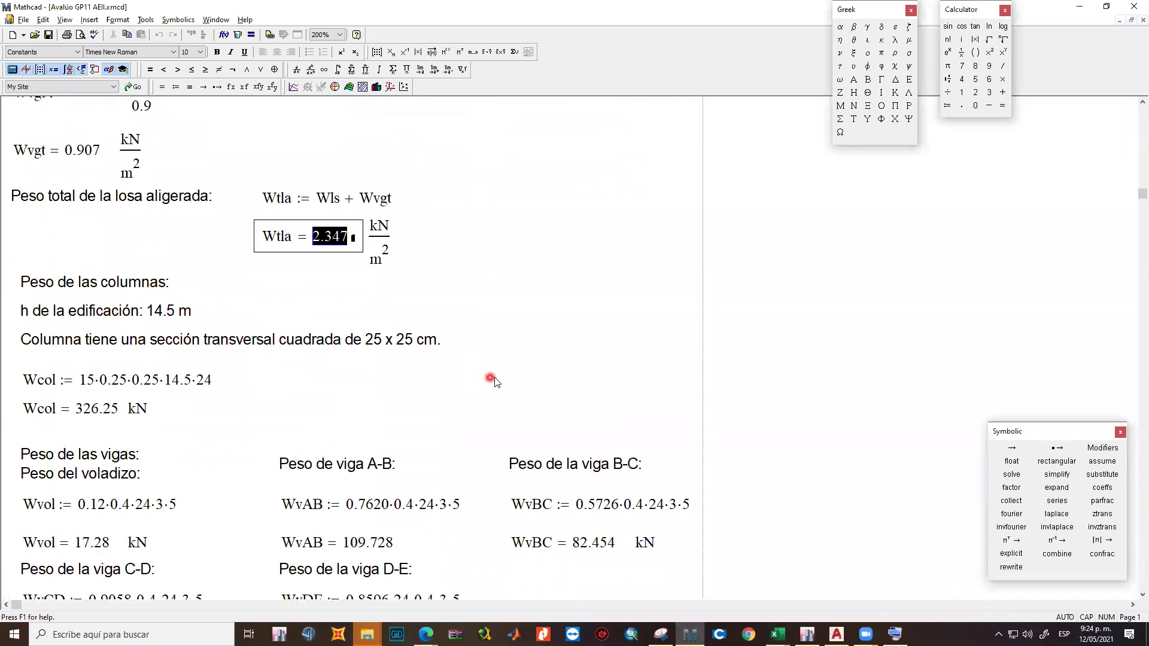
left_click(452, 309)
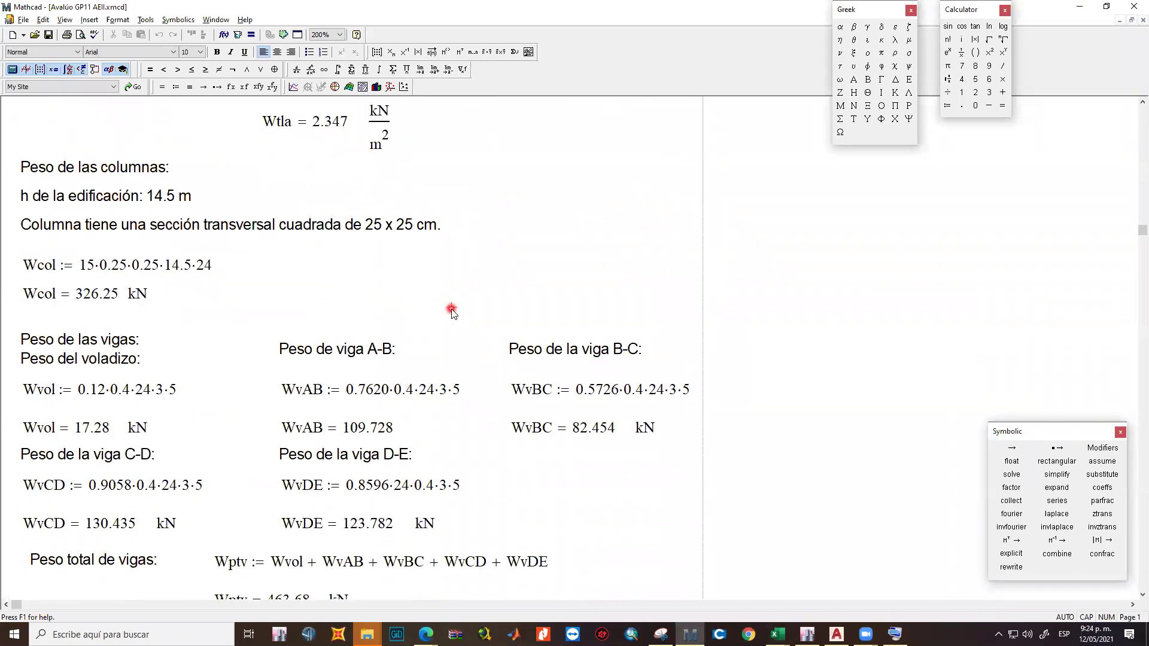
key("alt+Tab")
key("alt+Tab")
scroll(165, 309, "up", 1)
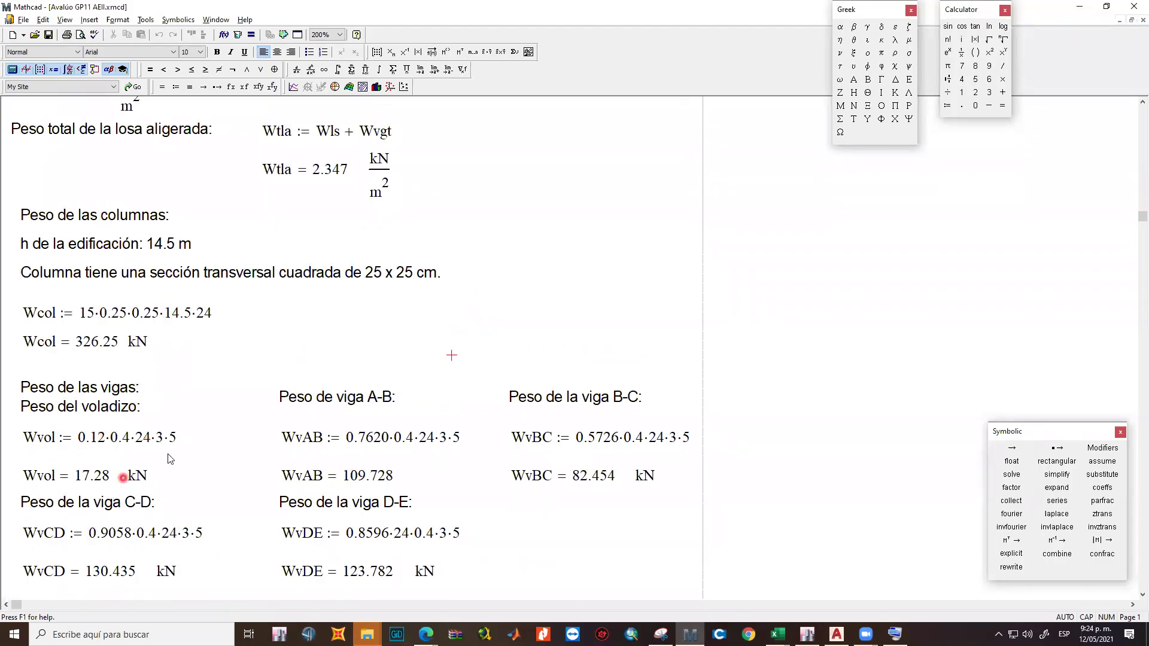
scroll(200, 459, "down", 2)
scroll(200, 459, "down", 3)
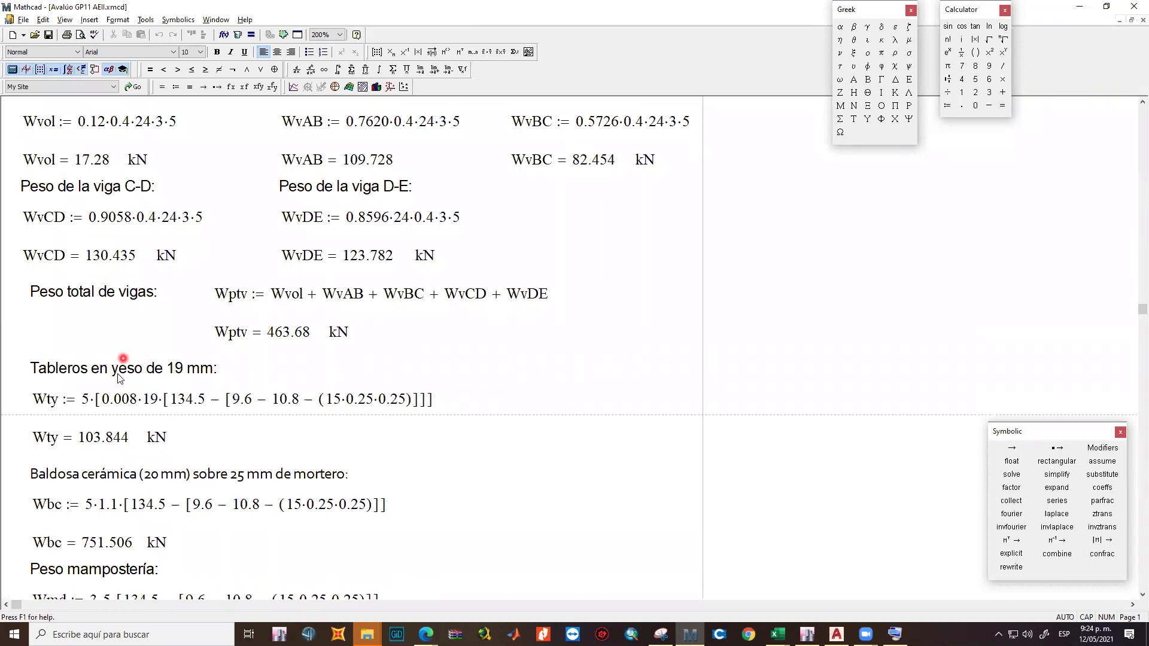
scroll(154, 550, "down", 1)
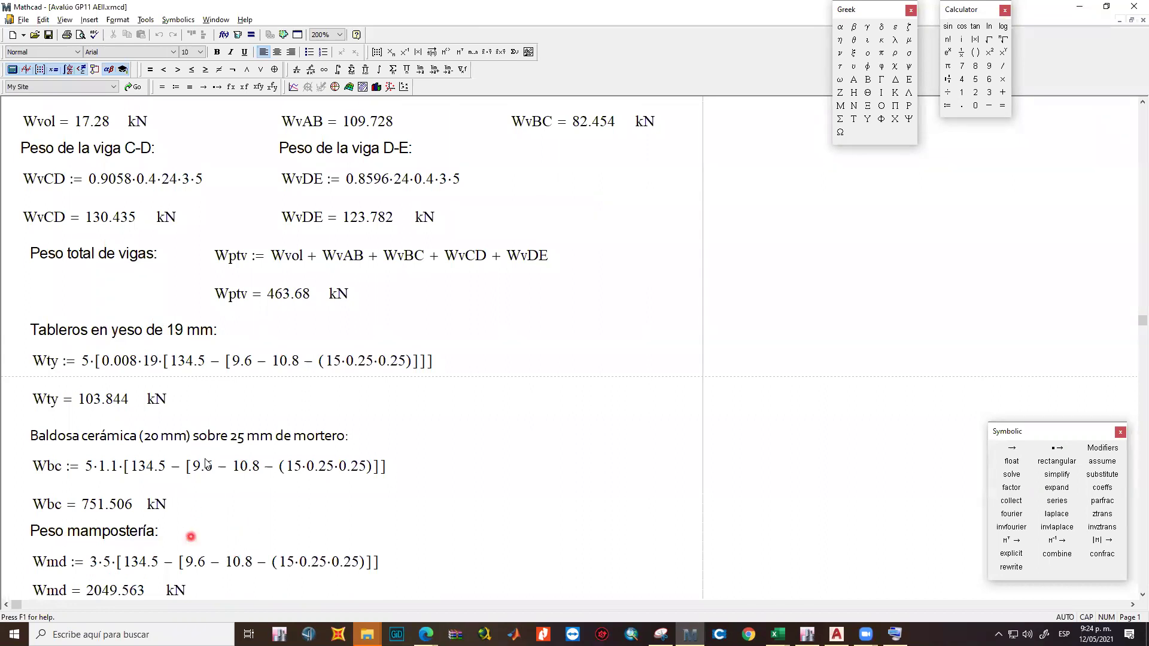
scroll(227, 380, "down", 1)
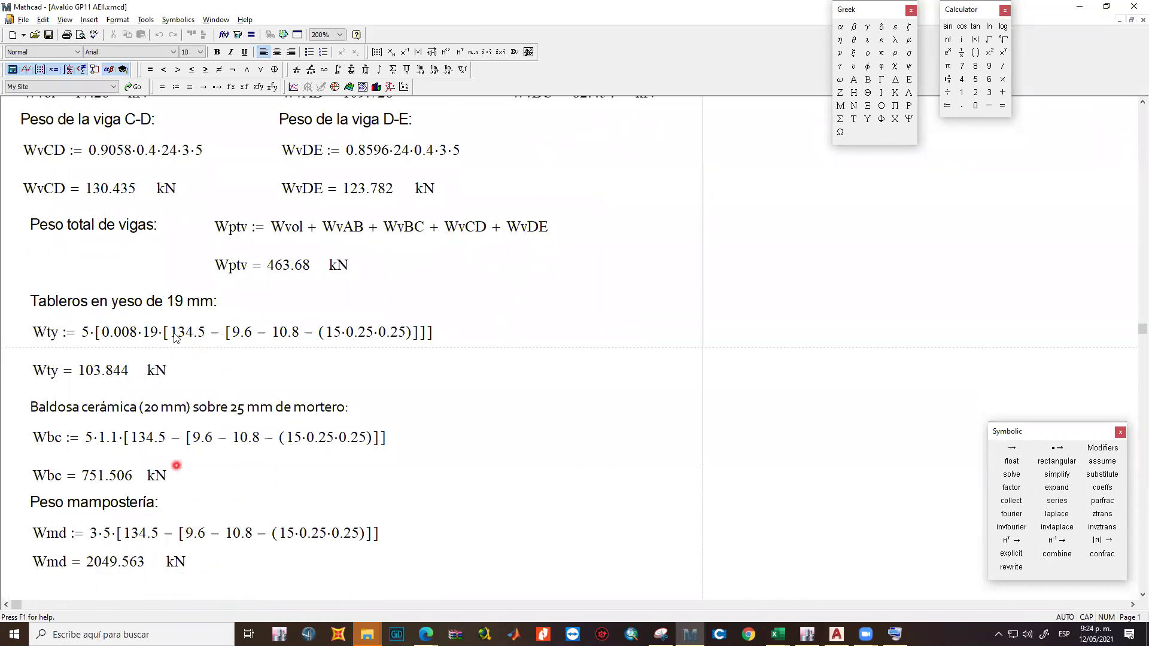
Examine the computed plaster board, ceramic tile and masonry weights Wty, Wbc and Wmd.
scroll(174, 337, "down", 1)
double_click(105, 540)
left_click(121, 492)
left_click(125, 442)
left_click(125, 358)
left_click(144, 455)
left_click(119, 456)
left_click(123, 514)
left_click(118, 542)
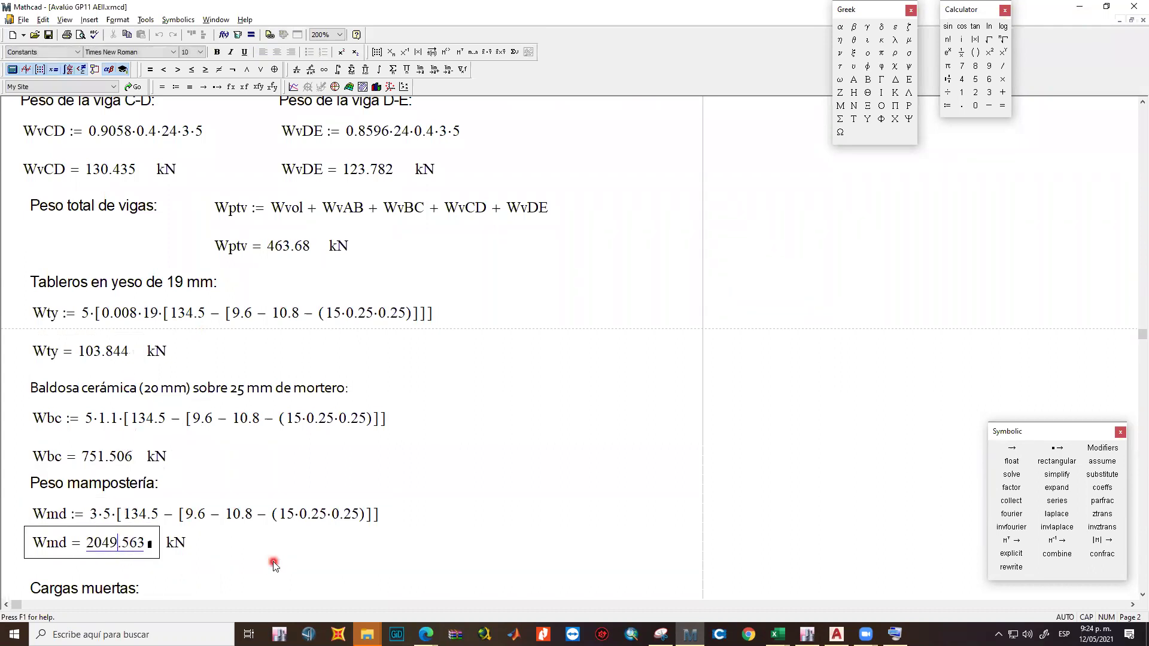
left_click(270, 557)
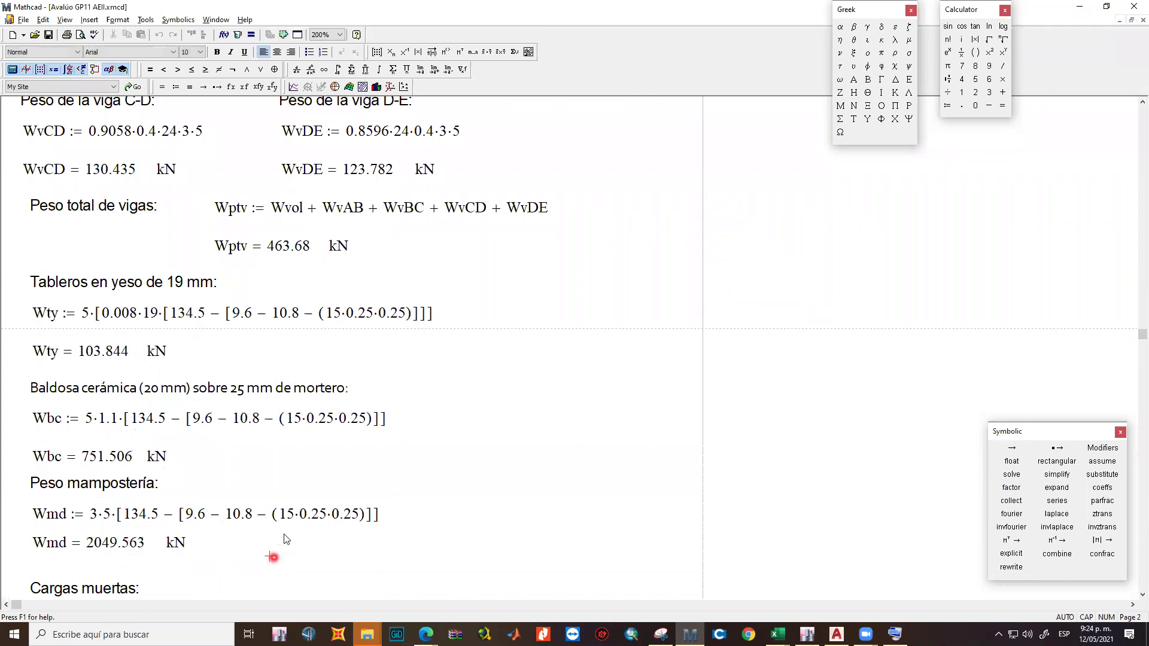
Remove the factor 5 from the masonry weight formula Wmd, keeping the factor 3.
left_click(108, 516)
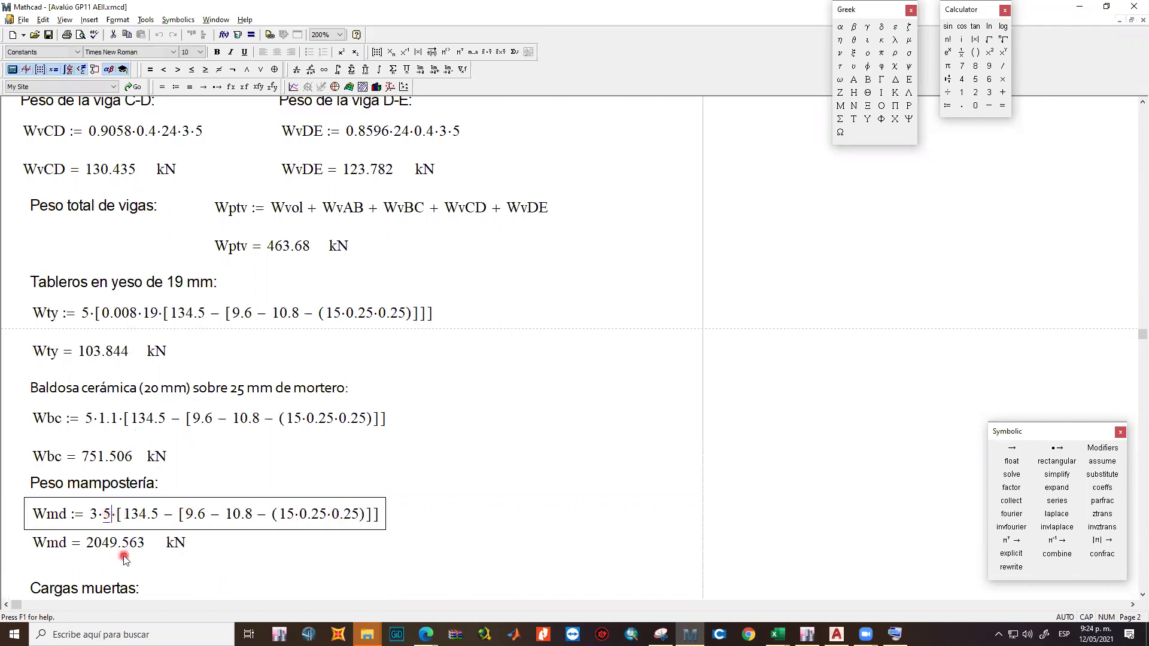
key("BackSpace")
key("BackSpace")
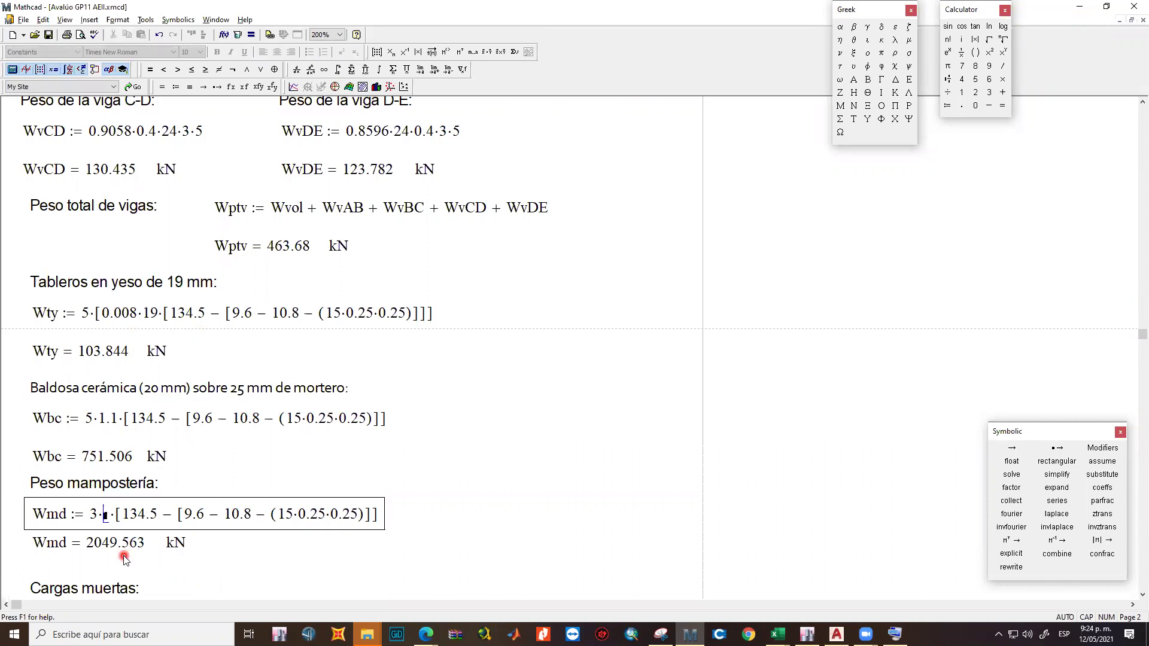
left_click(261, 567)
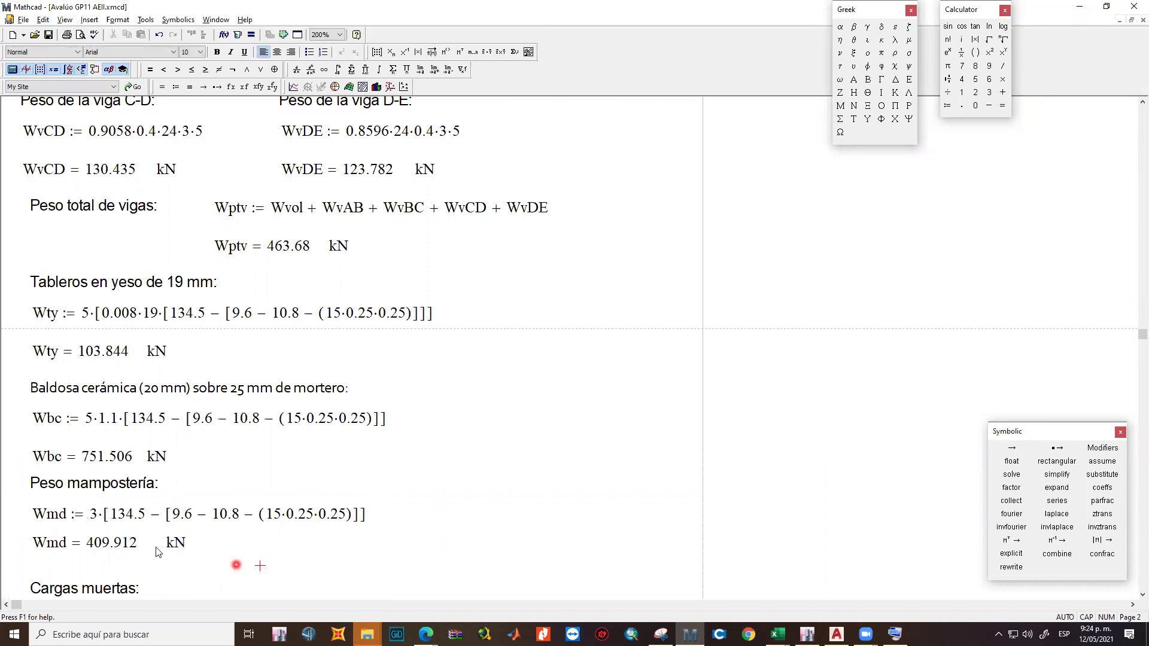
Remove the leading factor 5 from the ceramic tile weight formula Wbc so it starts with 1.1.
left_click(88, 419)
key("BackSpace")
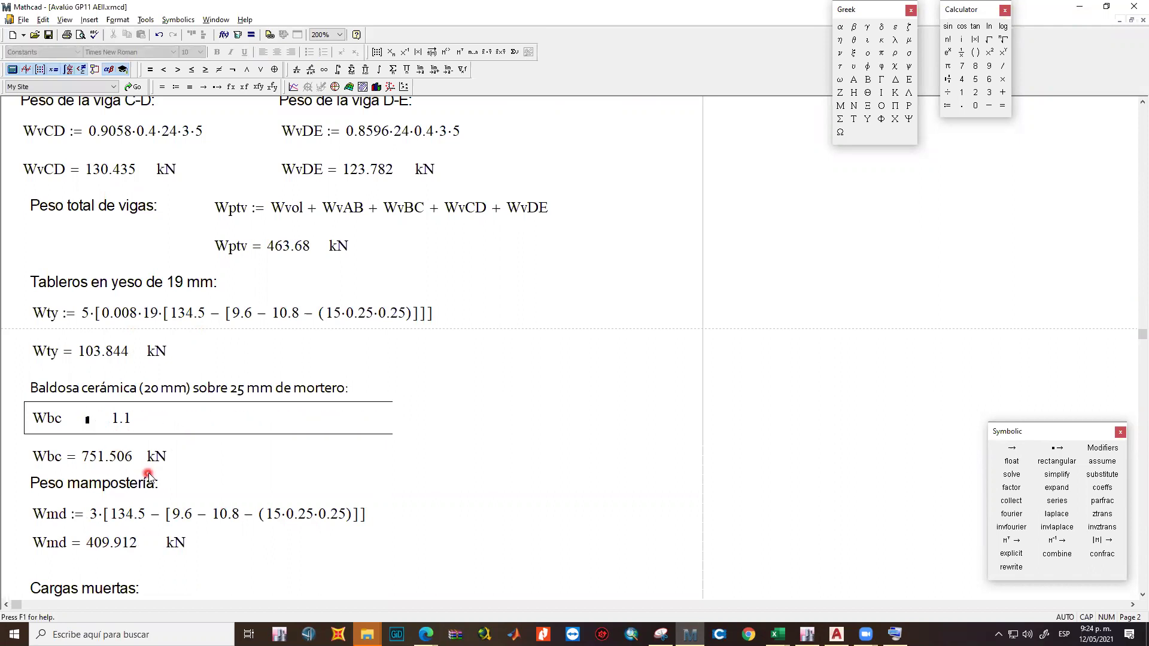
key("BackSpace")
left_click(233, 474)
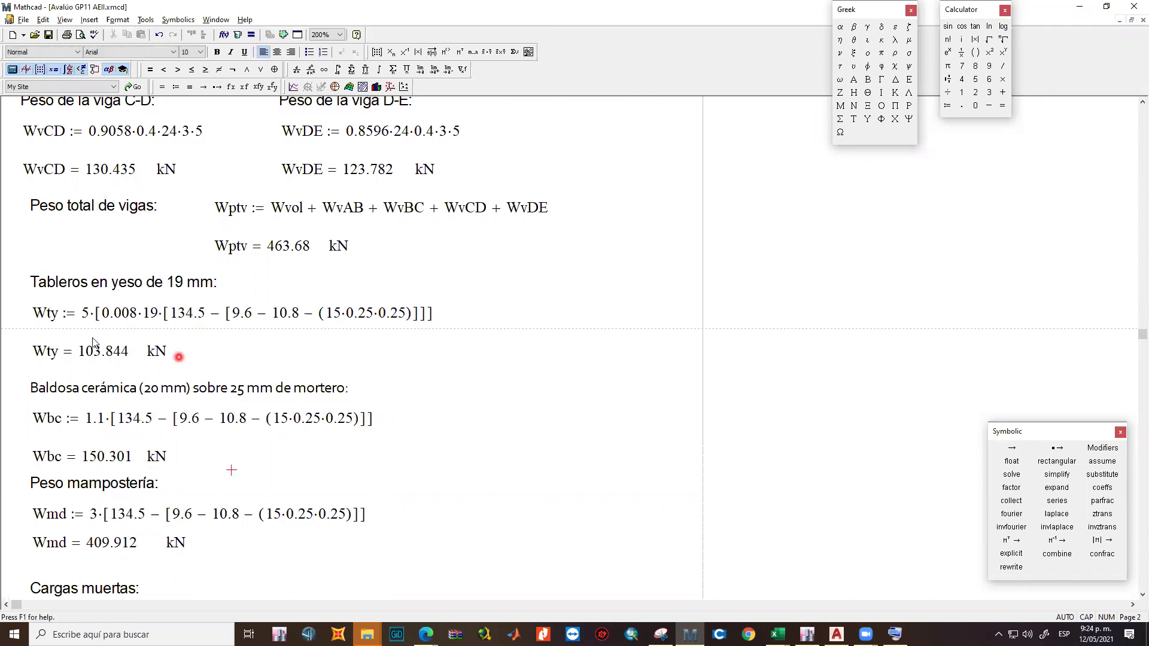
Remove the leading factor 5 from the plaster board weight formula Wty.
left_click(84, 313)
key("BackSpace")
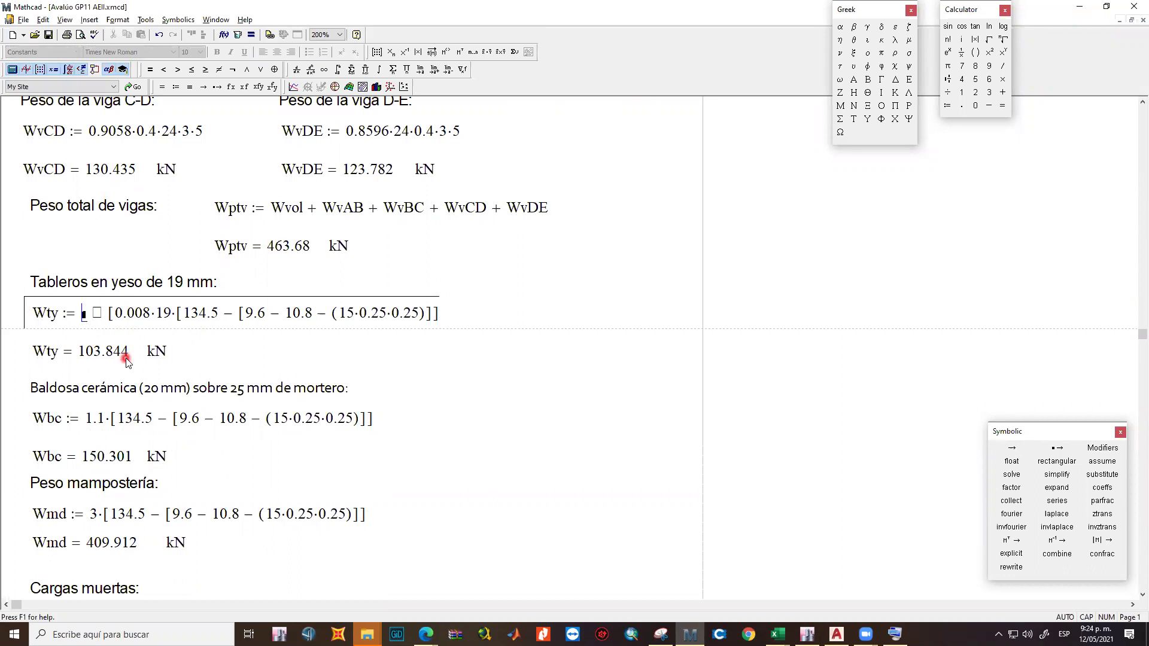
key("BackSpace")
left_click(489, 490)
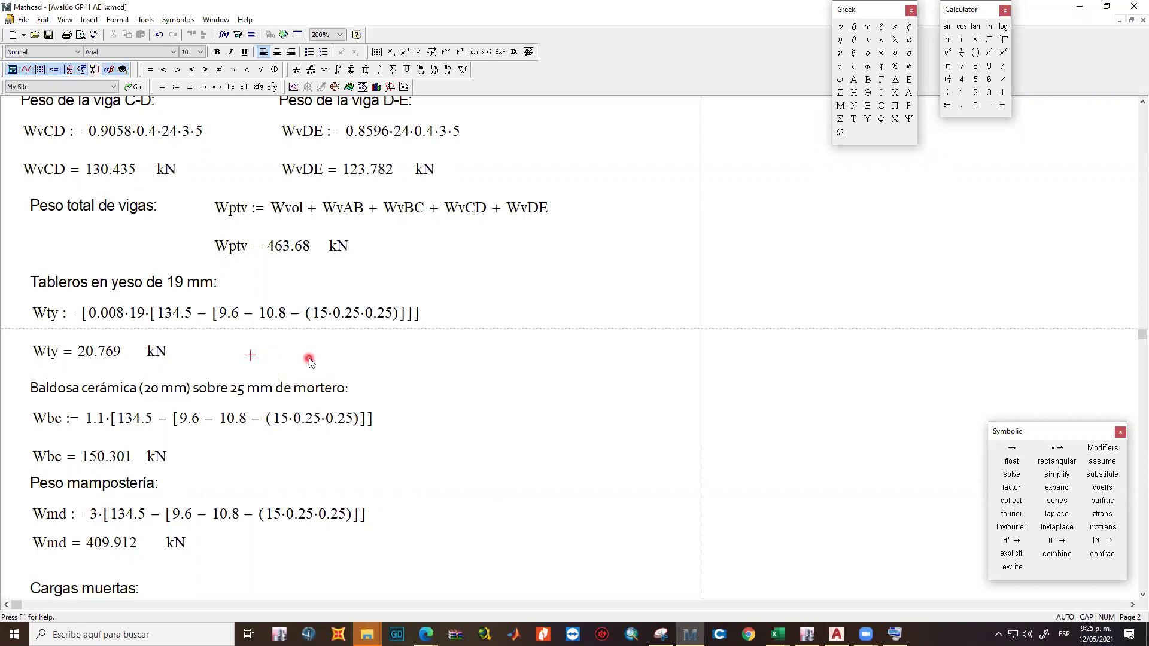
Define a new variable WtyETABS beside the Wty result as Wty divided by 103.32.
type("w")
key("BackSpace")
key("BackSpace")
type("Wt")
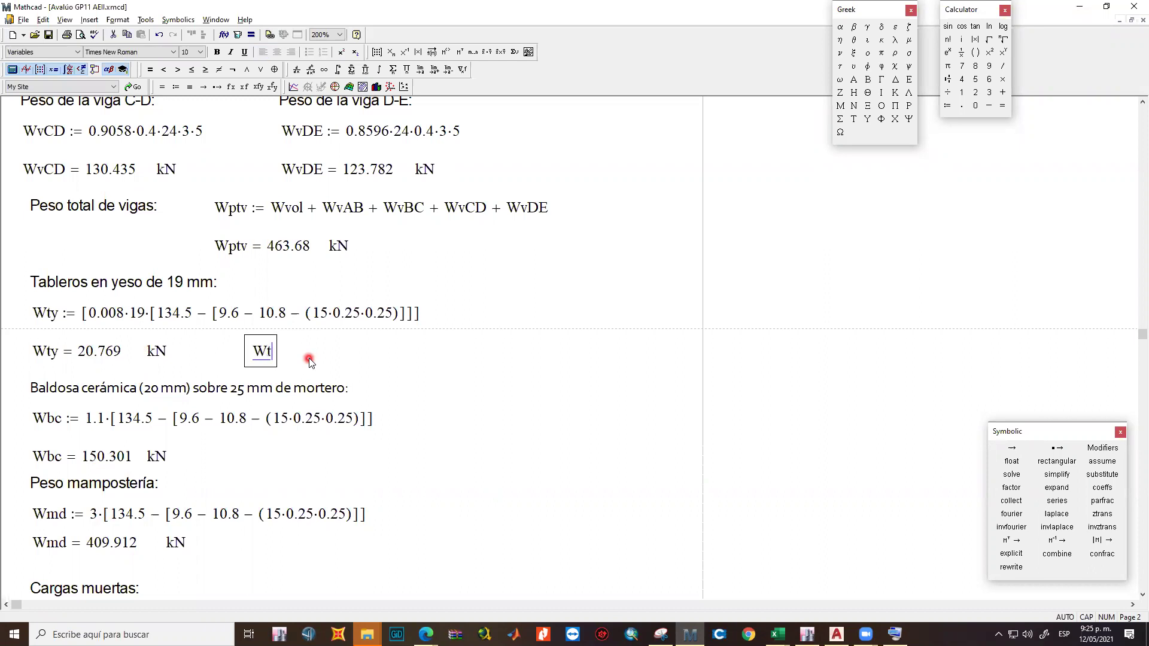
type("yETBA")
key("BackSpace")
key("BackSpace")
type("BS ")
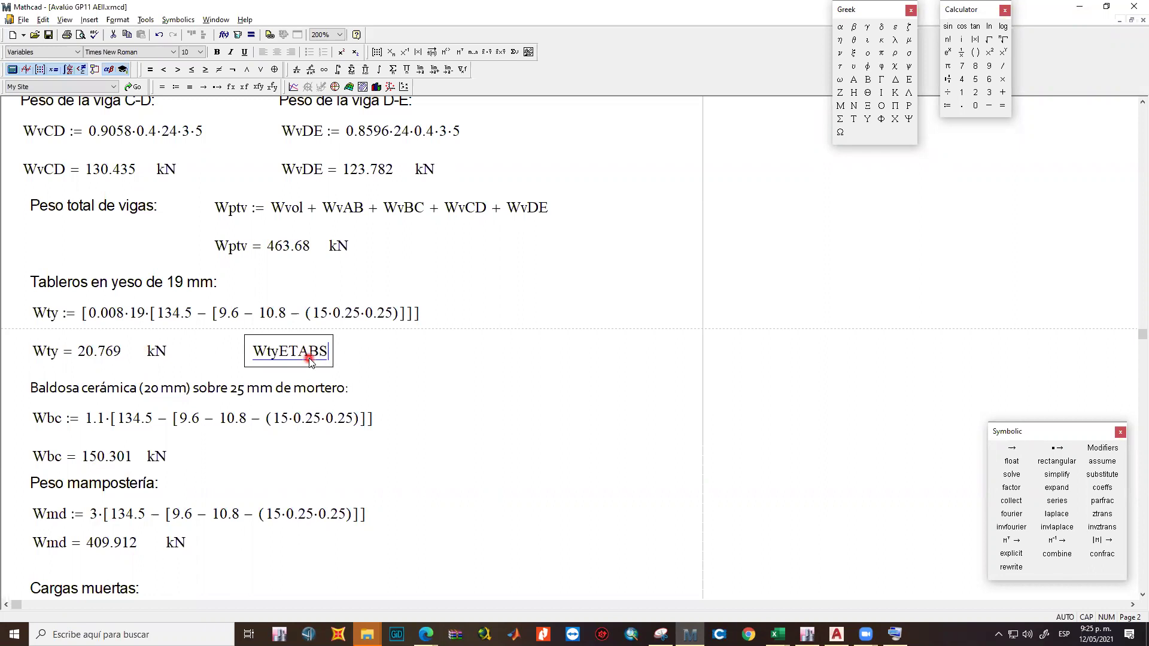
type(":= ")
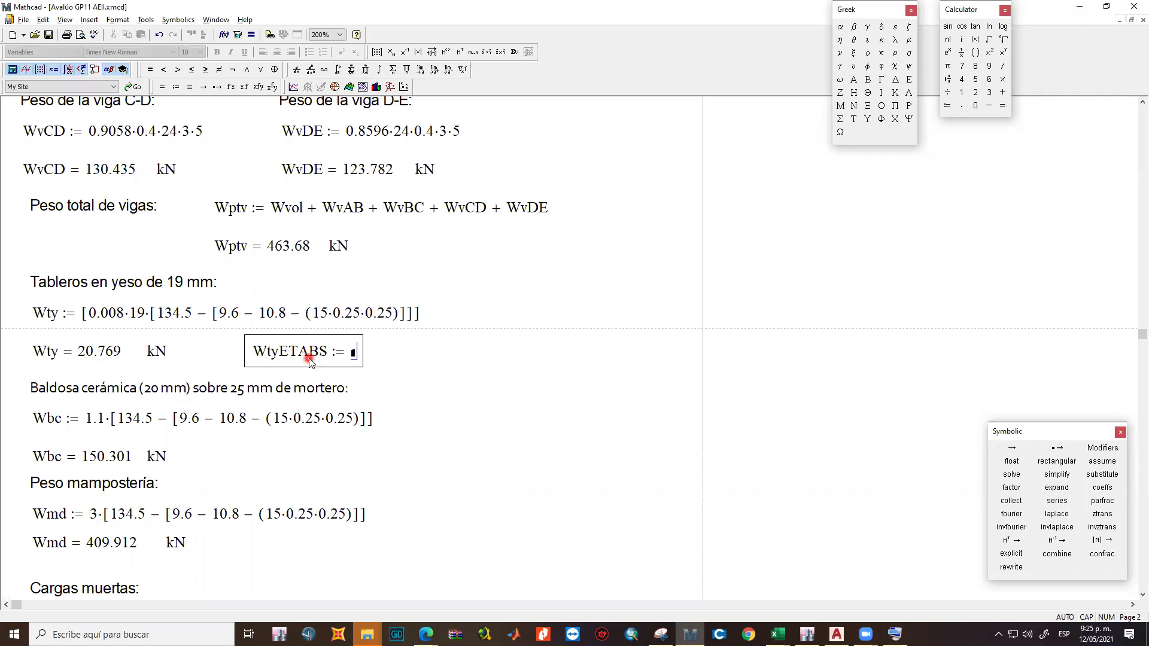
type("WtY")
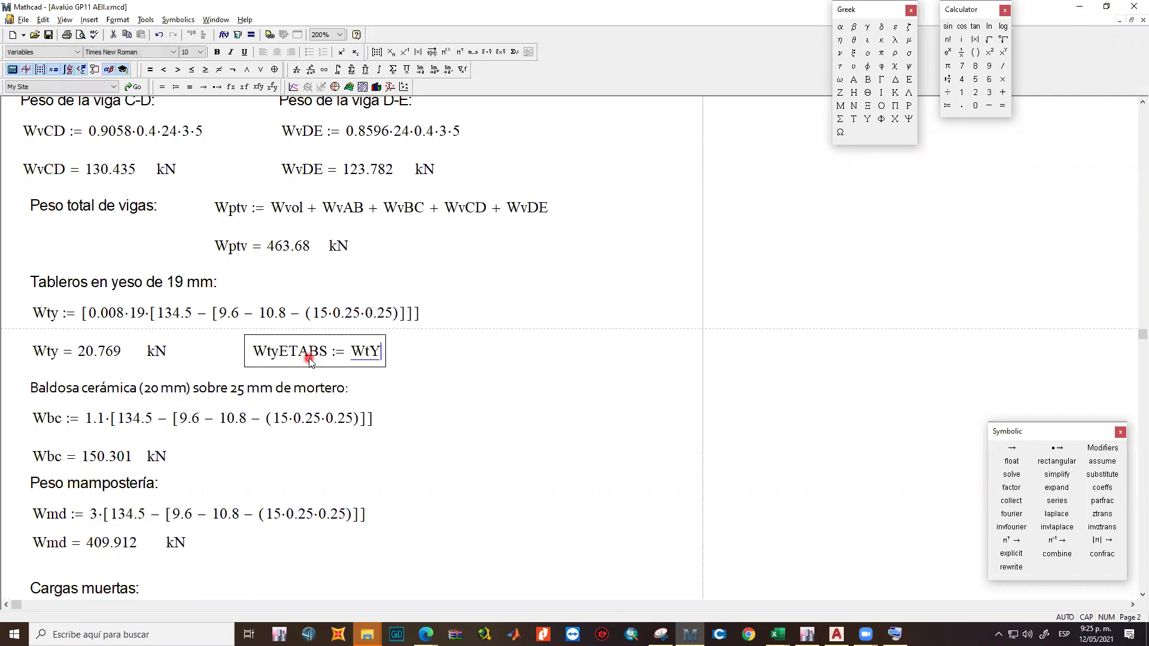
key("BackSpace")
type("y/")
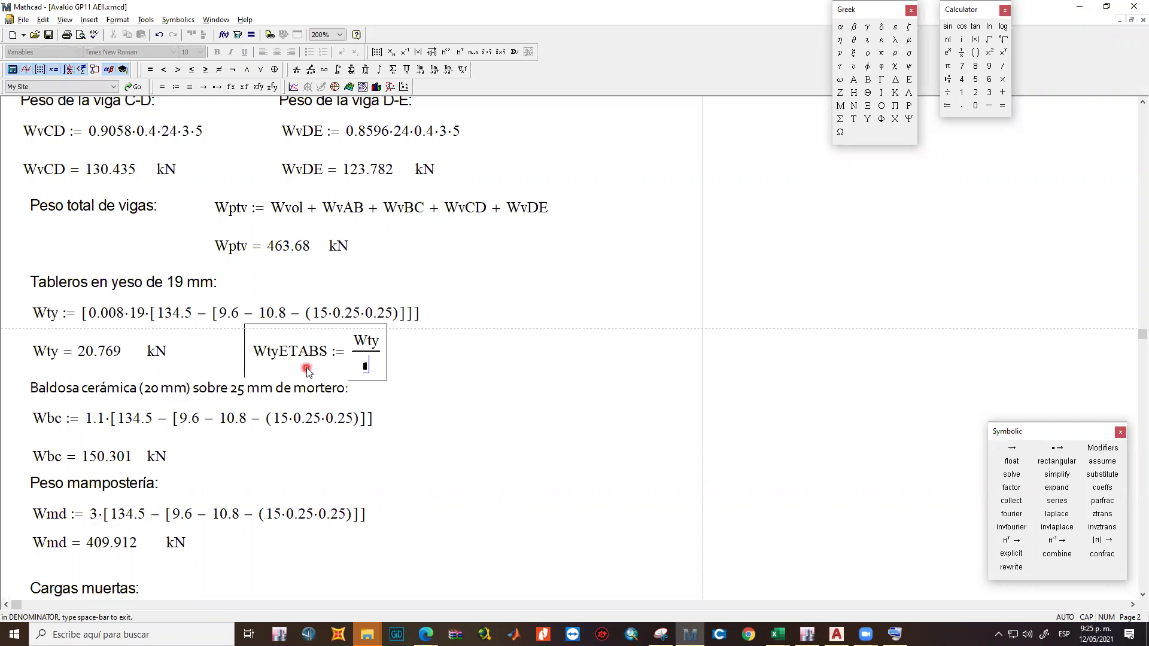
type("10")
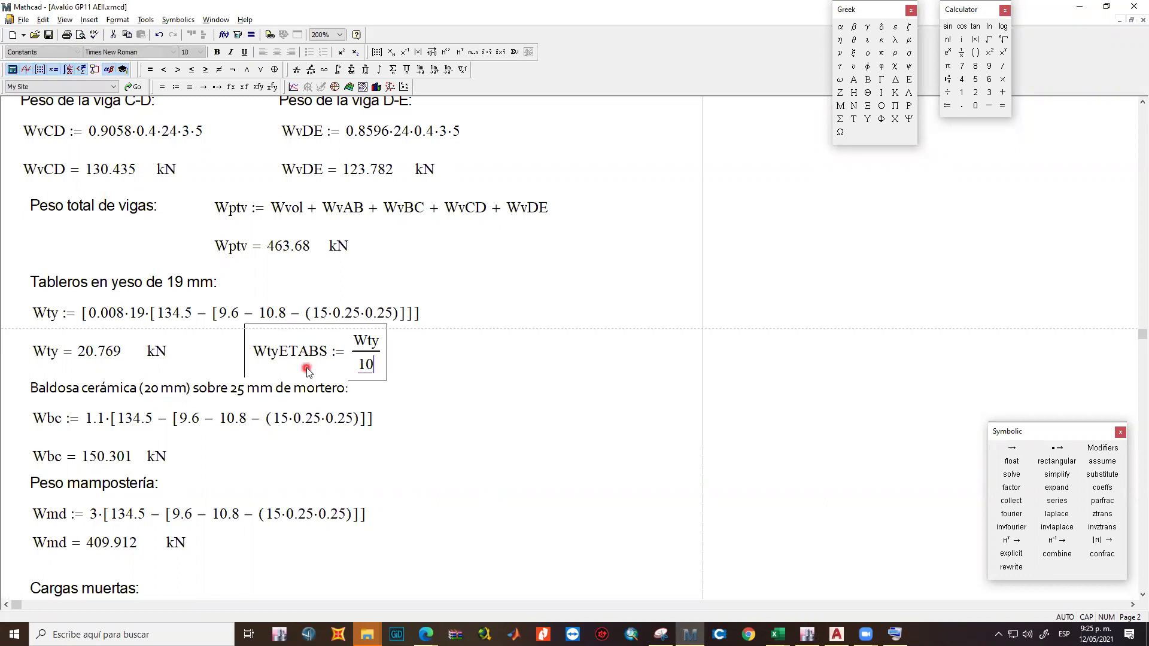
type("3.")
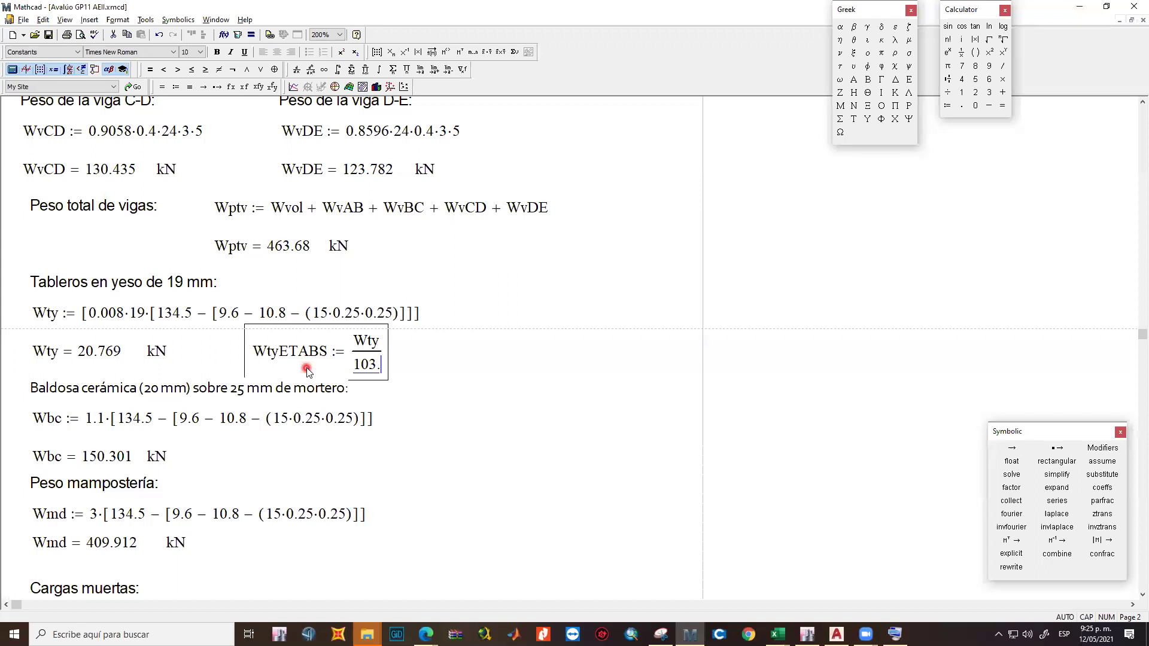
type("32")
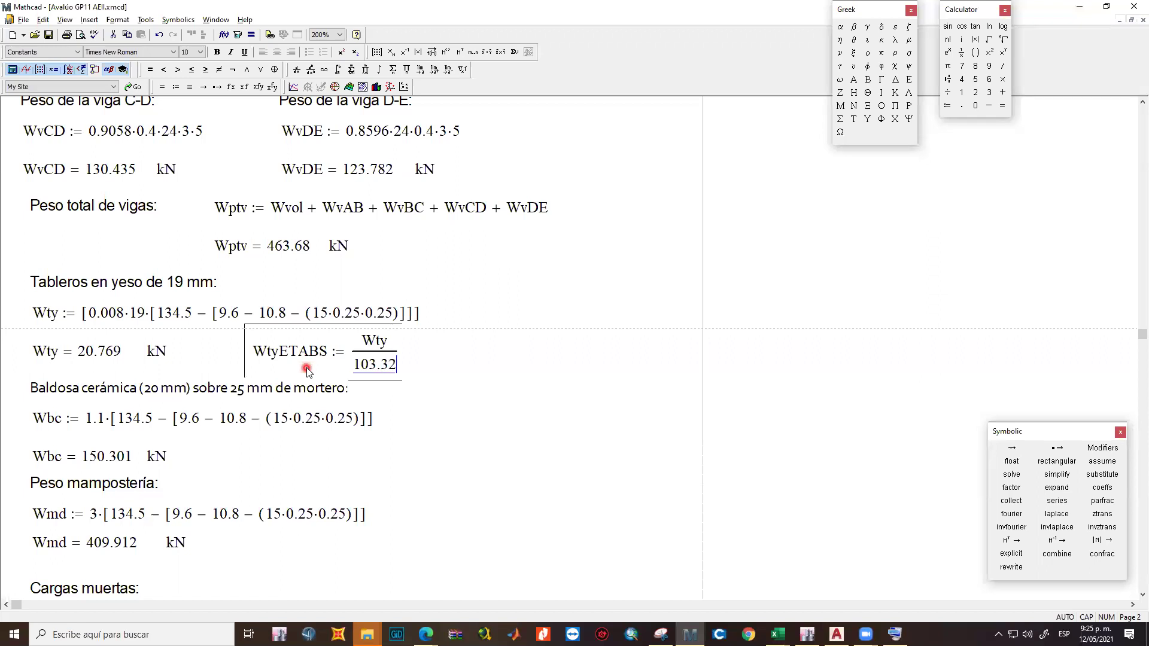
left_click(433, 403)
Move all regions from the Baldosa cerámica heading onward further down to open blank space below the WtyETABS definition.
scroll(185, 538, "down", 3)
left_click_drag(24, 300, 399, 395)
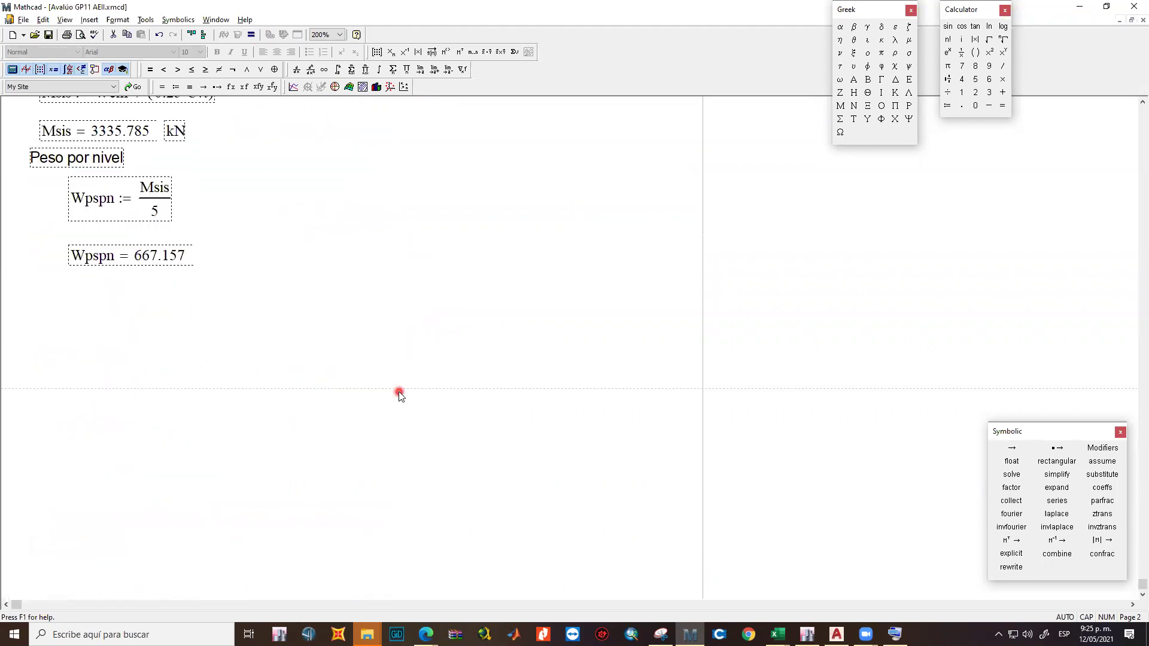
scroll(399, 392, "up", 10)
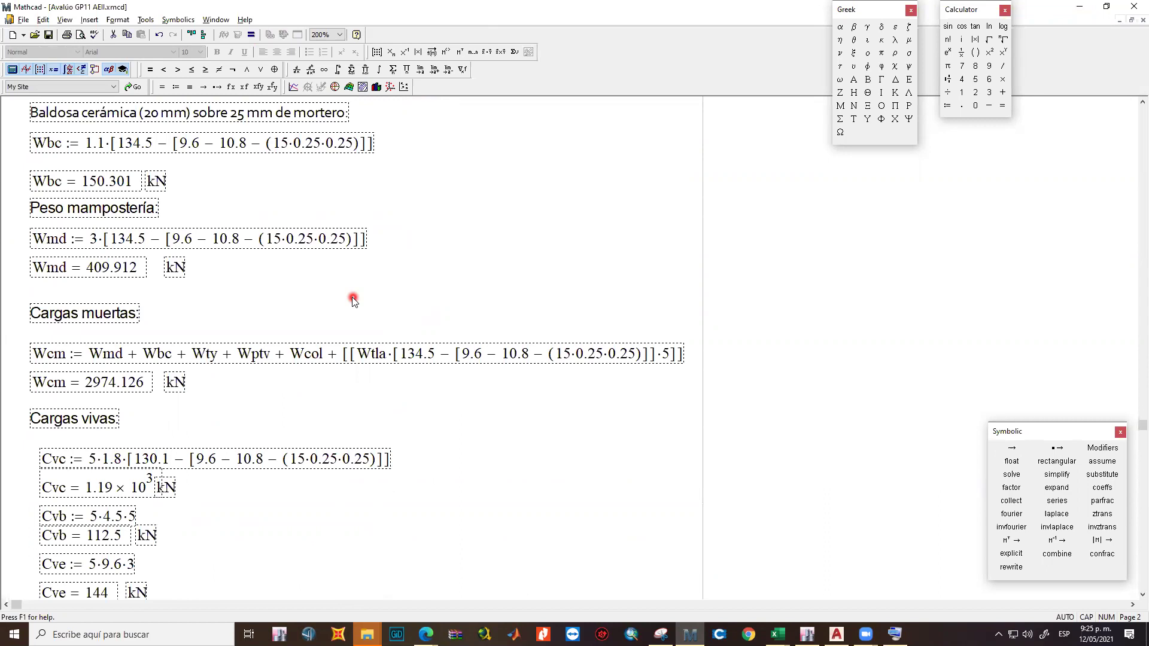
scroll(353, 301, "up", 9)
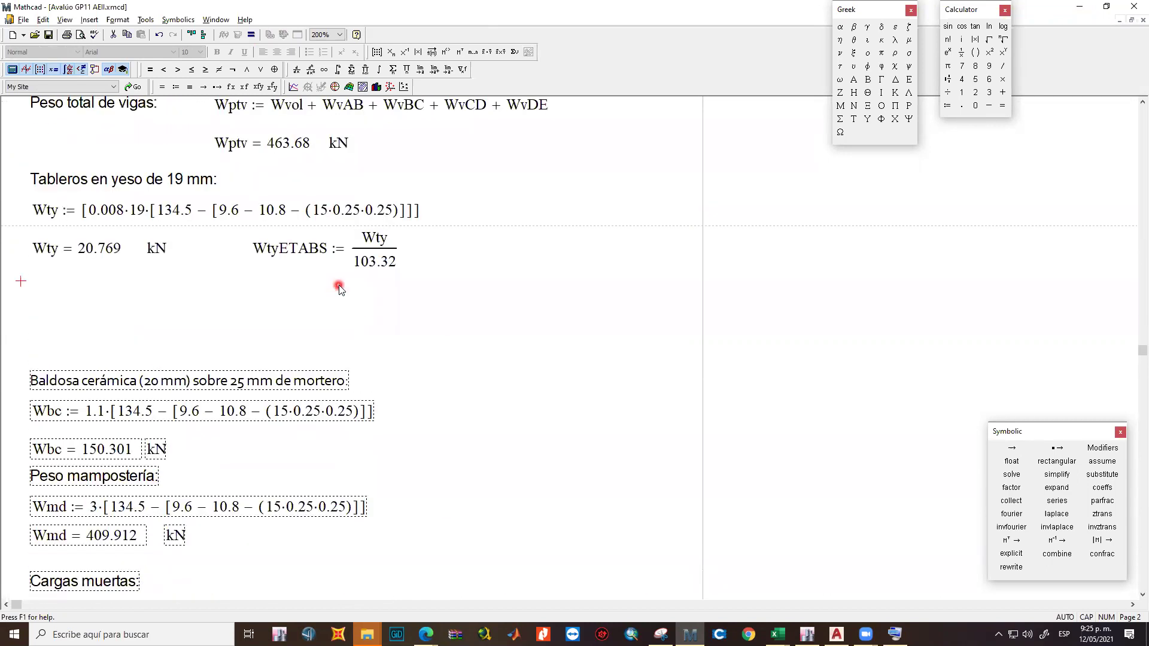
scroll(339, 289, "down", 9)
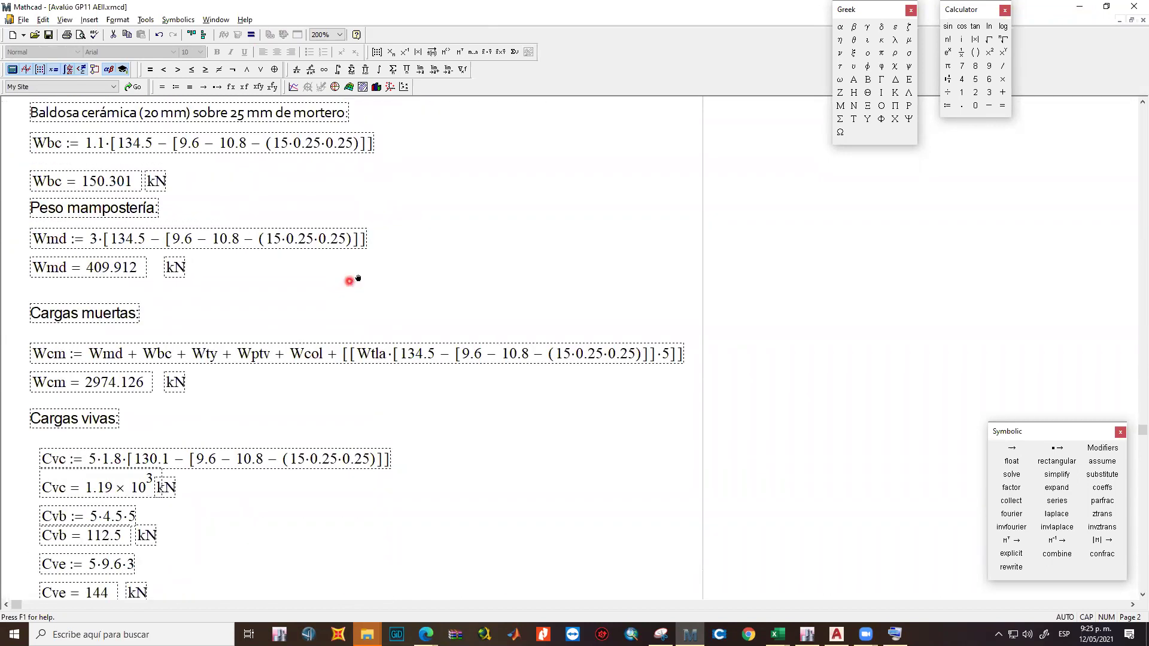
scroll(356, 281, "up", 3)
scroll(359, 282, "up", 3)
scroll(359, 277, "down", 6)
scroll(360, 280, "up", 1)
scroll(360, 277, "up", 10)
scroll(359, 277, "down", 3)
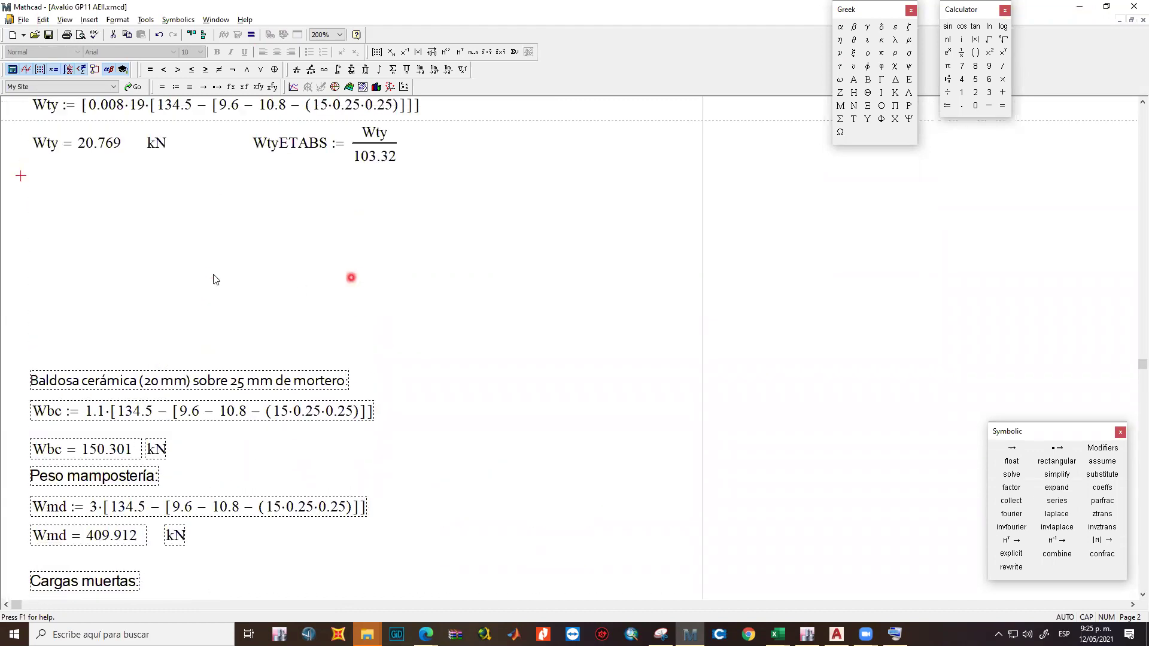
scroll(213, 277, "up", 1)
left_click(212, 300)
scroll(249, 212, "up", 1)
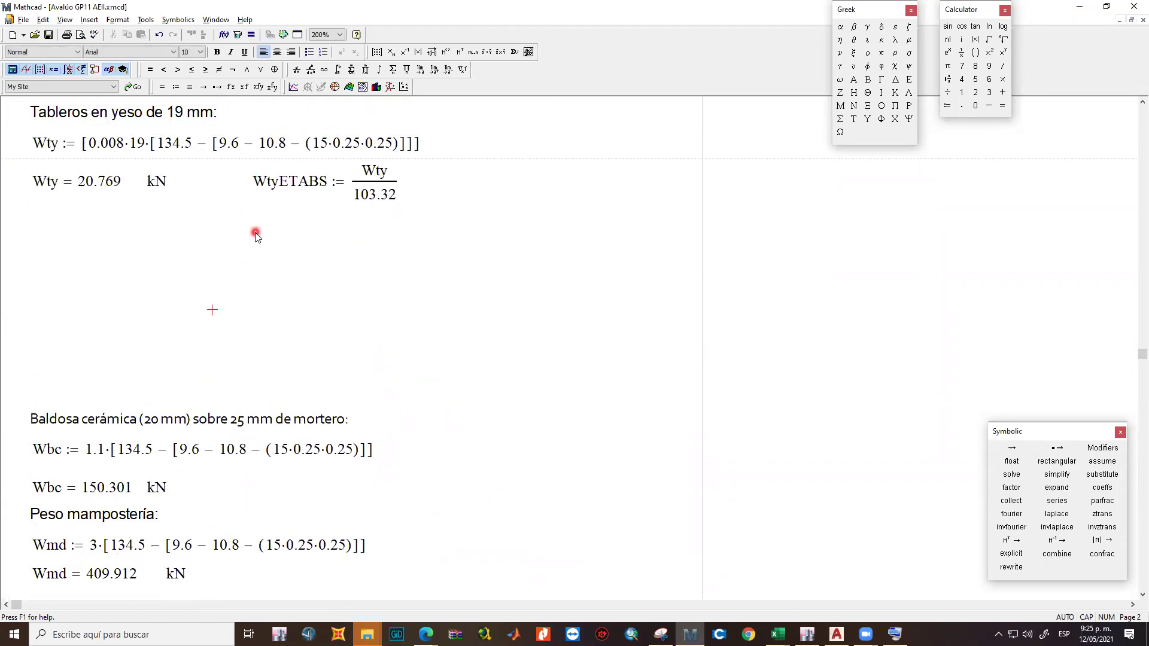
Evaluate WtyETABS numerically below its definition and place the unit label kN/m2 beside the result.
type("Wt")
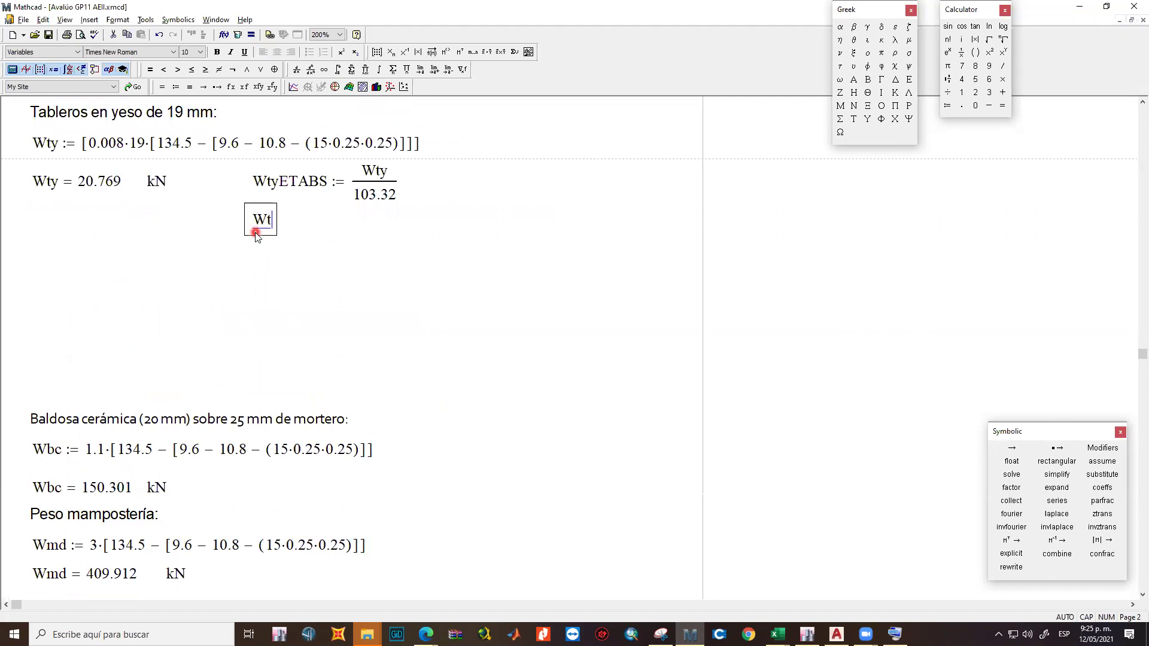
type("yETABS = 0.201")
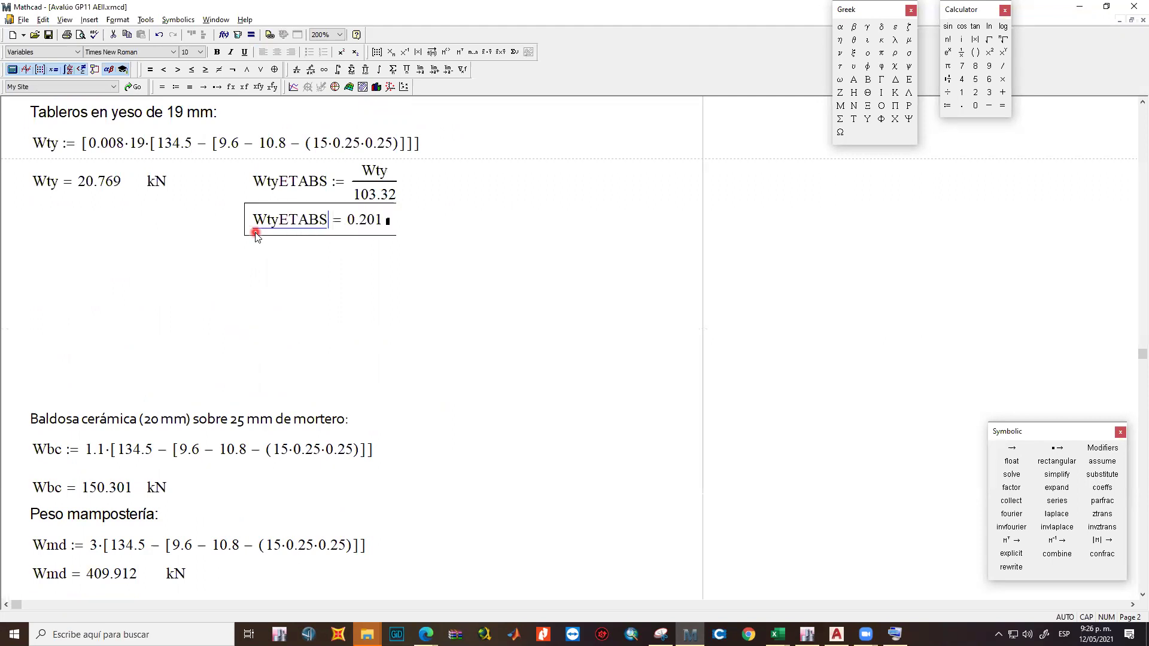
left_click(423, 262)
left_click(398, 224)
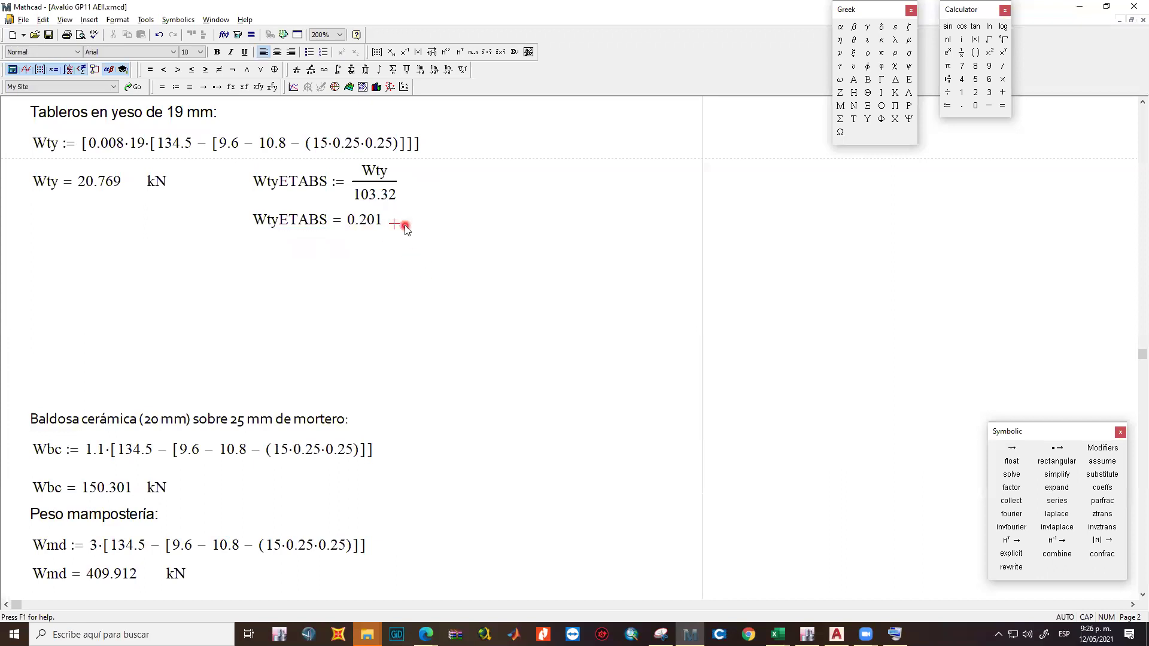
left_click(406, 230)
type("kN")
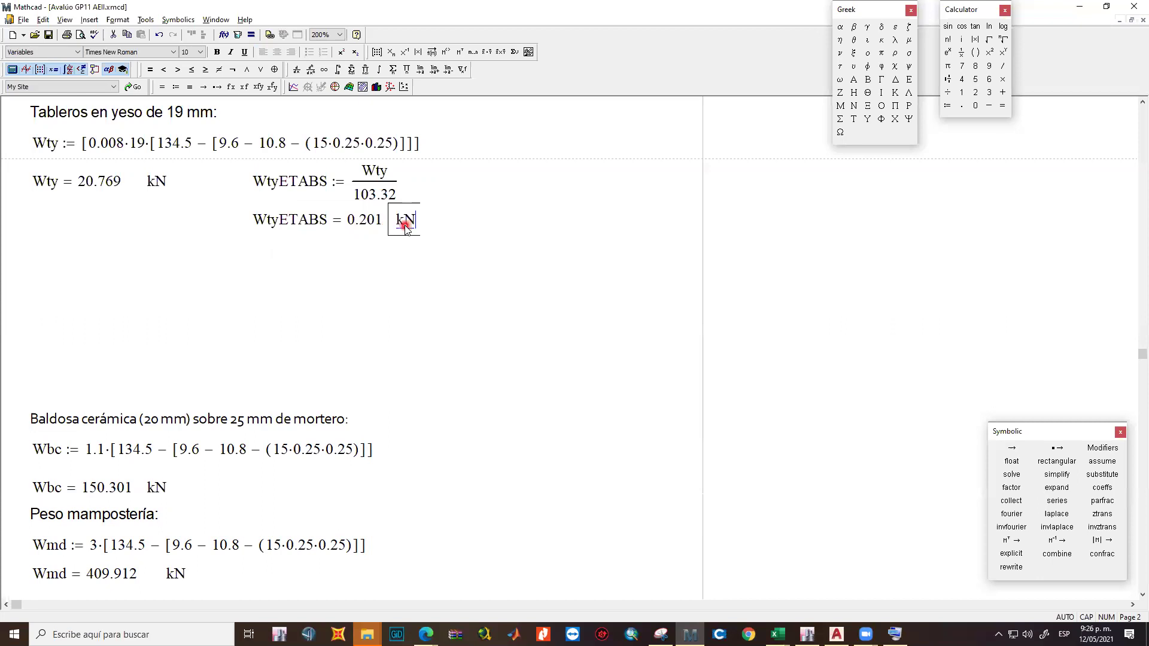
type("/")
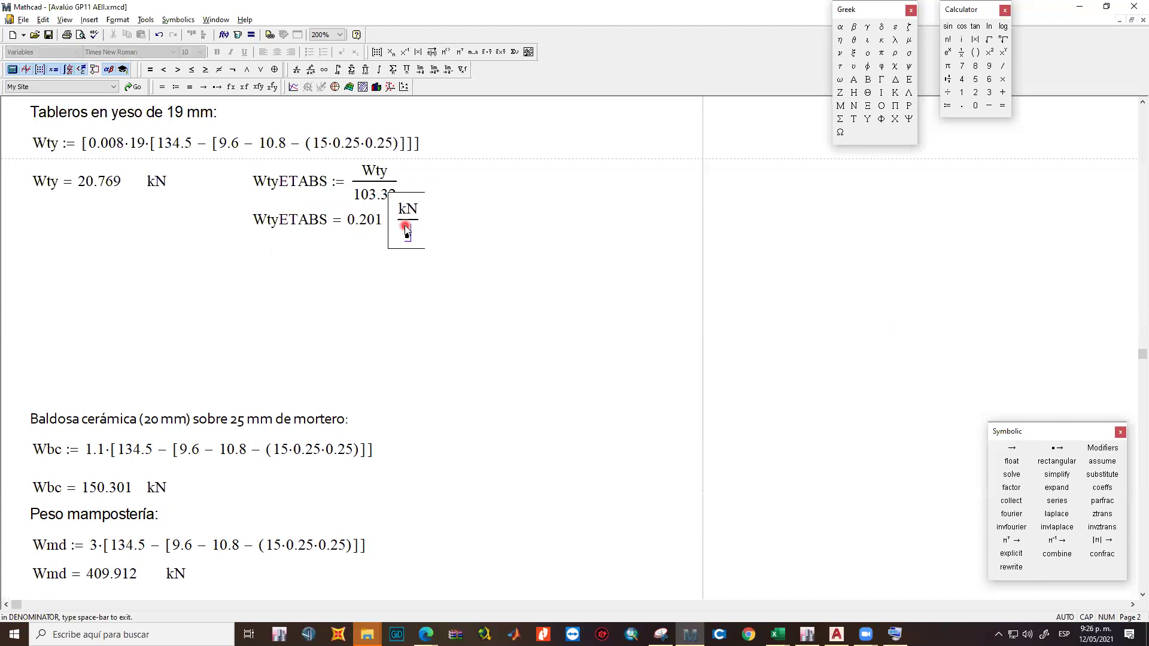
type("m2")
left_click(419, 275)
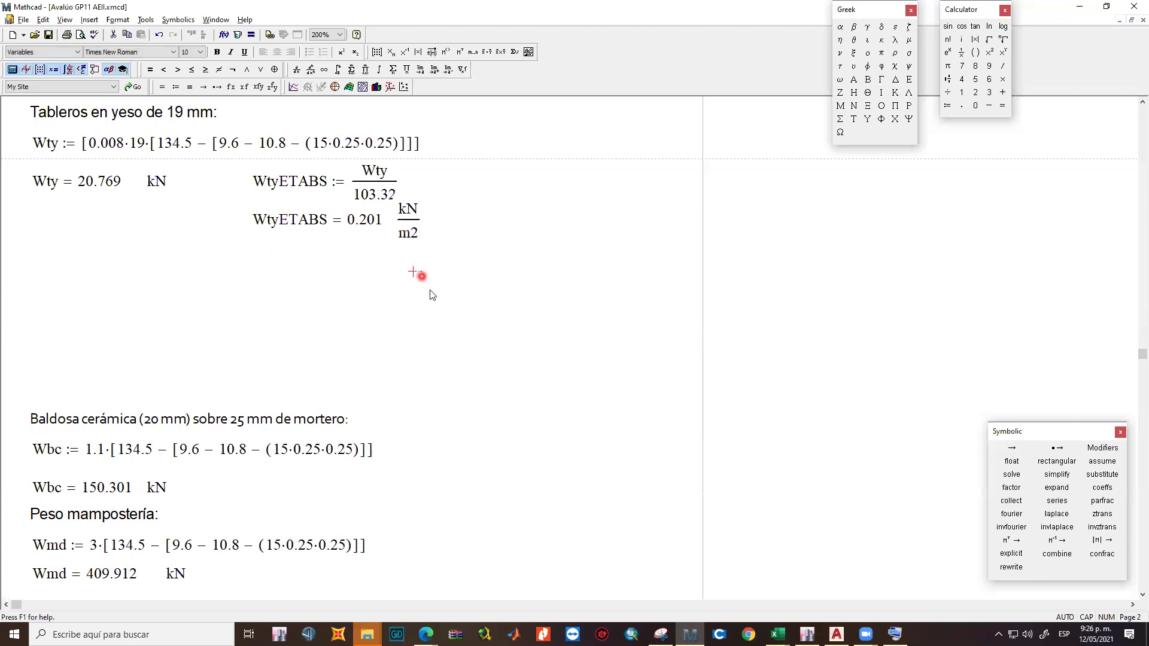
Shift the WtyETABS result and its kN/m2 label slightly down, clear of the definition above.
left_click_drag(433, 281, 237, 226)
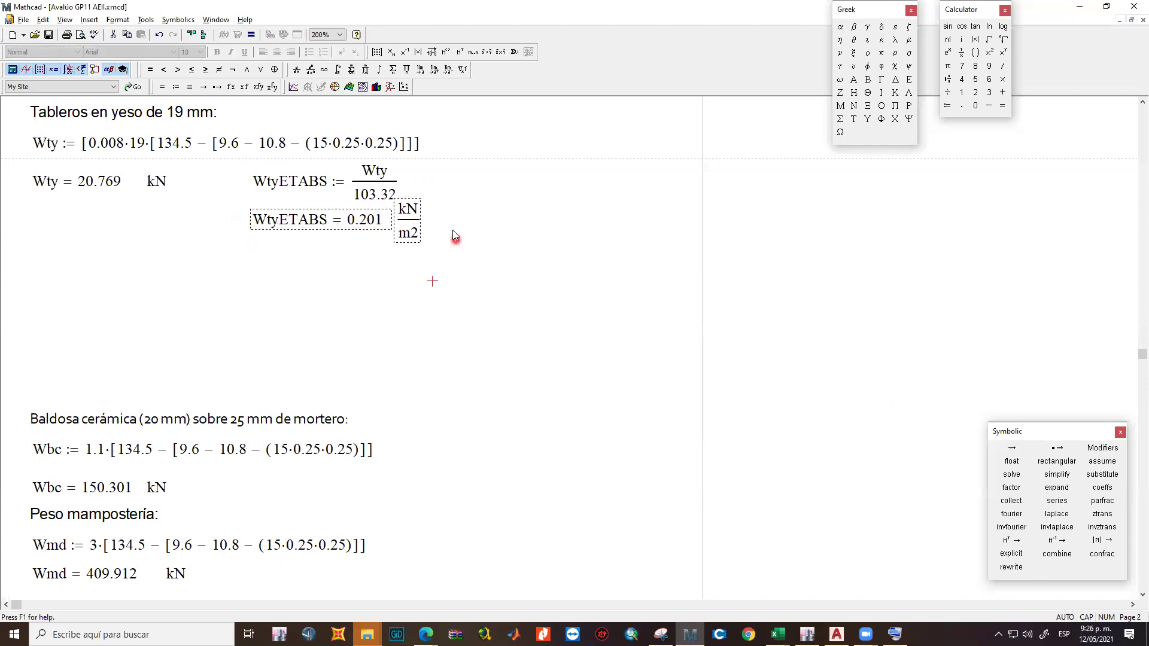
left_click_drag(413, 235, 413, 244)
left_click(498, 241)
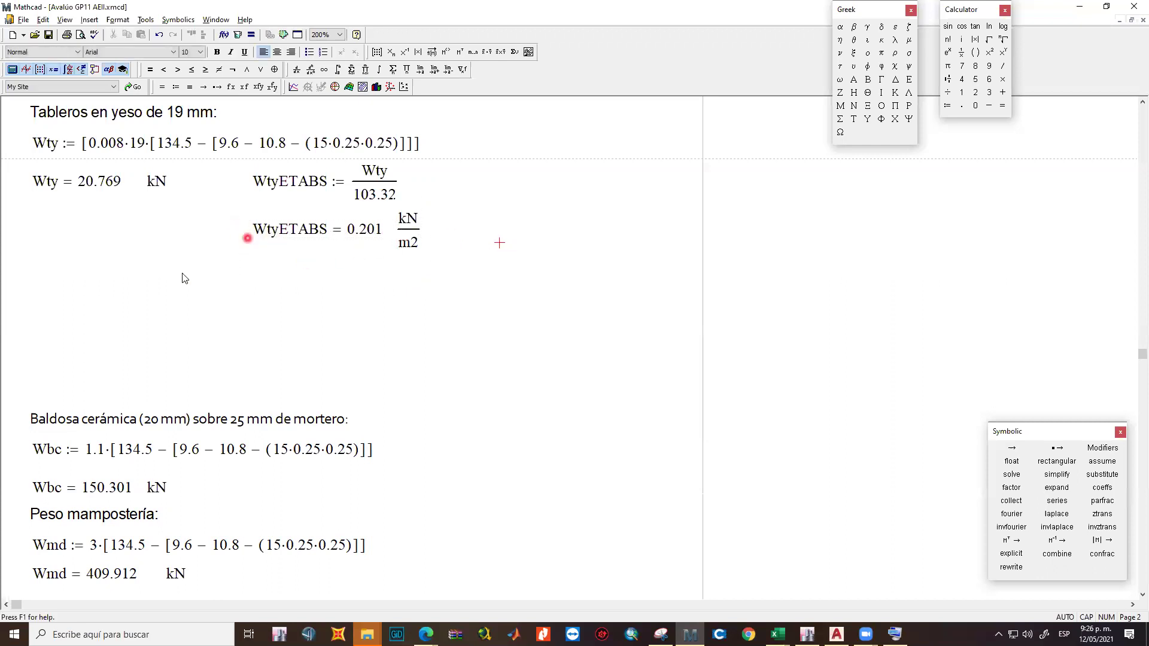
Move the Baldosa cerámica heading, the Wbc formula and its result up to directly below the WtyETABS result.
left_click_drag(183, 501, 66, 406)
left_click_drag(246, 407, 247, 398)
key("Up")
key("Up")
key("Up")
key("Up")
key("Up")
key("Up")
key("Up")
key("Up")
key("Up")
key("Up")
key("Up")
key("Up")
key("Up")
key("Up")
key("Up")
key("Up")
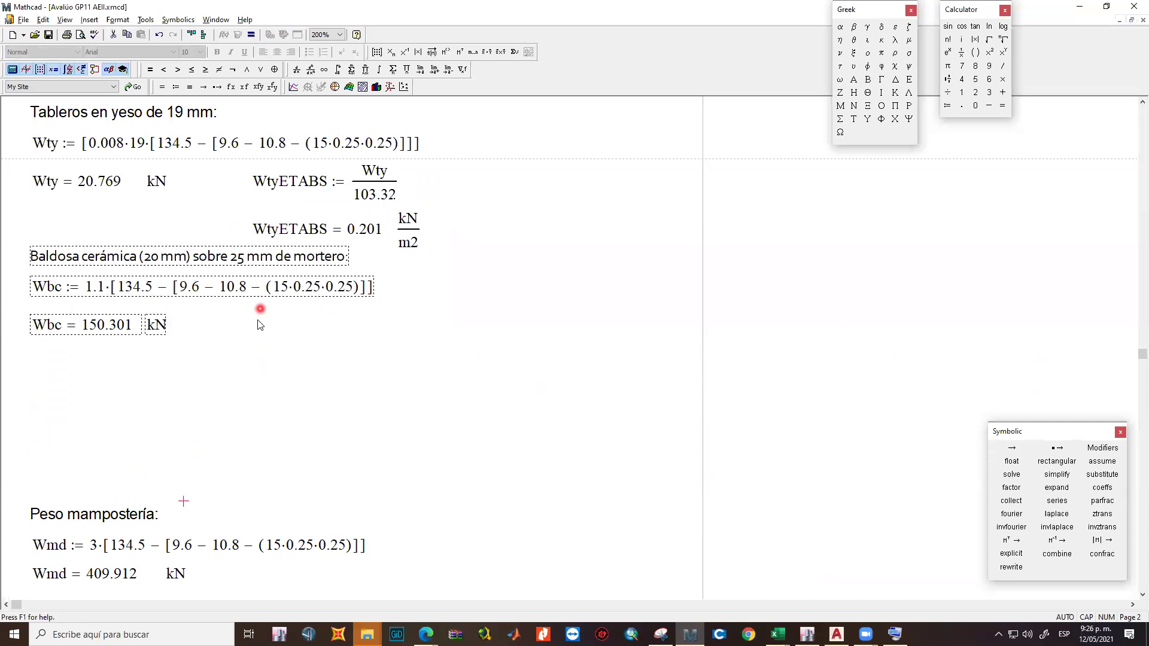
Define a new variable WbcETABS beside the Wbc result as Wbc divided by 103.32.
left_click(240, 329)
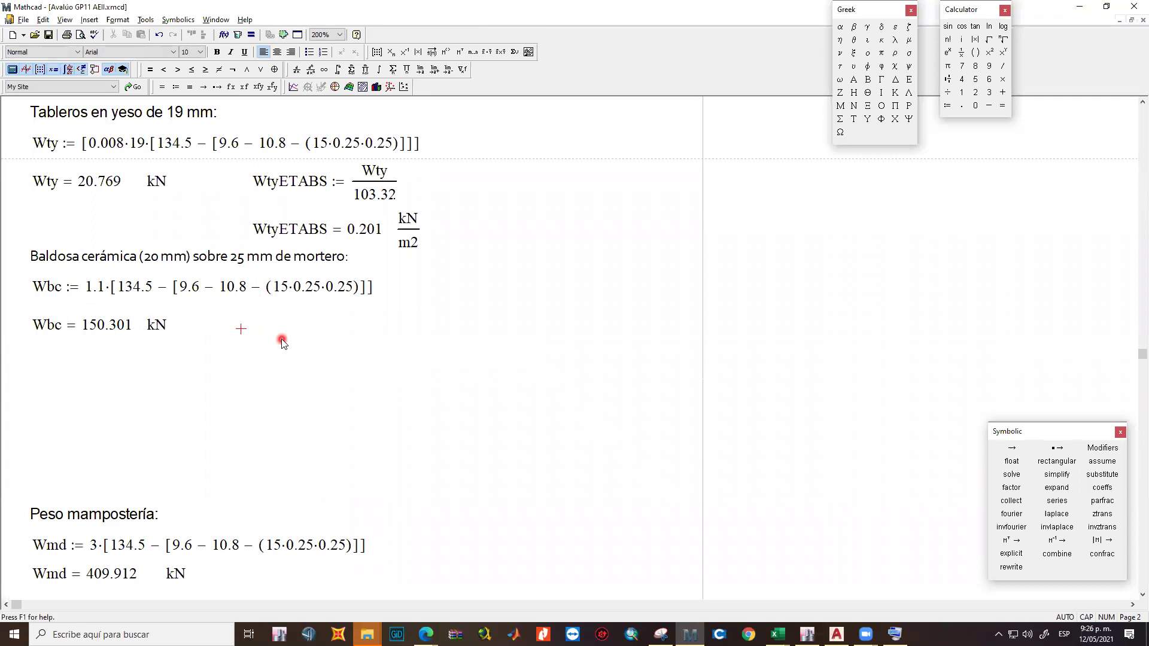
type("W")
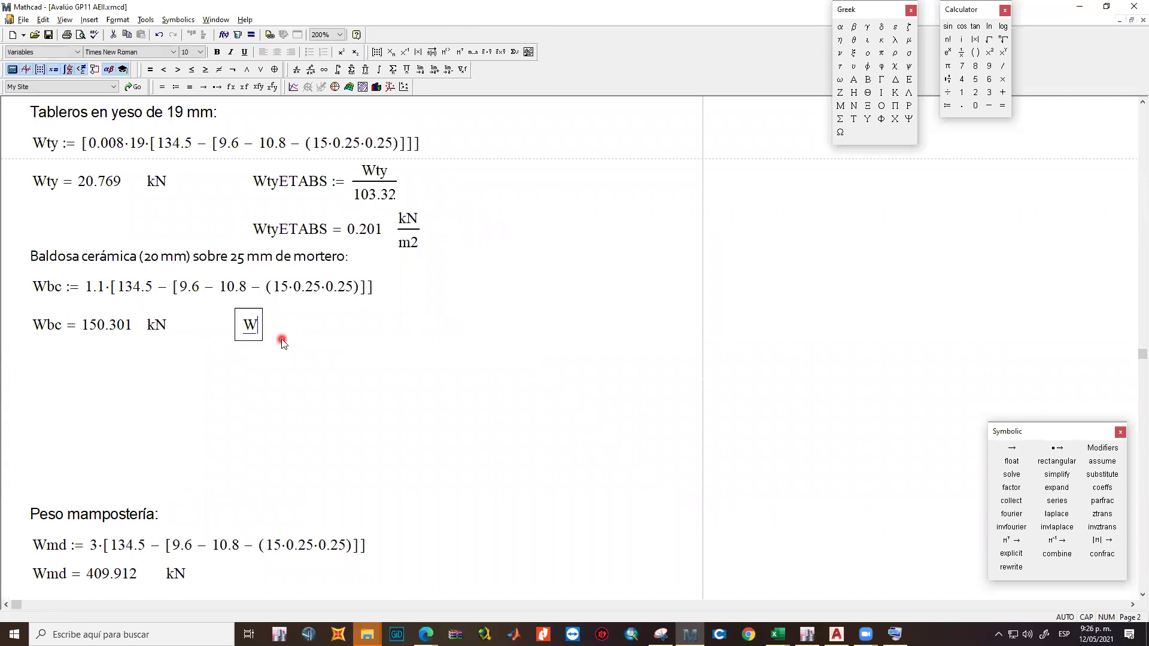
type("bcETABS := ")
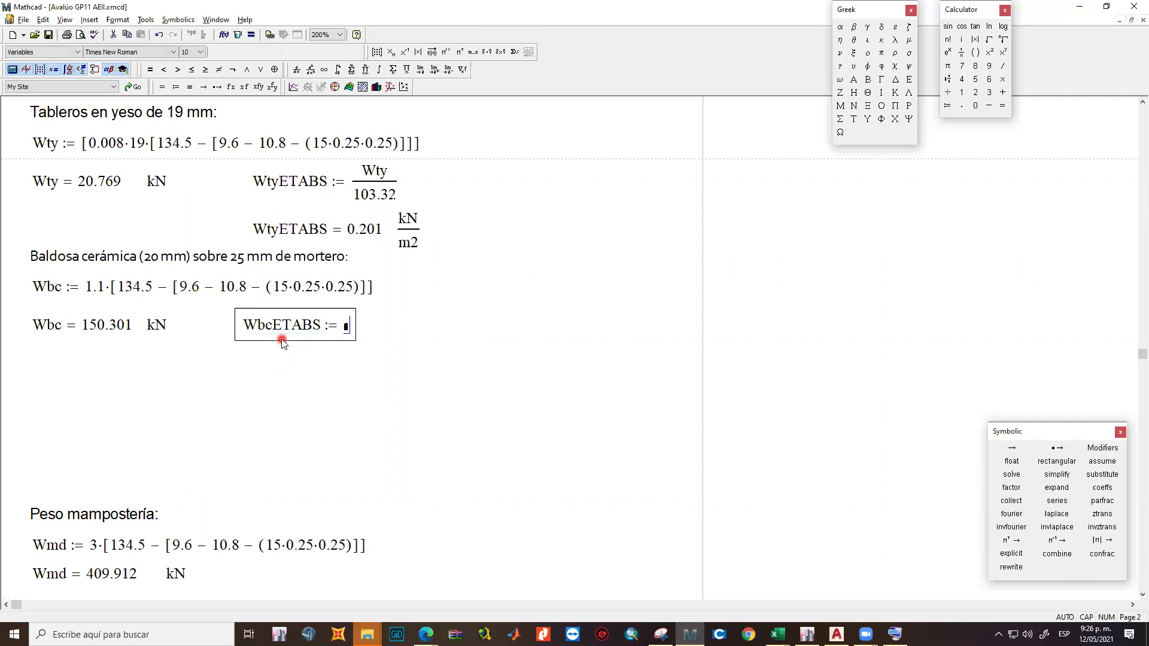
type("Wbc")
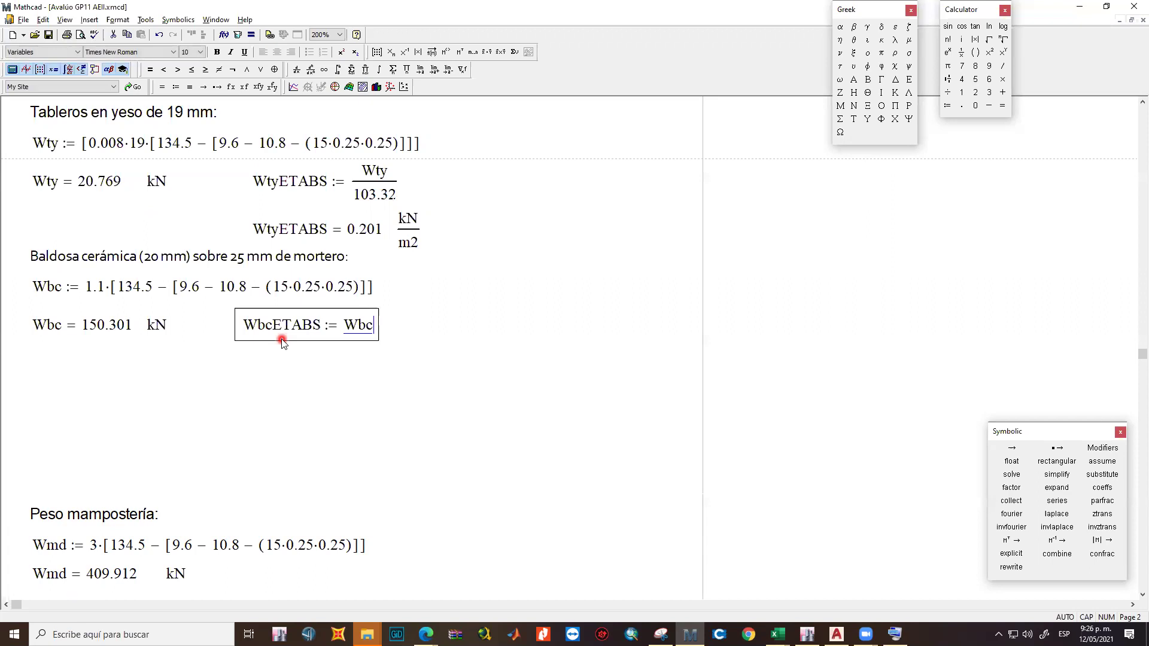
key("slash")
type("103.32")
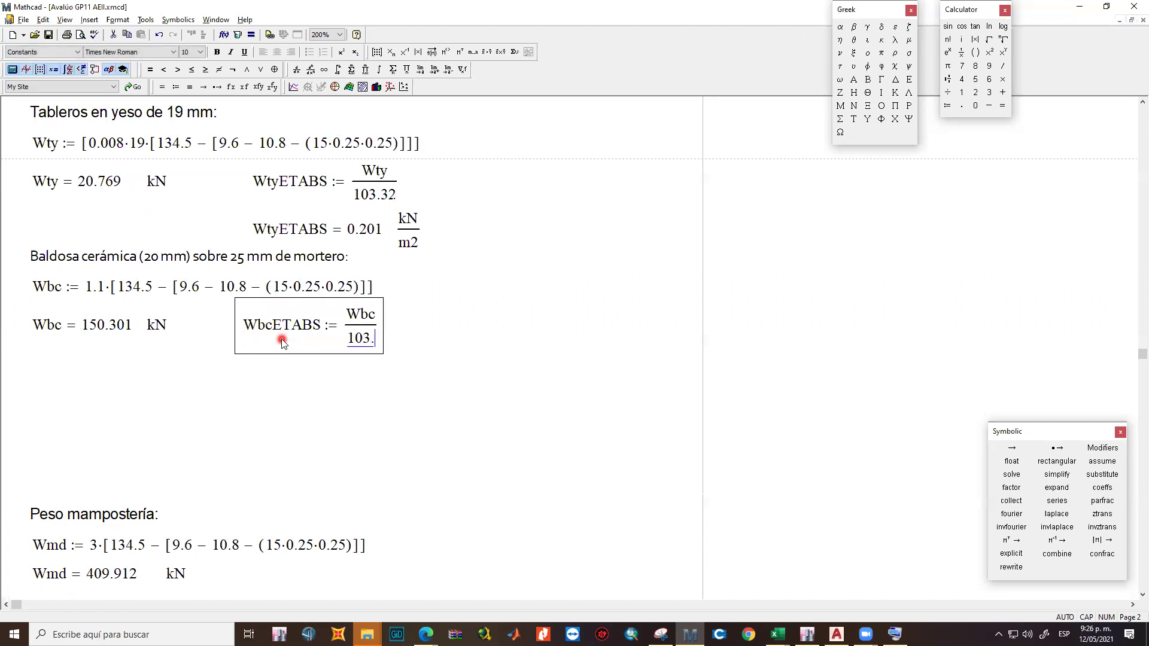
Evaluate WbcETABS numerically below its definition.
left_click(241, 377)
type("W")
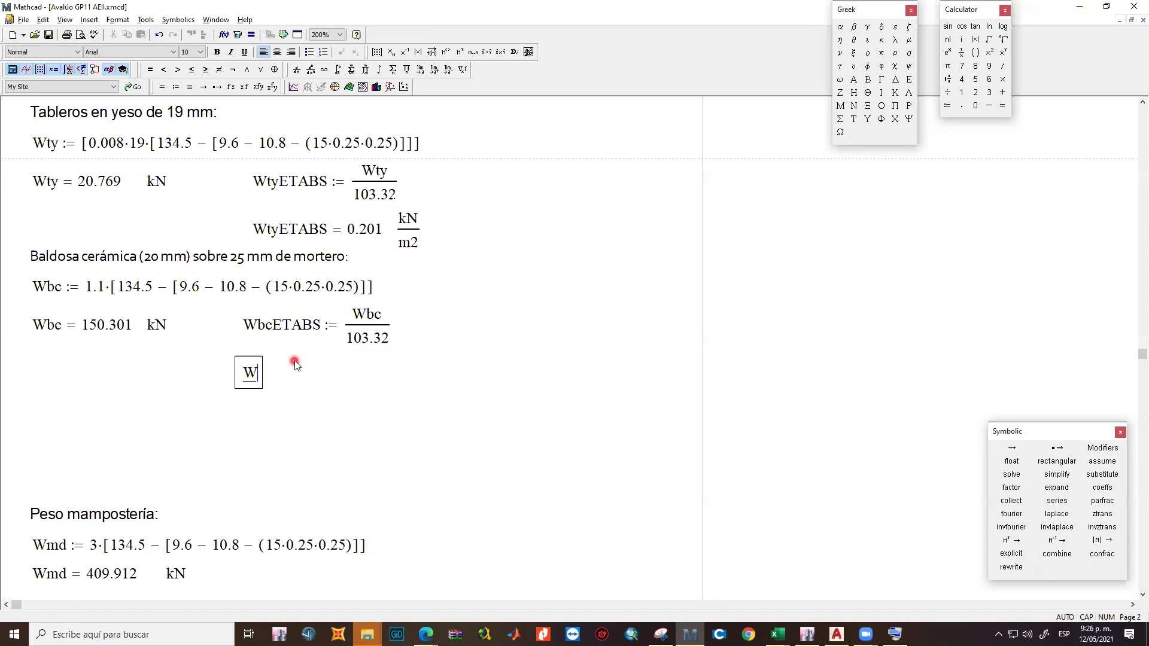
type("bcETABS ")
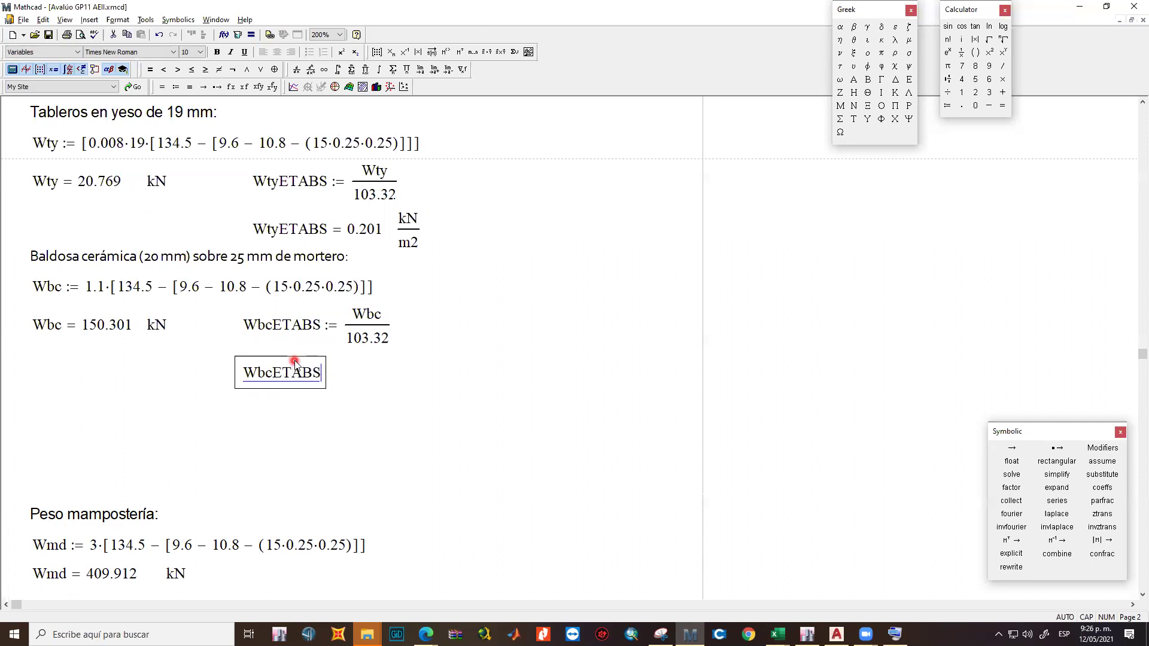
type("= 1.455")
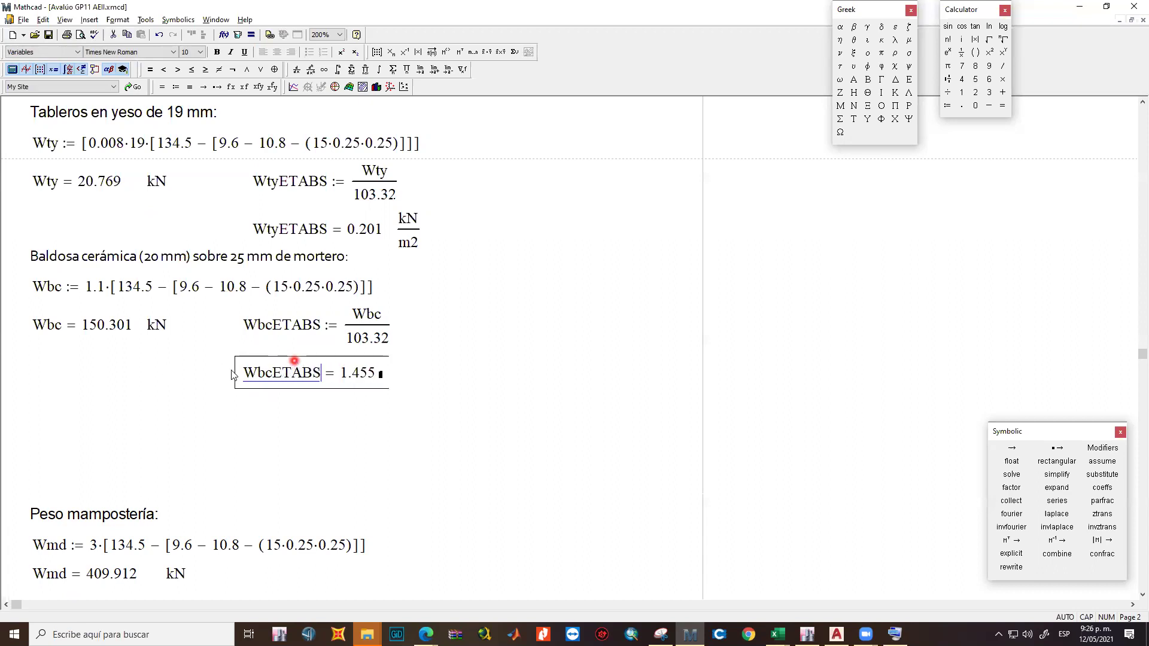
left_click(367, 393)
Copy the kN/m2 label from the WtyETABS result and place it beside the WbcETABS result.
left_click_drag(443, 262, 411, 221)
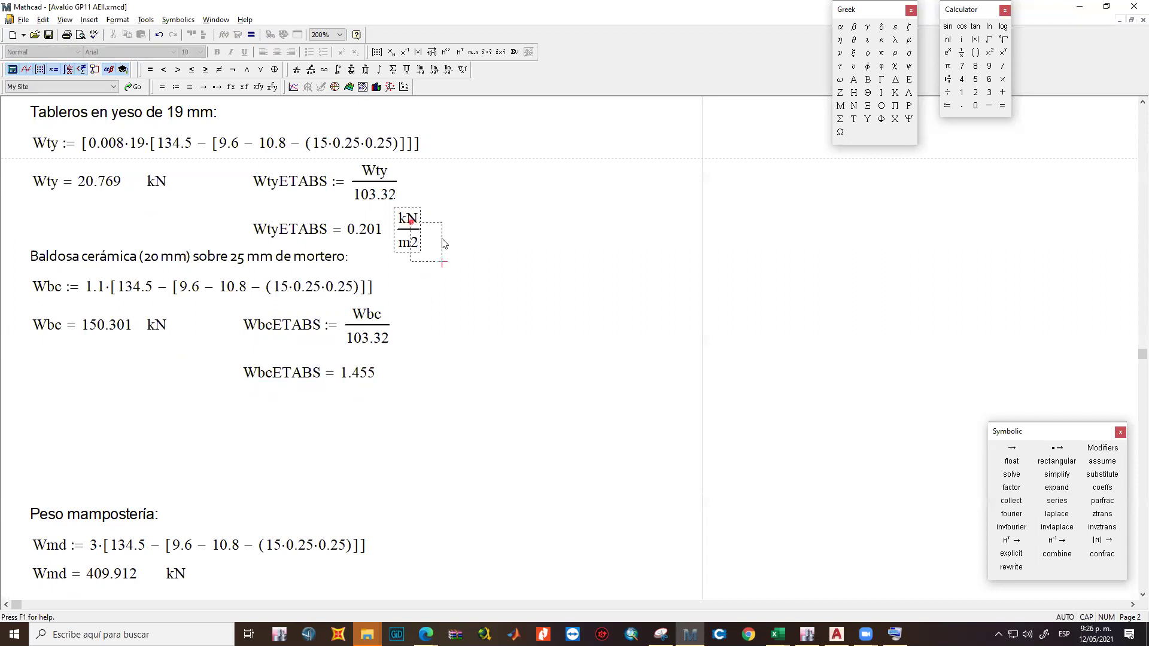
key("ctrl+c")
key("ctrl+v")
left_click_drag(446, 315, 392, 402)
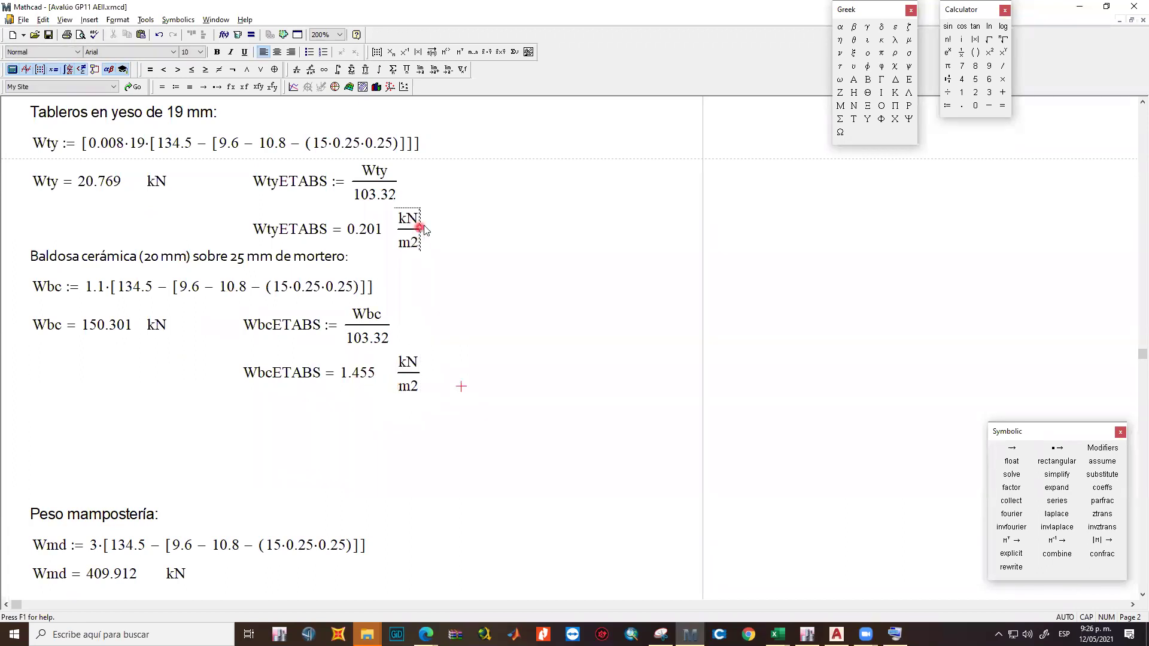
left_click(471, 214)
Move the Peso mampostería heading, the Wmd formula and its result up to directly below the WbcETABS result.
scroll(188, 473, "down", 1)
left_click_drag(126, 569, 74, 426)
left_click_drag(183, 568, 27, 418)
key("Up")
key("Up")
key("Up")
key("Up")
key("Up")
key("Up")
key("Up")
key("Up")
key("Up")
key("Up")
key("Up")
key("Up")
key("Left")
key("Left")
key("Up")
key("Up")
key("Up")
key("Up")
key("Up")
key("Up")
key("Up")
key("Up")
key("Up")
key("Up")
key("Up")
key("Up")
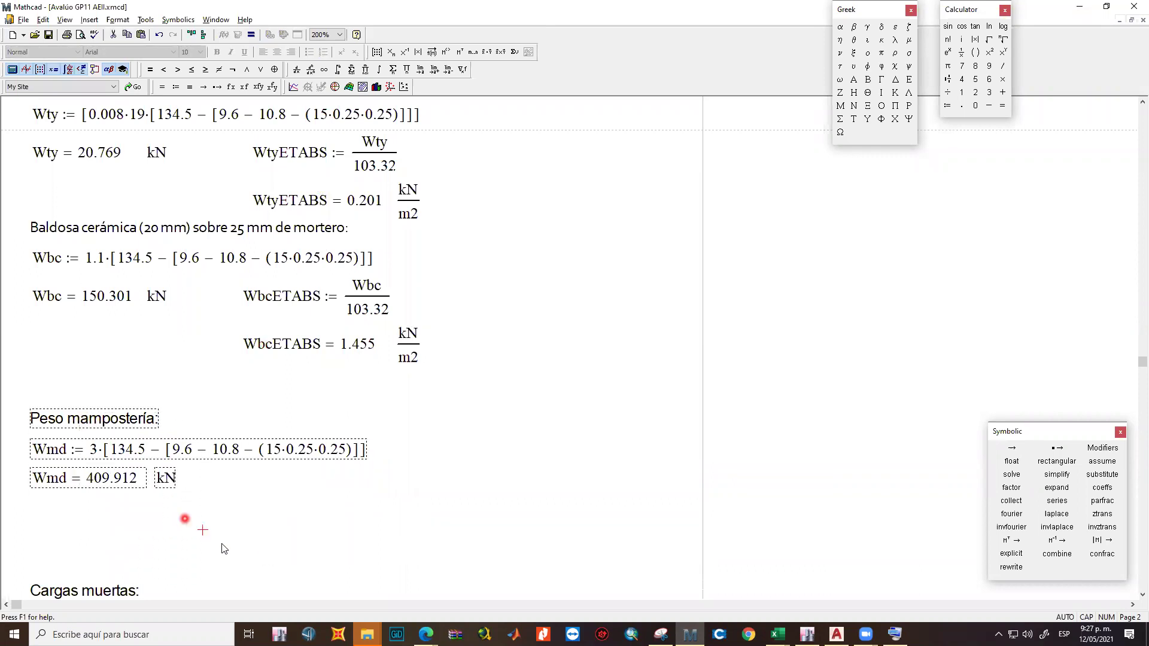
left_click(231, 462)
Define a new variable WmdETABS below the Wmd result as Wmd divided by 103.32.
left_click(40, 473)
type("Wm")
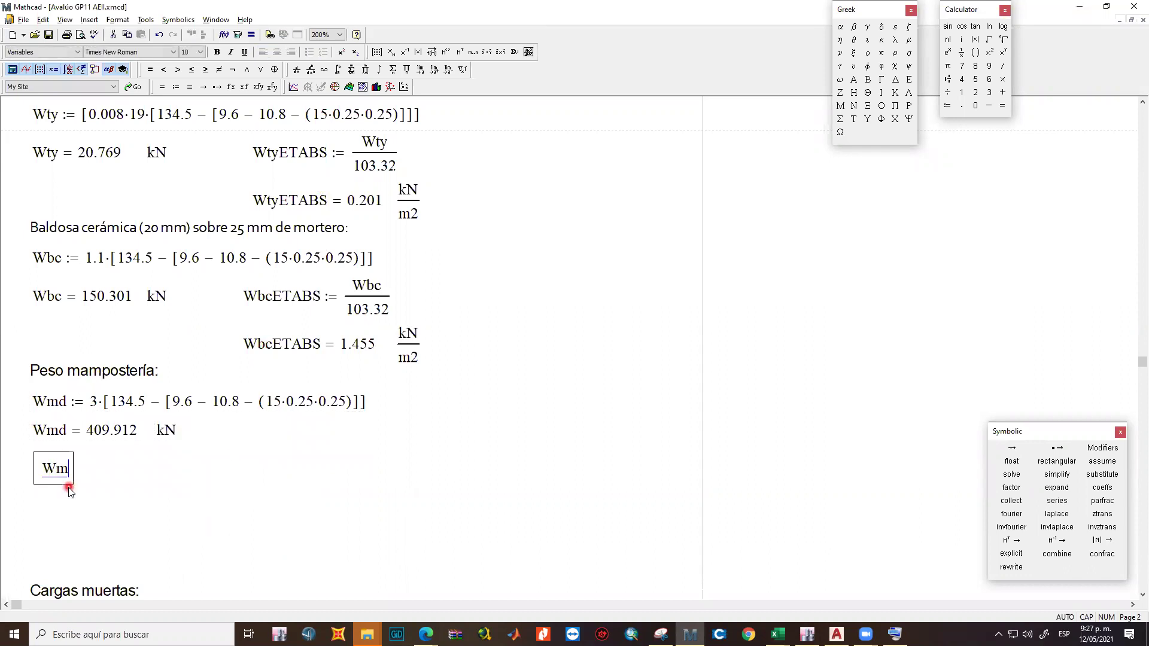
type("dES")
key("BackSpace")
type("TABS := ")
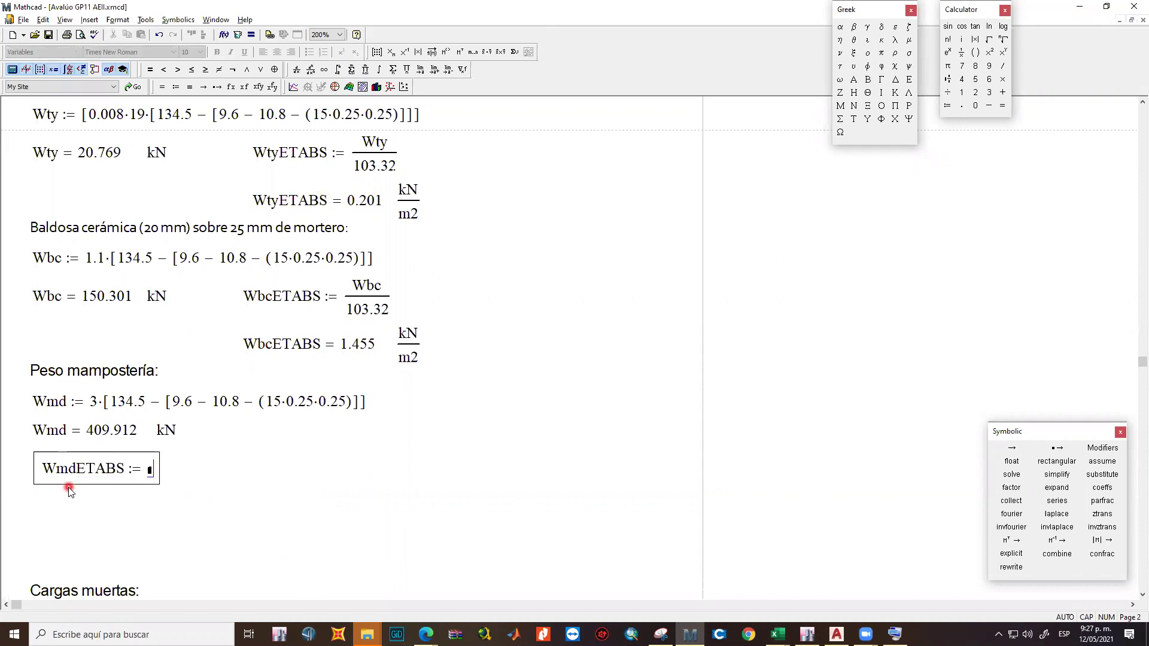
type("Wmd")
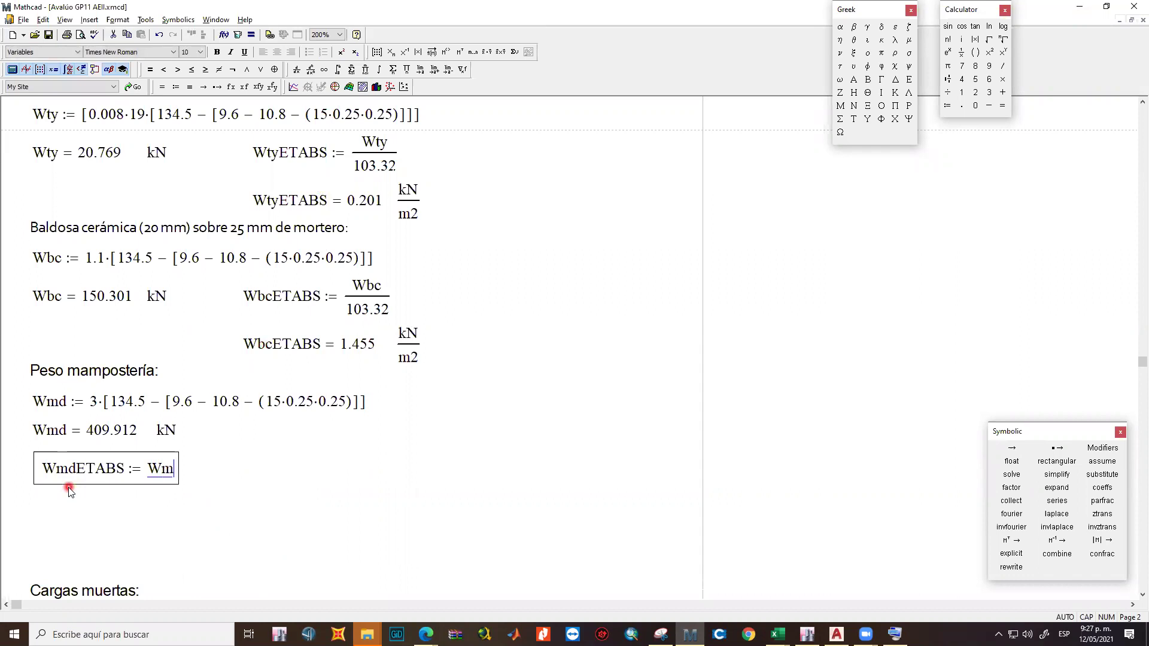
type("/")
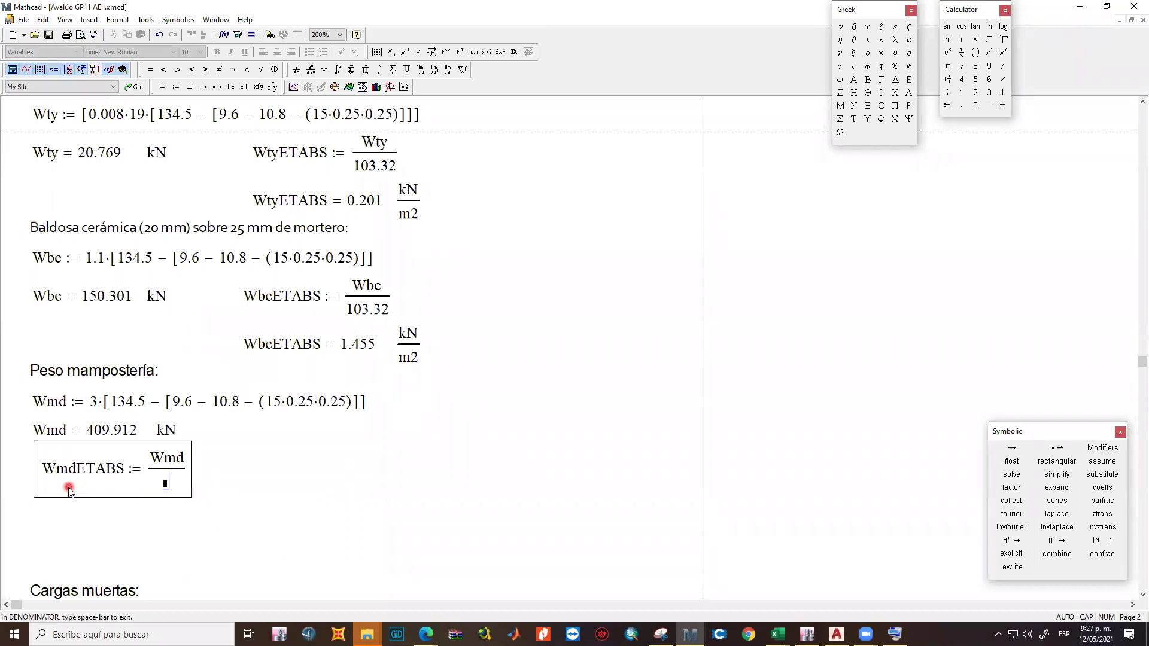
type("103.32")
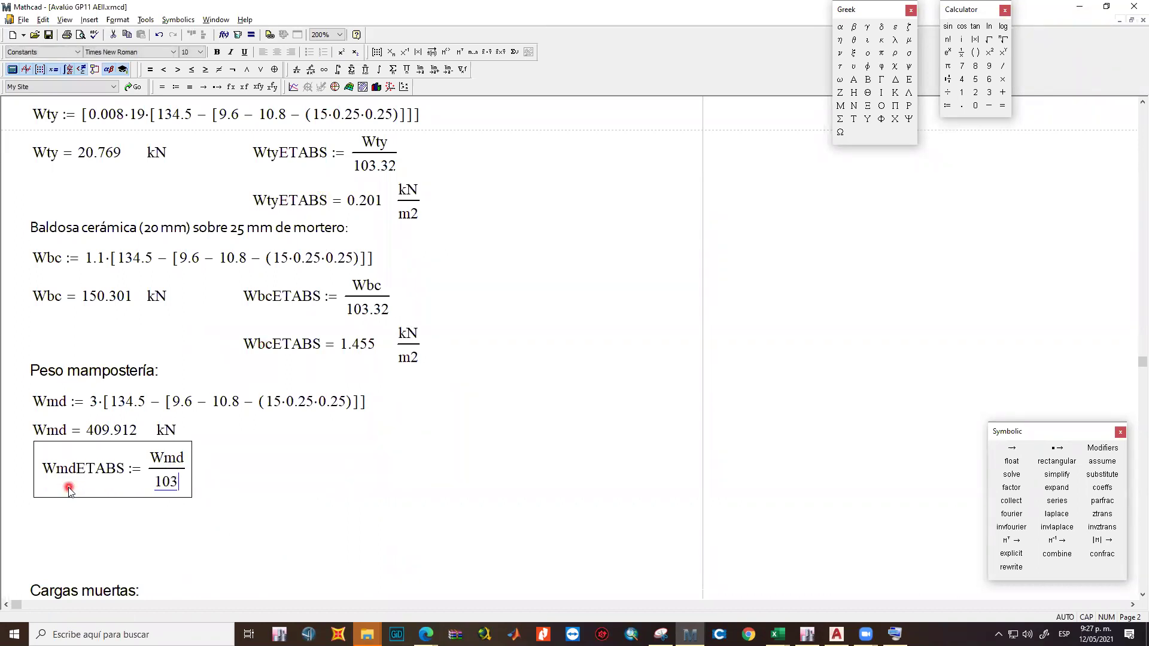
Evaluate WmdETABS numerically below its definition.
left_click(51, 527)
type("W")
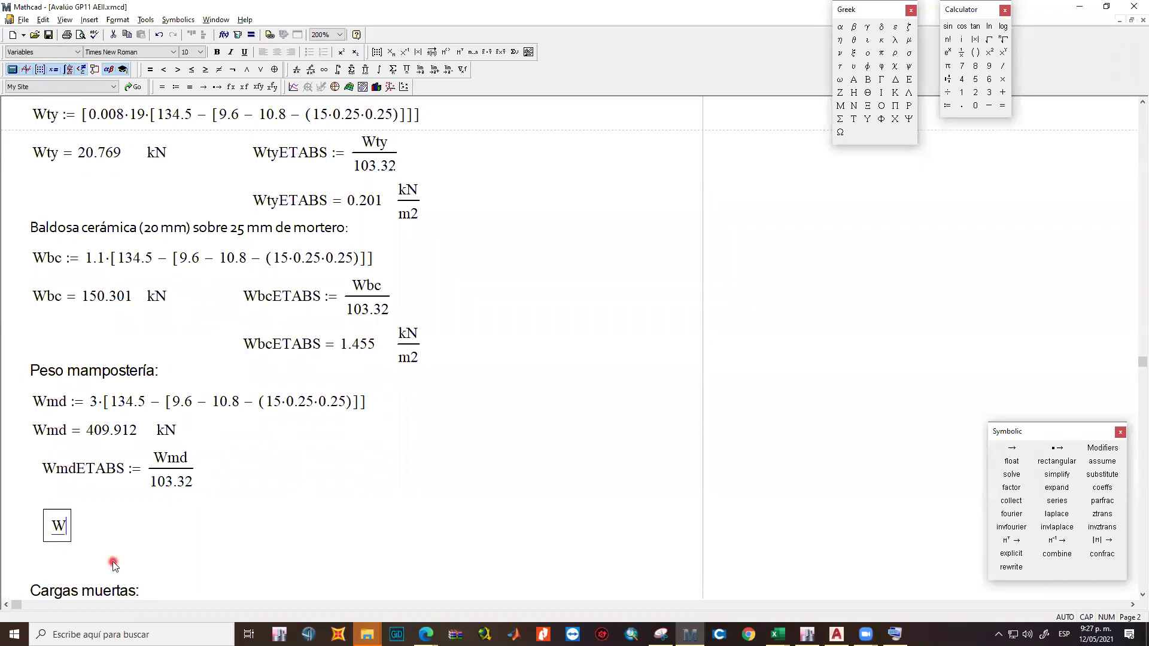
type("M")
key("BackSpace")
type("mdETA")
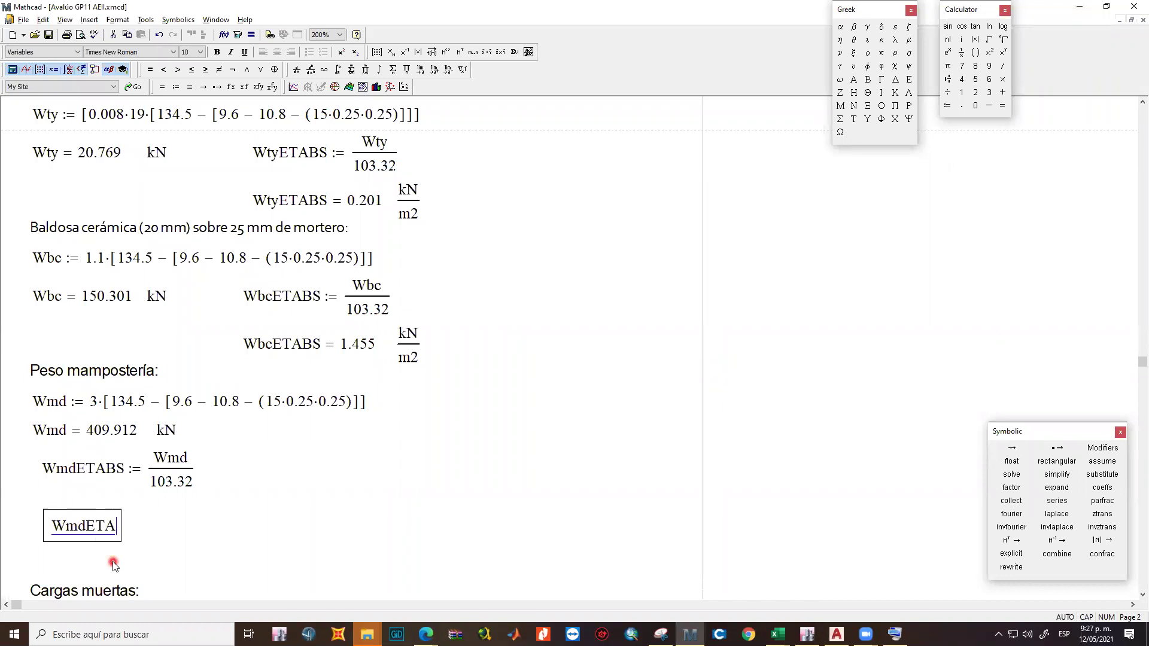
type("BS = 3.967")
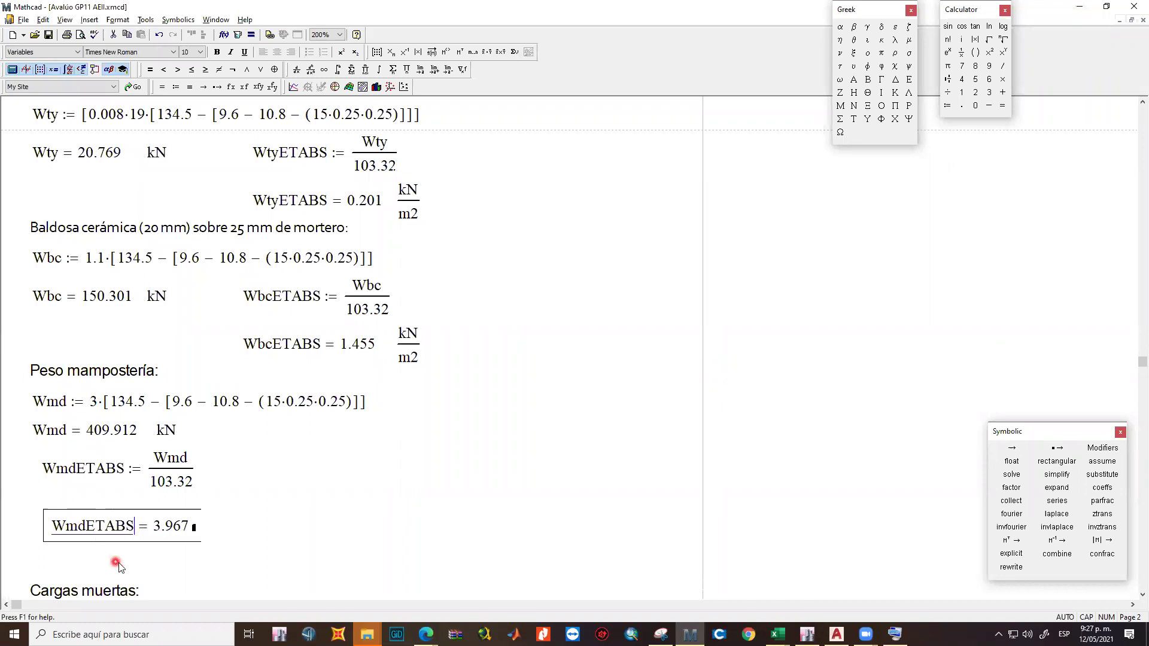
left_click(204, 531)
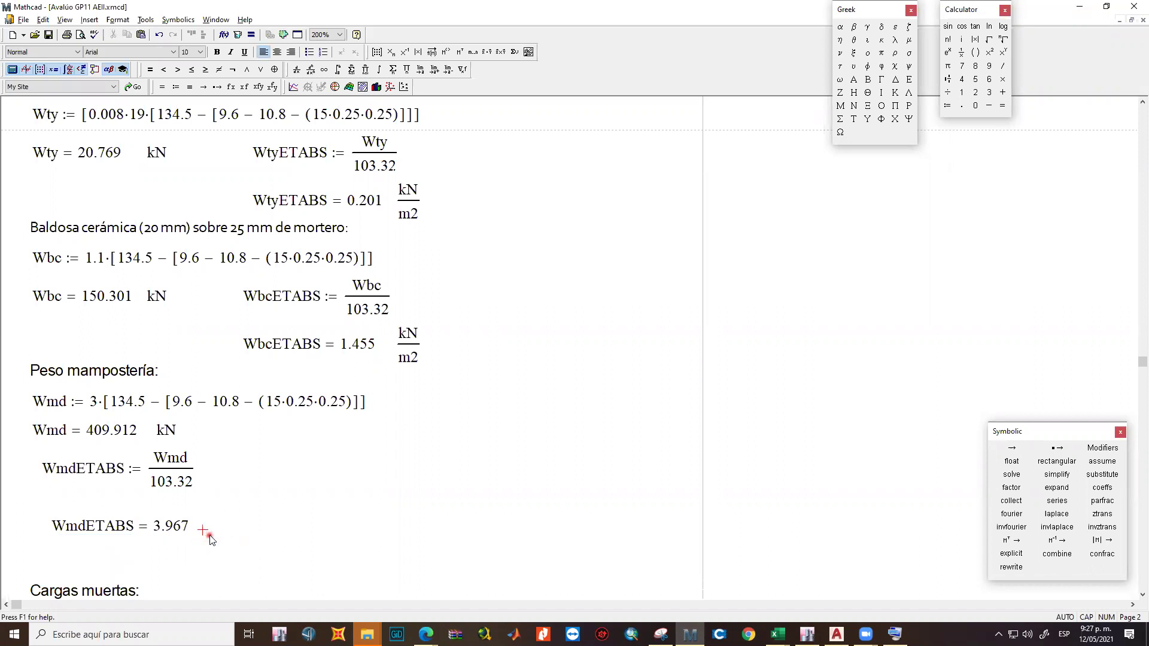
Copy the kN/m2 label from the WbcETABS result and place it right beside the WmdETABS result.
left_click_drag(461, 358, 403, 333)
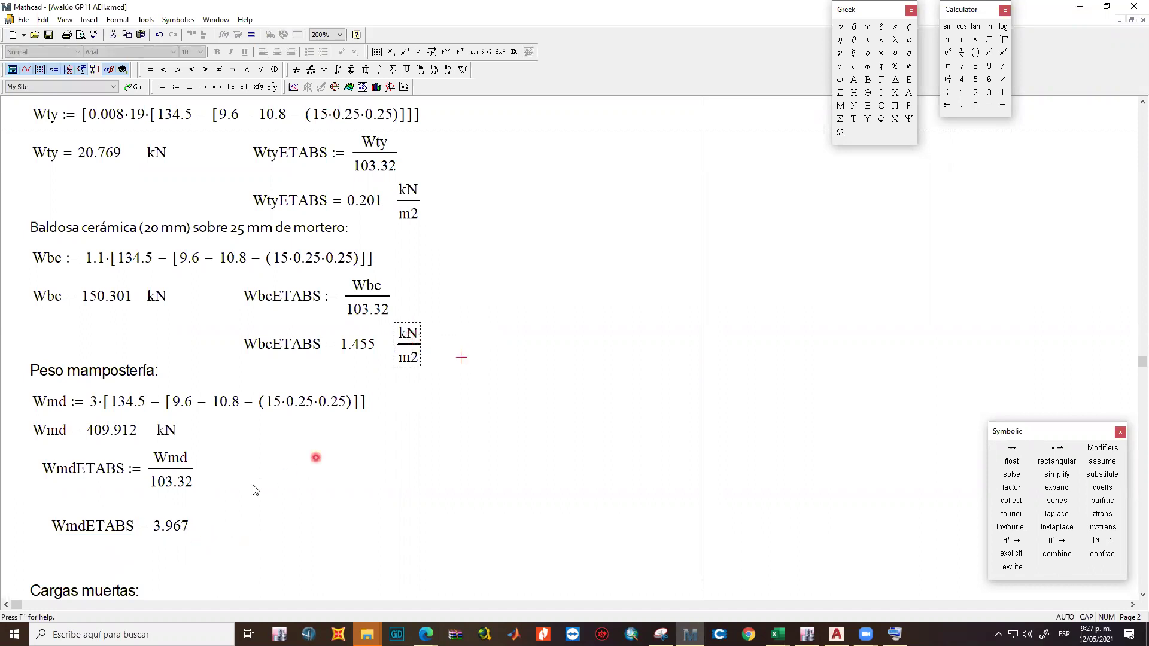
left_click(216, 528)
key("ctrl+v")
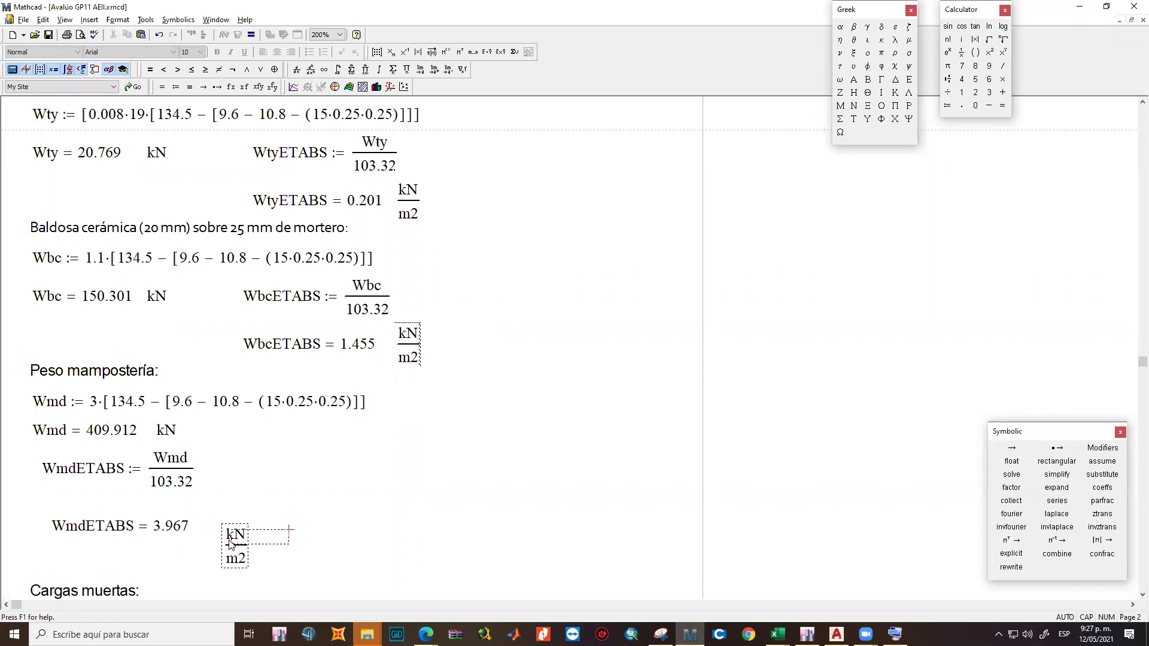
left_click_drag(238, 537, 209, 518)
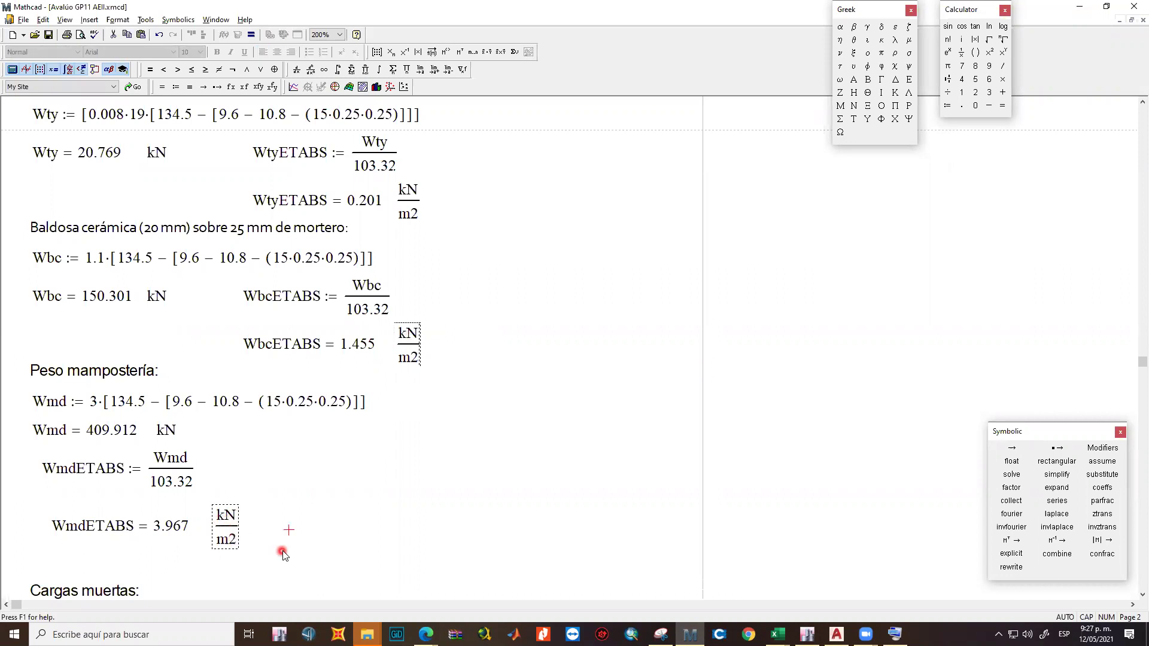
left_click(338, 558)
mouse_move(451, 368)
left_mouse_down()
mouse_move(428, 356)
mouse_move(449, 371)
left_mouse_up()
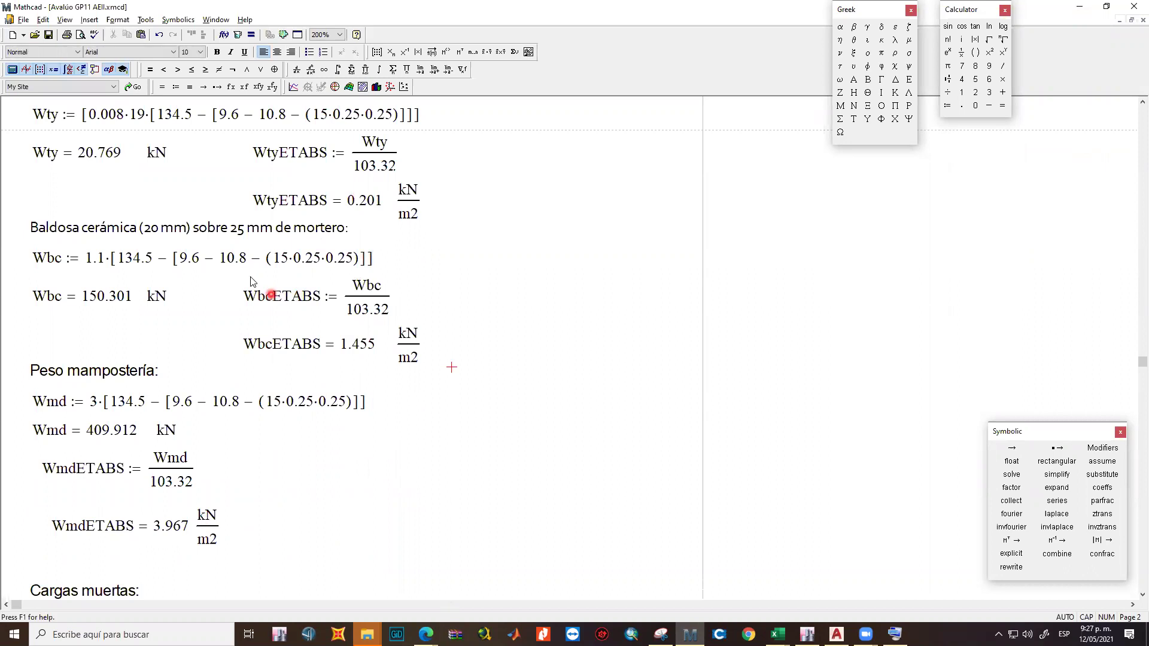
scroll(323, 266, "up", 1)
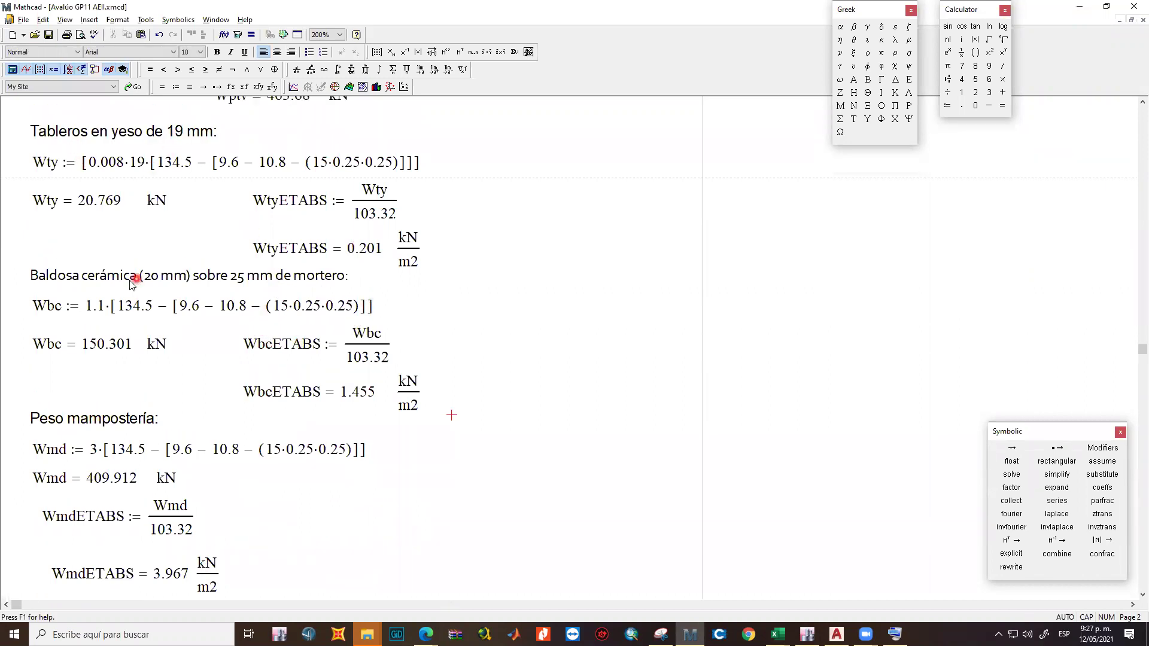
scroll(218, 422, "down", 1)
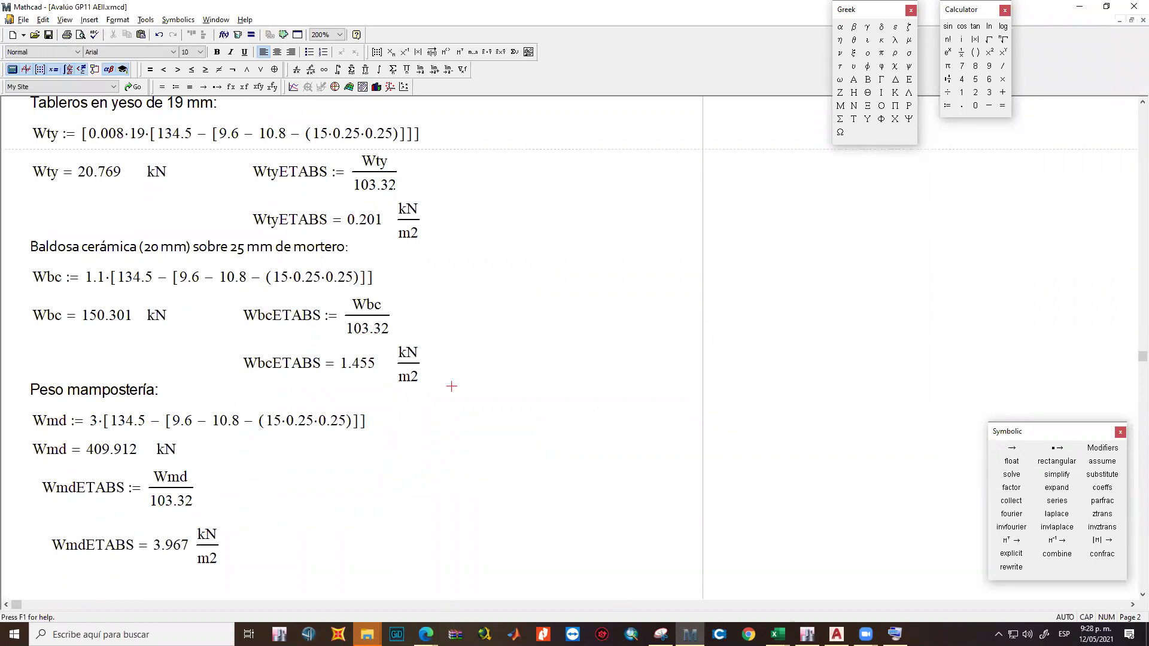
Switch to the Libro1 workbook in Excel and enter 1.455 as the Peso baldosa load under Entrepiso.
mouse_move(777, 634)
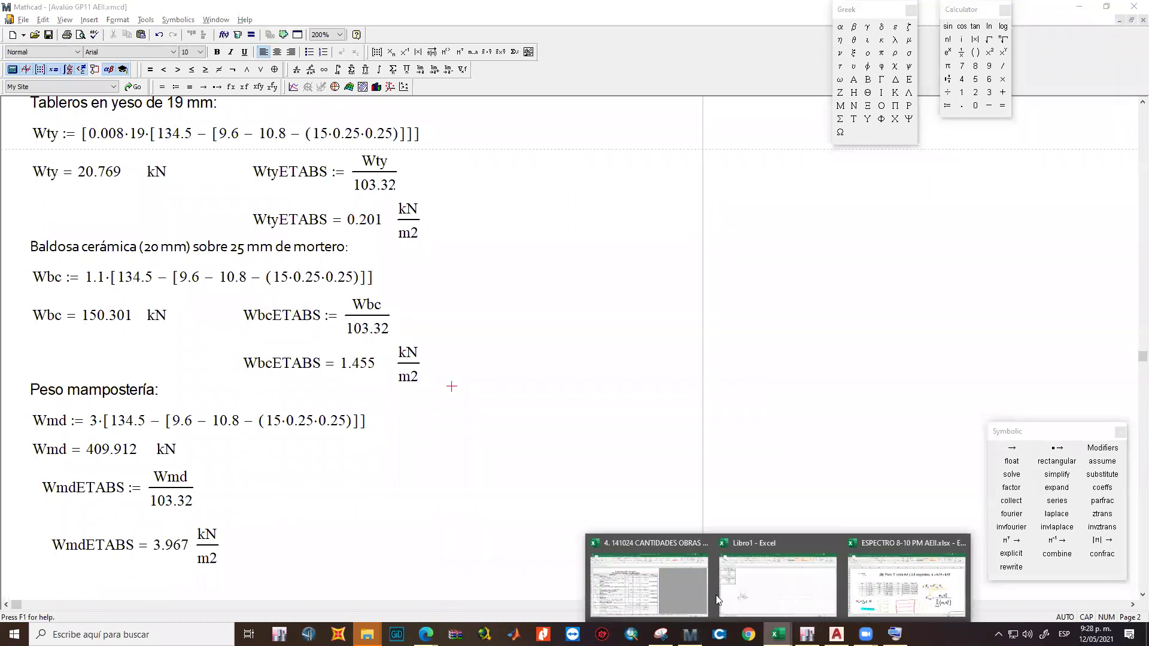
left_click(778, 578)
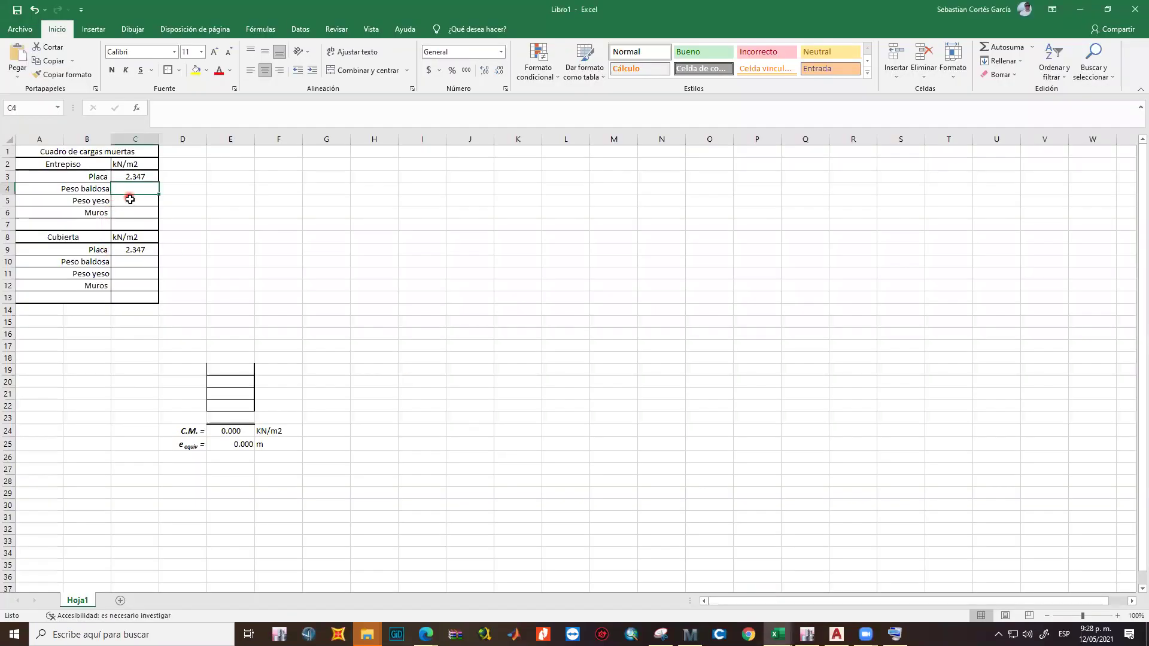
key("alt+Tab")
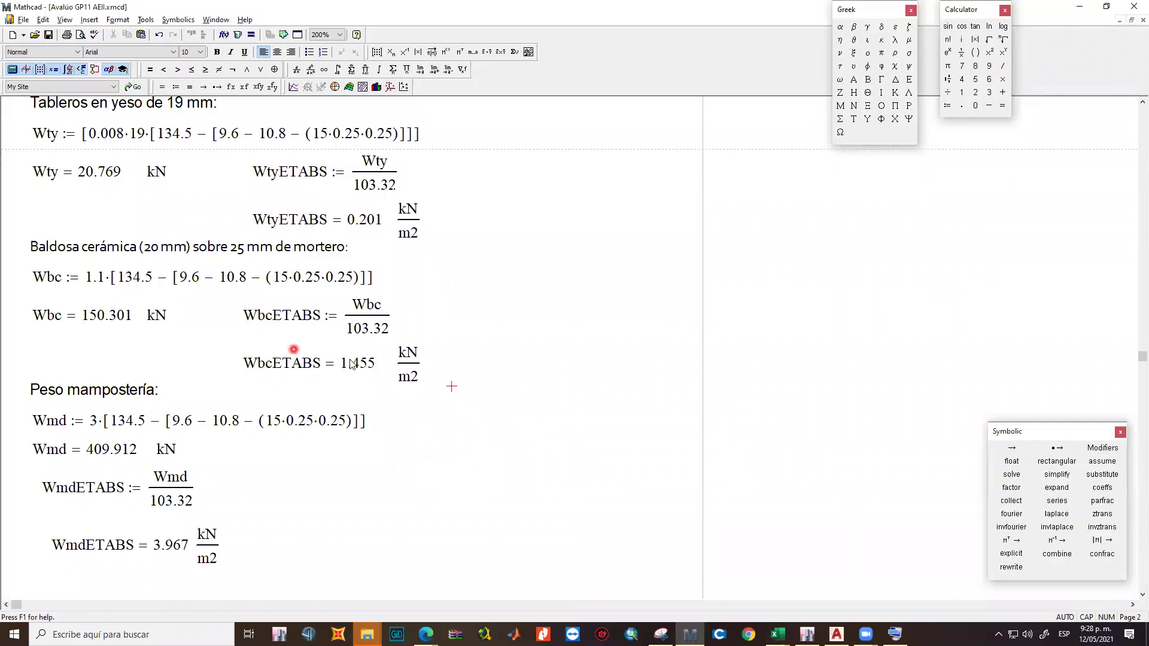
key("alt+Tab")
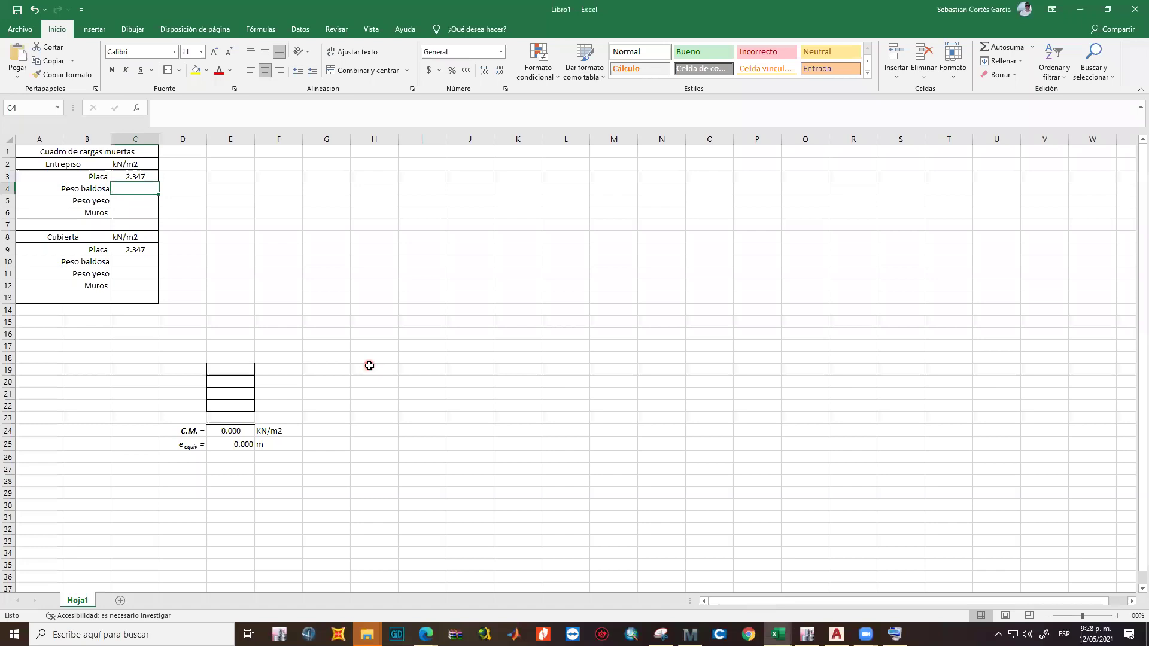
type("1.455")
key("Return")
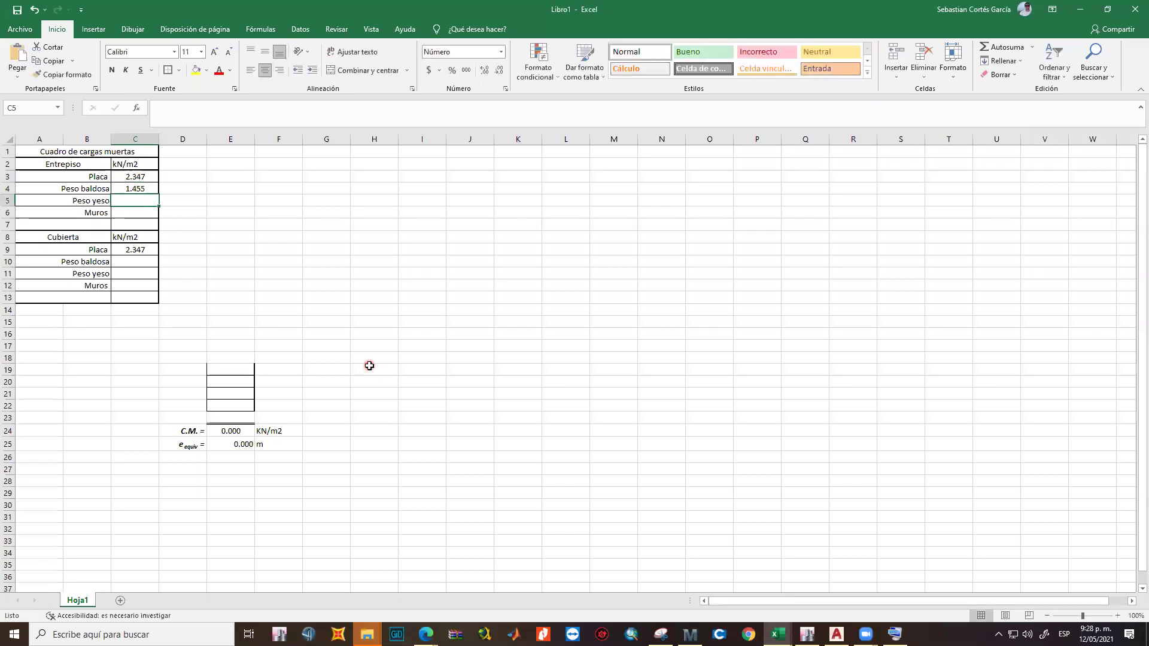
Fill in the remaining Entrepiso loads from the Mathcad results: 0.201 for Peso yeso and 3.967 for Muros.
key("alt+Tab")
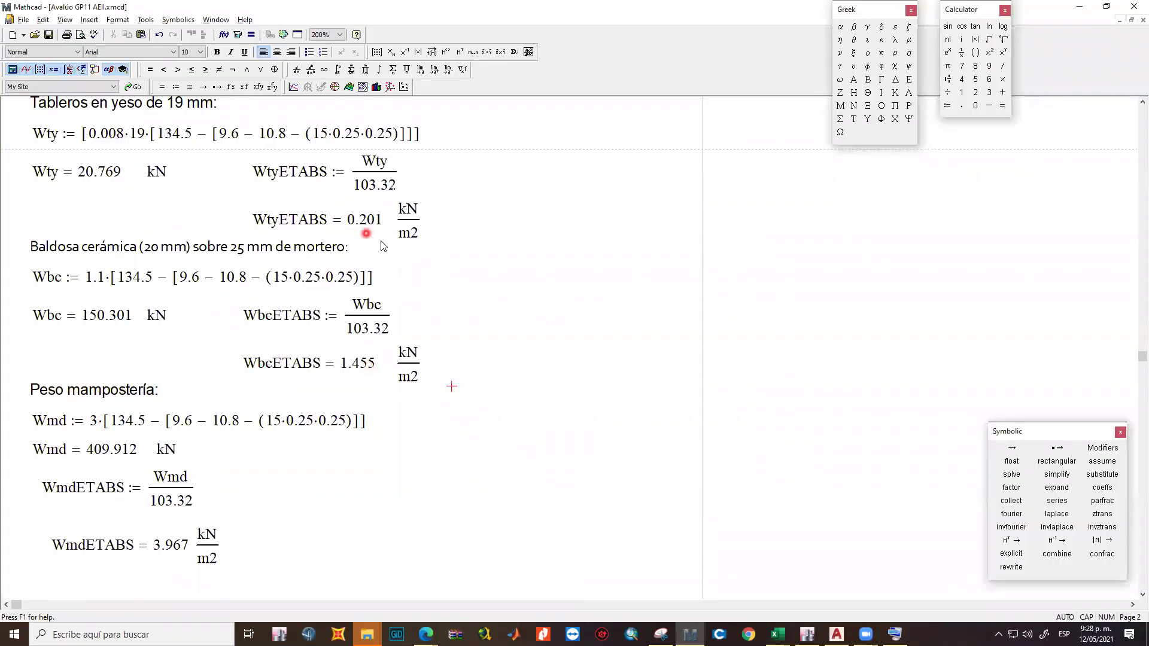
key("alt+Tab")
type("0.2")
key("Return")
key("alt+Tab")
key("alt+Tab")
type("3")
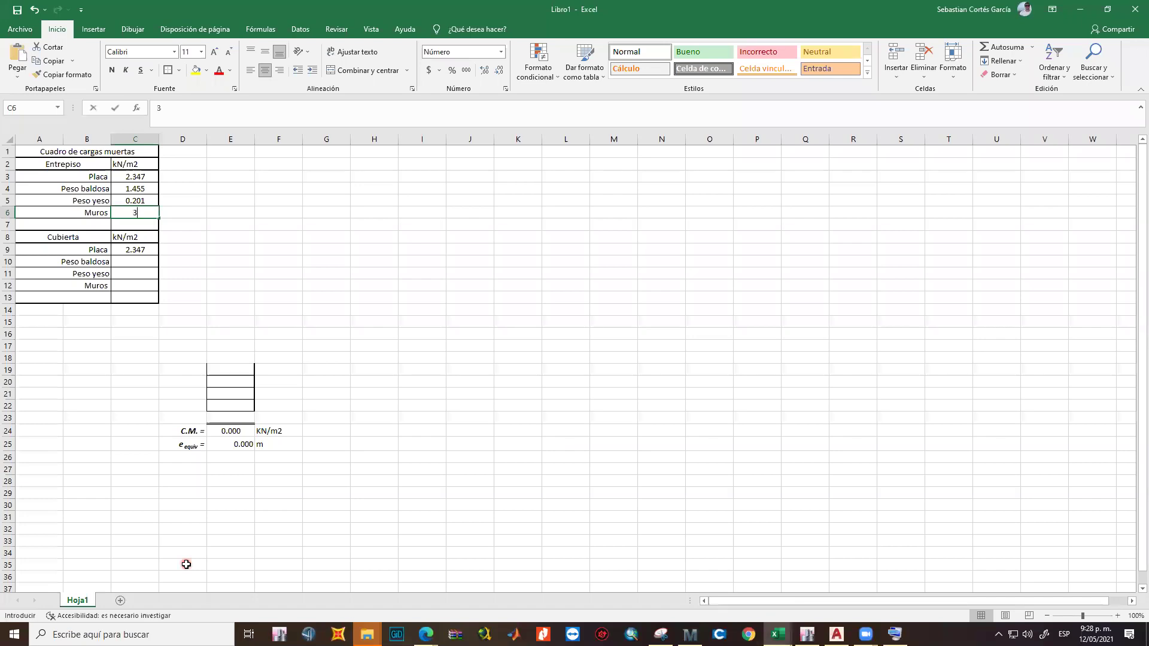
type(".967")
key("Return")
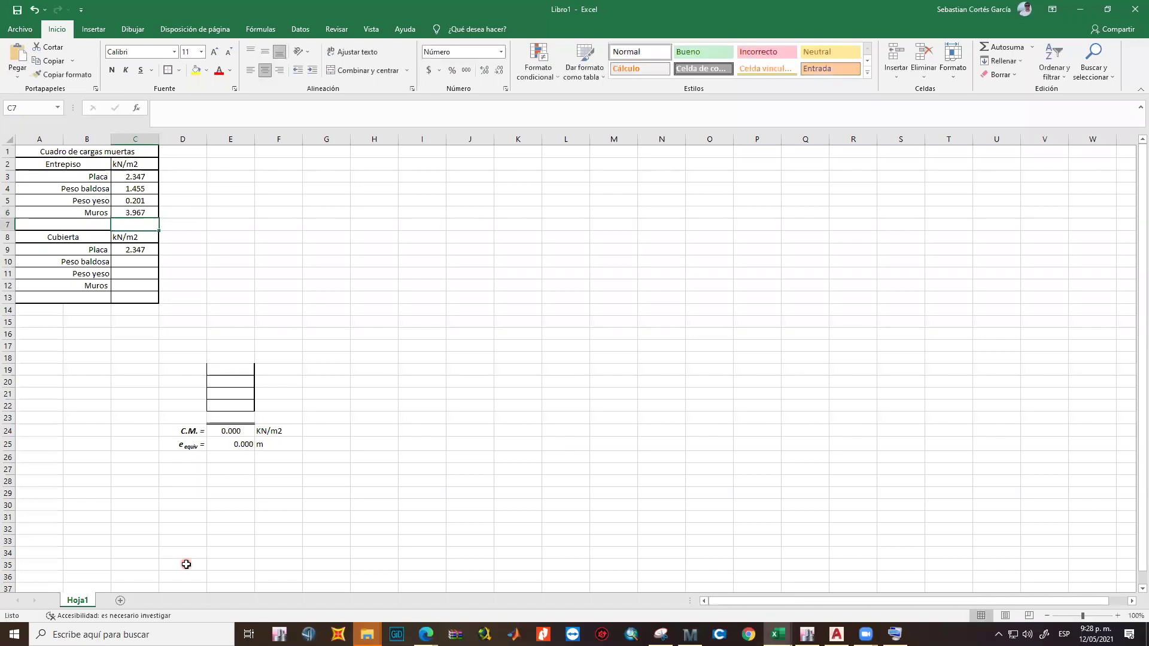
Copy the four Entrepiso load values from C3:C6 into the Cubierta rows starting at C9.
left_click_drag(144, 177, 143, 213)
key("ctrl+c")
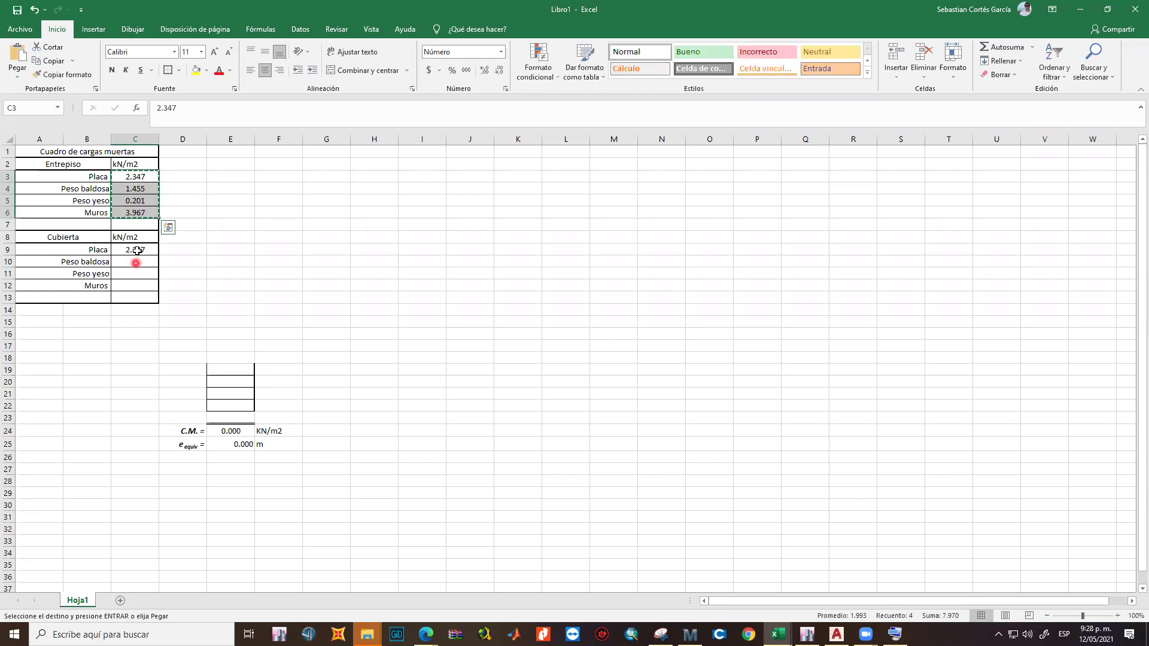
left_click(137, 250)
key("ctrl+v")
key("Escape")
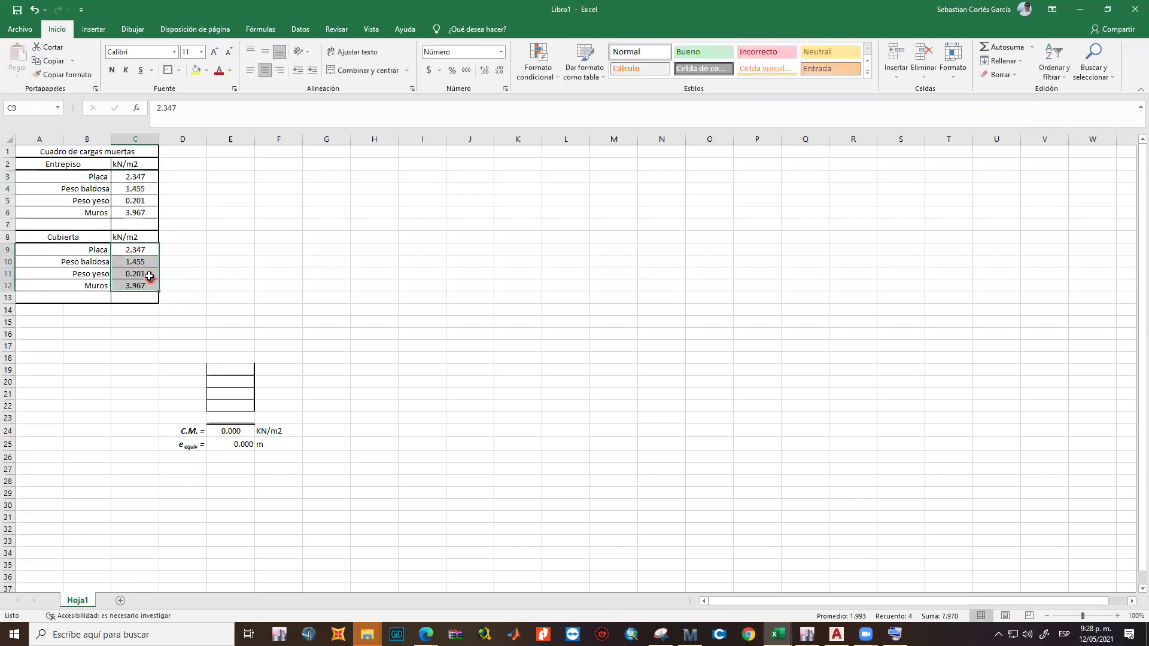
left_click(143, 263)
left_click(148, 282)
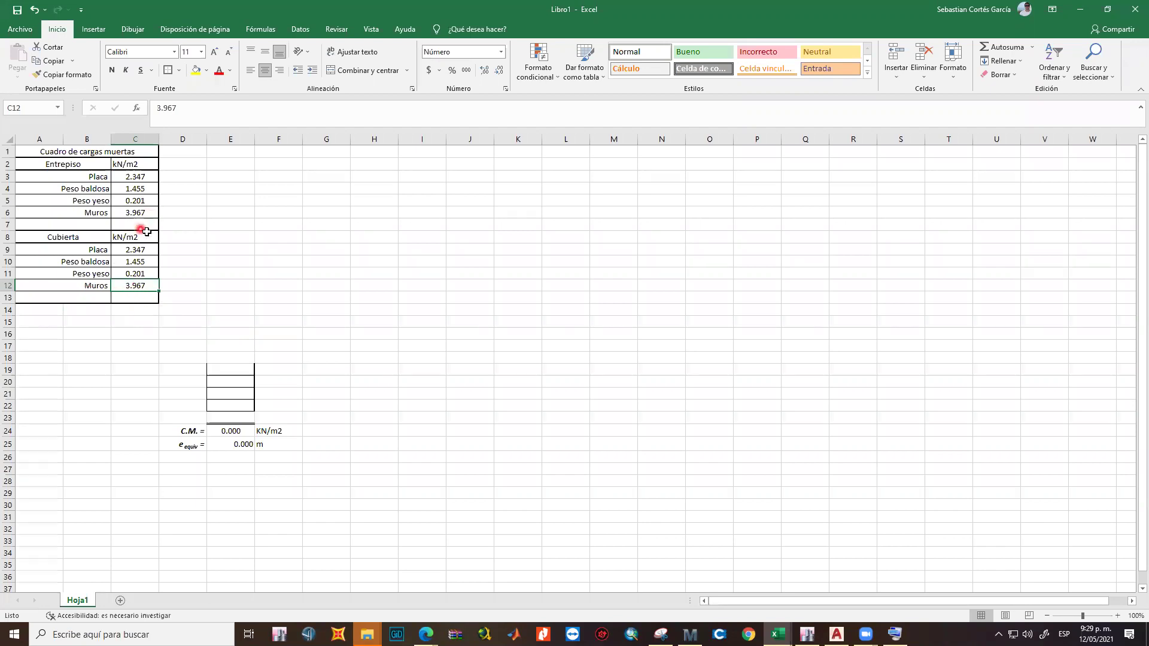
Copy the four Cubierta load values from C9:C12 into the equivalent-thickness calculation cells E19:E22.
left_click_drag(142, 255, 150, 286)
key("ctrl+c")
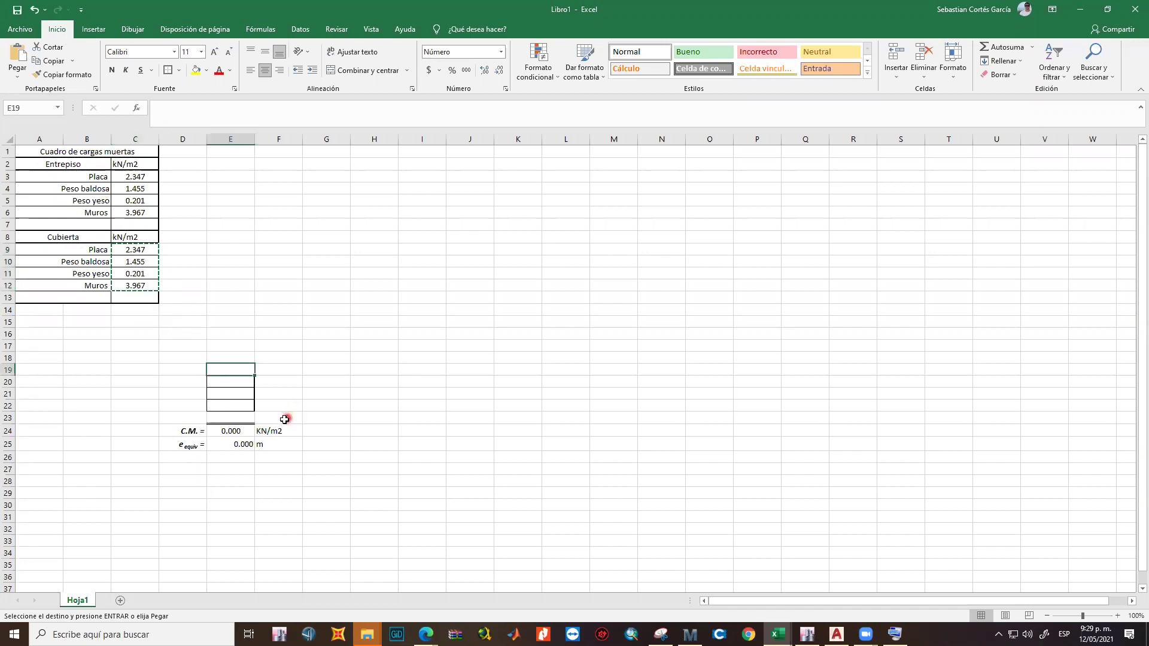
key("ctrl+v")
key("Escape")
Examine the formulas behind the C.M. total in E24 and the equivalent thickness in E25.
left_click(239, 431)
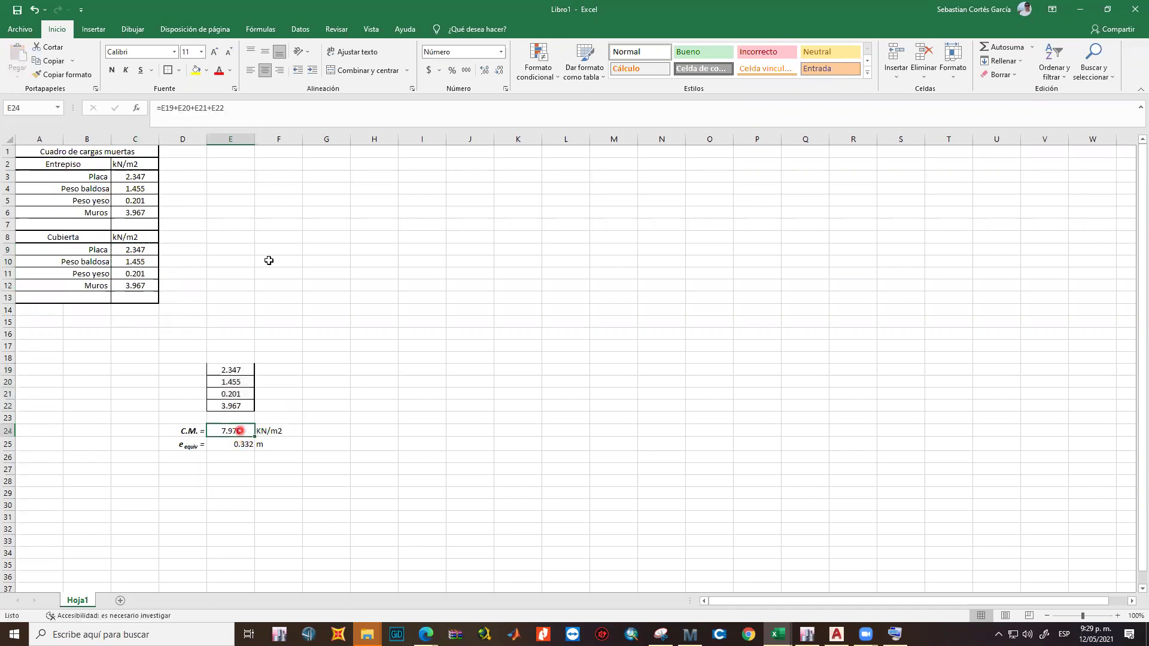
left_click(239, 115)
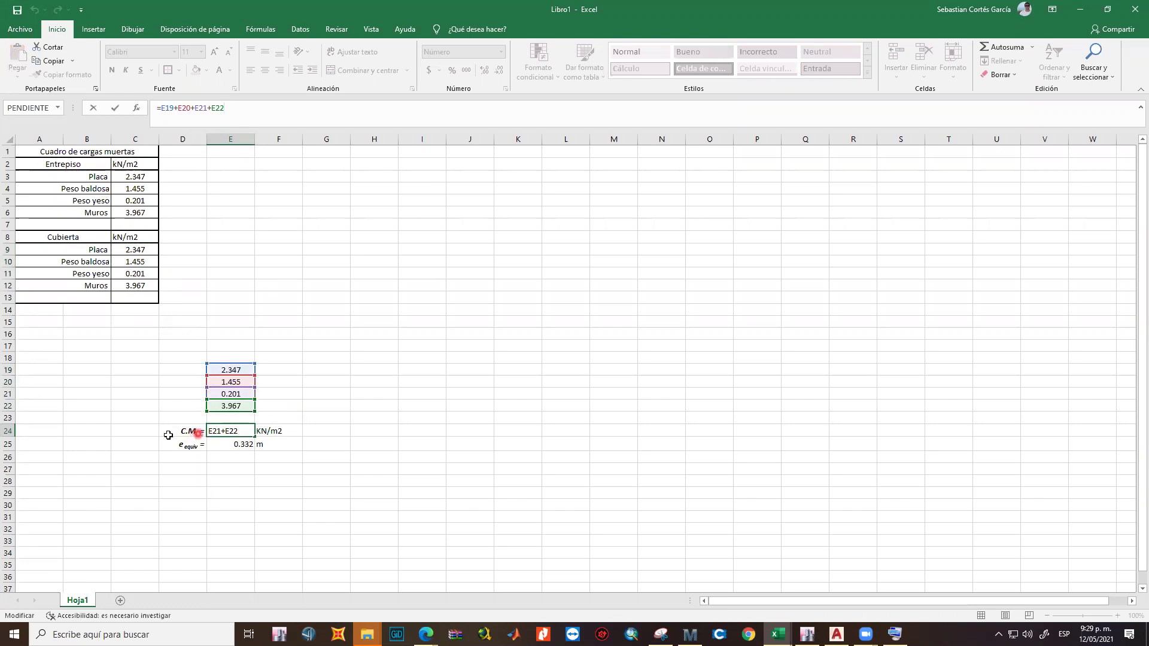
left_click(238, 447)
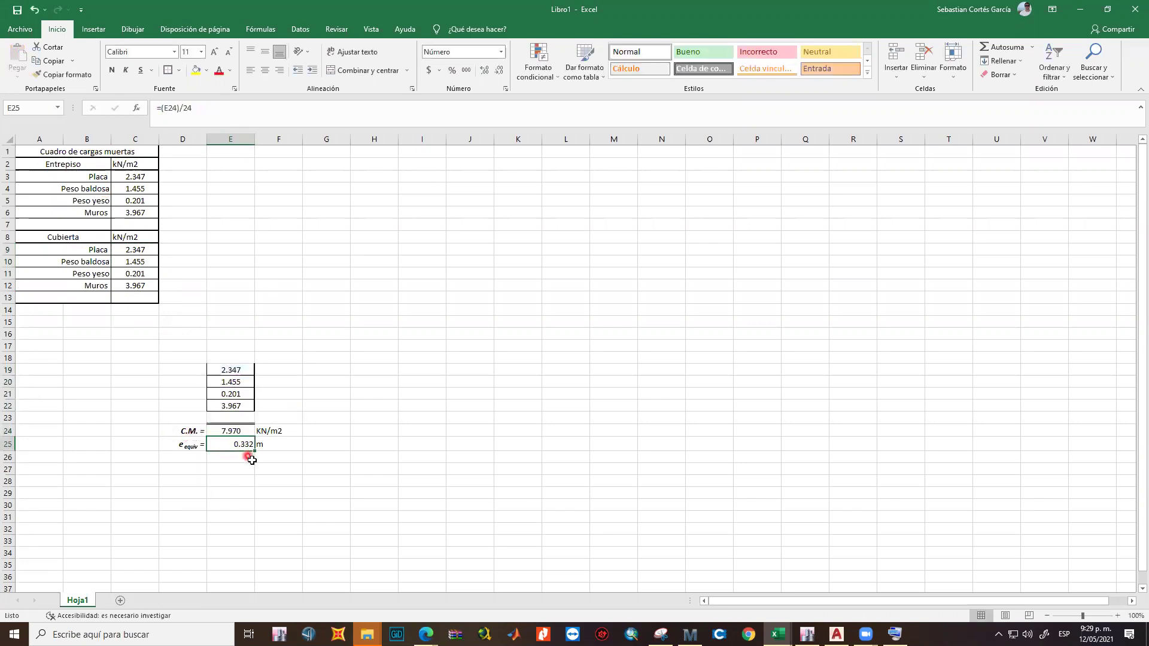
left_click(217, 117)
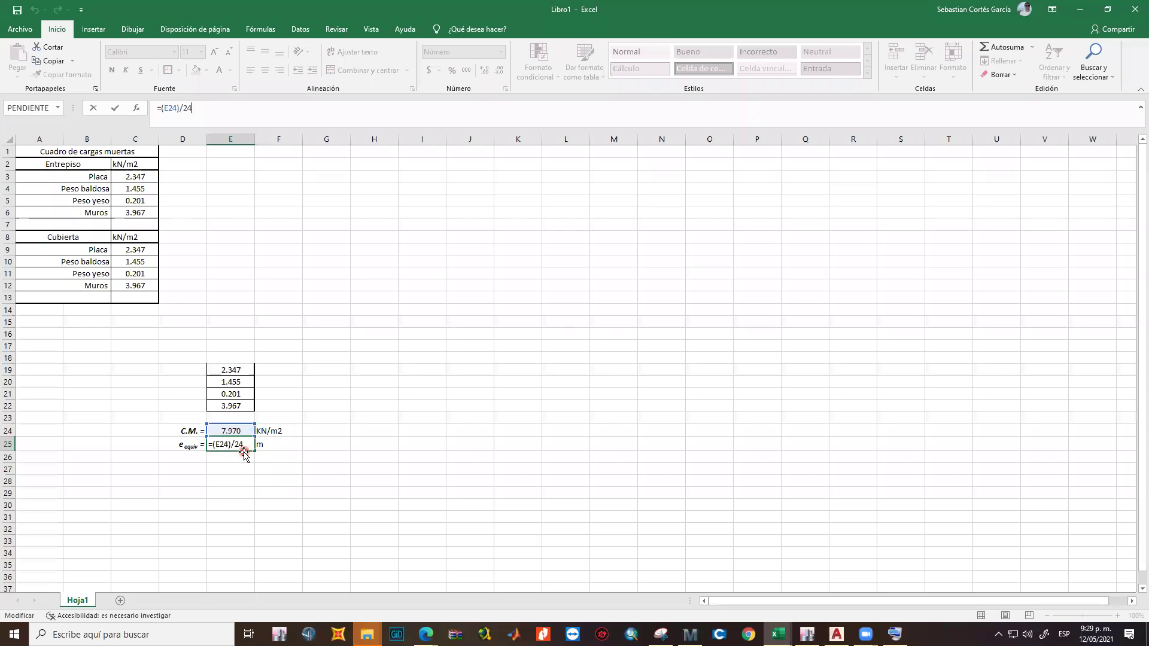
key("ctrl+Return")
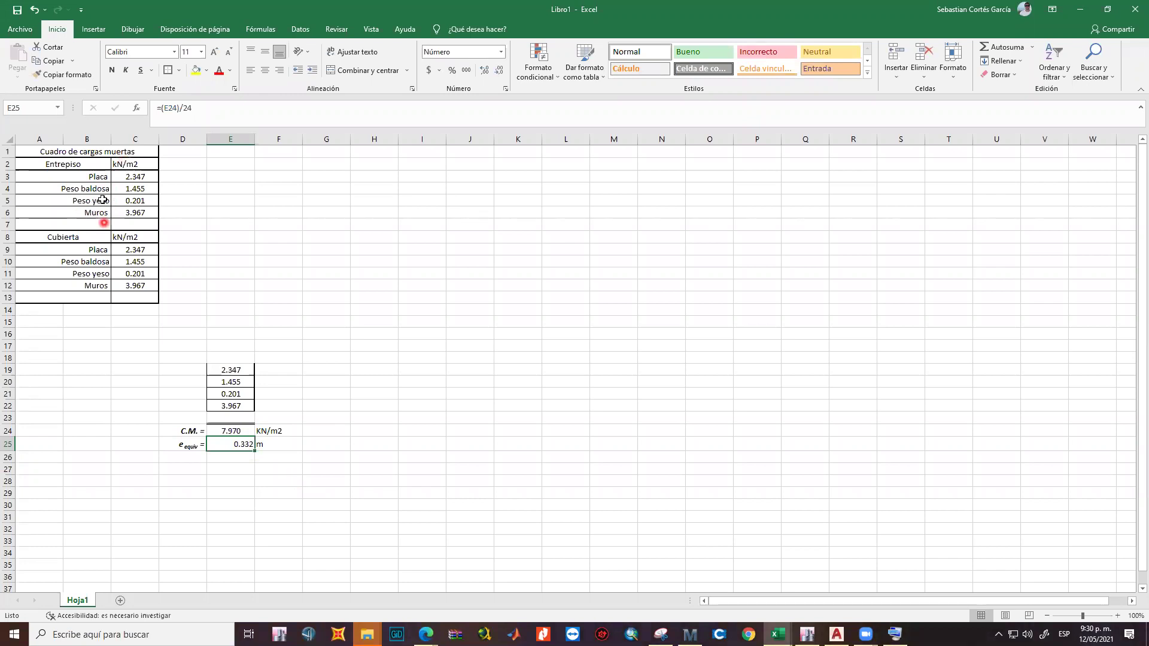
Highlight the equivalent thickness label and value in D25:E25 with yellow fill.
left_click_drag(180, 446, 232, 444)
left_click(196, 70)
left_click(250, 492)
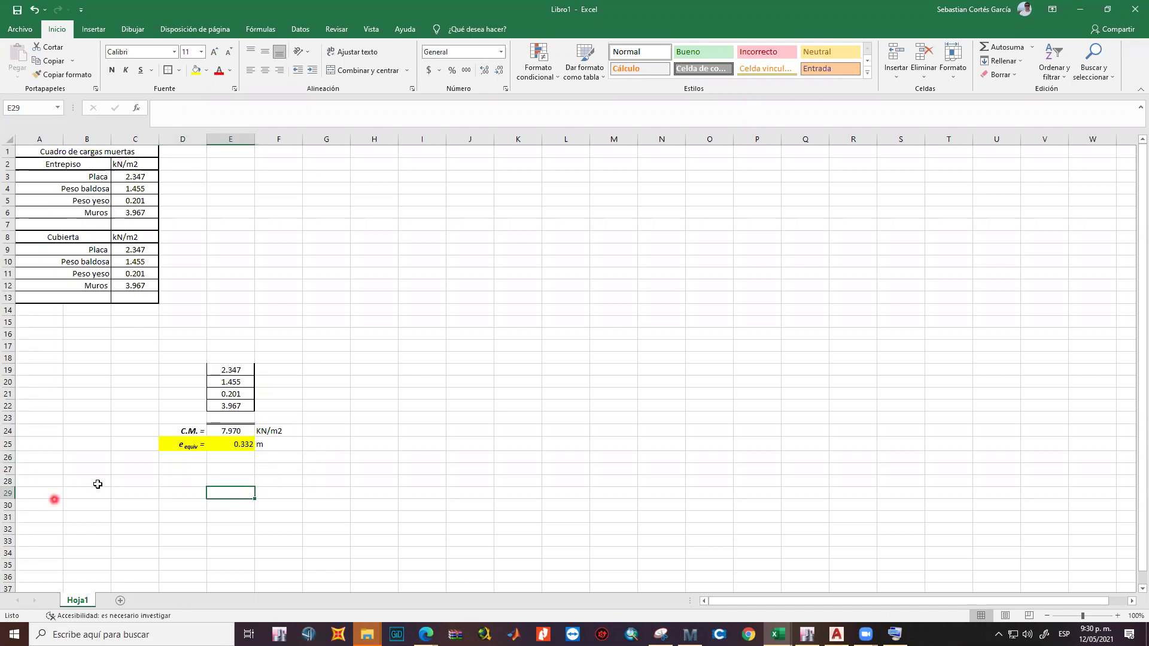
left_click_drag(166, 440, 248, 444)
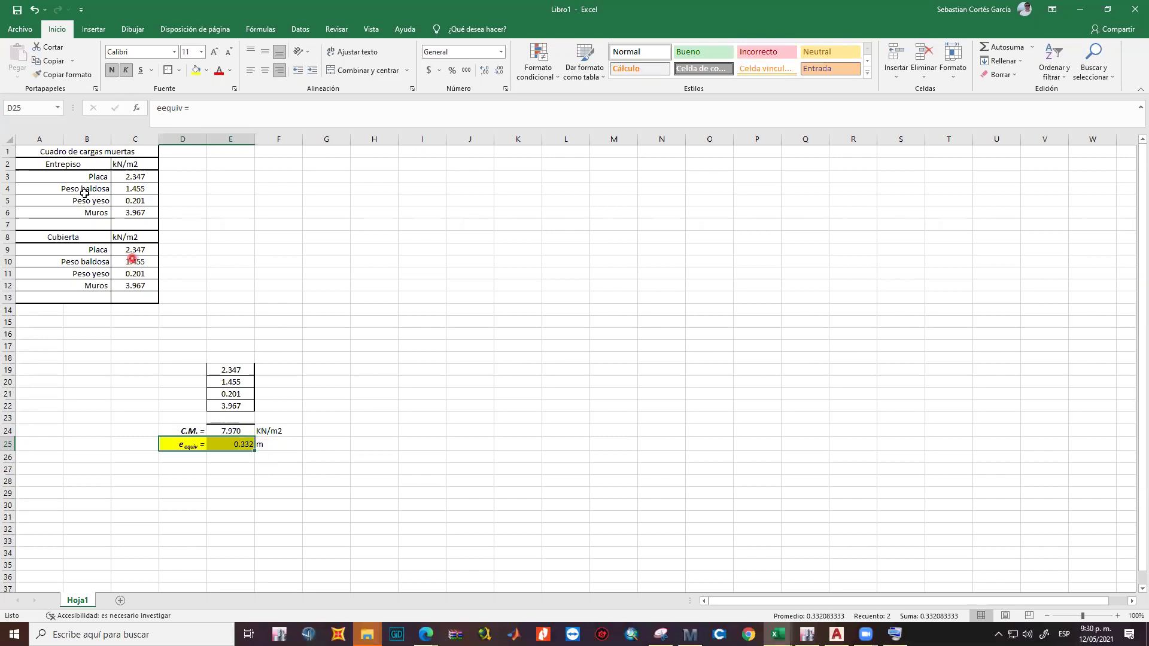
left_click_drag(90, 173, 90, 226)
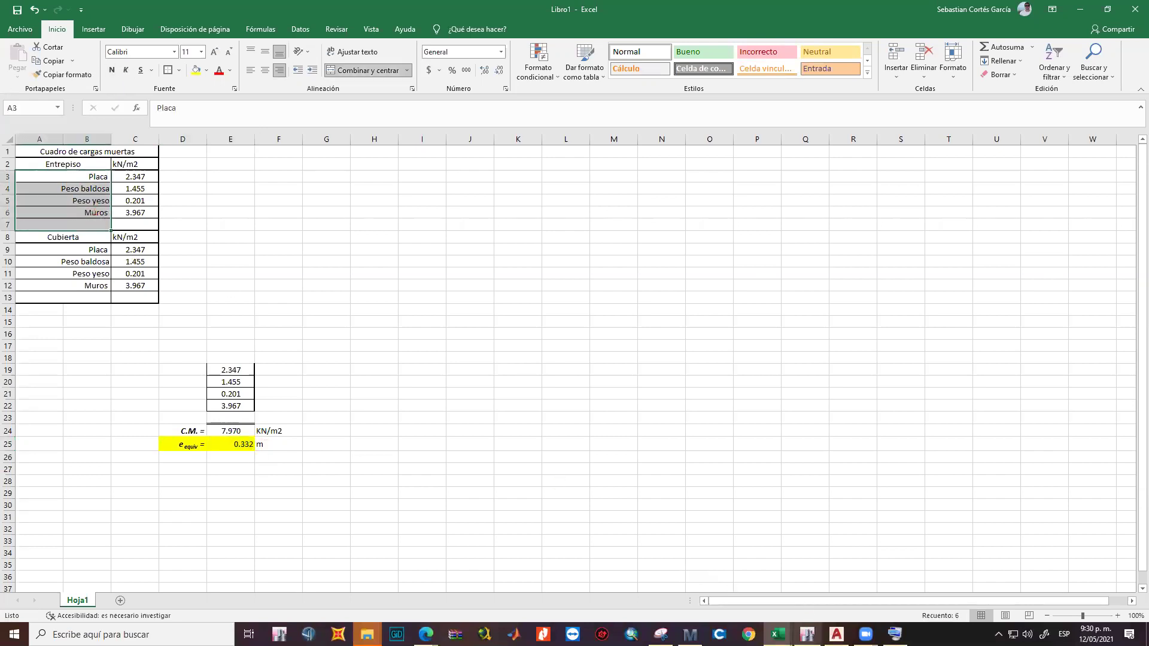
Switch to ETABS and check the section property assigned to the main Story5 slab and to the narrow slab beside axis A.
left_click(803, 632)
left_click(364, 303)
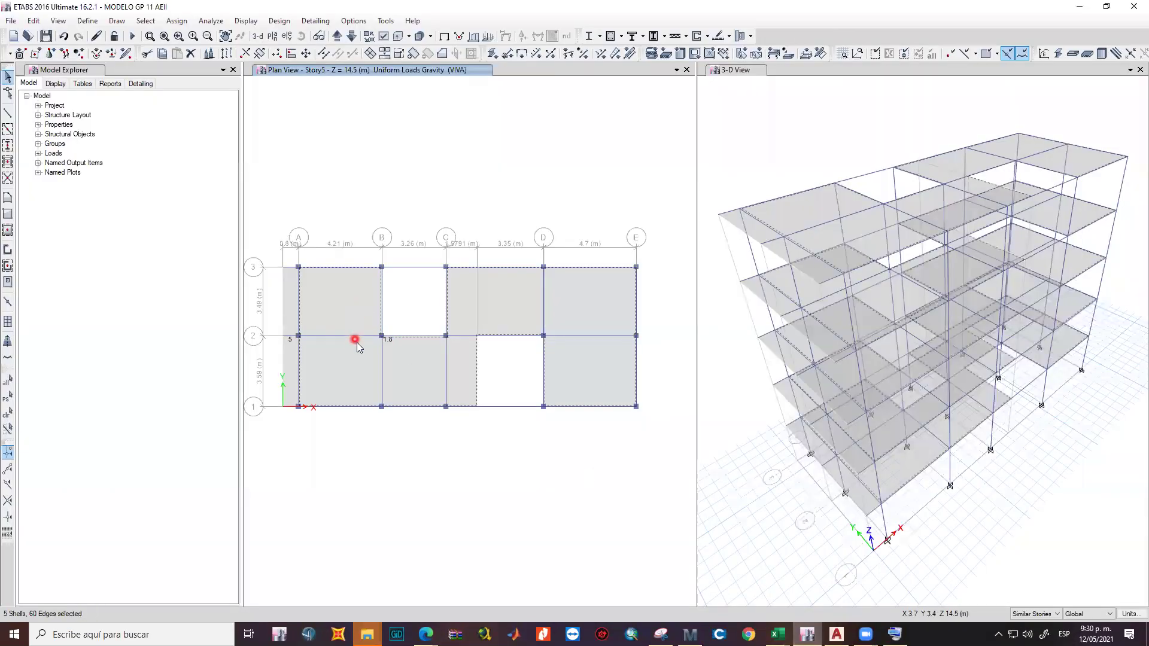
right_click(351, 317)
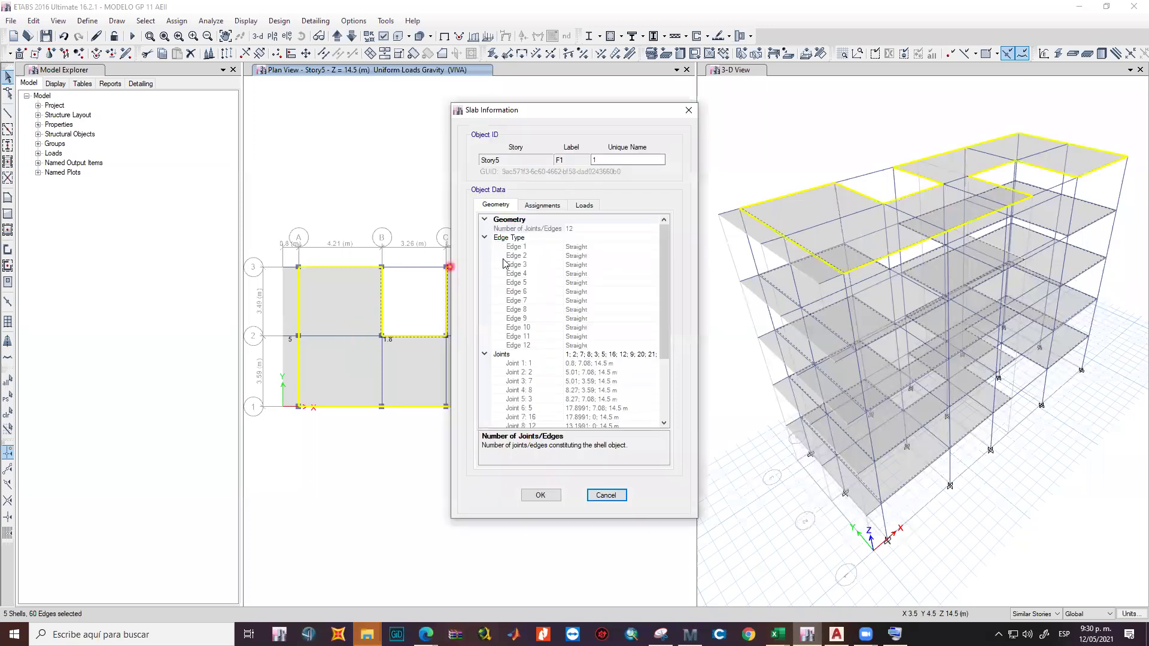
left_click(536, 206)
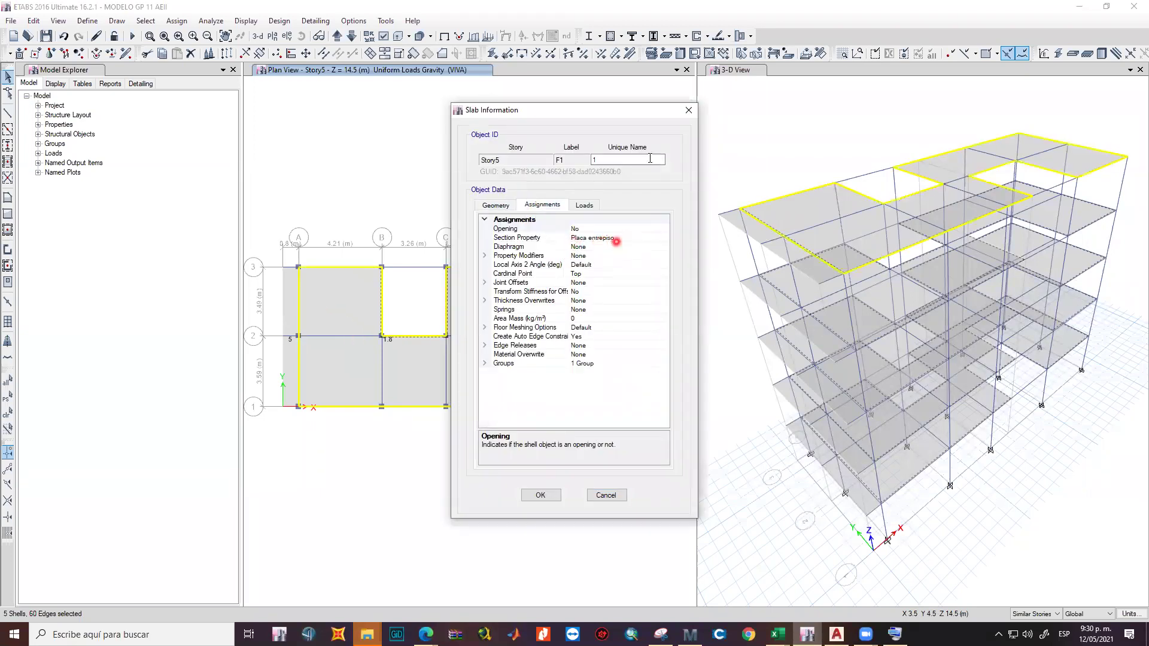
left_click(688, 110)
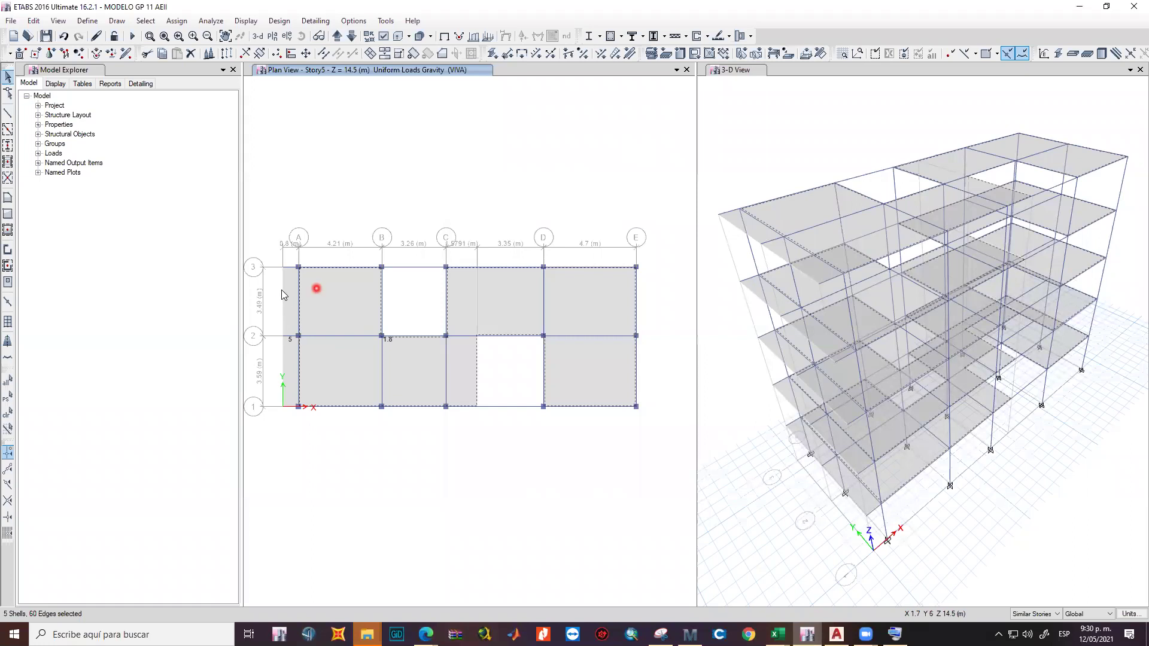
right_click(290, 298)
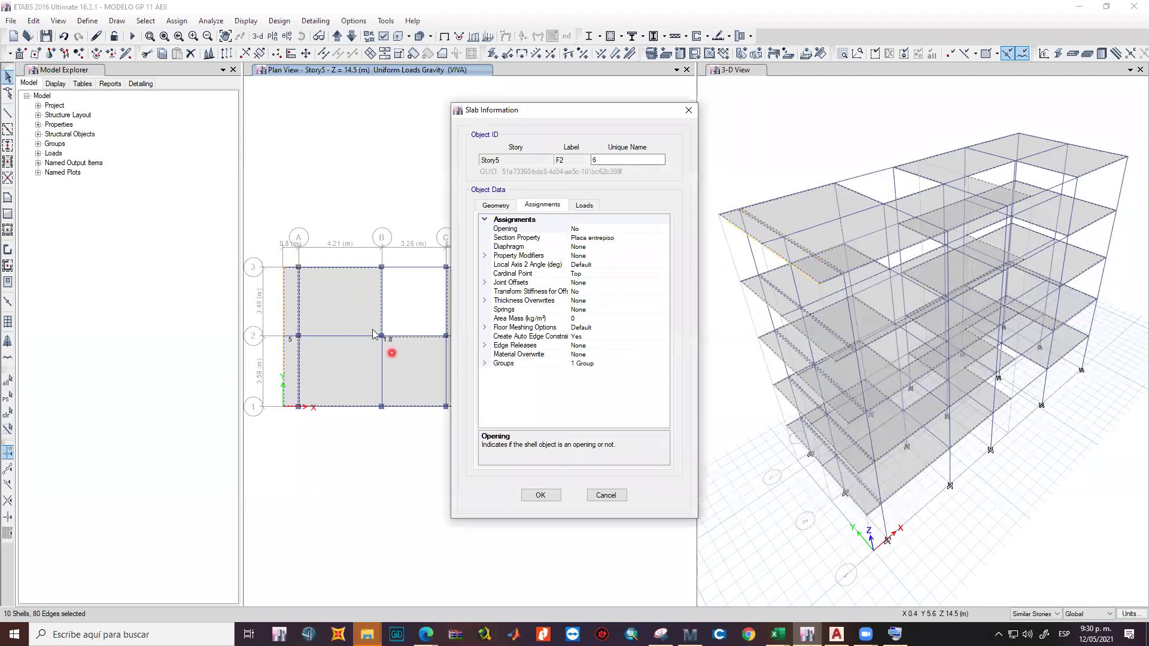
left_click(689, 110)
left_click(328, 317)
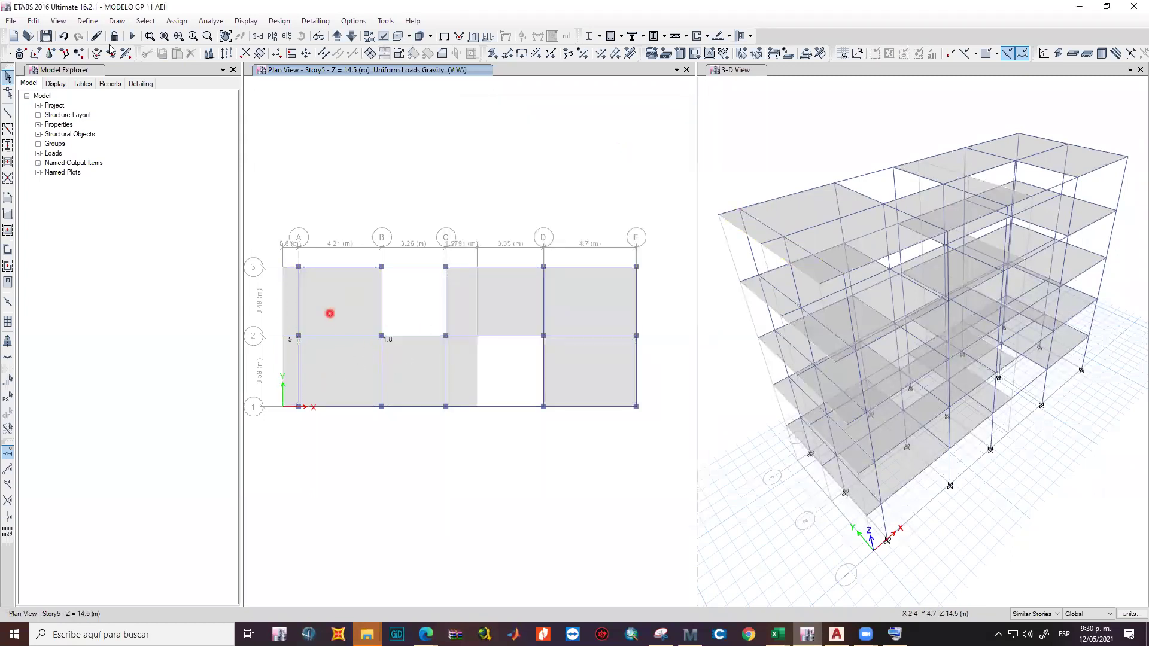
Set the thickness of the Placa entrepiso slab section to 332 mm, taken from the equivalent thickness in Excel.
left_click(87, 20)
mouse_move(143, 54)
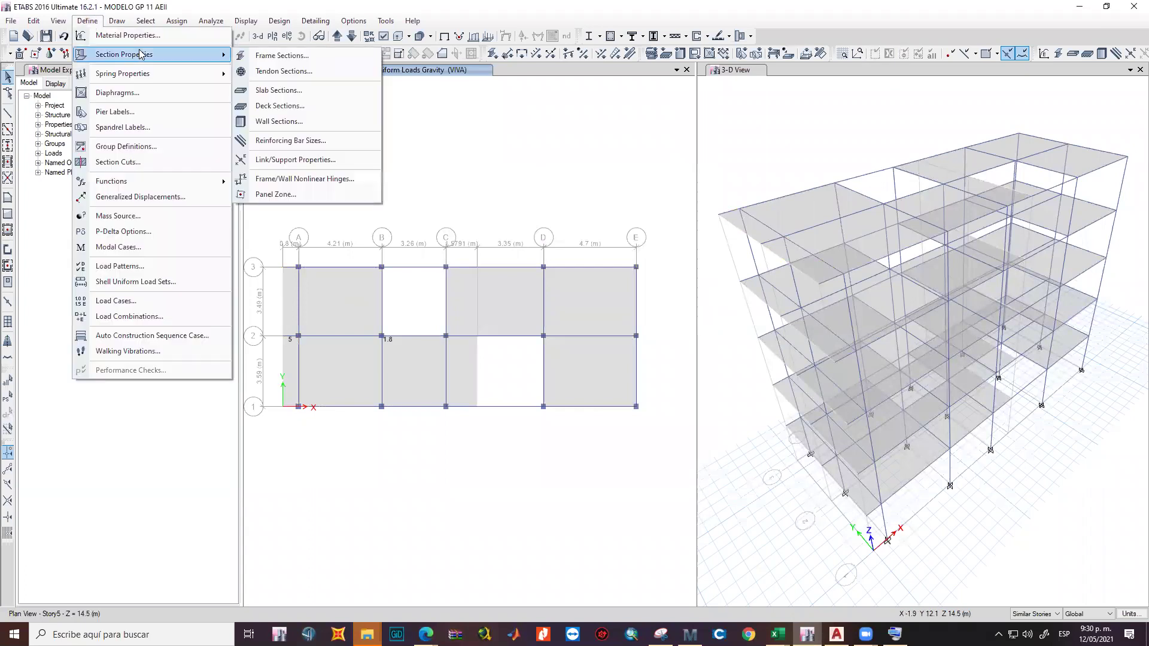
left_click(287, 90)
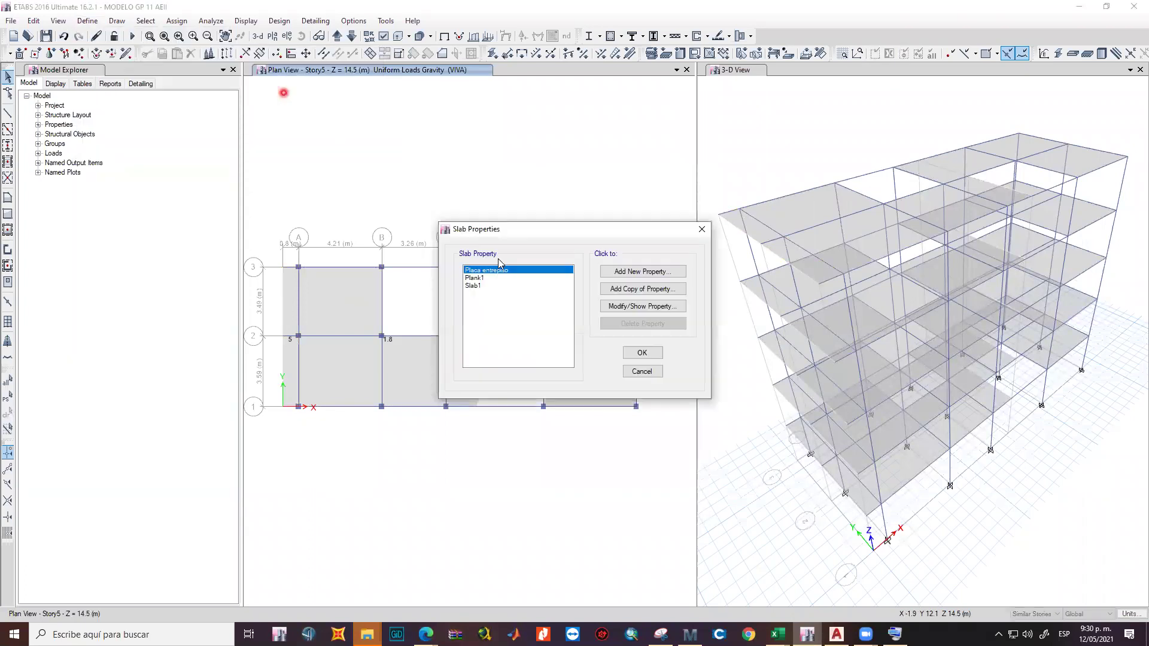
left_click(623, 307)
left_click(640, 343)
double_click(627, 343)
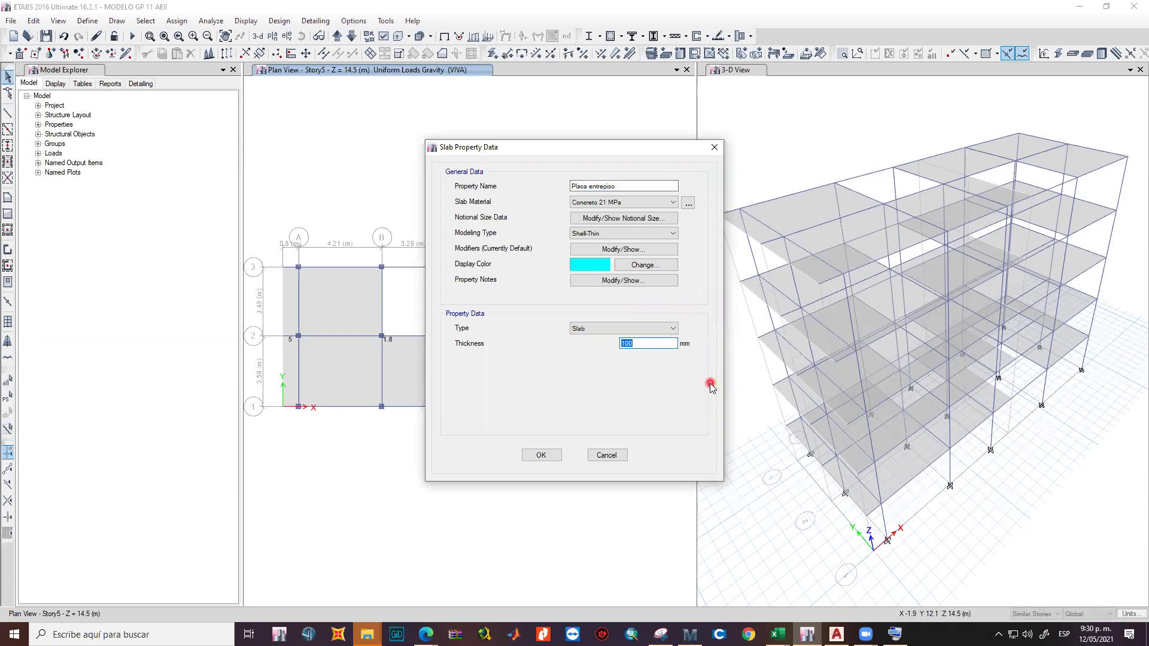
key("alt+Tab")
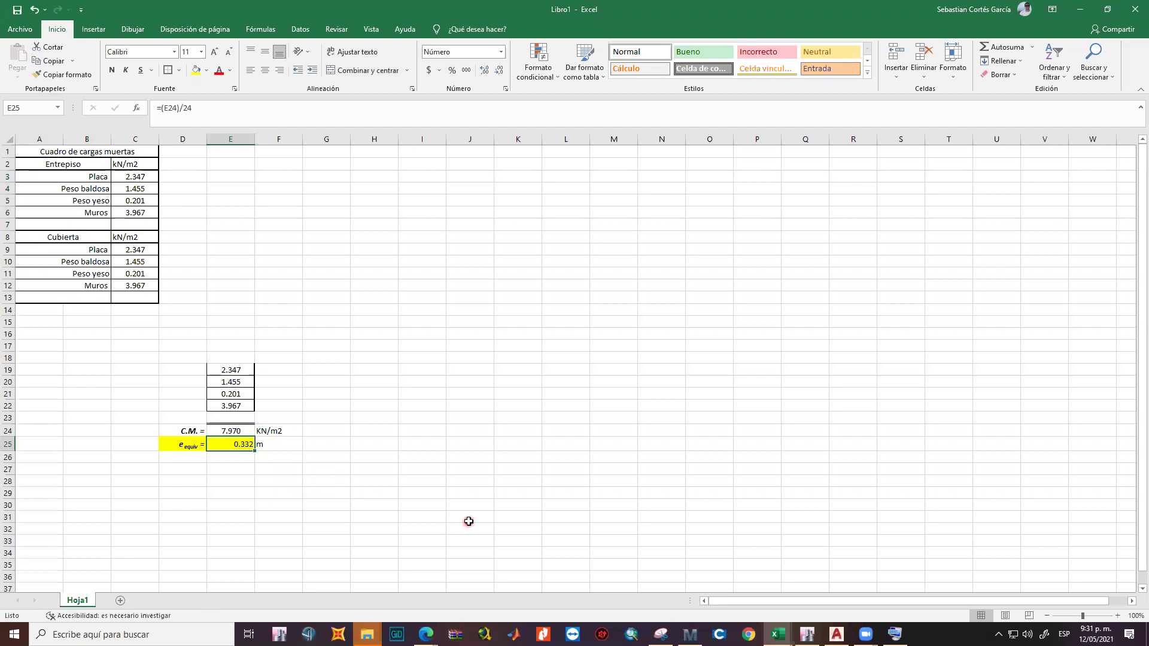
key("alt+Tab")
type("33")
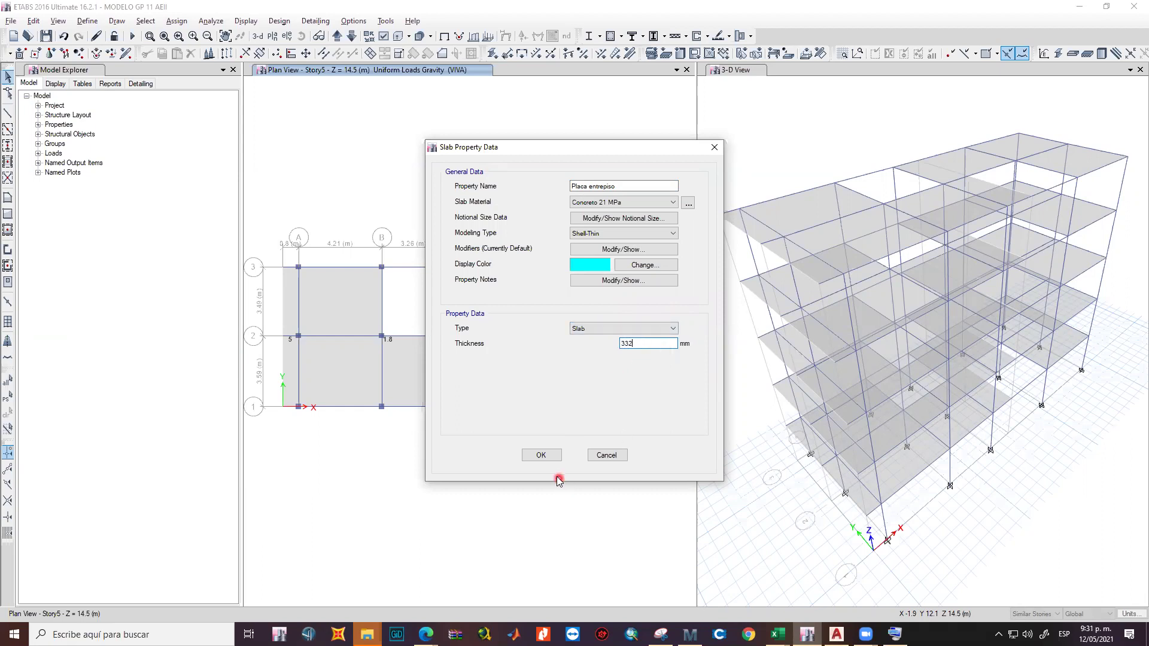
left_click(541, 455)
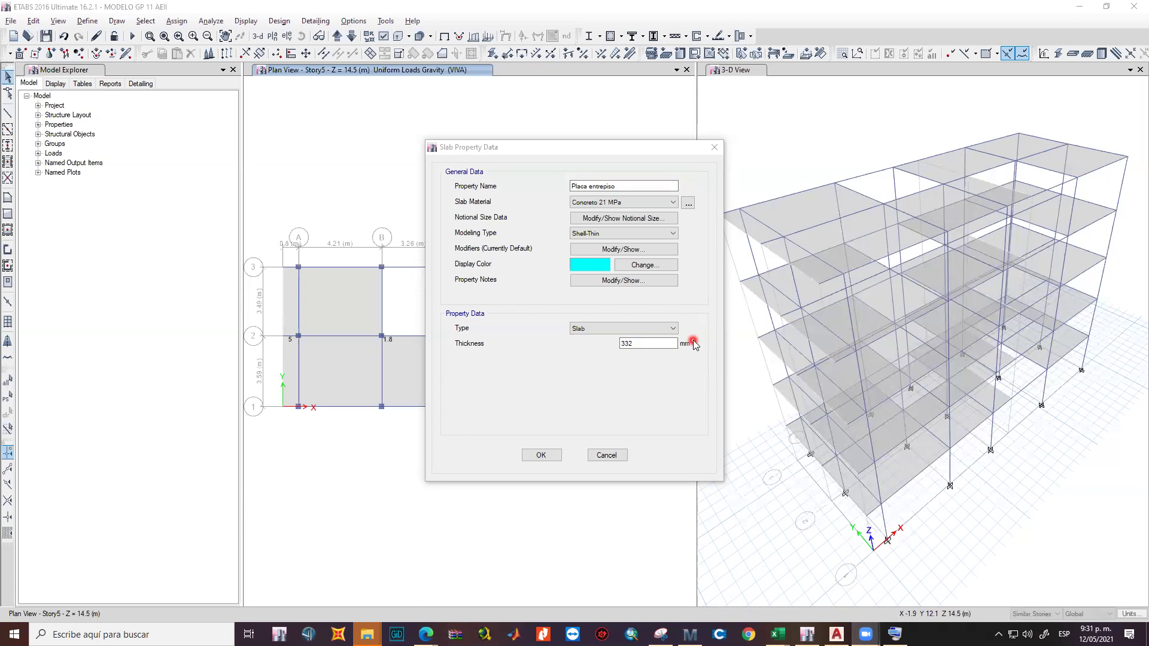
left_click(541, 455)
left_click(644, 365)
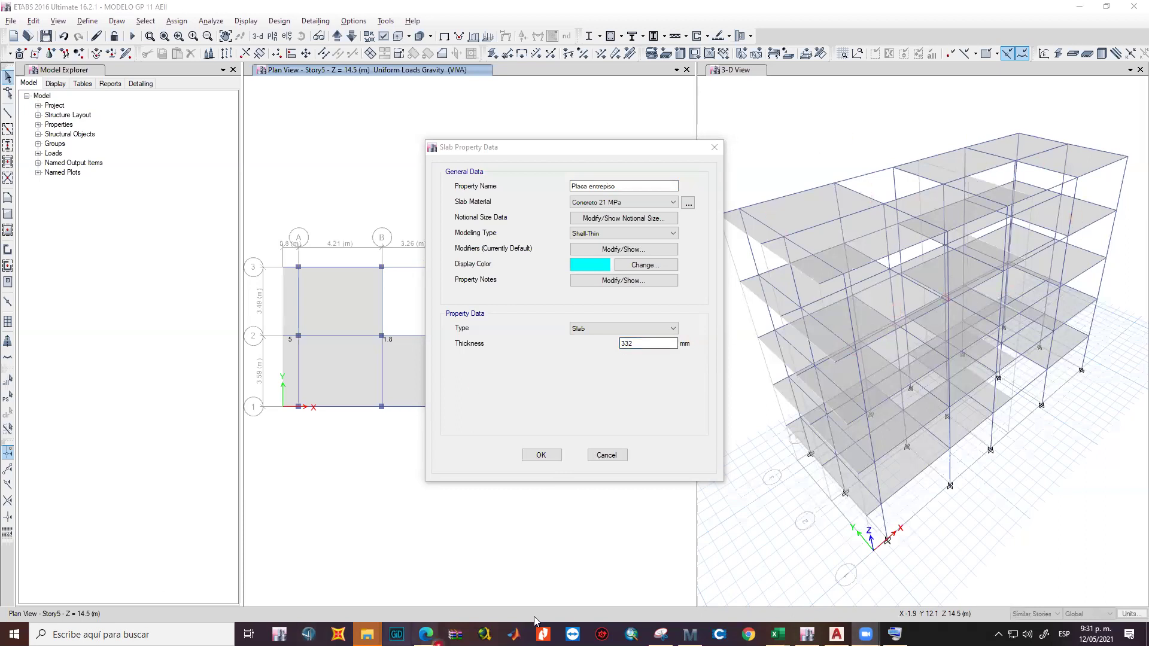
Review the equivalent thickness in the Excel workbook and the area divisors of WbcETABS and WtyETABS in Mathcad.
mouse_move(781, 629)
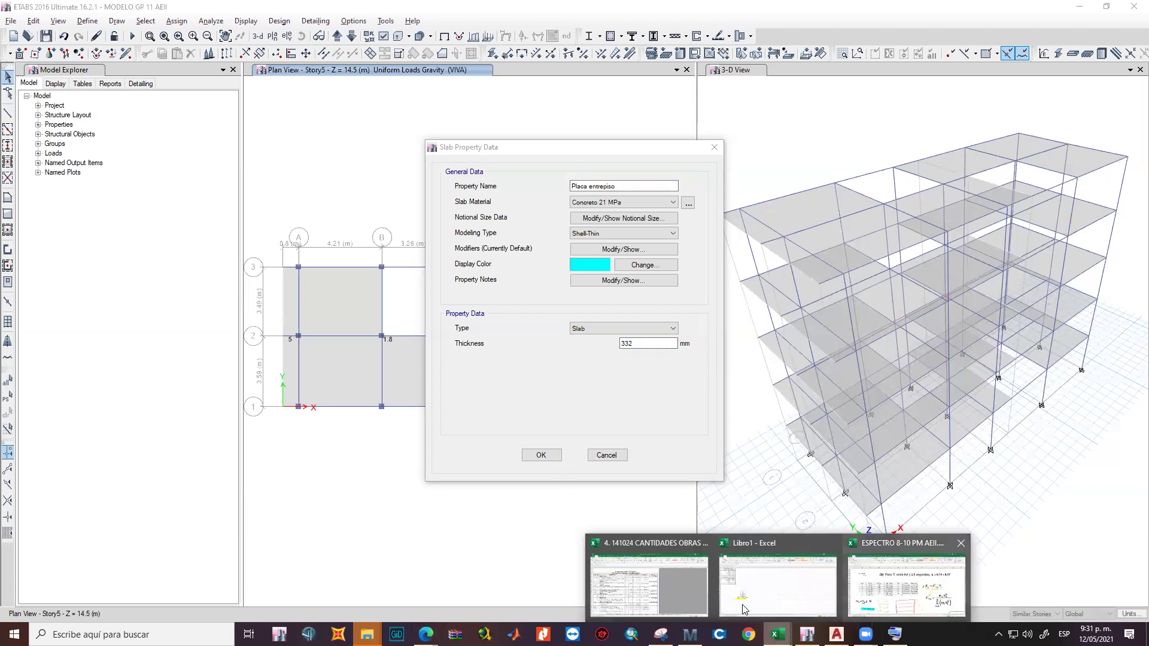
left_click(793, 575)
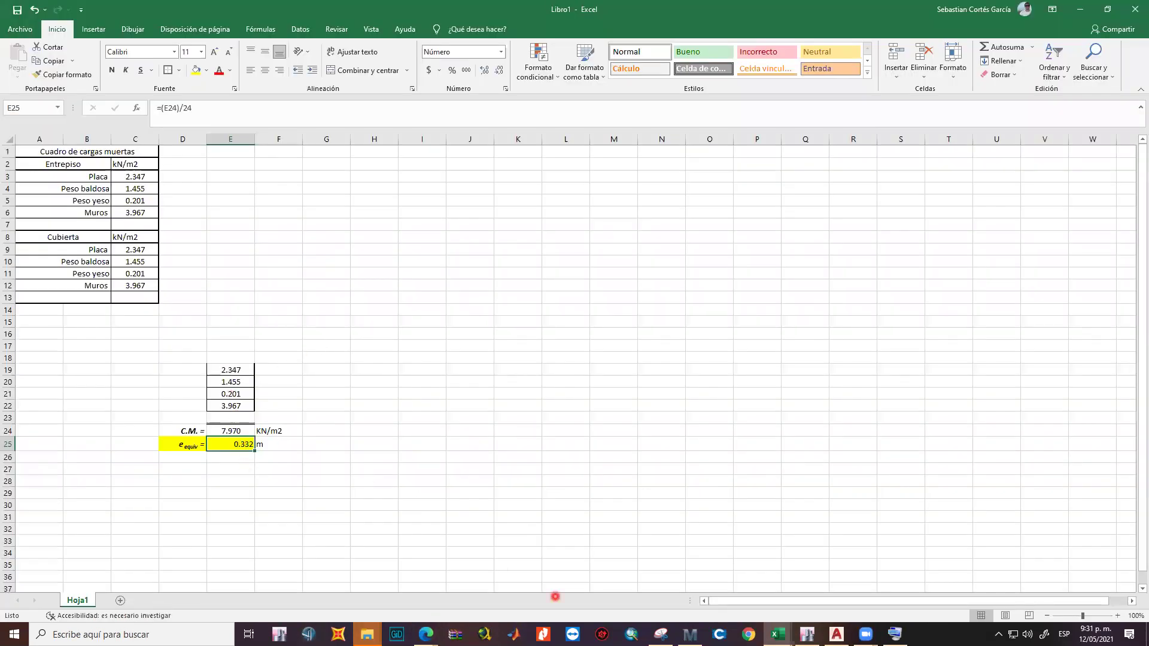
left_click(690, 634)
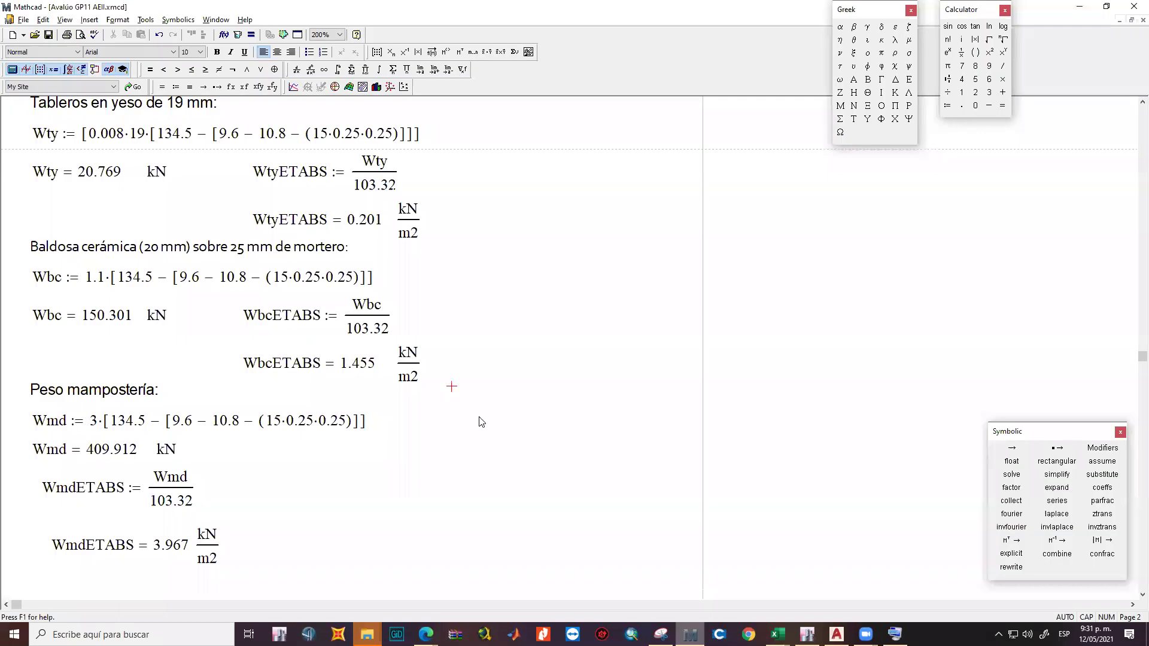
left_click(361, 329)
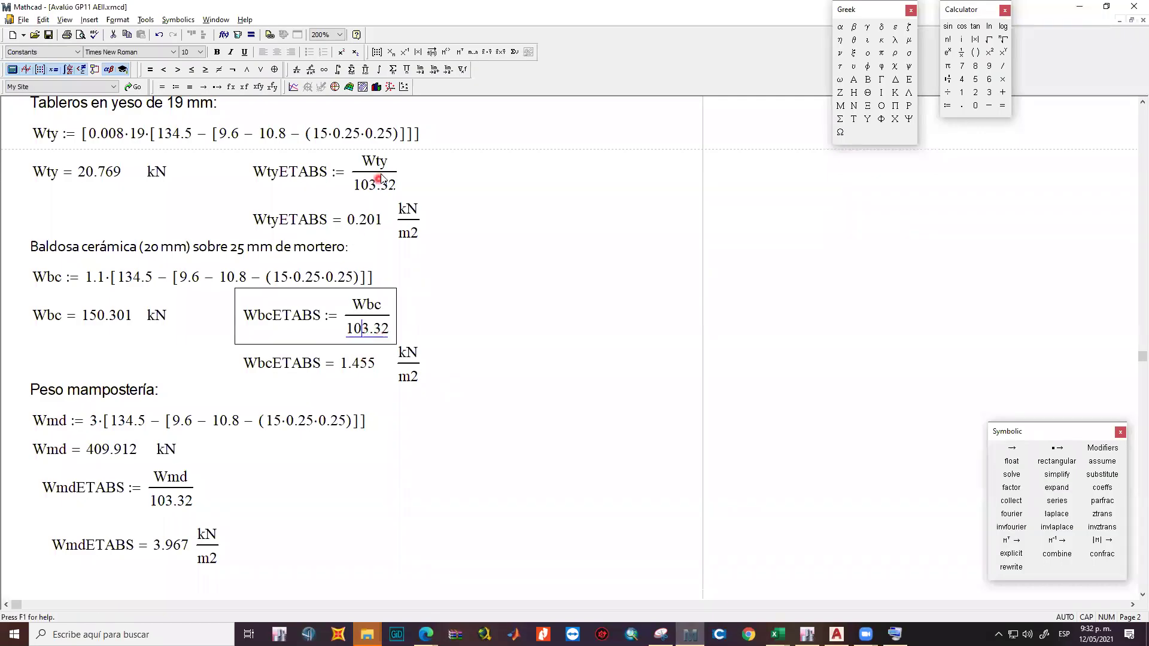
left_click(387, 184)
left_click(499, 272)
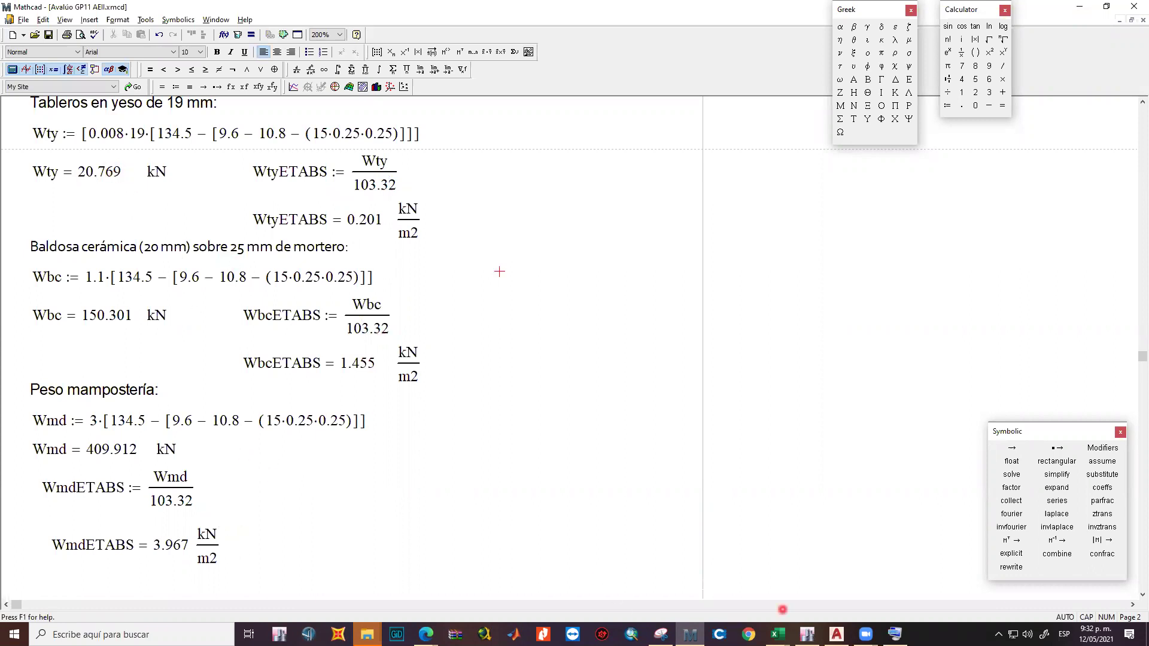
Return to ETABS and accept the Placa entrepiso slab section definition, closing the slab property dialogs.
left_click(808, 635)
left_click(542, 457)
left_click(626, 354)
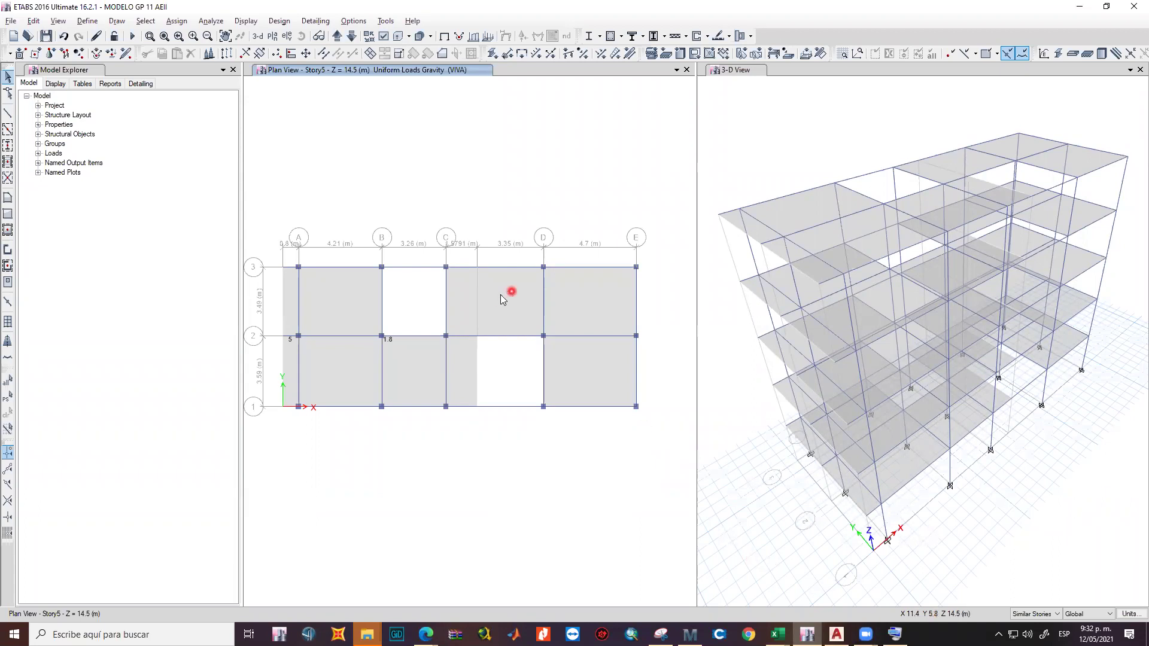
Assign diaphragm D1 to the floor slabs across the similar stories, reviewing its rigidity definition before applying it.
left_click_drag(503, 315, 291, 280)
left_click(1039, 615)
left_click(876, 437)
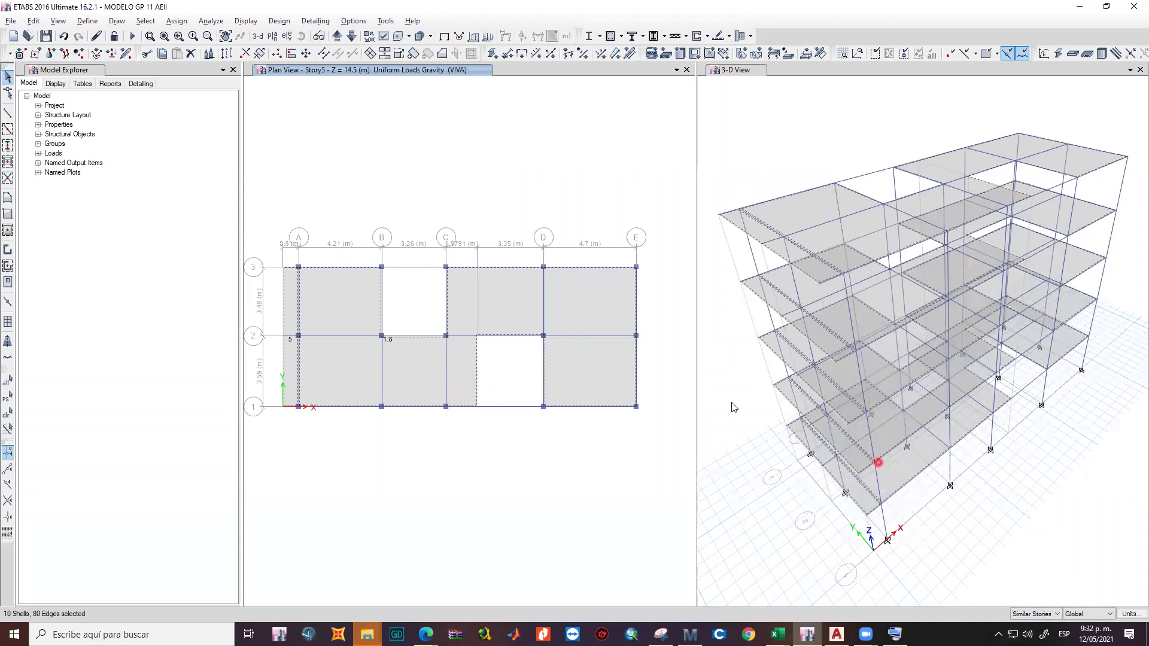
left_click(177, 21)
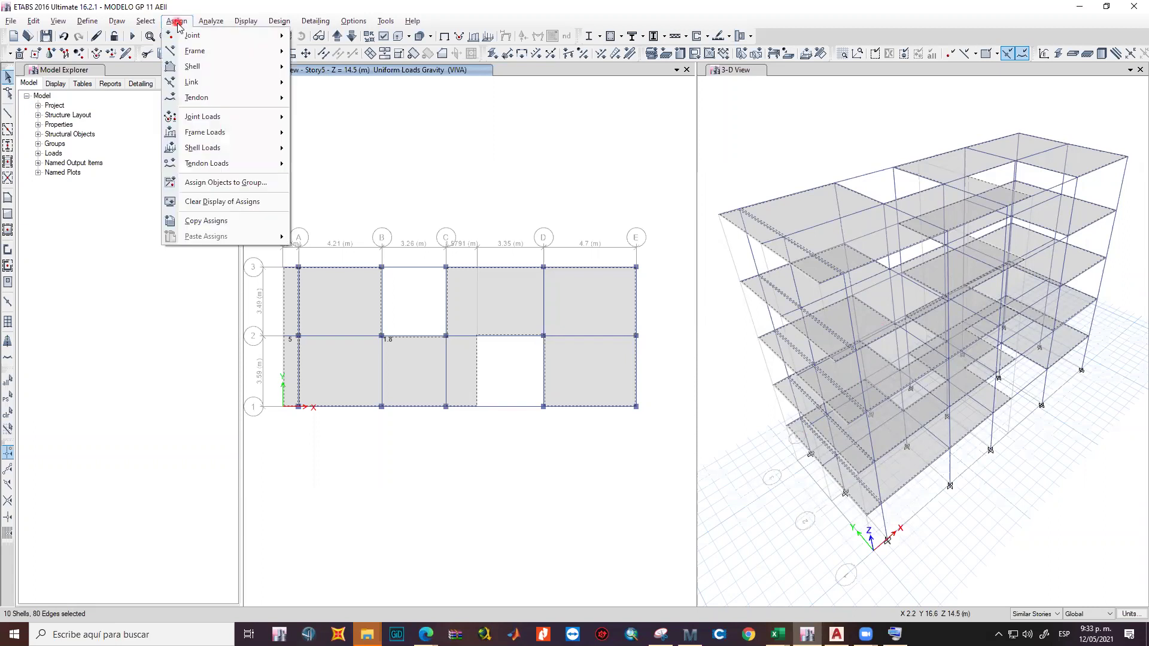
mouse_move(198, 67)
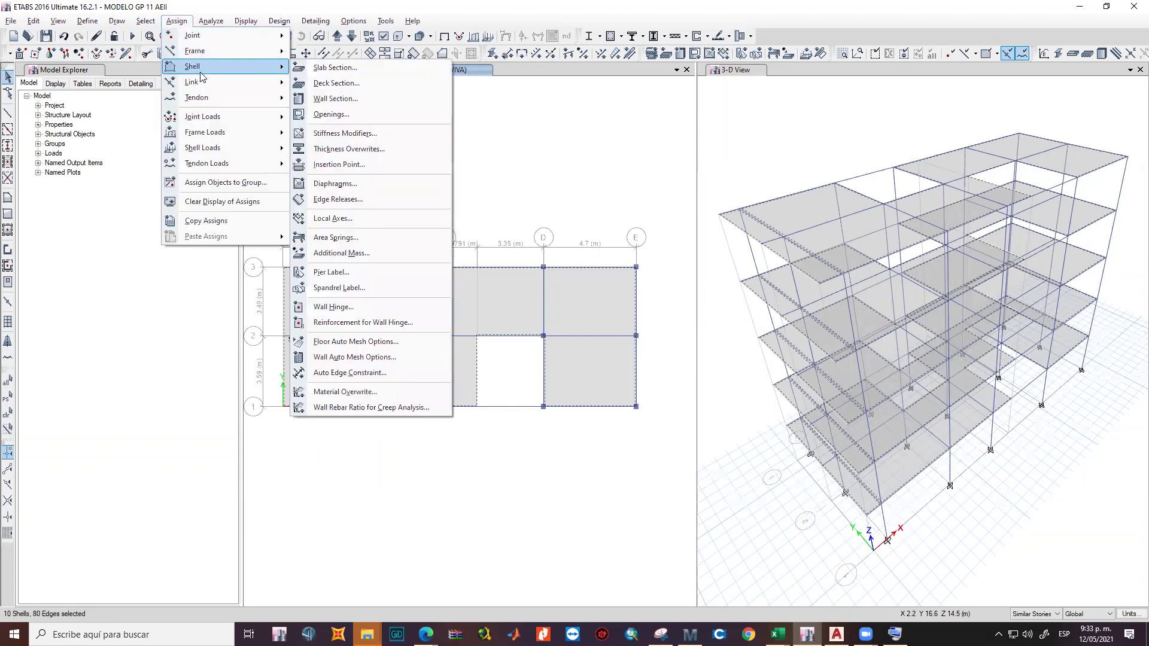
left_click(333, 184)
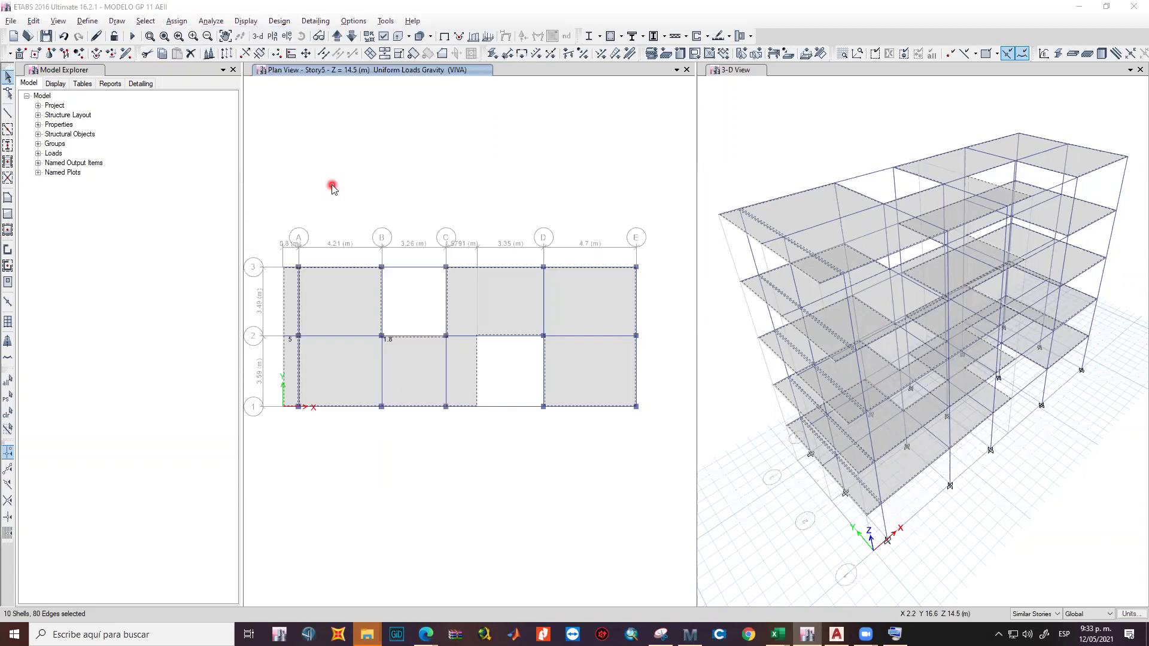
left_click(505, 234)
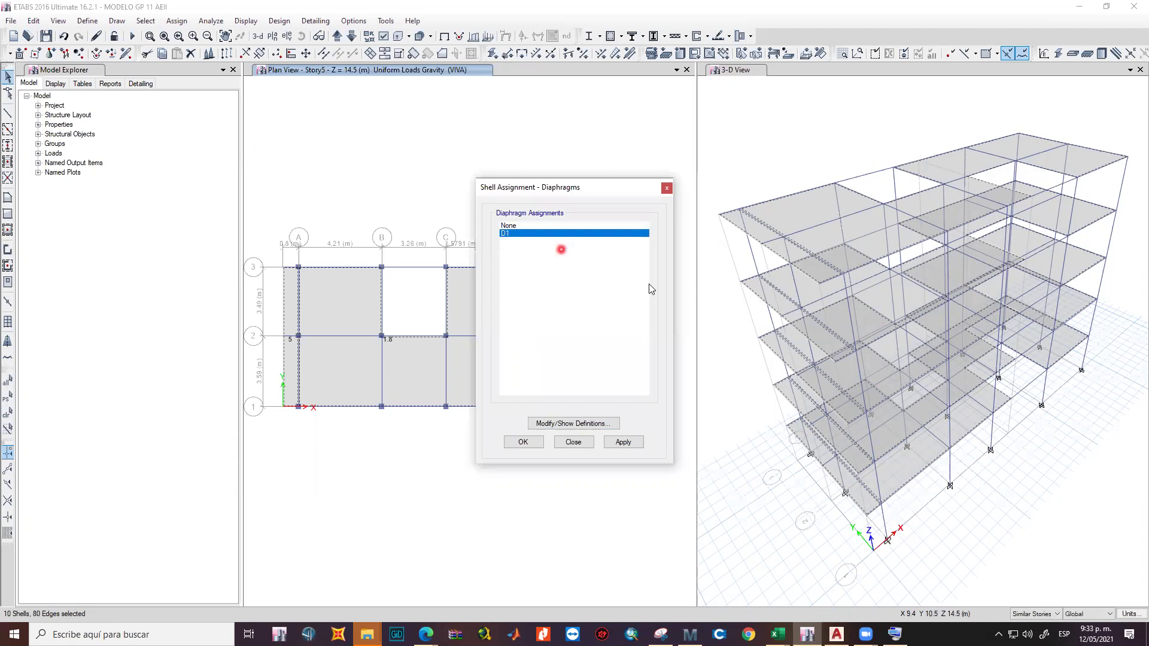
left_click(582, 424)
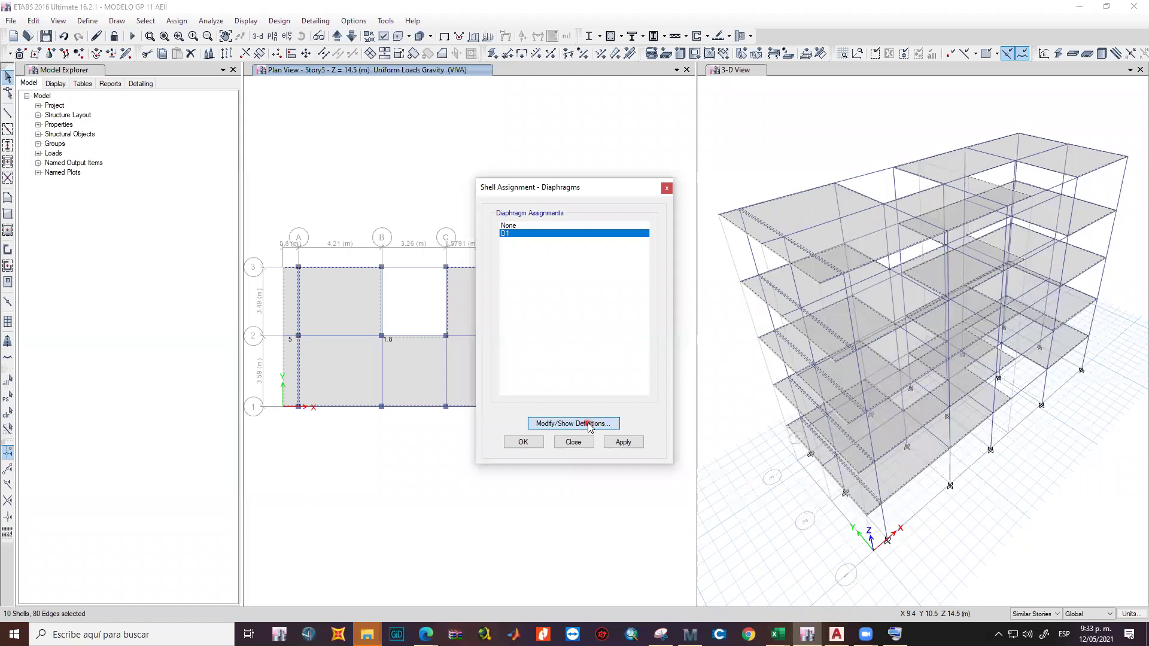
left_click(589, 425)
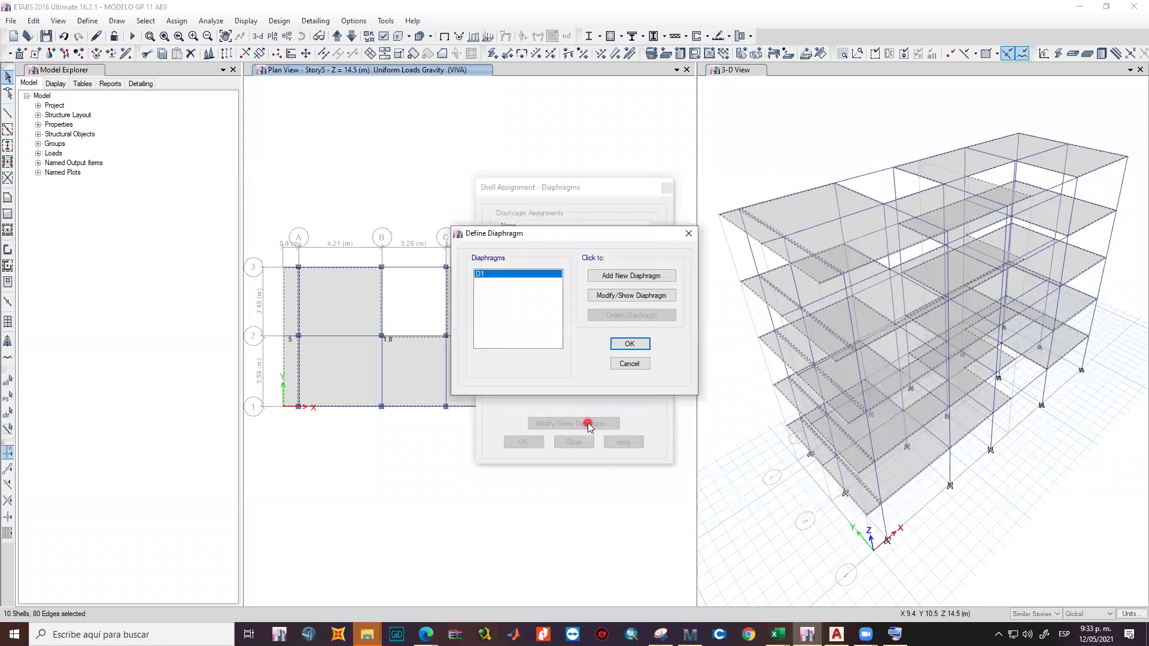
left_click(632, 298)
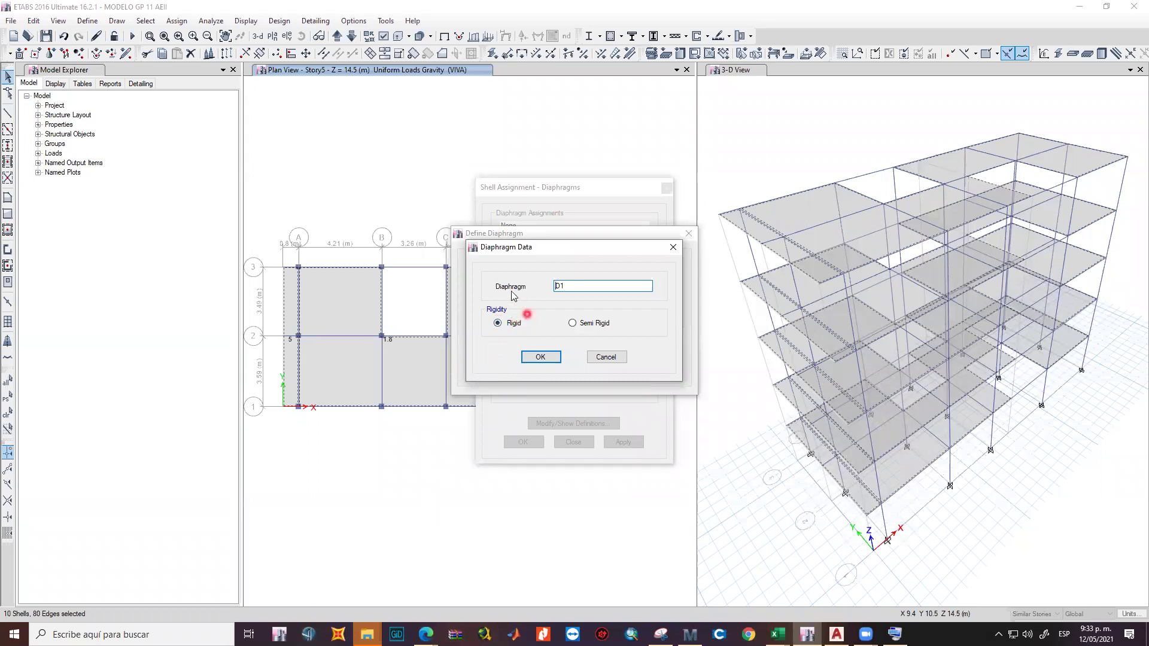
left_click(540, 358)
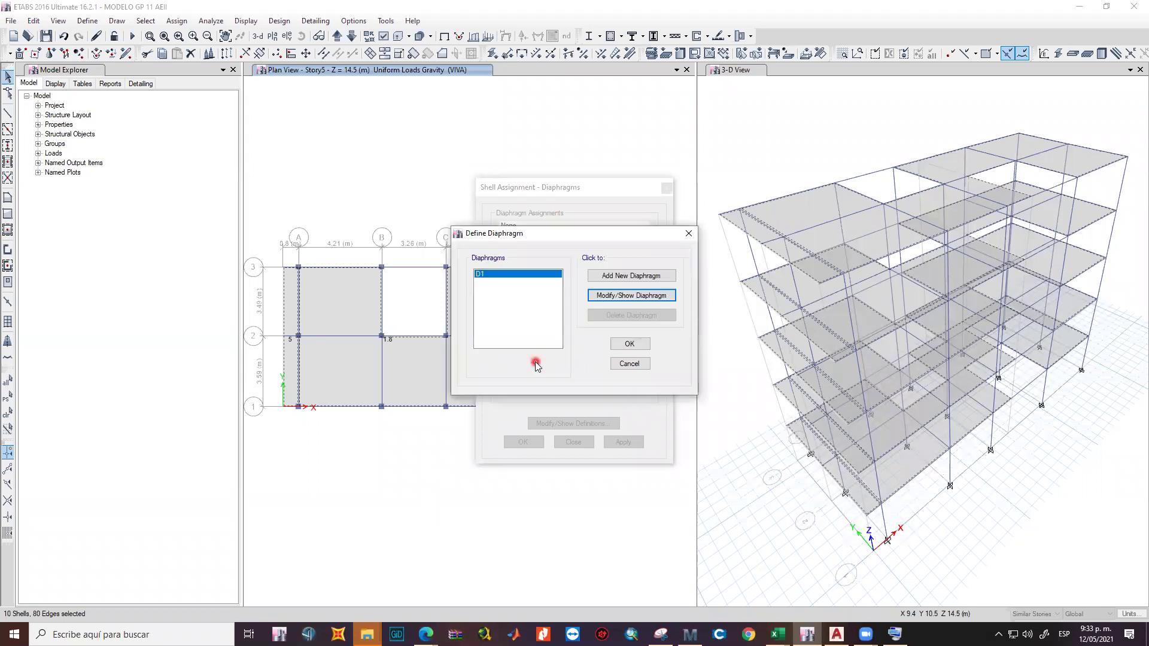
left_click(630, 344)
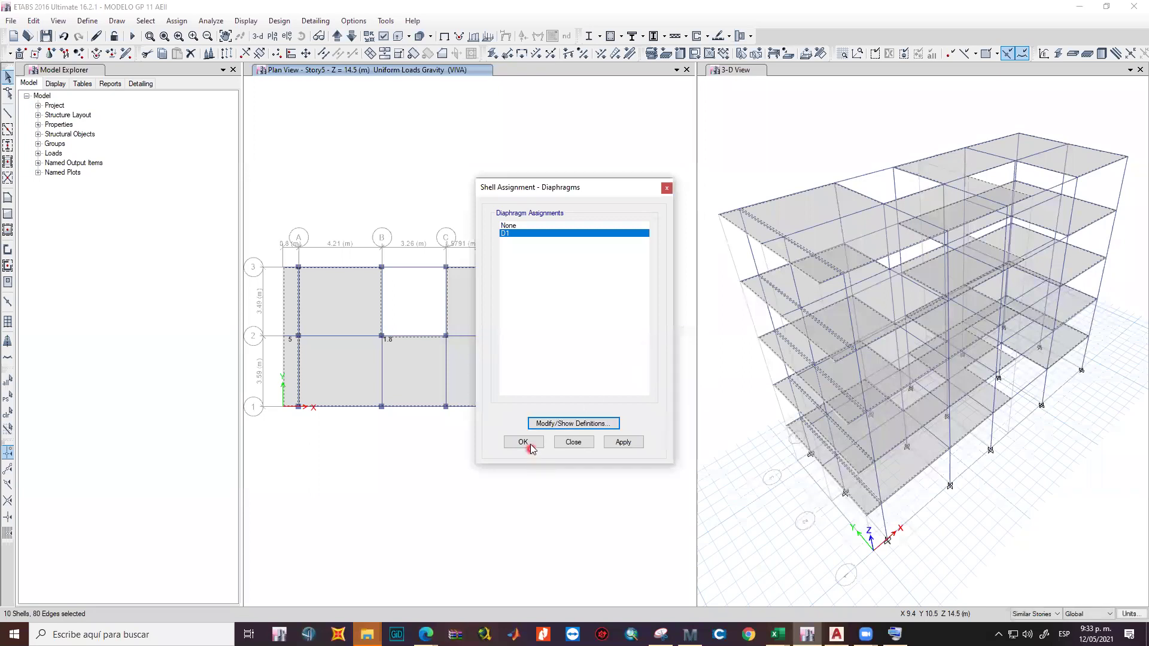
left_click(530, 443)
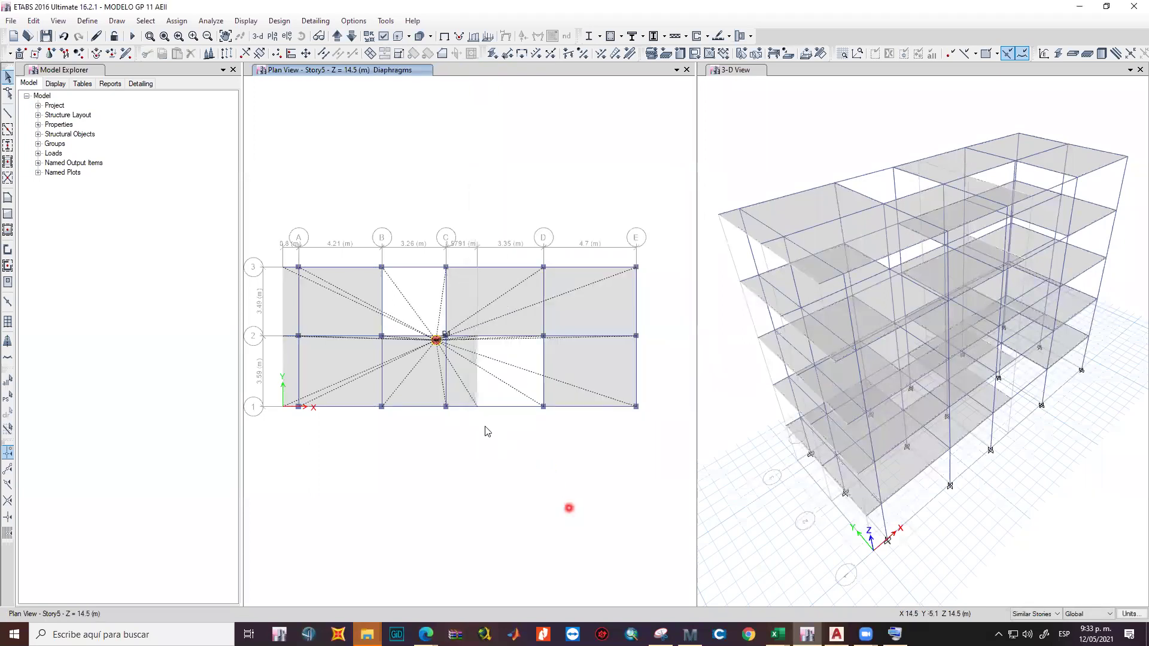
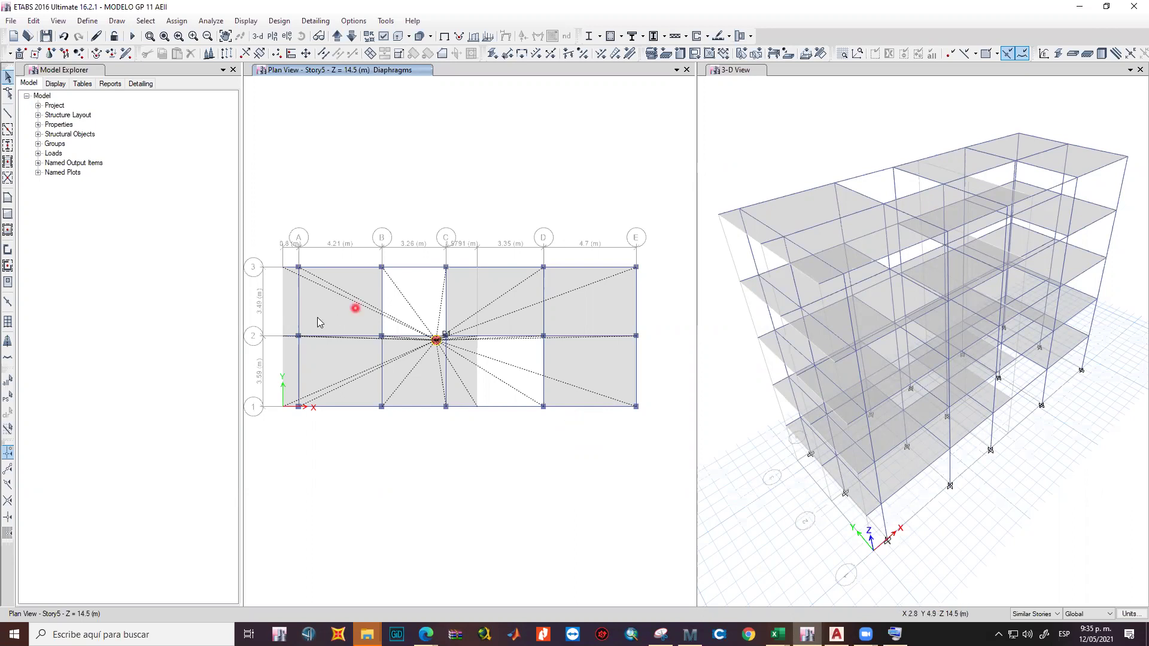
Add a load pattern named SXDER with type Seismic (Drift).
left_click(99, 24)
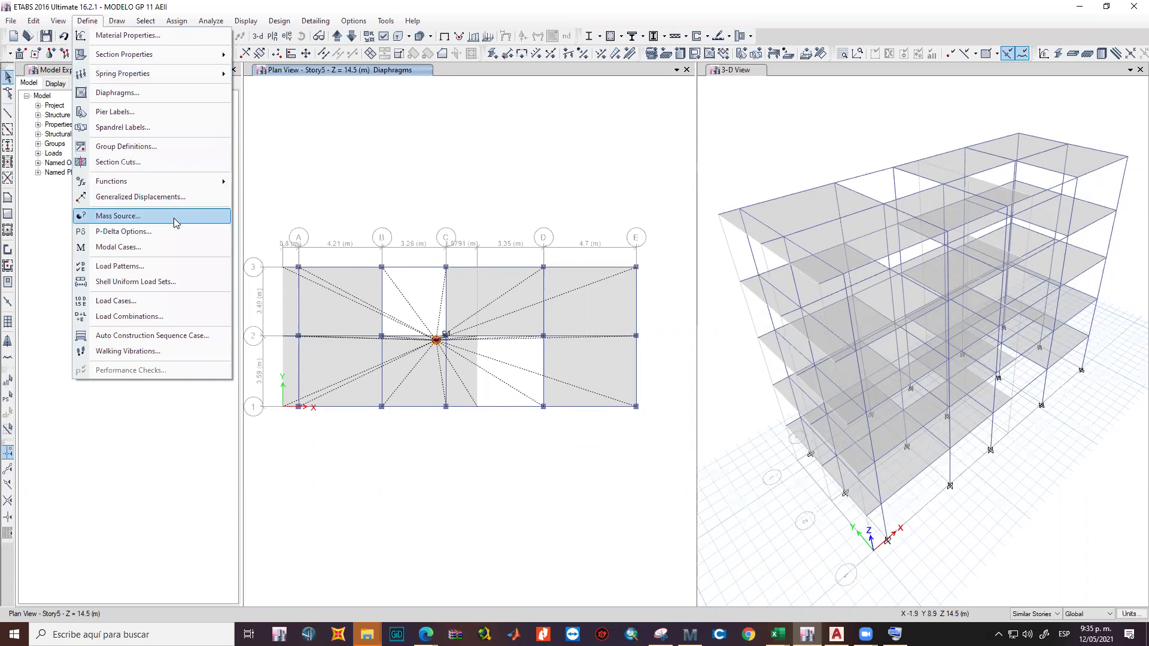
left_click(138, 270)
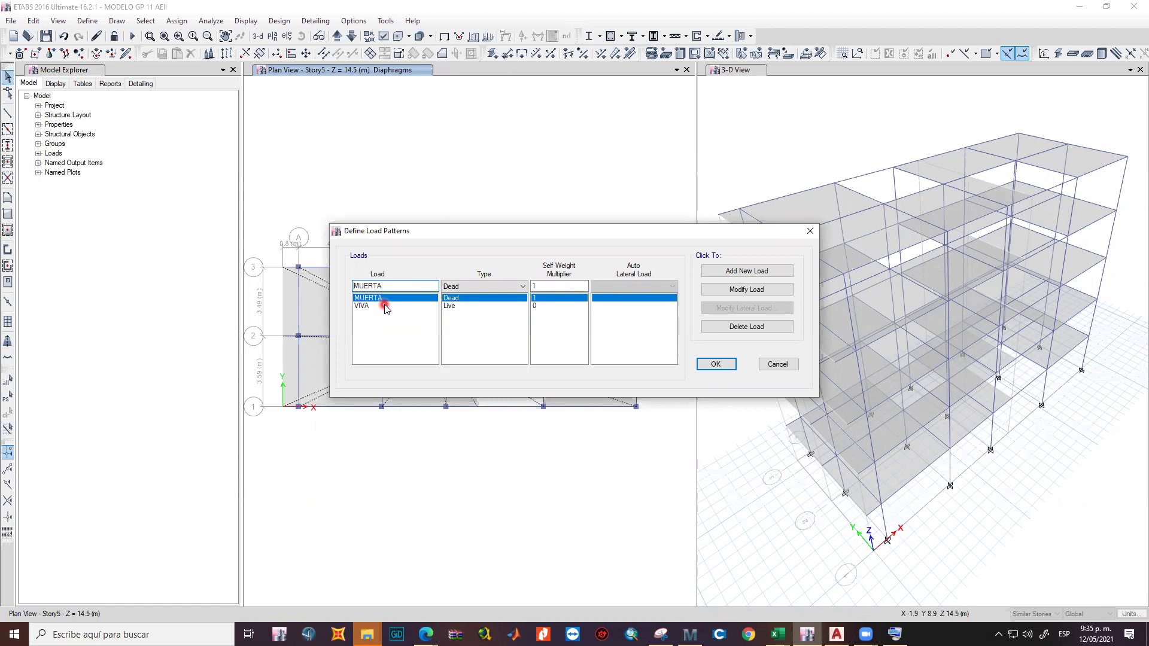
left_click_drag(389, 287, 277, 295)
type("SXDER")
left_click(491, 287)
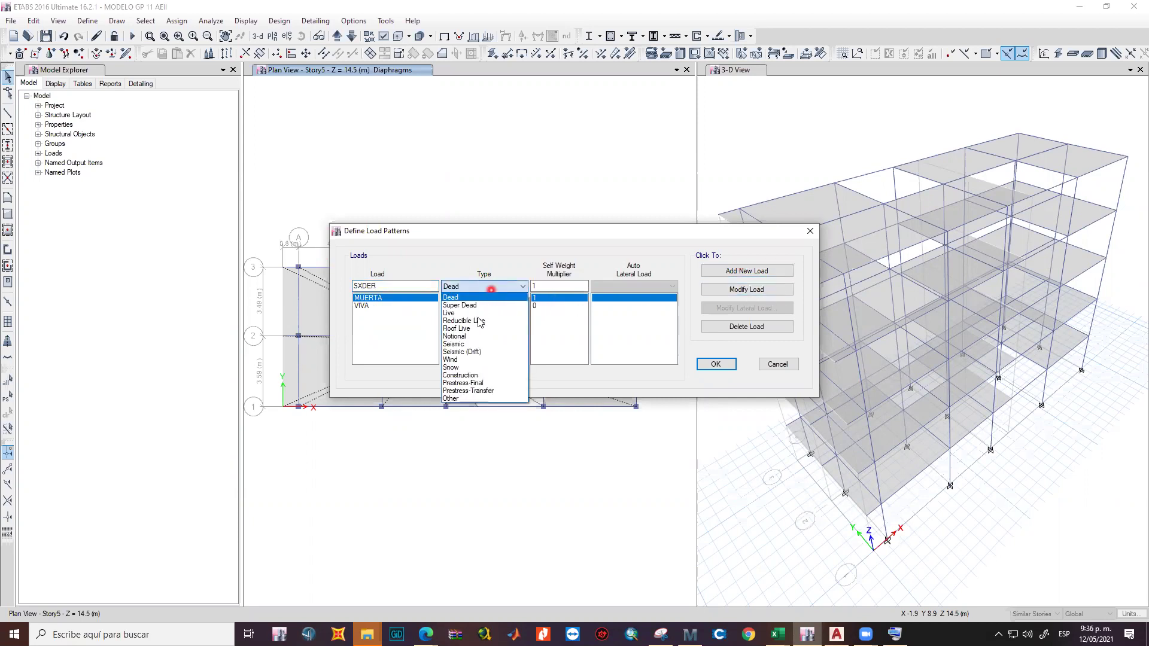
left_click(479, 353)
left_click(744, 275)
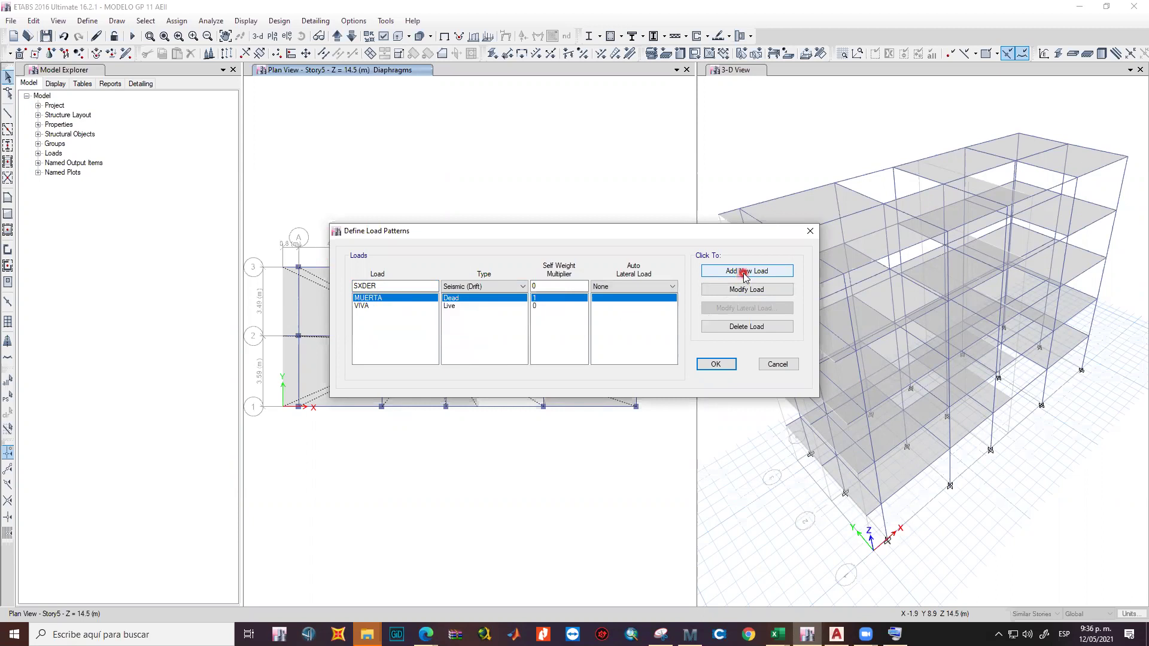
Add a second Seismic (Drift) load pattern named SYDER.
left_click(358, 284)
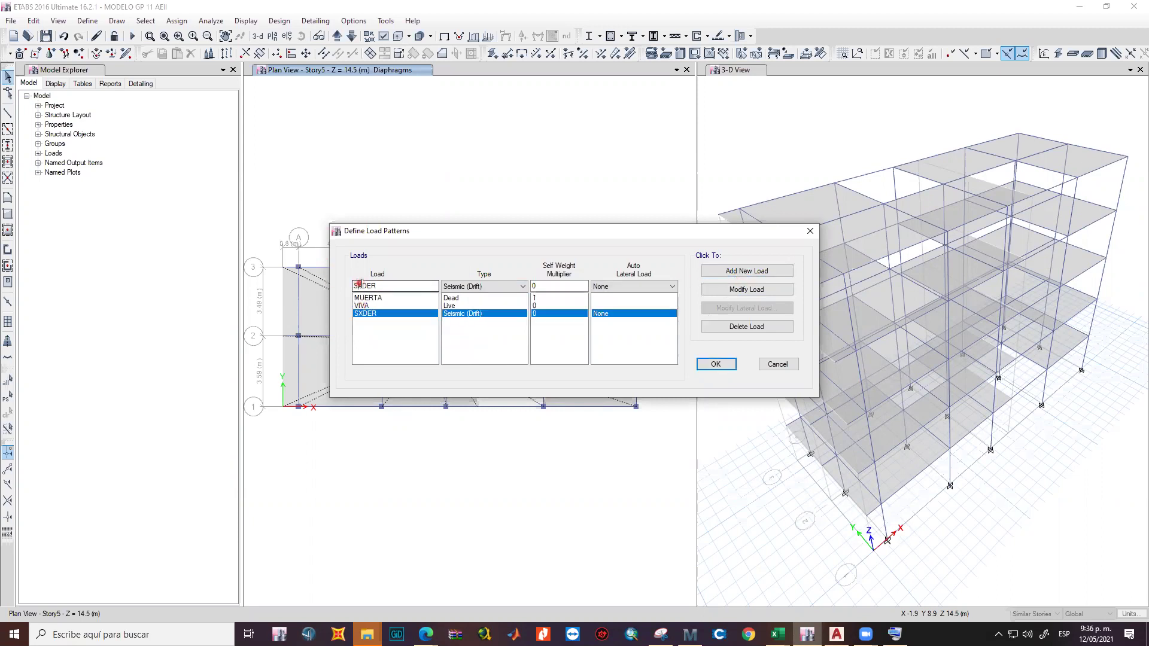
key("Delete")
type("Y")
left_click(457, 298)
left_click(474, 293)
left_click(475, 293)
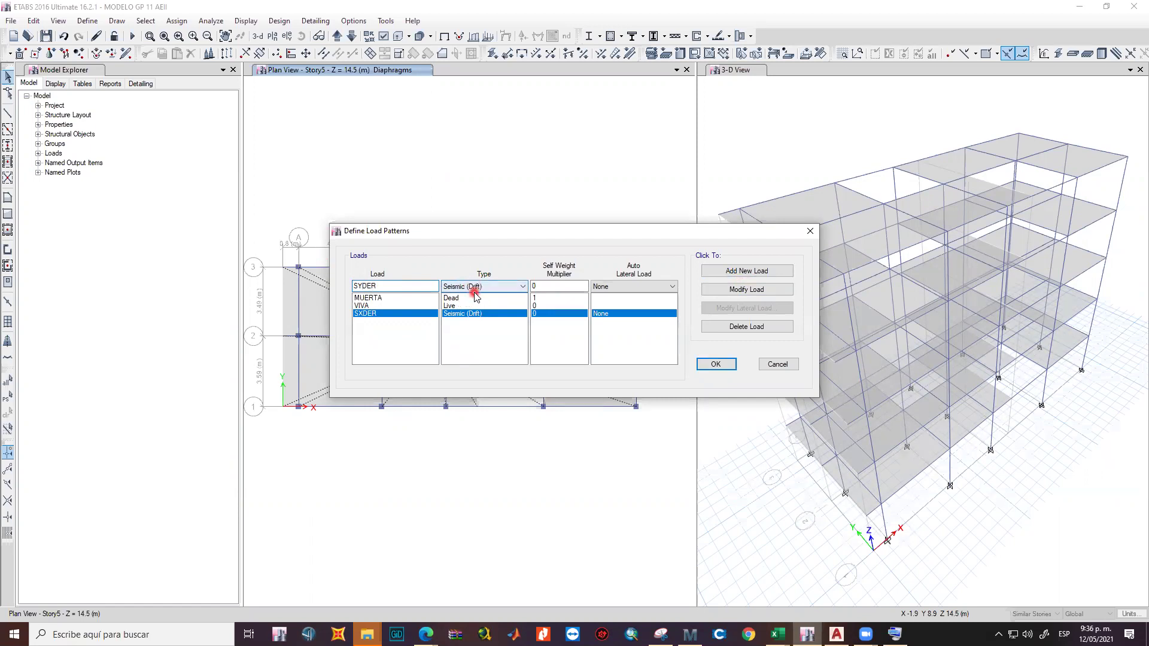
left_click(744, 272)
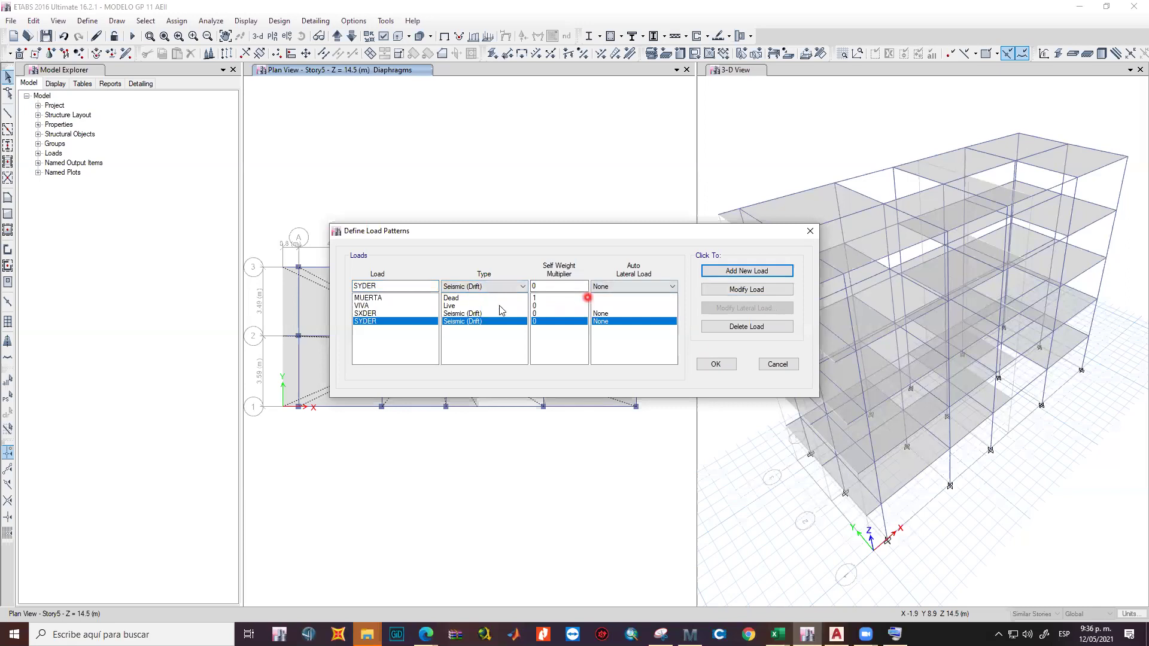
Add two load patterns of type Seismic, named SY and SX.
left_click_drag(376, 287, 359, 287)
left_click(461, 317)
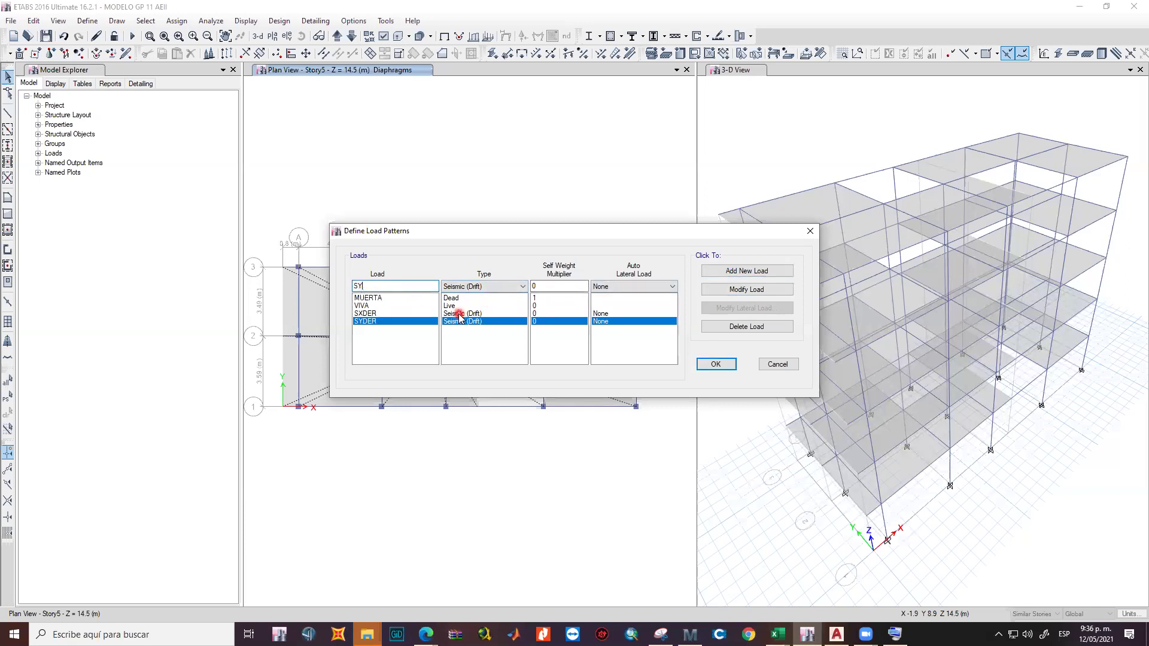
left_click(479, 286)
left_click(473, 345)
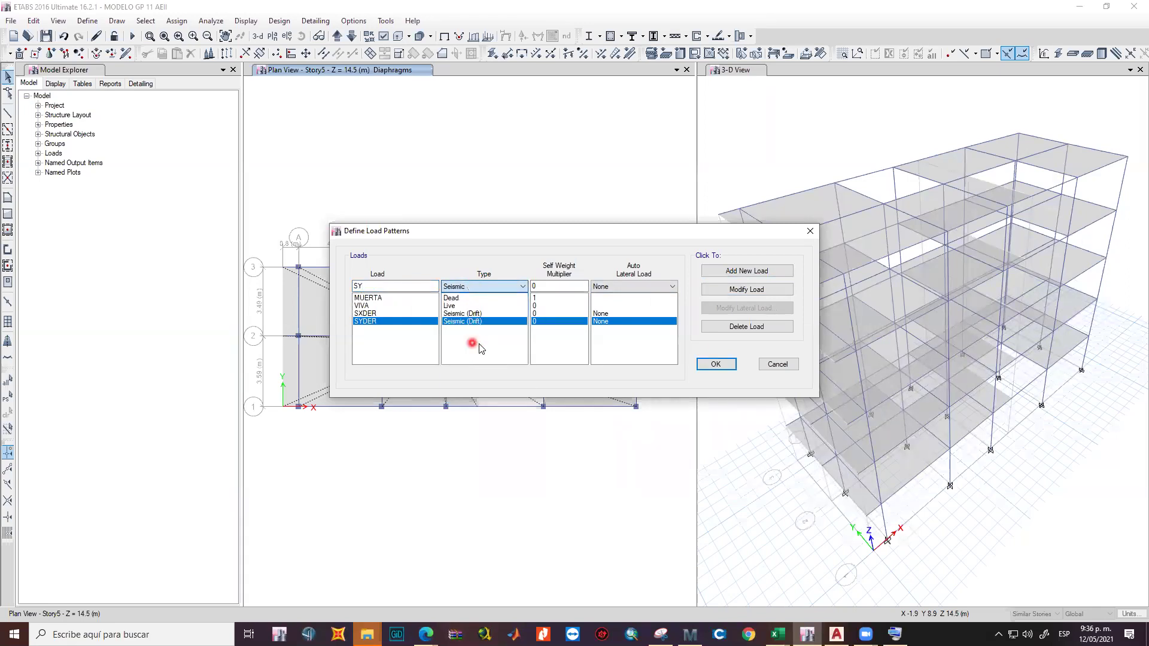
left_click(740, 272)
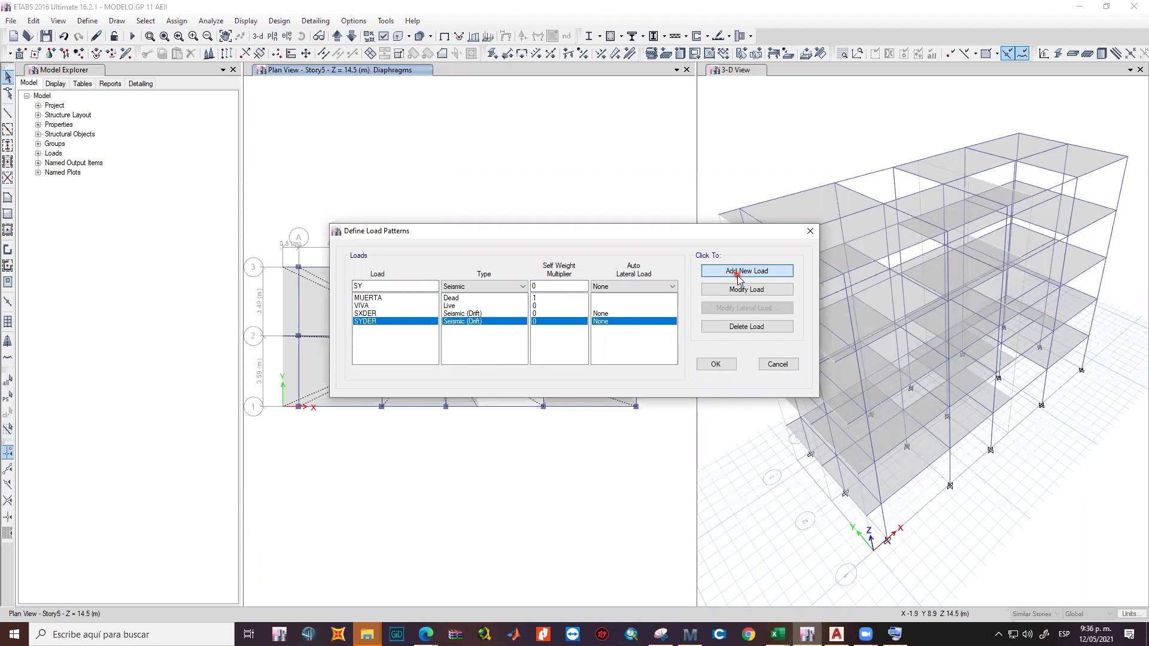
left_click(378, 285)
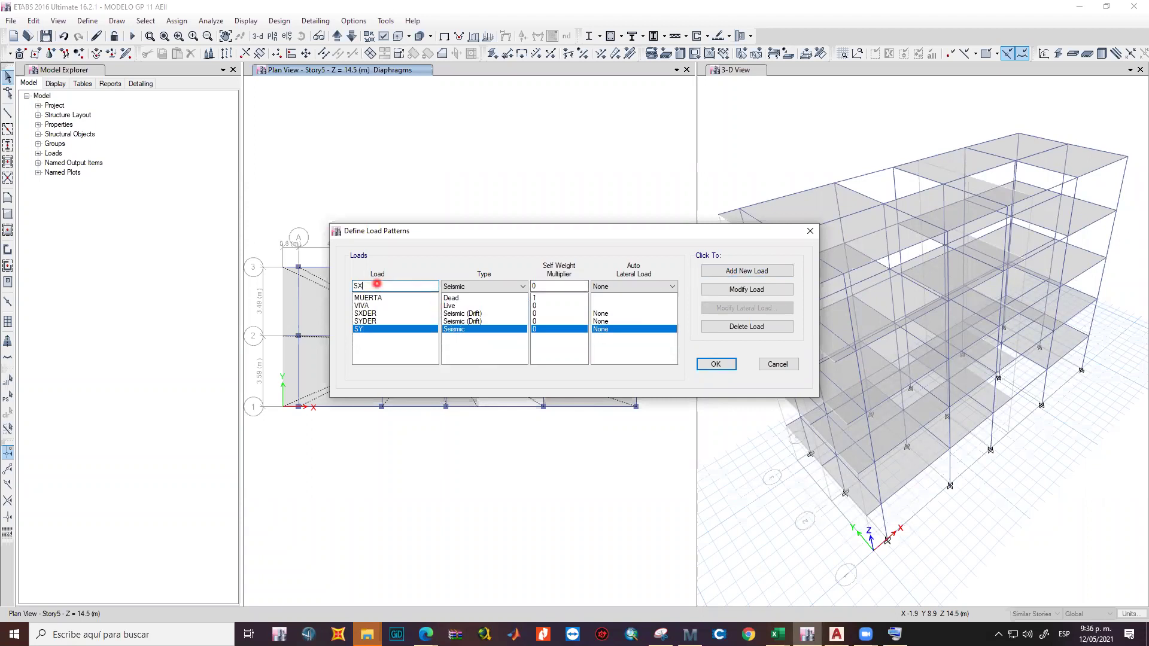
left_click(744, 271)
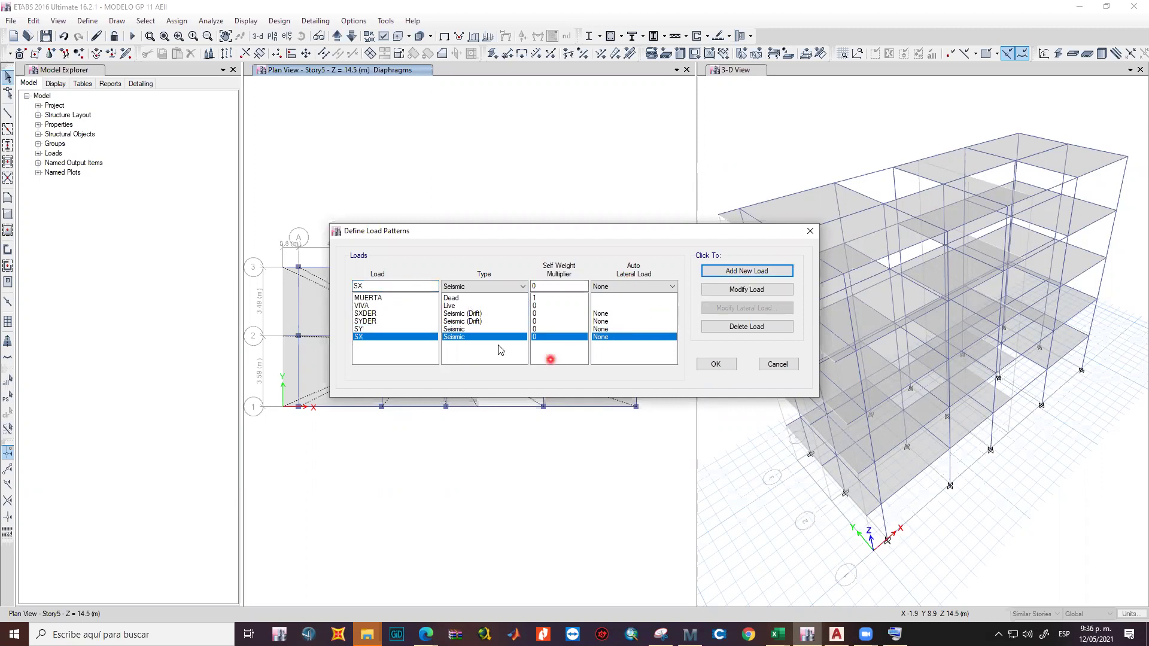
Set the auto lateral load of the SXDER load pattern to User Coefficient.
left_click(468, 314)
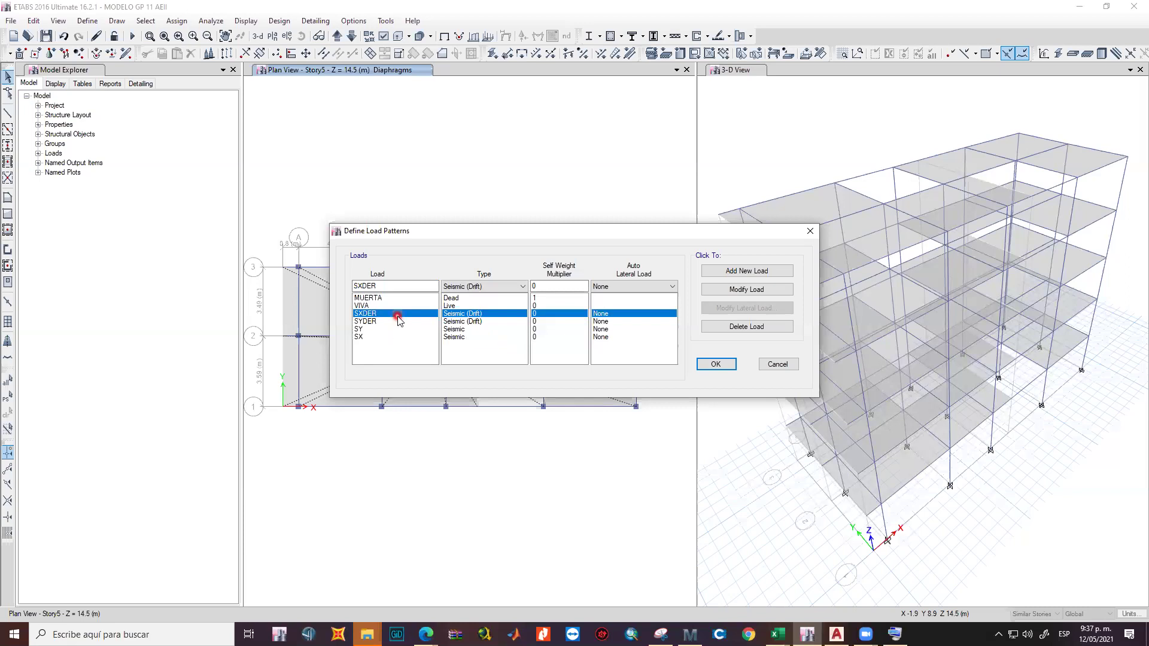
left_click(640, 287)
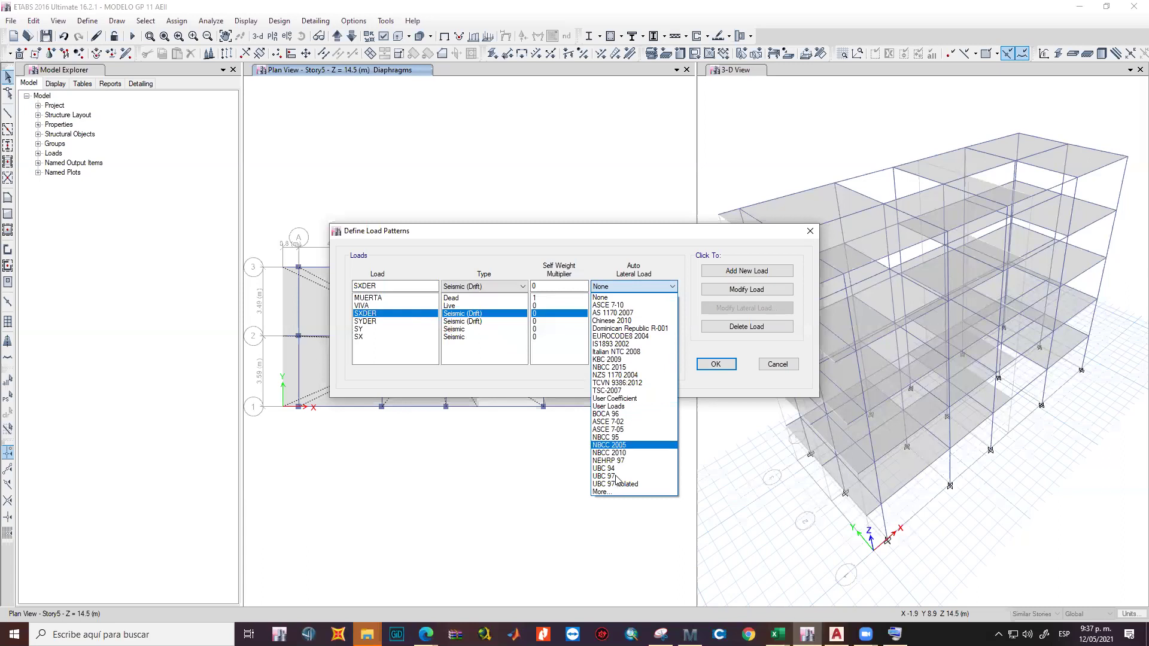
key("Escape")
left_click(659, 282)
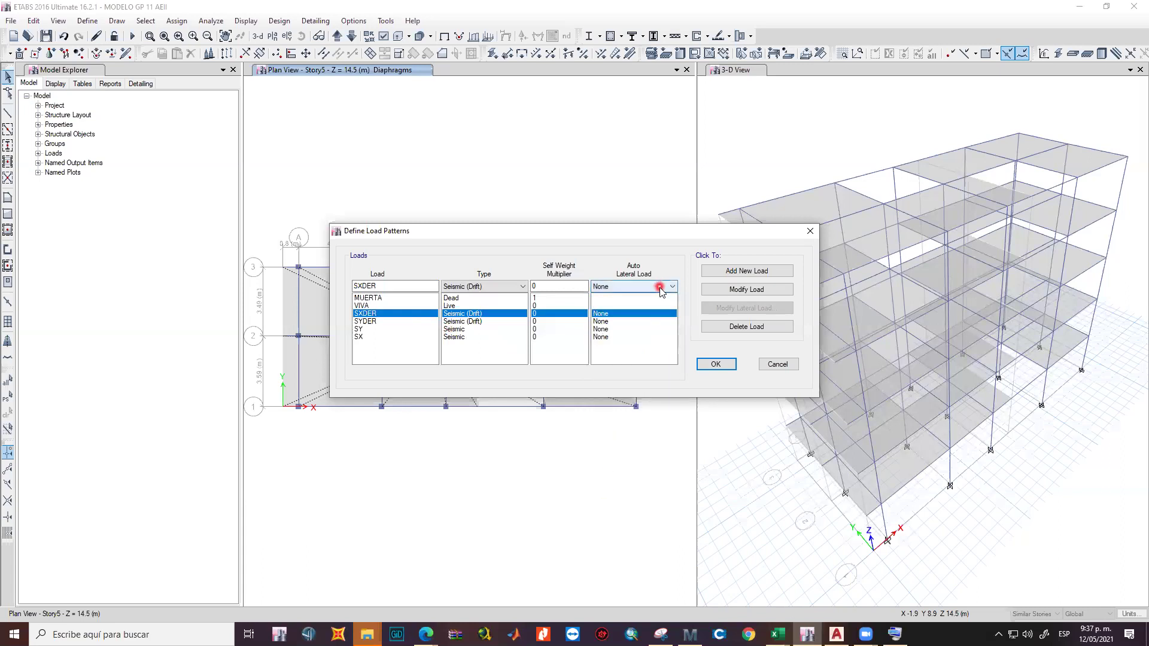
left_click(658, 285)
left_click(605, 495)
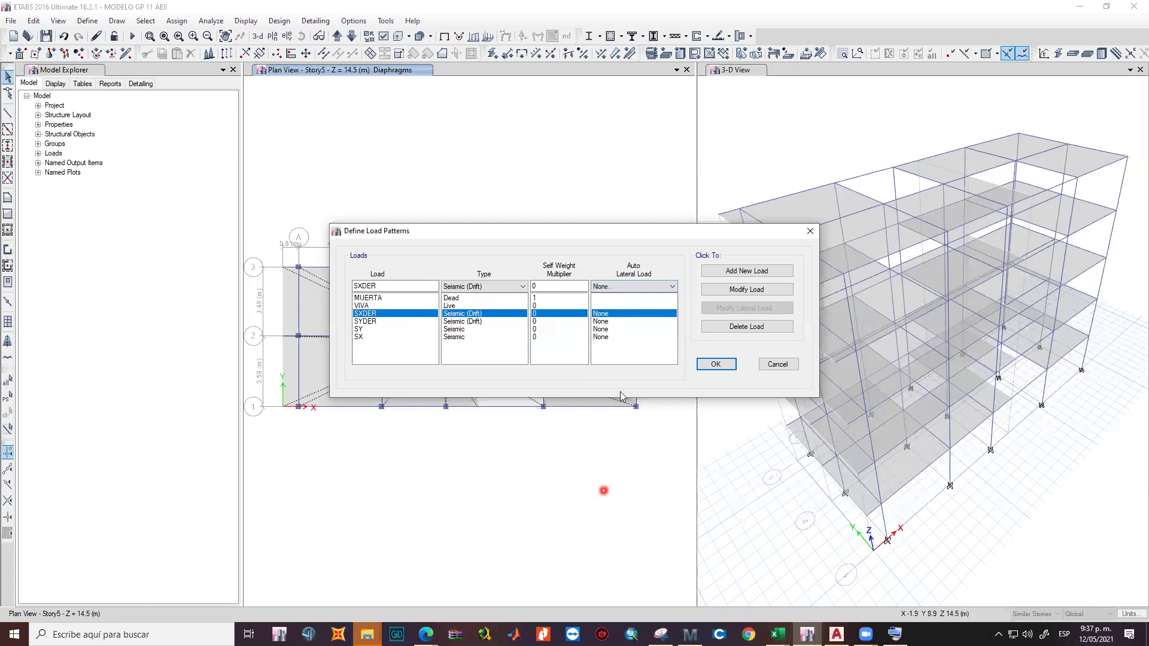
left_click(622, 289)
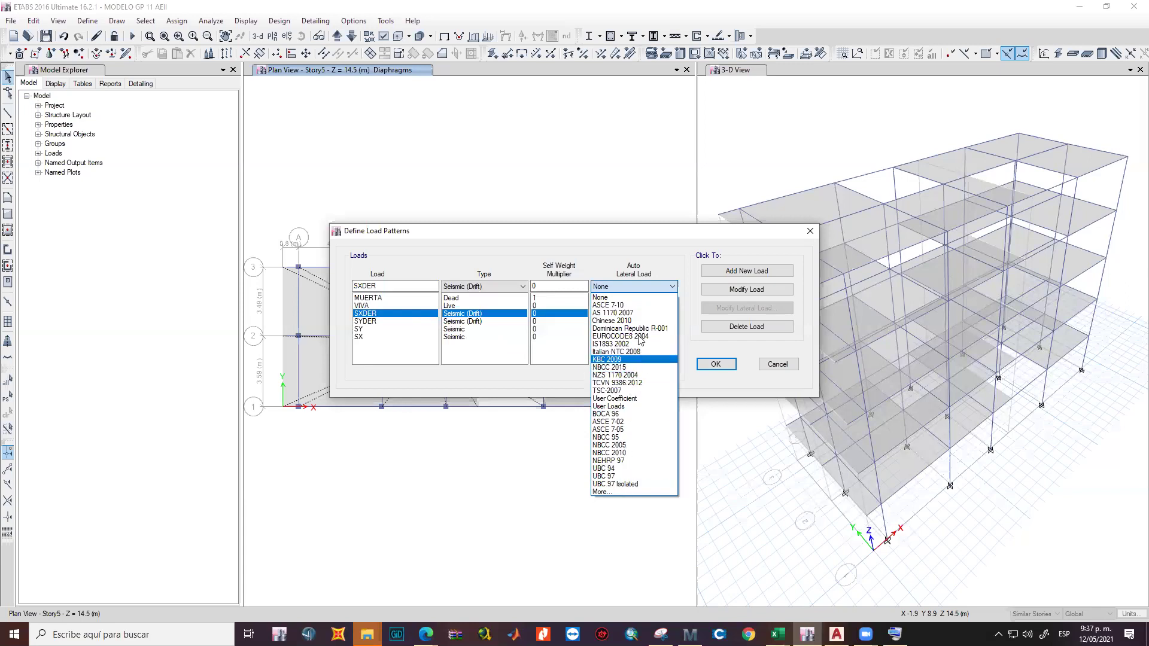
left_click(625, 399)
left_click(723, 290)
left_click(724, 307)
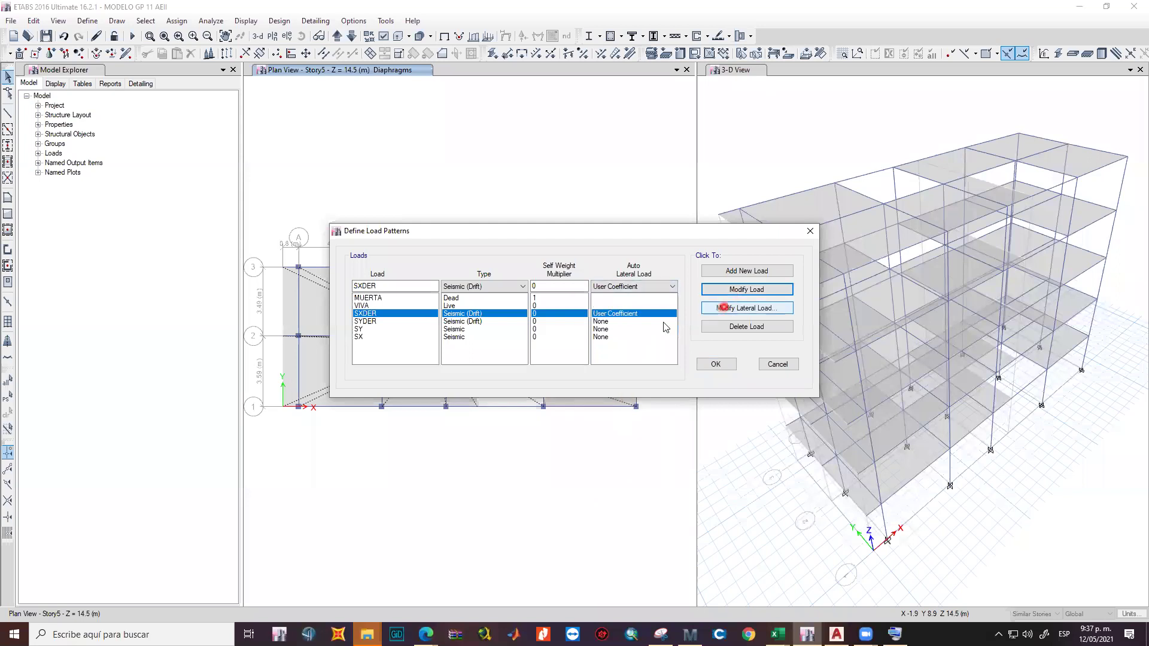
Set the auto lateral load of the SYDER load pattern to User Coefficient.
left_click(663, 323)
left_click(643, 286)
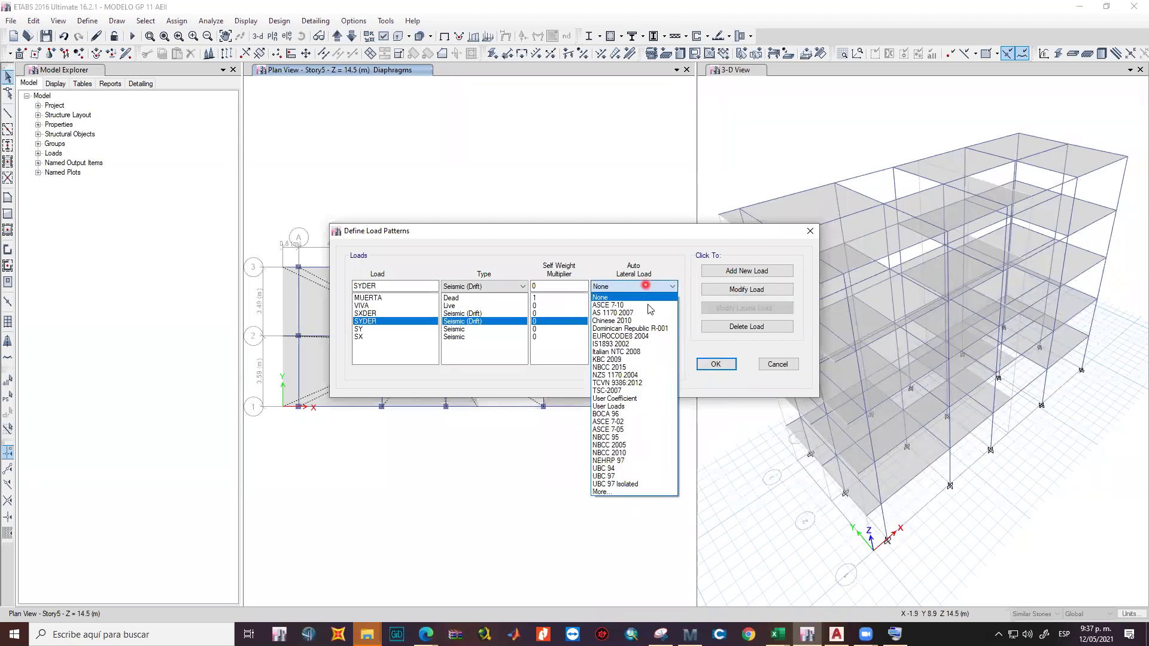
left_click(636, 398)
left_click(724, 289)
Set the auto lateral load of the SY and SX load patterns to User Coefficient.
left_click(626, 329)
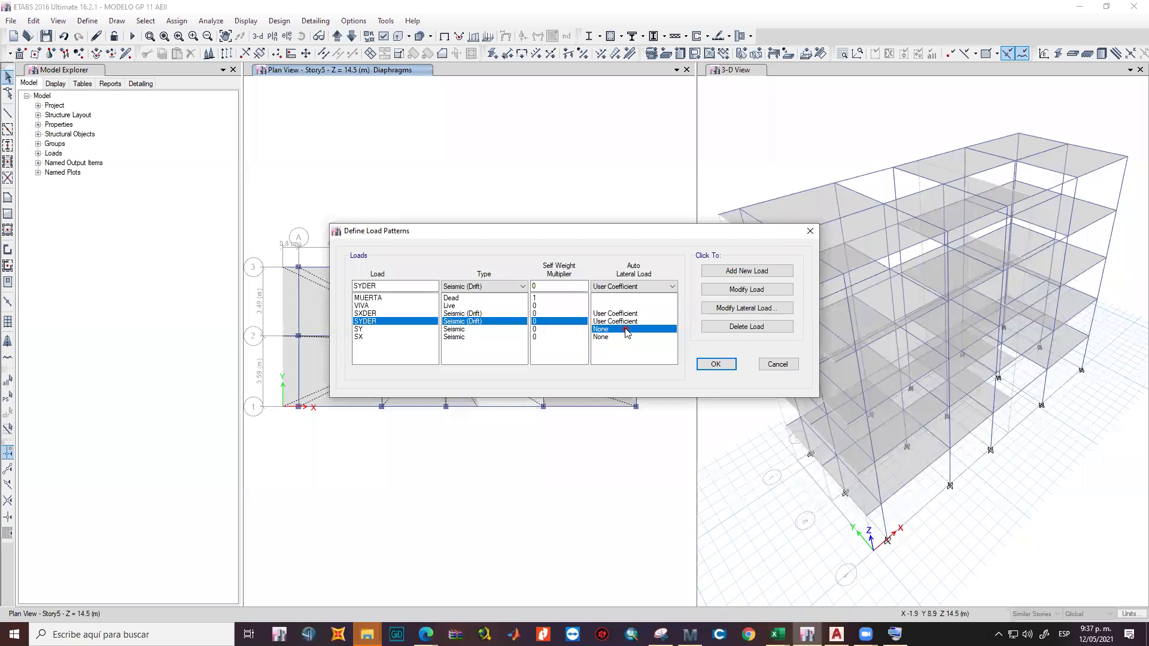
left_click(643, 286)
left_click(635, 397)
left_click(725, 289)
left_click(601, 337)
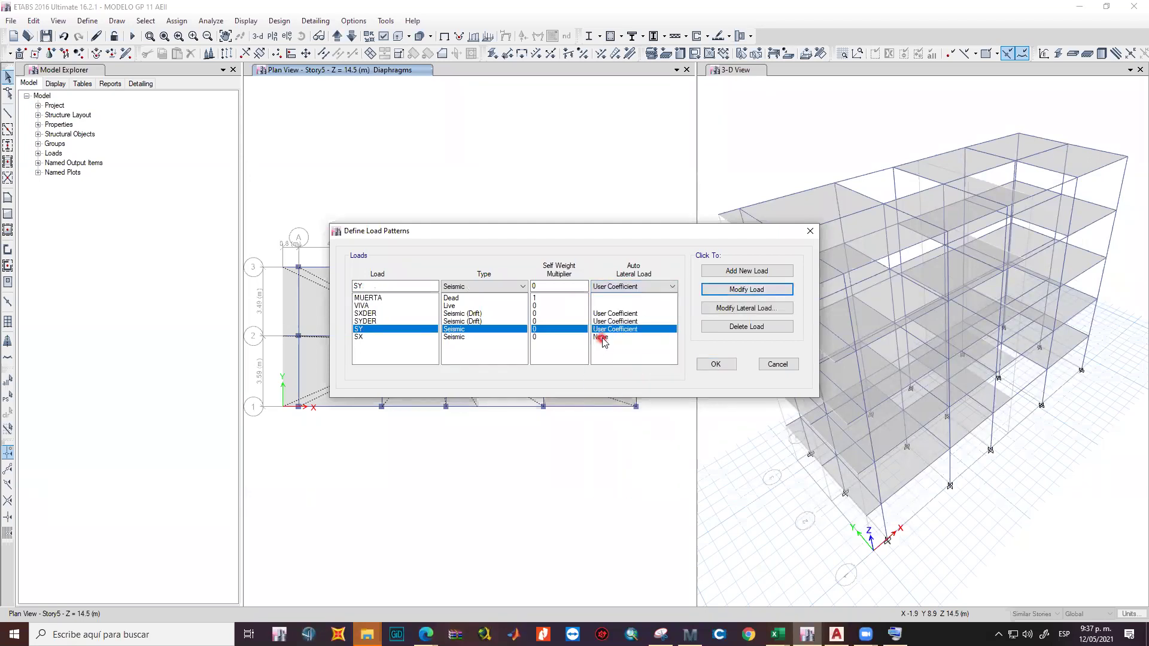
left_click(616, 287)
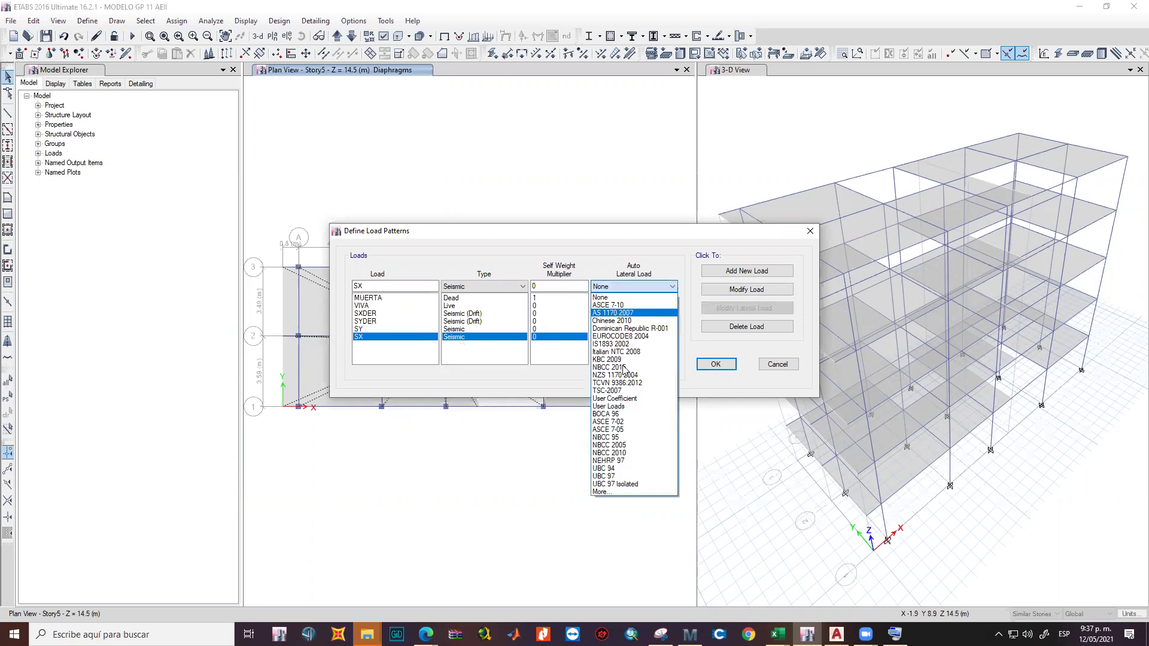
left_click(630, 399)
left_click(732, 290)
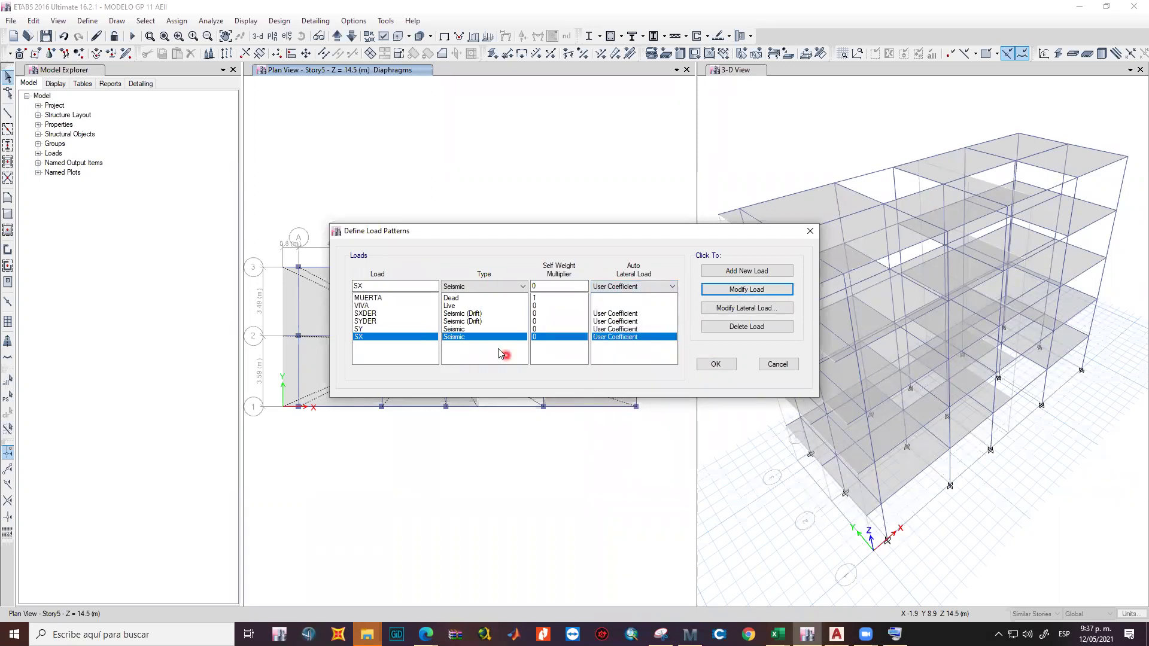
Open the SXDER lateral load definition and keep only X Dir + Eccentricity enabled among its directions.
left_click(491, 314)
left_click(524, 358)
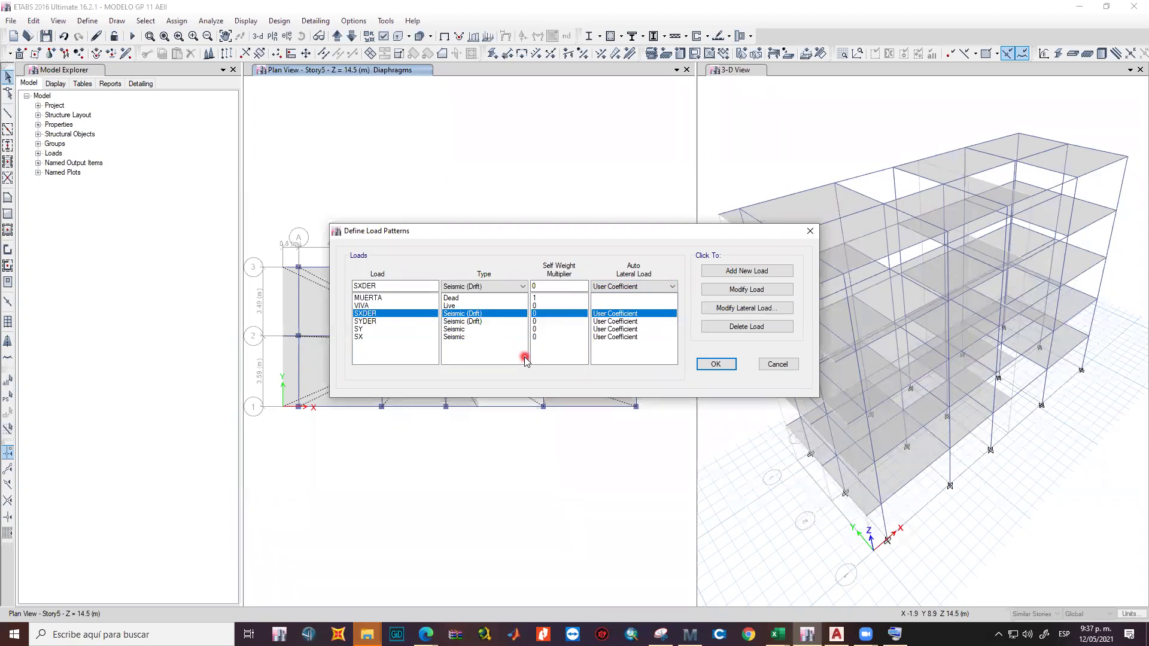
left_click(770, 308)
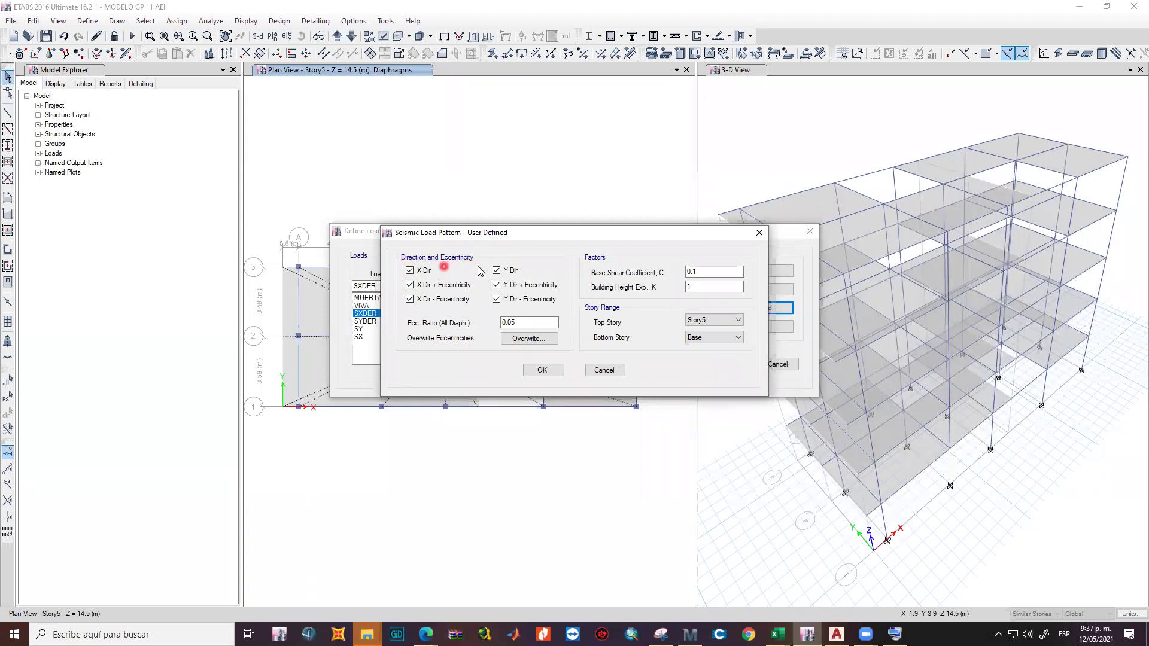
left_click(410, 270)
left_click(410, 285)
left_click(410, 299)
left_click(496, 285)
left_click(497, 271)
left_click_drag(508, 235, 363, 345)
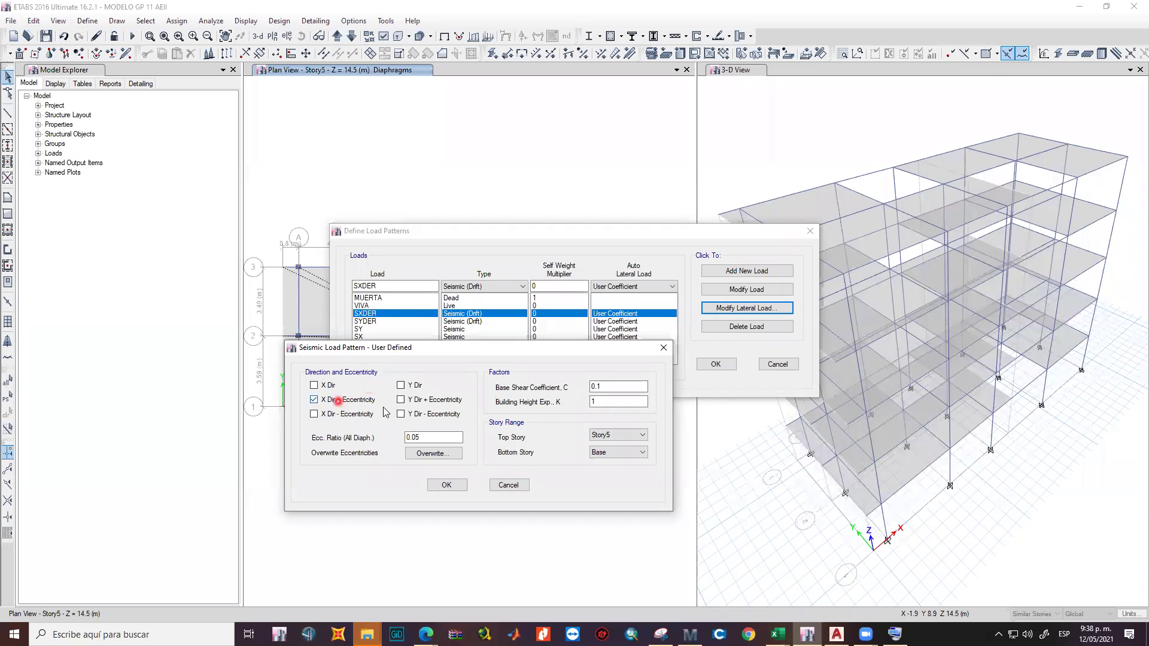
Review the eccentricity ratio and base shear coefficient in the SXDER seismic load definition.
left_click(435, 437)
left_click(557, 403)
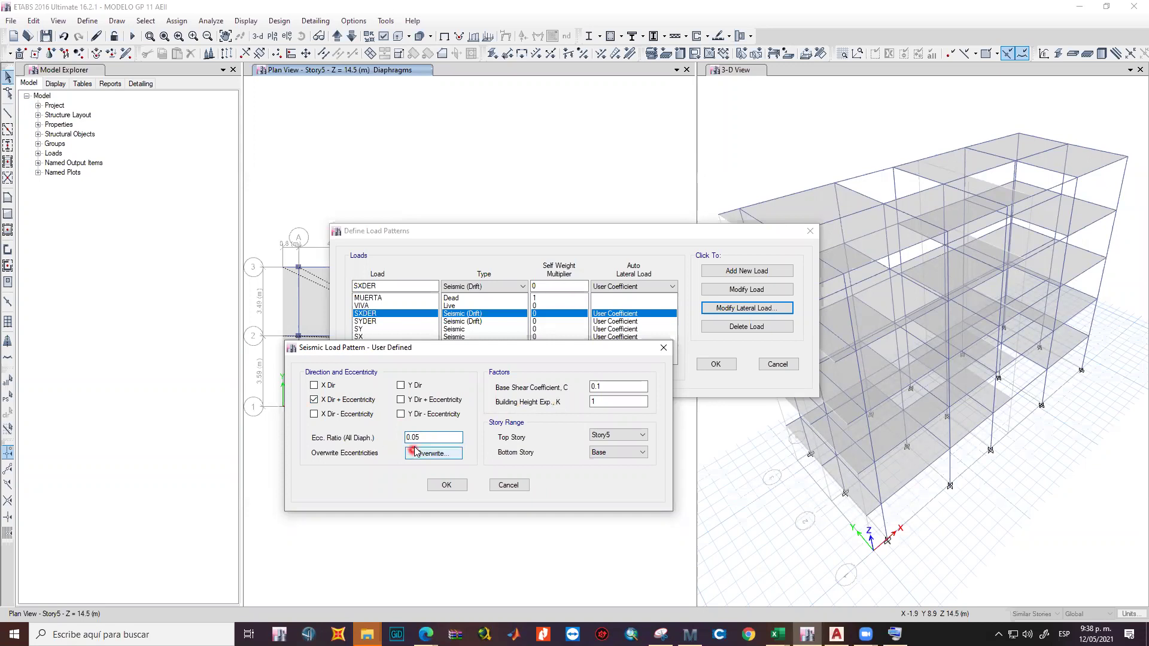
left_click_drag(424, 438, 401, 439)
left_click(322, 408)
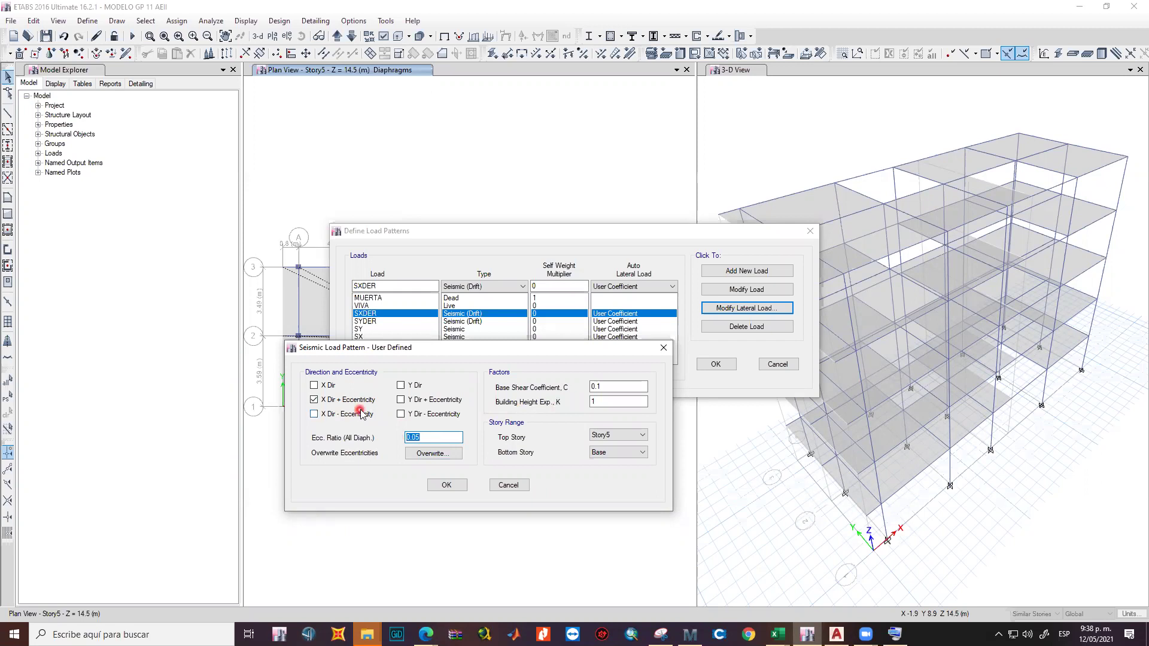
left_click(619, 386)
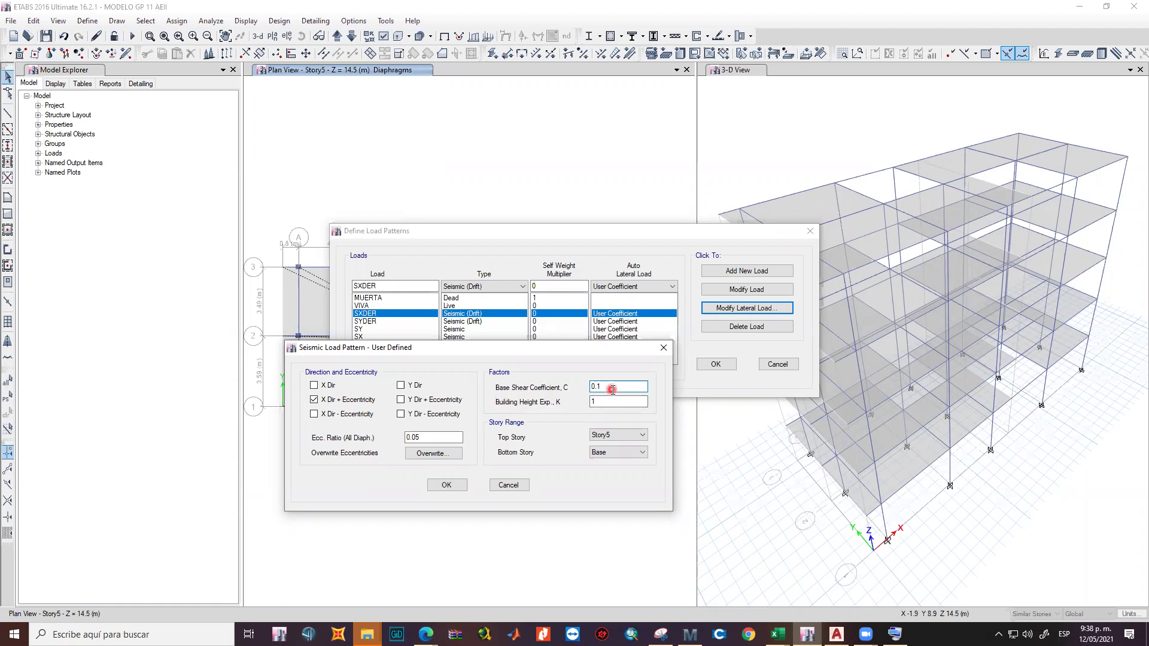
left_click_drag(611, 389, 577, 393)
Switch to the ESPECTRO 8-10 PM AEII workbook in Excel and examine the base shear formula, approximate period and Sa spectrum values.
left_click(778, 635)
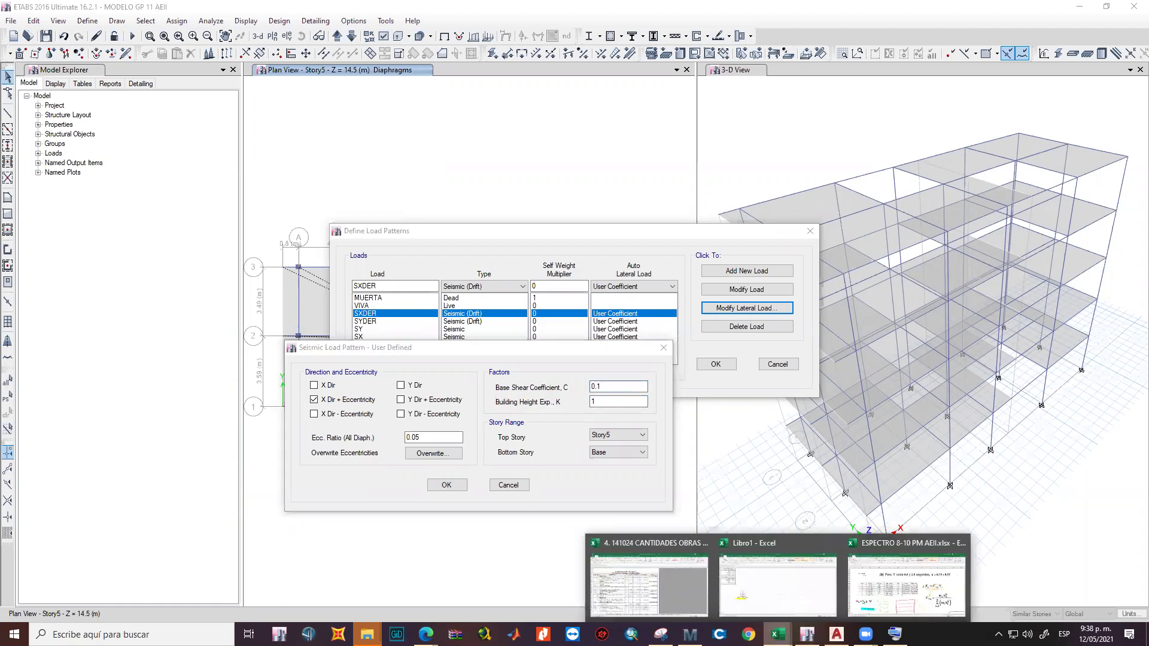
left_click(904, 594)
scroll(370, 446, "down", 1)
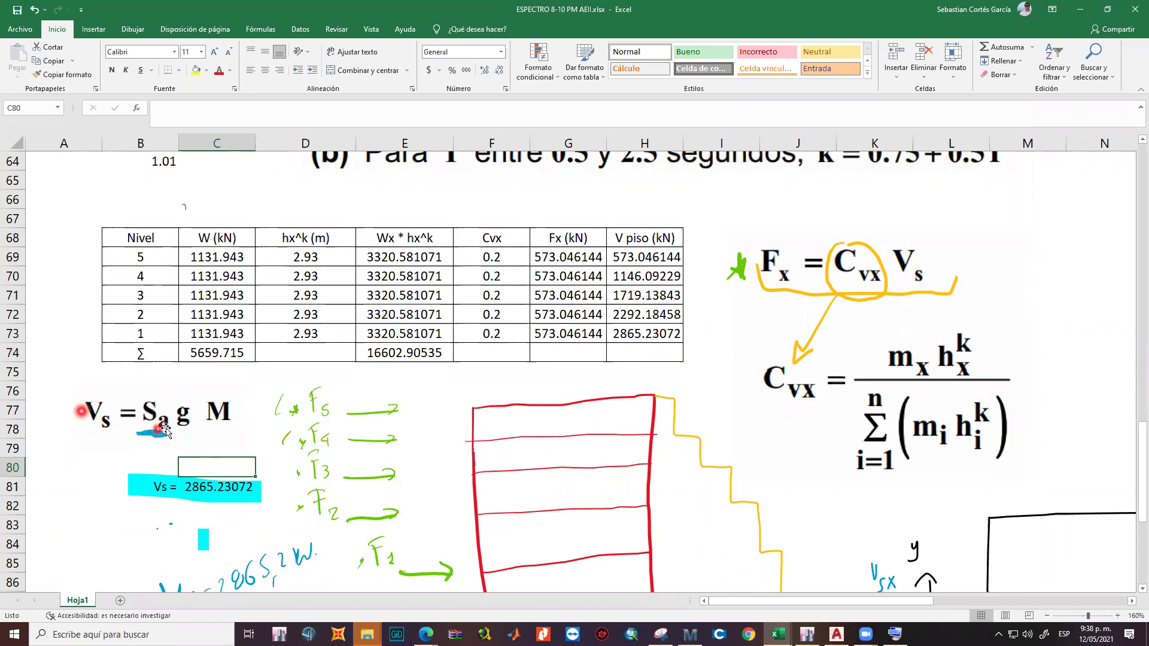
scroll(212, 437, "down", 11)
scroll(230, 443, "up", 5)
scroll(234, 445, "up", 16)
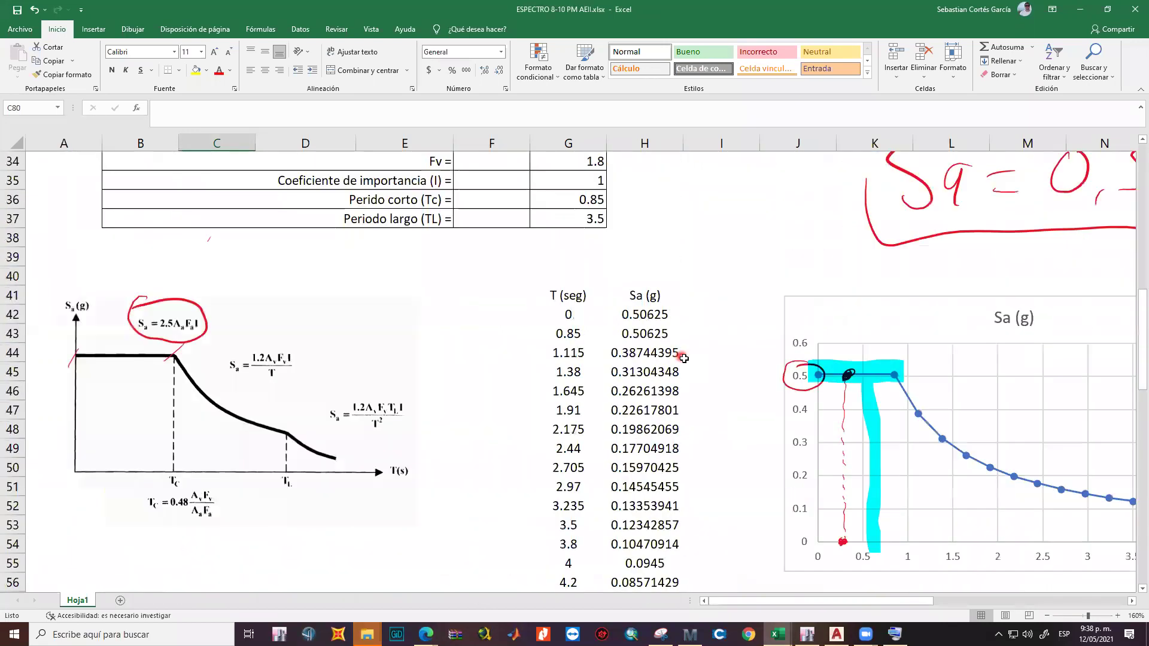
left_click(650, 317)
scroll(636, 353, "down", 3)
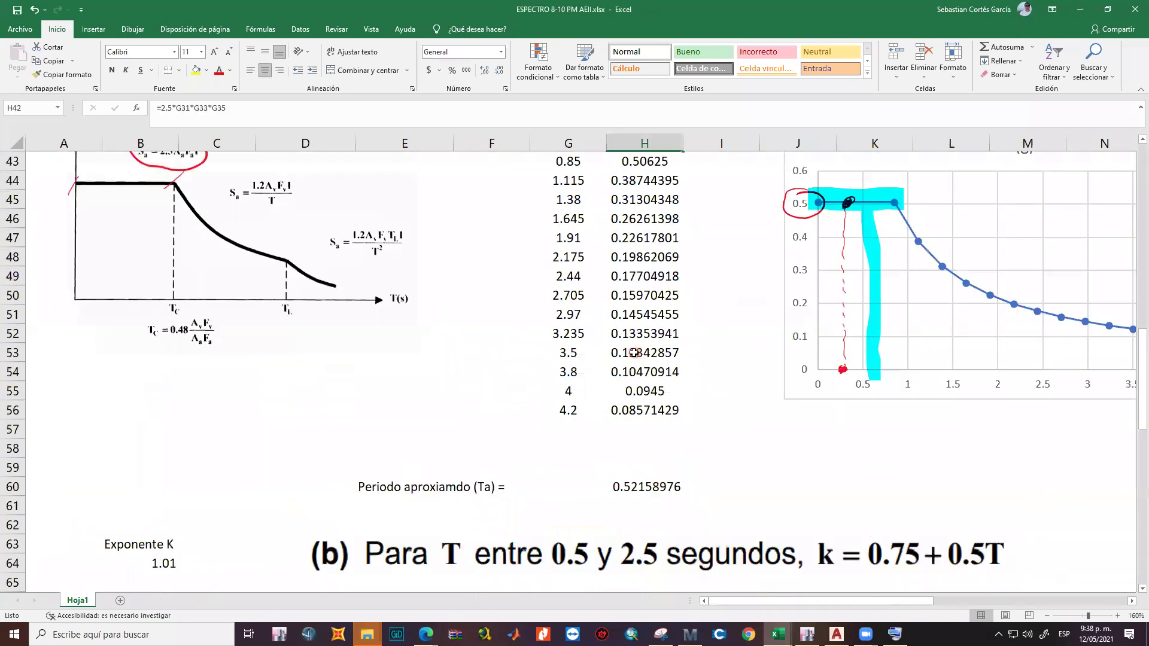
left_click(645, 488)
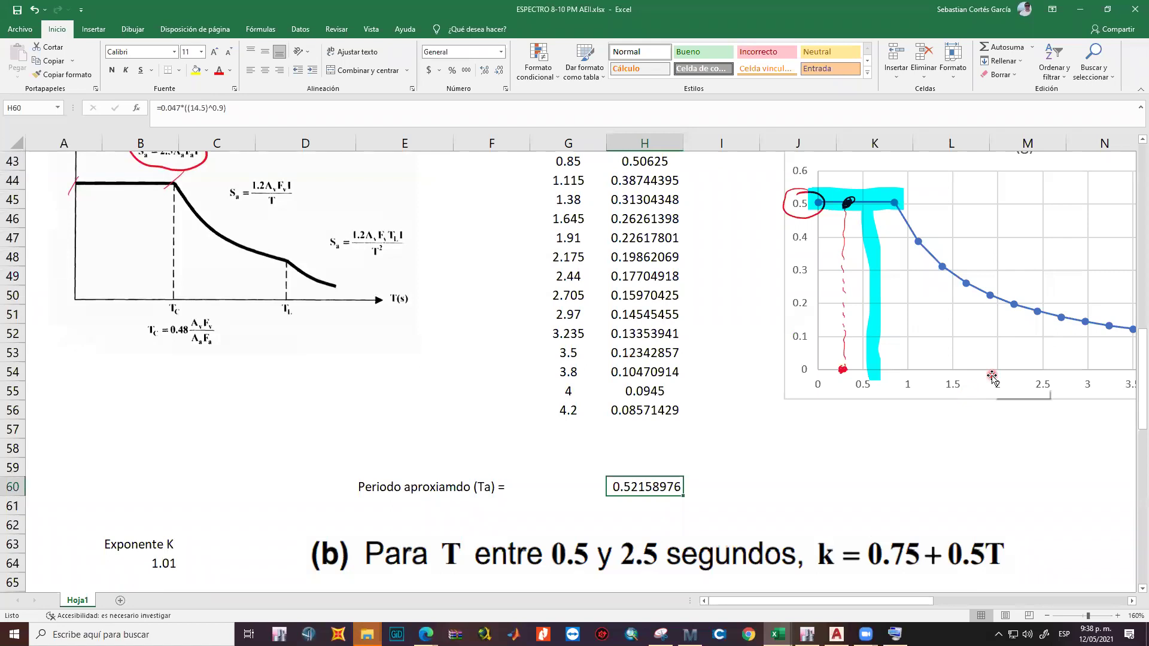
scroll(890, 415, "up", 2)
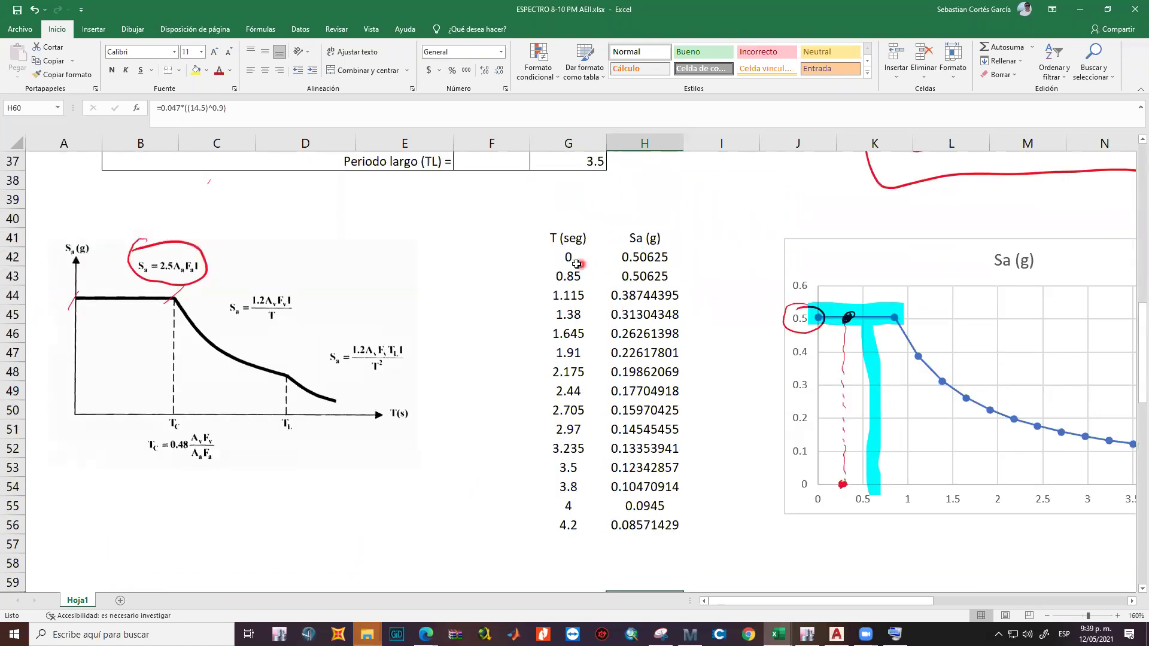
left_click_drag(570, 258, 646, 277)
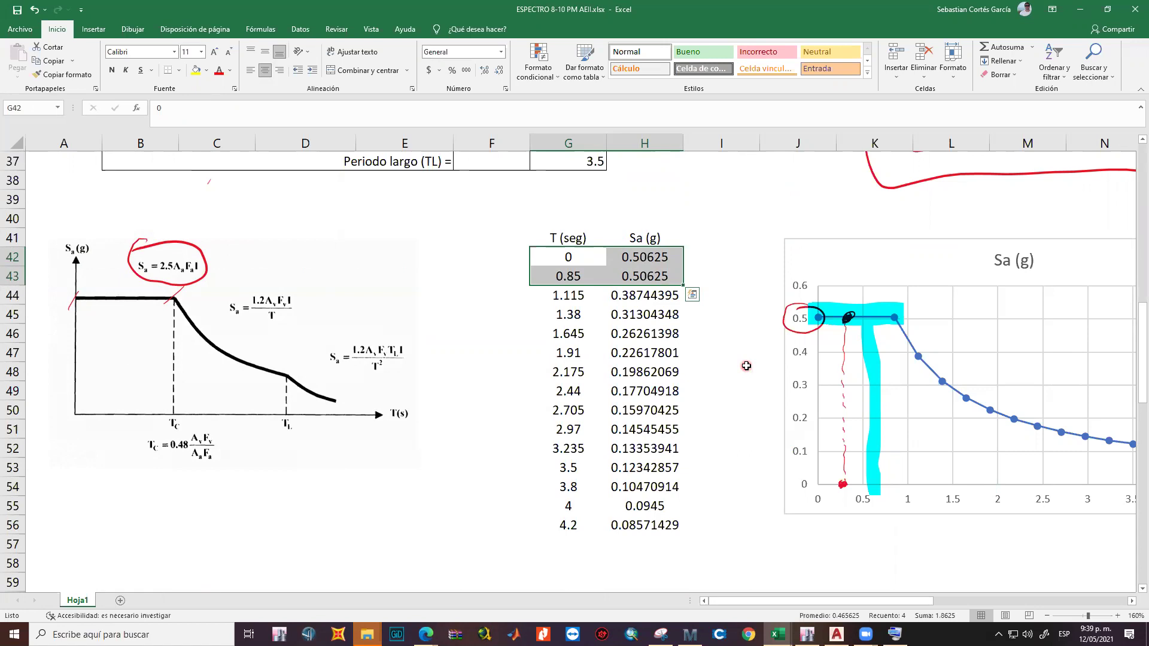
Switch to the NSR 10 titulo A PDF in Edge and examine the Paso 11 relation E = Fs/R.
left_click(426, 635)
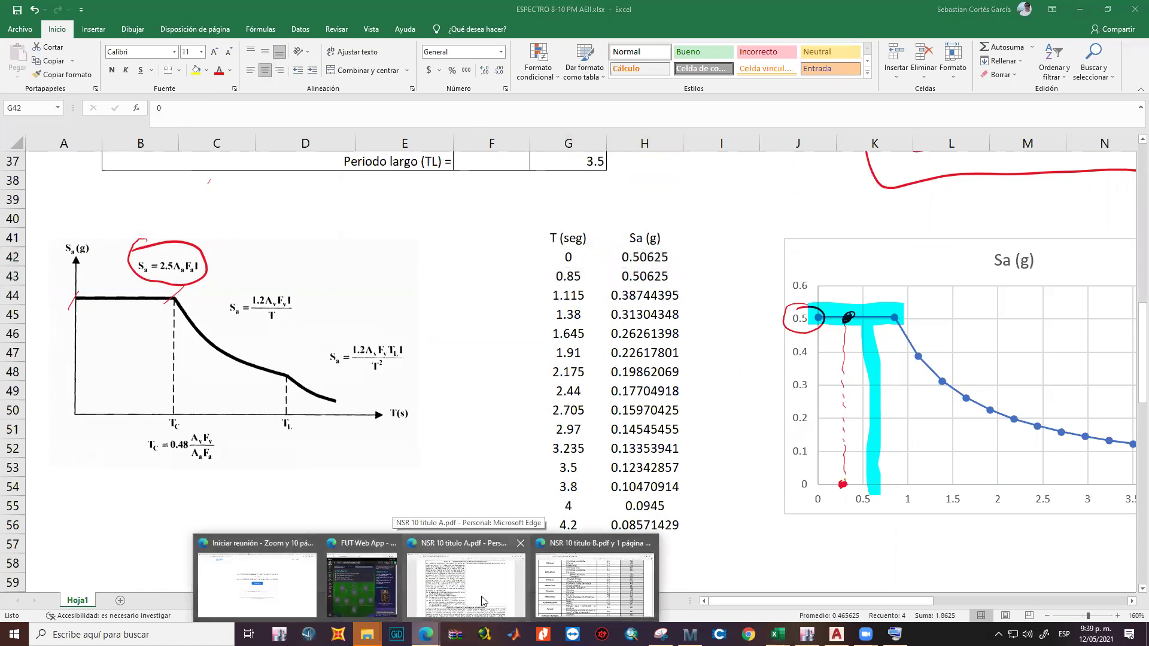
left_click(483, 599)
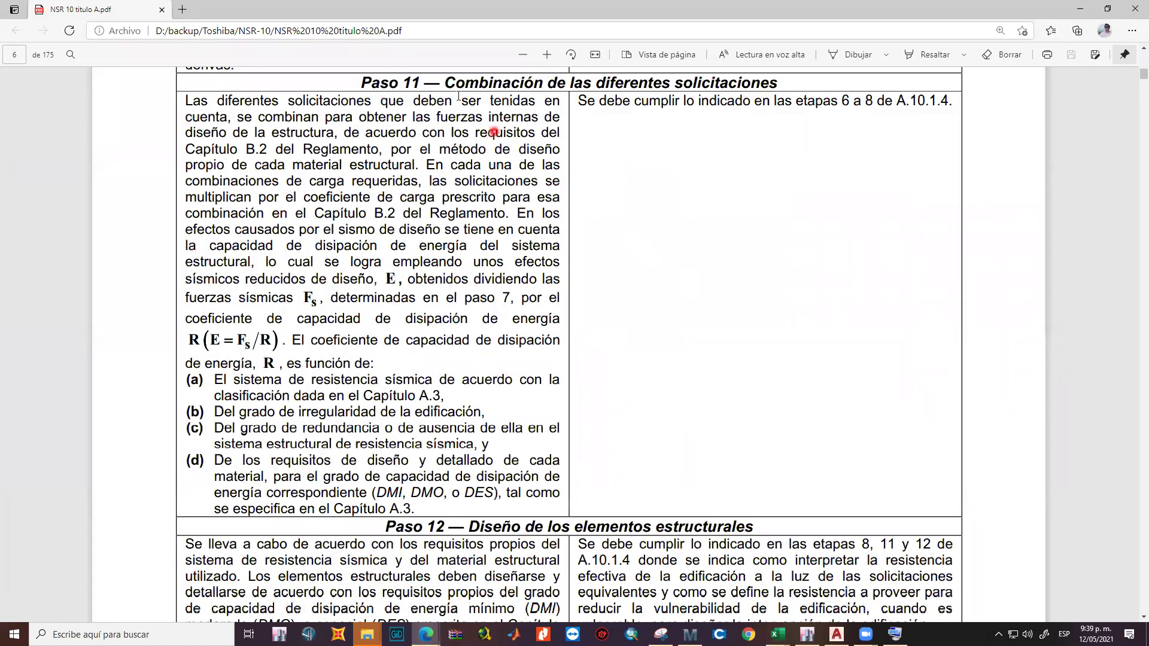
left_click_drag(361, 83, 778, 82)
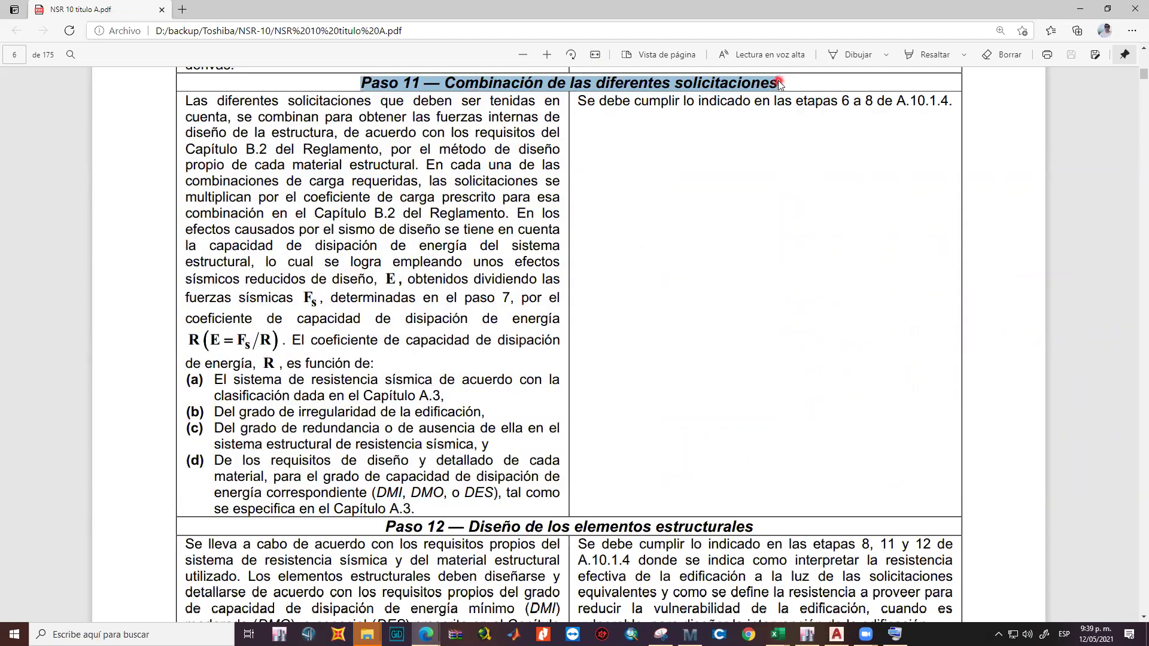
double_click(214, 340)
left_click(547, 349)
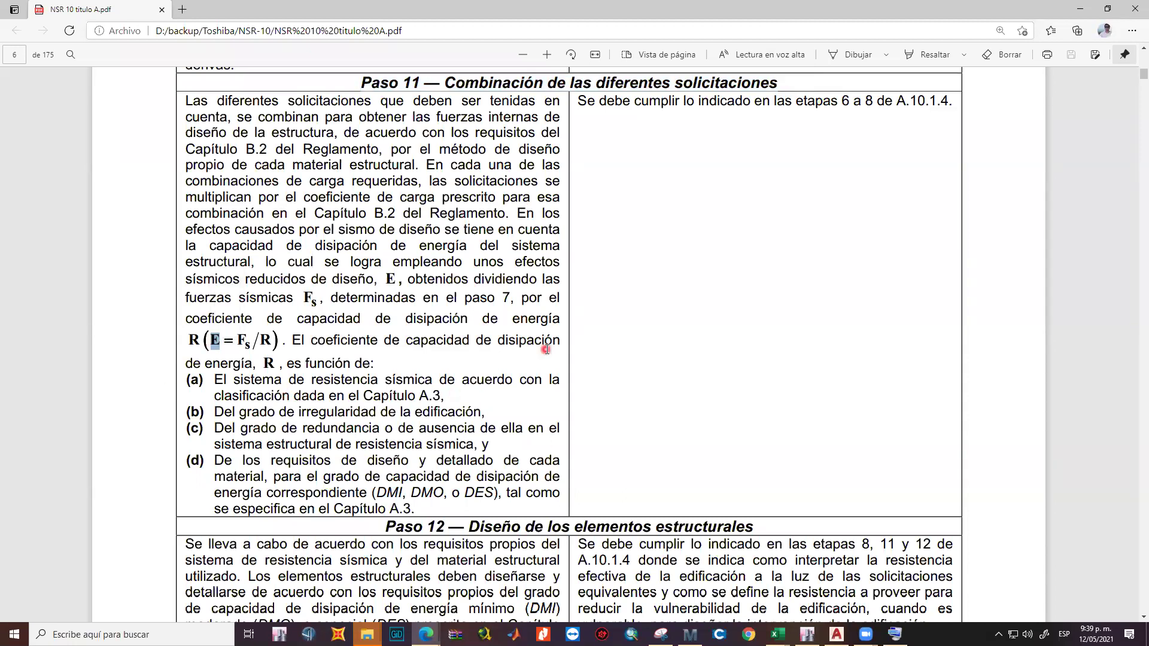
double_click(243, 340)
double_click(265, 340)
Switch back to the spectrum workbook in Excel and handwrite "Fuerza derivas" in black ink below the spectrum diagram.
mouse_move(777, 634)
left_click(881, 602)
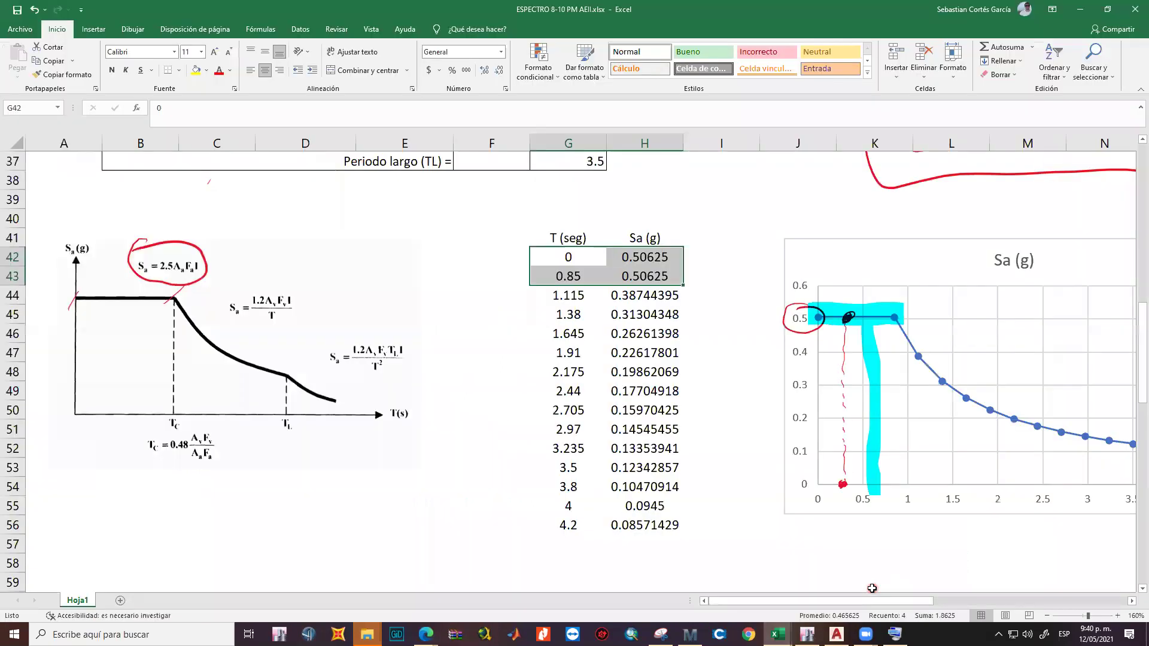
scroll(361, 541, "down", 2)
left_click(132, 416)
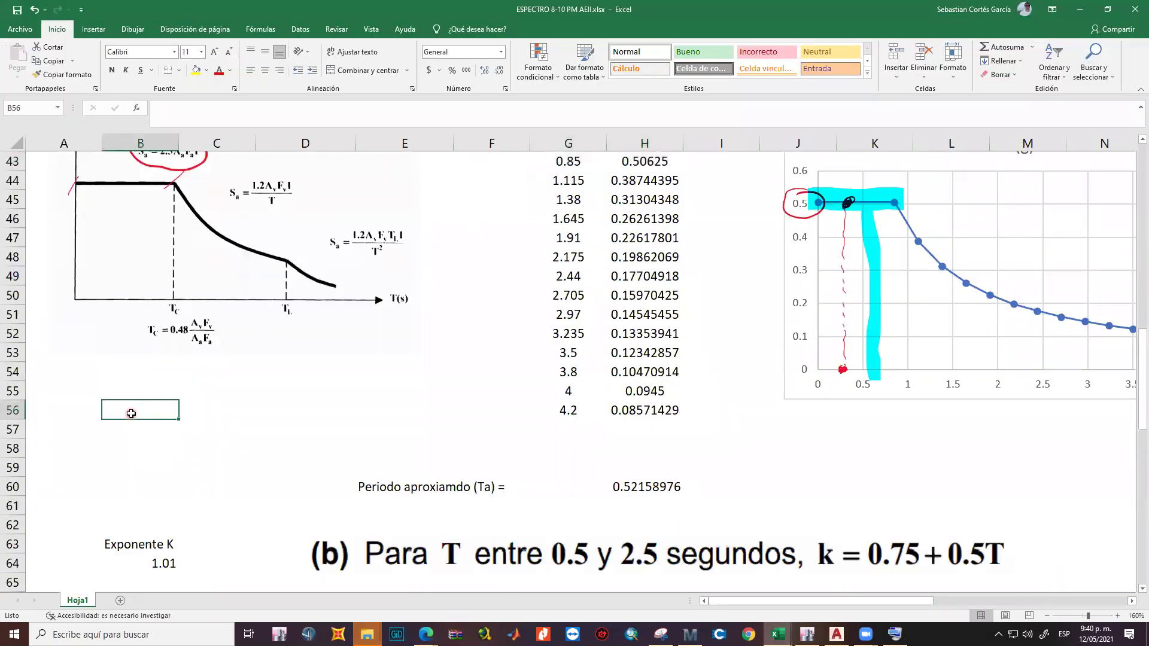
left_click(133, 29)
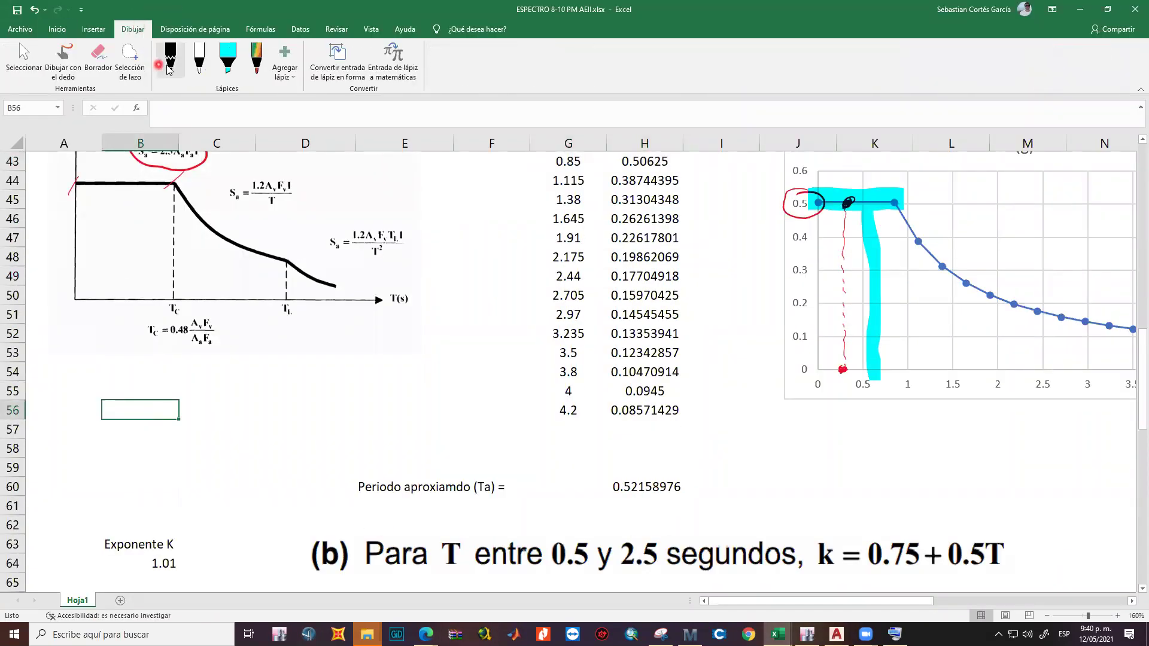
left_click(204, 72)
left_click(204, 72)
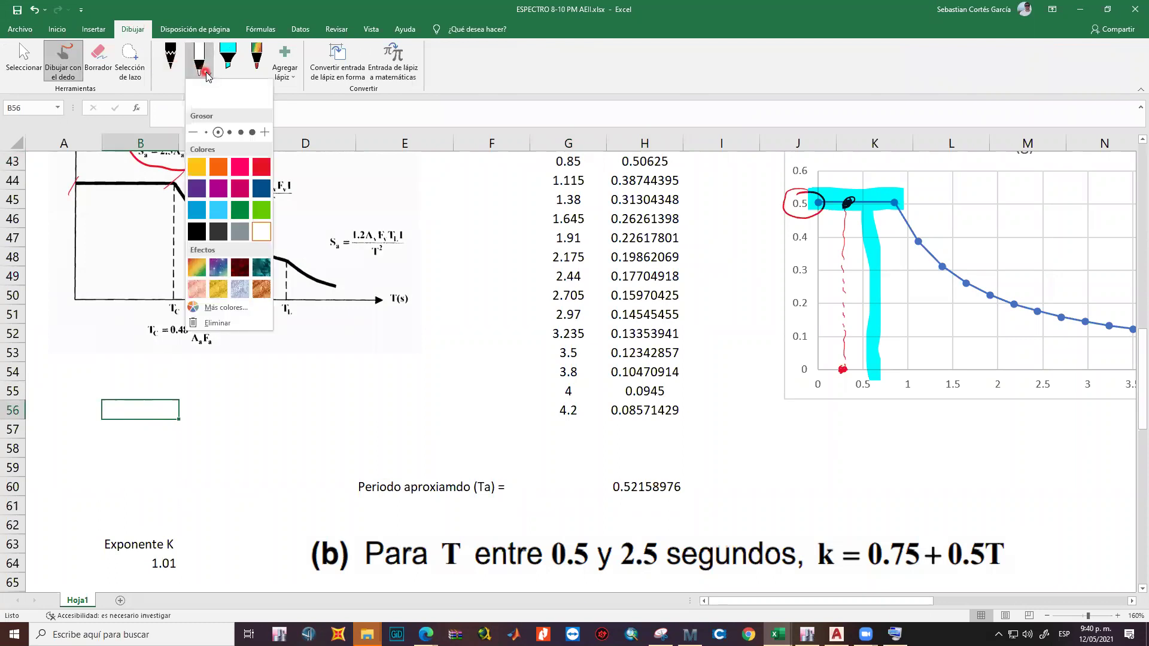
left_click(198, 231)
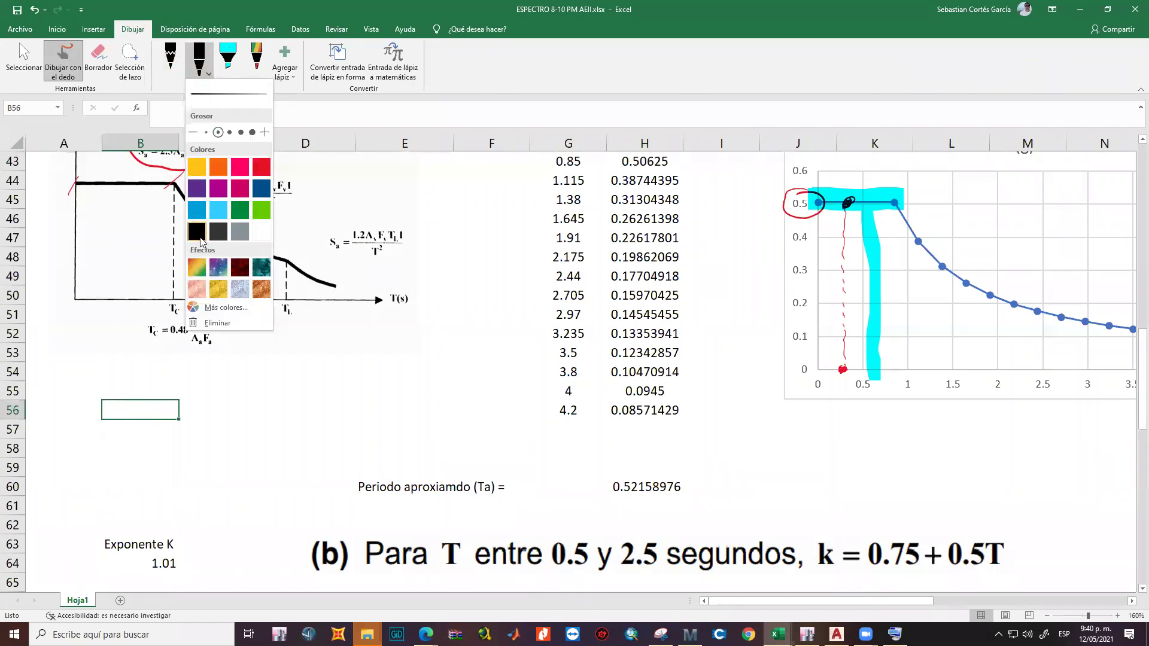
left_click(218, 329)
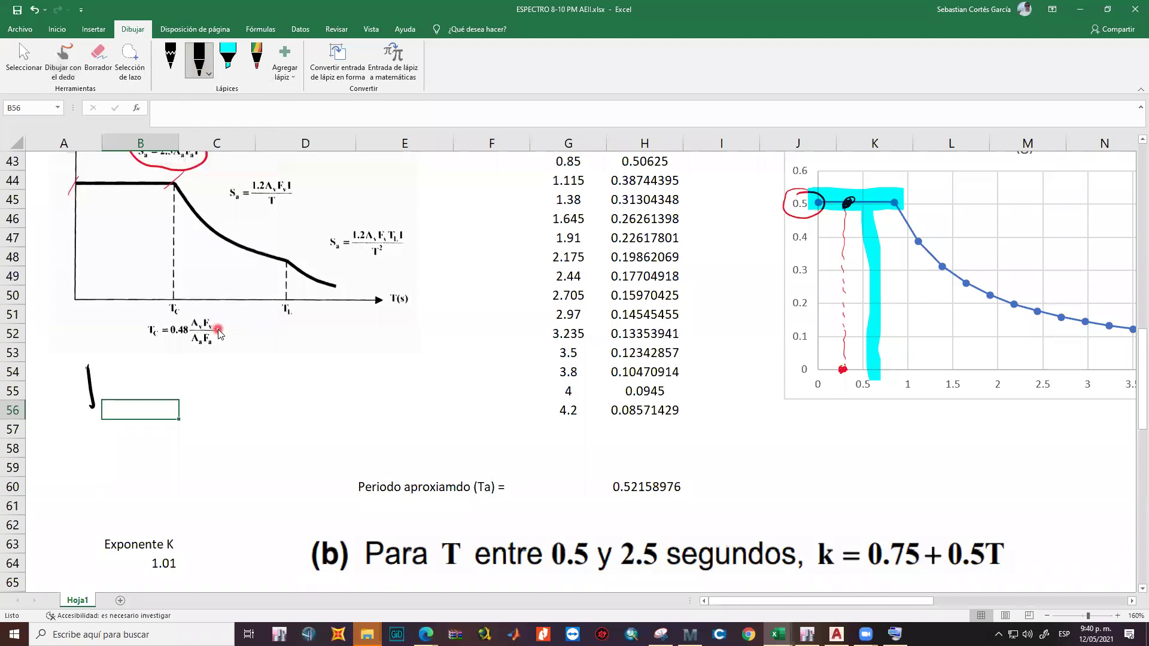
left_click_drag(107, 377, 125, 379)
left_click_drag(127, 388, 175, 393)
left_click_drag(182, 383, 177, 397)
mouse_move(222, 367)
left_mouse_down()
mouse_move(215, 383)
mouse_move(243, 382)
left_mouse_up()
mouse_move(247, 364)
left_mouse_down()
mouse_move(249, 381)
mouse_move(260, 374)
left_mouse_up()
left_click_drag(276, 356, 297, 366)
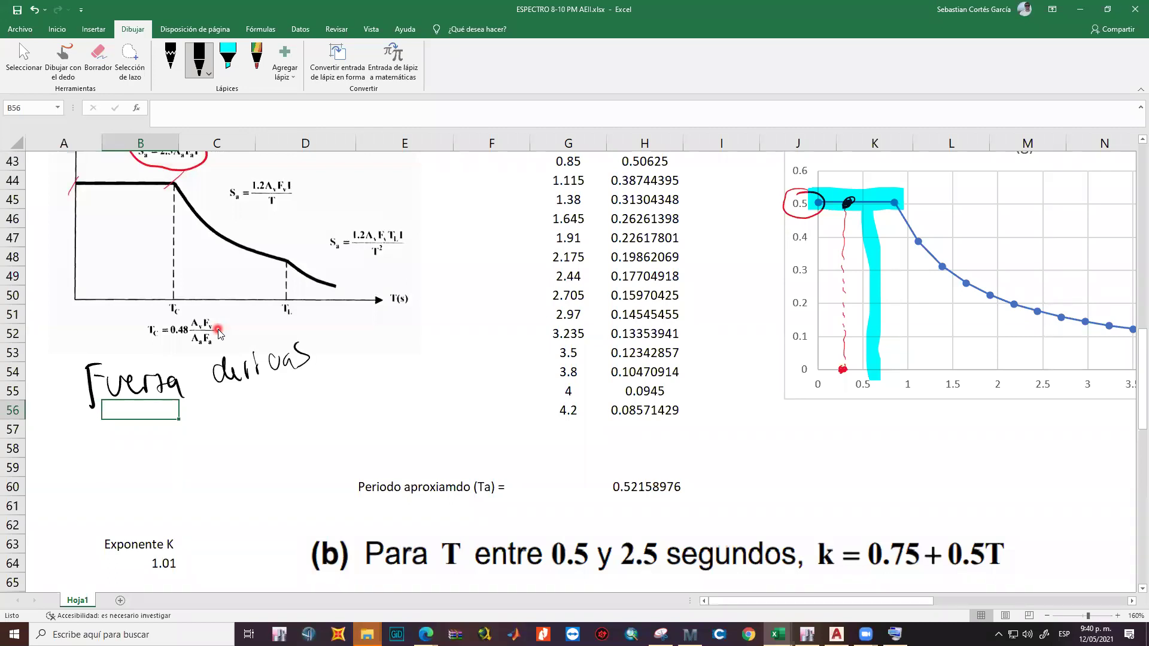
Box the 0.50625 Sa value in black ink and handwrite "=> Sa" after "Fuerza derivas".
mouse_move(614, 157)
left_mouse_down()
mouse_move(658, 175)
mouse_move(666, 155)
mouse_move(610, 163)
left_mouse_up()
left_click_drag(366, 353, 360, 376)
mouse_move(413, 331)
left_mouse_down()
mouse_move(392, 358)
mouse_move(429, 361)
left_mouse_up()
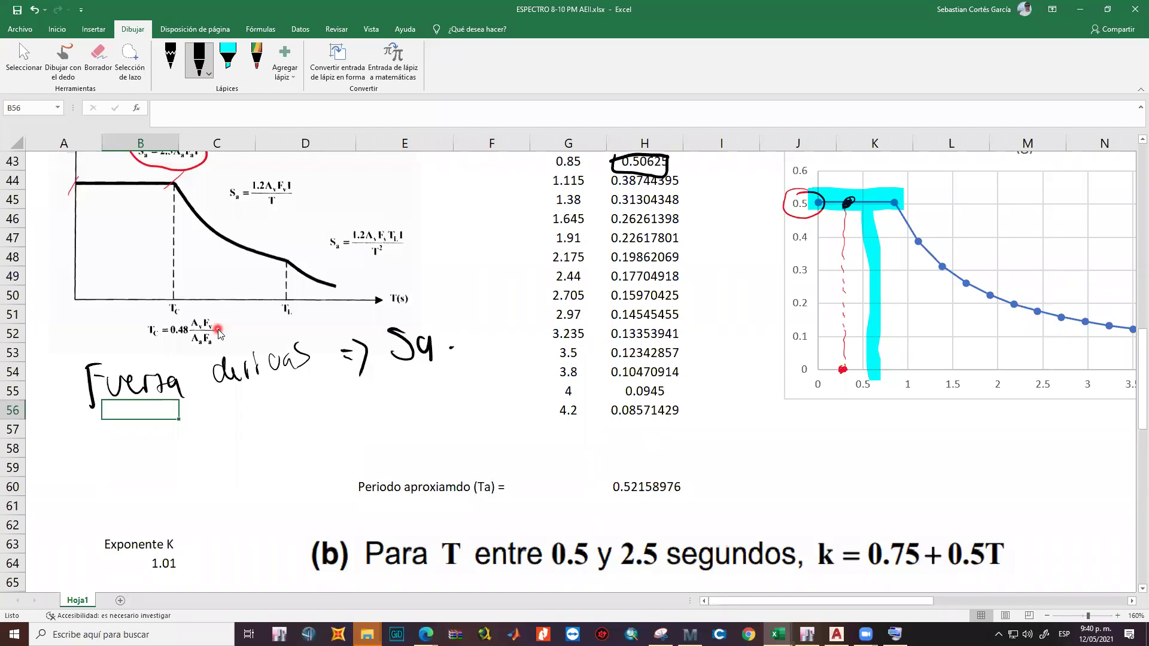
Handwrite "Fuerza para diseño => Sa/R" in black ink below the drift force note.
left_click_drag(99, 451, 106, 487)
mouse_move(91, 455)
left_mouse_down()
mouse_move(104, 445)
mouse_move(124, 476)
left_mouse_up()
mouse_move(133, 468)
left_mouse_down()
mouse_move(155, 460)
mouse_move(223, 473)
mouse_move(236, 452)
mouse_move(252, 454)
mouse_move(270, 413)
mouse_move(282, 440)
left_mouse_up()
mouse_move(294, 425)
left_mouse_down()
mouse_move(288, 437)
mouse_move(311, 427)
left_mouse_up()
left_click_drag(315, 423, 321, 420)
left_click_drag(322, 424, 320, 425)
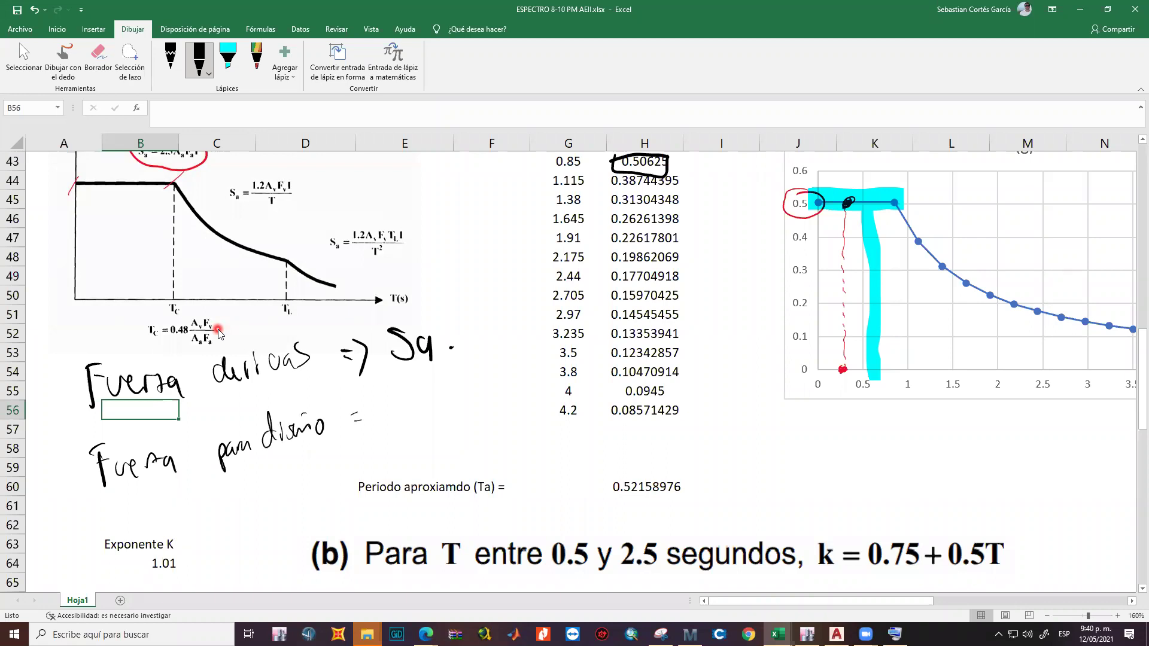
mouse_move(410, 393)
left_mouse_down()
mouse_move(410, 409)
mouse_move(433, 409)
left_mouse_up()
mouse_move(451, 373)
left_mouse_down()
mouse_move(439, 438)
mouse_move(460, 400)
left_mouse_up()
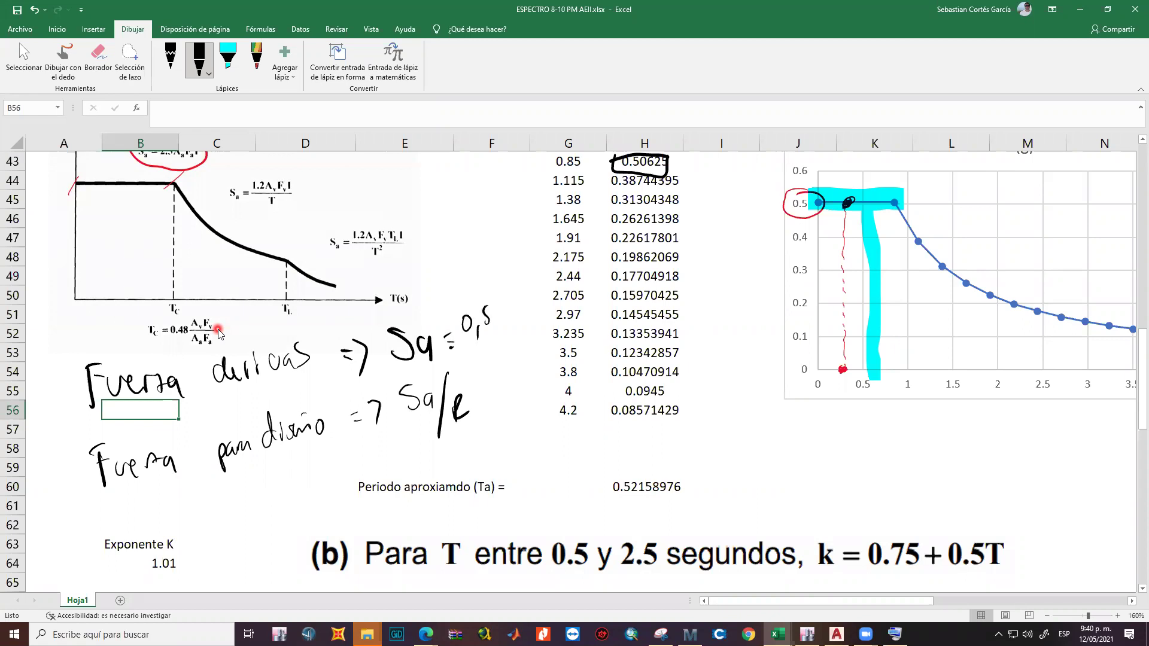
Handwrite "= 0,50625" after the drift Sa and "= 0,50625/" after the design Sa/R, leaving the divisor blank.
left_click_drag(515, 302, 521, 308)
left_click_drag(525, 299, 524, 305)
left_click_drag(492, 377, 491, 387)
left_click_drag(502, 381, 500, 390)
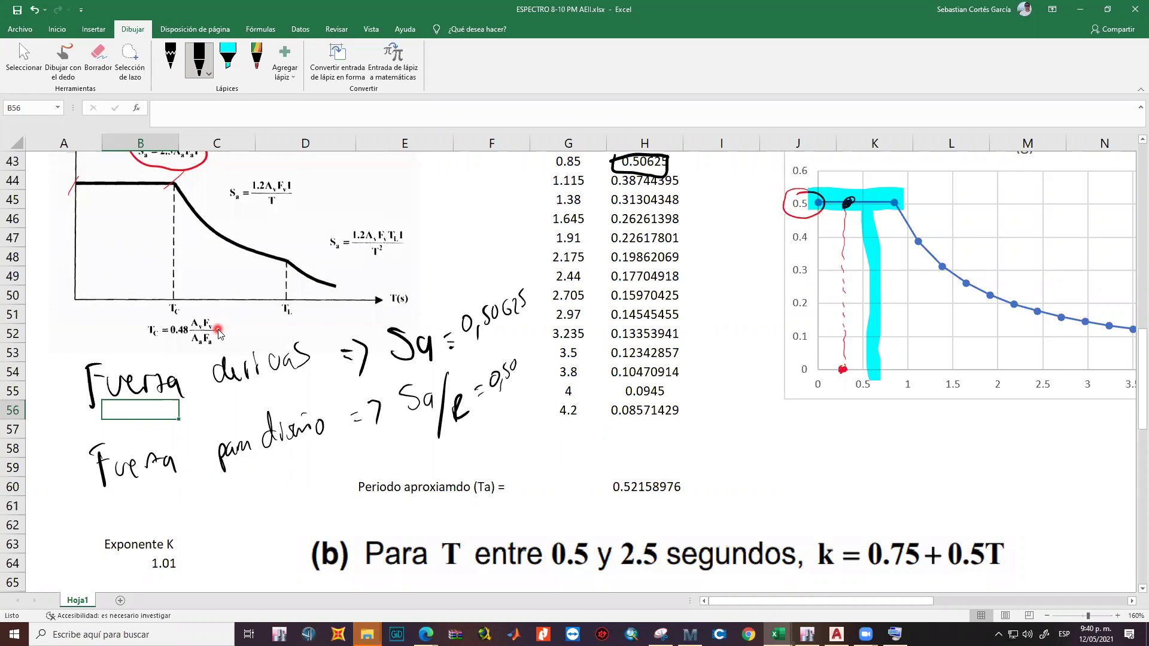
left_click_drag(555, 347, 515, 417)
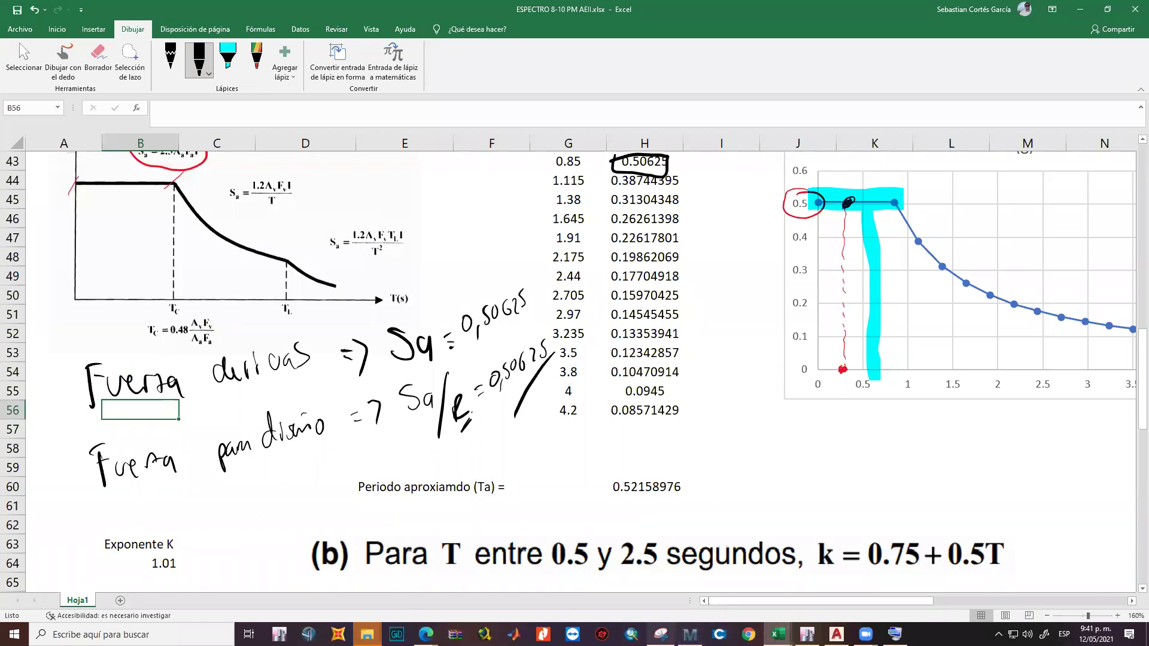
Switch to the NSR 10 titulo A PDF in Edge and find Tabla A.3-3 on moment-resisting frame systems.
mouse_move(426, 634)
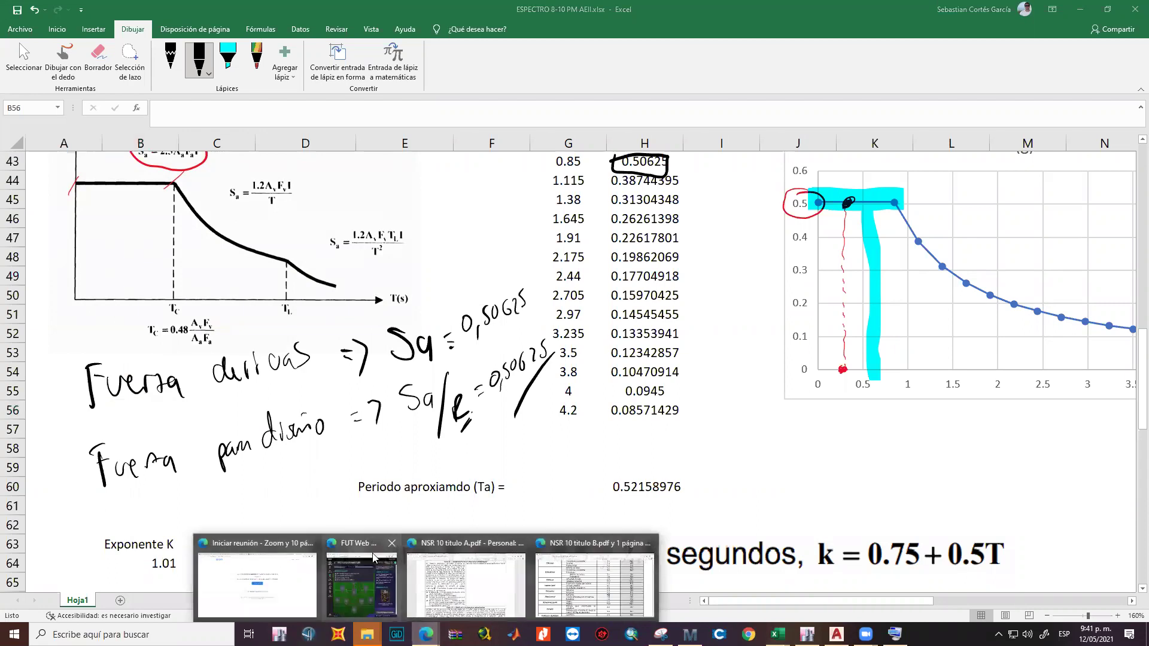
left_click(450, 561)
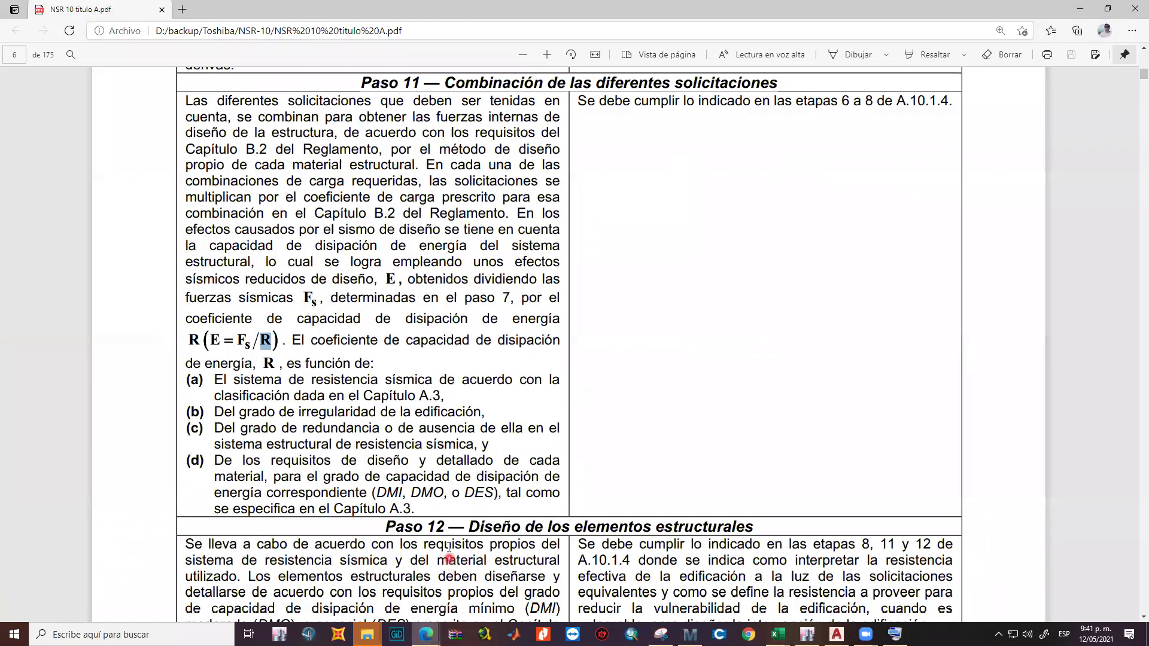
scroll(569, 351, "down", 20)
scroll(644, 395, "down", 20)
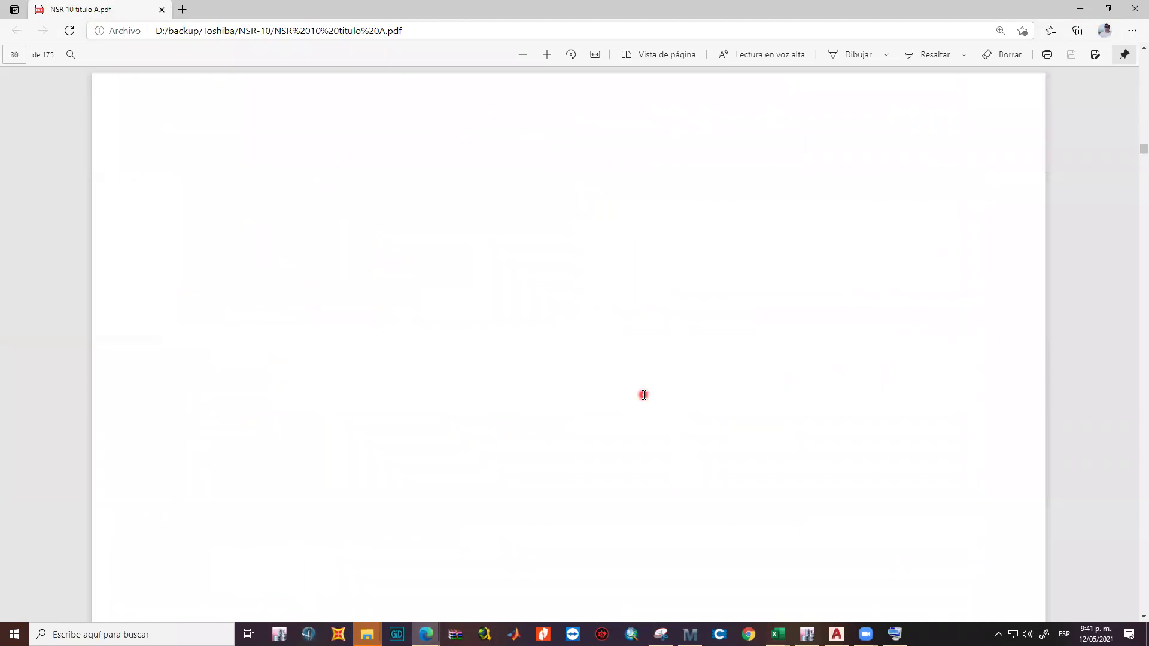
scroll(643, 395, "up", 20)
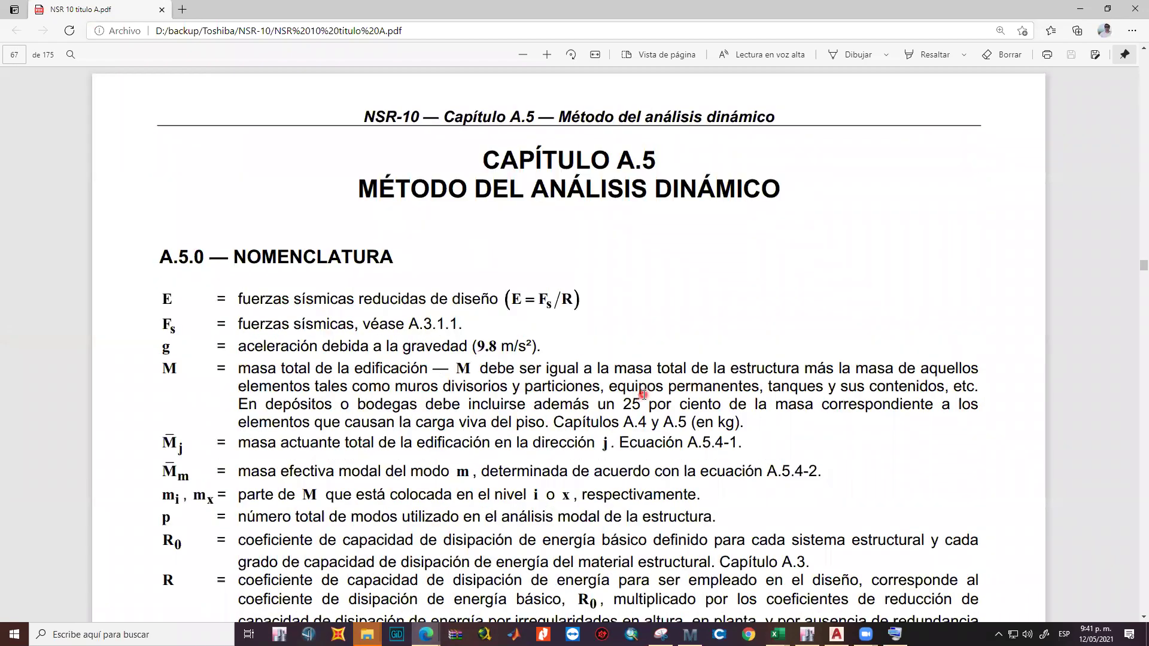
scroll(643, 395, "up", 20)
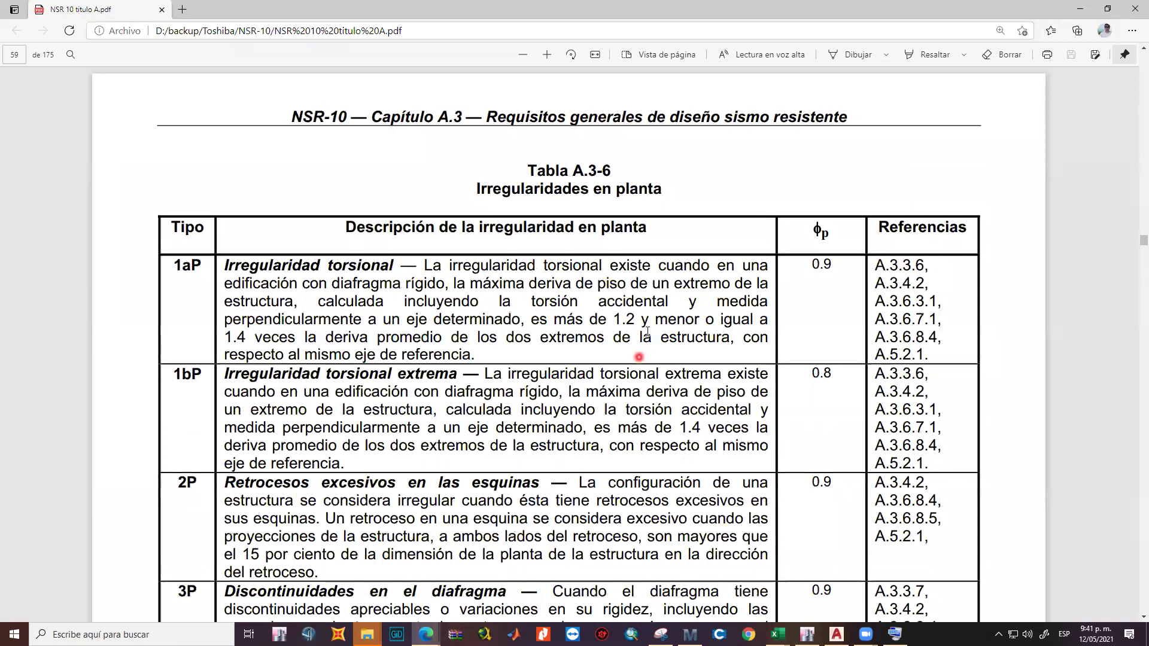
scroll(596, 222, "up", 15)
scroll(590, 211, "up", 5)
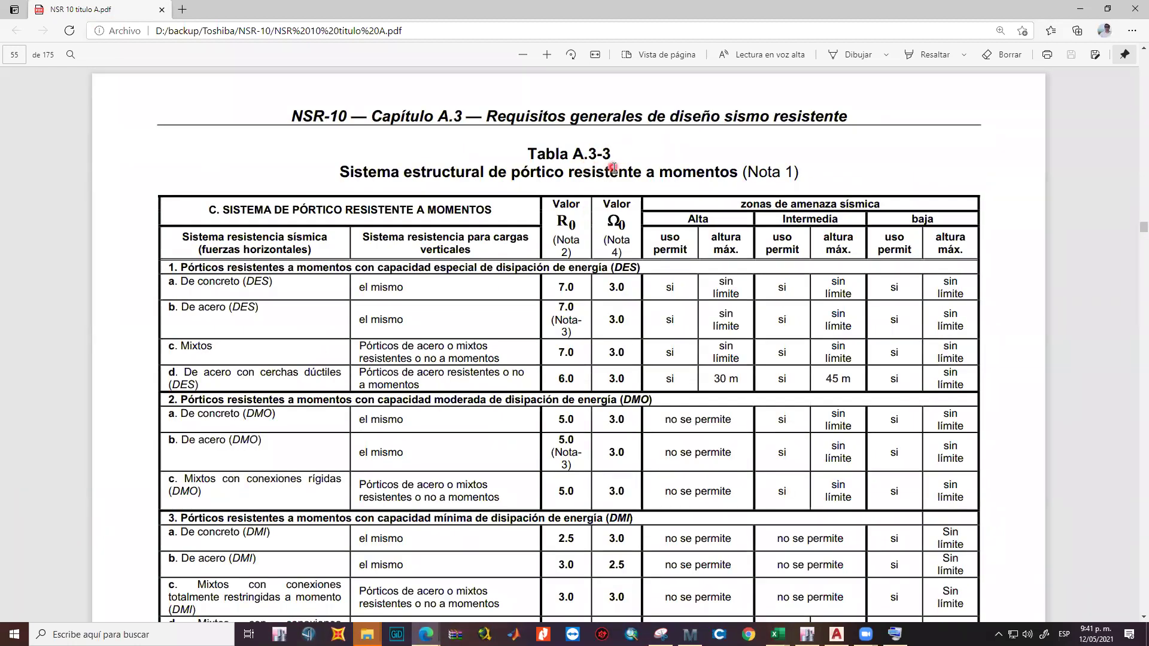
Examine the R0 value for concrete frames with moderate energy dissipation (DMO) in Tabla A.3-3.
left_click_drag(223, 209, 492, 211)
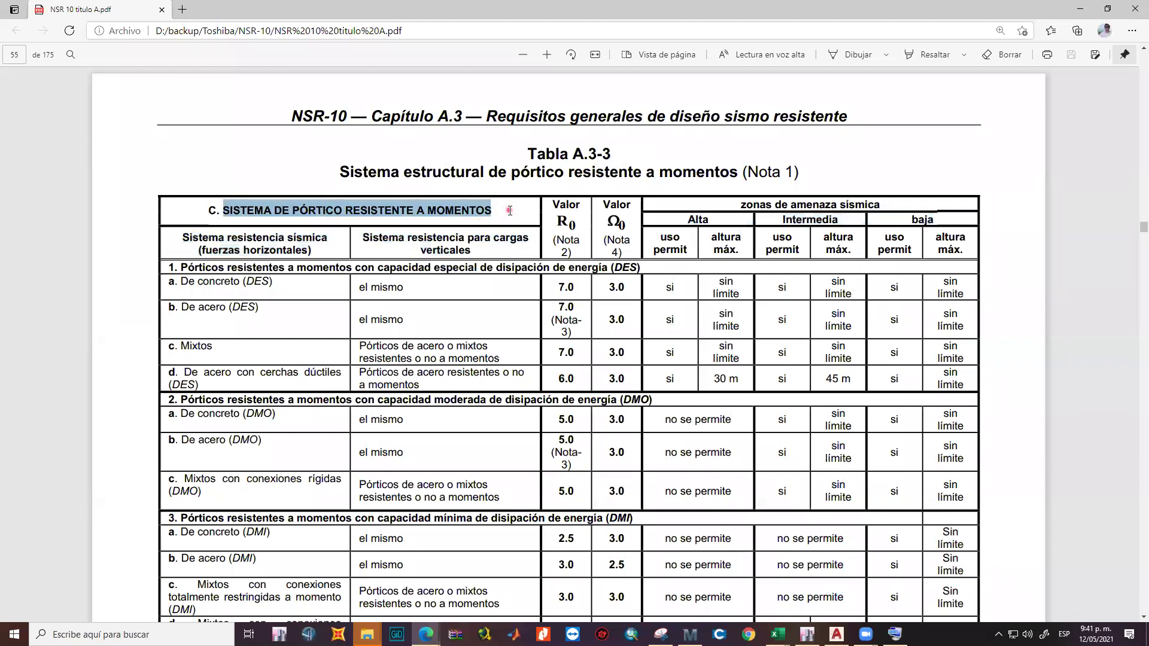
left_click_drag(624, 401, 653, 401)
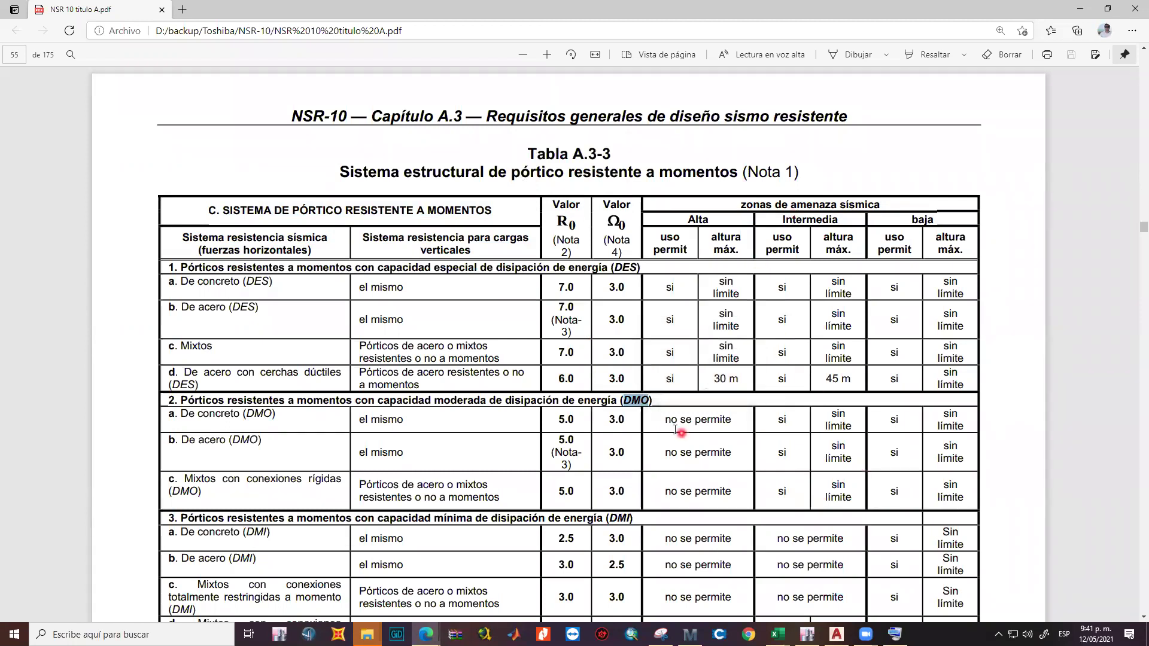
left_click_drag(180, 417, 572, 432)
right_click(573, 431)
left_click(573, 425)
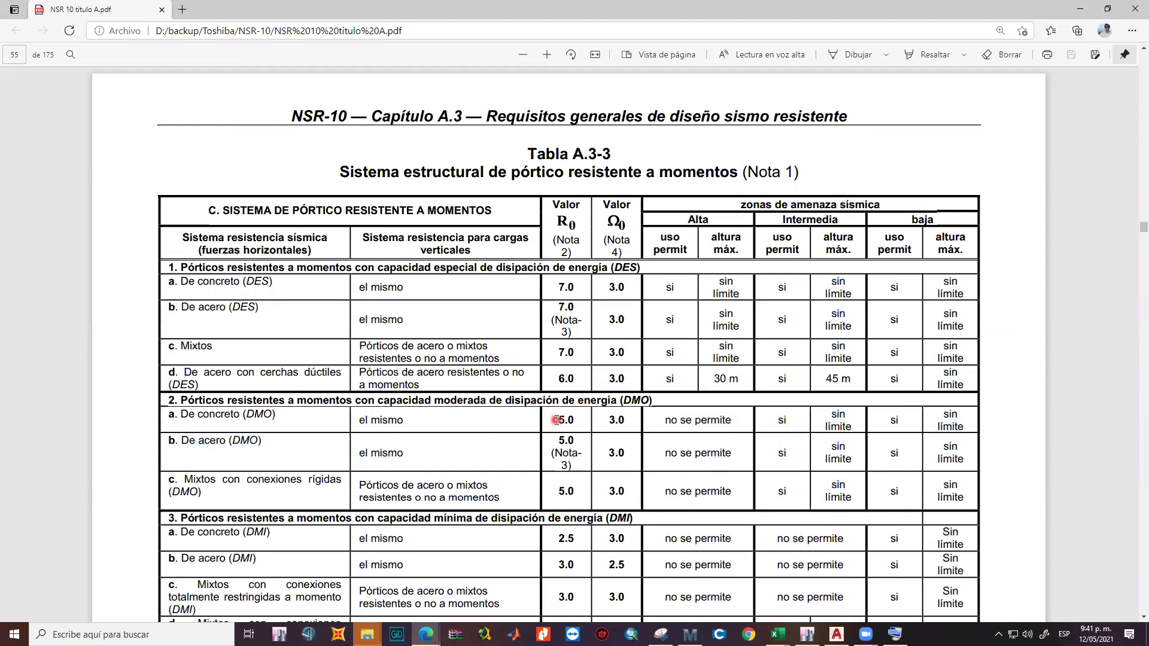
left_click_drag(557, 419, 585, 421)
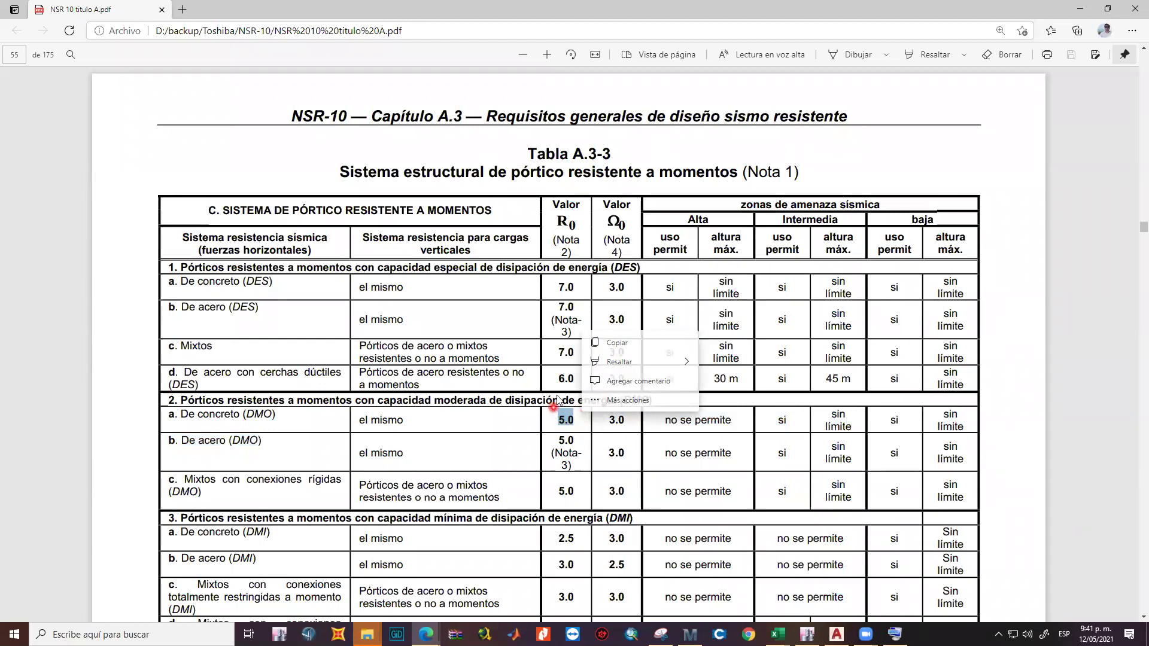
left_click_drag(566, 221, 576, 233)
left_click(572, 226)
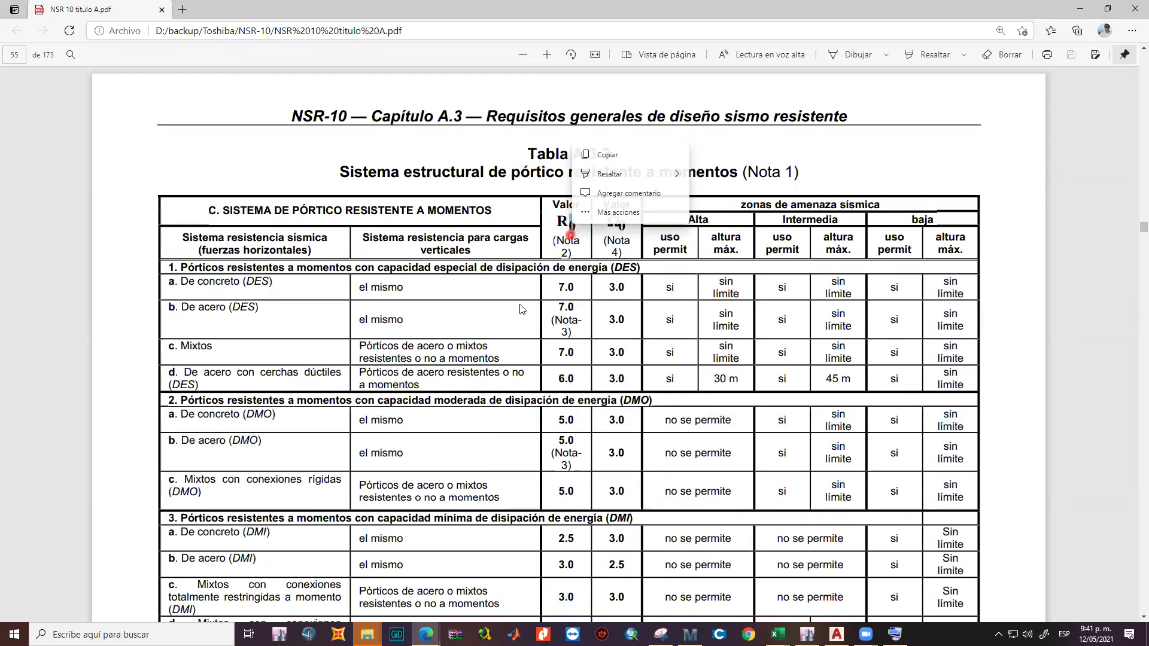
Find item (f) of the A.3.1.1 design procedure, which defines the energy dissipation coefficient R.
scroll(533, 299, "up", 20)
scroll(547, 337, "up", 20)
scroll(565, 348, "up", 20)
scroll(567, 352, "up", 15)
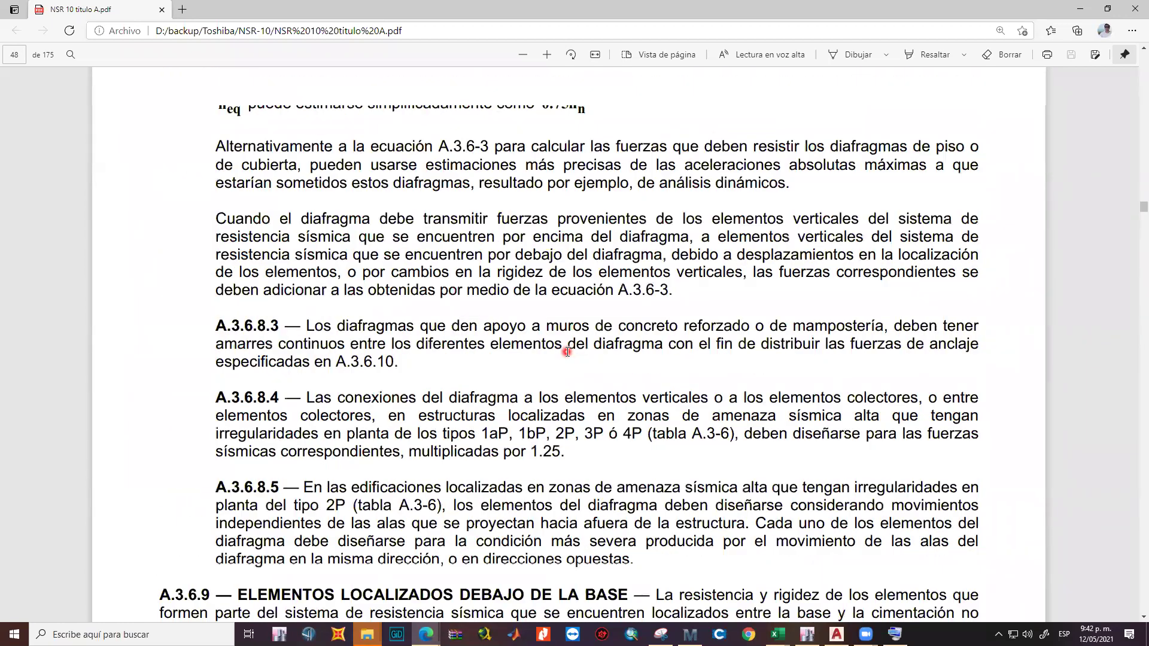
scroll(567, 352, "up", 20)
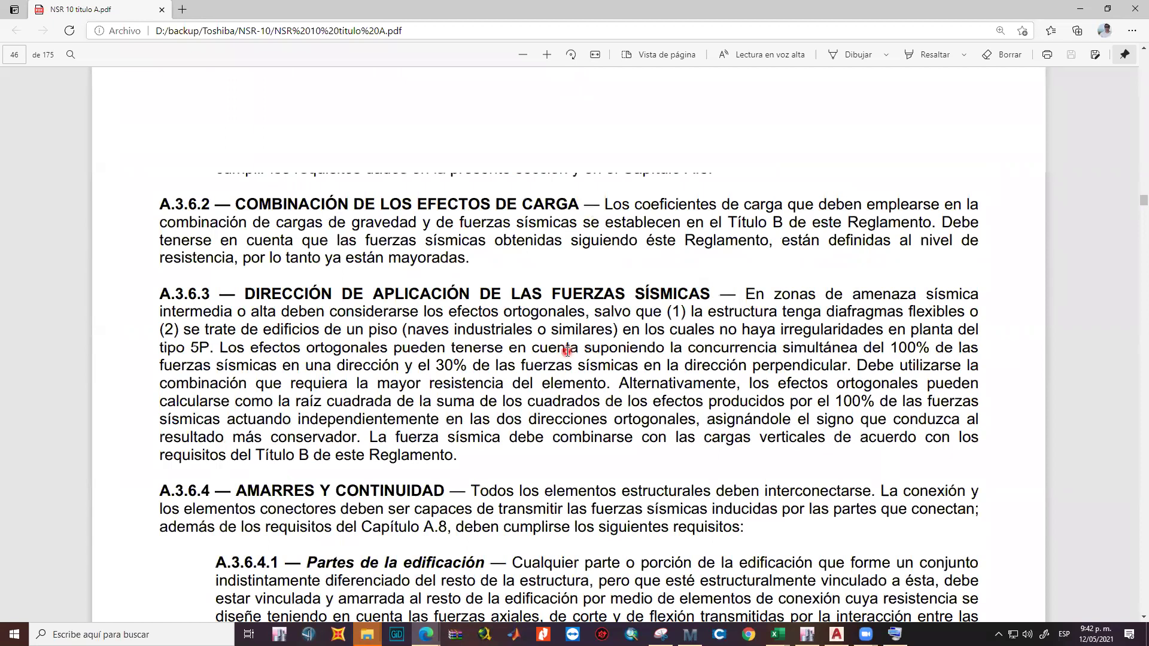
scroll(567, 351, "up", 20)
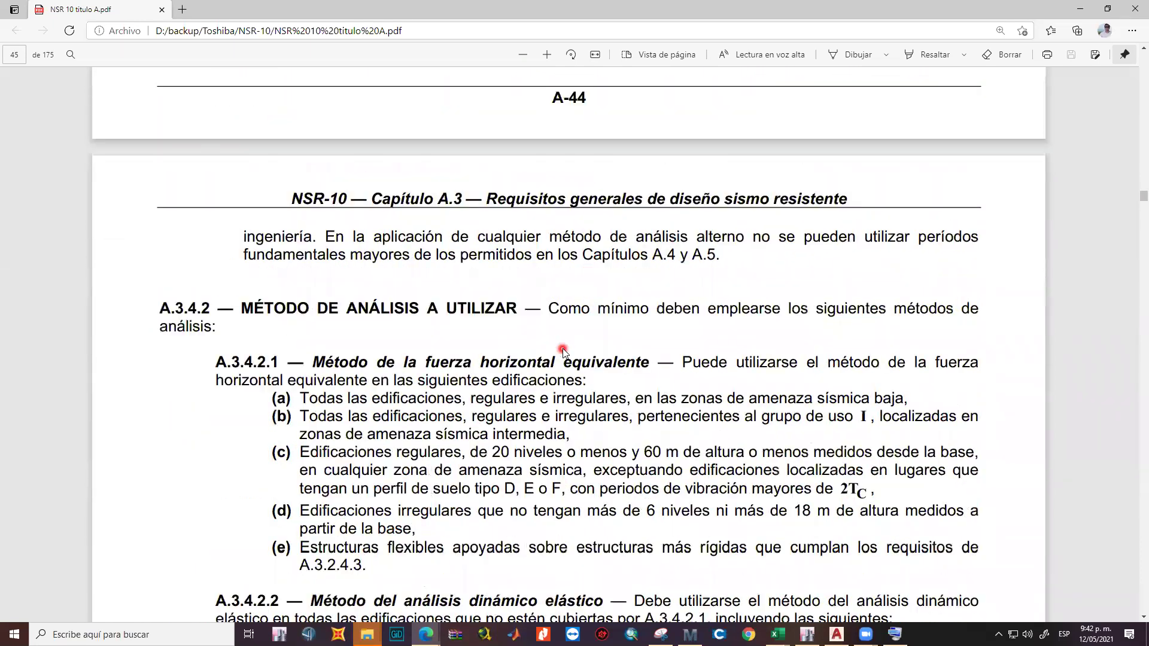
scroll(562, 352, "up", 15)
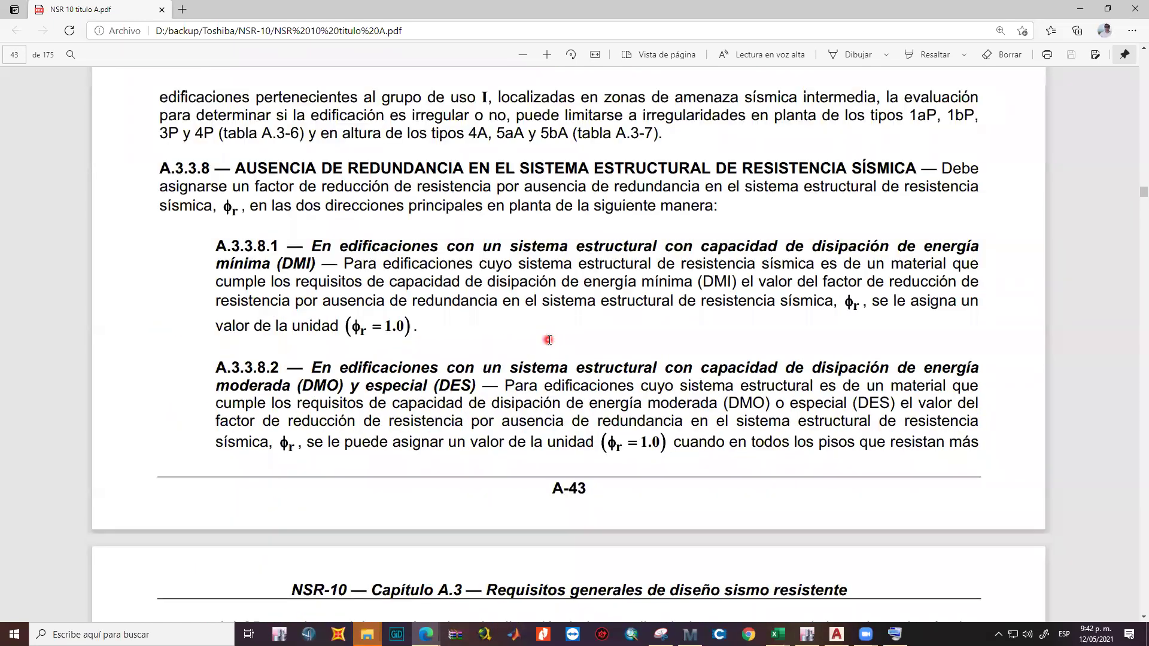
scroll(549, 340, "up", 20)
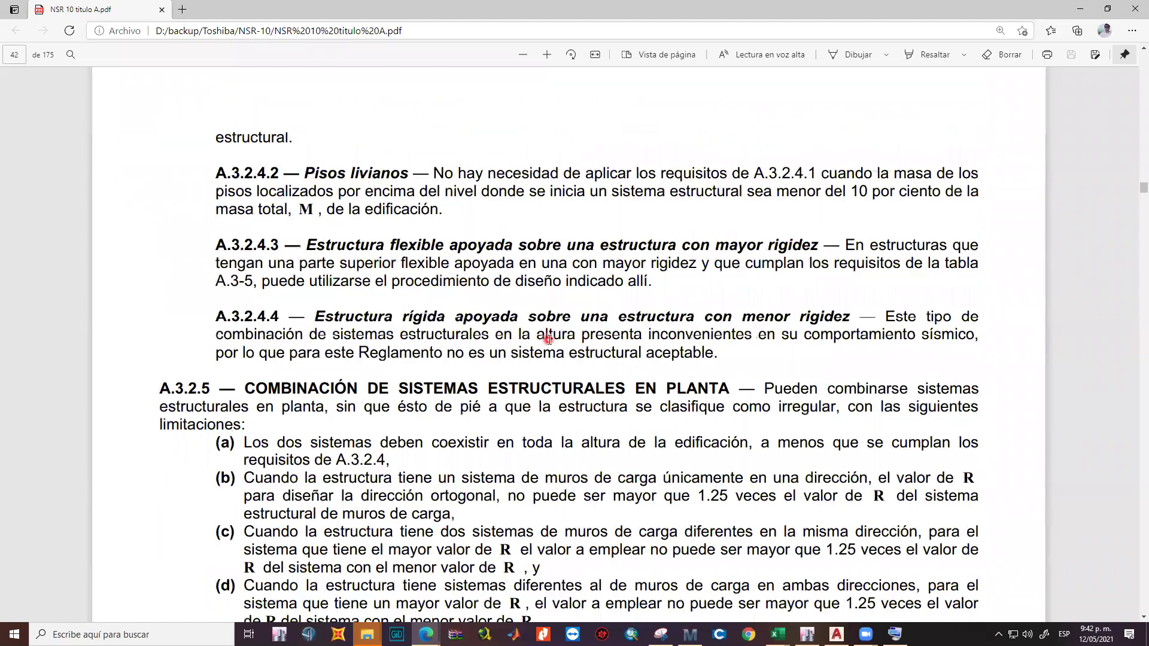
scroll(549, 340, "up", 10)
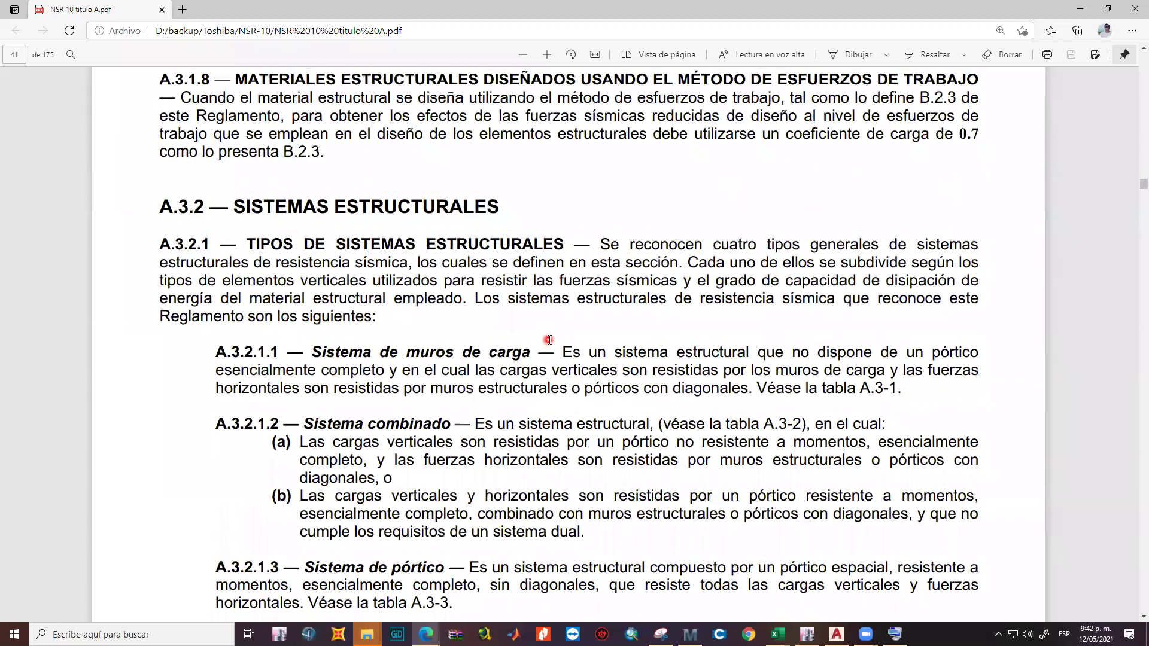
scroll(549, 340, "up", 10)
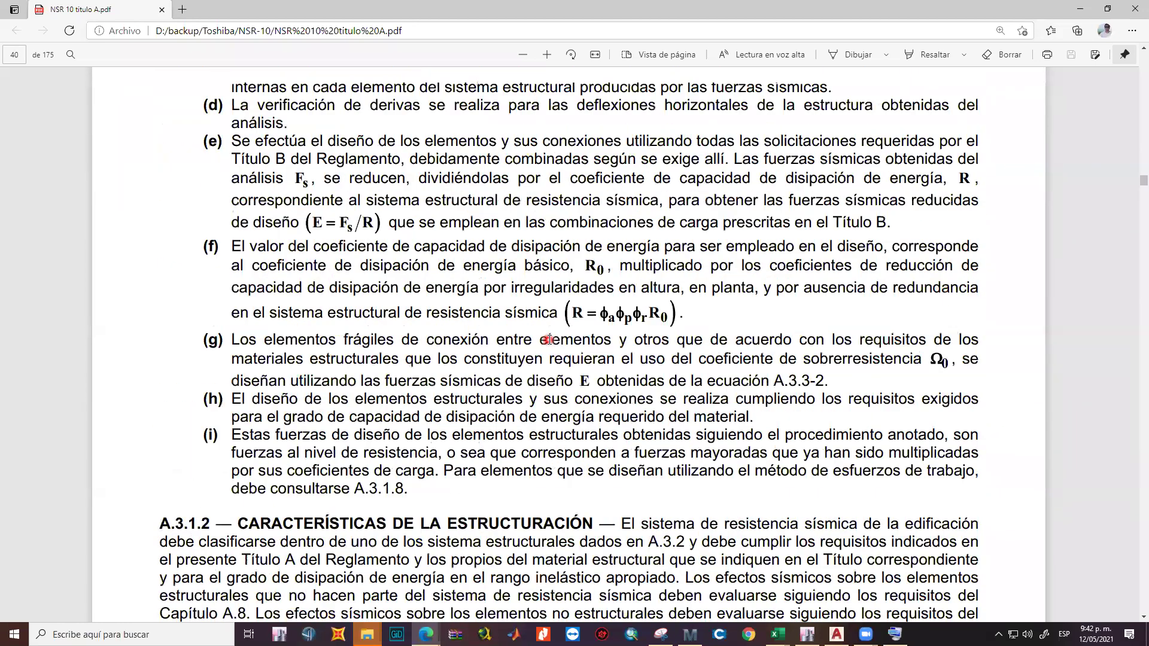
scroll(549, 340, "up", 8)
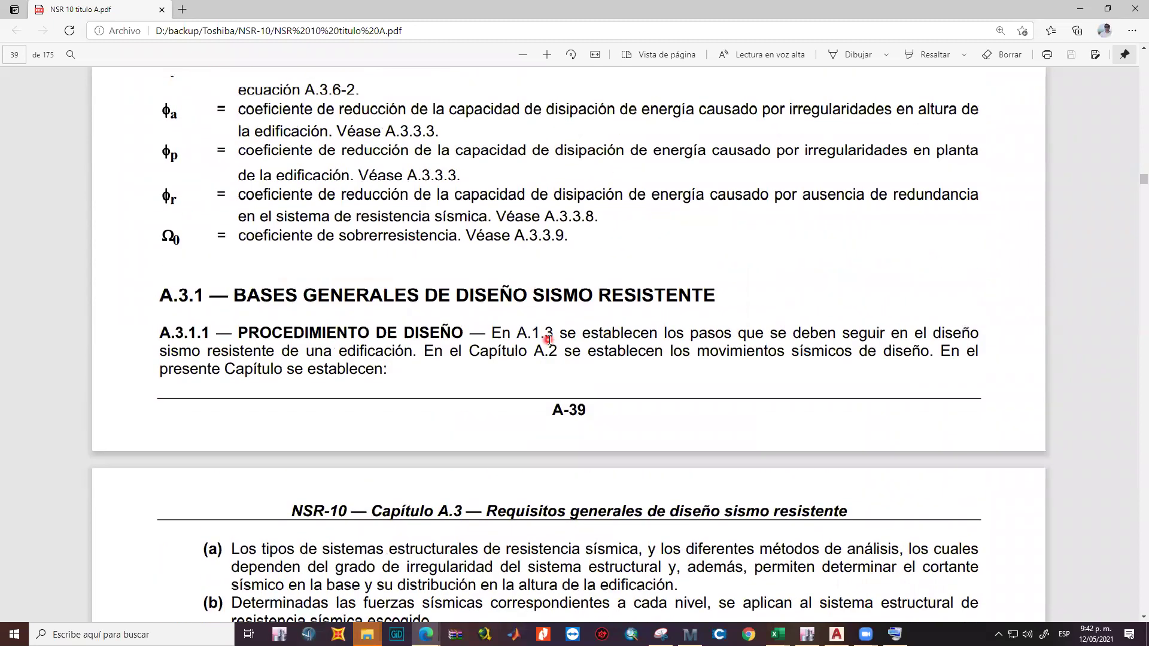
scroll(549, 340, "down", 9)
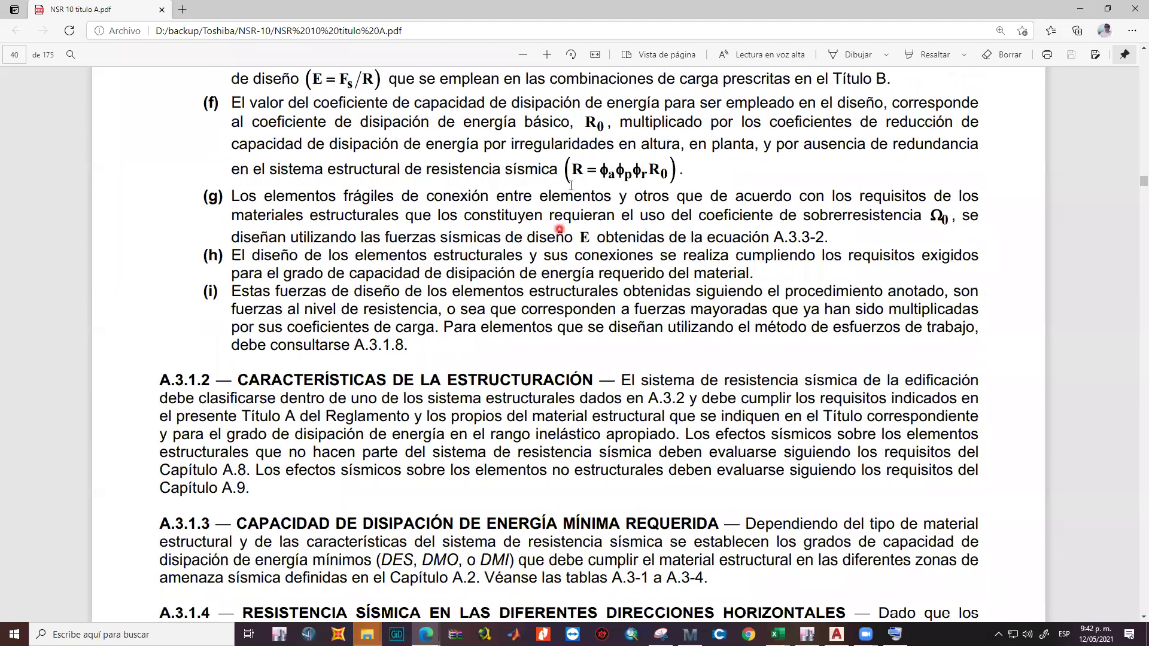
Examine the irregularity, redundancy and R0 terms of the formula R = ϕa ϕp ϕr R0 in item (f).
left_click_drag(576, 170, 660, 172)
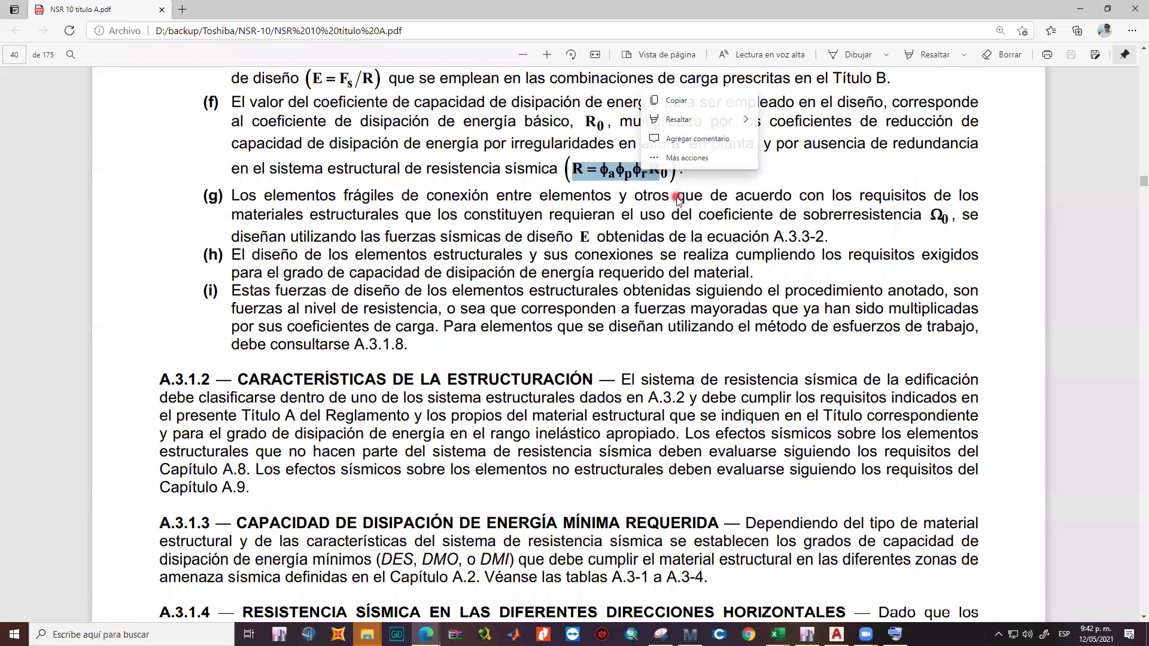
left_click(591, 167)
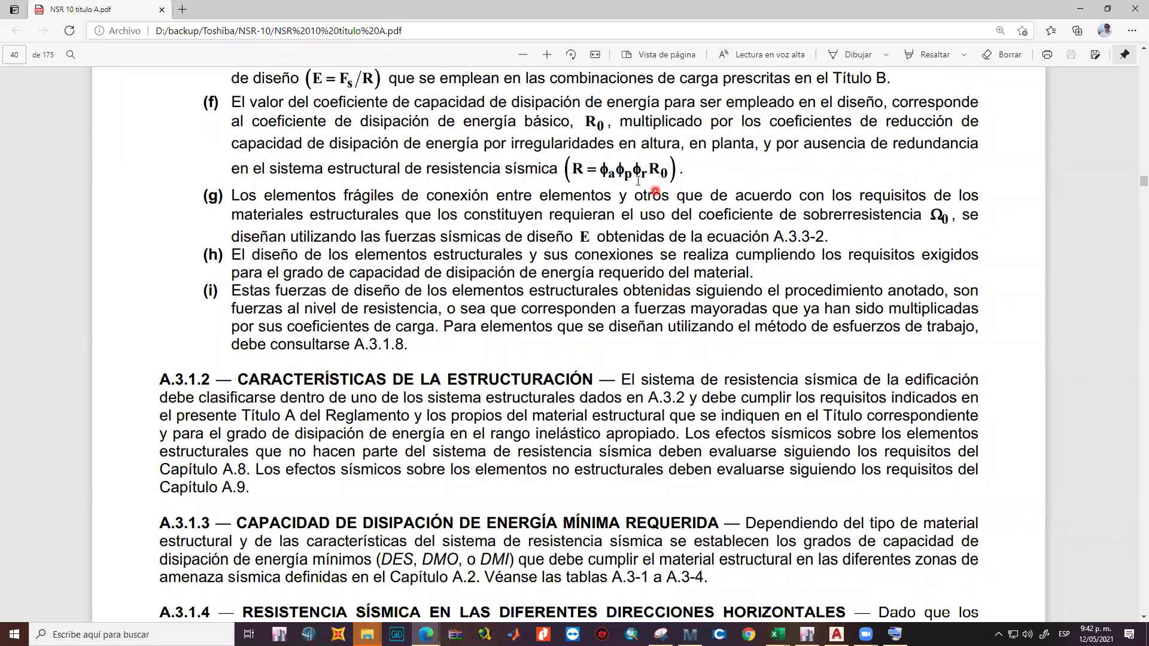
left_click_drag(598, 170, 618, 190)
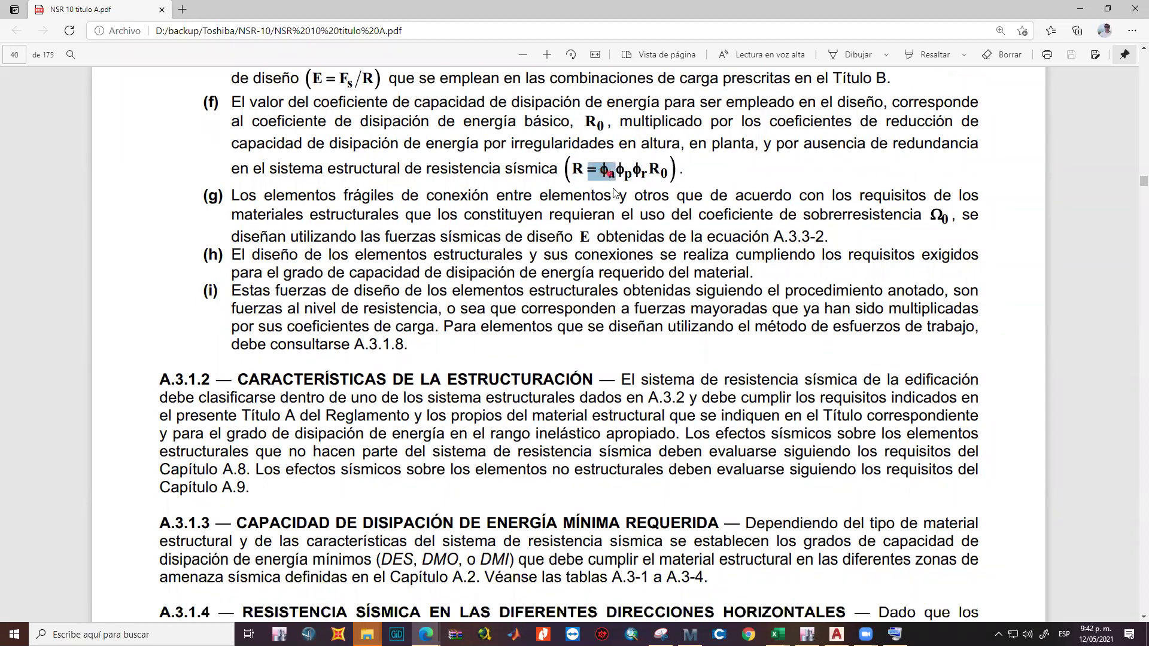
left_click(613, 179)
left_click_drag(571, 169, 664, 171)
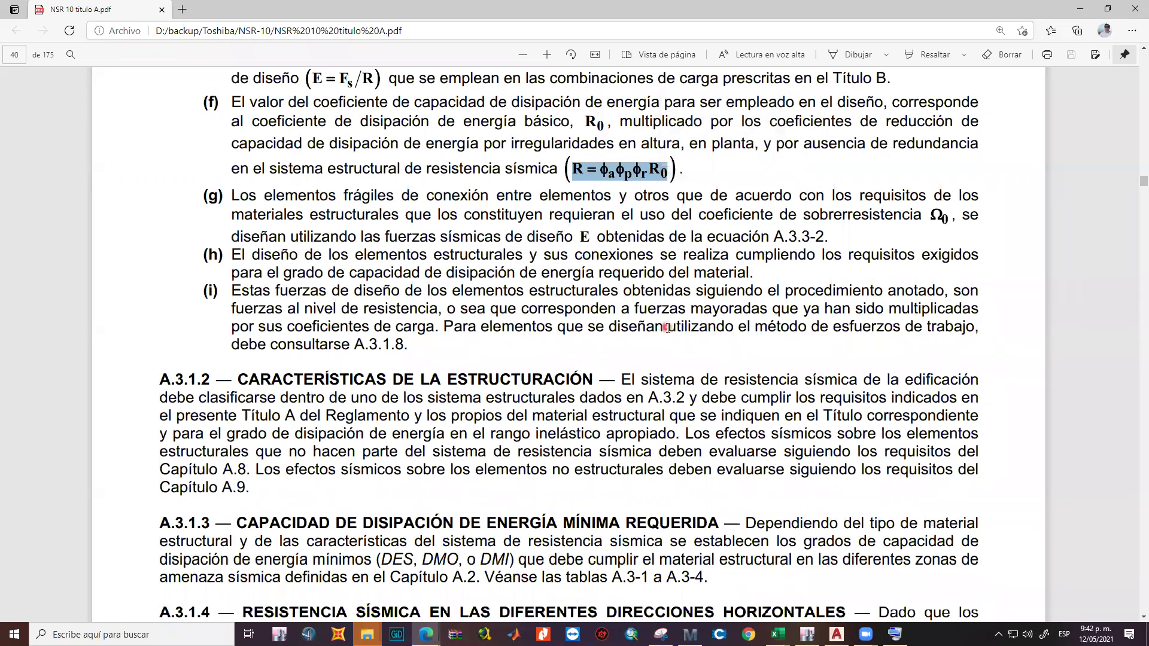
left_click(613, 172)
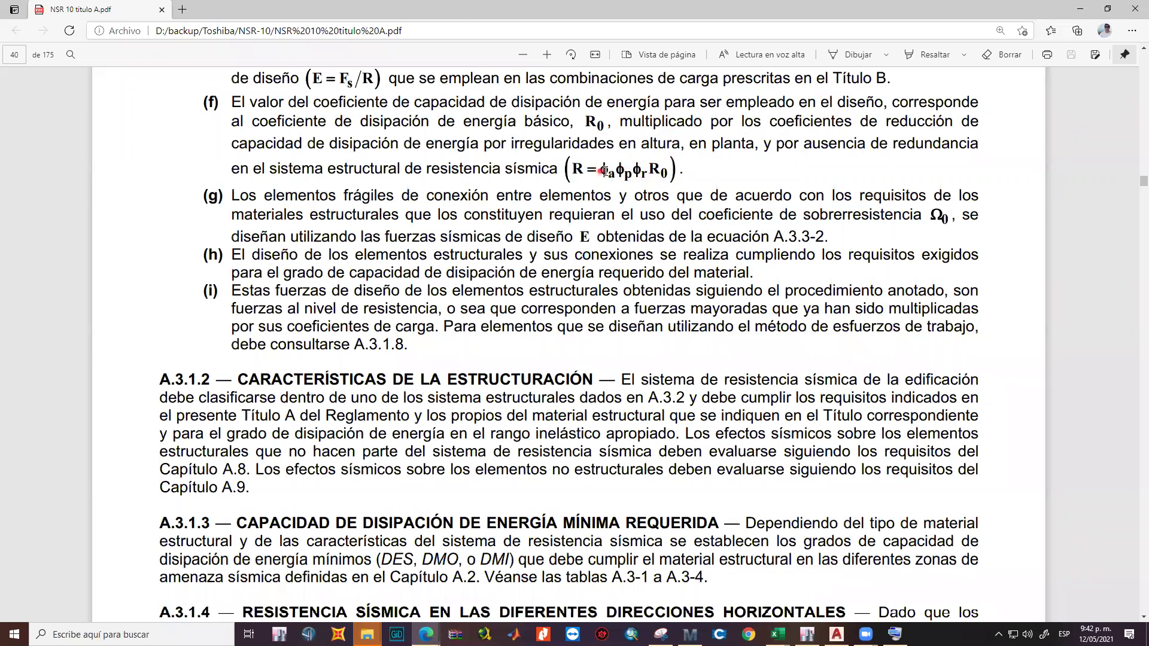
left_click_drag(600, 173, 674, 172)
right_click(675, 172)
left_click(613, 177)
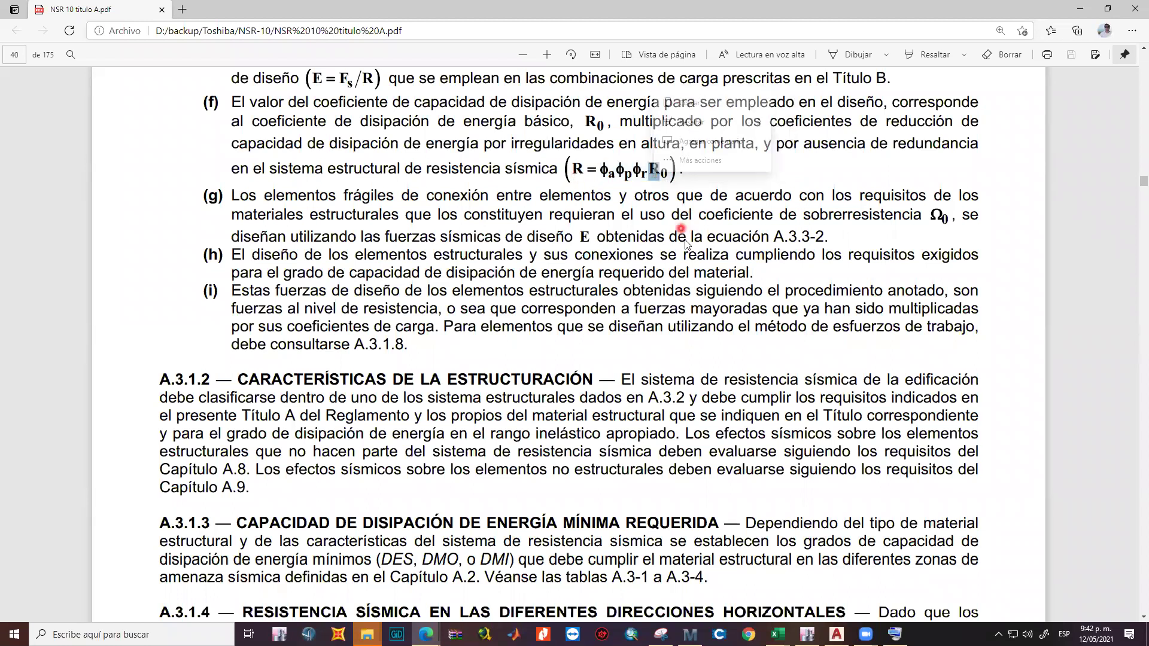
left_click(717, 304)
Switch to the house drawing in AutoCAD and examine the first and second floor plans.
left_click(837, 635)
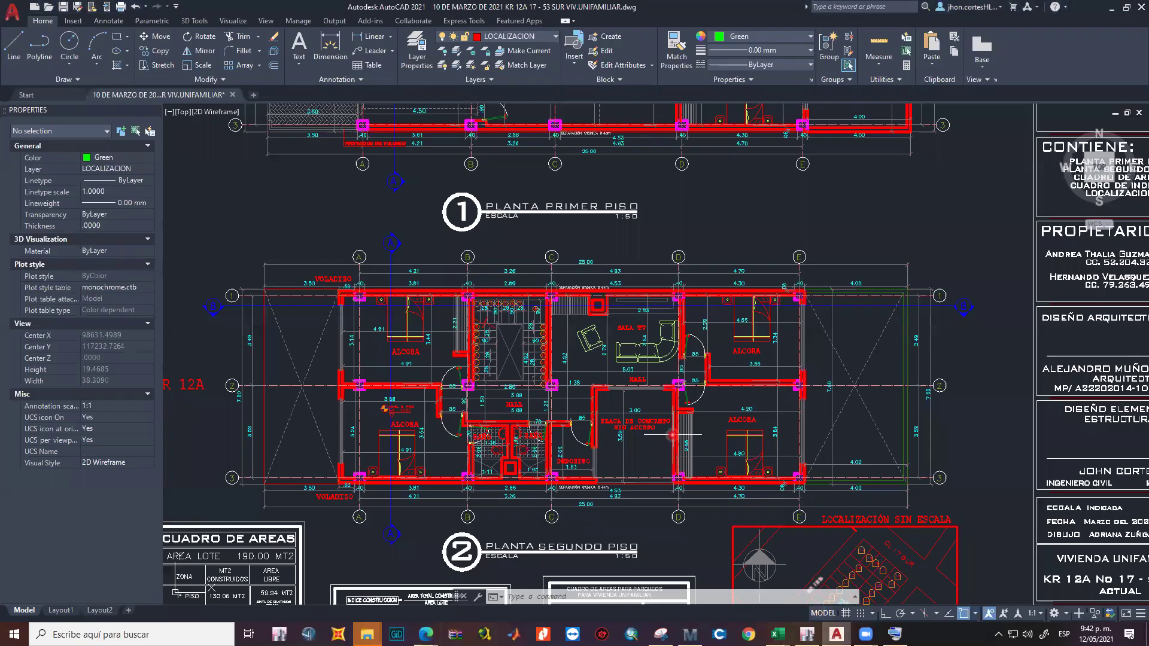
scroll(652, 379, "down", 2)
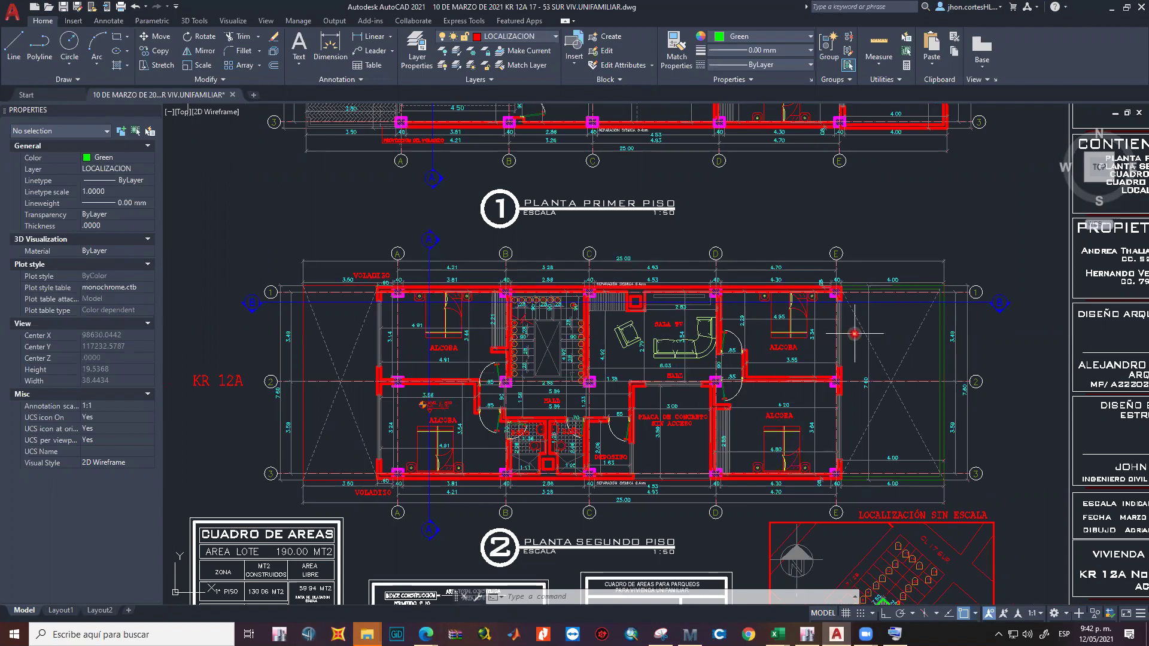
scroll(712, 359, "down", 4)
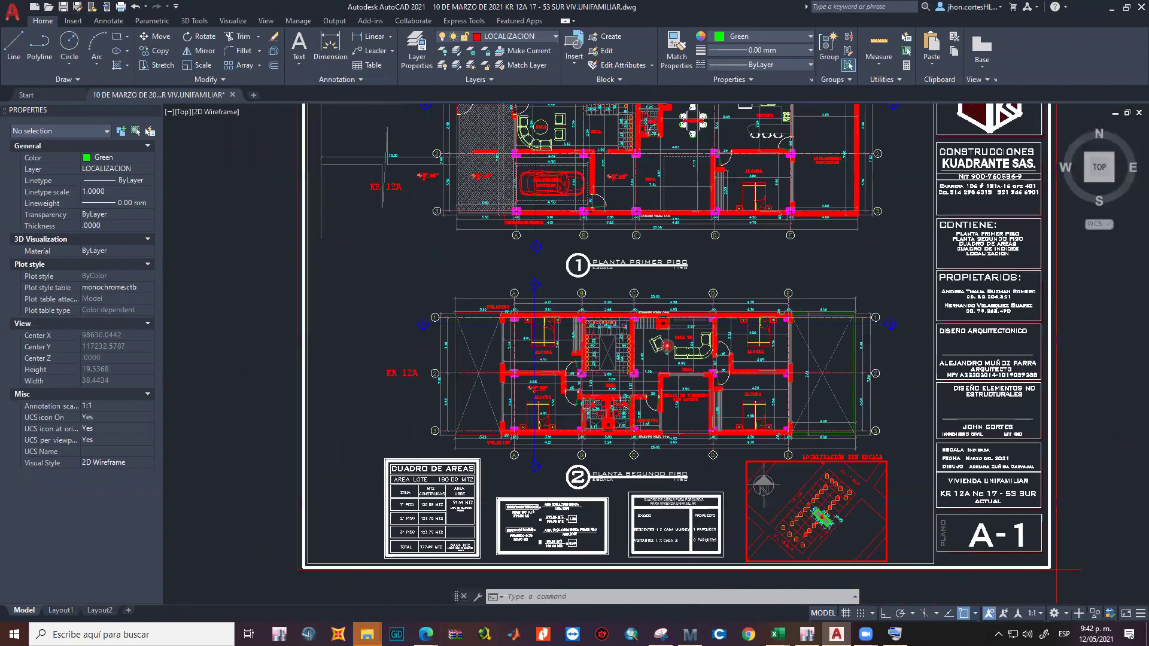
scroll(575, 292, "up", 5)
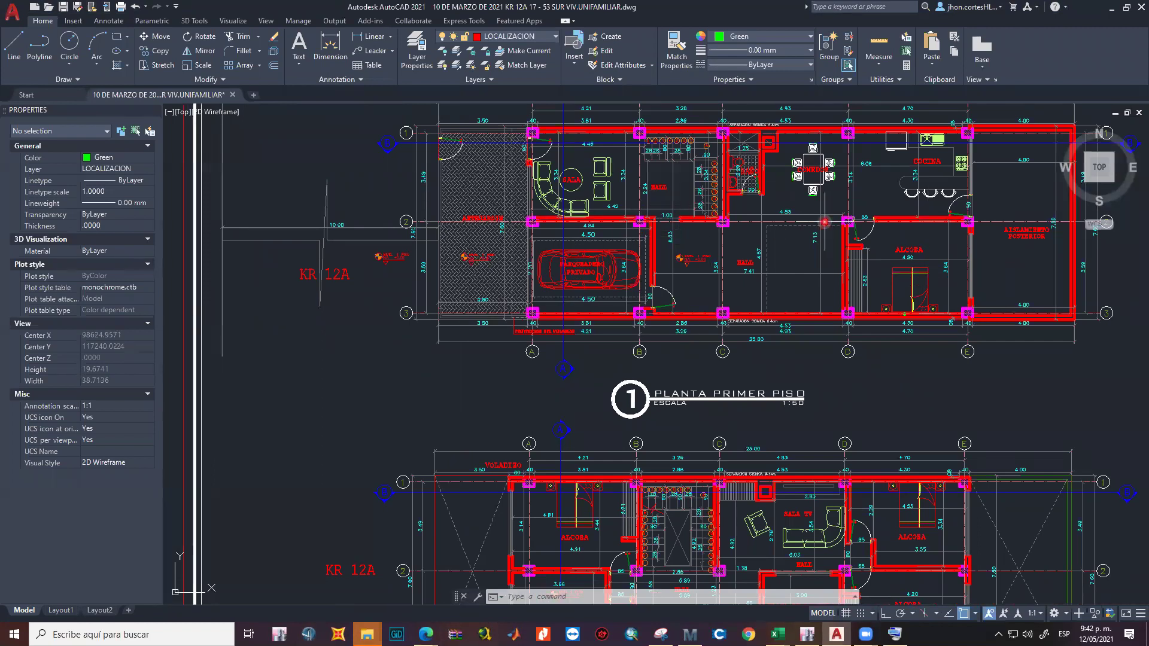
Examine the second and third floor plans of the house drawing.
scroll(872, 263, "down", 4)
middle_click_drag(873, 263, 743, 173)
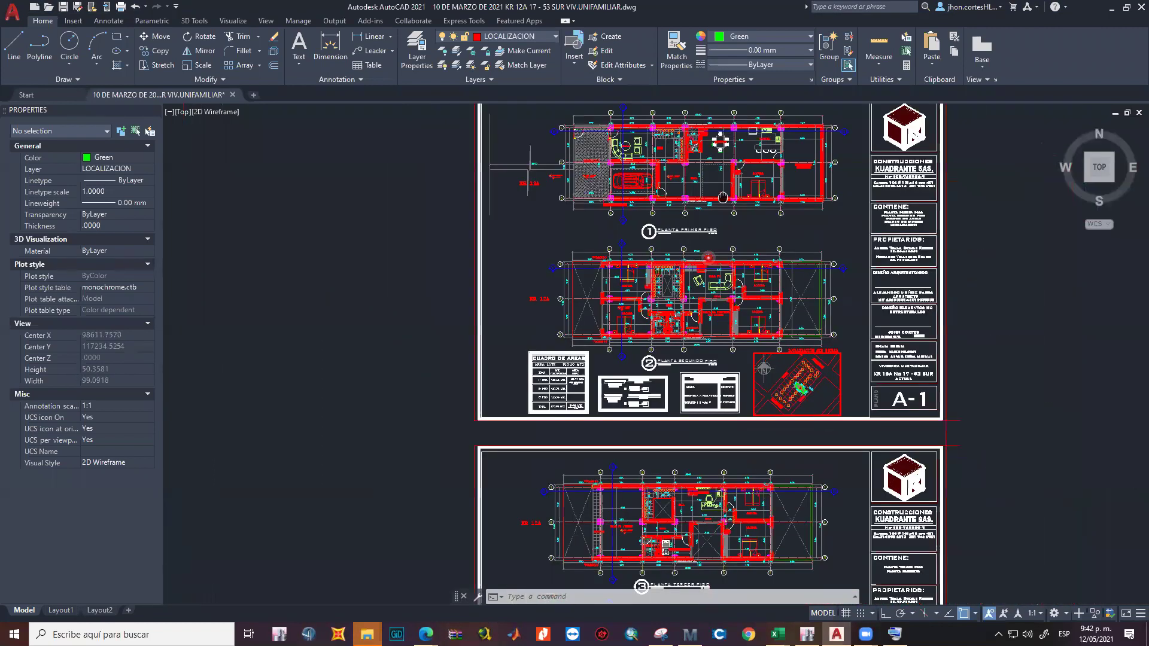
scroll(628, 359, "up", 4)
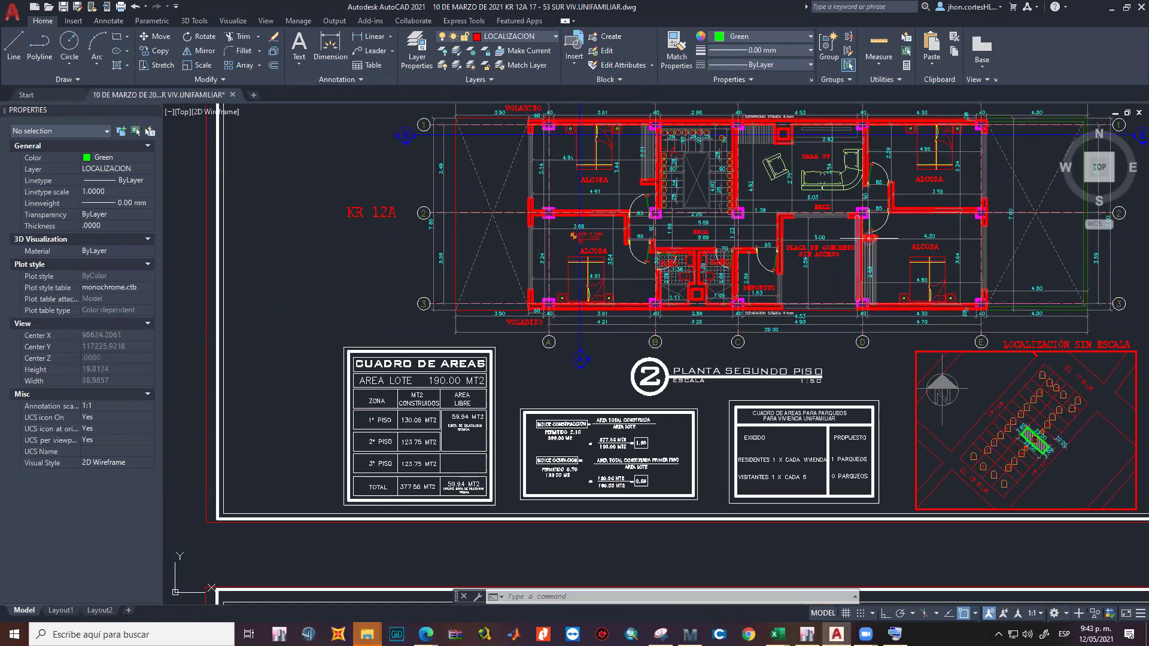
scroll(844, 339, "down", 4)
middle_click_drag(844, 338, 772, 281)
scroll(600, 356, "up", 5)
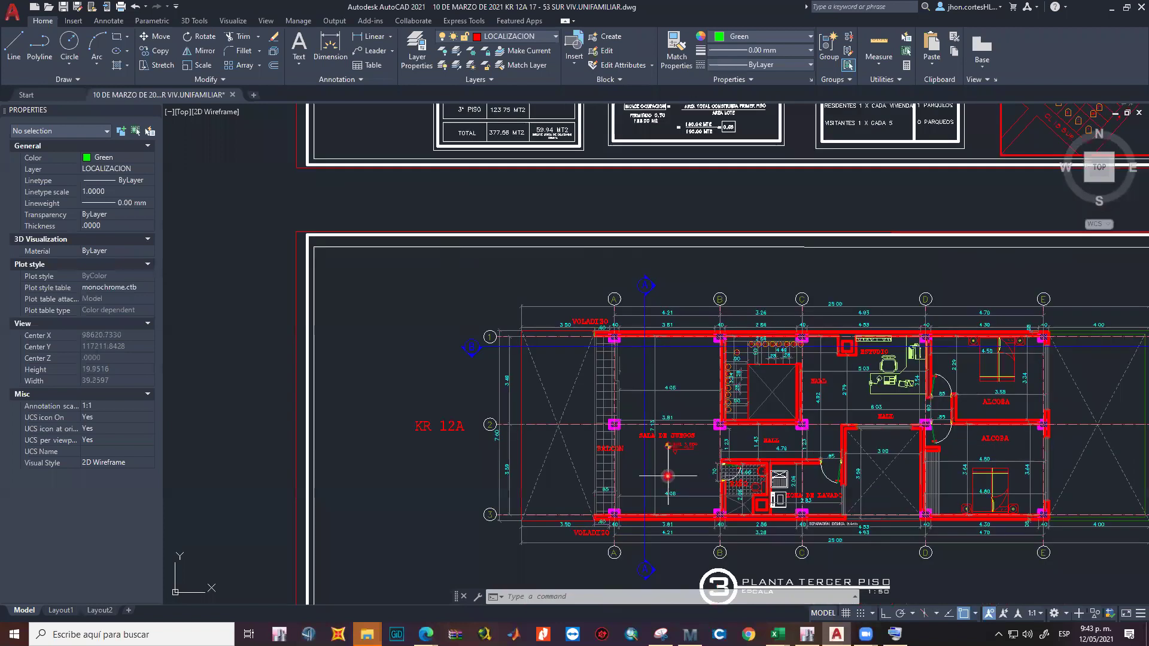
scroll(600, 357, "down", 5)
scroll(650, 393, "up", 7)
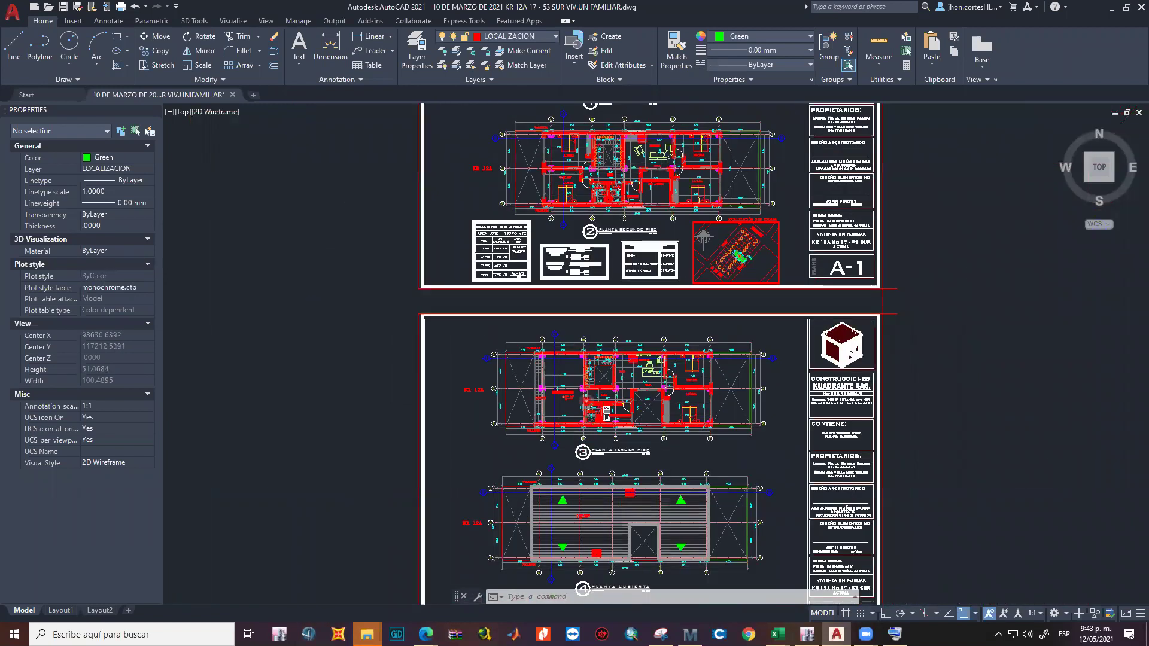
scroll(650, 394, "down", 6)
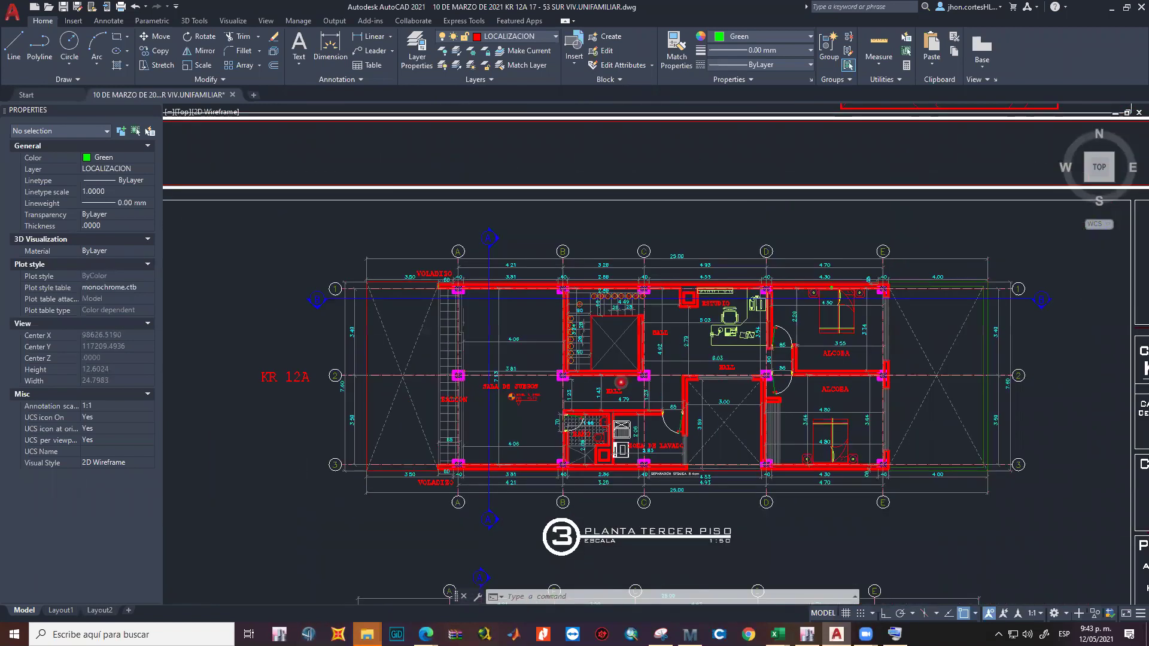
Examine the second floor plan again, around the stair opening and the inaccessible concrete slab.
middle_click_drag(592, 342, 599, 455)
scroll(687, 386, "up", 6)
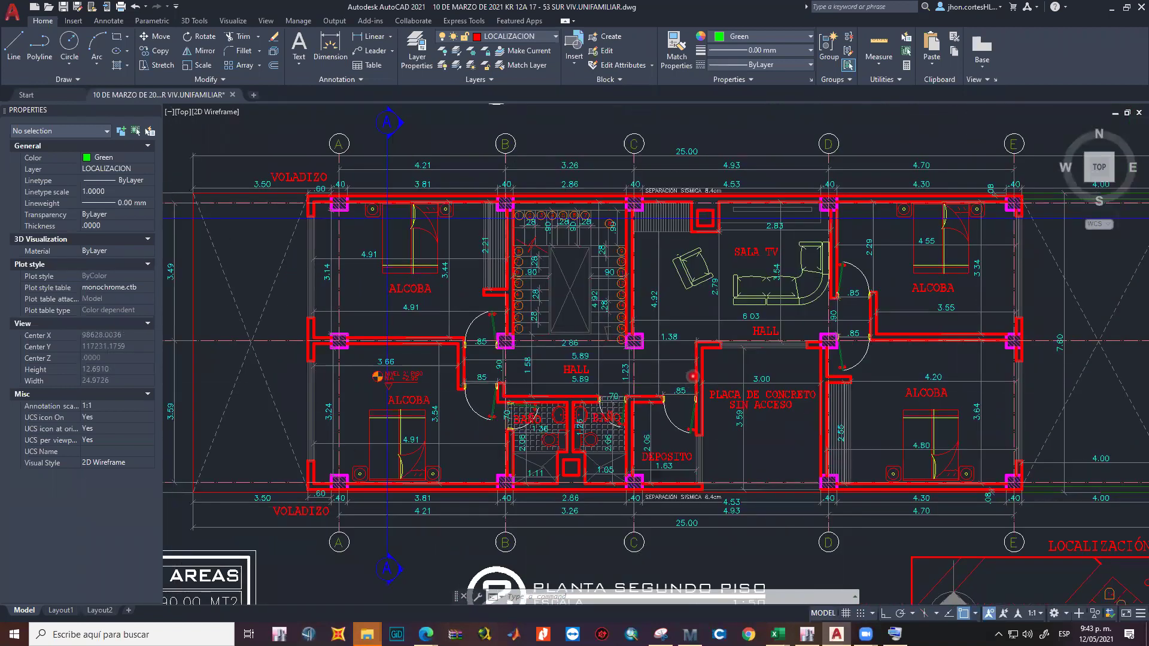
scroll(686, 386, "down", 2)
mouse_move(694, 374)
middle_mouse_down()
mouse_move(614, 342)
mouse_move(678, 324)
mouse_move(665, 327)
middle_mouse_up()
scroll(613, 341, "up", 2)
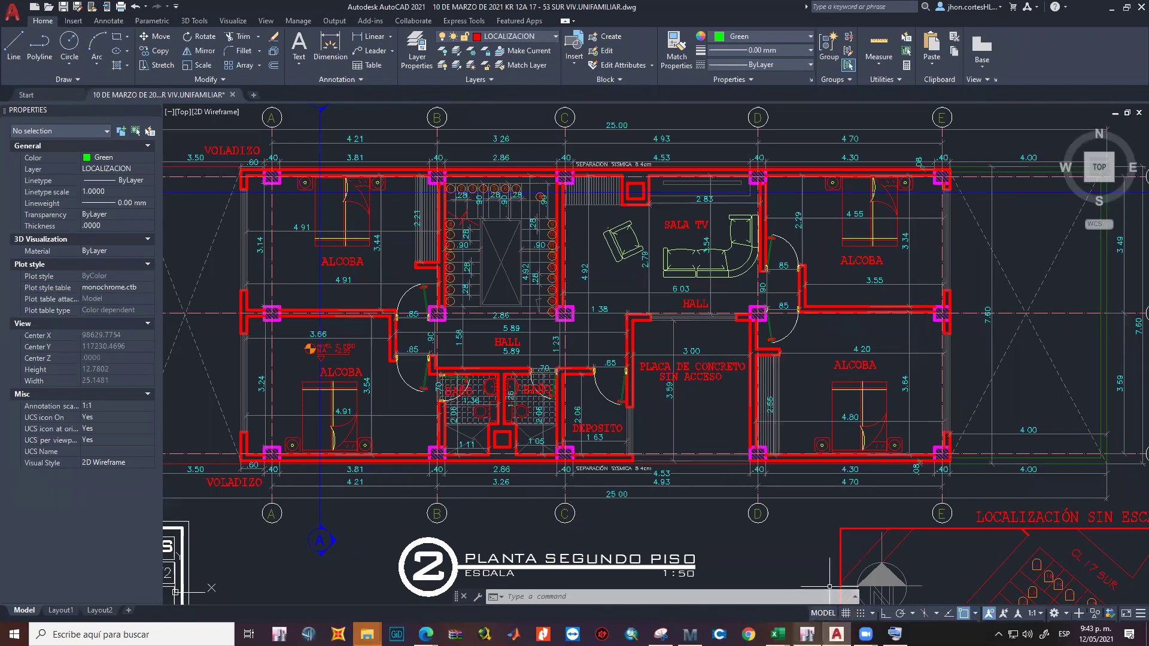
Switch to the spectrum workbook in Excel, handwrite 5 as the divisor of 0,50625 and underline "para diseño".
key("alt+Tab")
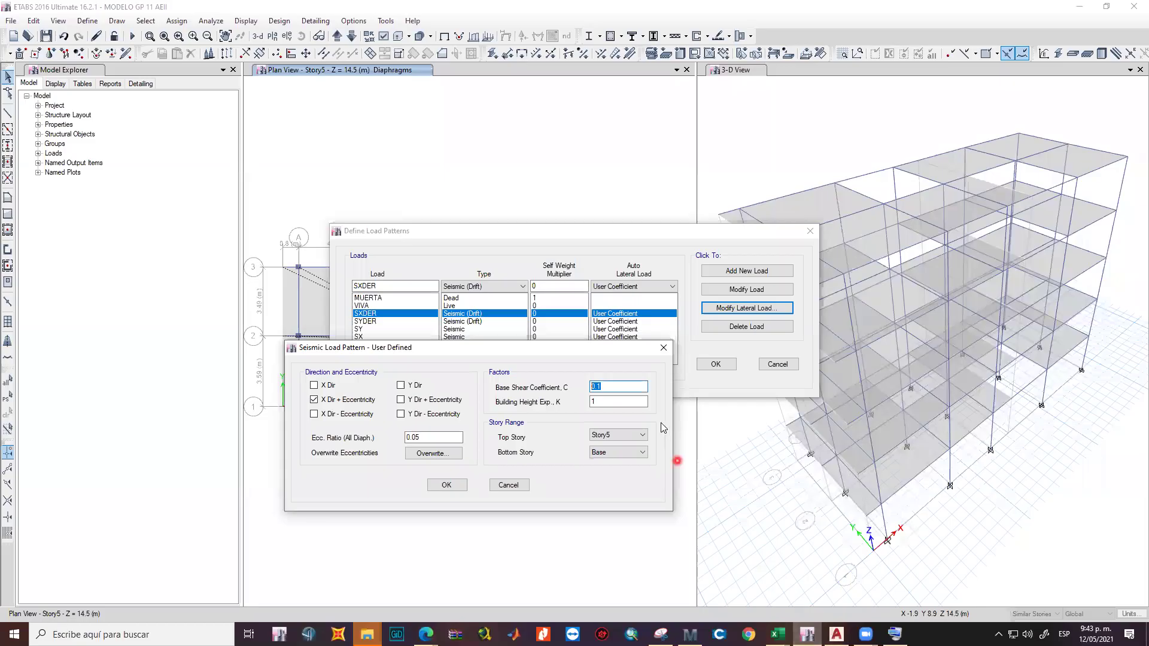
mouse_move(778, 635)
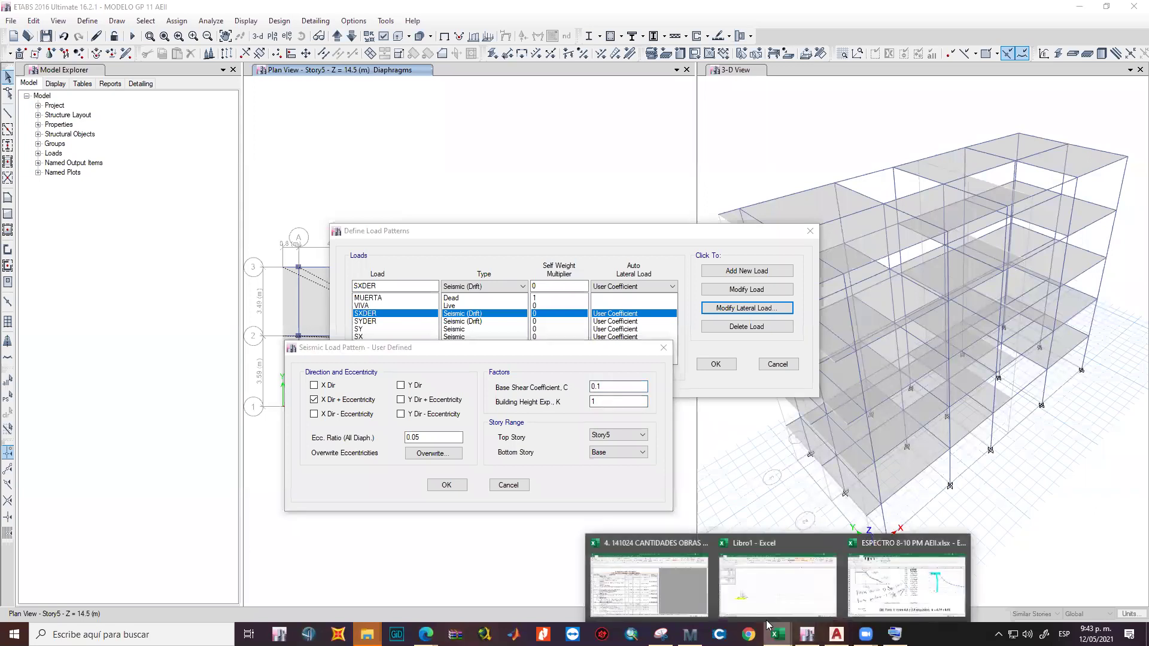
left_click(884, 603)
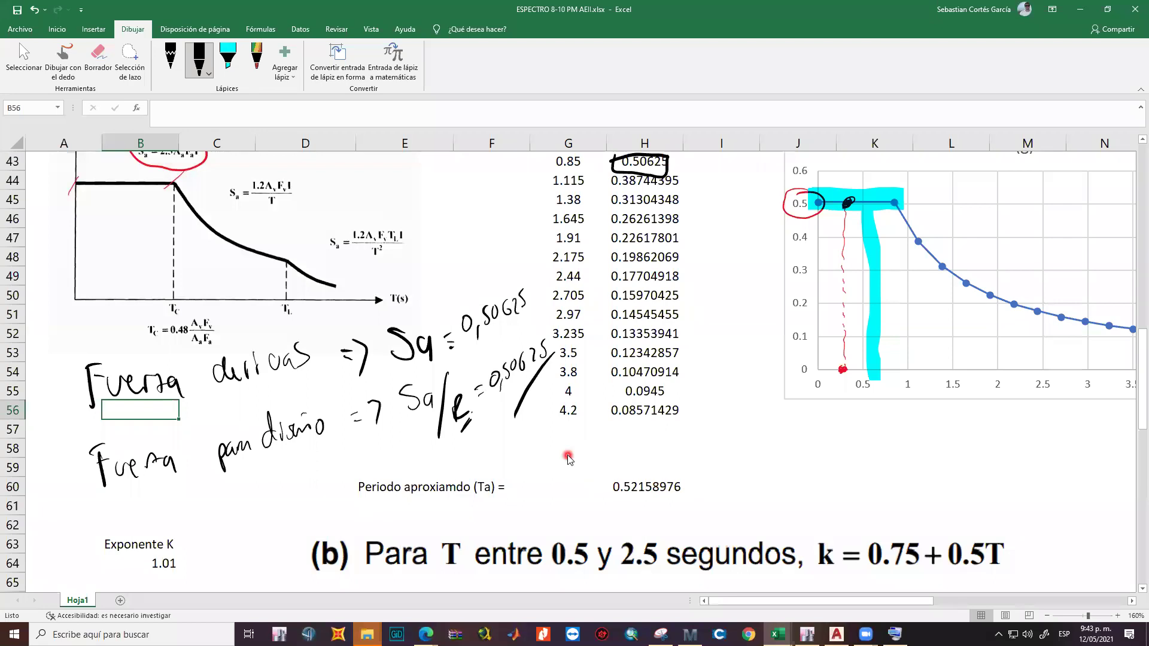
left_click(209, 74)
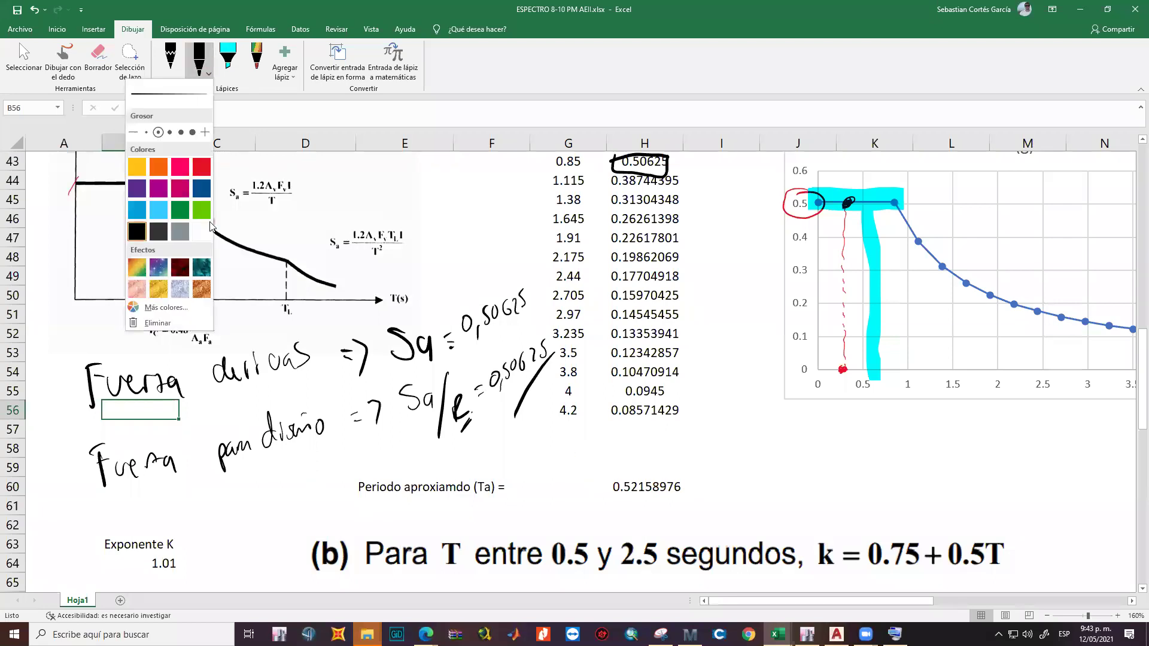
left_click(210, 225)
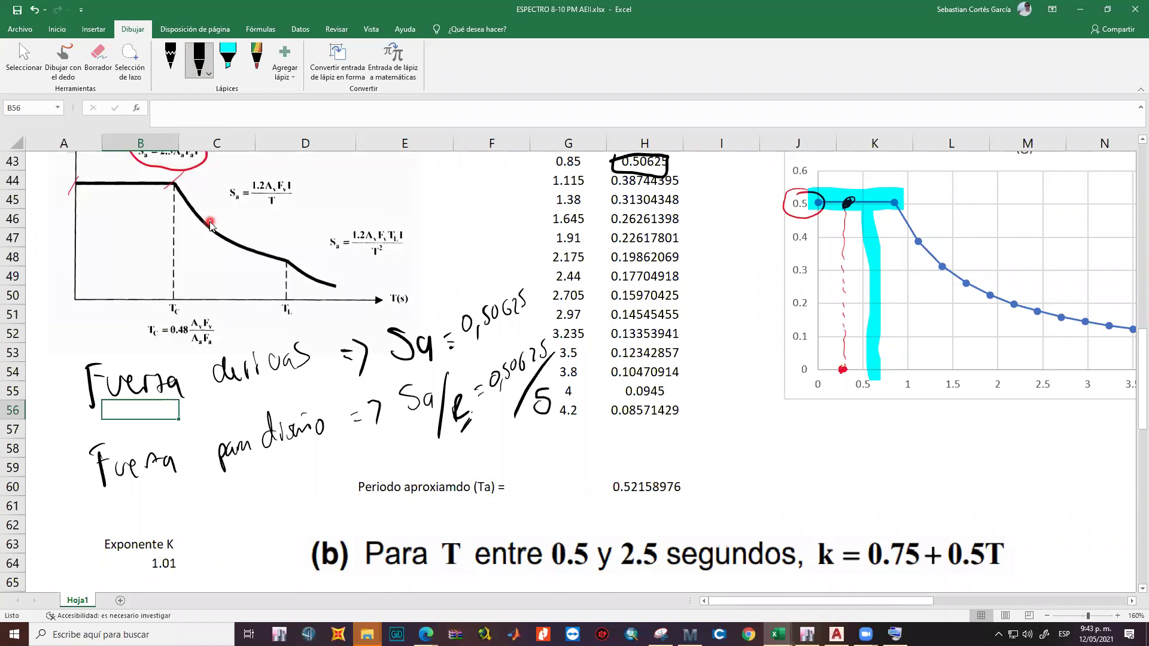
left_click(336, 450)
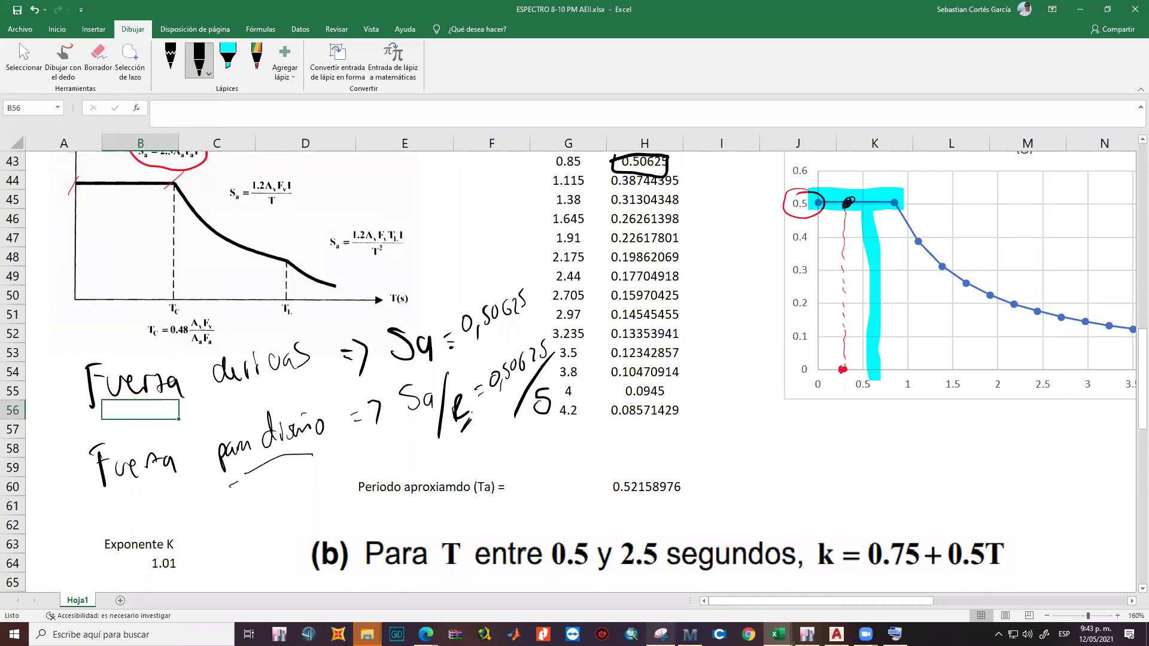
Handwrite the quotient "= 0,10125" below the design force formula and underline it twice.
mouse_move(661, 635)
left_click_drag(522, 437, 532, 436)
left_click_drag(544, 430, 564, 455)
mouse_move(569, 436)
left_mouse_down()
mouse_move(594, 443)
mouse_move(531, 473)
mouse_move(599, 451)
left_mouse_up()
left_click_drag(521, 472, 581, 463)
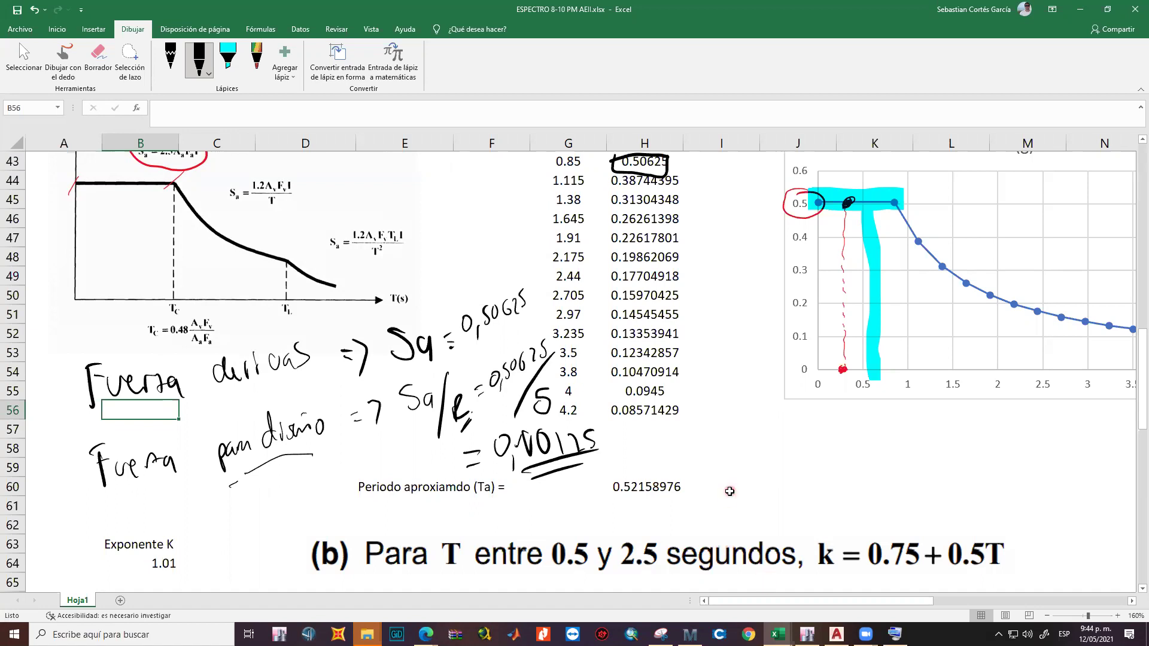
Fill the Exponente K label and its value in B63:B64 with yellow.
scroll(729, 491, "down", 2)
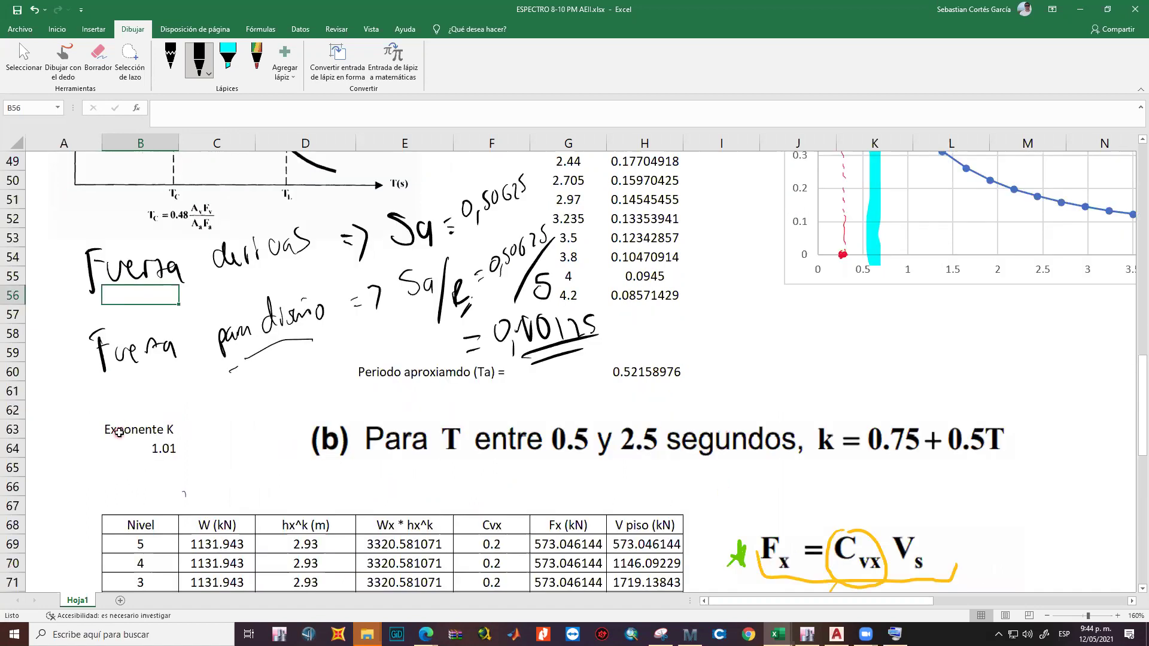
left_click_drag(119, 432, 163, 449)
left_click(57, 29)
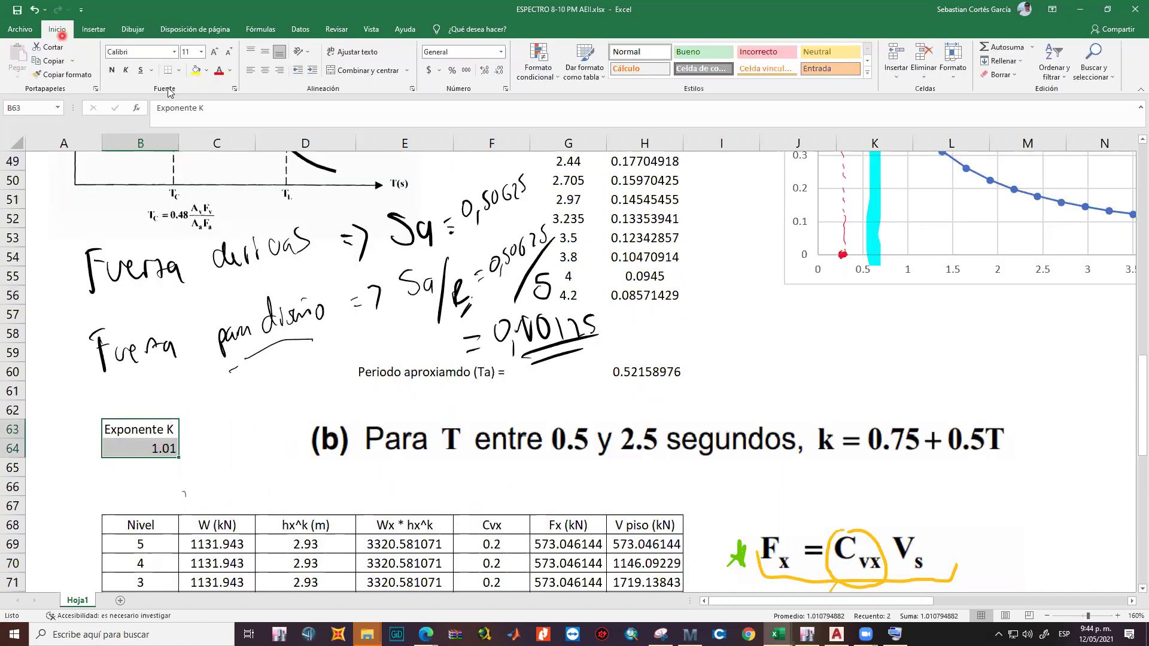
left_click(196, 70)
left_click(215, 449)
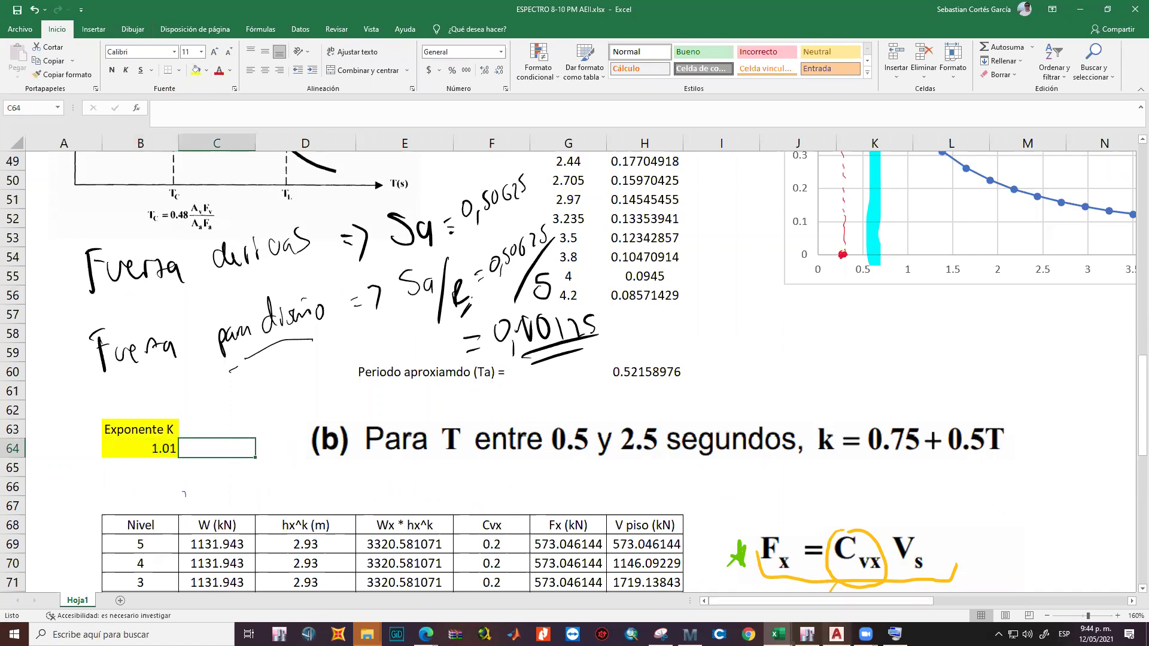
Switch to ETABS and set the base shear coefficient C of load pattern SXDER to 0.50625.
left_click(807, 635)
mouse_move(622, 387)
left_mouse_down()
mouse_move(505, 396)
mouse_move(621, 391)
left_mouse_up()
left_click(622, 391)
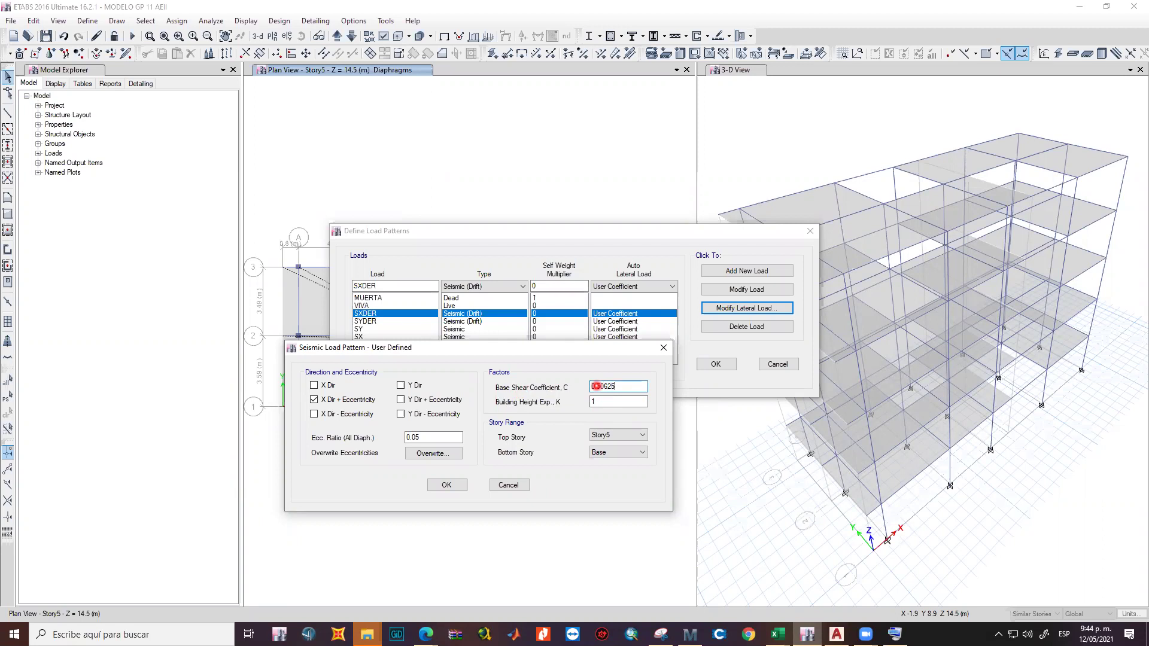
Look up Exponente K in the spectrum workbook, set SXDER's building height exponent K to 1.01 and accept the pattern.
left_click(597, 402)
mouse_move(777, 634)
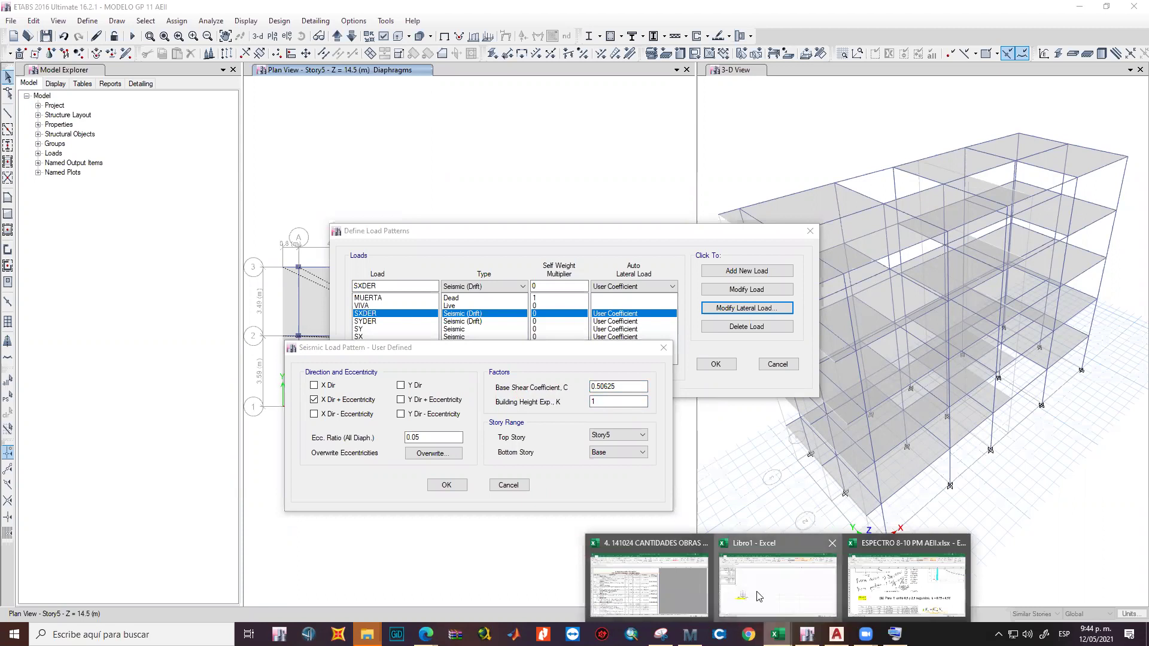
left_click(779, 584)
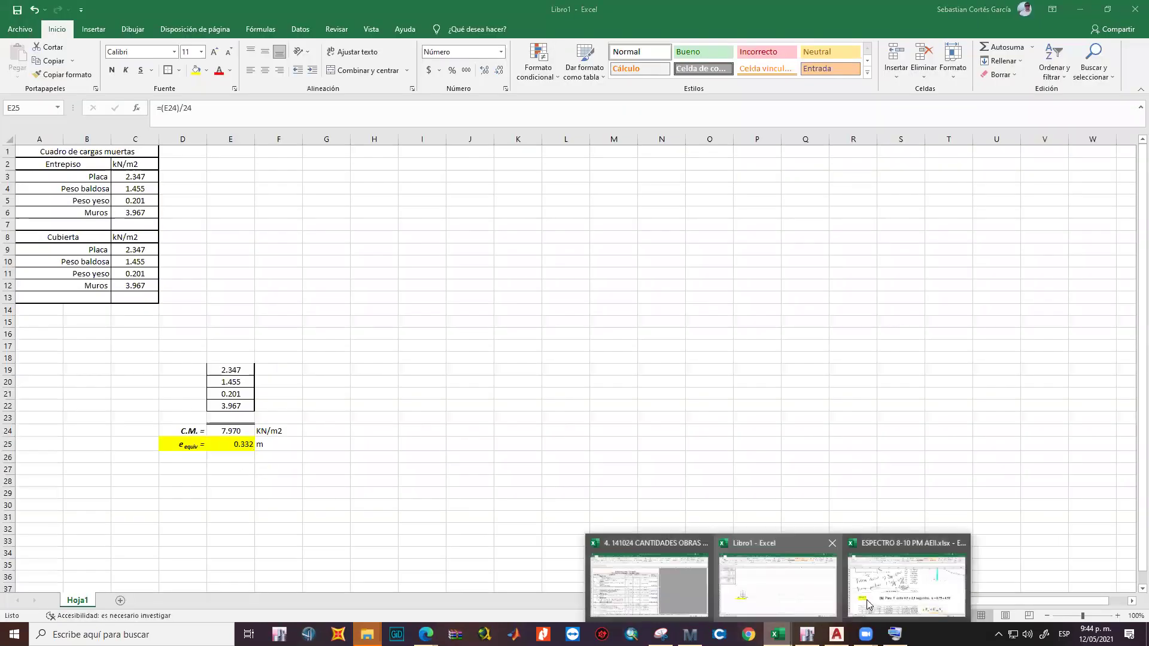
left_click(912, 584)
left_click(150, 448)
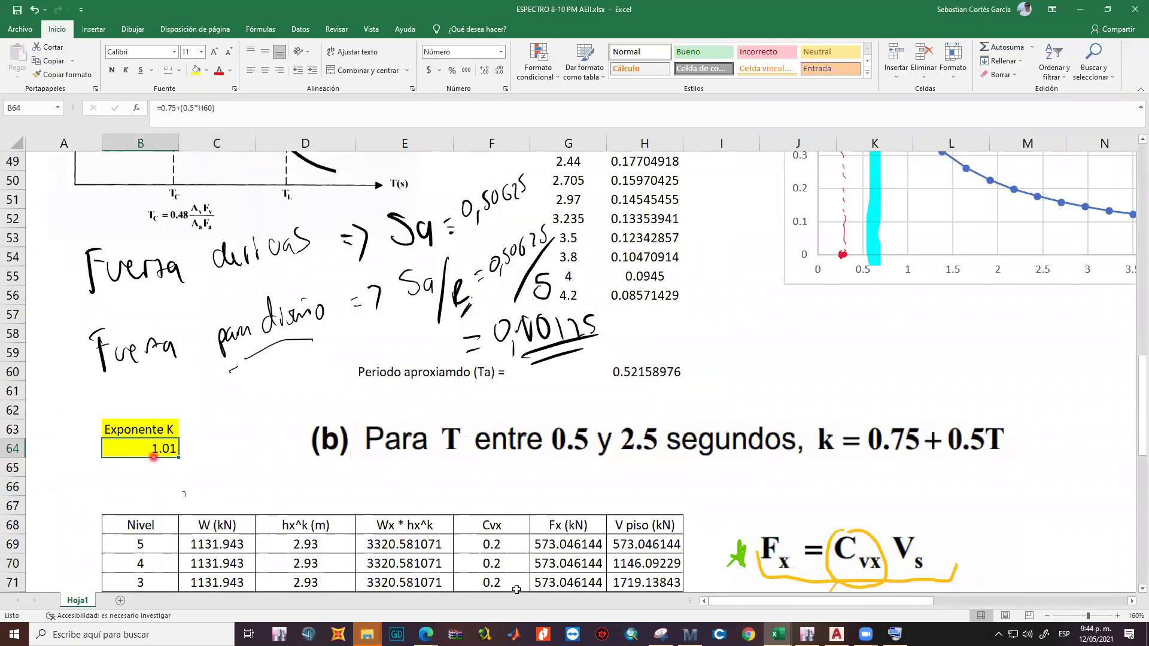
key("alt+Tab")
double_click(608, 402)
type("1.01")
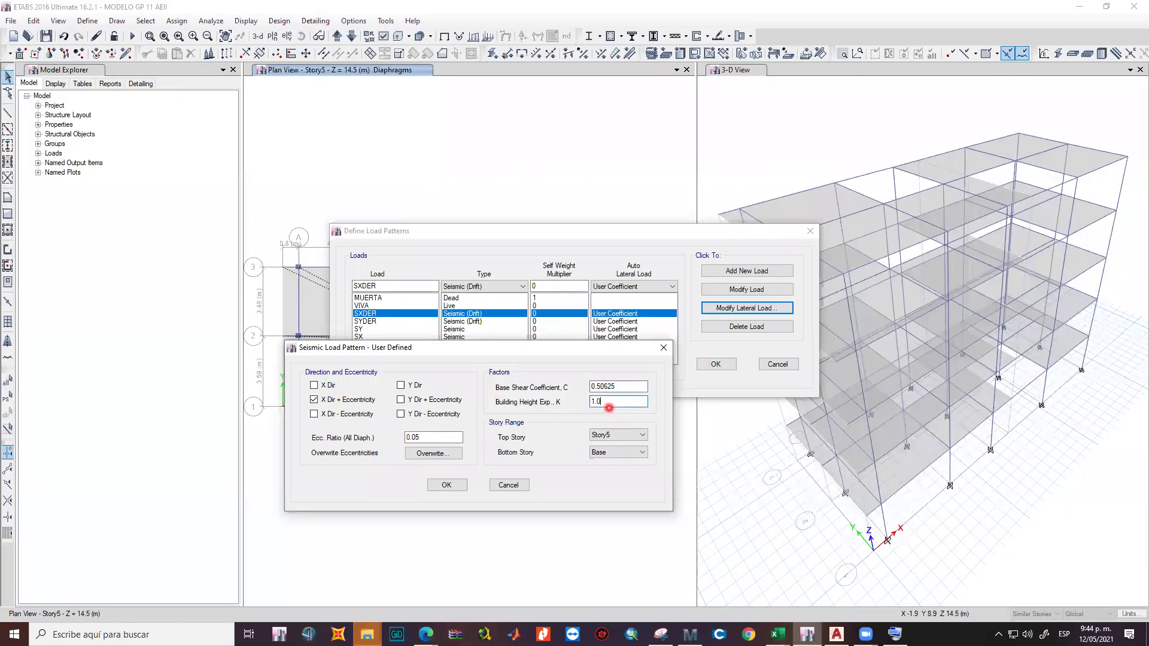
left_click(446, 485)
Open the lateral load of SYDER and leave only Y Dir + Eccentricity active, with an eccentricity ratio of 0.05.
left_click(372, 322)
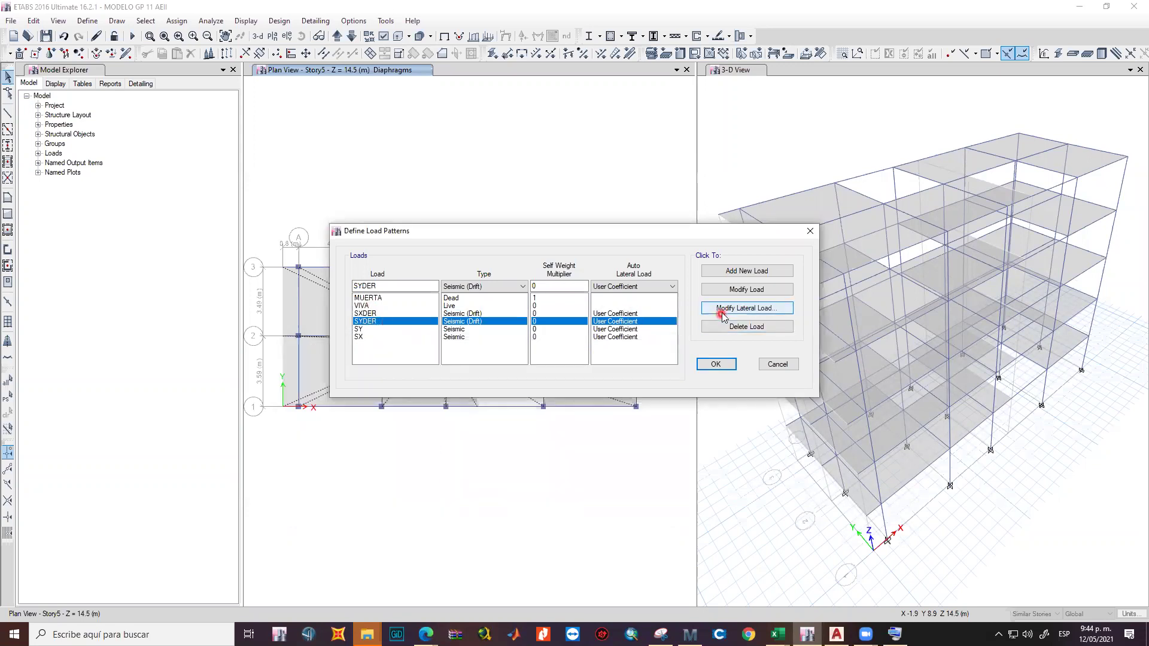
left_click(748, 315)
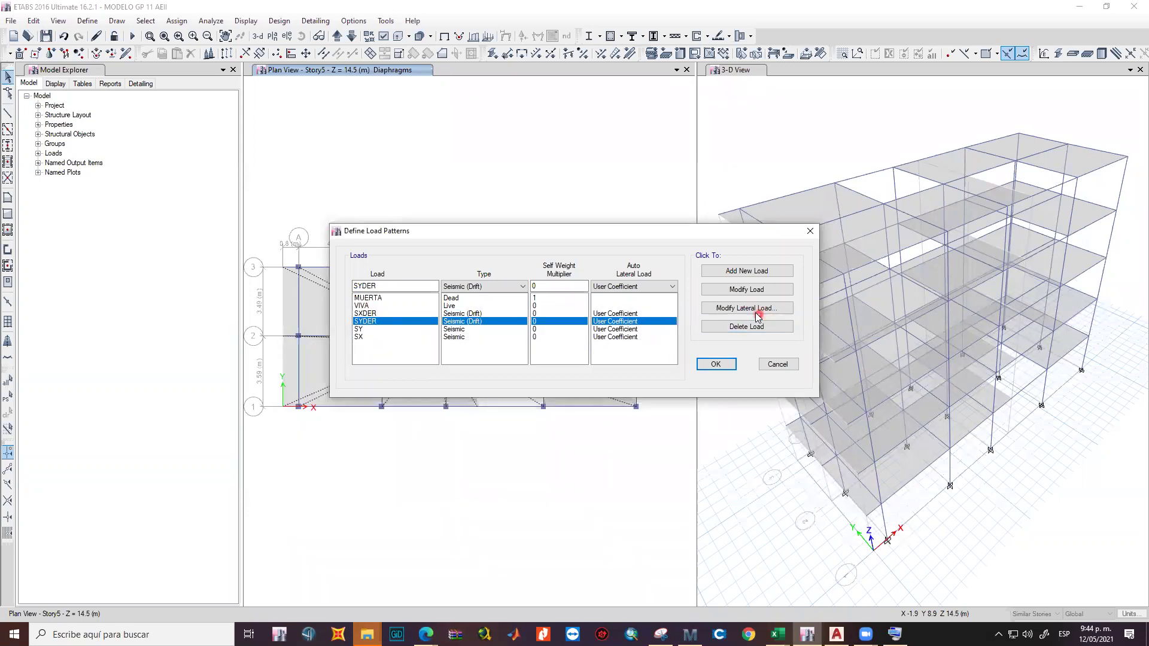
left_click(418, 285)
left_click(419, 299)
left_click(497, 271)
left_click(496, 285)
left_click(497, 299)
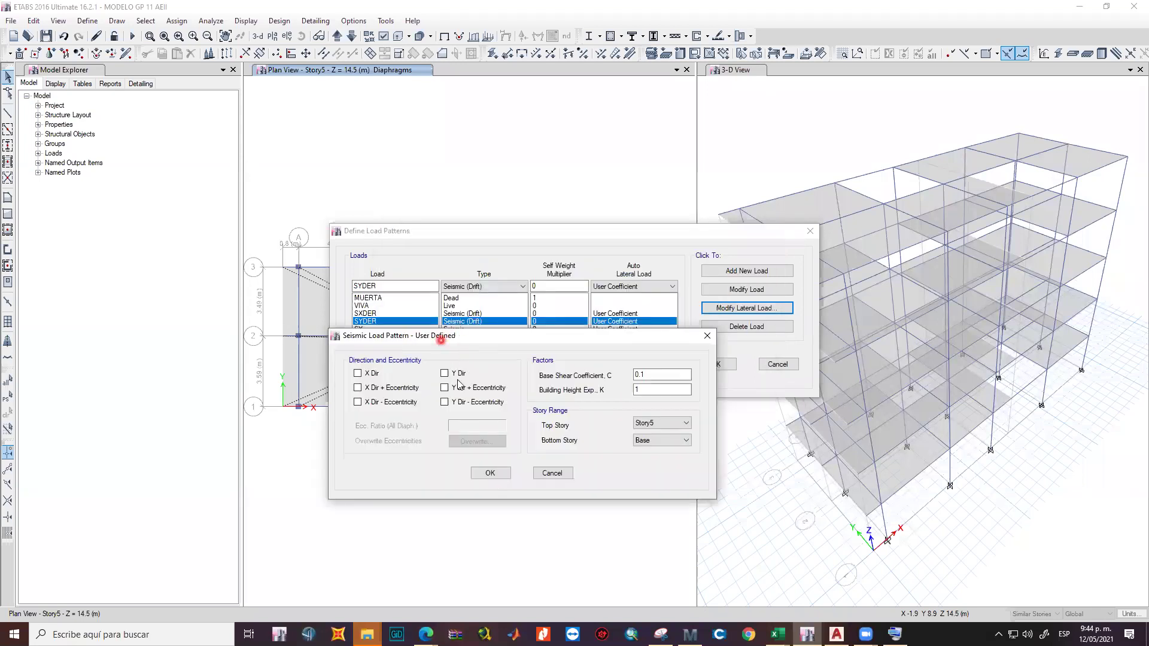
left_click(444, 388)
left_click(471, 464)
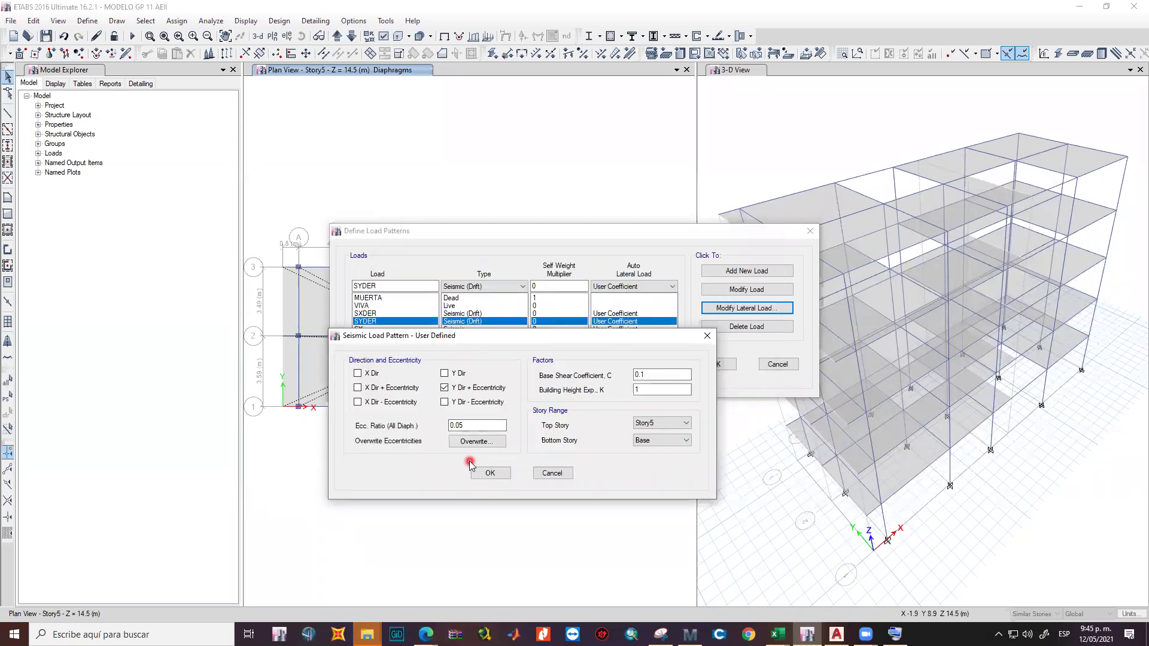
left_click(482, 436)
left_click(464, 433)
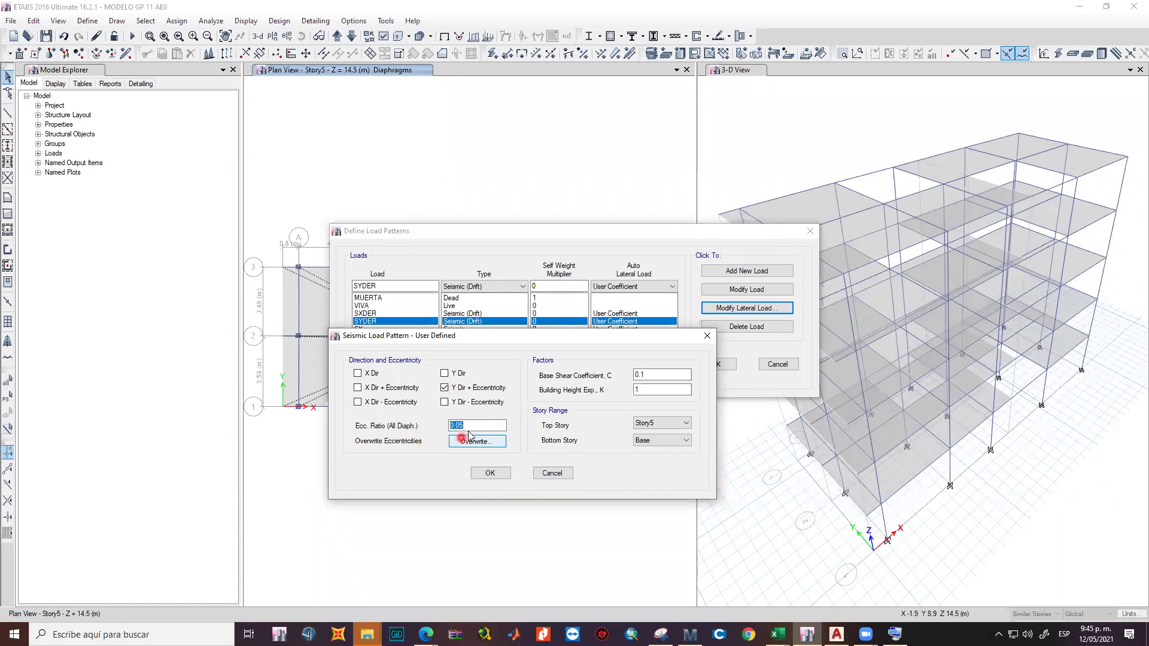
Set SYDER's base shear coefficient C to 0.50625 and height exponent K to 1.01, and accept the pattern.
left_click(660, 378)
left_click(652, 382)
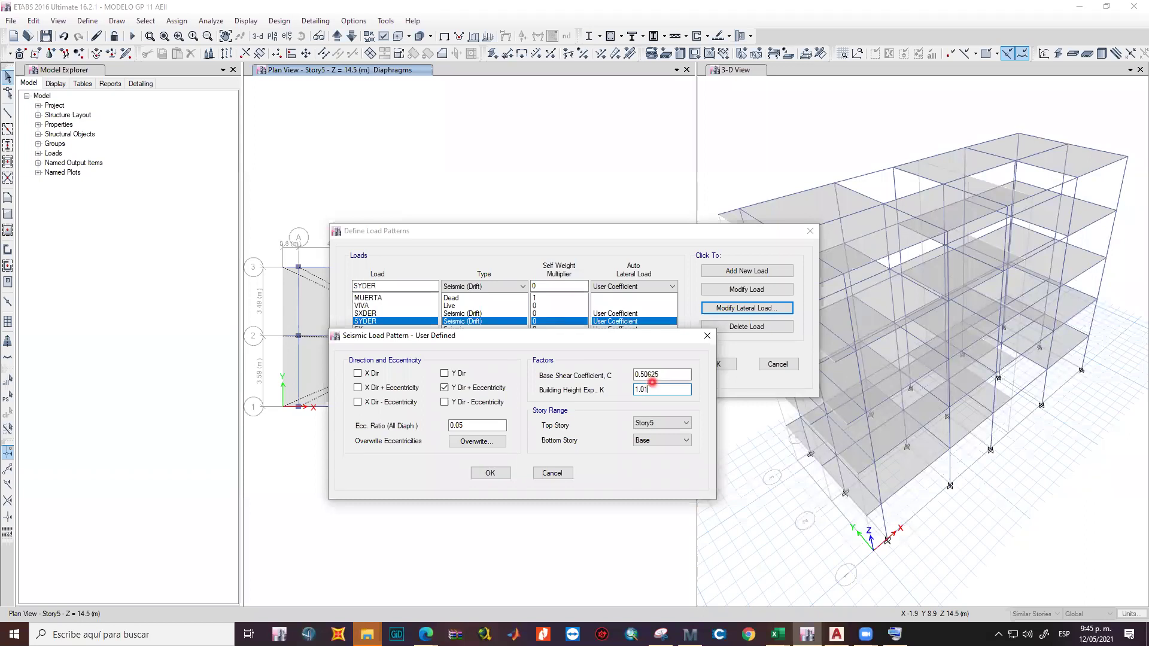
left_click(490, 473)
Open the lateral load of SY, set its base shear coefficient C to 0.10125 and update its building height exponent K.
left_click(359, 329)
left_click(747, 326)
left_click(748, 308)
left_click(705, 276)
left_click(706, 273)
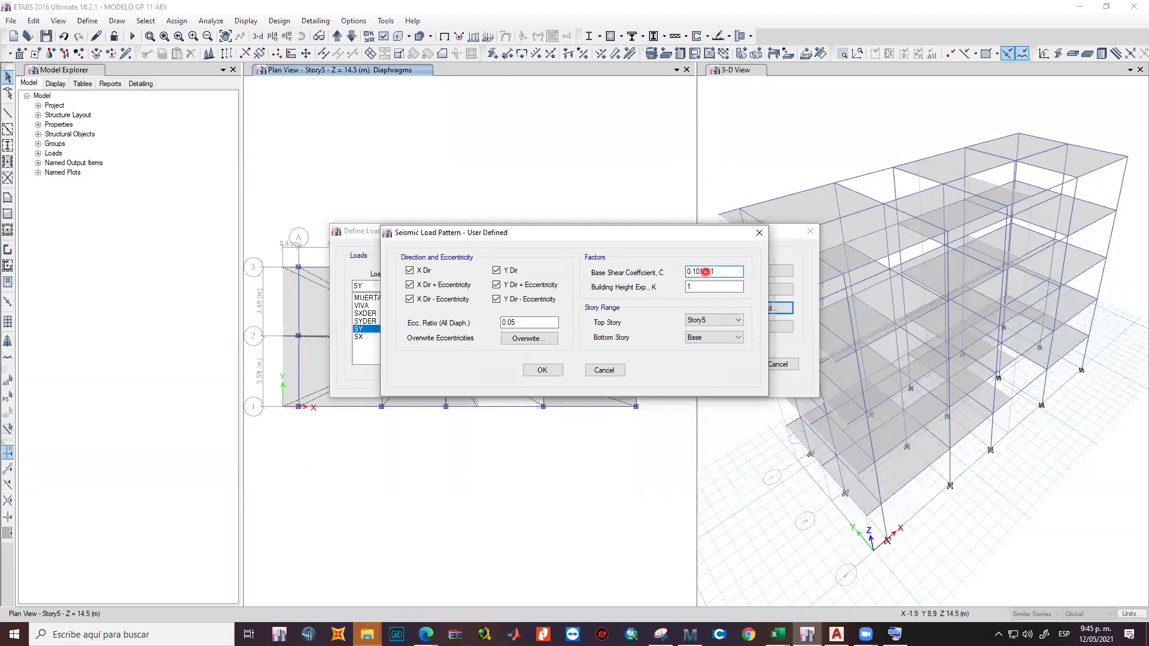
double_click(689, 286)
Restrict SY to Y Dir + Eccentricity by deactivating all other directions, and accept the pattern.
left_click(410, 270)
left_click(410, 285)
left_click(410, 299)
left_click(497, 299)
left_click(496, 270)
left_click(542, 370)
Open the lateral load of SX and leave only X Dir + Eccentricity active.
left_click(395, 337)
left_click(736, 316)
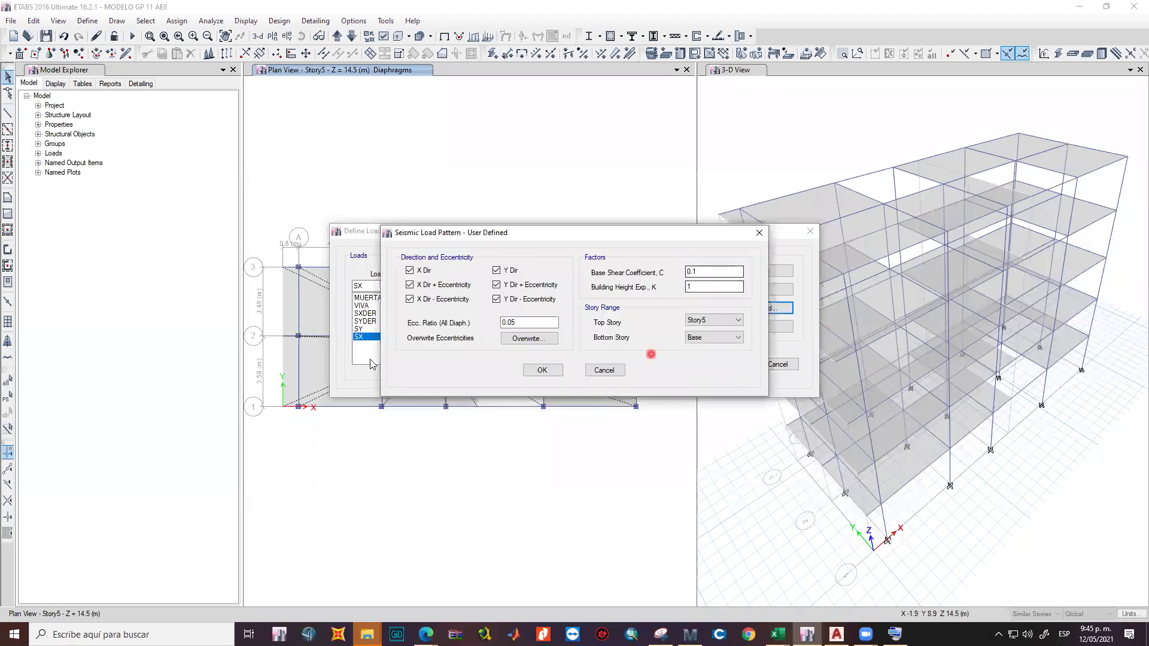
left_click_drag(439, 236, 398, 362)
left_click(370, 395)
left_click(455, 410)
left_click(456, 396)
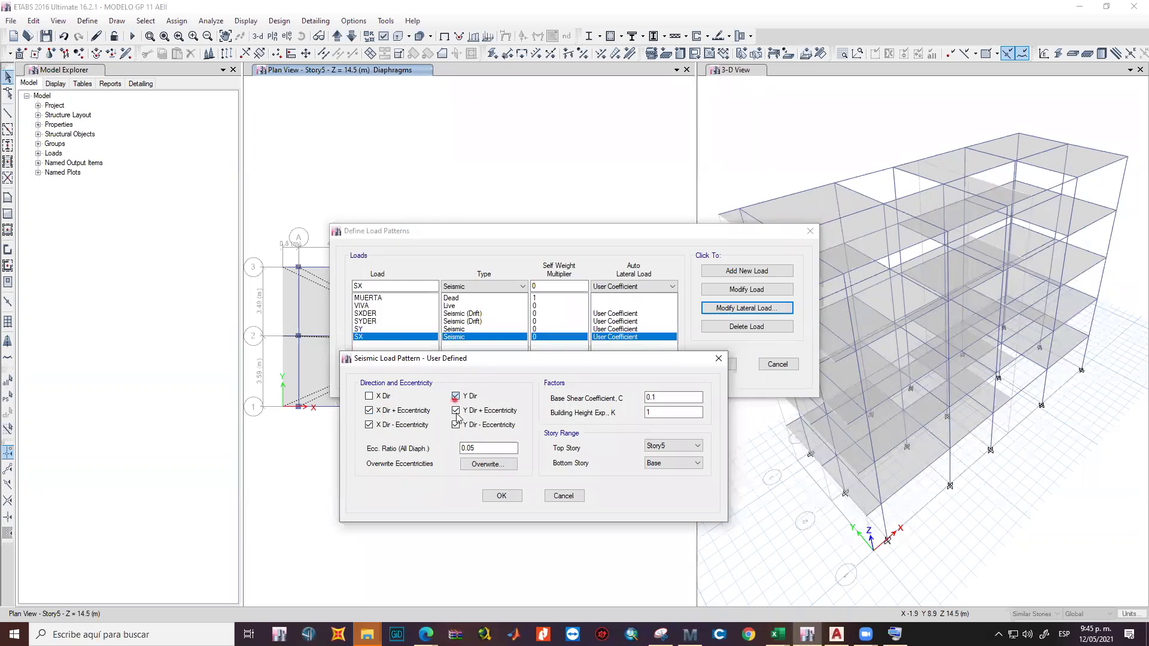
left_click(456, 425)
left_click(386, 425)
Set SX's base shear coefficient C to 0.10125 and height exponent K to 1.01, and accept all load pattern definitions.
left_click(482, 449)
double_click(482, 449)
left_click(669, 400)
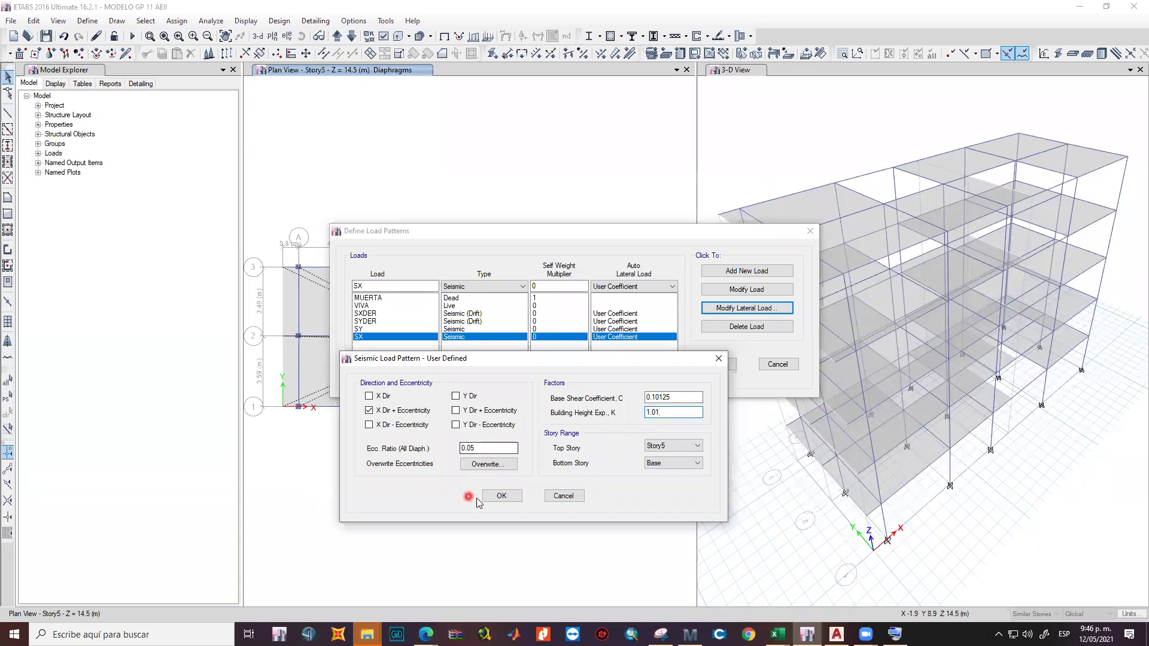
left_click(501, 496)
left_click(716, 364)
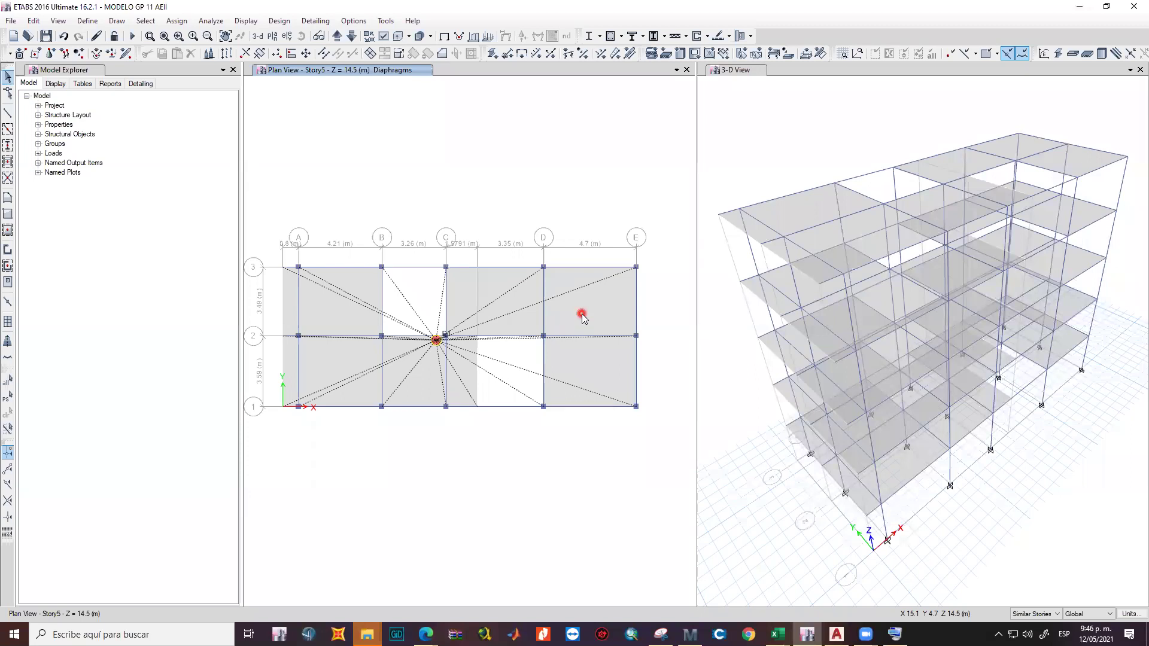
Run the analysis of the building model.
left_click(132, 38)
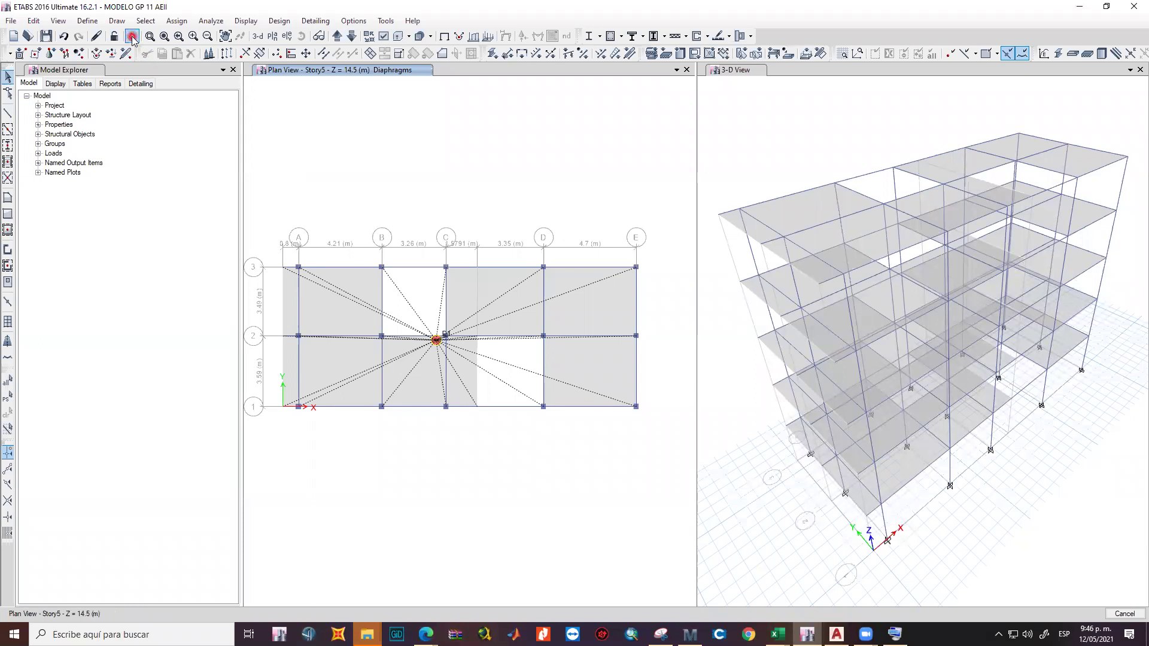
left_click(359, 175)
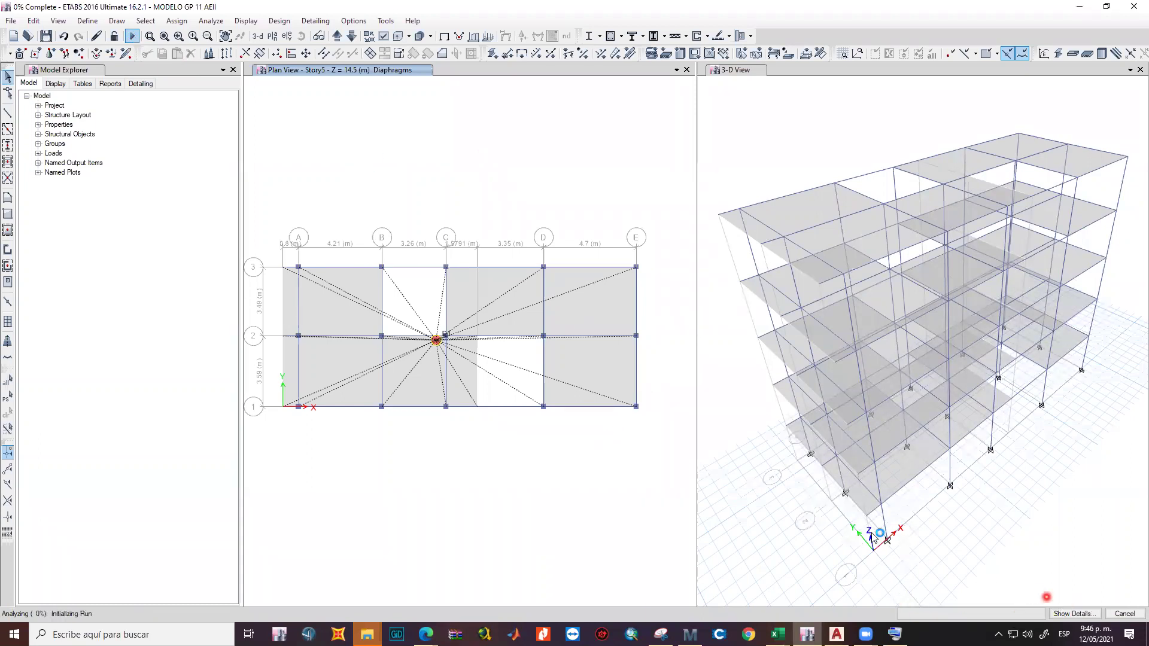
Display the deformed shape of load case SXDER in the 3-D view and animate it.
left_click(556, 403)
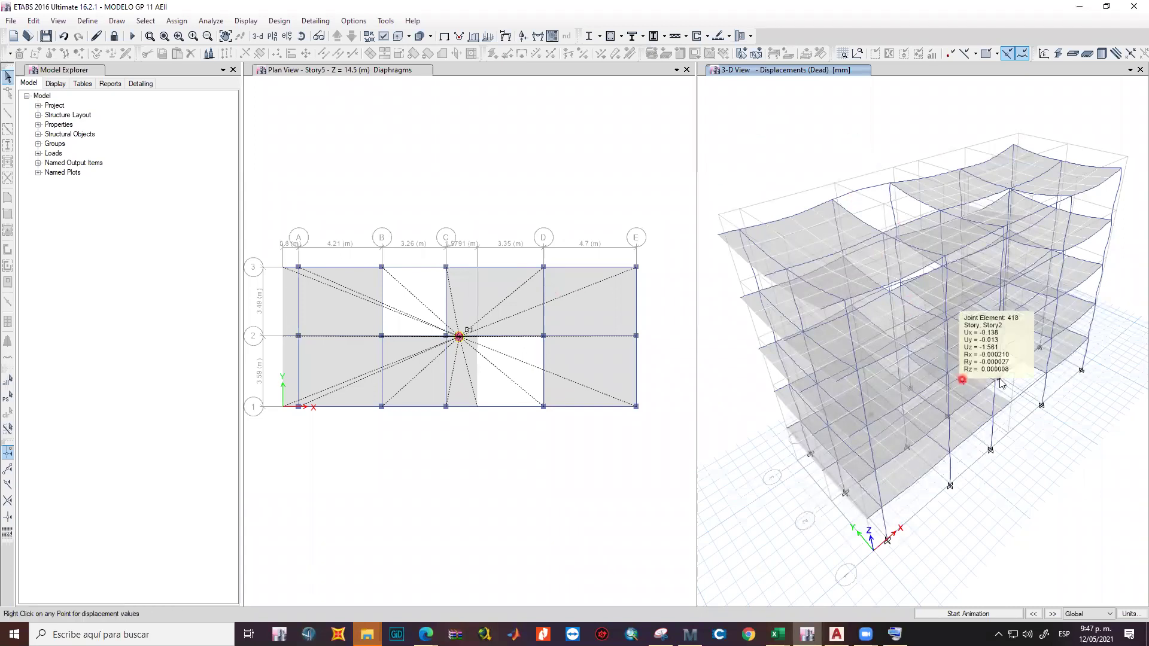
left_click(469, 68)
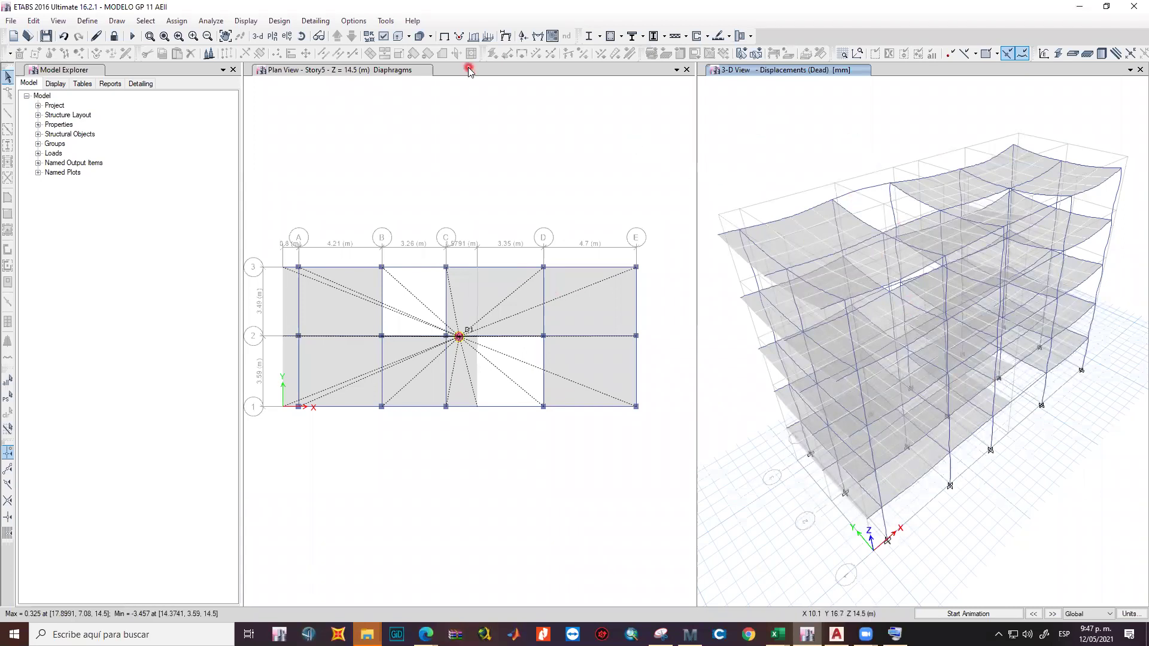
left_click(235, 42)
left_click(633, 36)
left_click(506, 38)
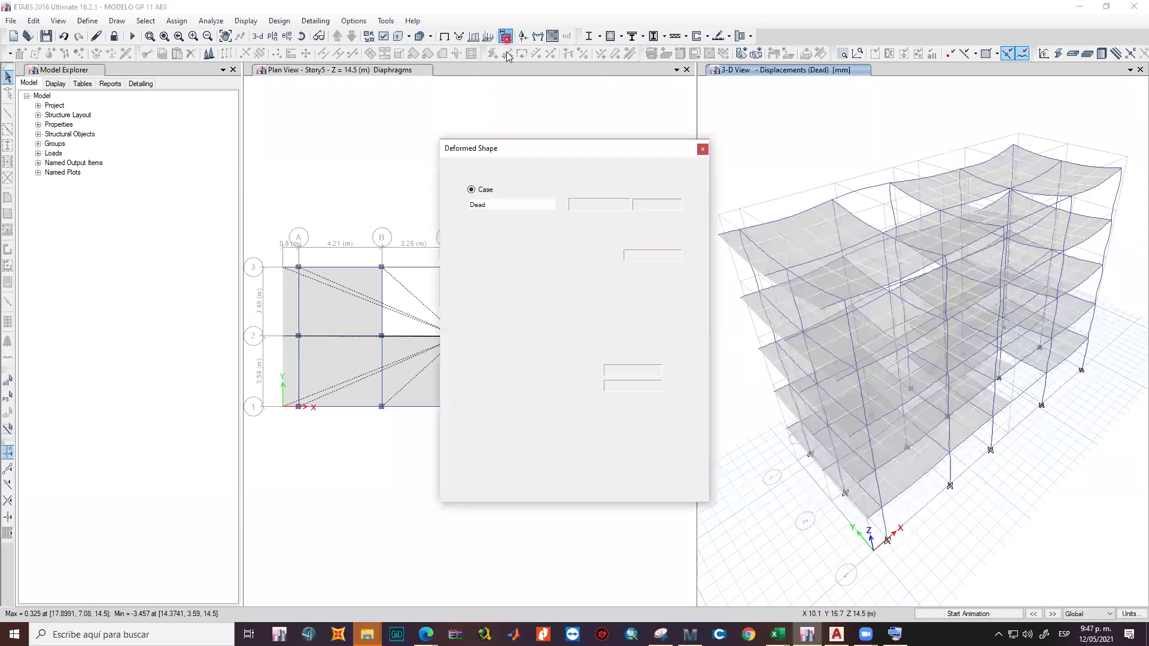
left_click(483, 206)
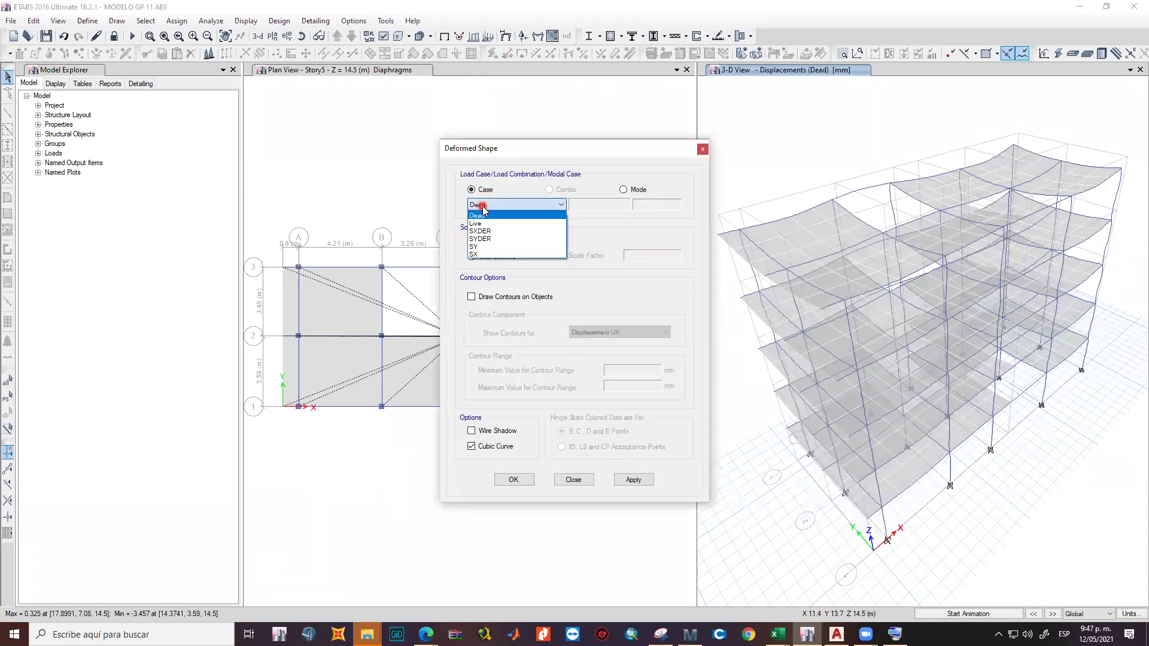
left_click(500, 232)
left_click(518, 483)
left_click(988, 615)
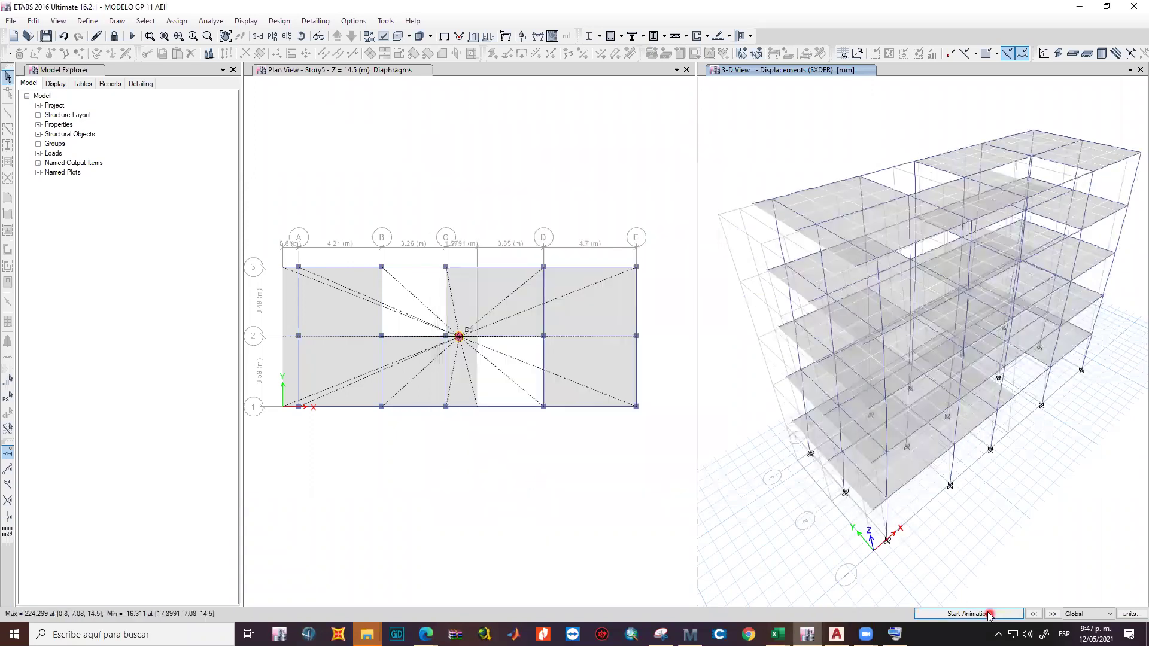
left_click(995, 614)
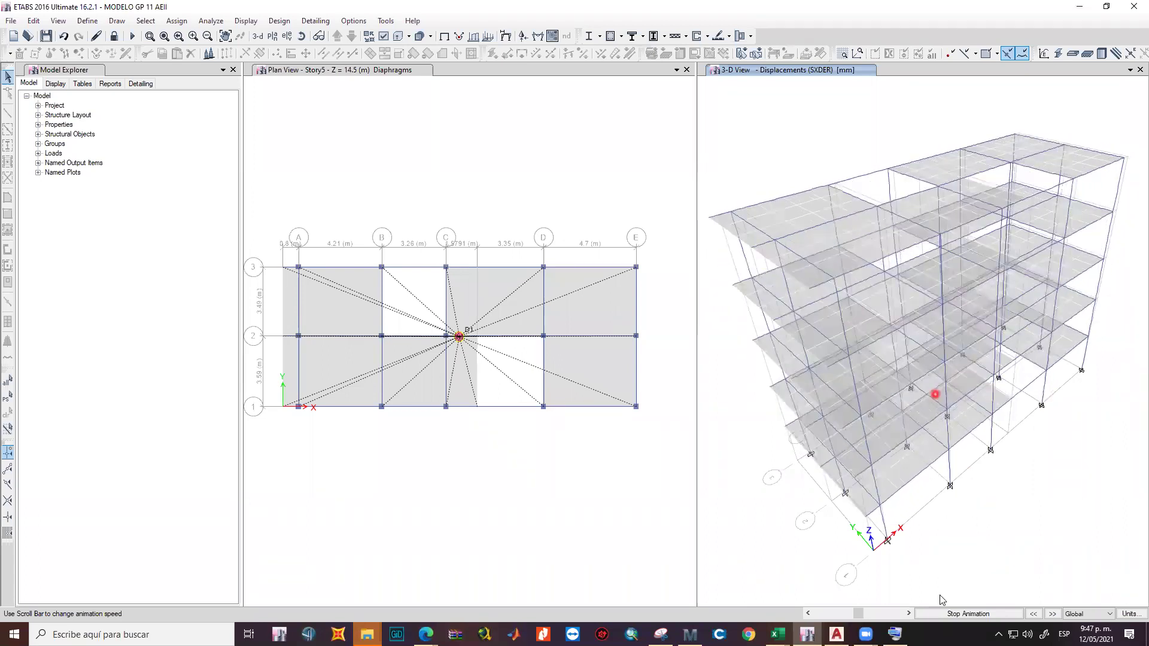
Switch the deformed shape to load case SYDER, animate the displacements and stop the animation.
left_click(506, 37)
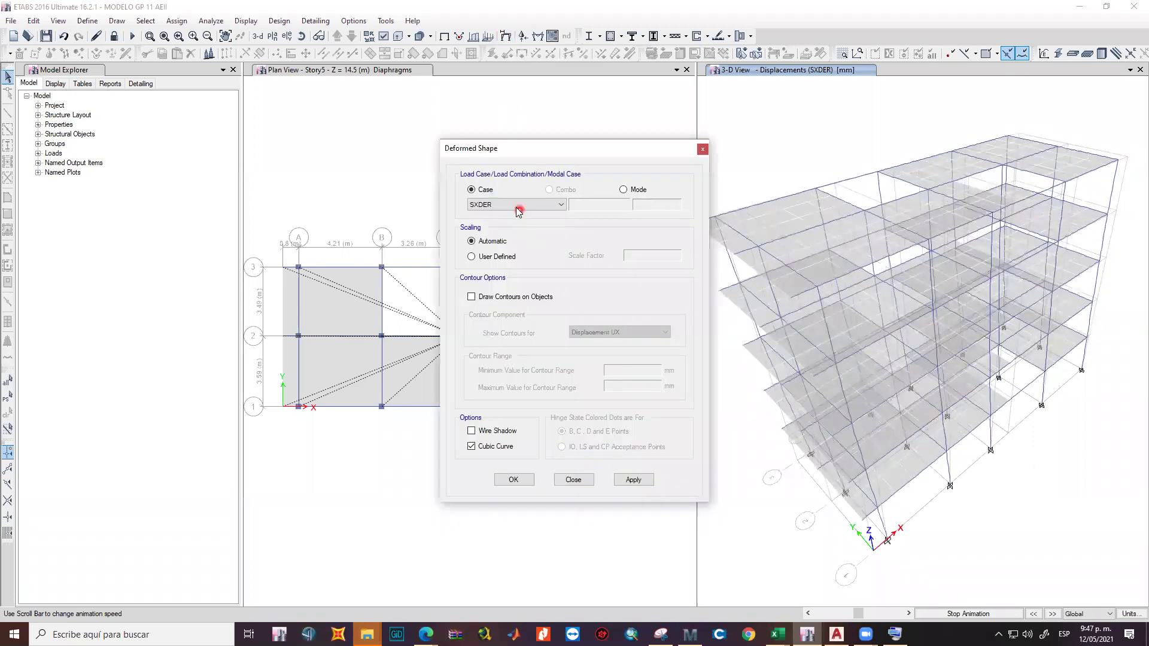
left_click(518, 210)
left_click(515, 244)
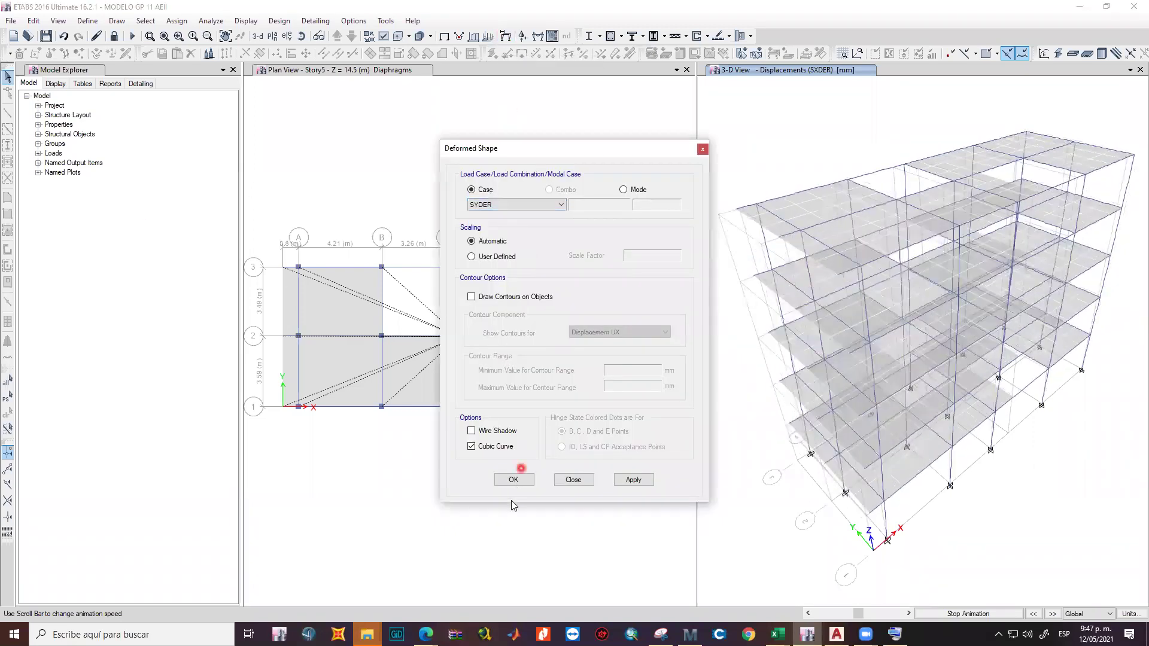
left_click(634, 480)
left_click(514, 479)
left_click(957, 613)
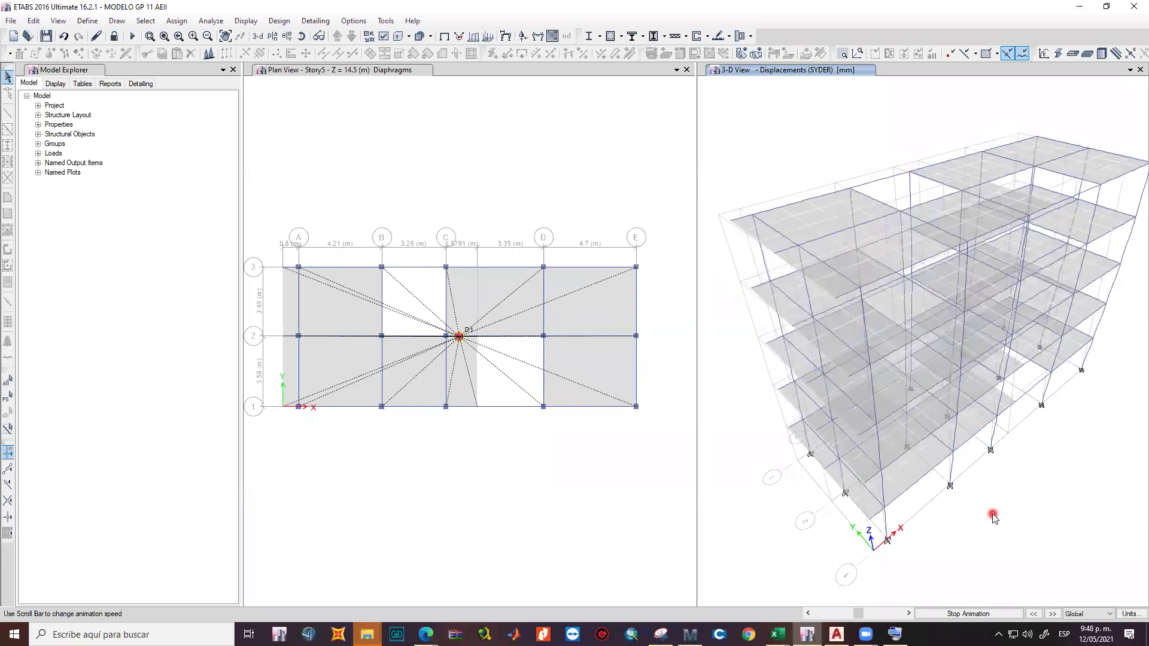
left_click(971, 614)
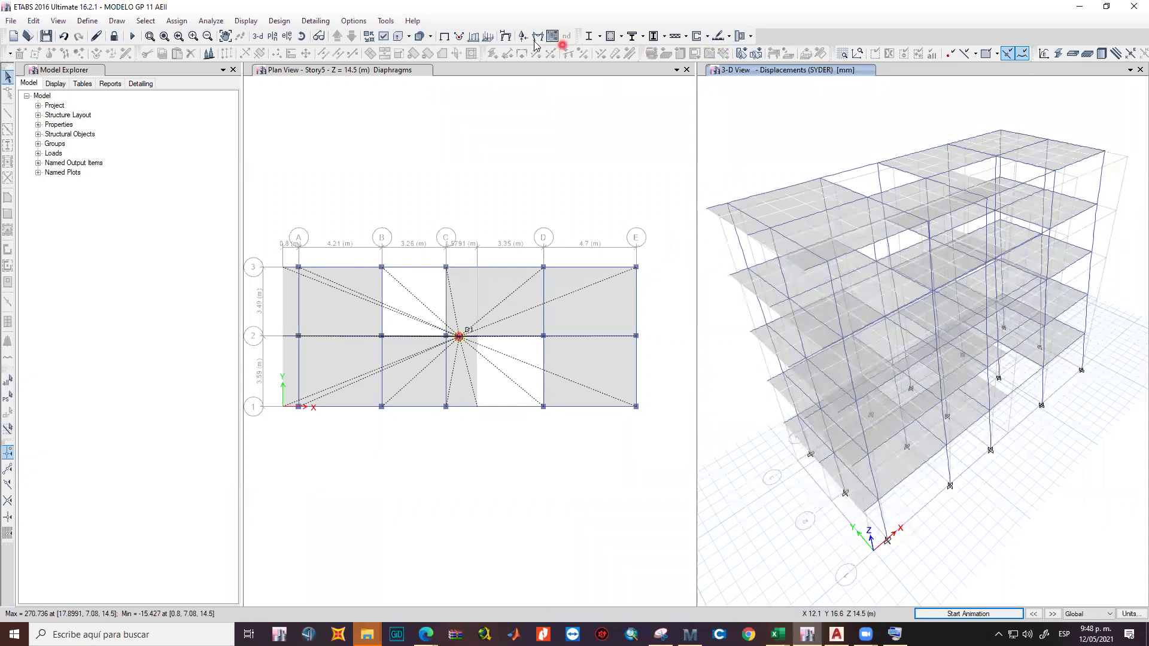
Display the Modal case's shape for mode number 1 in the 3-D view.
left_click(505, 37)
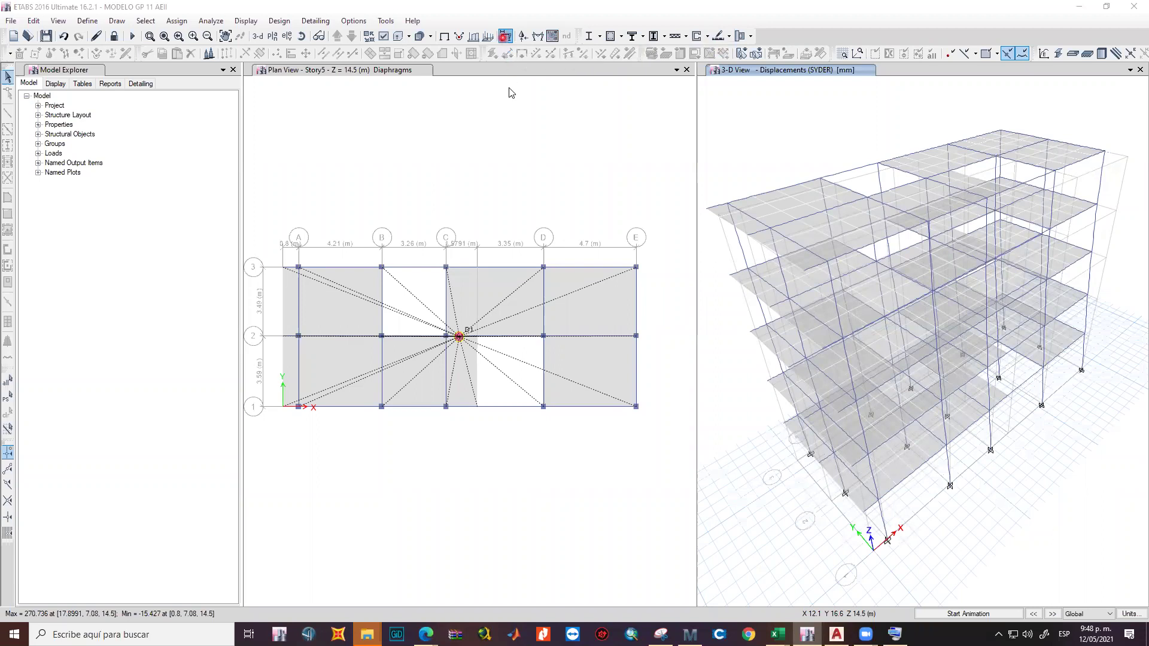
left_click(640, 190)
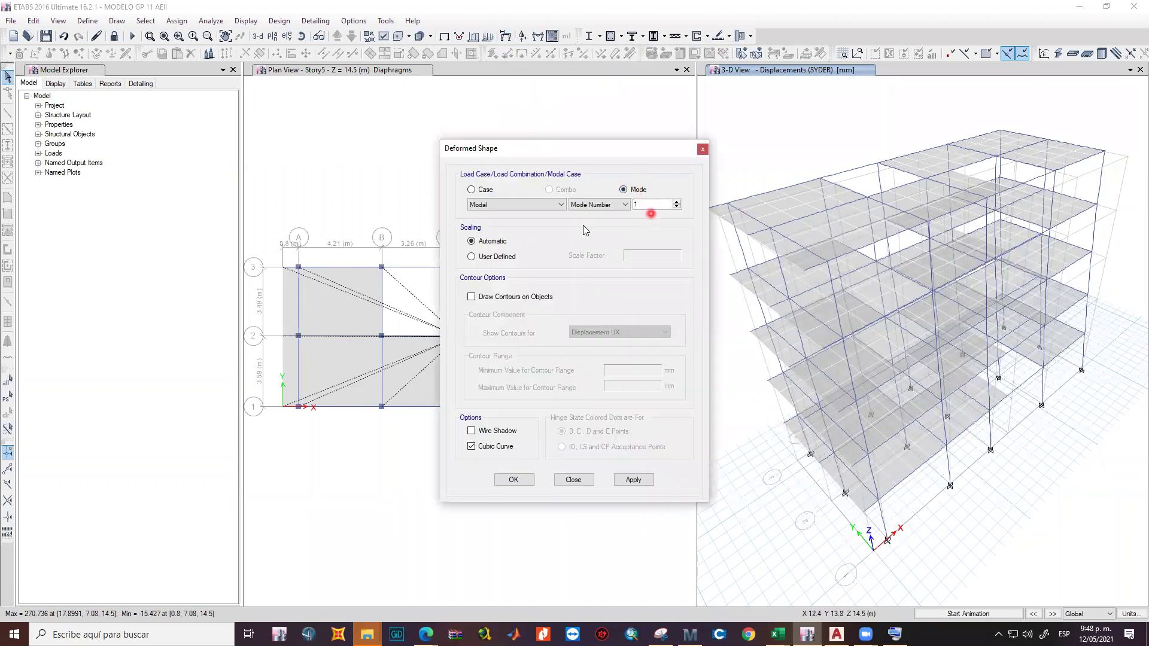
left_click(514, 480)
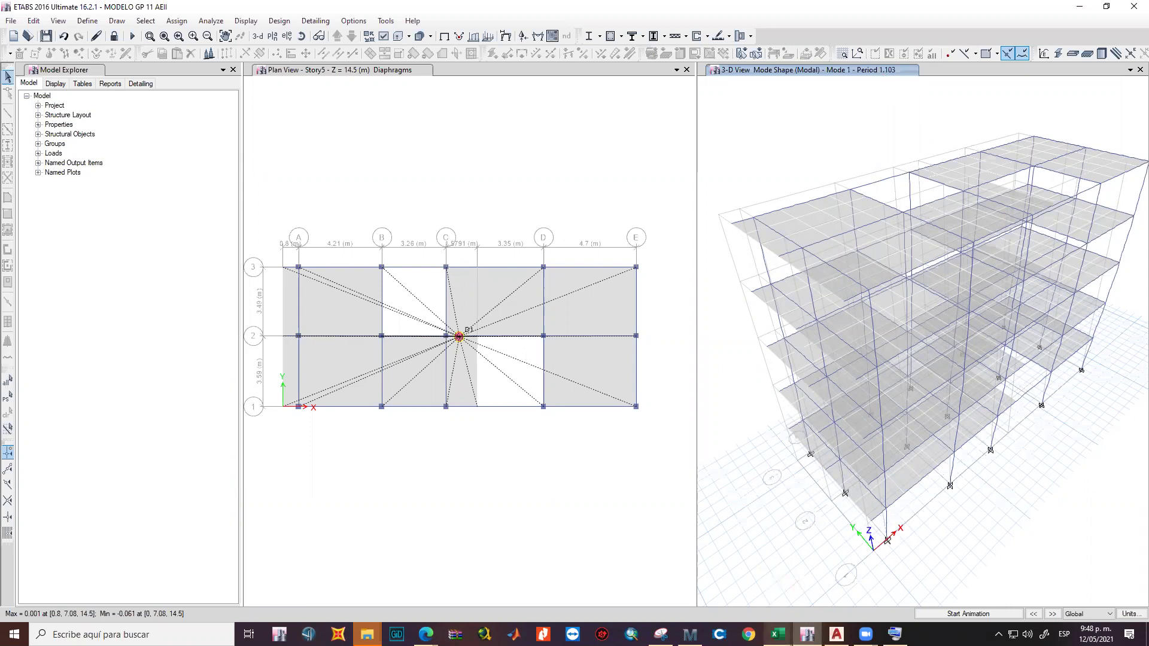
Switch to the Excel workbook ESPECTRO 8-10 PM AEII.xlsx and select the approximate period value in H60.
left_click(778, 634)
left_click(776, 601)
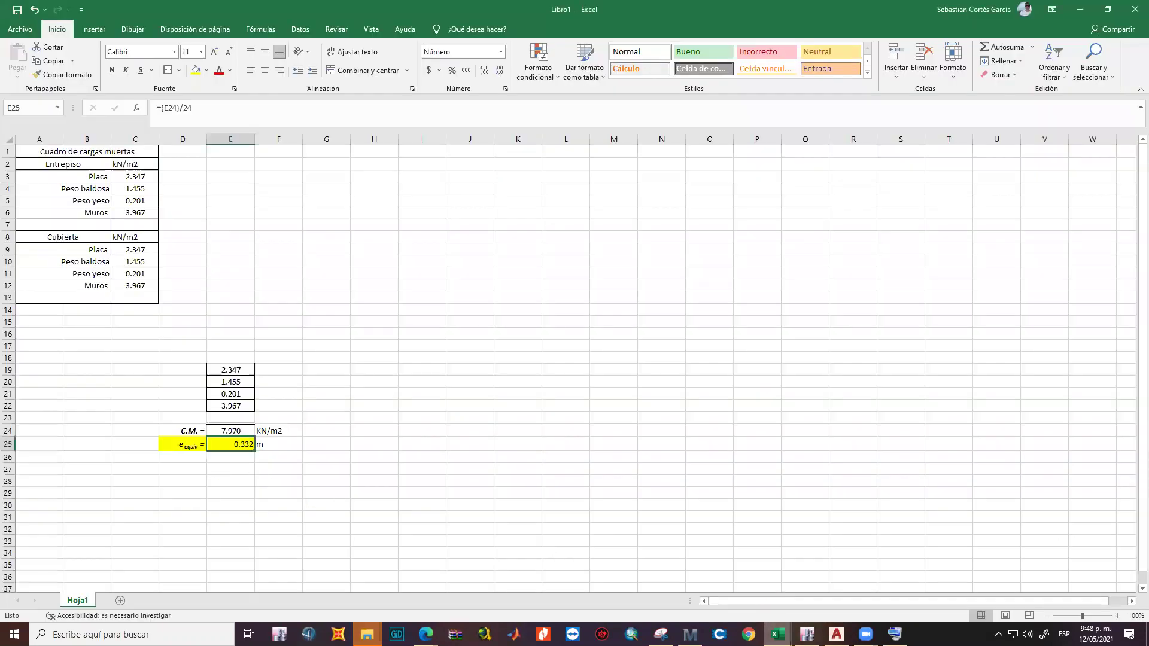
left_click(778, 634)
left_click(652, 590)
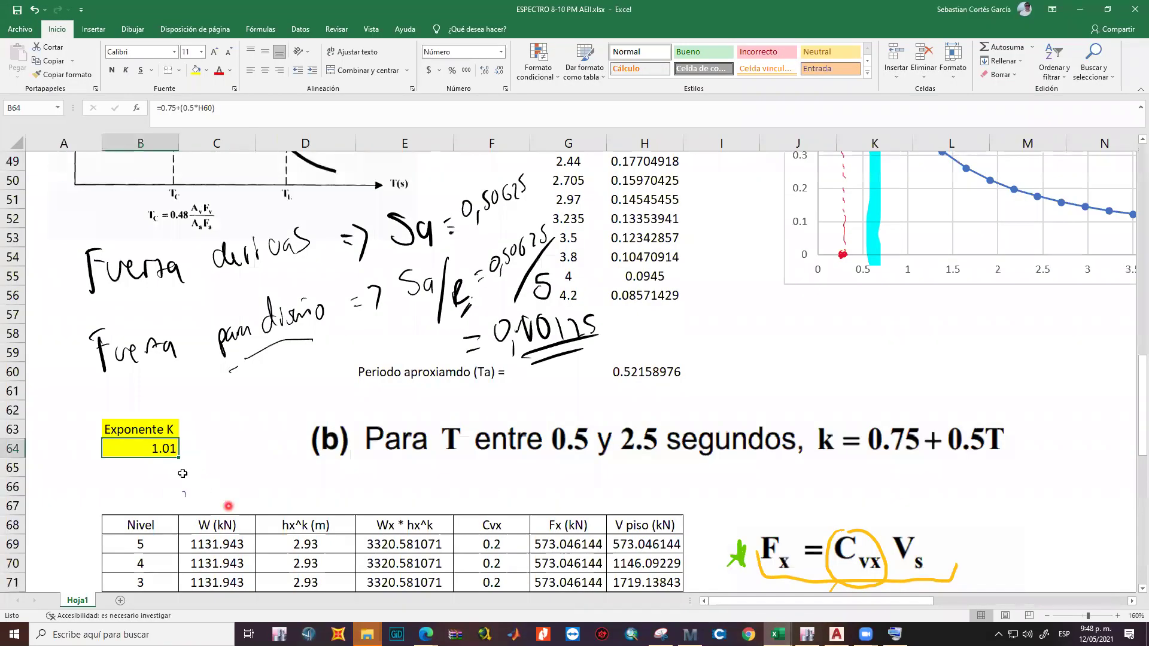
left_click(652, 374)
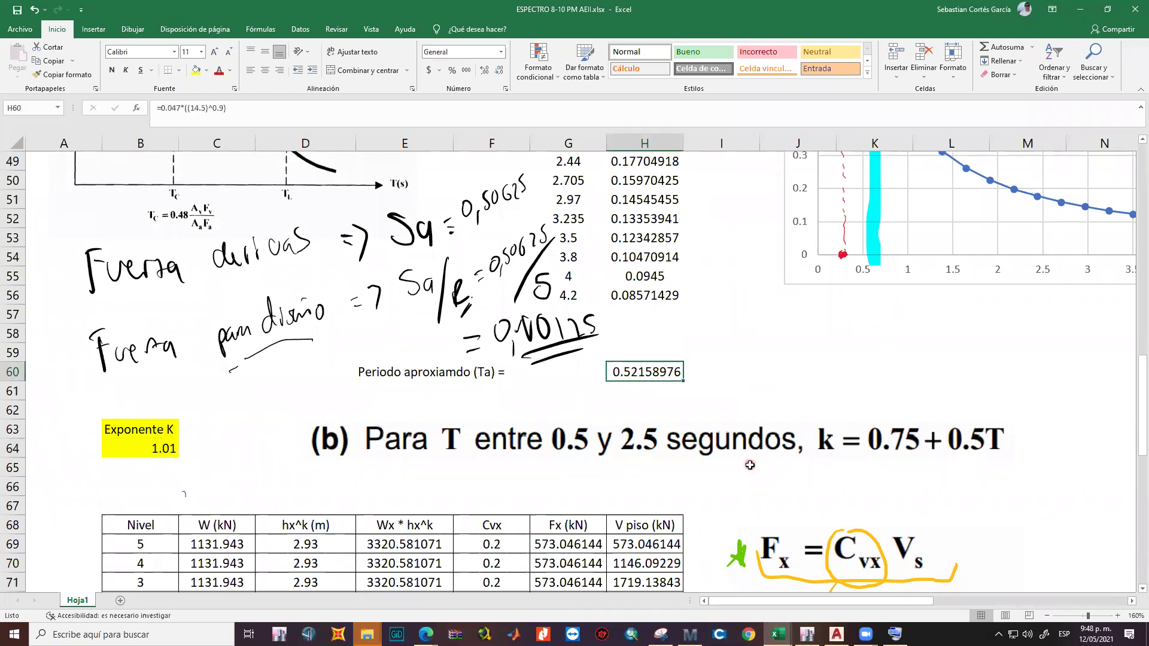
type("1.")
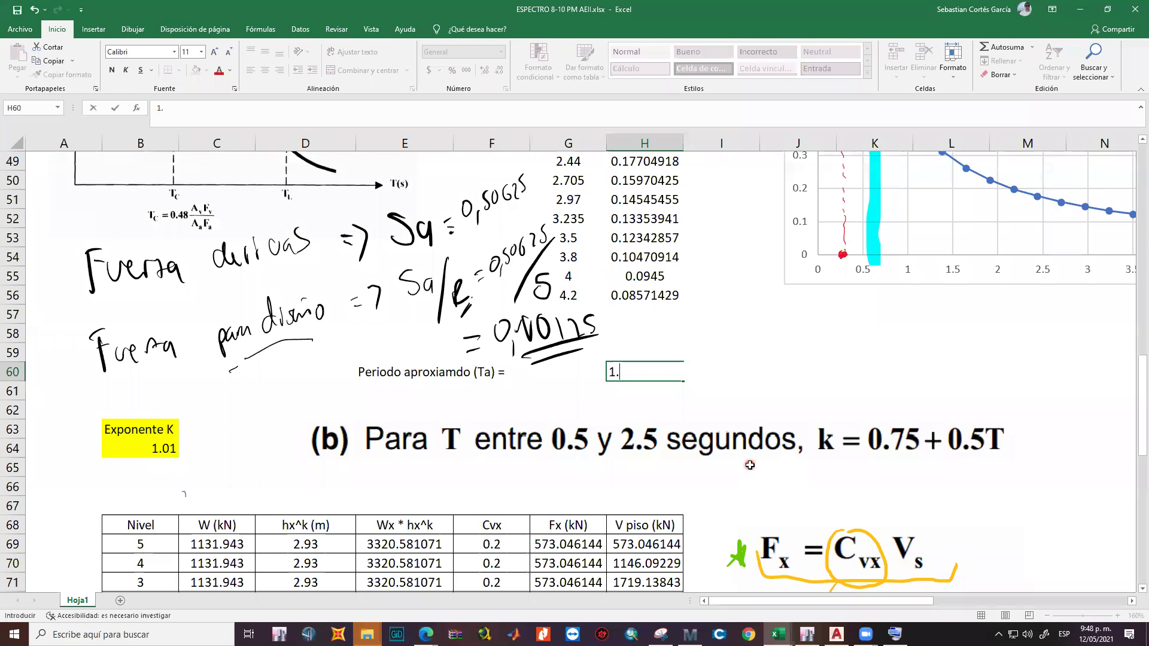
left_click(750, 465)
type("1")
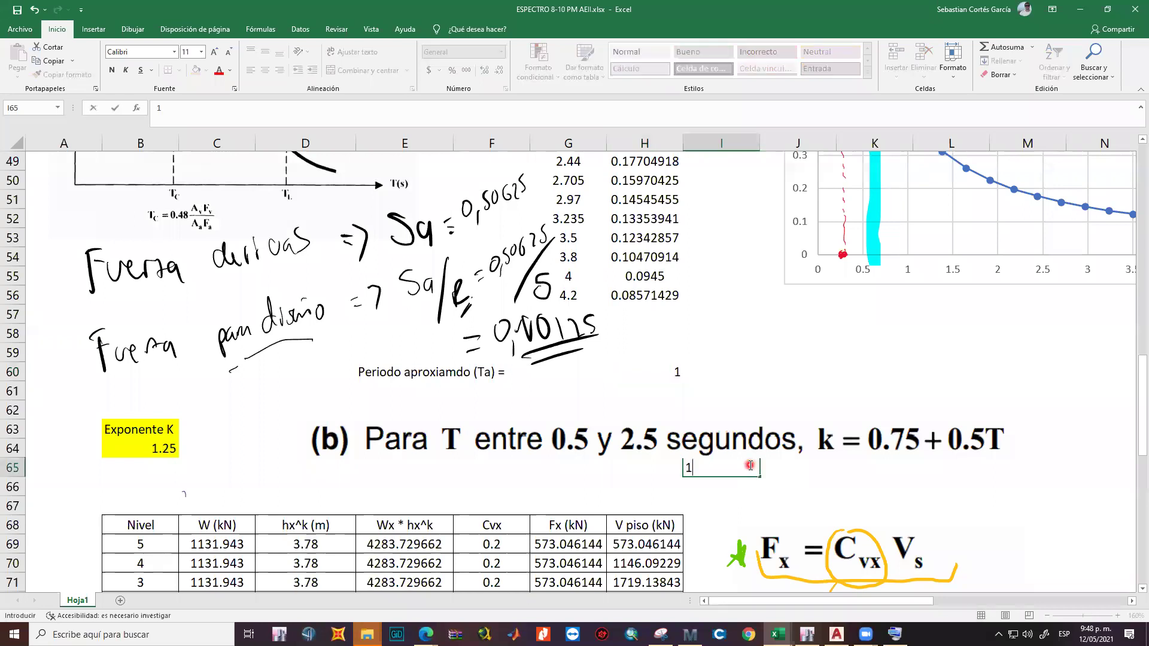
left_click(670, 368)
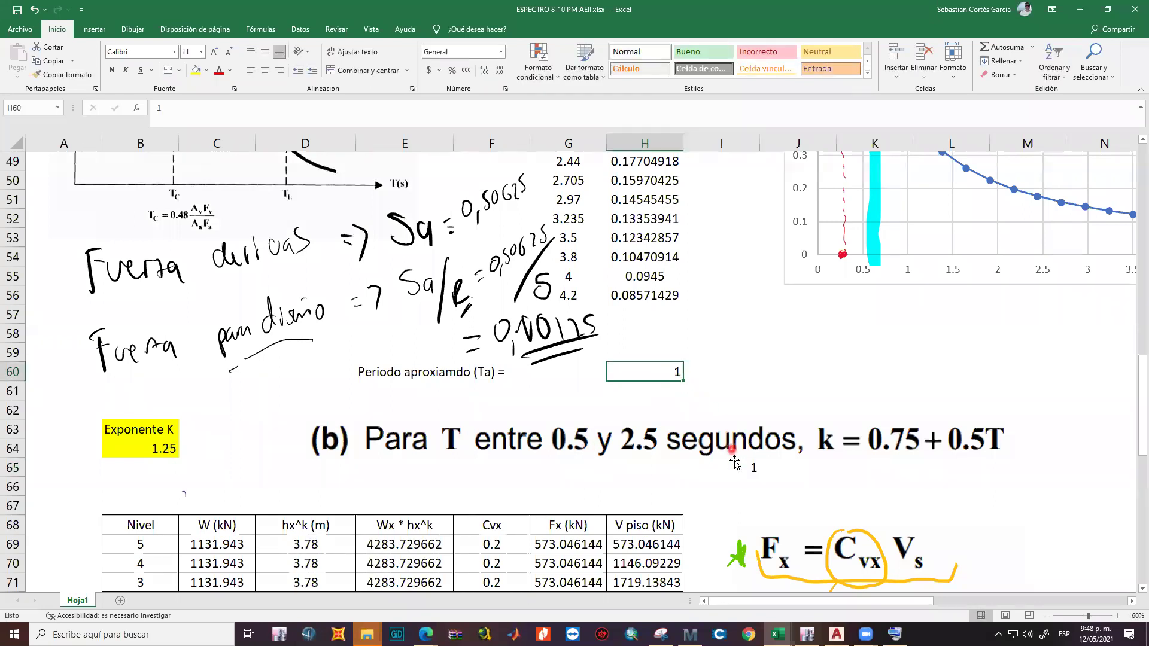
left_click(735, 454)
left_click(724, 467)
key("Delete")
Set the period value in cell H60 to 1.103.
left_click(665, 369)
type("1.103")
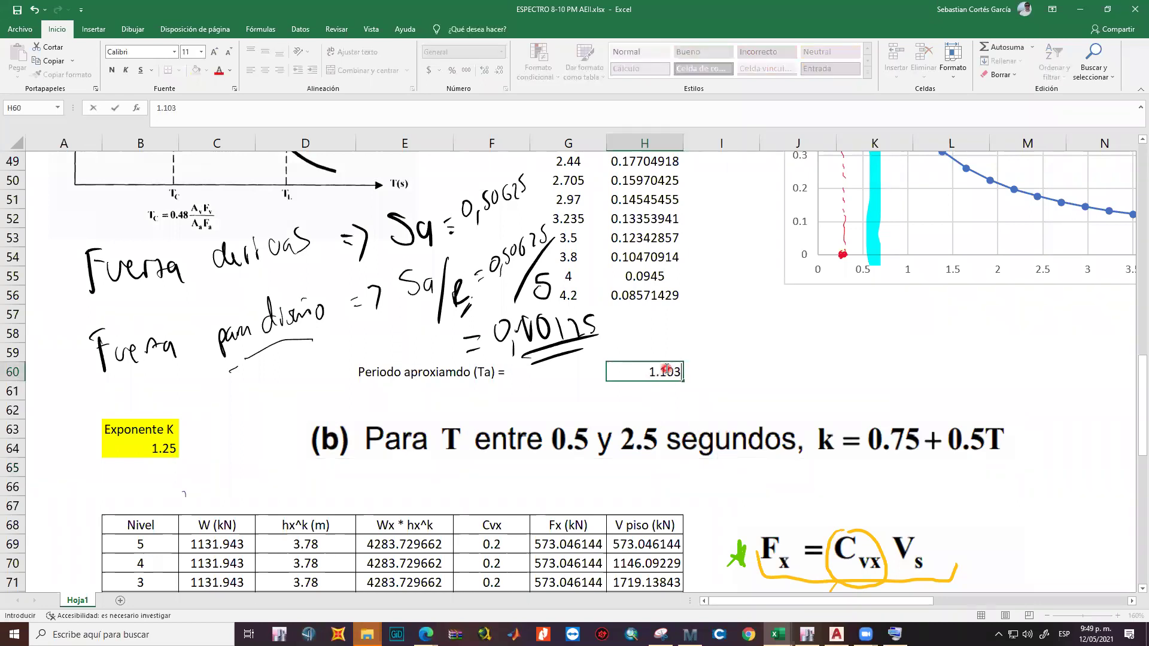
key("Return")
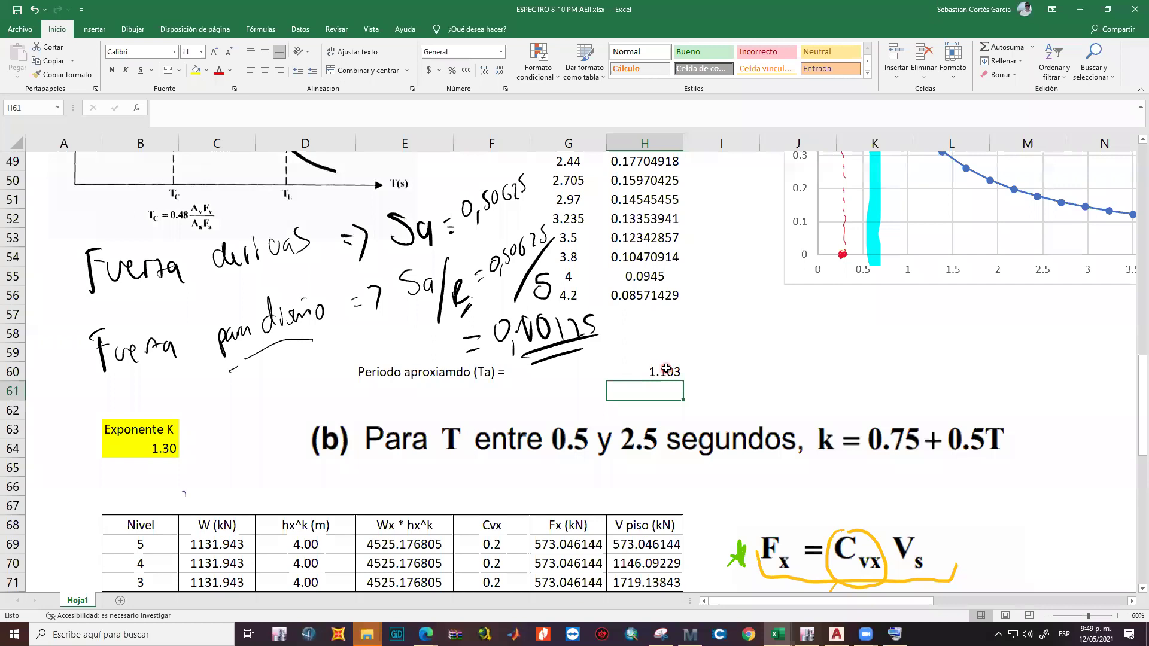
Remove "(Ta)" from the approximate period label in row 60.
left_click(414, 372)
left_click(247, 113)
double_click(246, 114)
key("BackSpace")
key("Return")
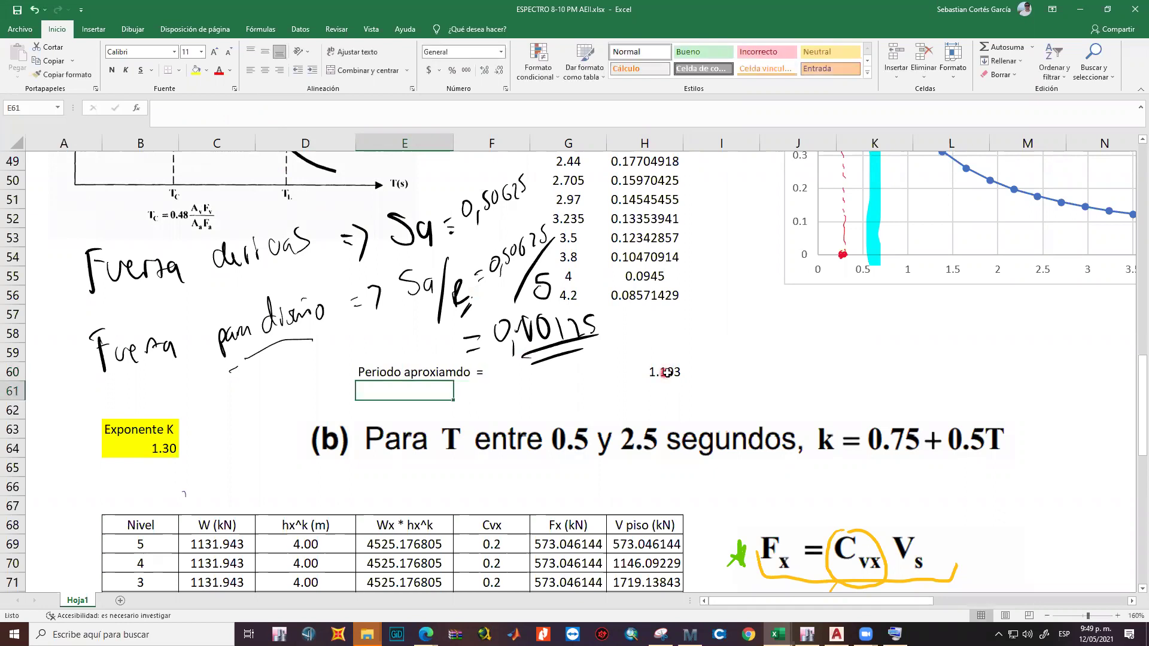
Add the unit "seg" in the cell beside the period value.
left_click(666, 373)
left_click(705, 382)
type("SE")
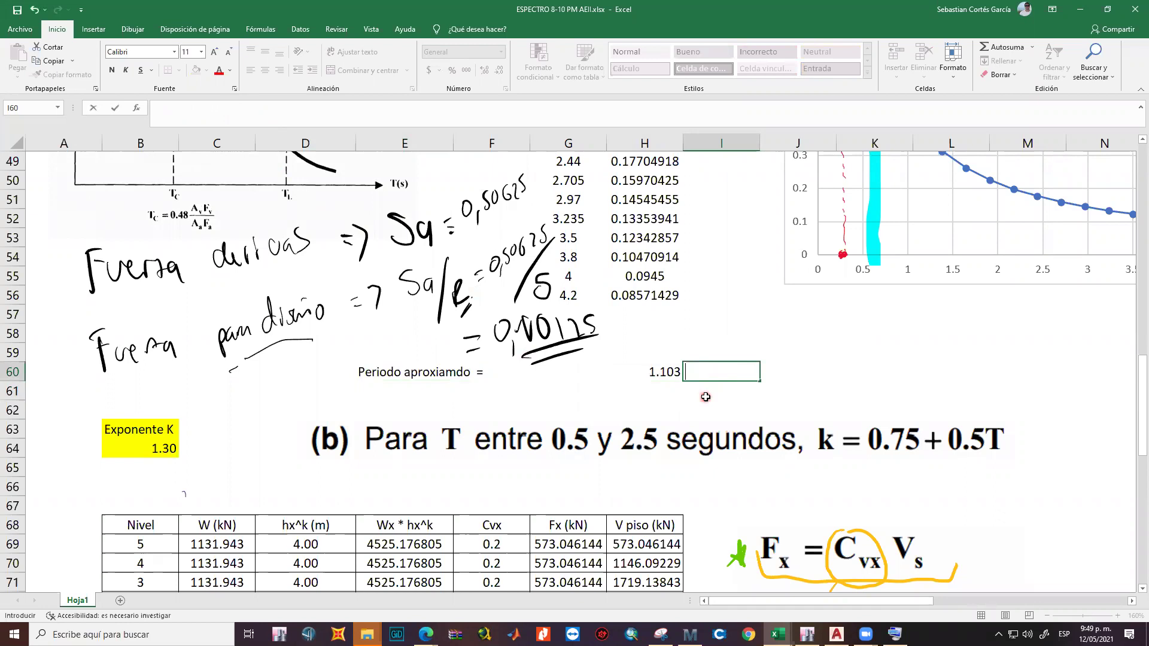
type("seg")
left_click(679, 403)
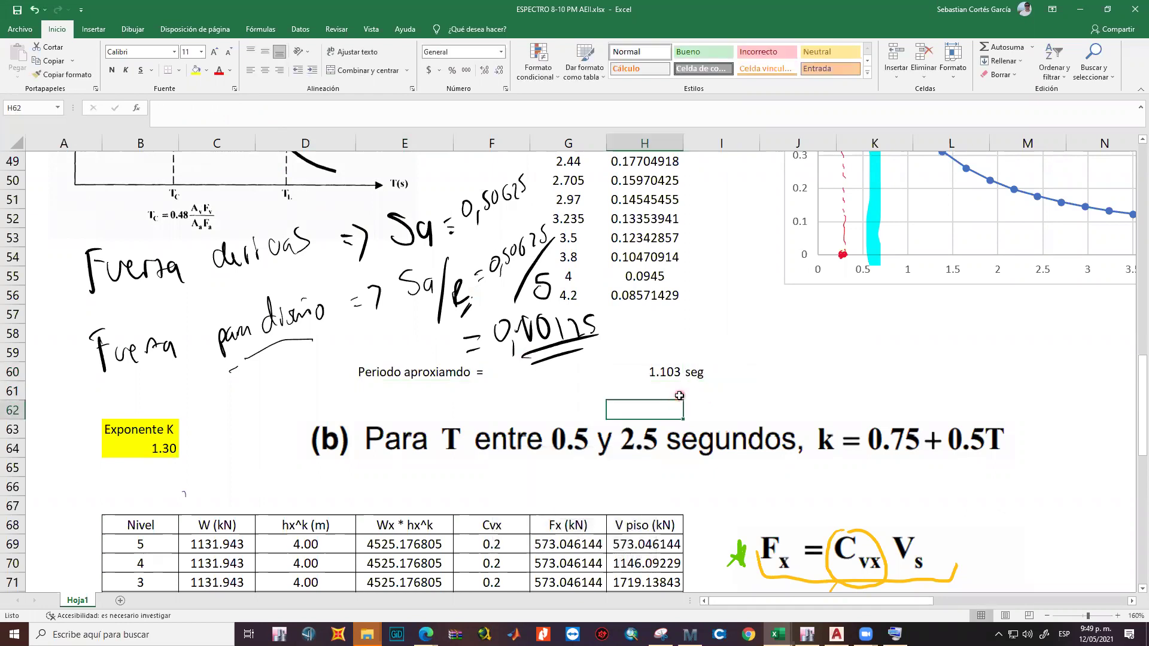
Delete the black ink box around the Sa value for the 0.85 s period in the spectrum table.
scroll(679, 396, "up", 3)
left_click(584, 242)
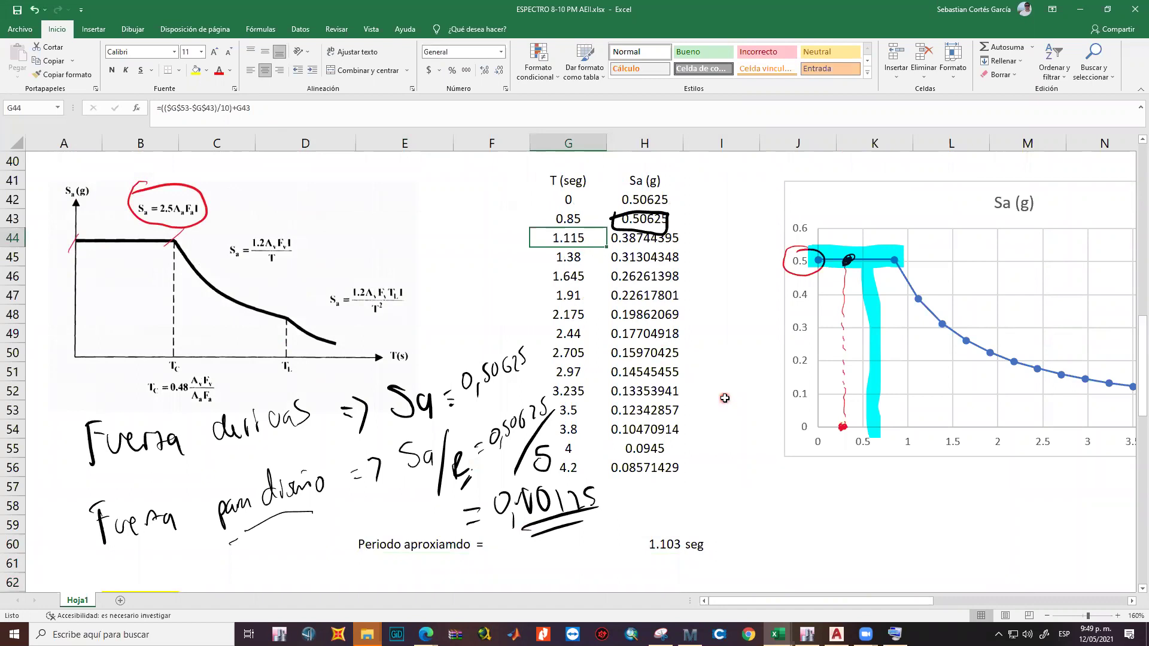
left_click(659, 546)
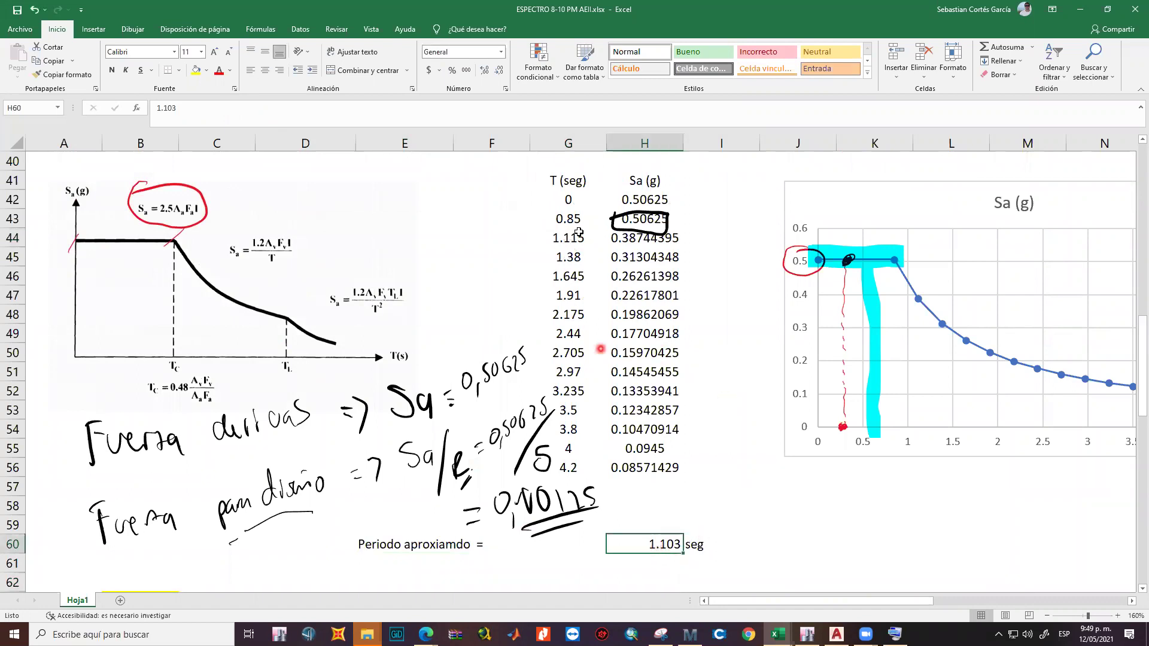
left_click(616, 229)
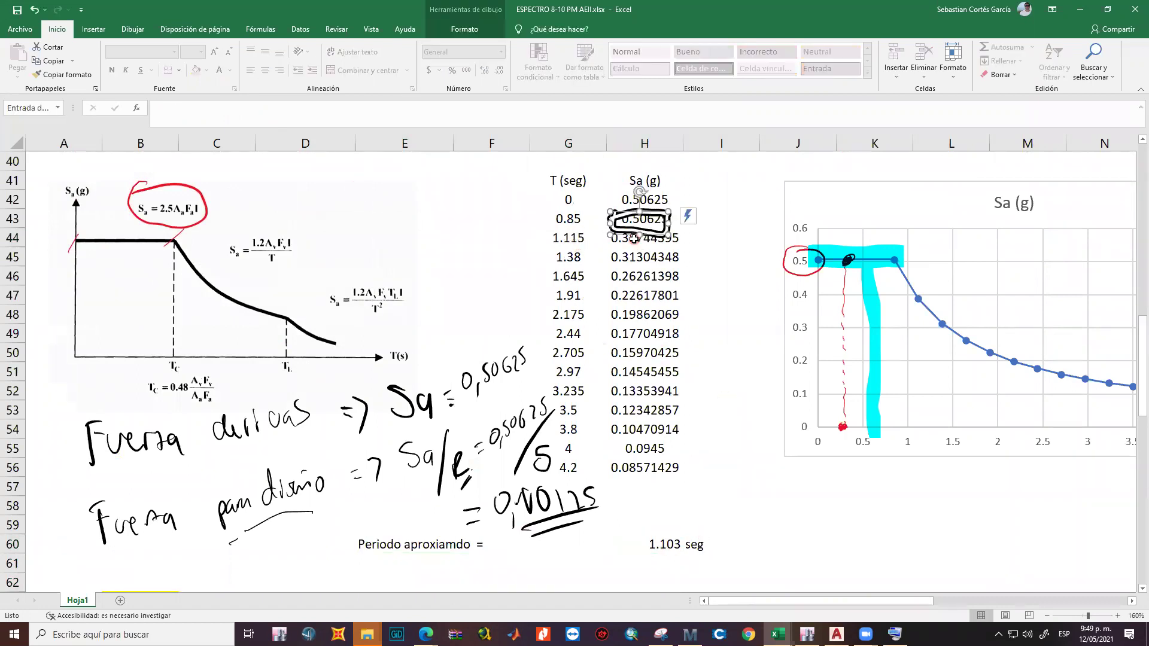
key("Delete")
Inspect the Sa formula for the 1.115 s period in the spectrum table without editing it.
left_click(657, 238)
left_click(411, 117)
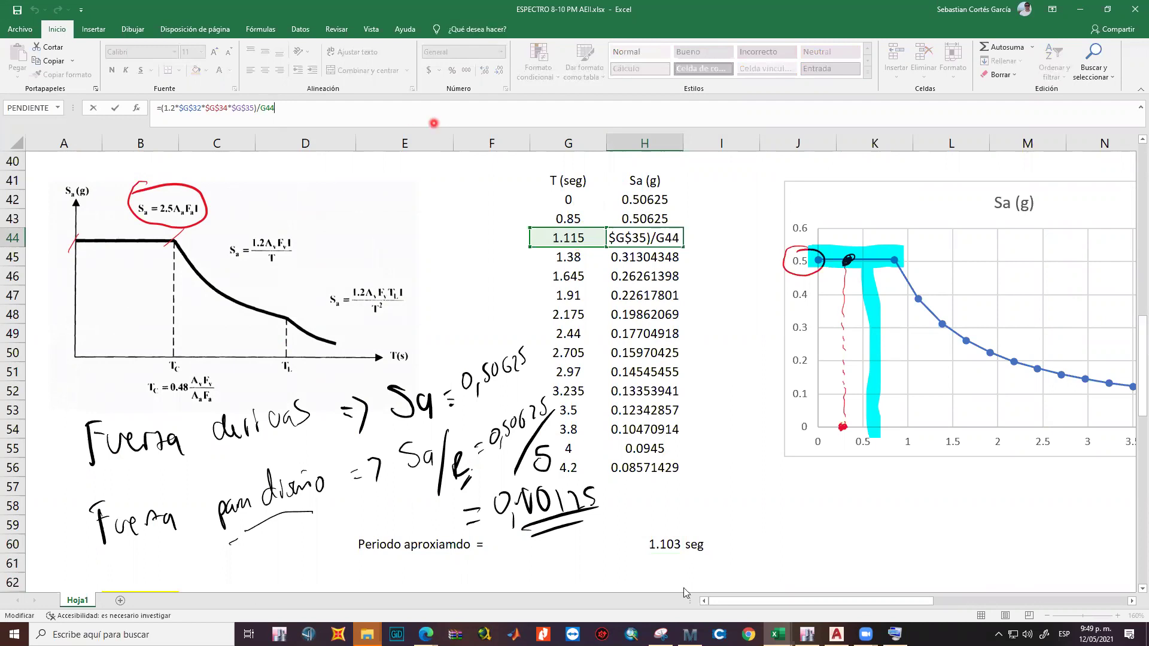
left_click(753, 550)
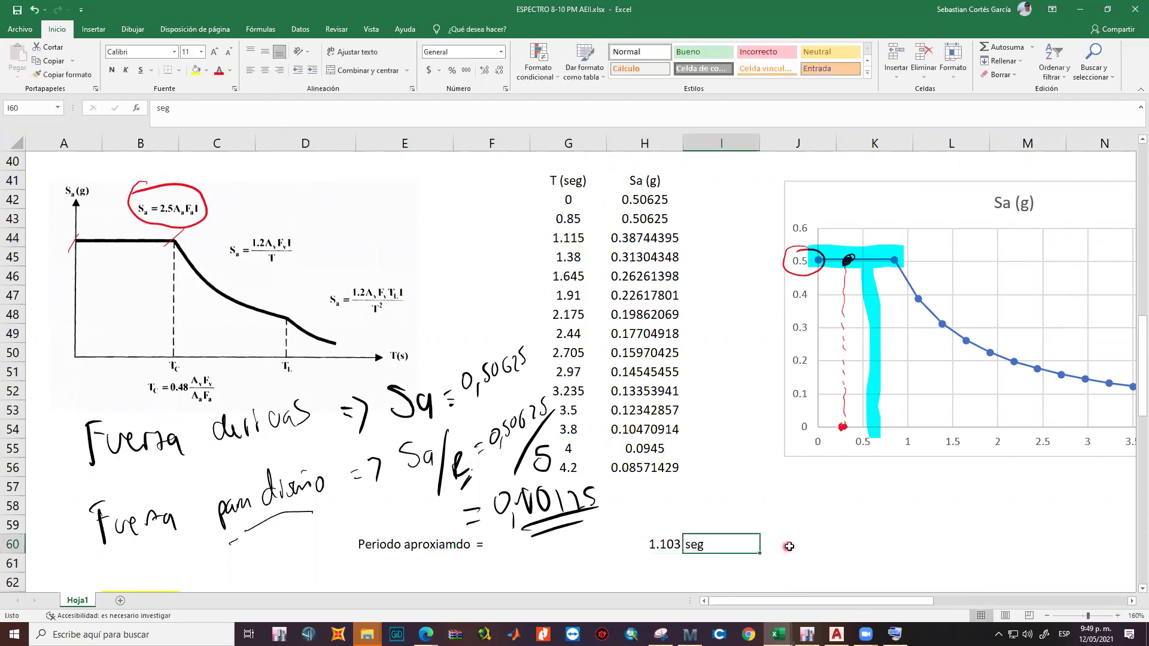
left_click(789, 544)
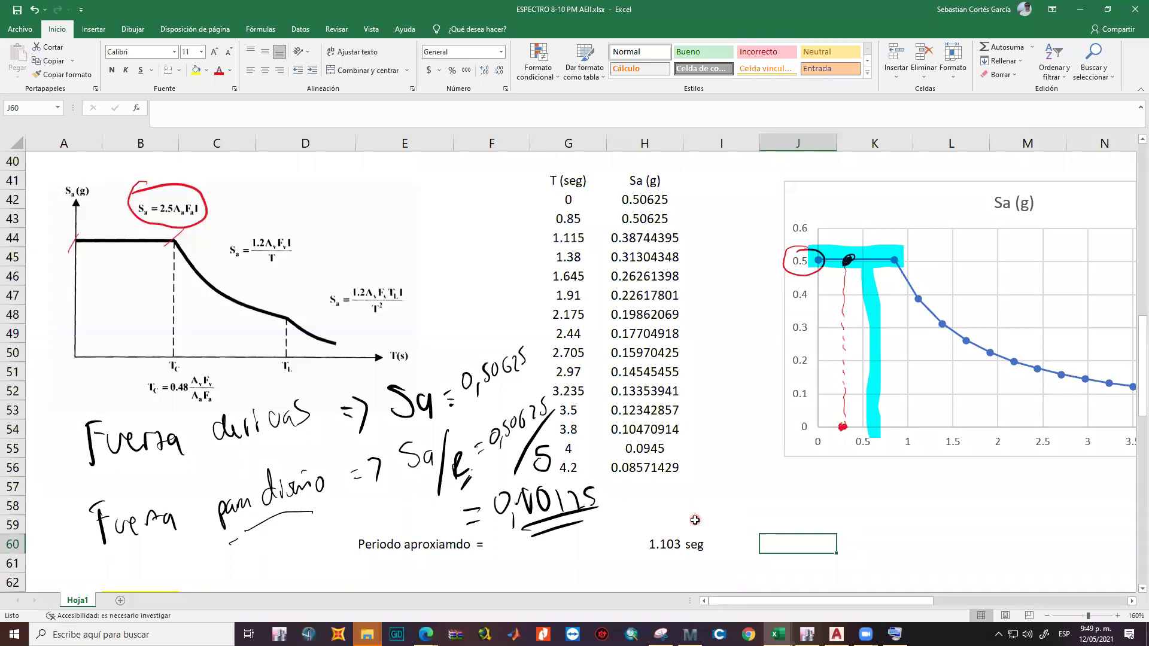
Switch to the Libro1 workbook in Excel and inspect the Placa dead load in the Entrepiso table.
left_click(807, 634)
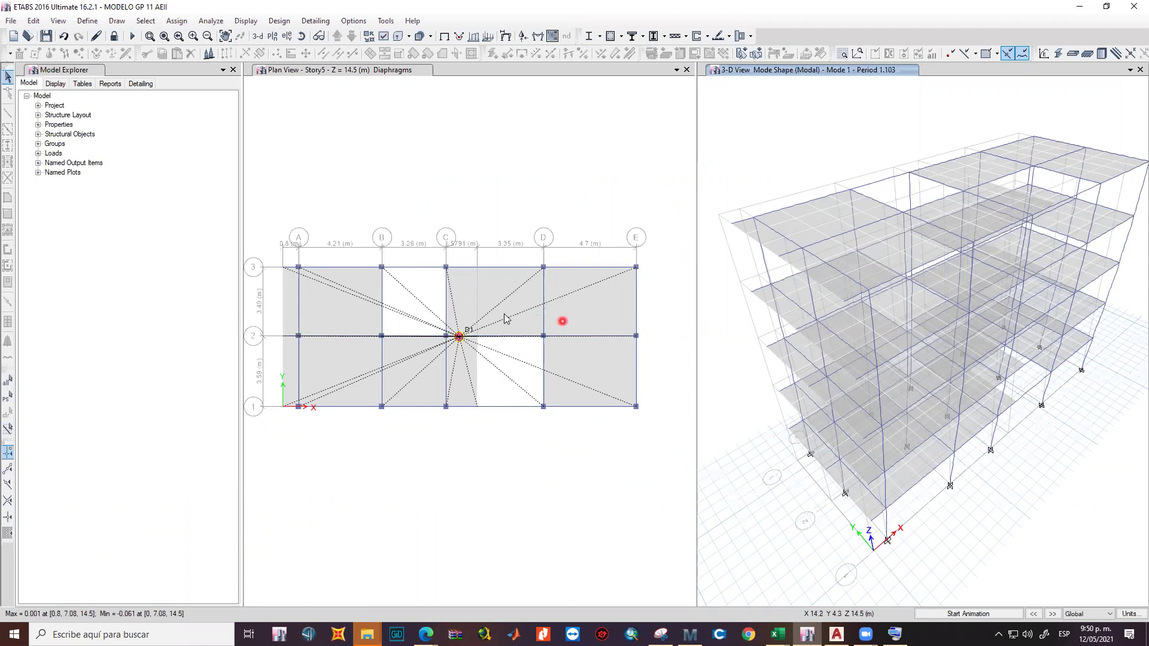
left_click(778, 634)
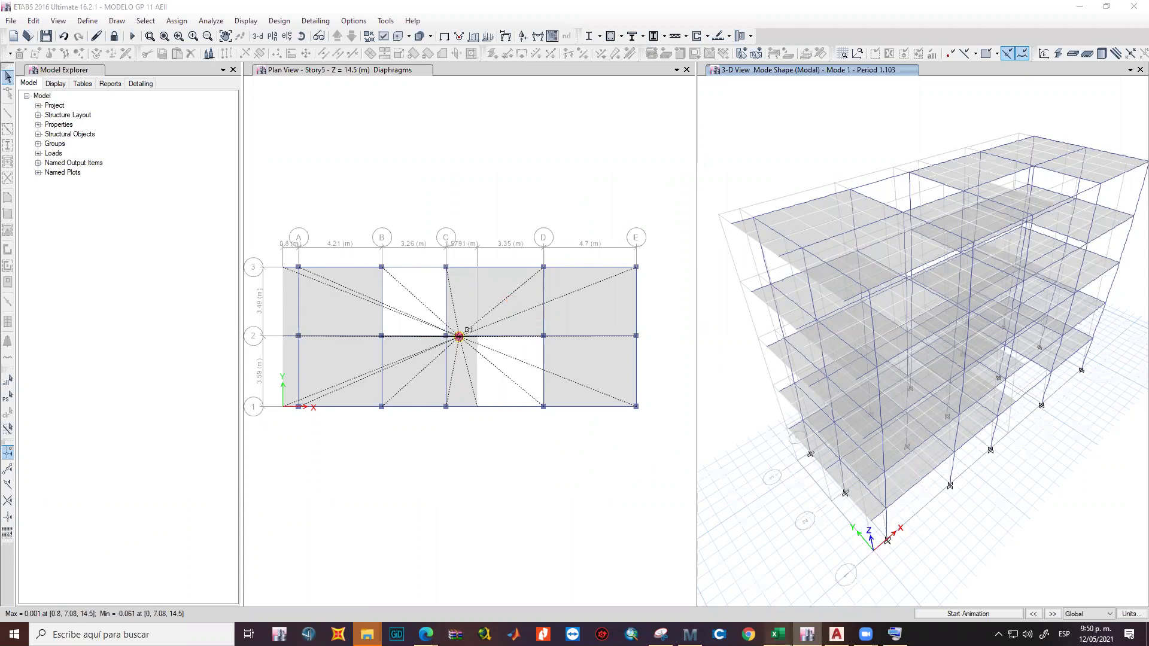
left_click(777, 584)
left_click(140, 178)
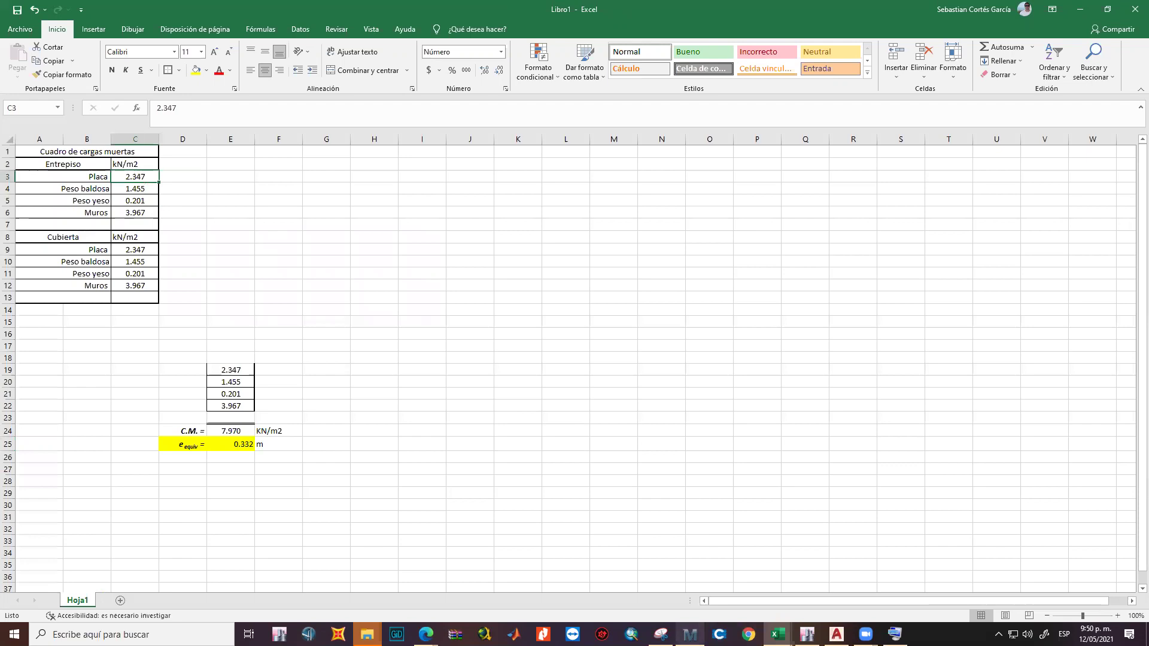
Switch to Mathcad and review the building weight calculations from the finishes back up to the total ribbed slab weight.
left_click(690, 635)
scroll(323, 403, "up", 3)
scroll(285, 437, "up", 10)
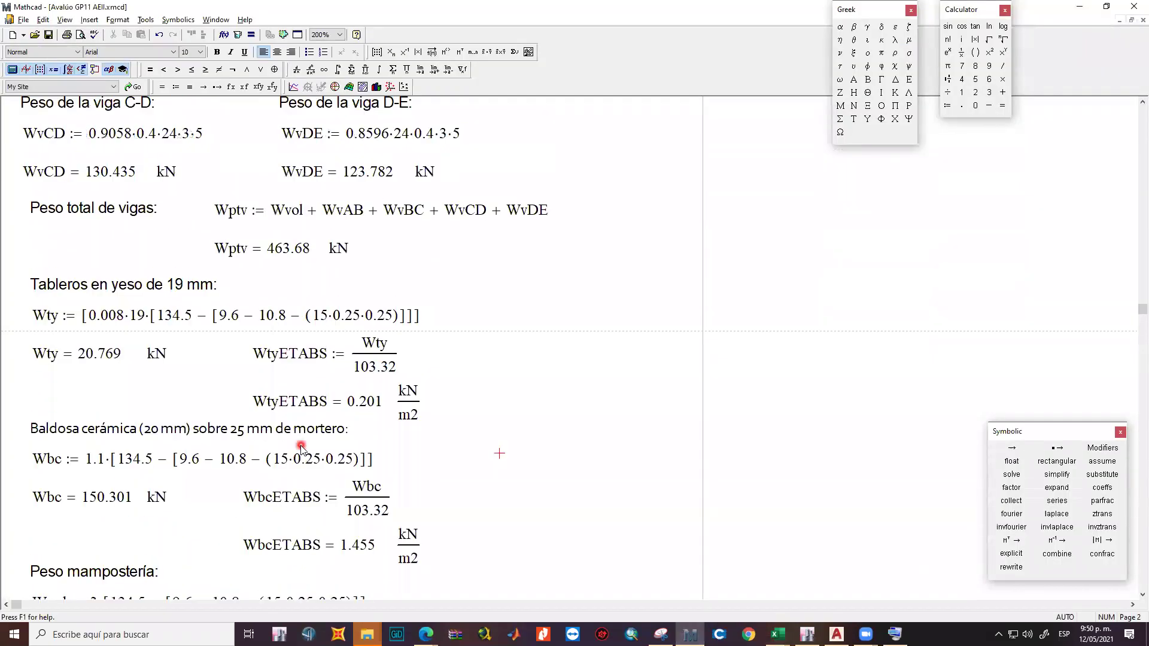
scroll(315, 451, "up", 10)
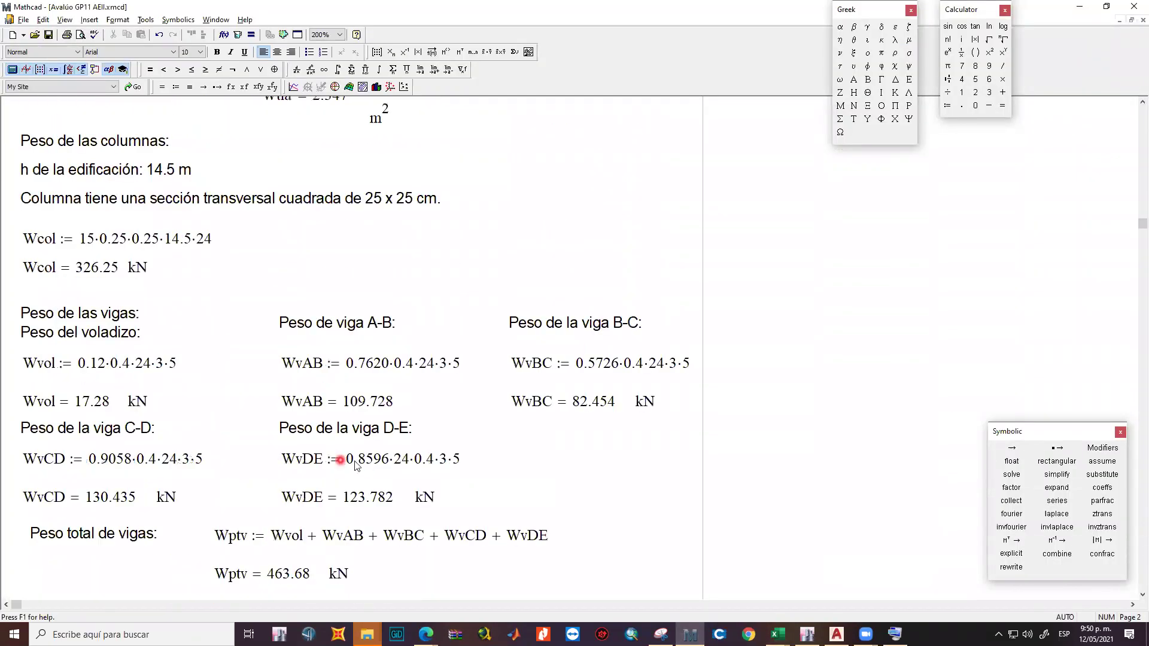
scroll(429, 467, "up", 8)
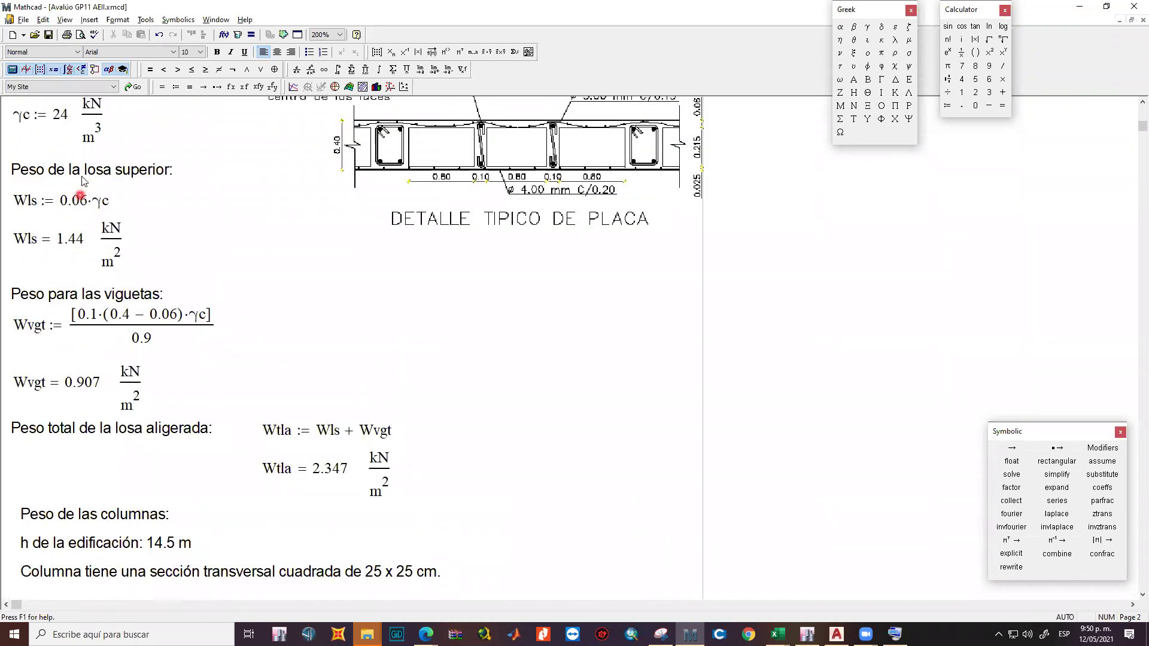
left_click_drag(328, 466, 360, 466)
scroll(504, 467, "up", 2)
left_click(503, 462)
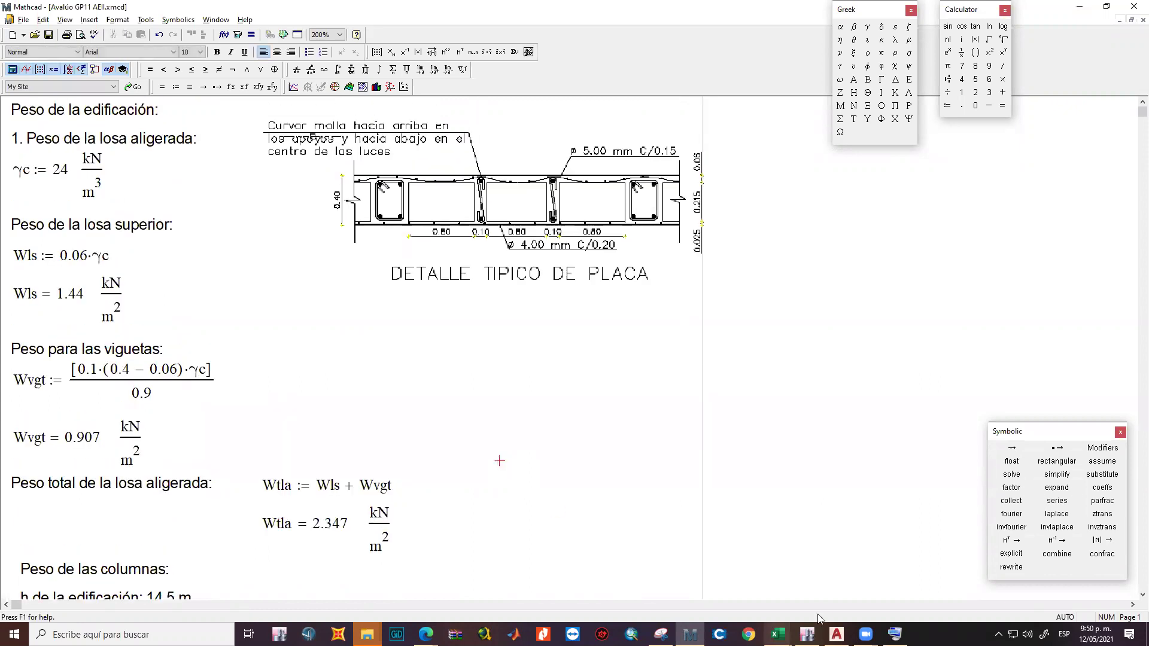
Switch to ETABS, select the Story5 beam on axis 3 between grids B and C, and open its Material List by Story table.
key("alt+Tab")
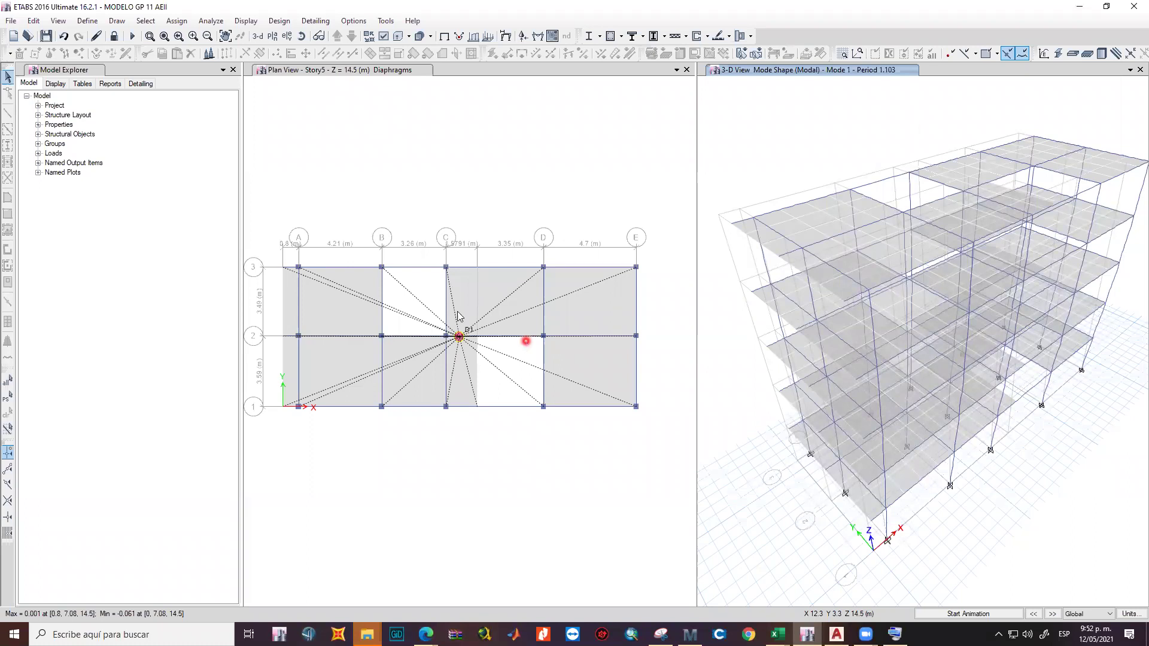
left_click(690, 635)
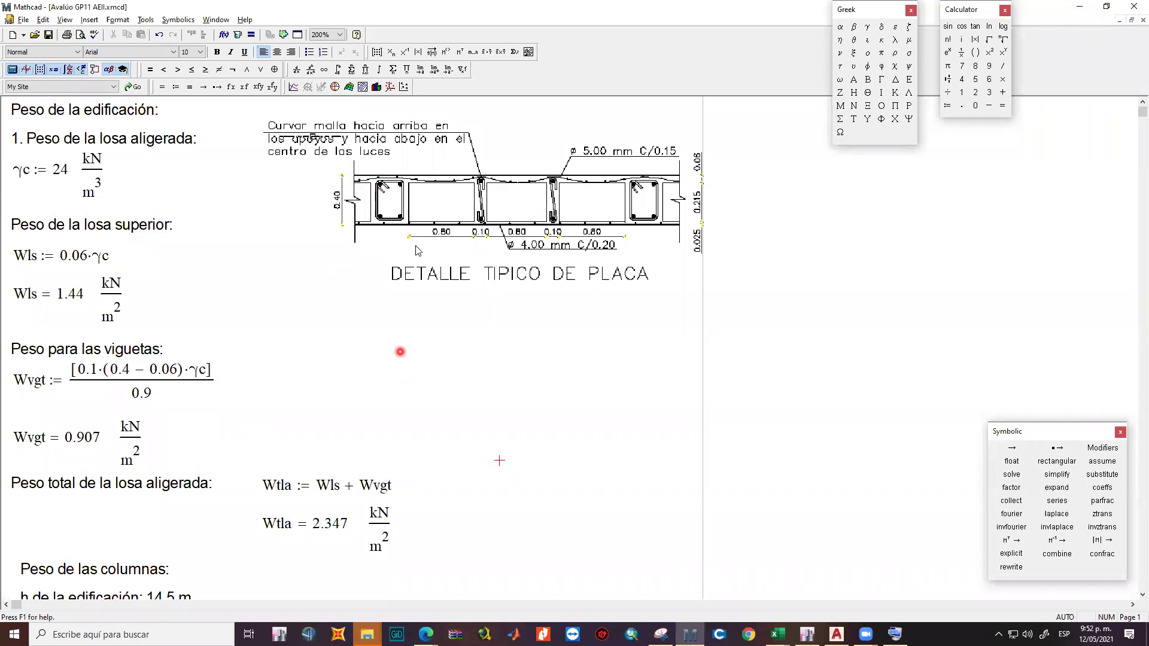
key("alt+Tab")
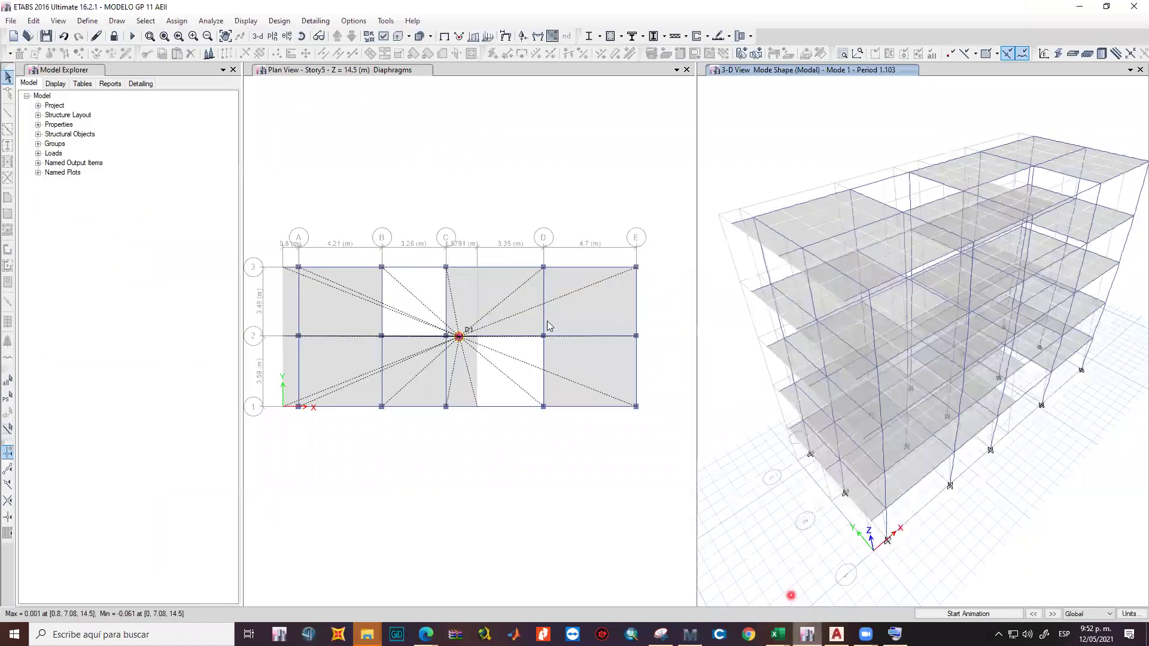
left_click(419, 267)
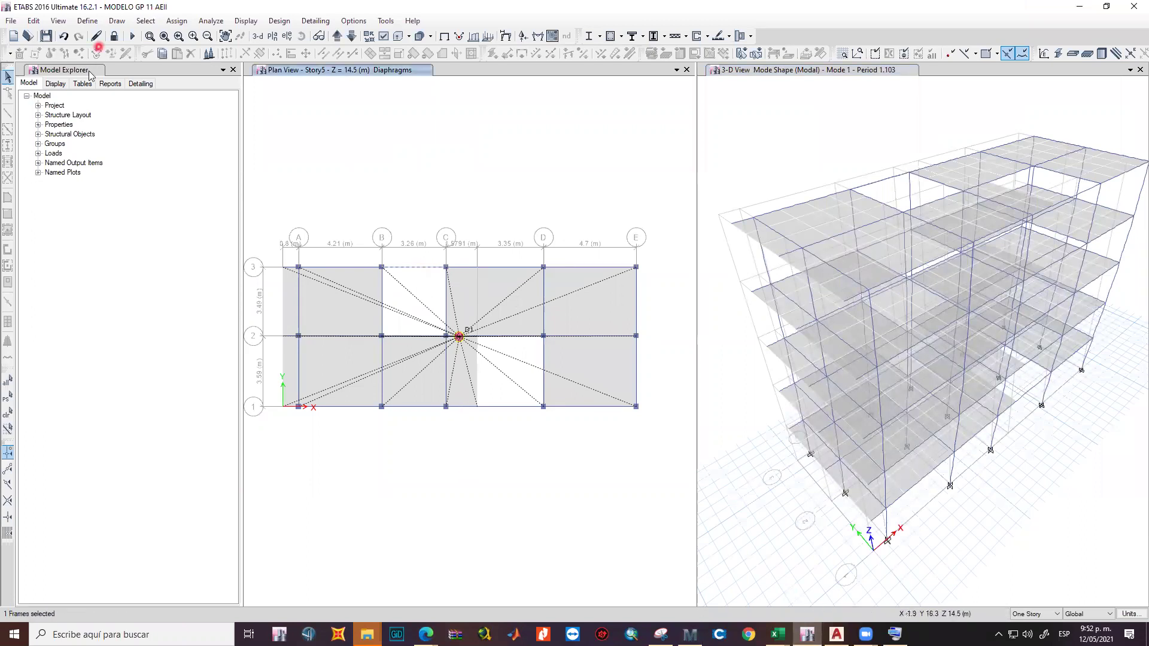
left_click(82, 84)
left_click(38, 106)
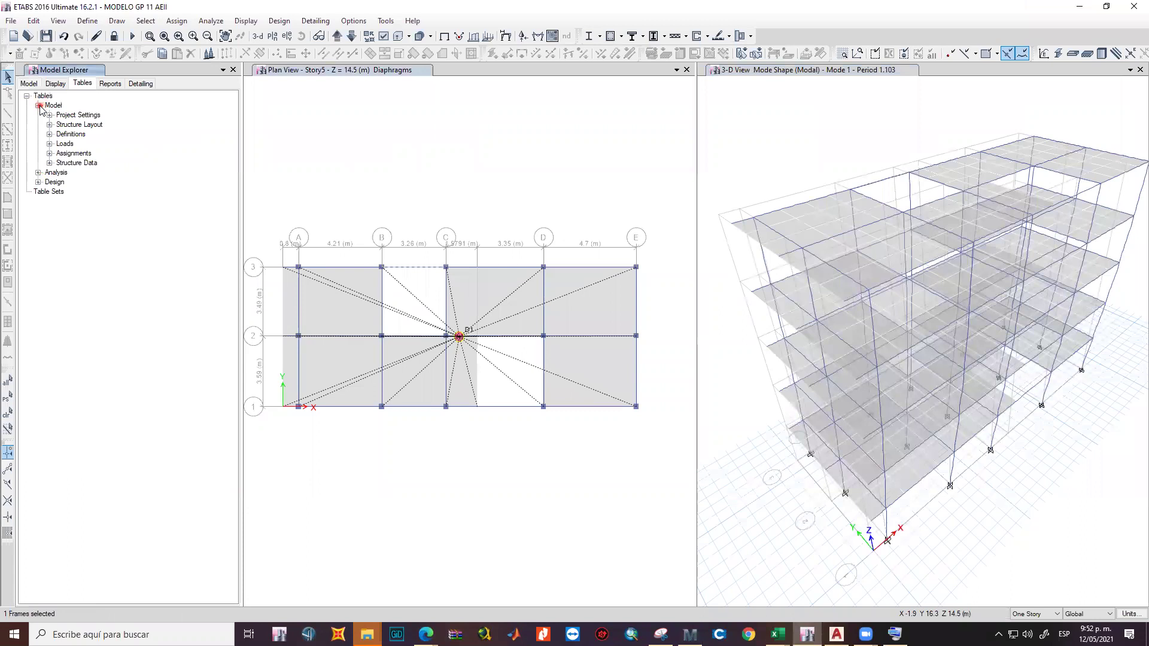
left_click(49, 162)
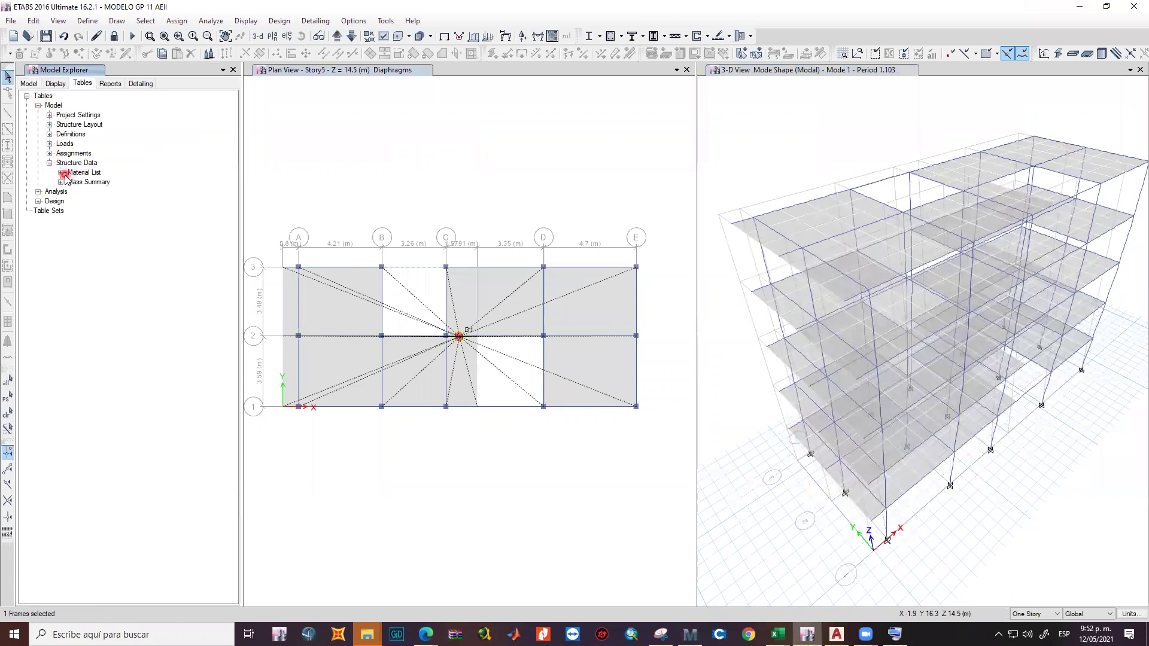
left_click(62, 173)
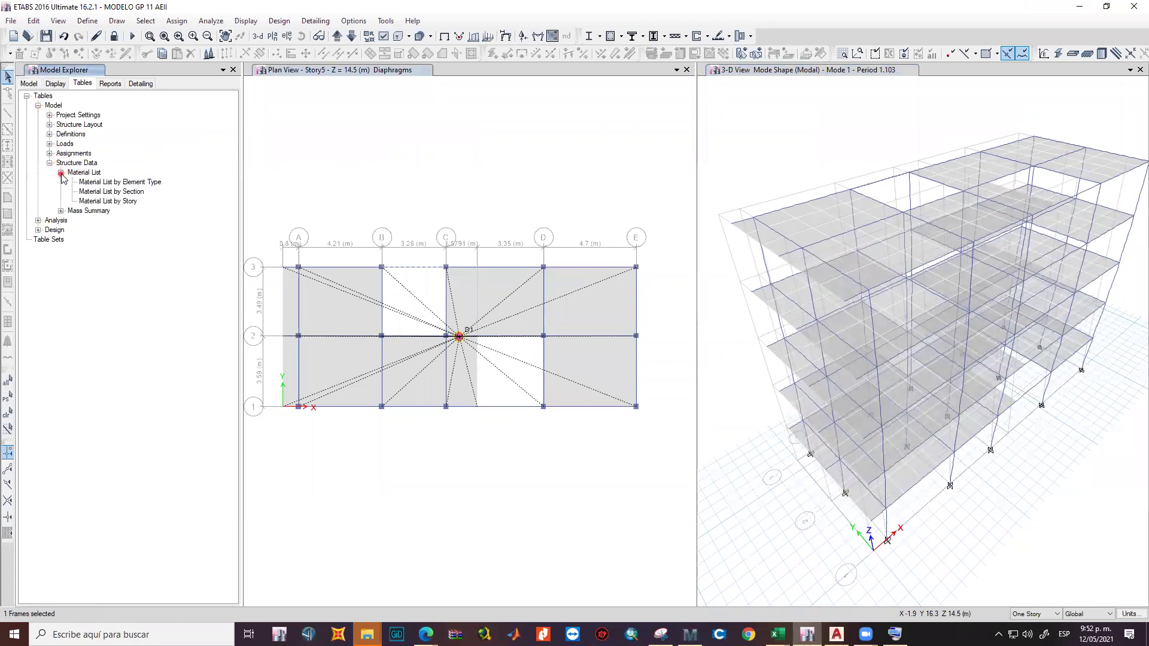
double_click(104, 202)
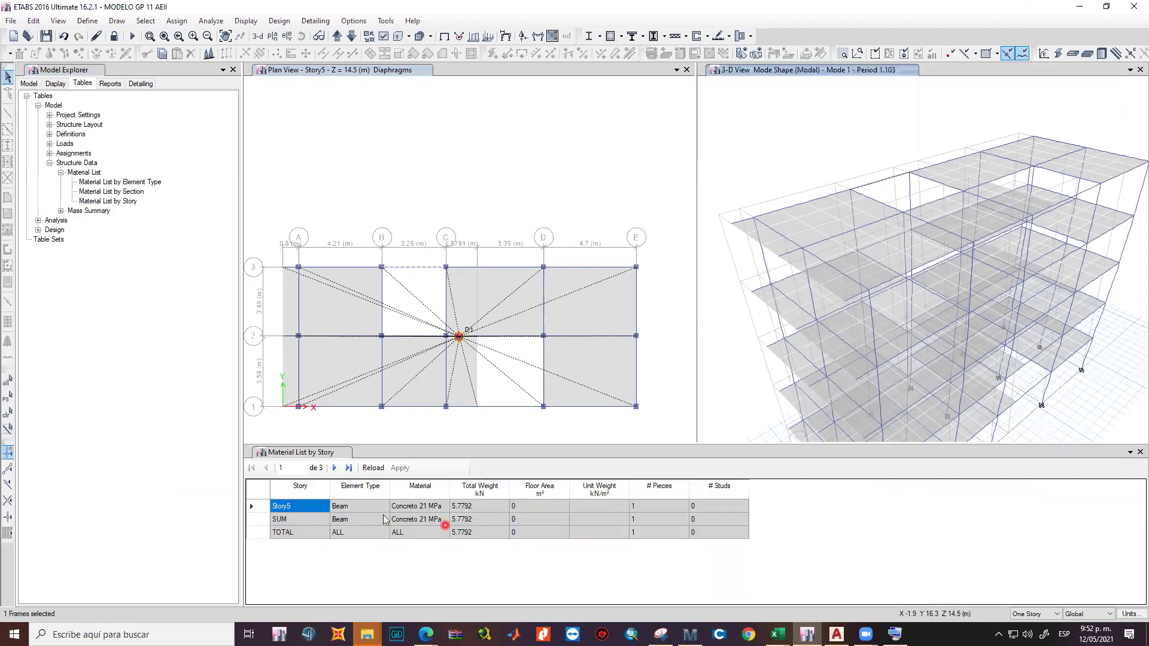
Examine the element type and total weight entries in the Material List by Story table.
left_click(350, 521)
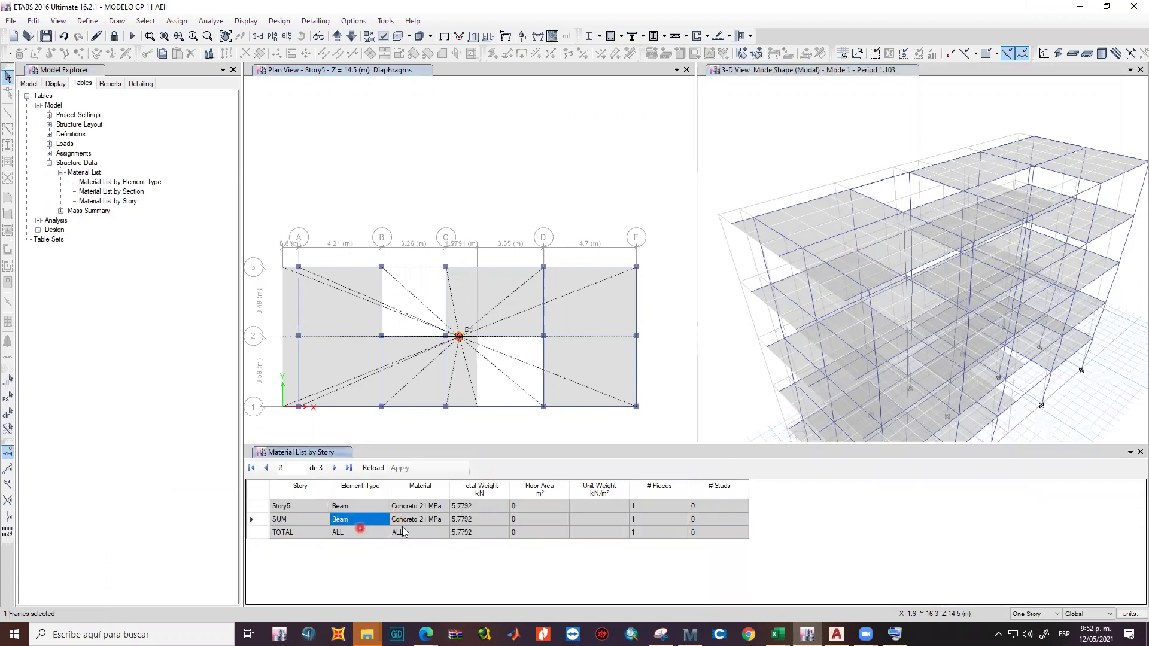
left_click(472, 519)
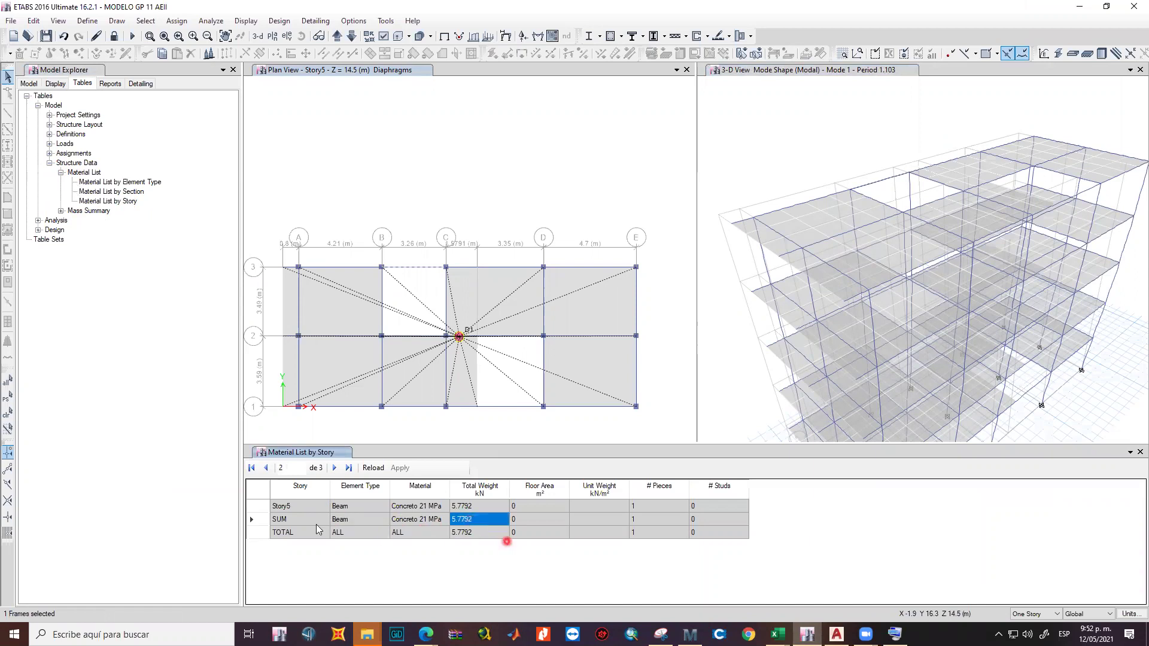
left_click(355, 508)
left_click(460, 520)
Examine the UX masses of Story5 through Story1 in Mass Summary by Story and open the Material List by Element Type table.
double_click(84, 211)
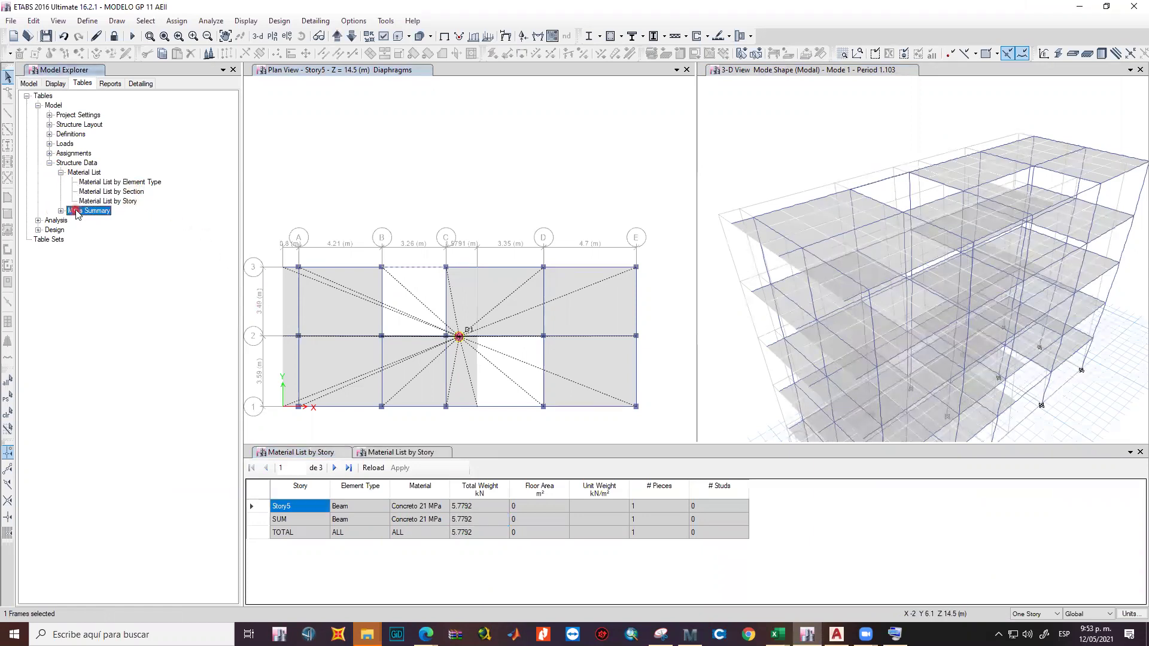
double_click(99, 221)
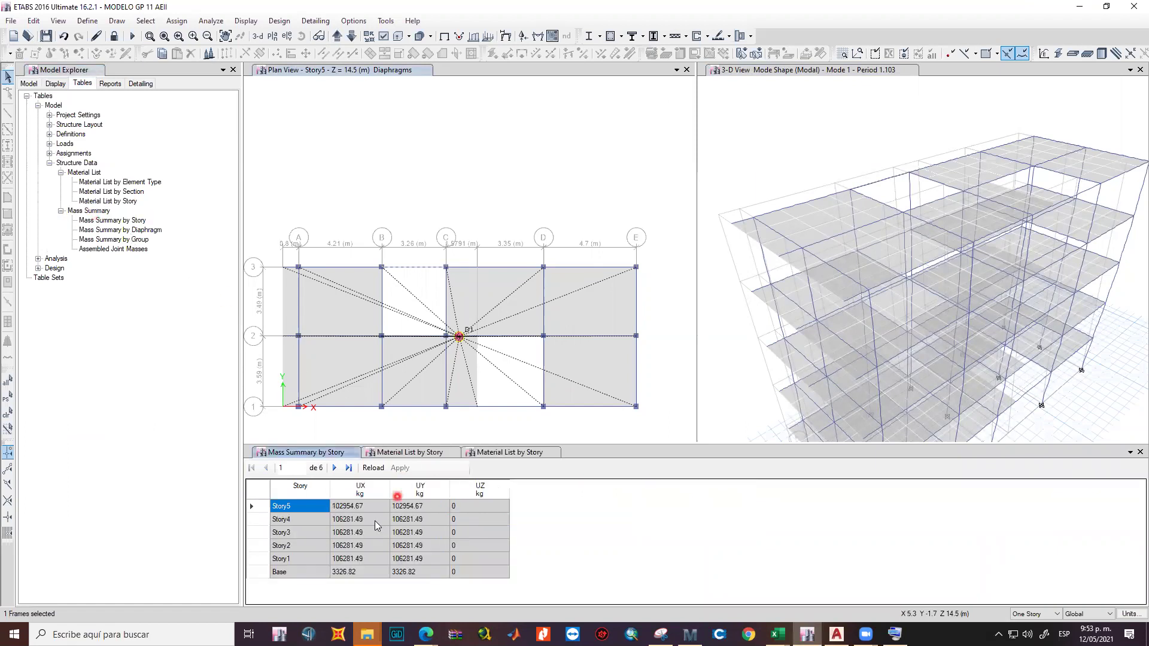
mouse_move(372, 506)
left_mouse_down()
mouse_move(377, 568)
mouse_move(384, 507)
left_mouse_up()
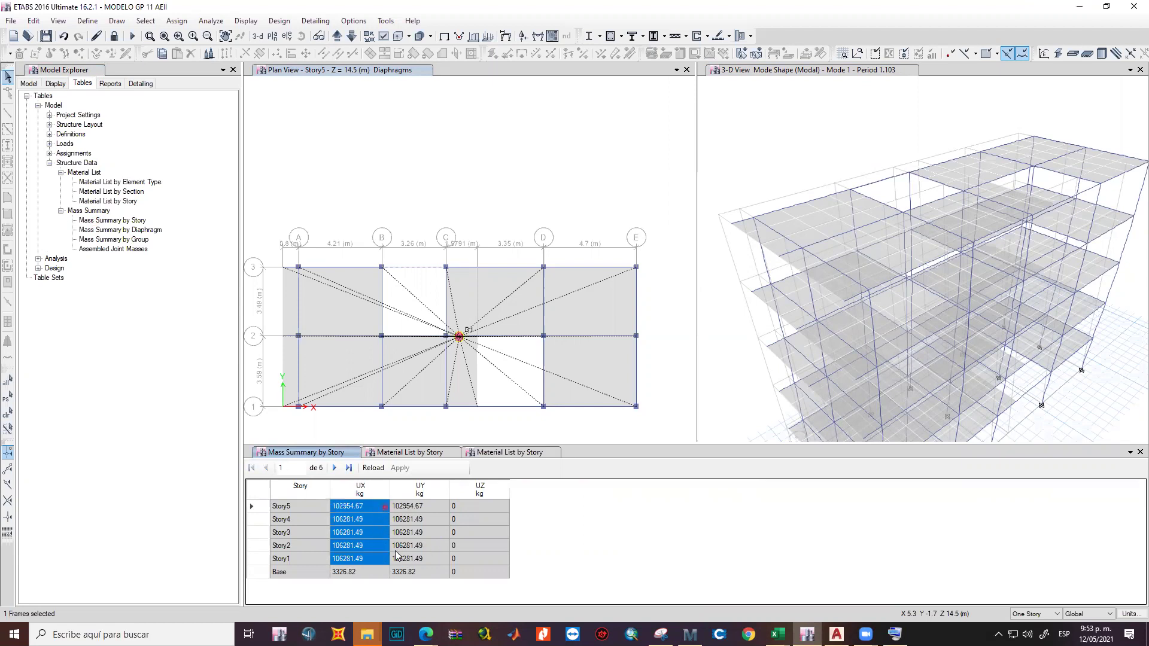
left_click(449, 567)
left_click_drag(378, 508, 377, 559)
left_click(127, 184)
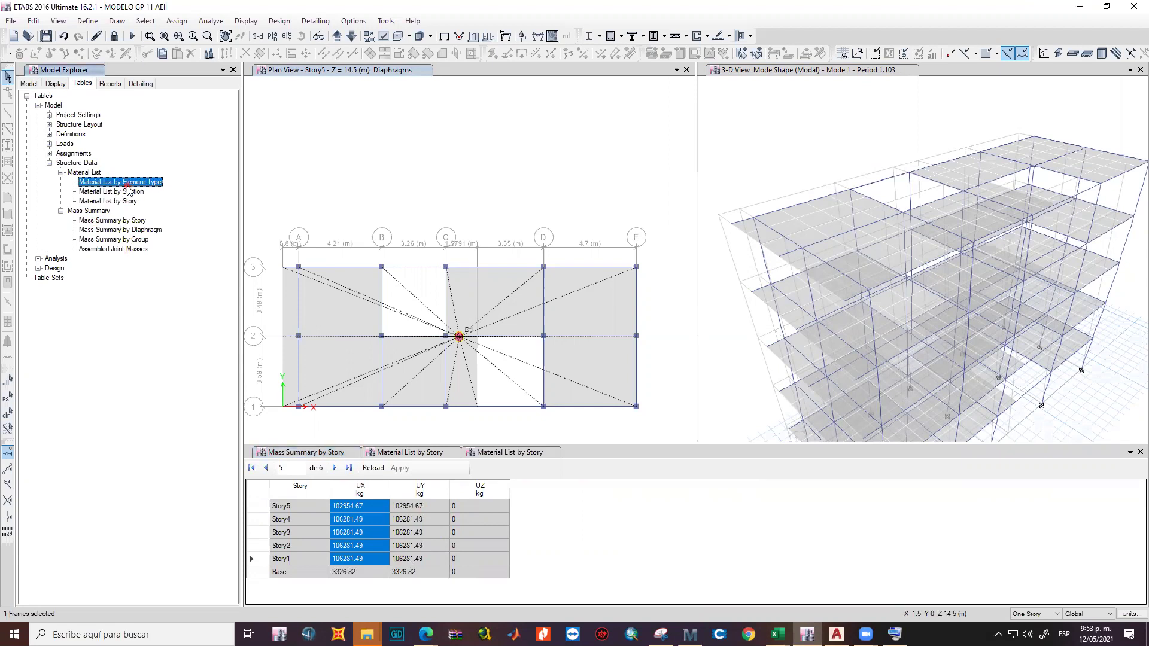
double_click(128, 187)
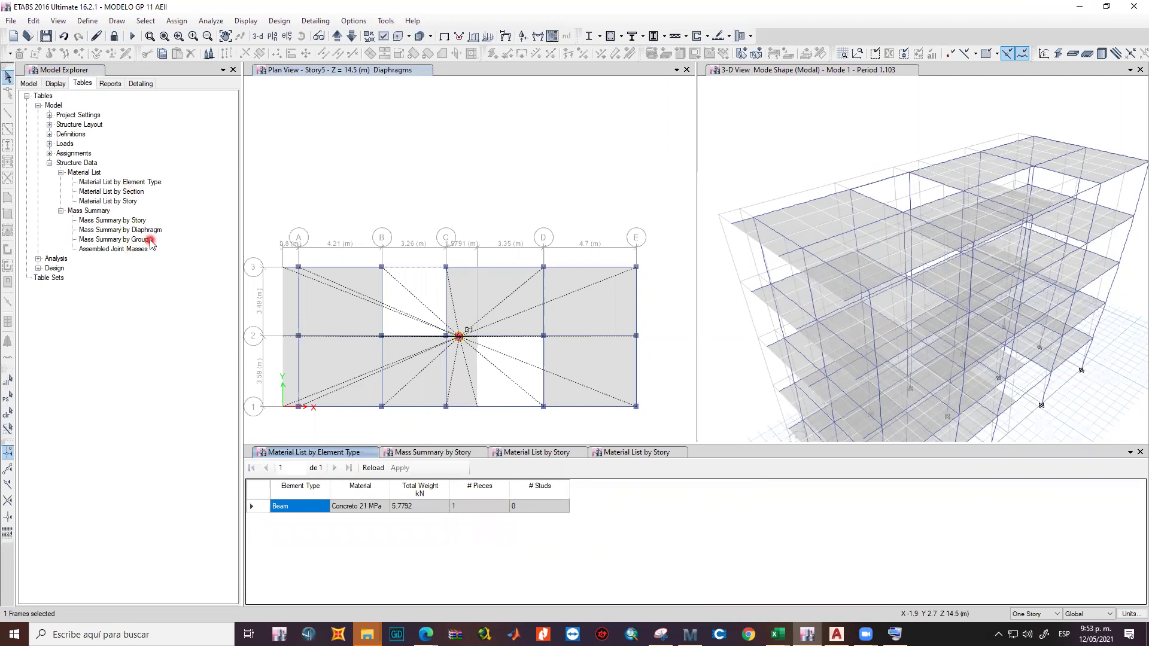
Switch to the Libro1 workbook in Excel and inspect the equivalent thickness formula in E25.
left_click(778, 634)
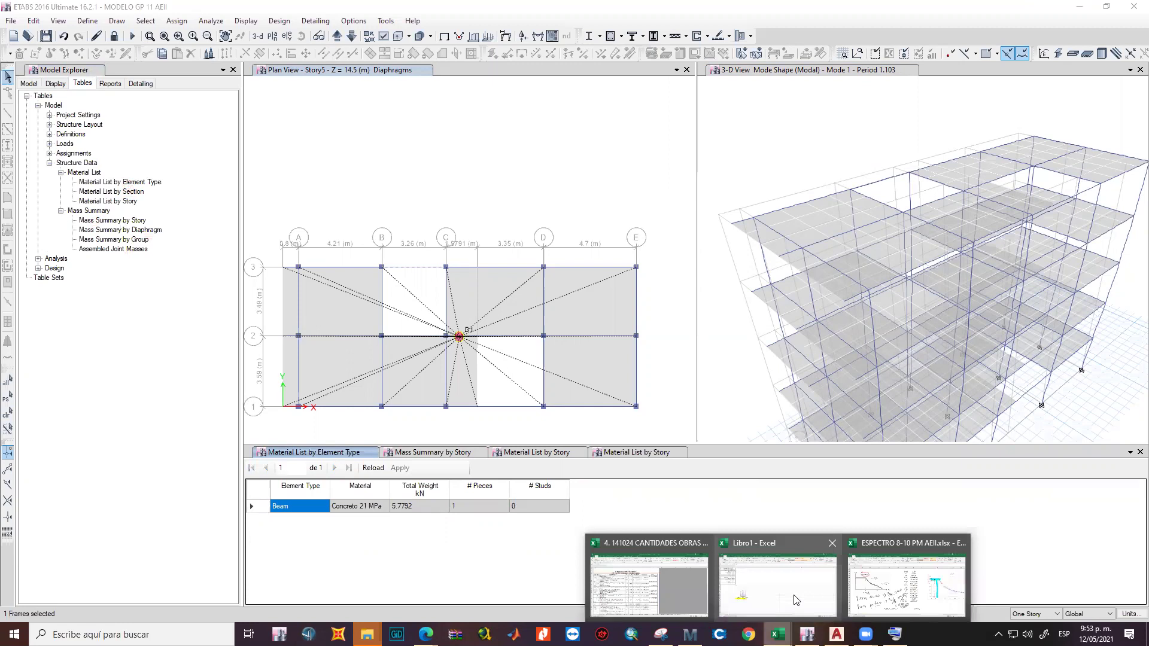
left_click(796, 599)
left_click(225, 445)
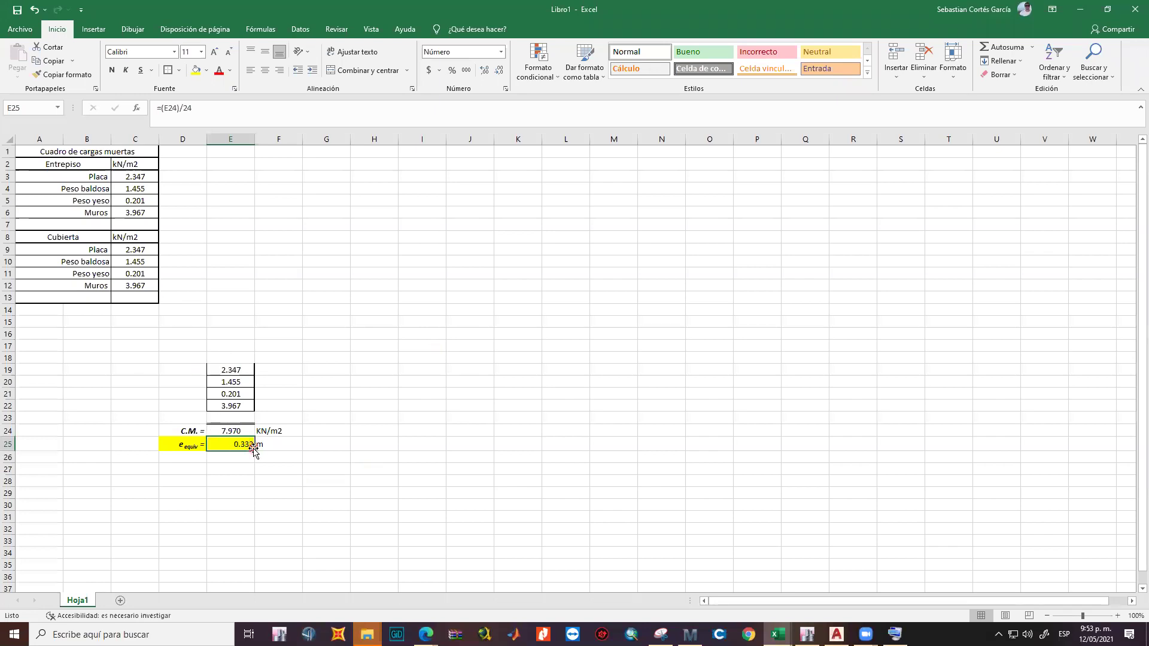
Review the Entrepiso dead load rows for Muros, Peso baldosa and Placa, and select the whole load block A3:C6.
left_click(90, 202)
left_click(93, 213)
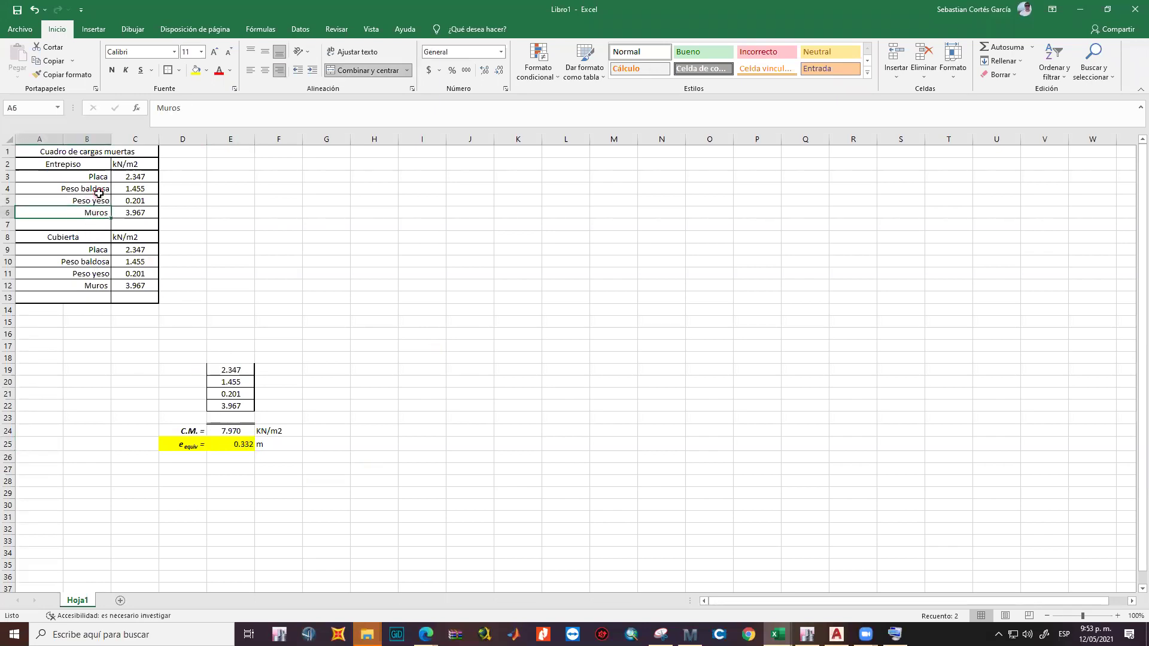
left_click(100, 193)
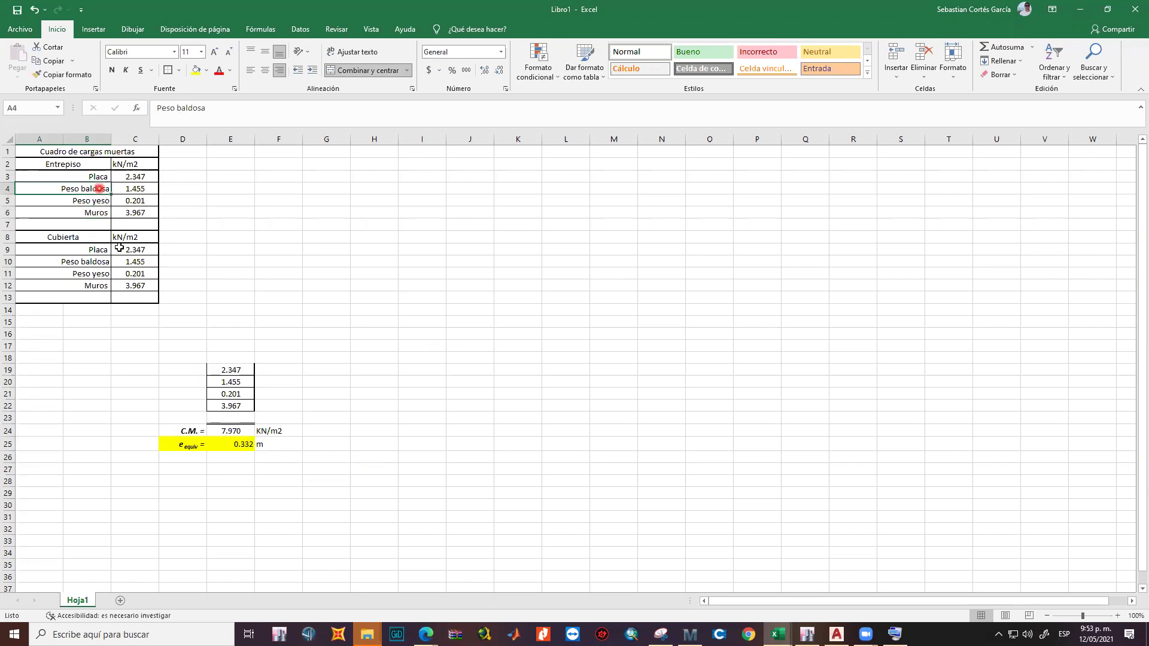
left_click(98, 174)
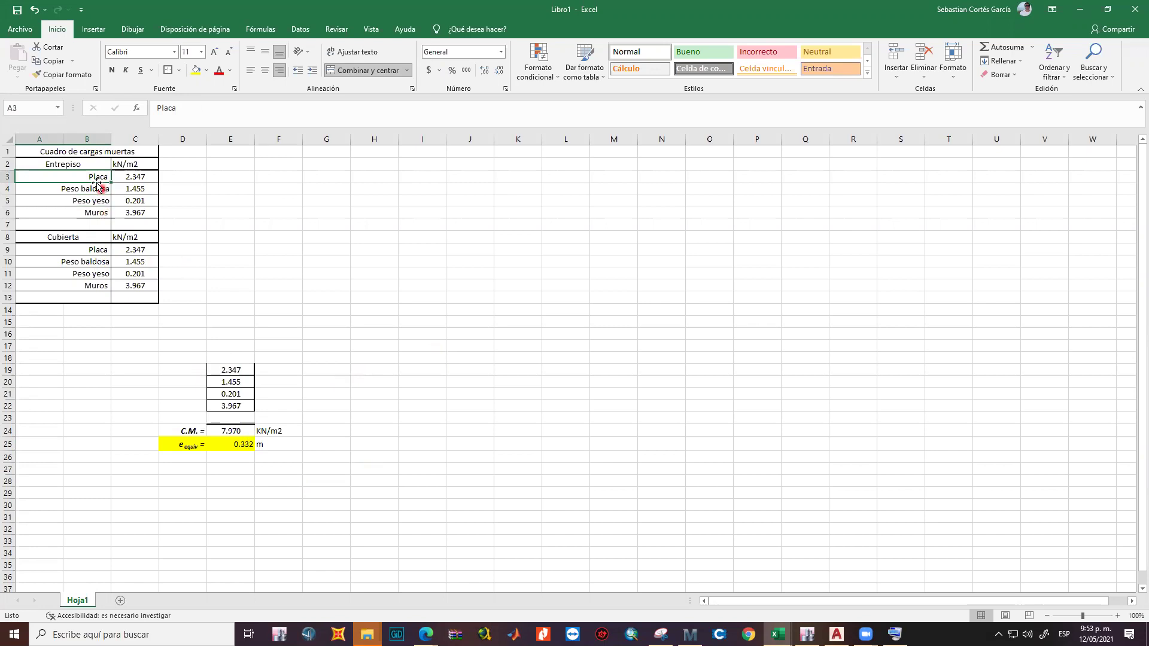
left_click_drag(97, 178, 138, 210)
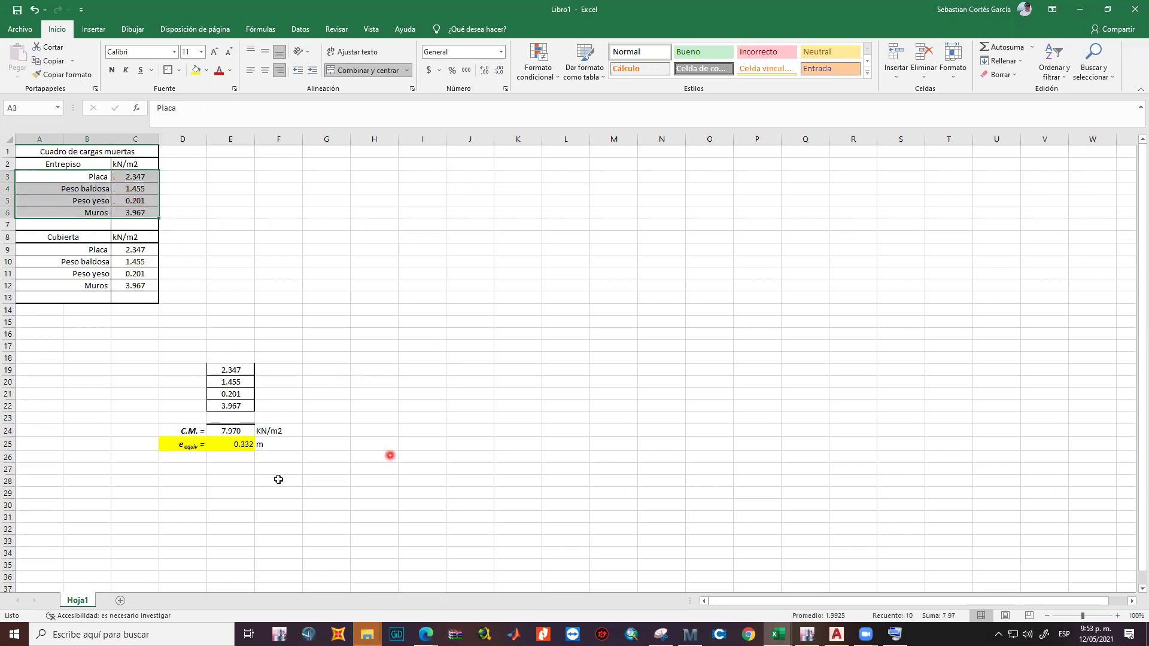
Check the equivalent thickness formula against the Entrepiso dead load values from Placa to Muros.
left_click(234, 448)
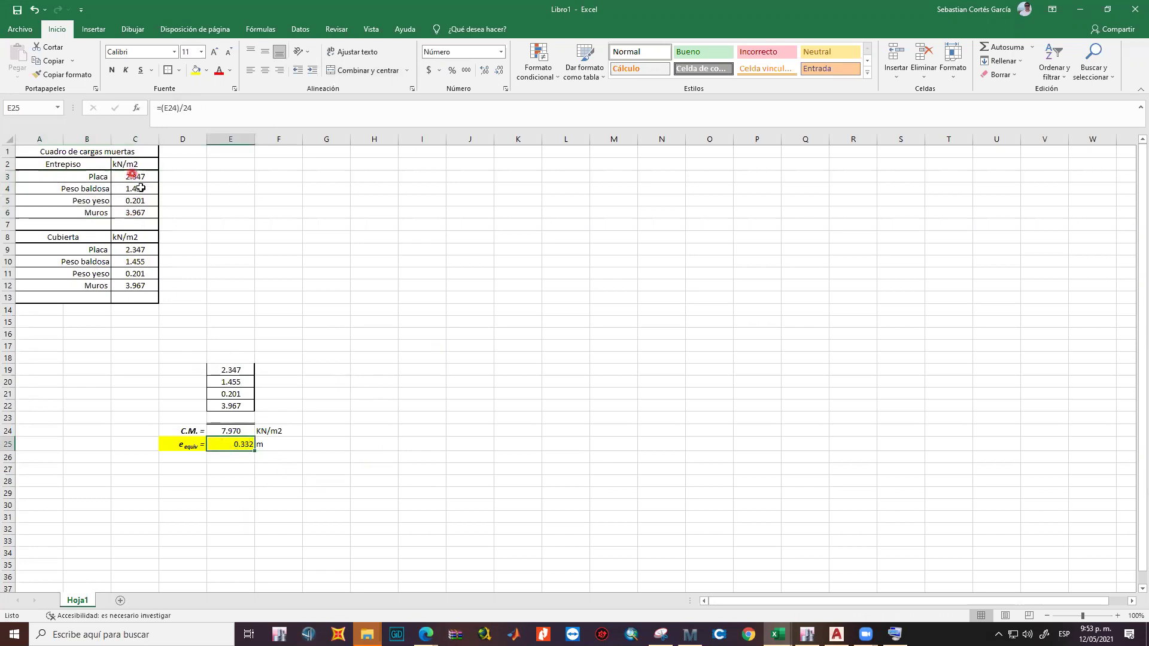
left_click_drag(136, 177, 143, 214)
left_click(232, 445)
left_click_drag(104, 181, 135, 213)
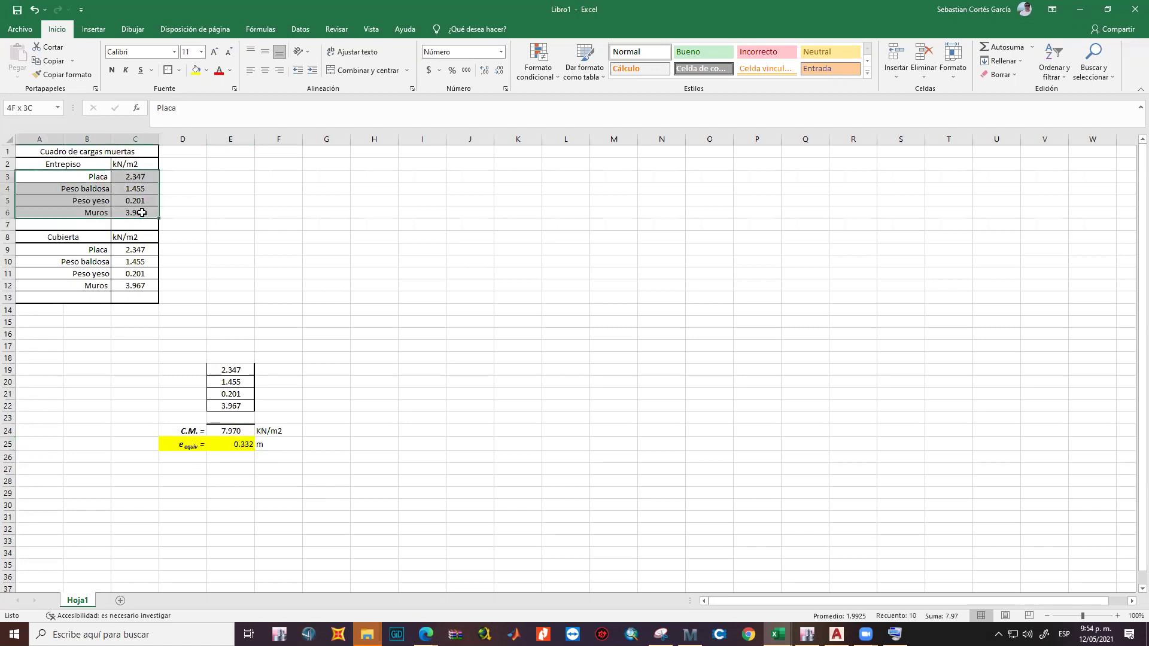
left_click(246, 448)
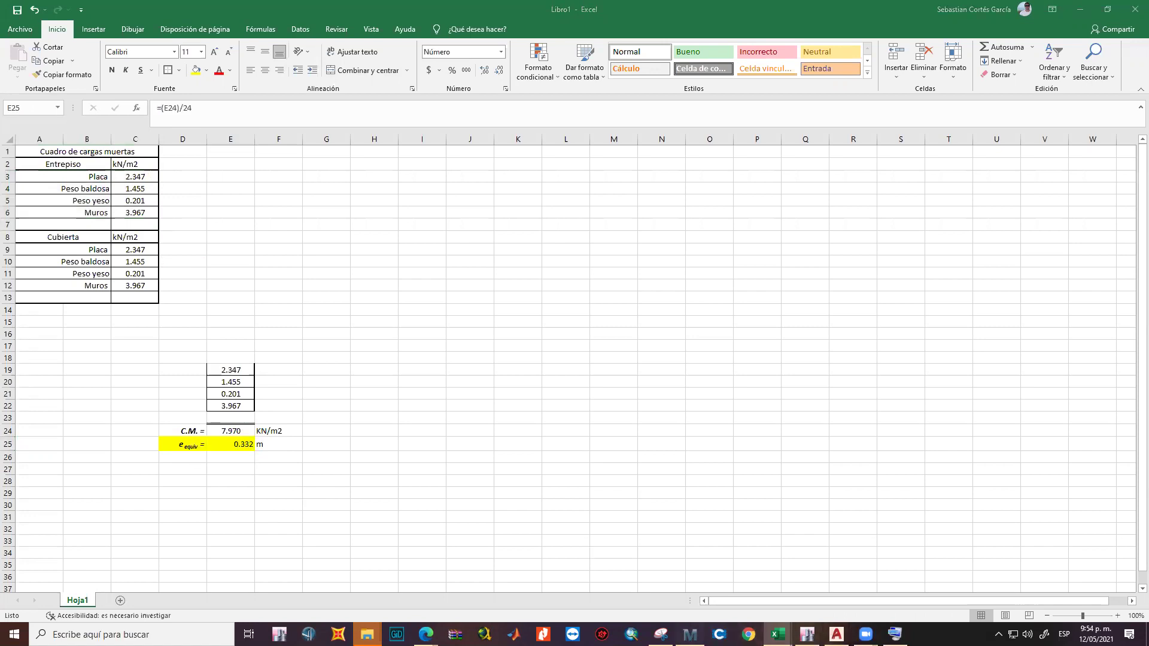
View the slab weight calculation in Mathcad and switch back to the ETABS model.
left_click(690, 635)
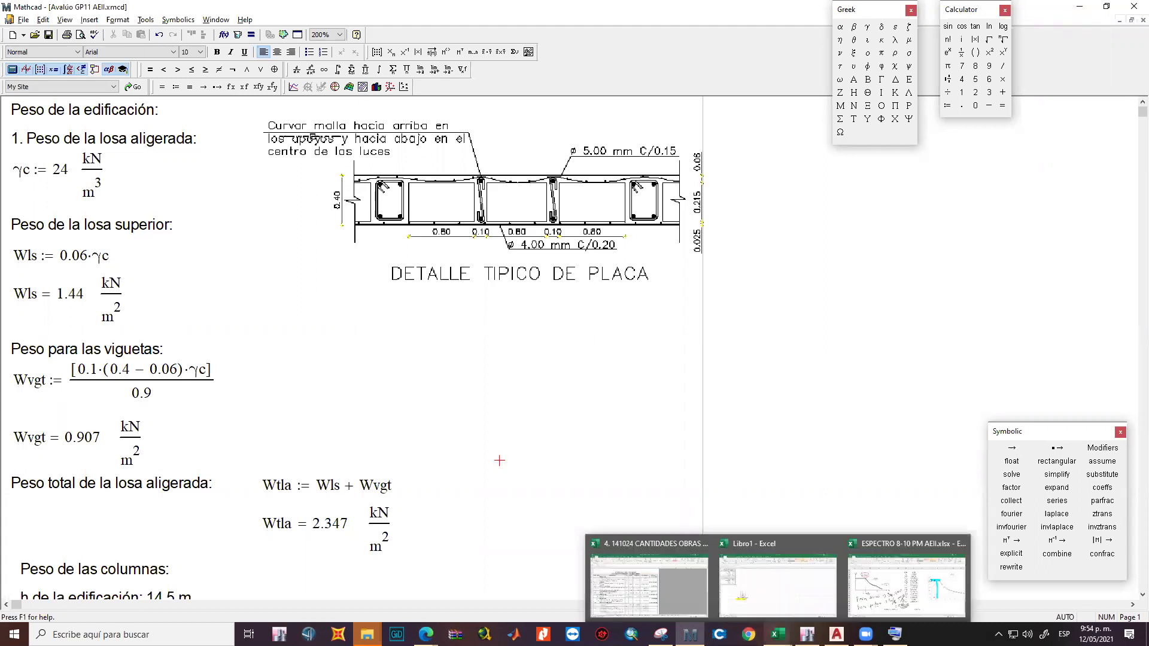
mouse_move(807, 634)
left_click(830, 586)
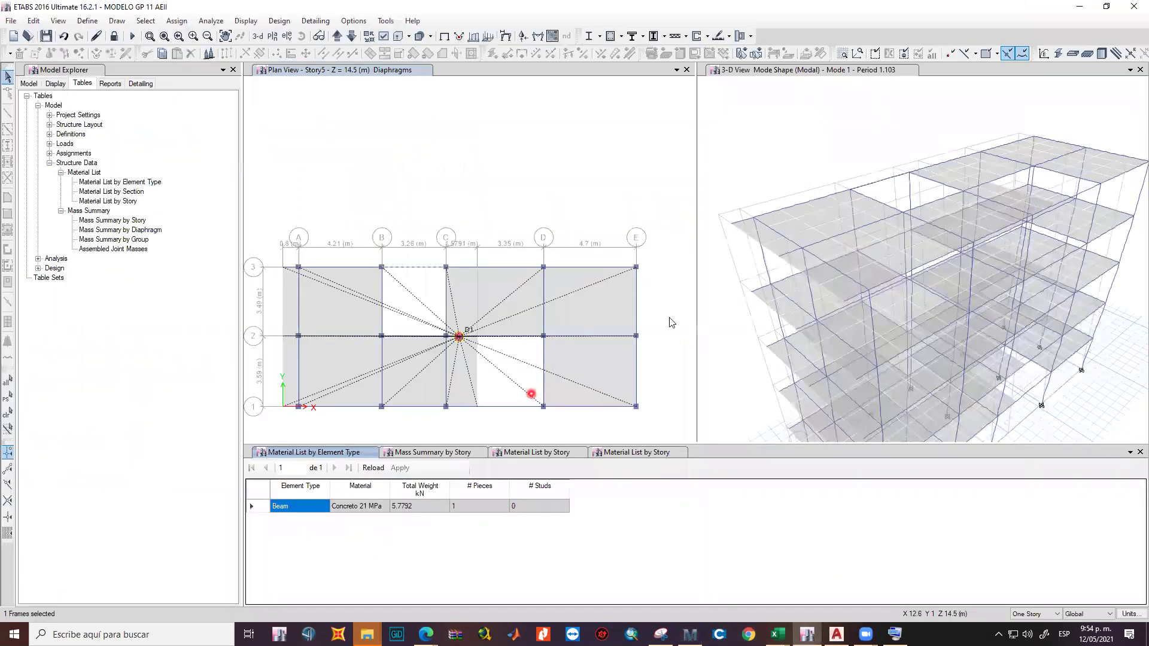